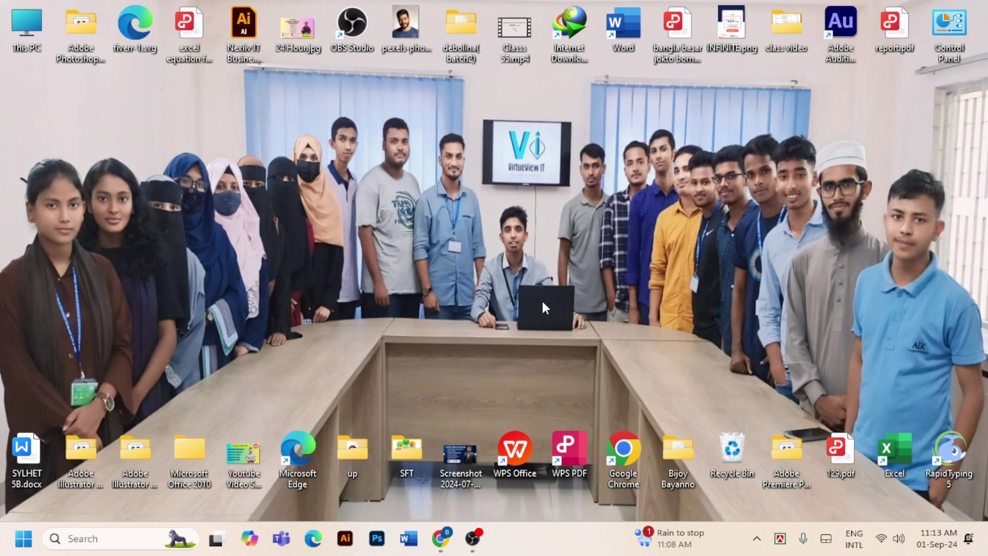
- Switch to the Chrome window showing the Upwork freelancer profile and go to the Find work page
mouse_move(442, 538)
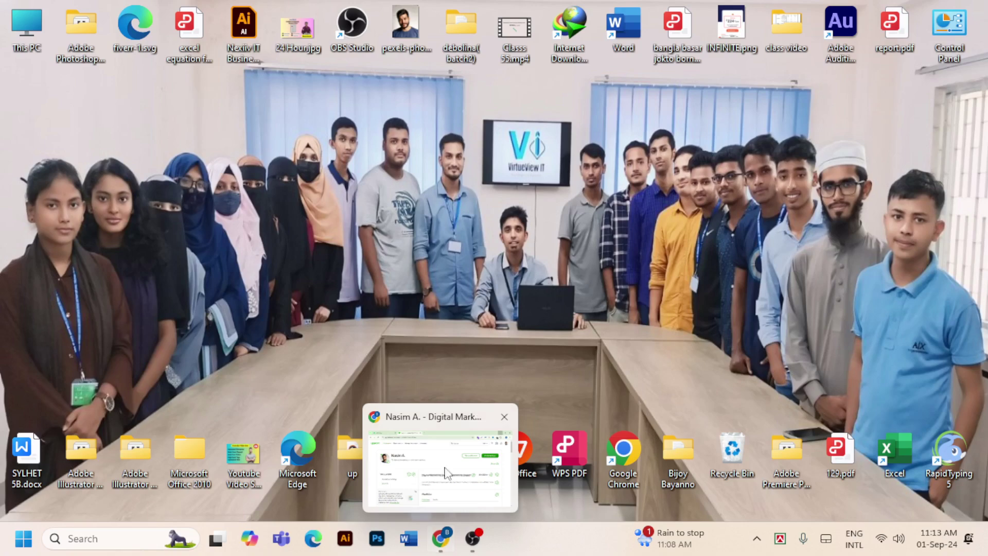
left_click(447, 473)
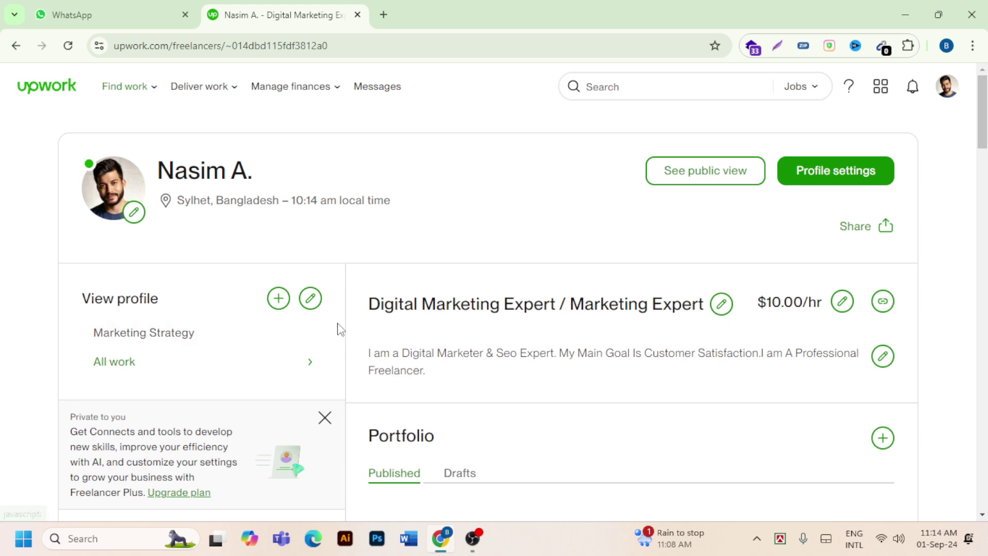
mouse_move(149, 91)
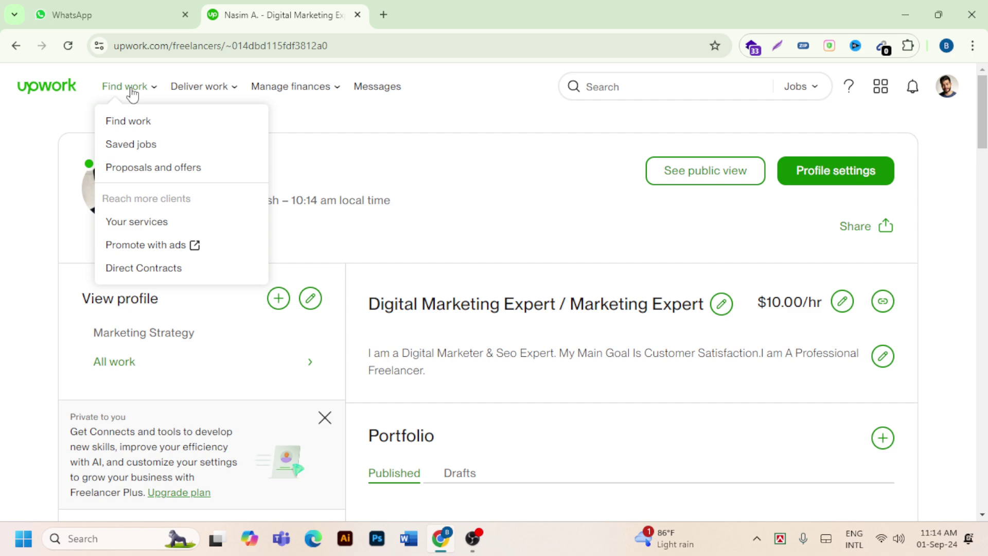
left_click(119, 125)
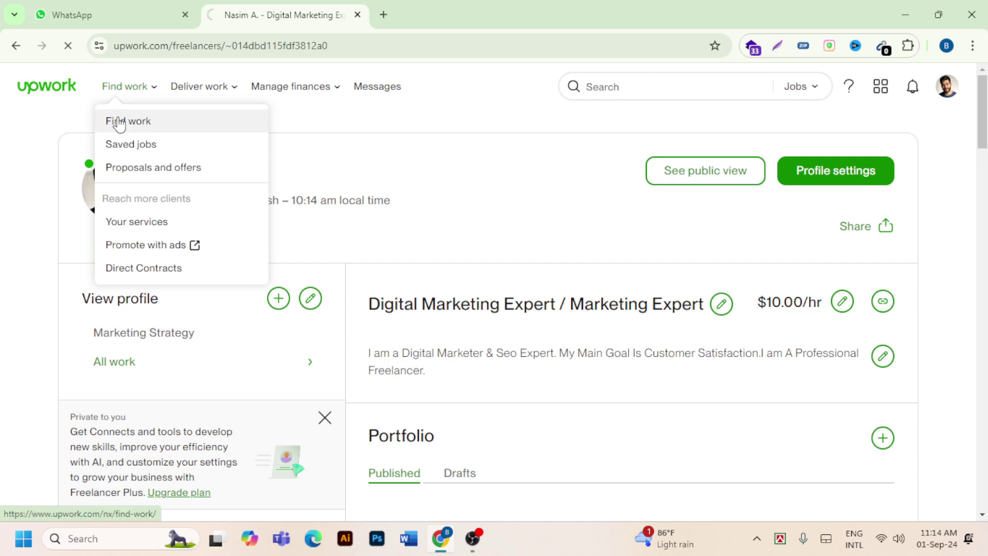
- Open the Digital Marketing Specialist job posting from the best-matches list
scroll(215, 316, "down", 5)
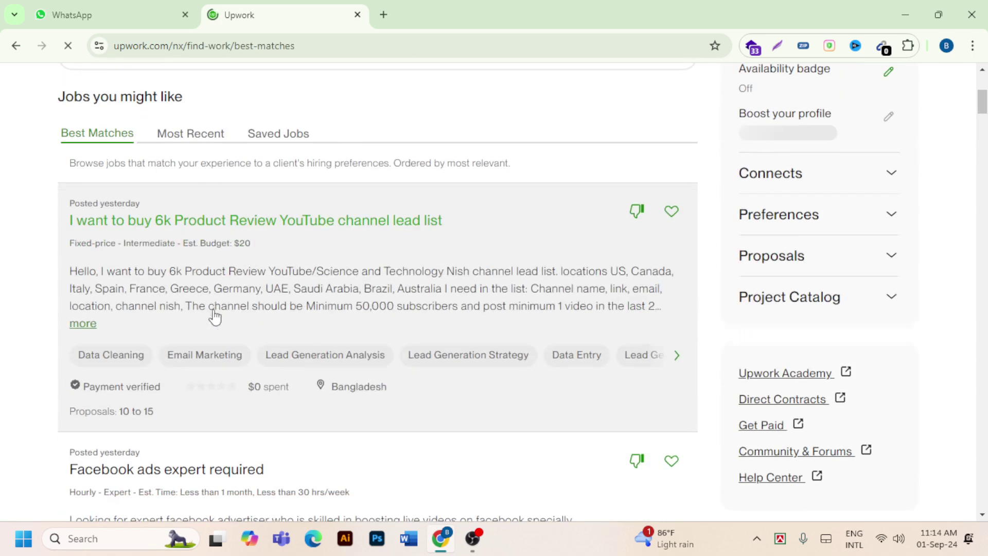
scroll(359, 305, "down", 5)
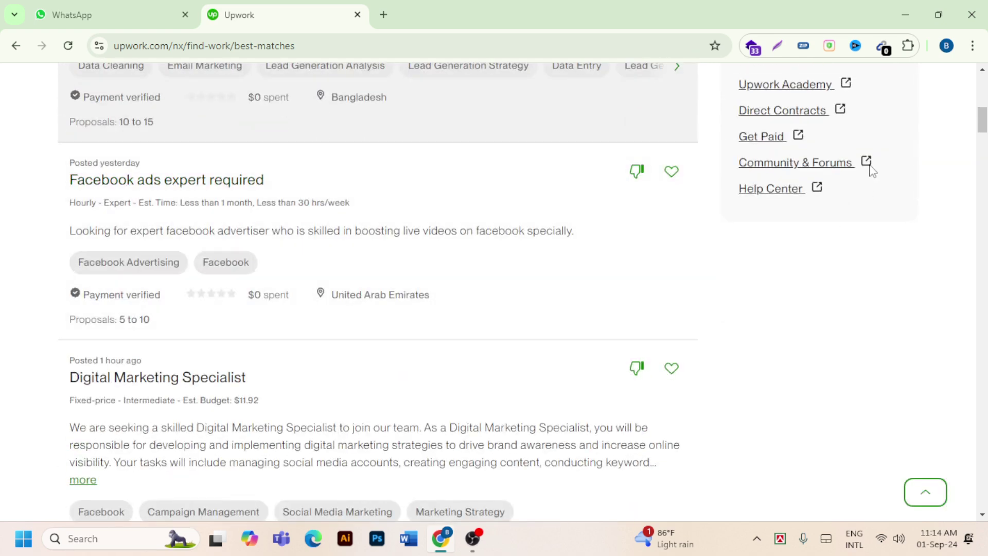
scroll(627, 256, "down", 3)
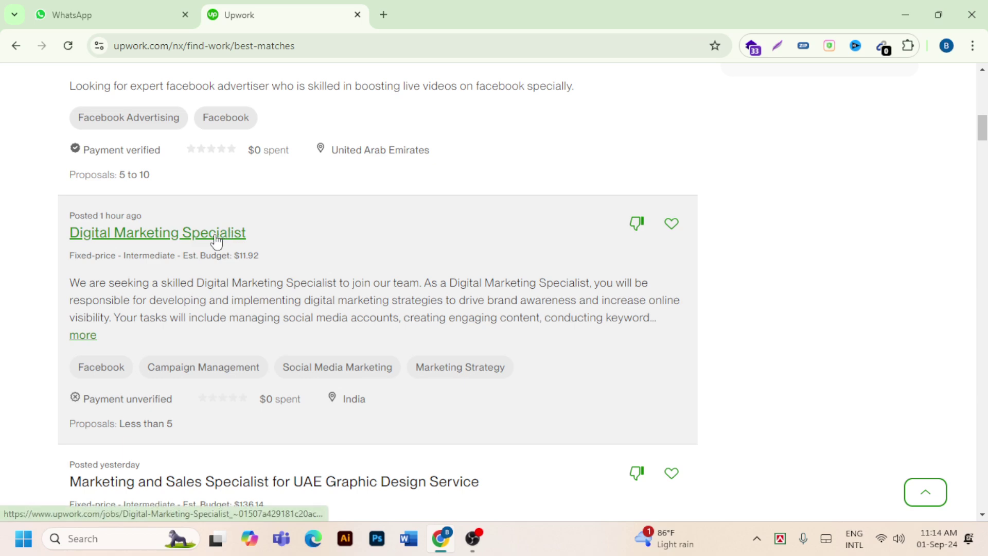
left_click(216, 237)
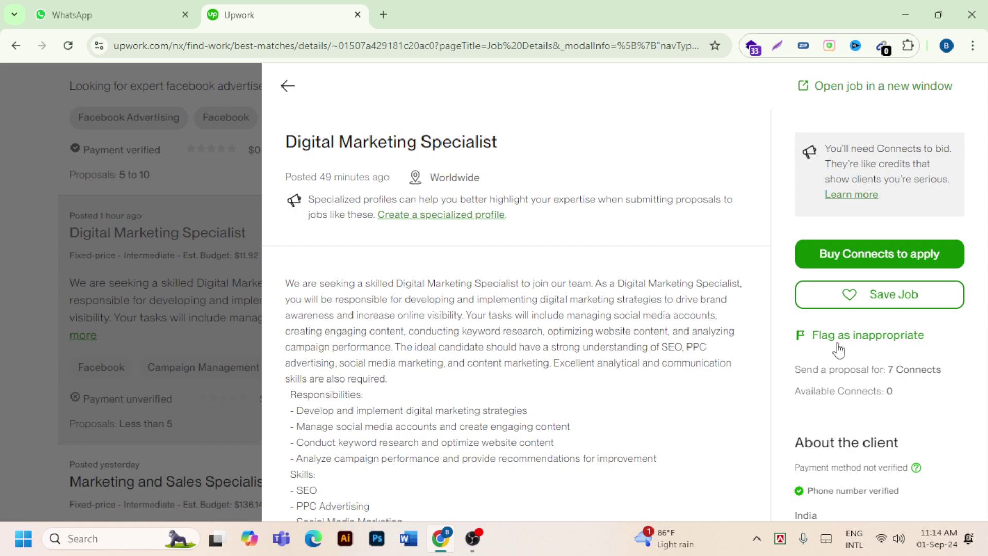
- Read the job's description, required skills, Connects cost, budget and client information, and return to the job feed
scroll(852, 385, "down", 3)
scroll(855, 387, "up", 2)
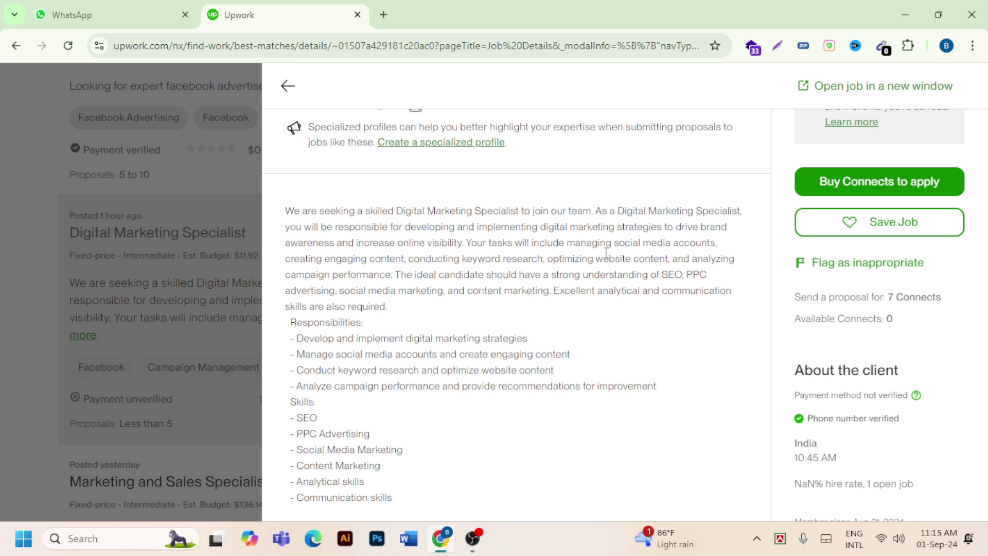
scroll(503, 252, "up", 1)
scroll(503, 252, "down", 10)
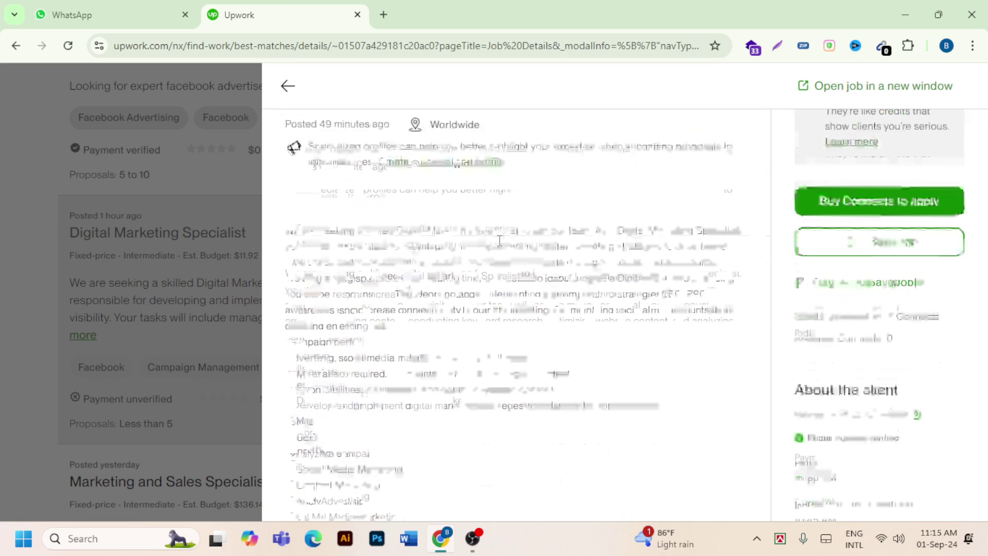
scroll(502, 256, "up", 5)
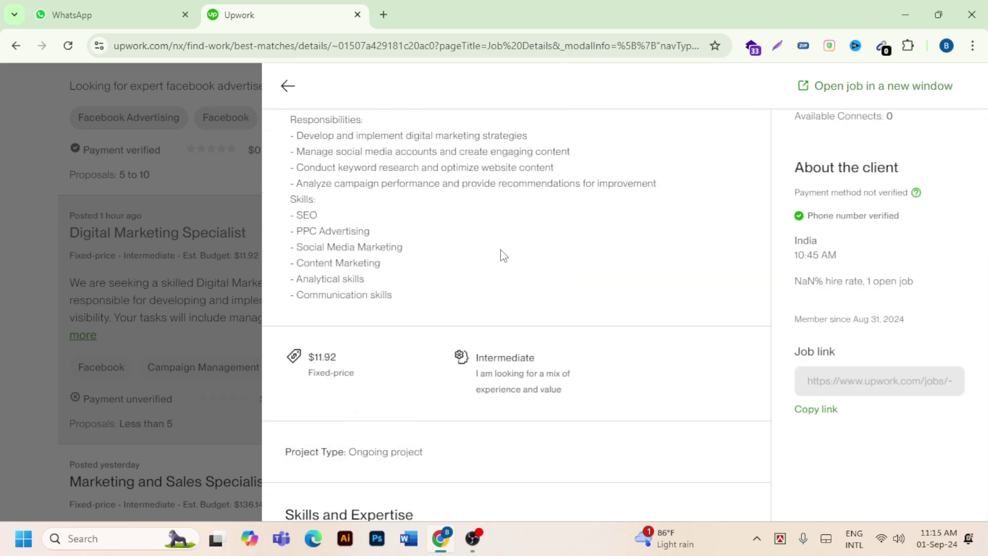
left_click(287, 92)
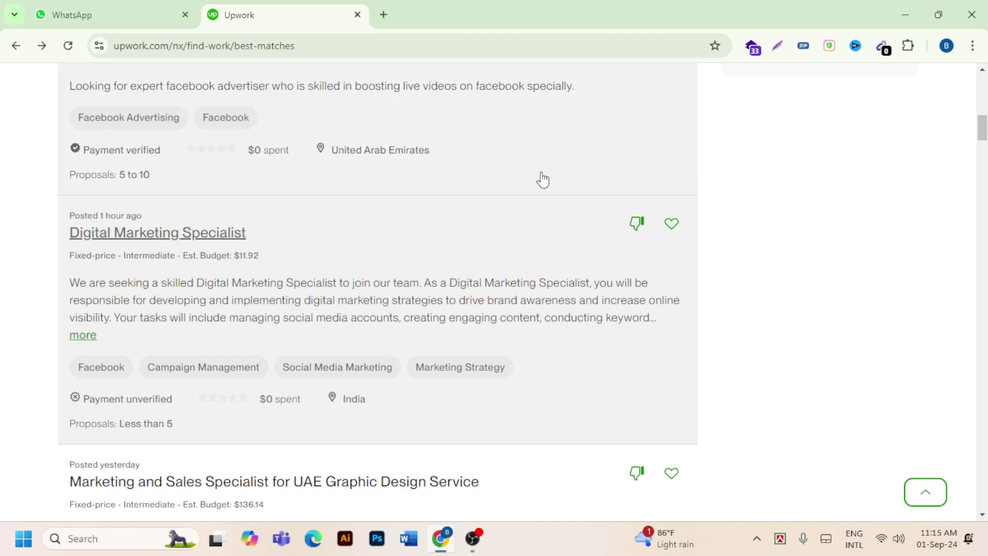
- Look over the find-work page, including the job search area, the best-matches listings and the profile summary
scroll(541, 206, "up", 5)
scroll(544, 222, "up", 5)
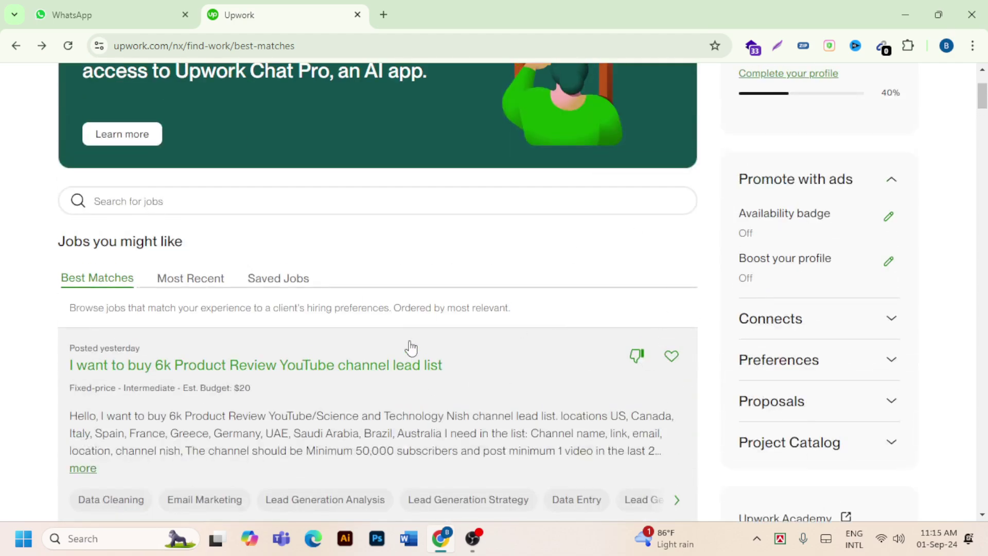
scroll(411, 345, "up", 3)
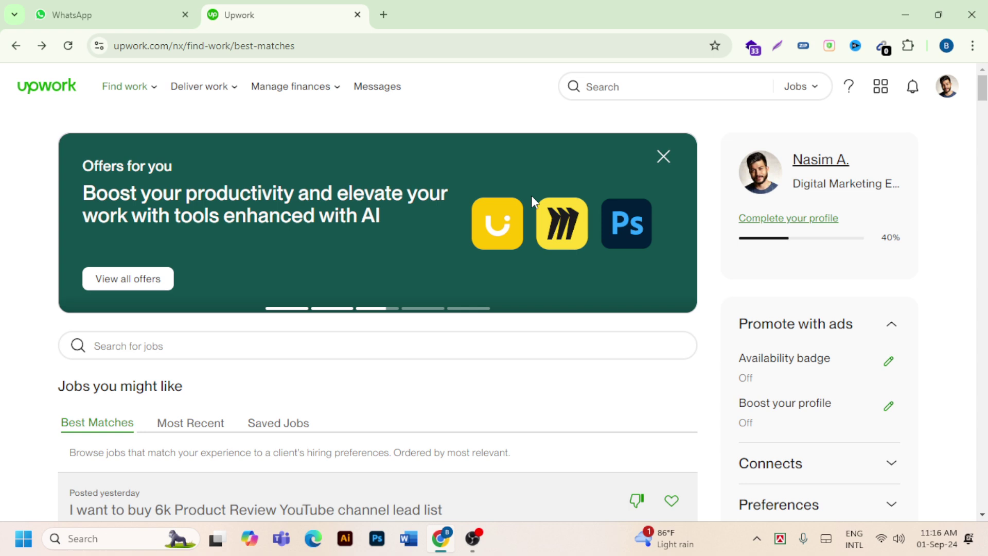
scroll(529, 239, "down", 3)
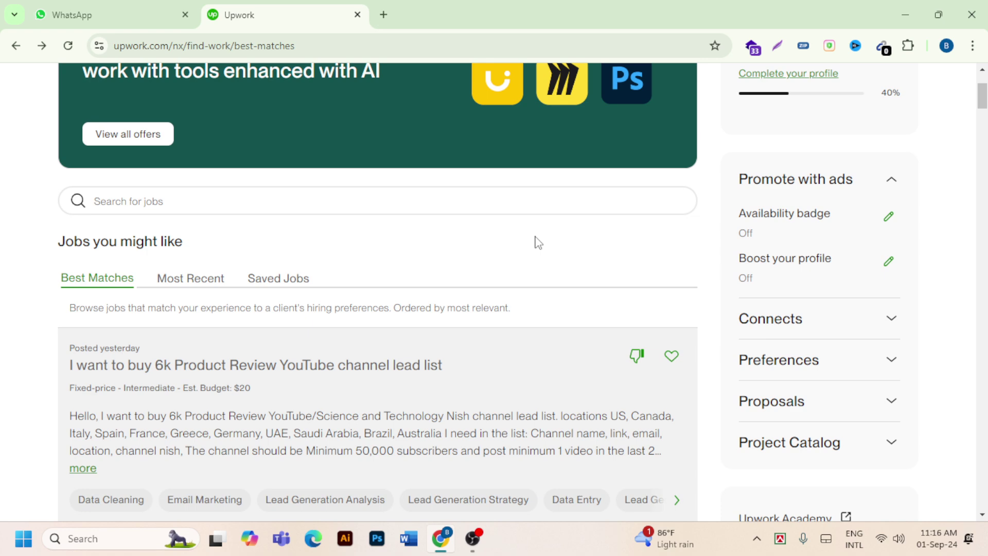
scroll(324, 266, "up", 3)
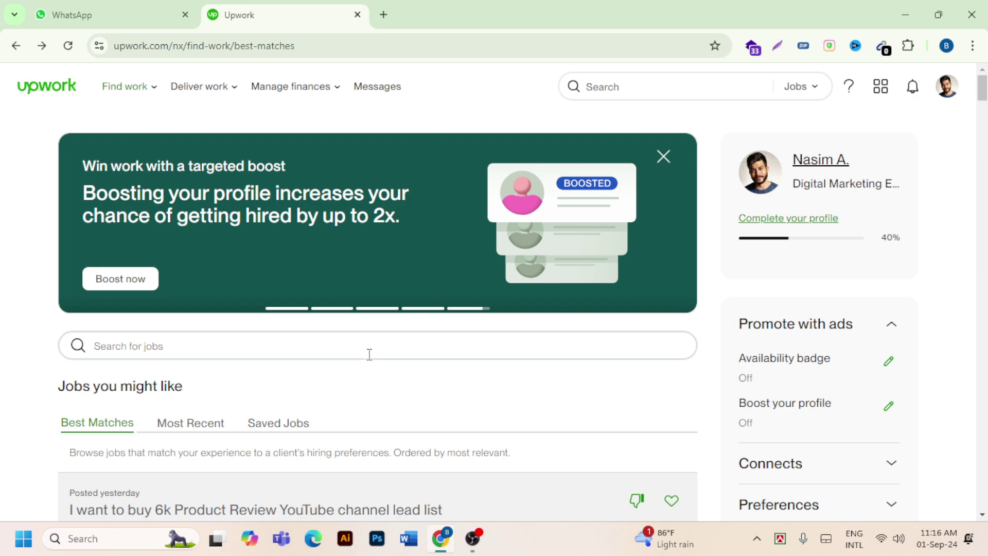
scroll(499, 331, "down", 4)
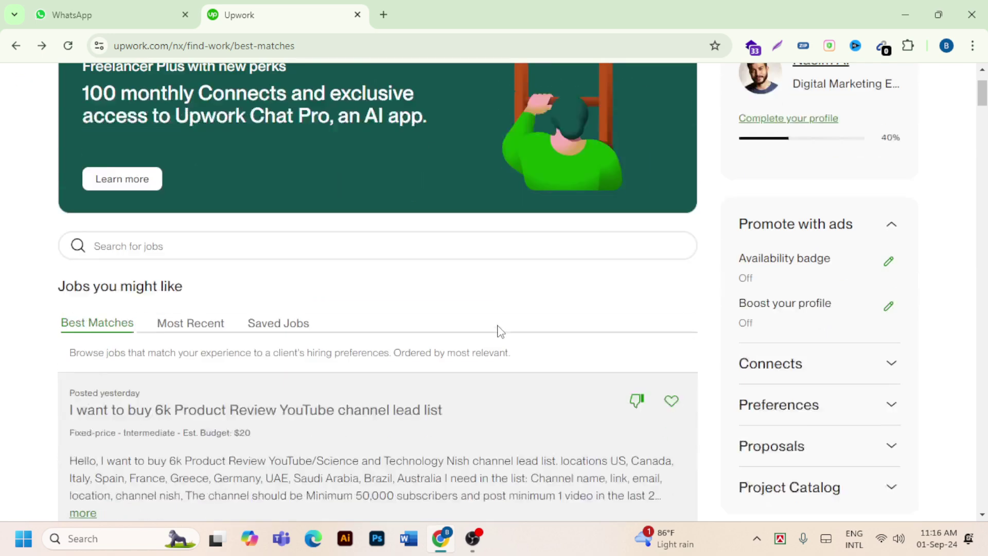
scroll(500, 332, "up", 4)
scroll(498, 332, "down", 7)
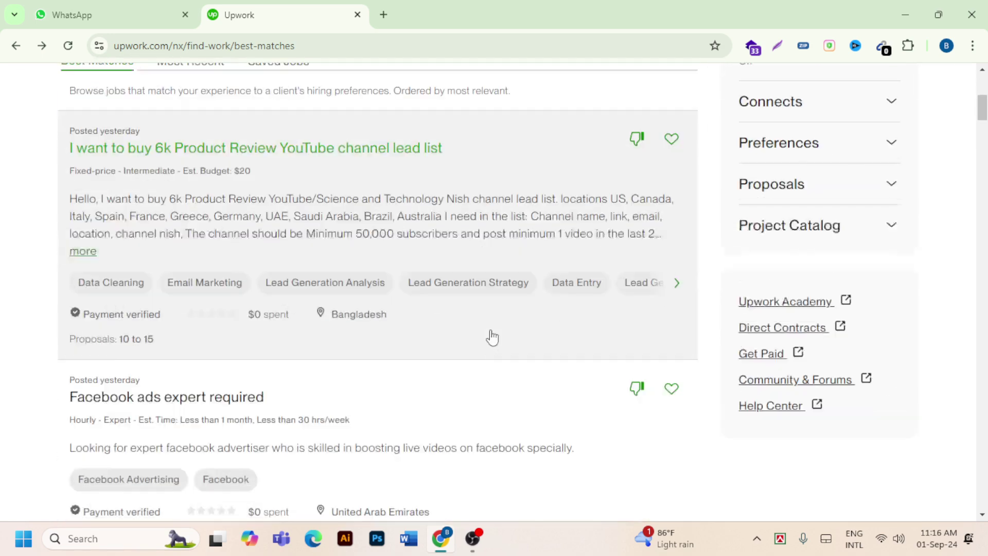
scroll(498, 333, "up", 7)
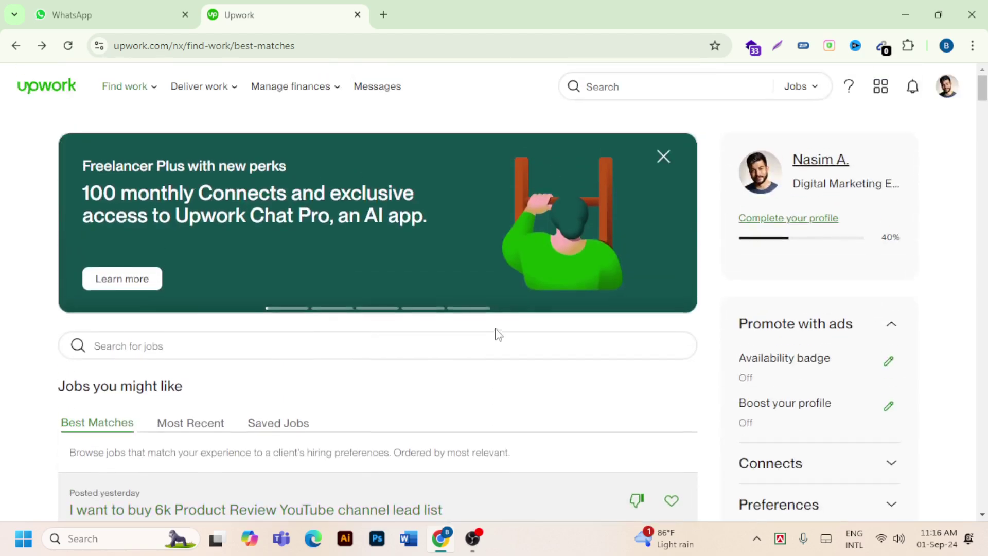
- Open the freelancer's own profile and go to the management page for its project catalog
left_click(795, 160)
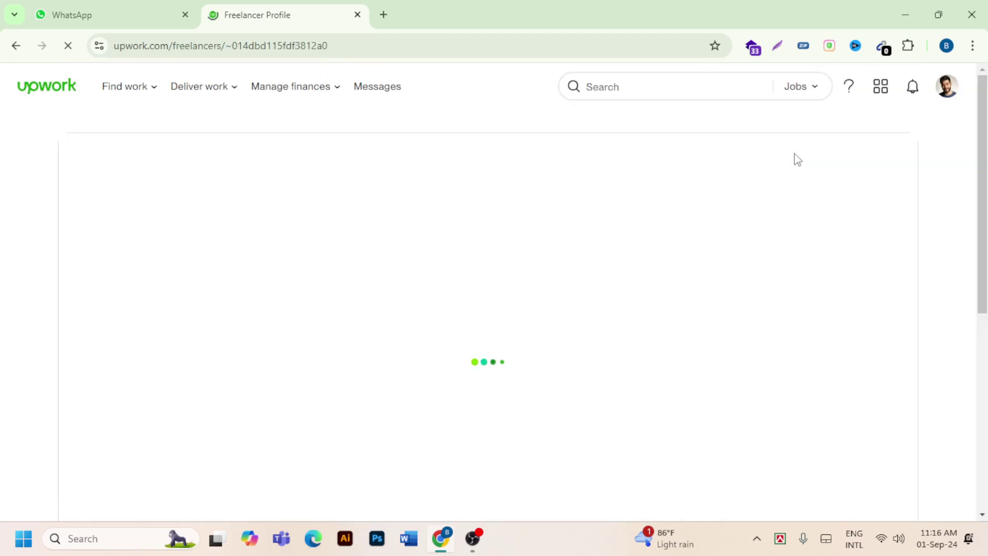
scroll(541, 299, "down", 10)
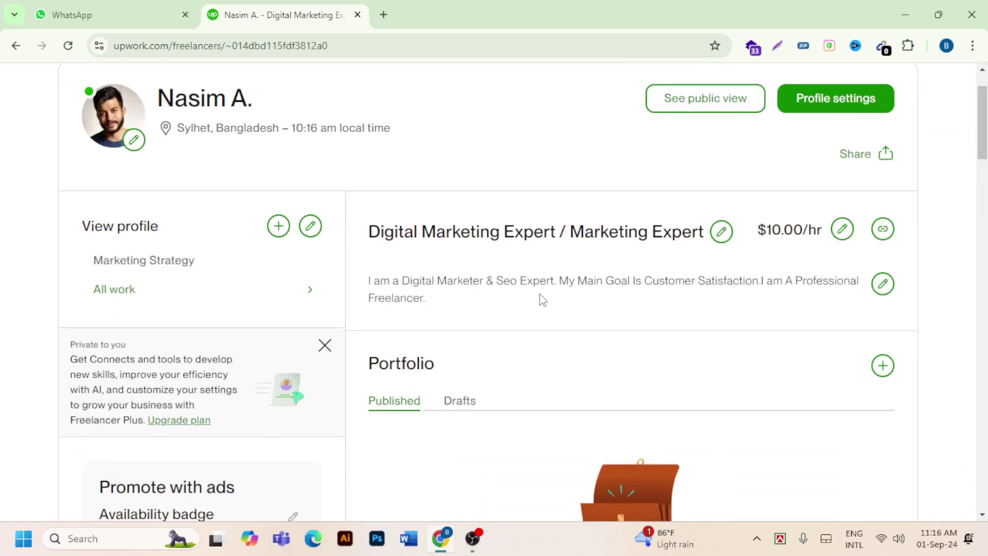
scroll(544, 300, "down", 2)
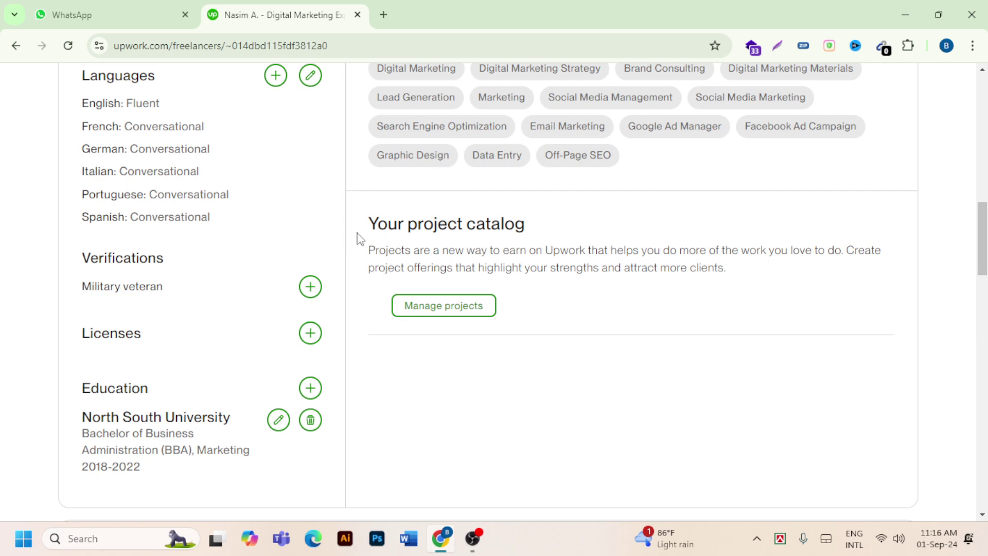
left_click(472, 311)
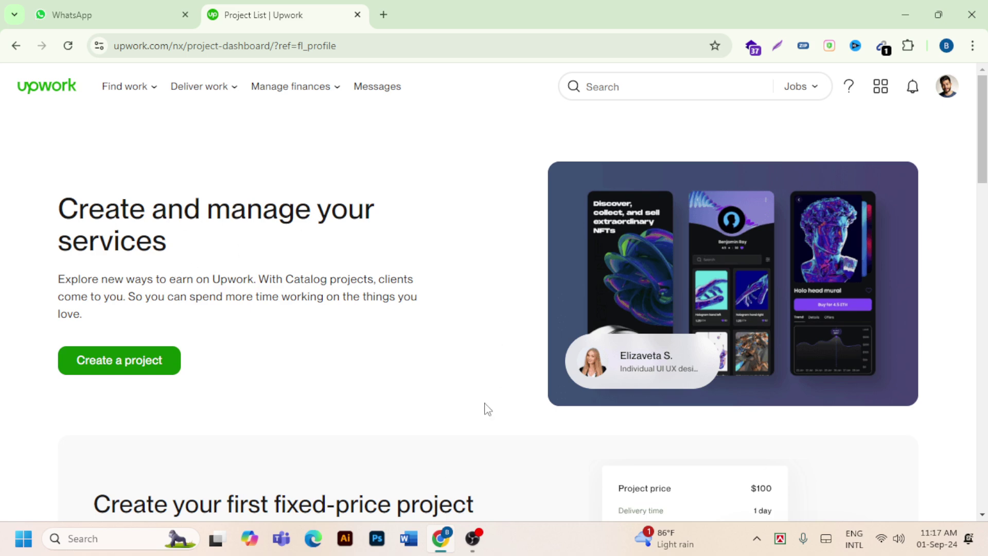
- Start creating a new catalog project and activate the title field in its project overview
left_click(162, 369)
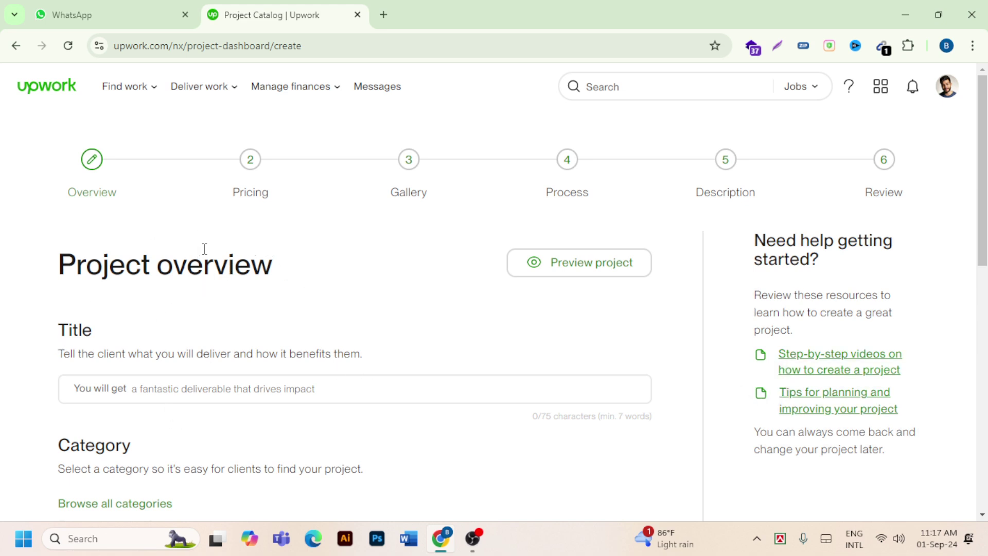
scroll(203, 247, "down", 3)
left_click(126, 247)
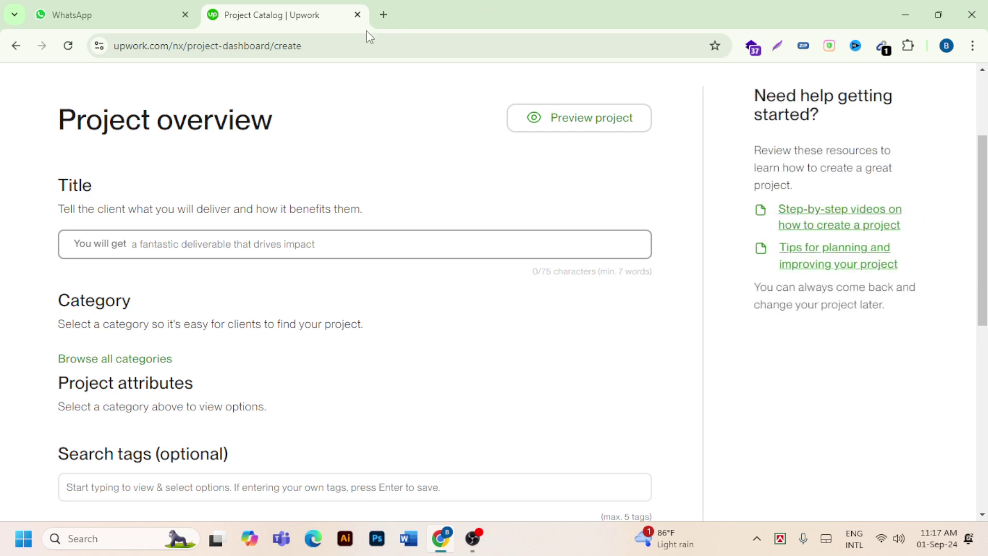
- Open the previously visited Fiverr seller profile in a new browser tab
left_click(384, 14)
left_click(342, 47)
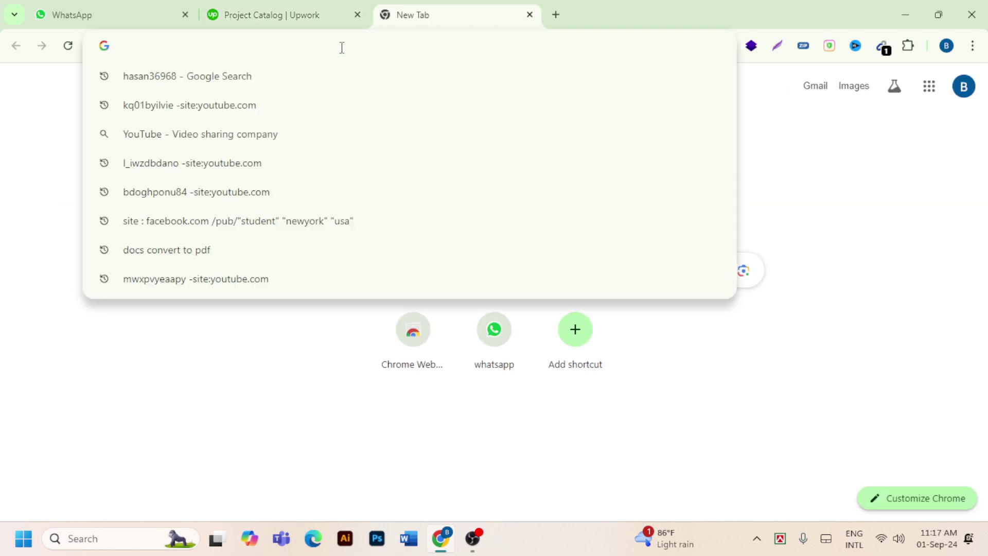
type("f")
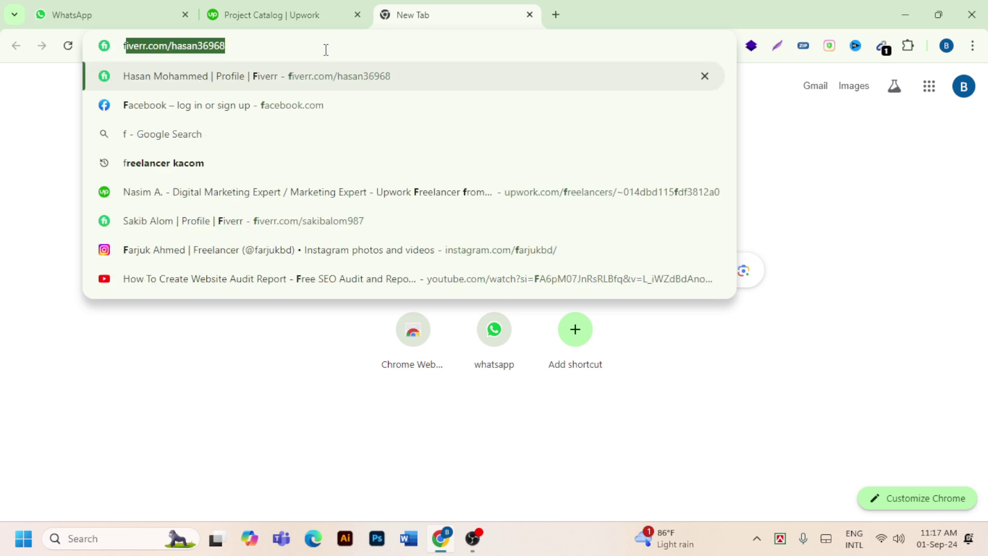
type("i")
key("Return")
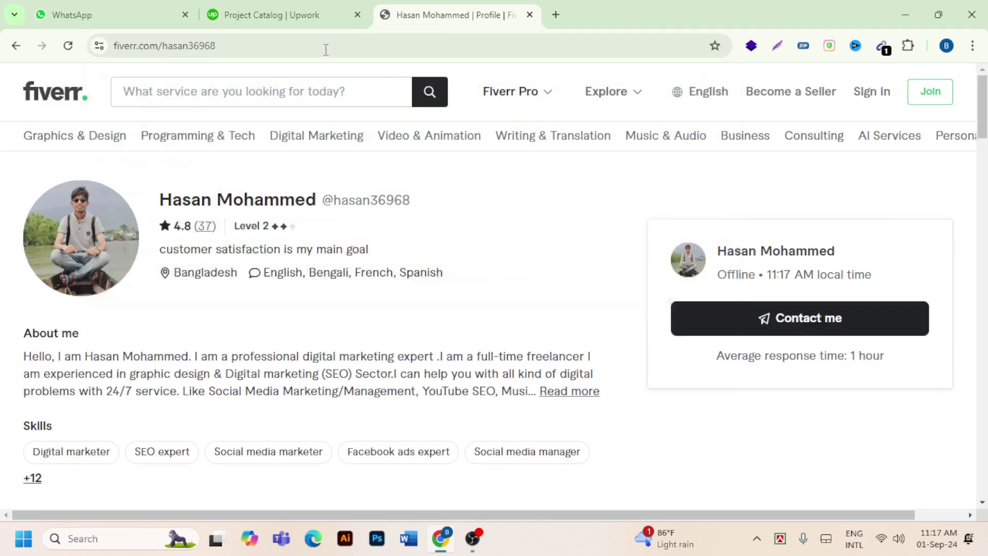
- Search Fiverr's services for "youtube seo"
left_click(276, 91)
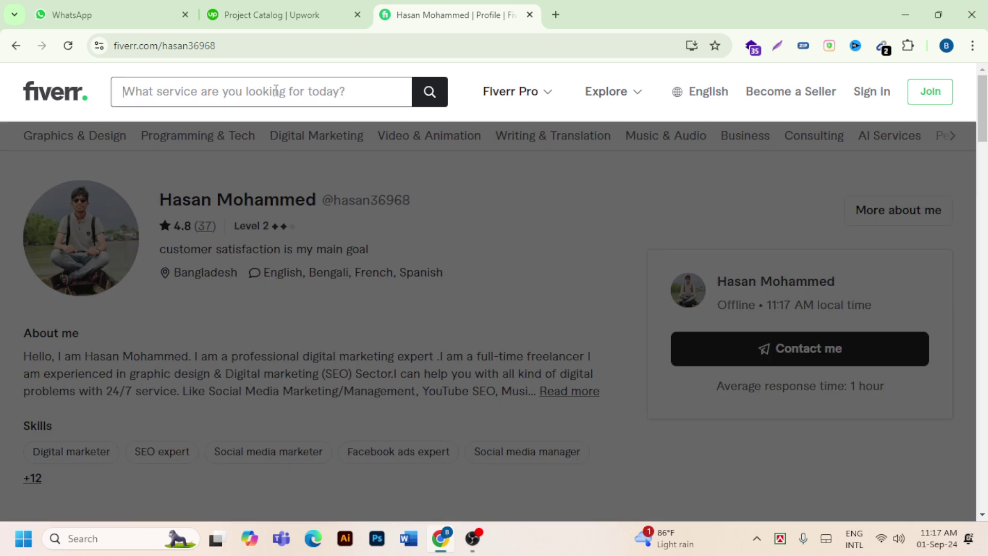
type("youtub")
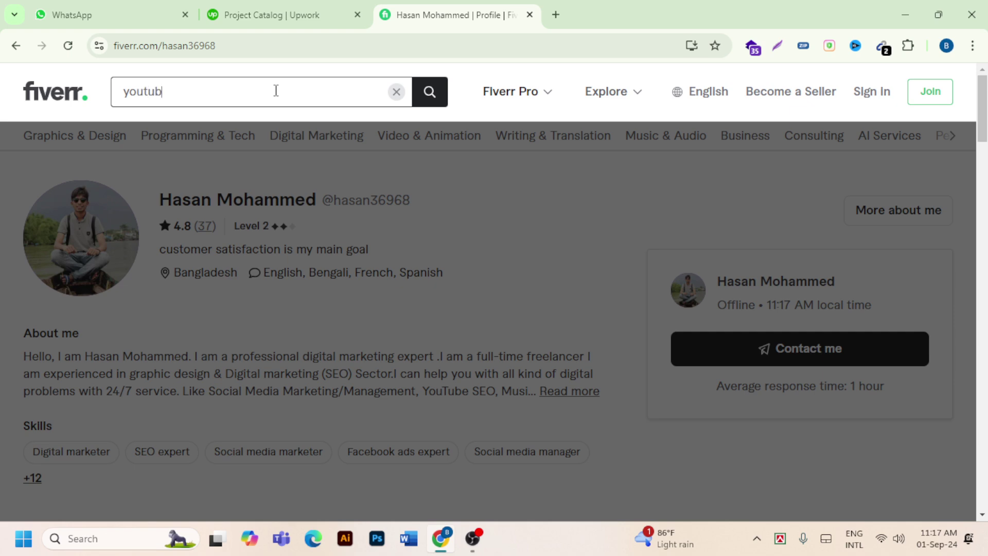
type("e s")
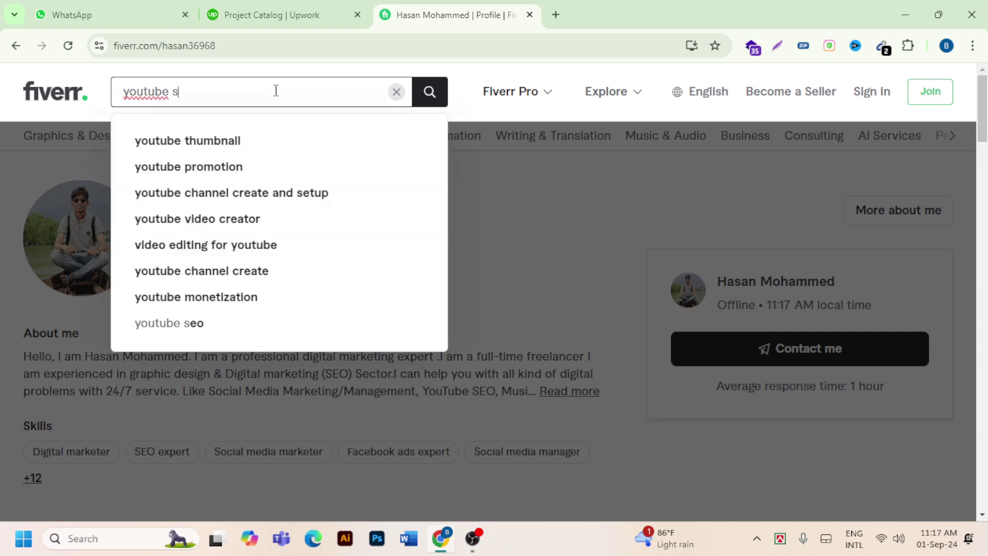
type("eo")
key("Return")
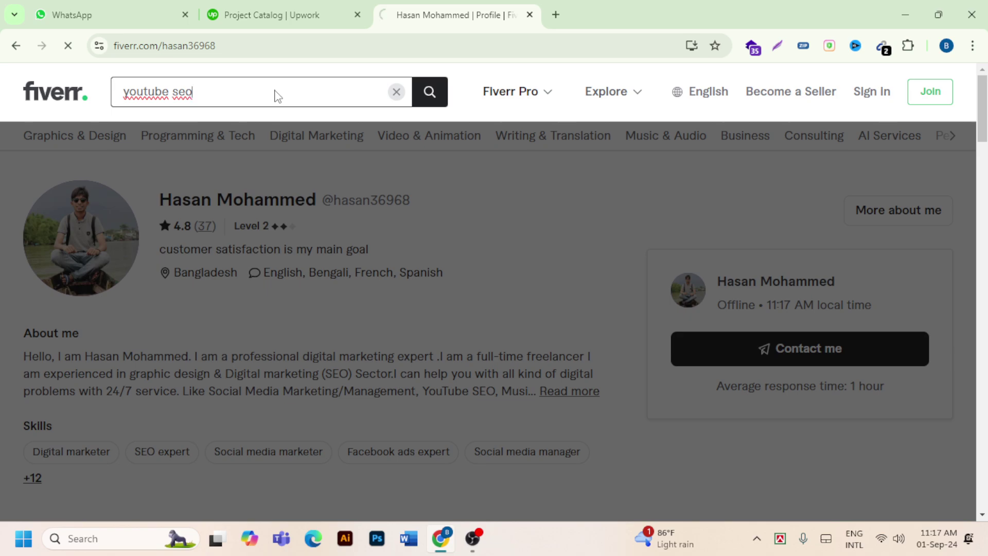
- Open two YouTube video SEO gigs from the results in new tabs, including "I will do youtube video SEO for channel growth and ranking"
scroll(404, 287, "down", 3)
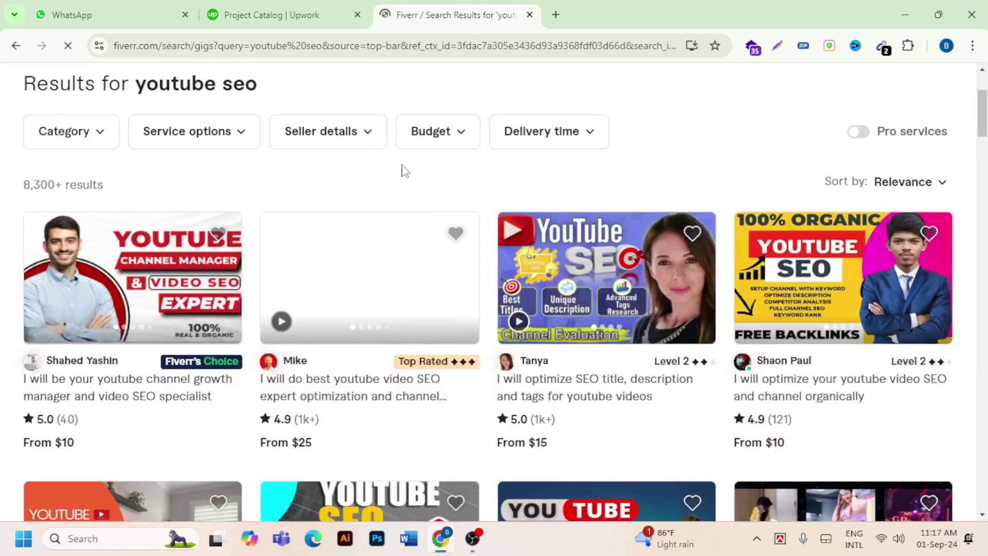
scroll(406, 172, "down", 18)
middle_click(625, 458)
scroll(422, 448, "down", 18)
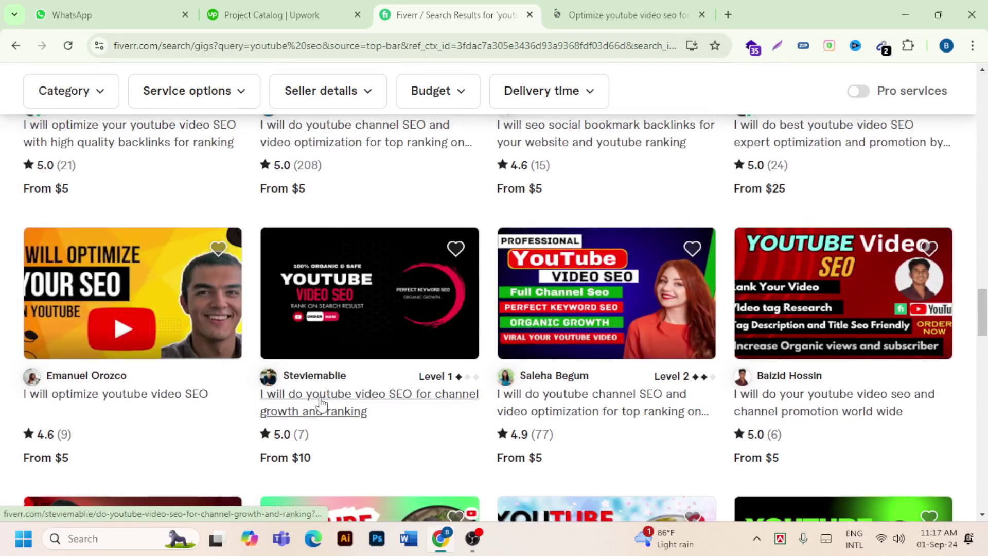
left_click(322, 403)
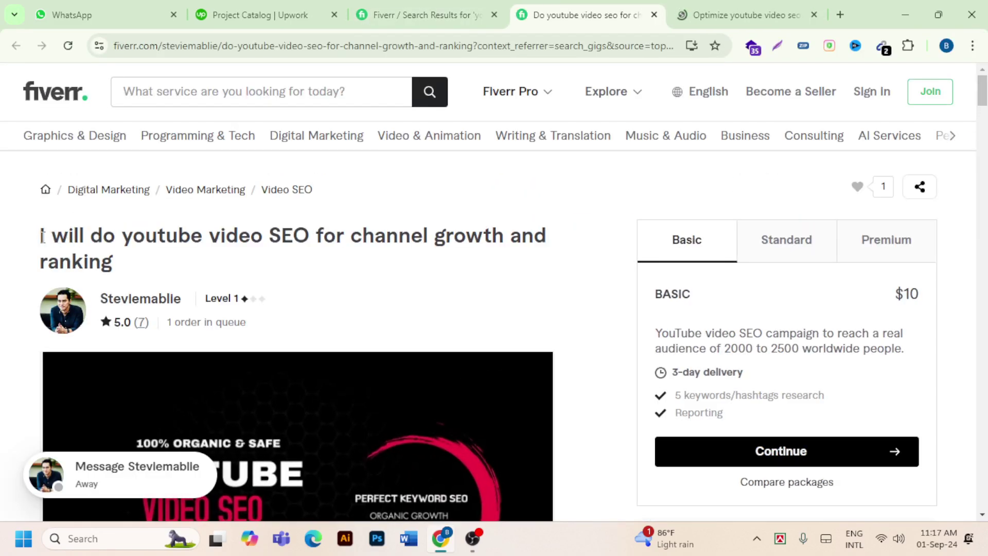
- Copy "youtube video SEO for channel growth and ranking" from the Fiverr gig's title into the Upwork project's title field
left_click_drag(42, 236, 134, 267)
left_click(172, 252)
right_click(148, 239)
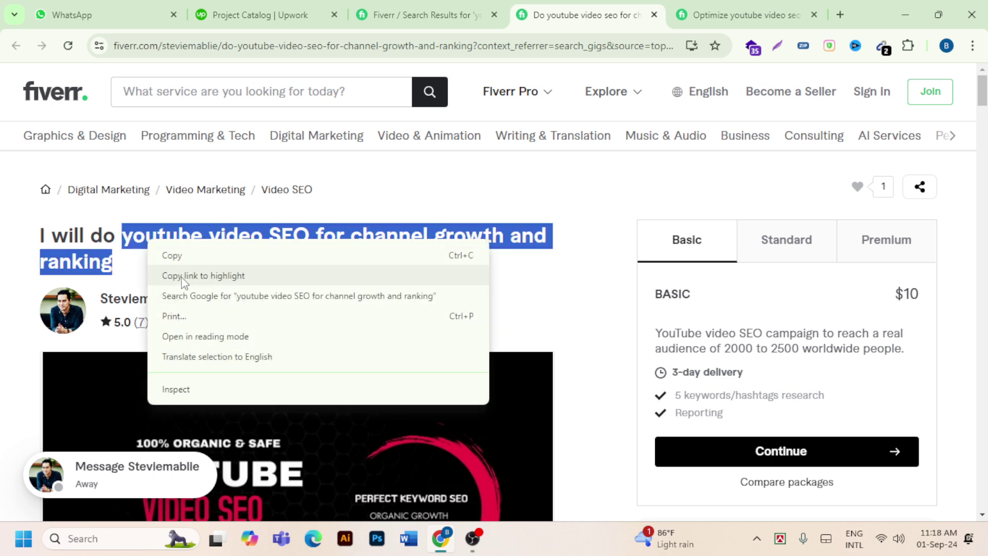
left_click(172, 255)
left_click(252, 17)
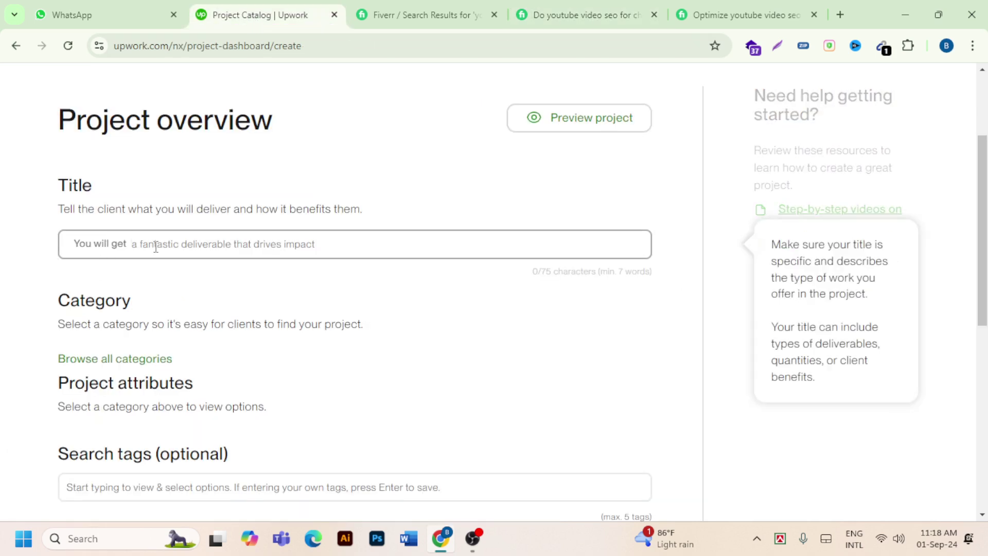
key("ctrl+v")
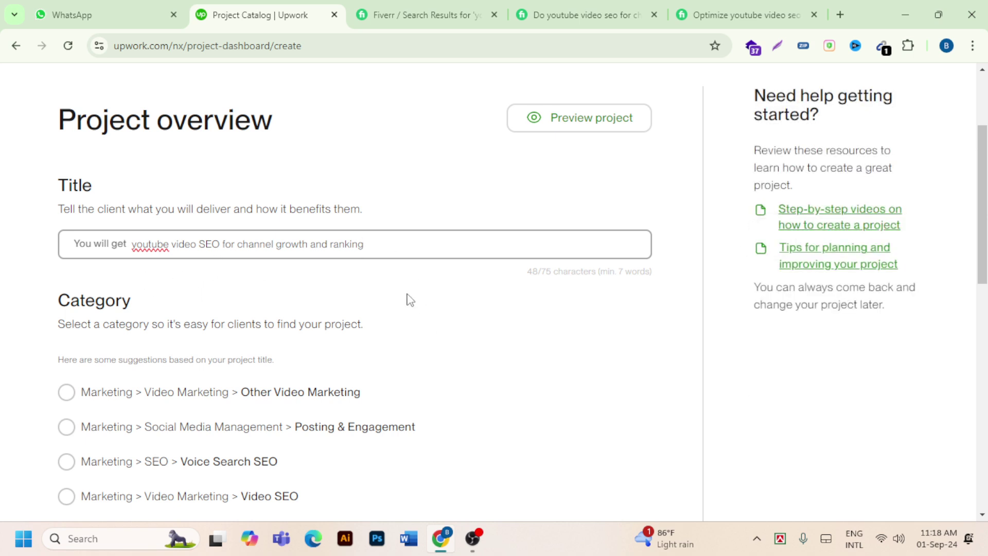
- Set the project's category to Marketing > Video Marketing > Video Promotion & Distribution
scroll(406, 304, "down", 1)
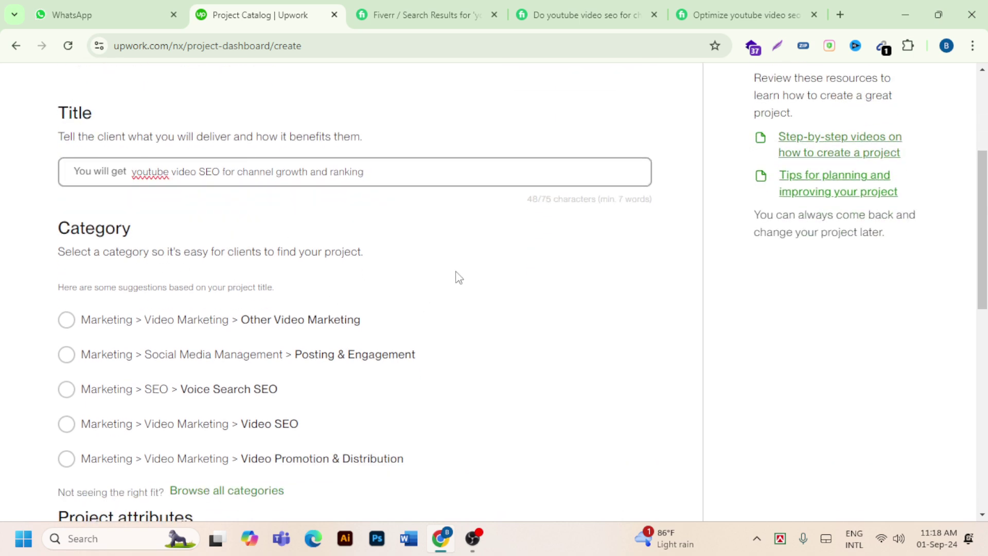
scroll(458, 278, "down", 2)
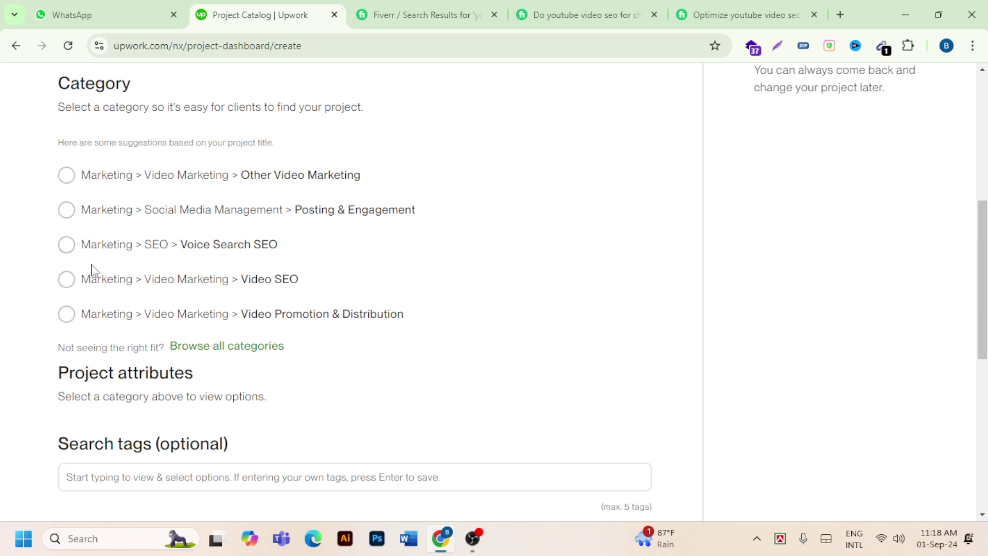
left_click(66, 280)
left_click(66, 315)
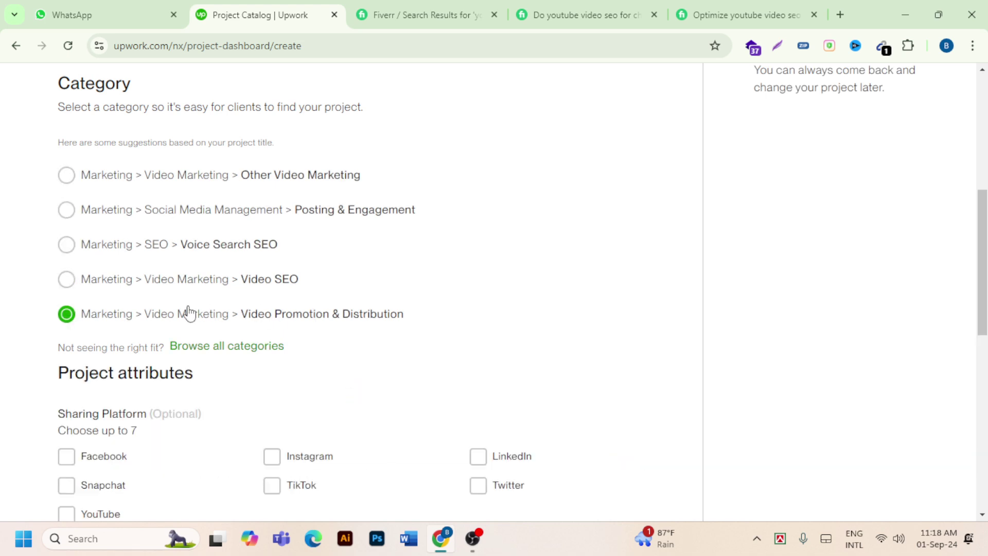
- Select all seven sharing platforms for the project: Facebook, Instagram, LinkedIn, Snapchat, TikTok, Twitter and YouTube
scroll(287, 323, "down", 3)
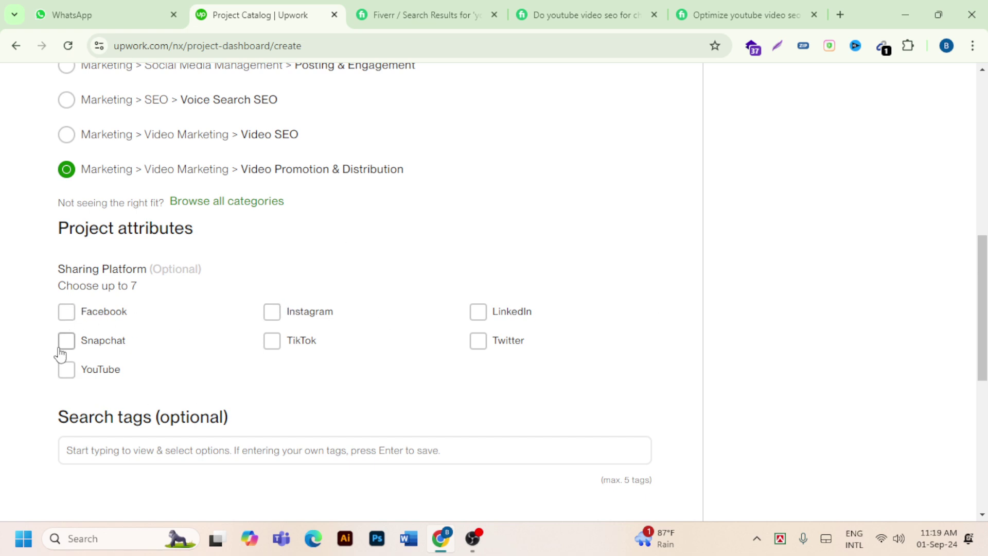
left_click(68, 315)
left_click(69, 370)
left_click(268, 344)
left_click(268, 320)
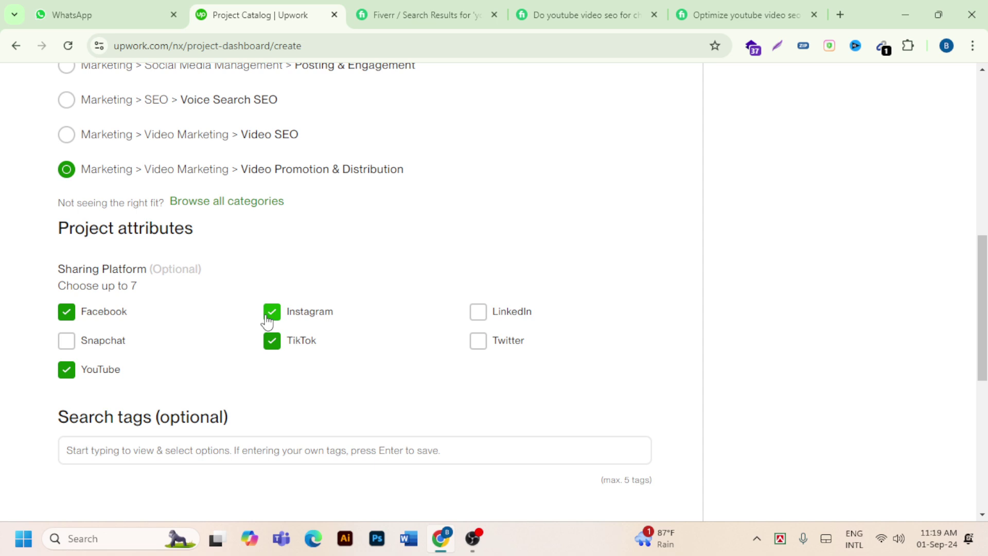
left_click(473, 318)
left_click(473, 345)
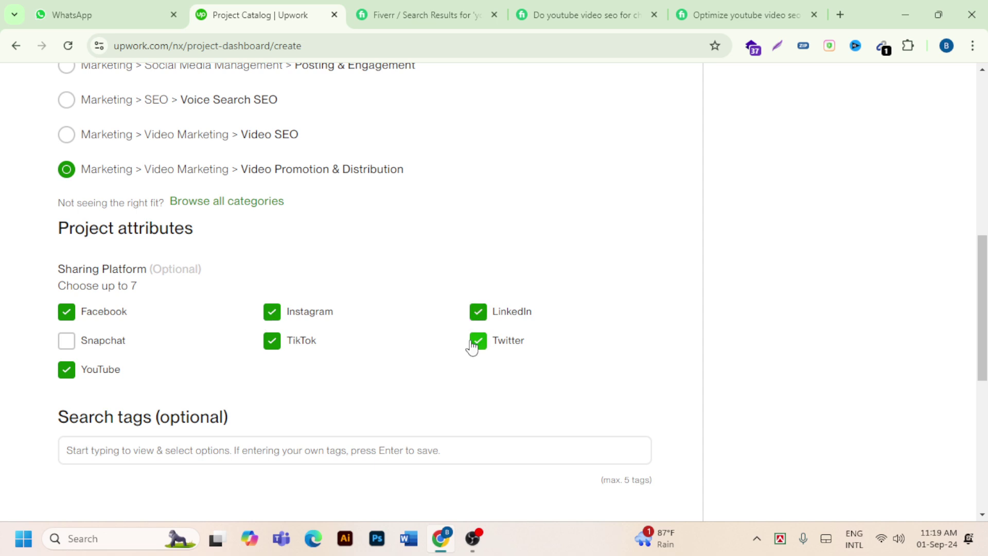
left_click(72, 350)
- Review the project overview's title wording, suggested categories, sharing platforms and search tags field
scroll(36, 352, "down", 1)
left_click(232, 384)
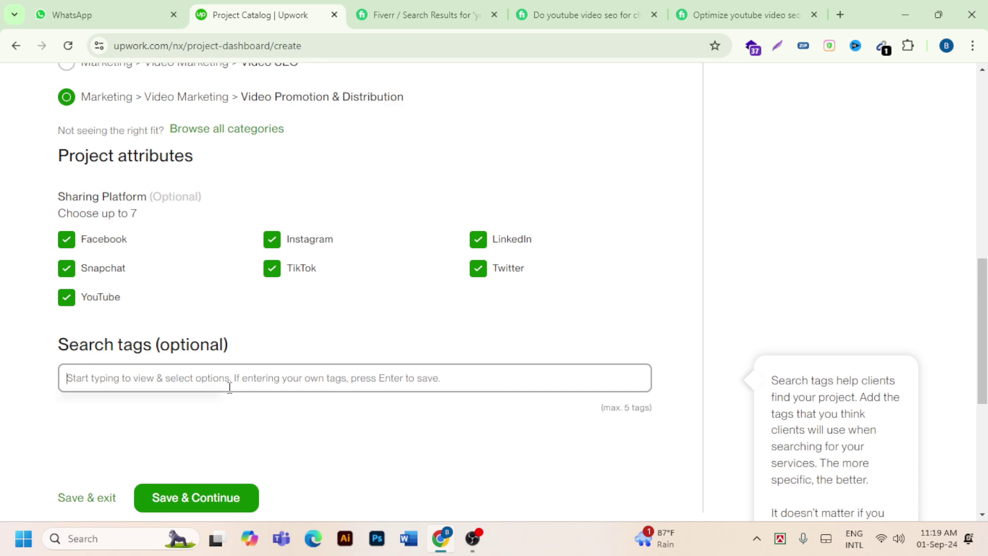
scroll(229, 387, "up", 10)
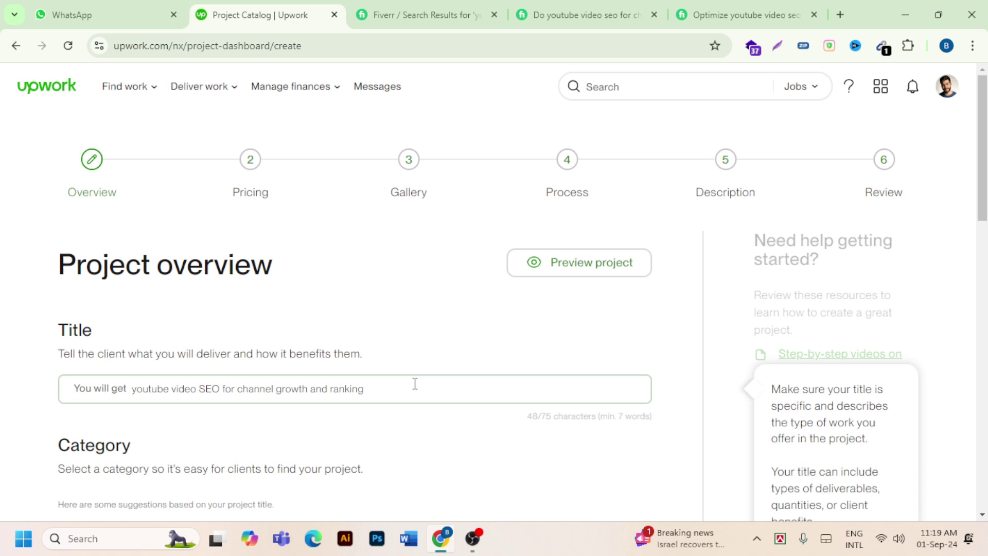
left_click_drag(405, 384, 124, 391)
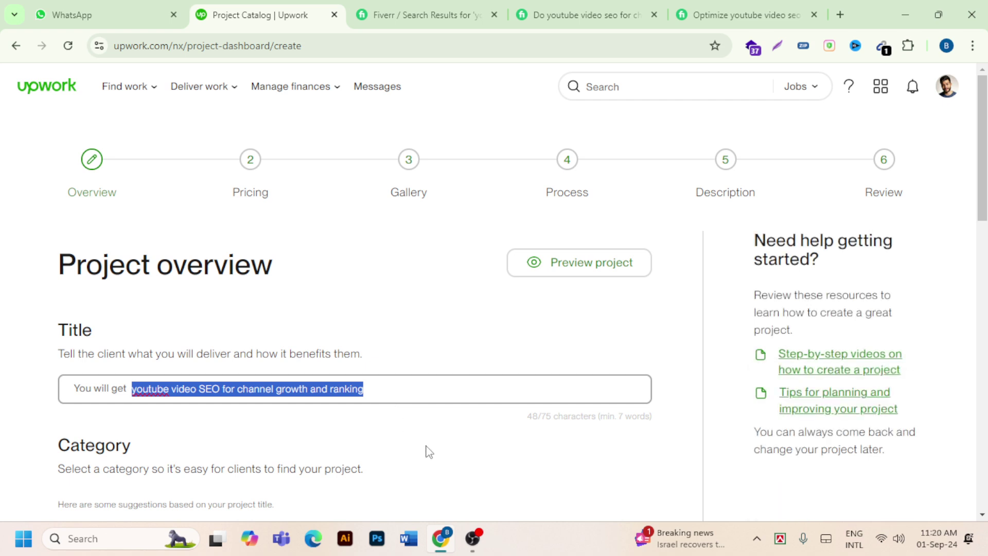
left_click(417, 392)
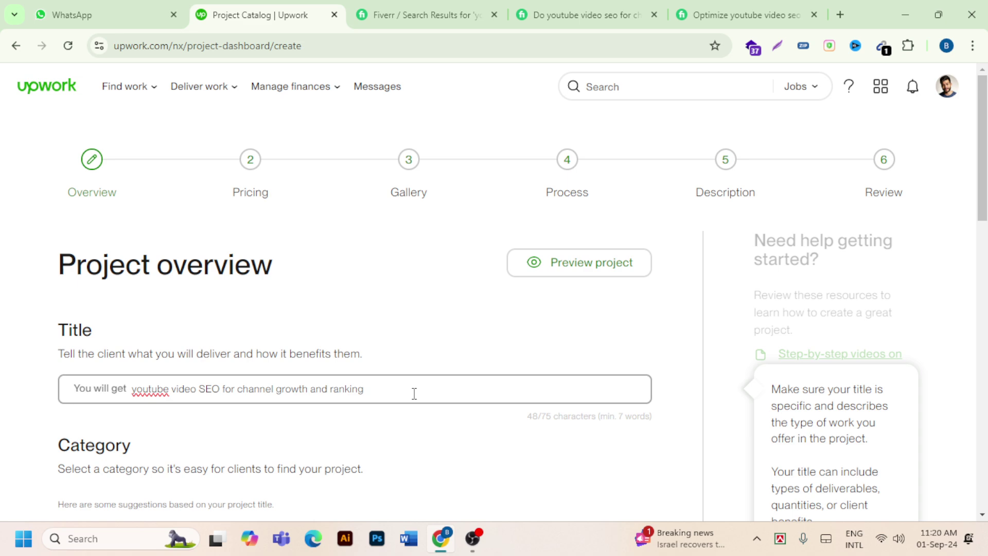
left_click(347, 419)
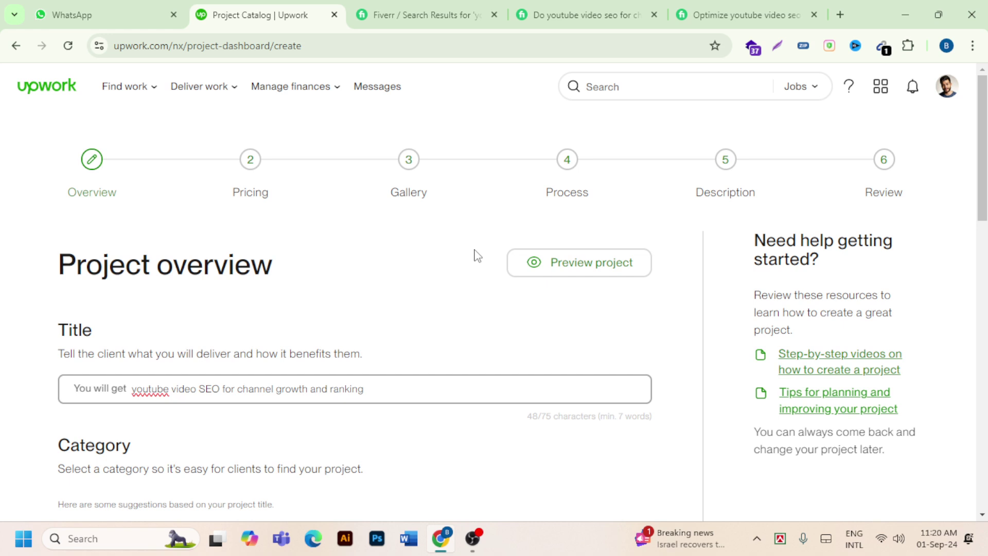
mouse_move(164, 400)
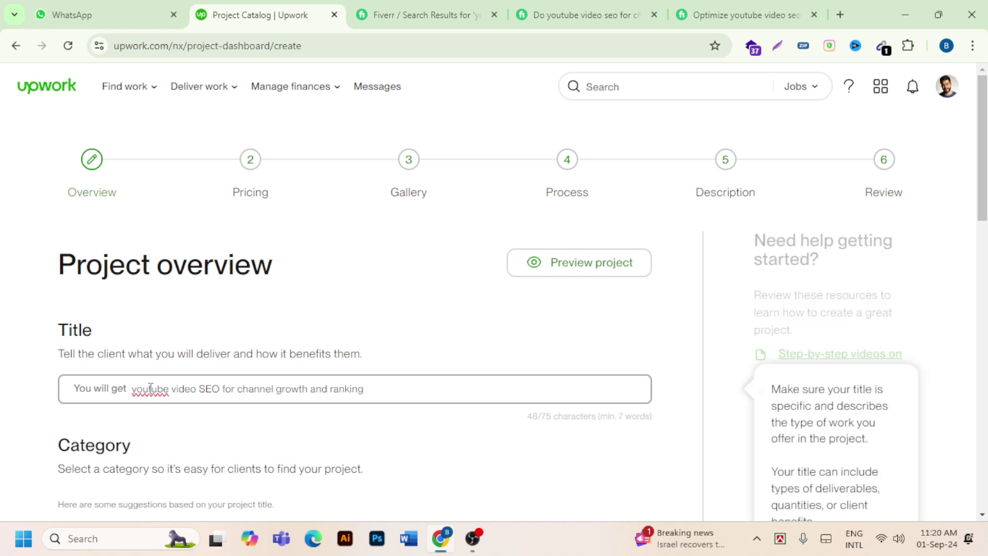
left_click(169, 388)
scroll(333, 397, "down", 8)
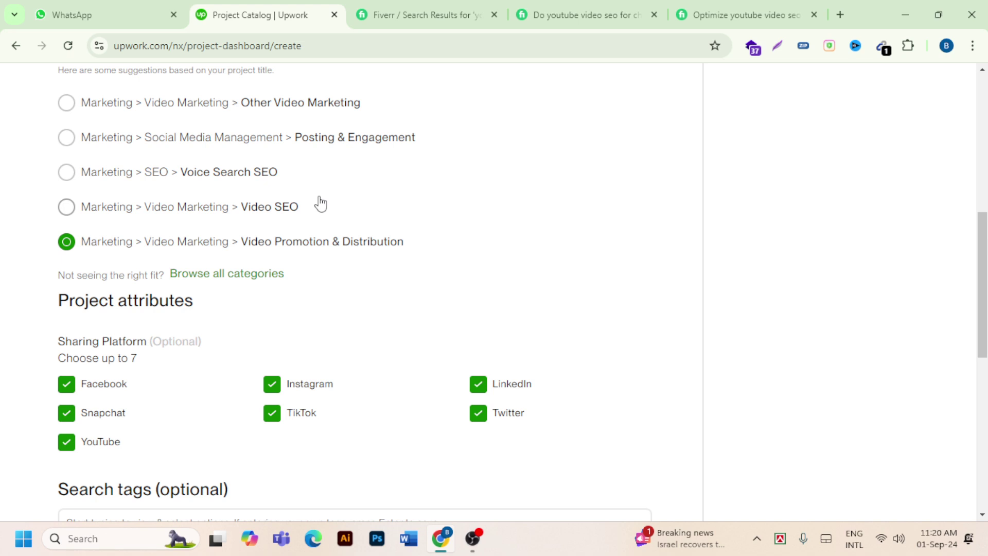
scroll(364, 132, "up", 8)
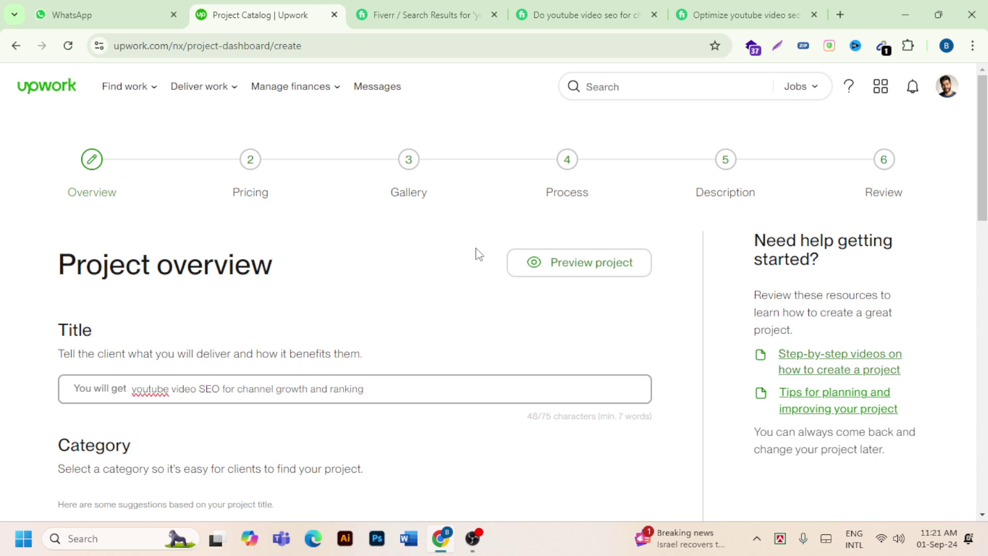
scroll(479, 255, "down", 8)
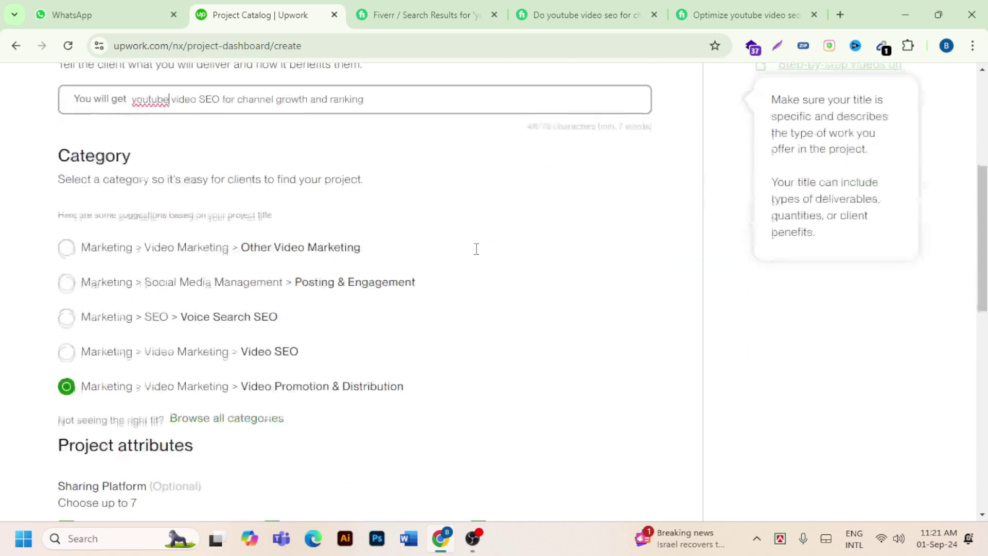
scroll(479, 255, "down", 4)
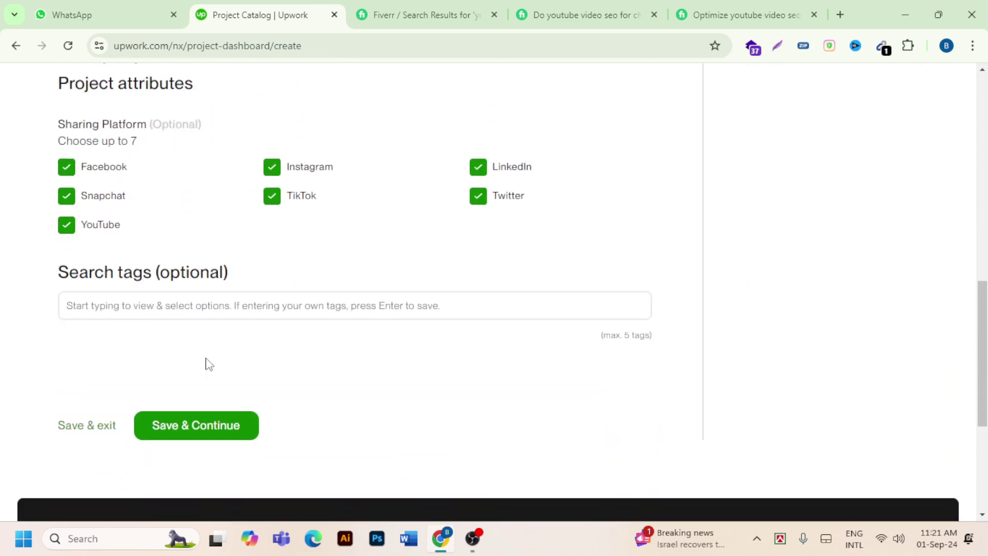
left_click(239, 304)
scroll(271, 306, "up", 4)
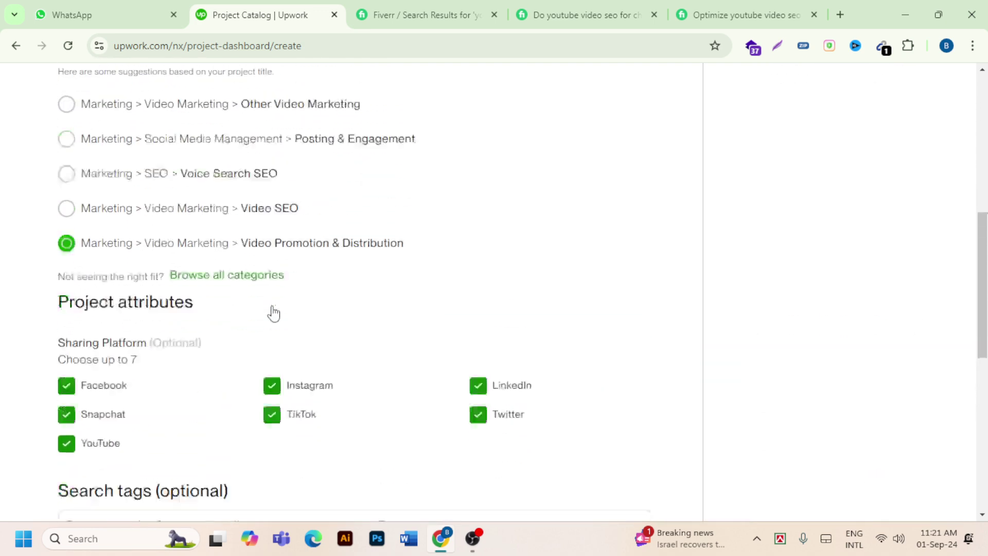
scroll(274, 311, "down", 4)
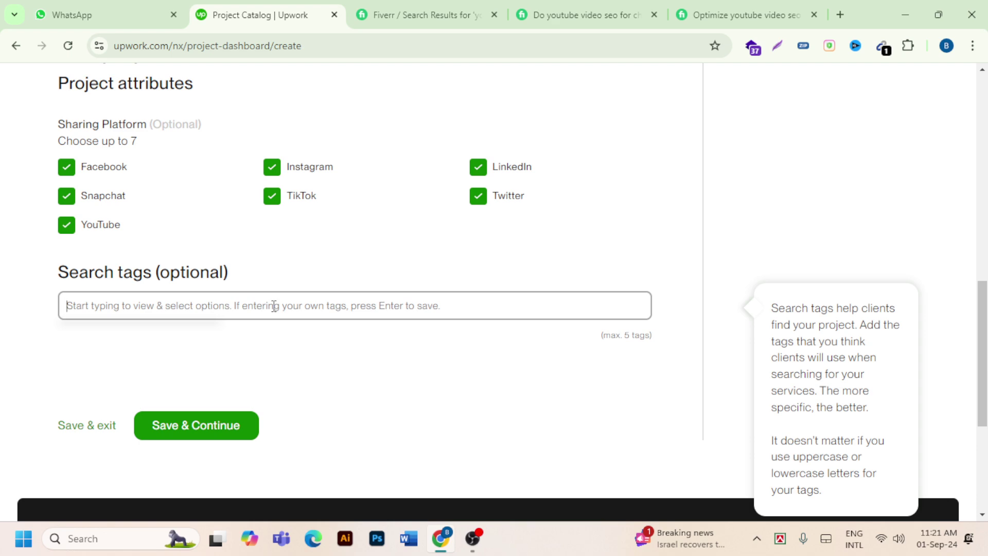
scroll(276, 306, "up", 12)
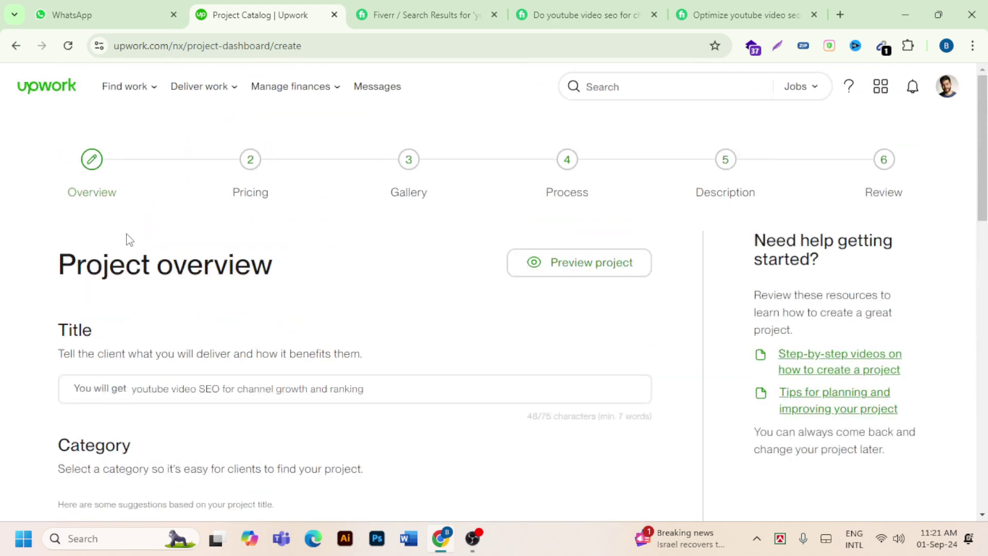
scroll(270, 358, "down", 1)
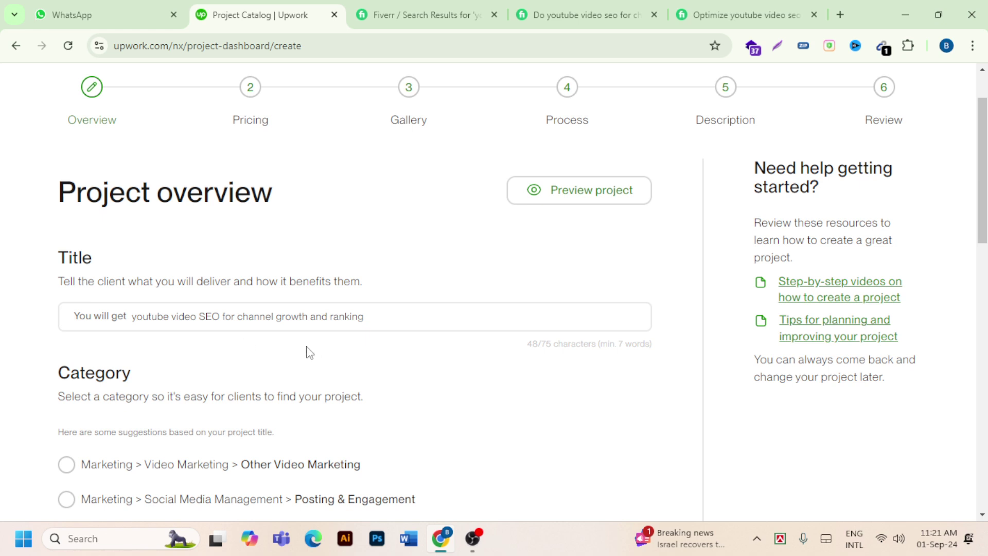
left_click(368, 324)
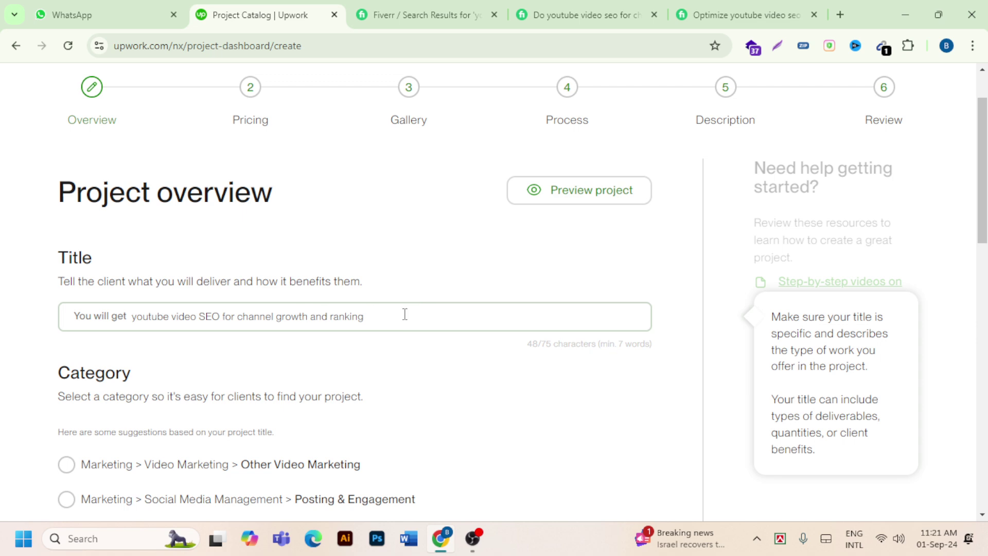
left_click_drag(397, 316, 100, 328)
left_click(383, 320)
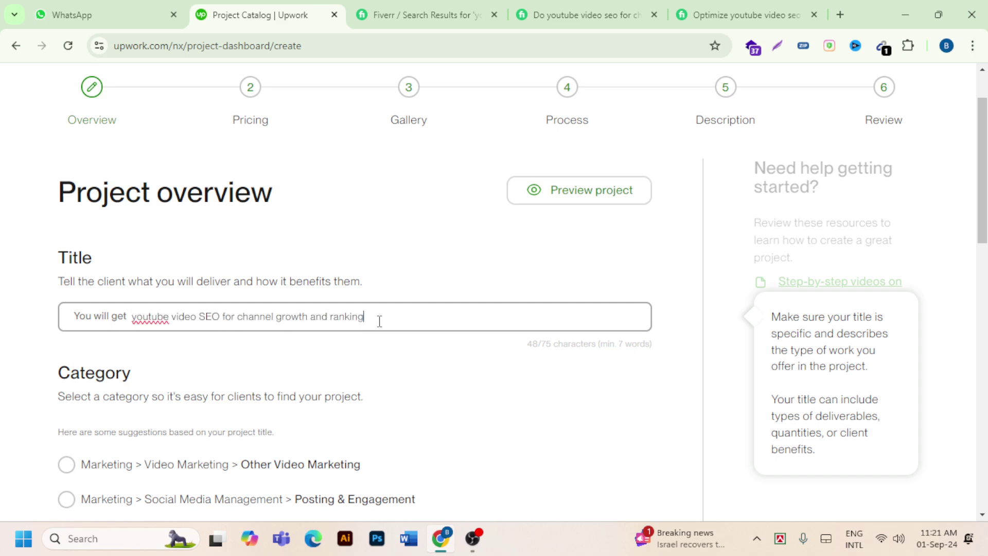
- Add "youtube promotion" as the project's first search tag
scroll(379, 321, "down", 15)
scroll(296, 303, "up", 3)
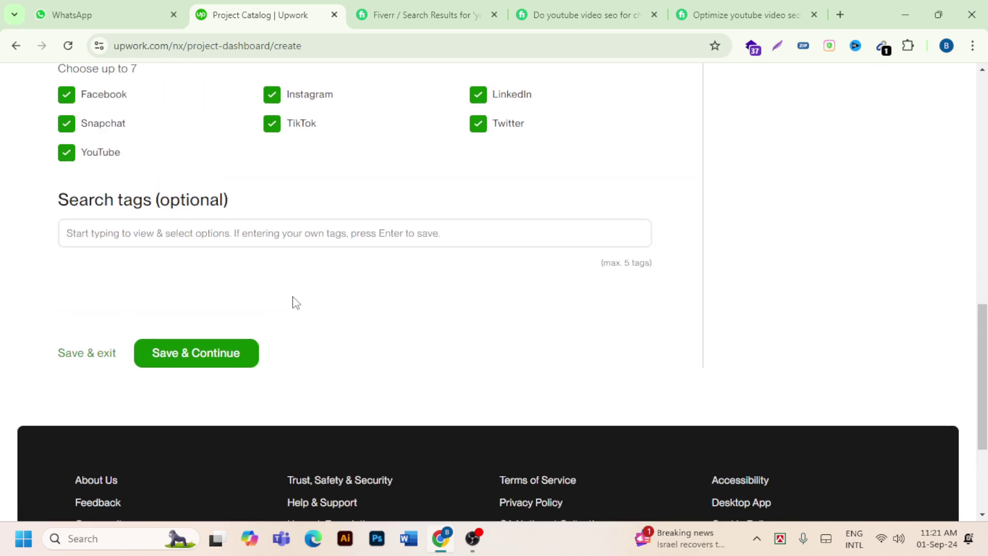
left_click(236, 229)
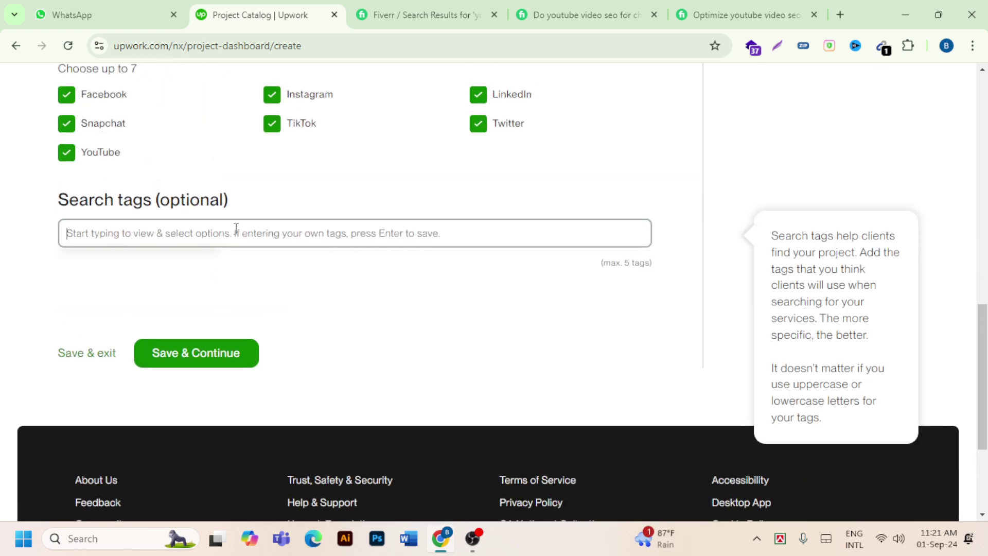
type("you")
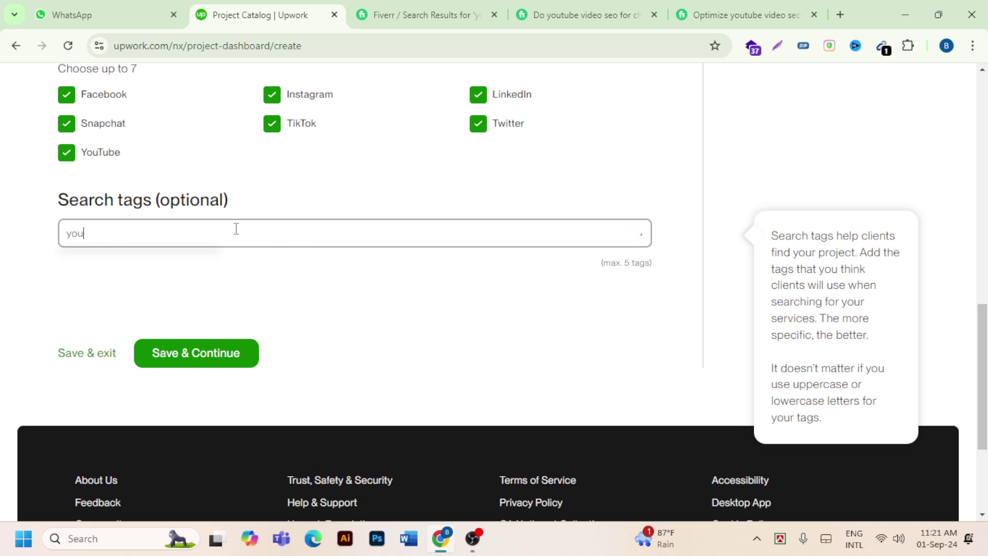
type("tube ")
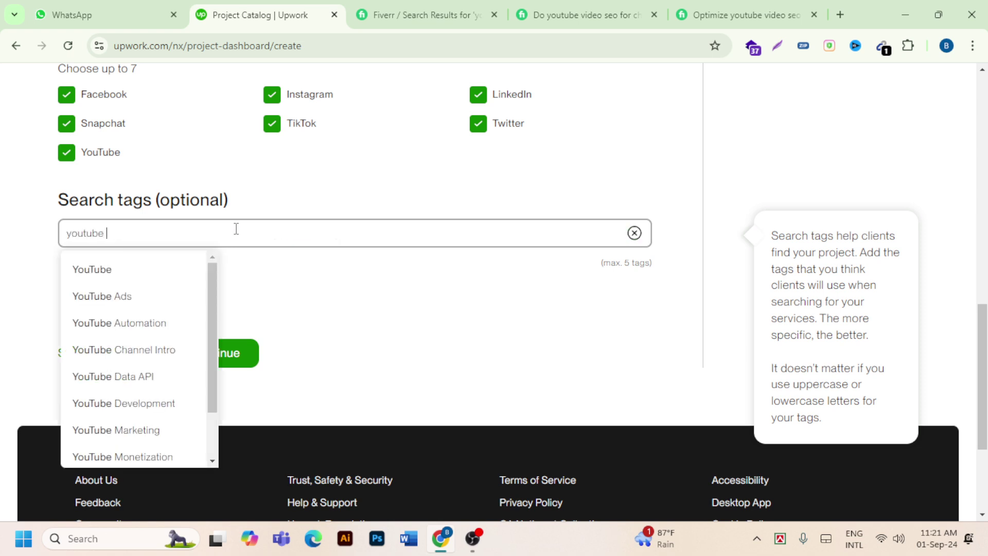
type("pro")
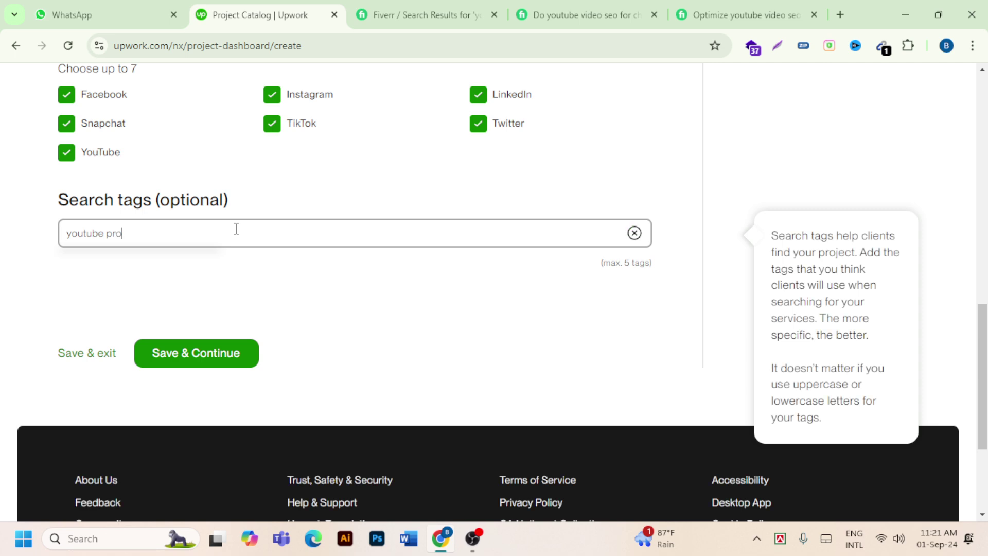
type("motion")
key("Return")
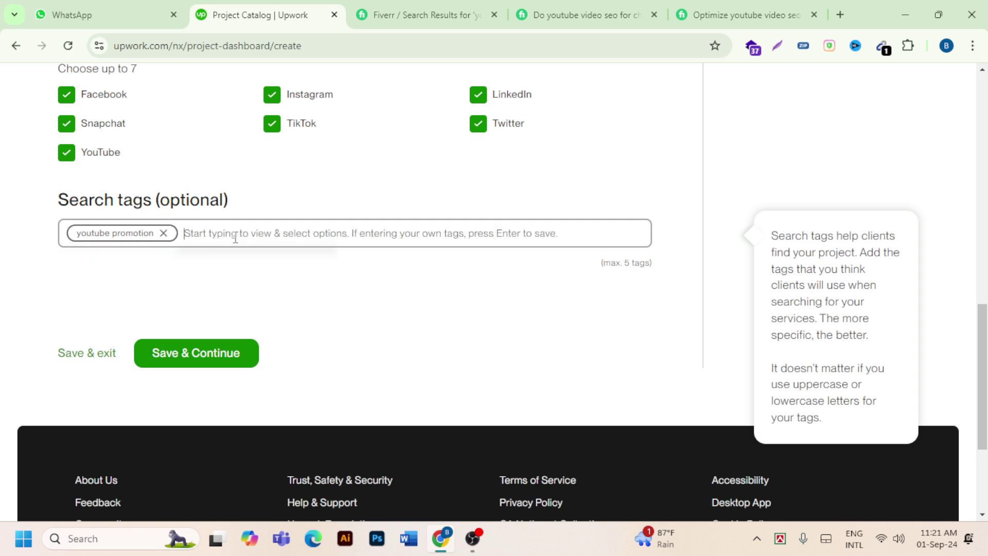
- Add "youtube seo" as the project's second search tag
type("you")
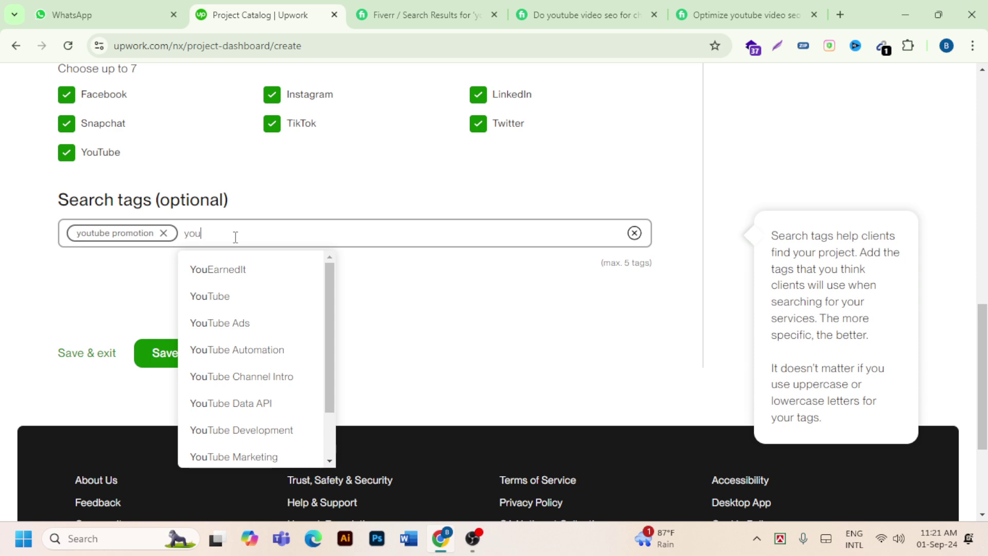
type("tube")
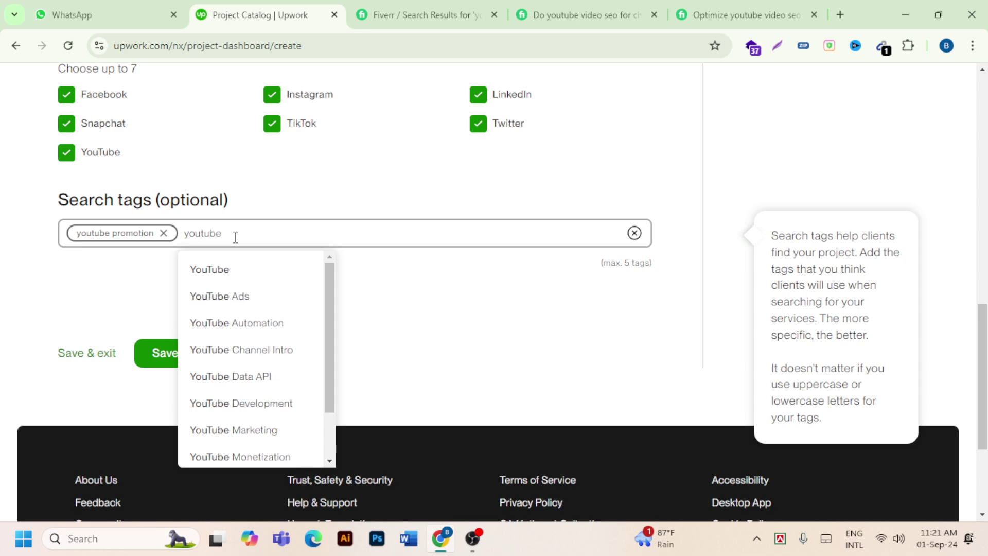
type(" sep")
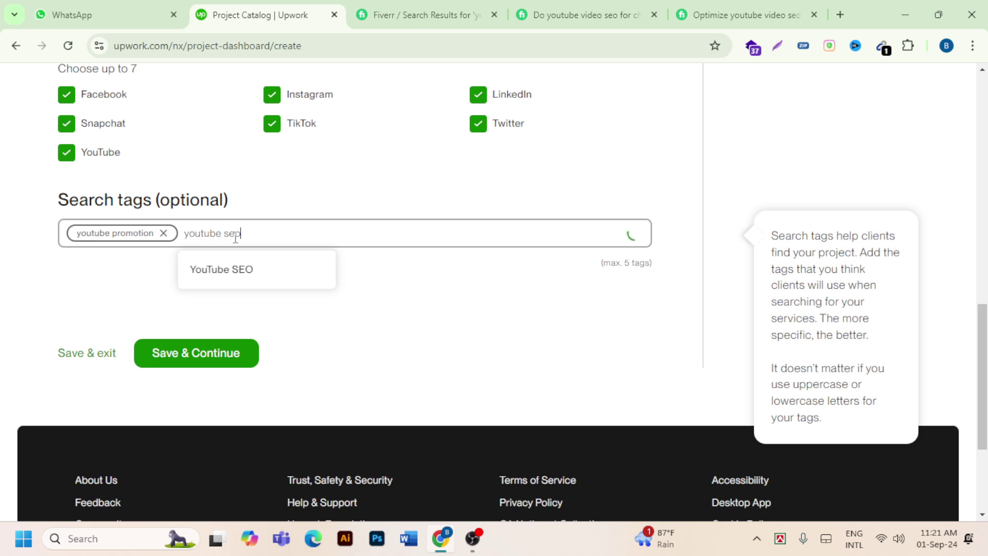
key("Return")
- Add "youtube video seo" as the project's third search tag
type("you")
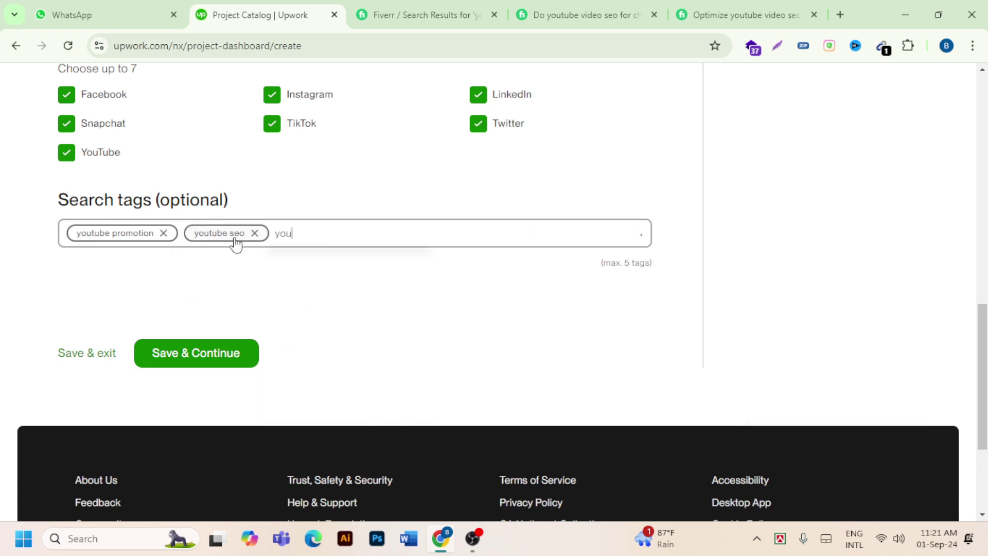
type("tuibe")
key("BackSpace")
key("BackSpace")
key("BackSpace")
type("b")
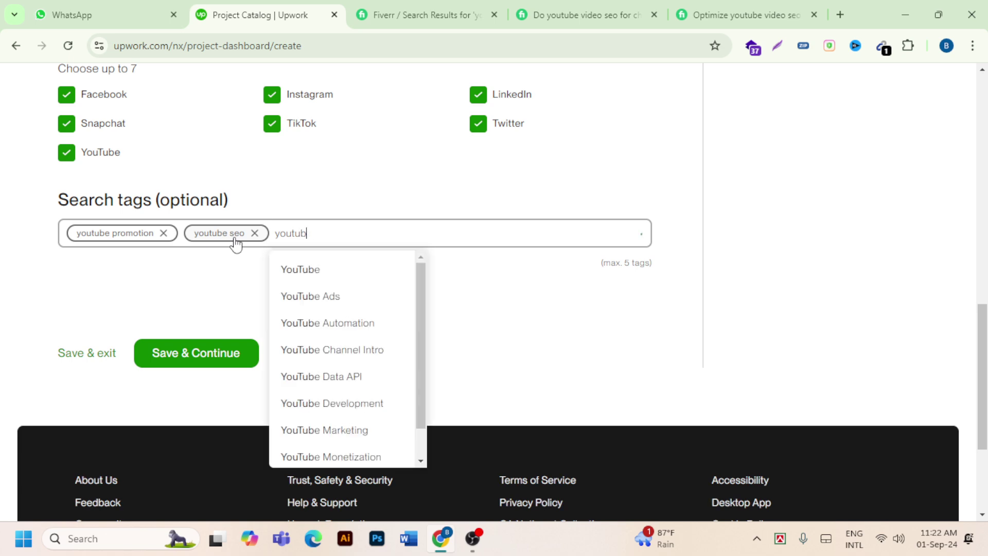
type("e v")
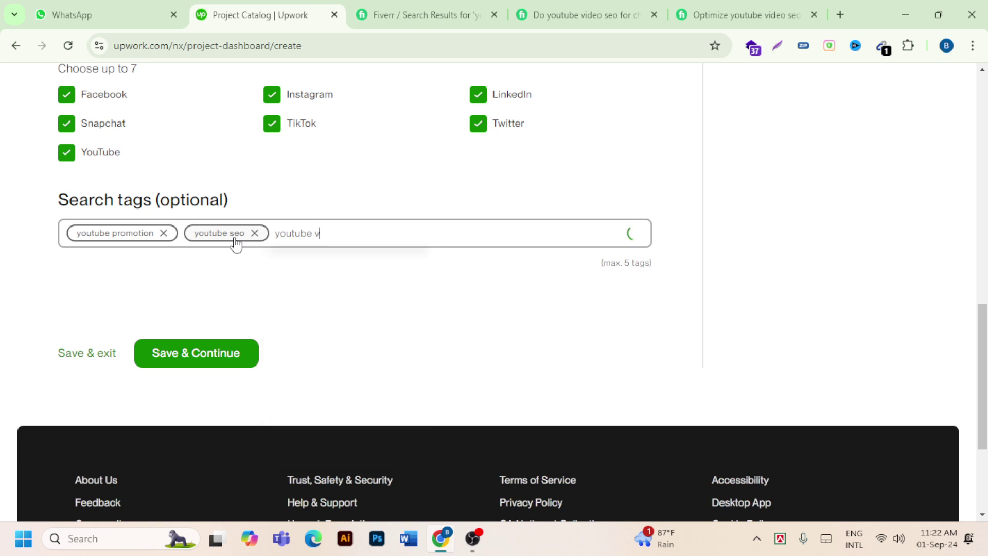
type("ideo ")
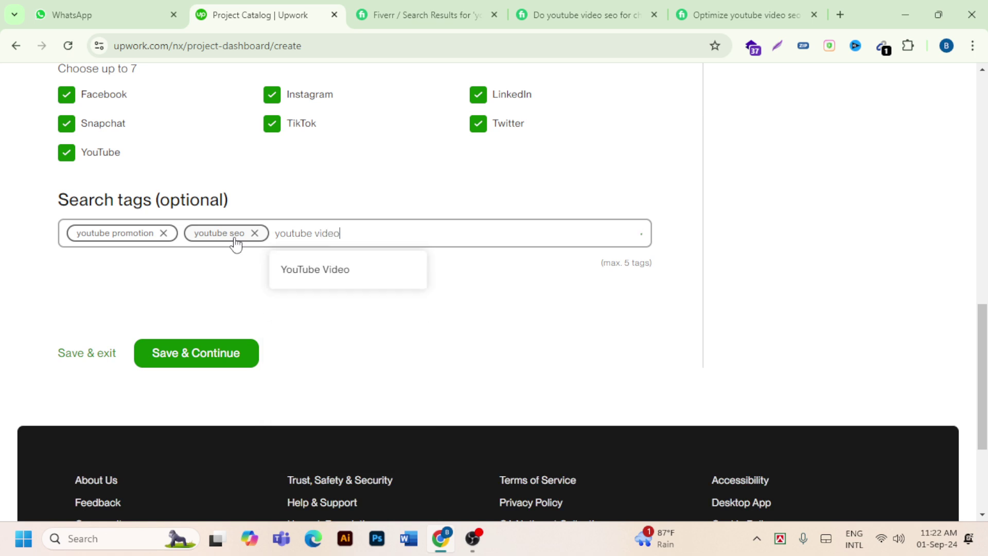
type("seo")
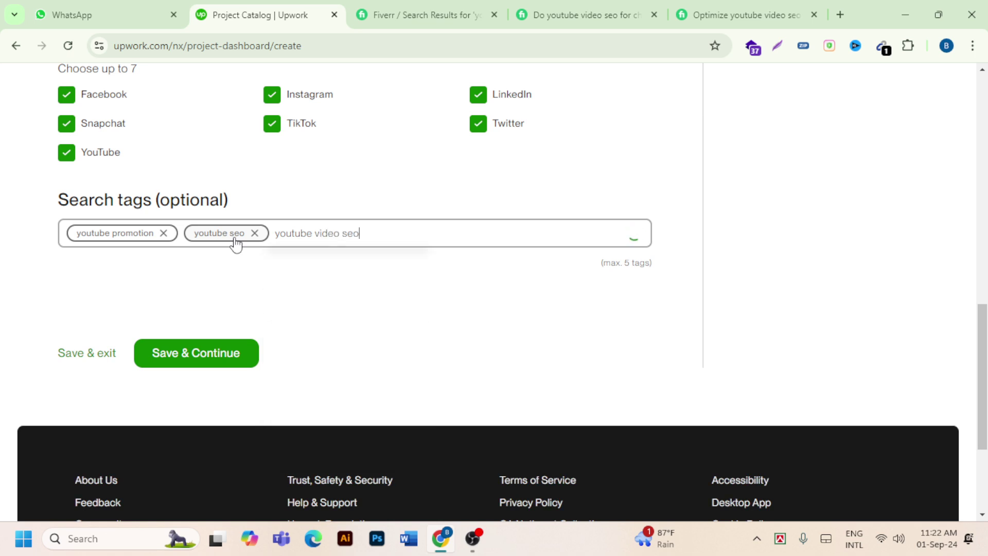
key("Return")
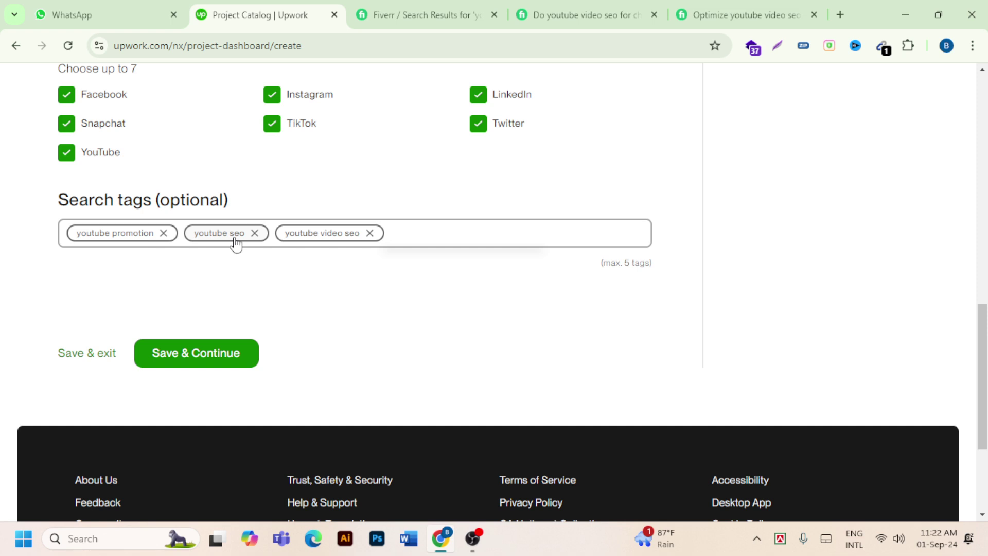
- Add "youtube marketing" as the project's fourth search tag
type("youtub")
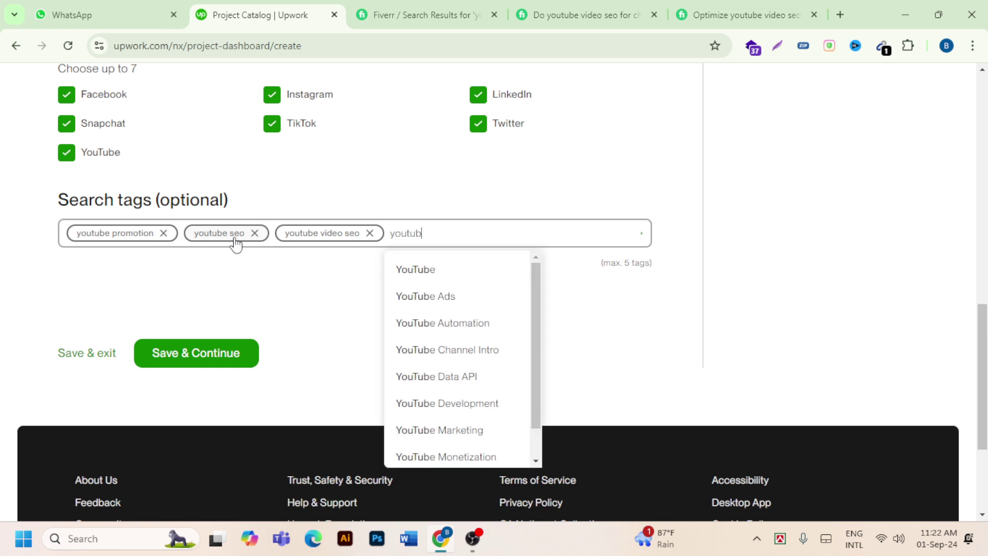
type("e m")
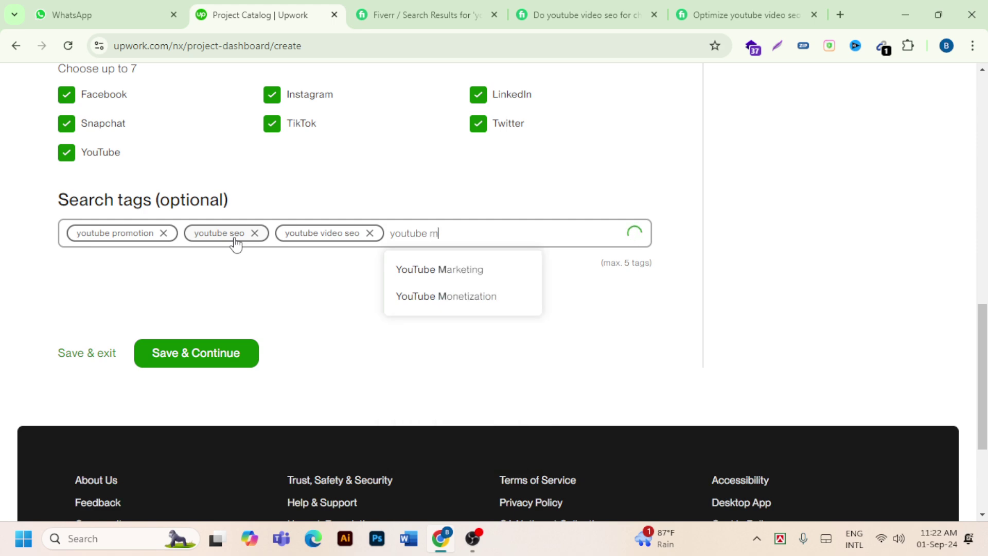
type("arket")
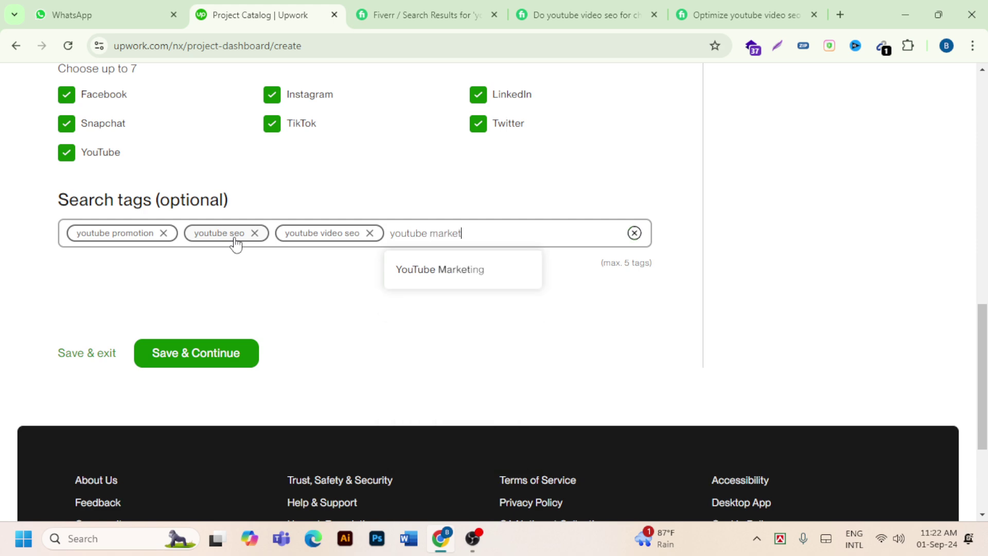
type("ing")
key("Return")
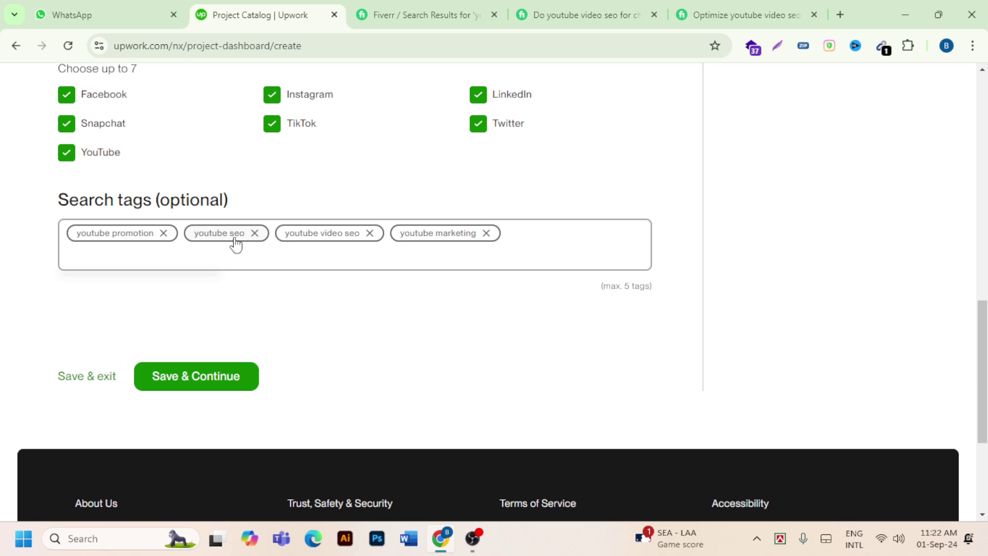
- Add "youtube channel seo" as the project's fifth search tag
type("yout")
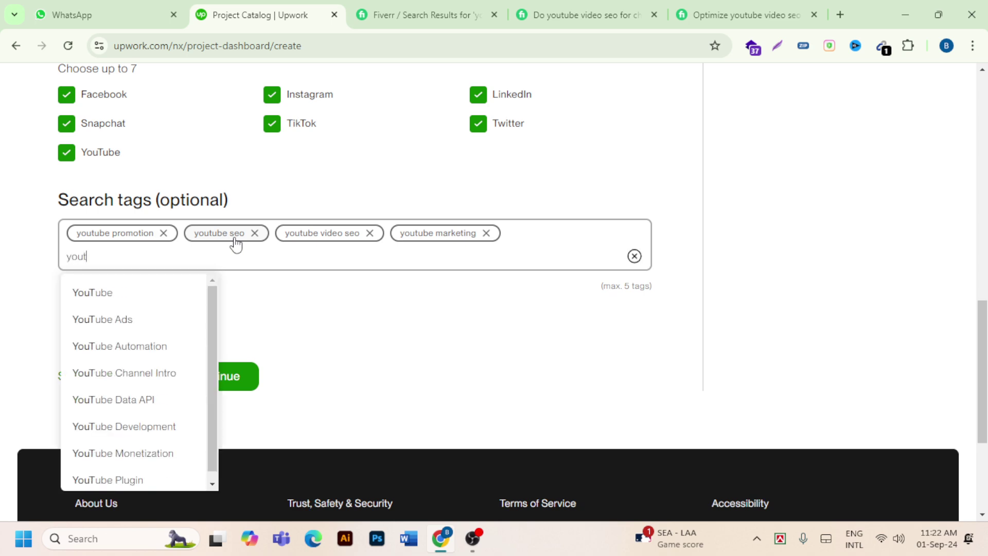
type("ube c")
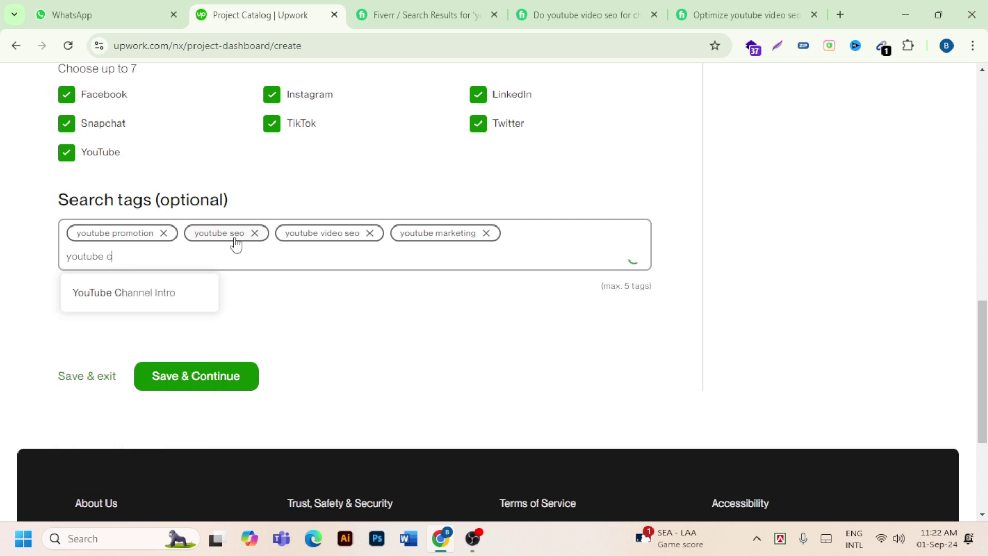
type("hannel se")
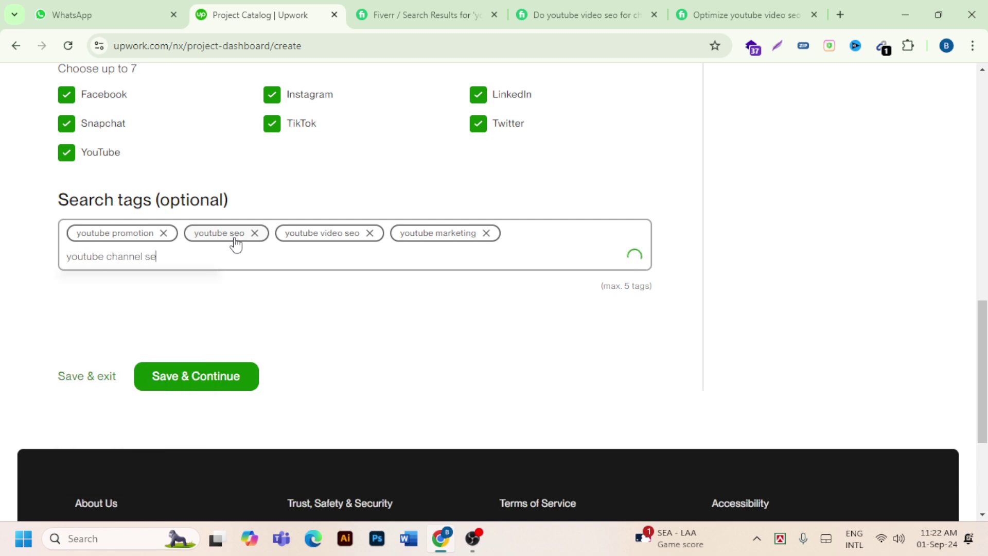
type("o")
key("Return")
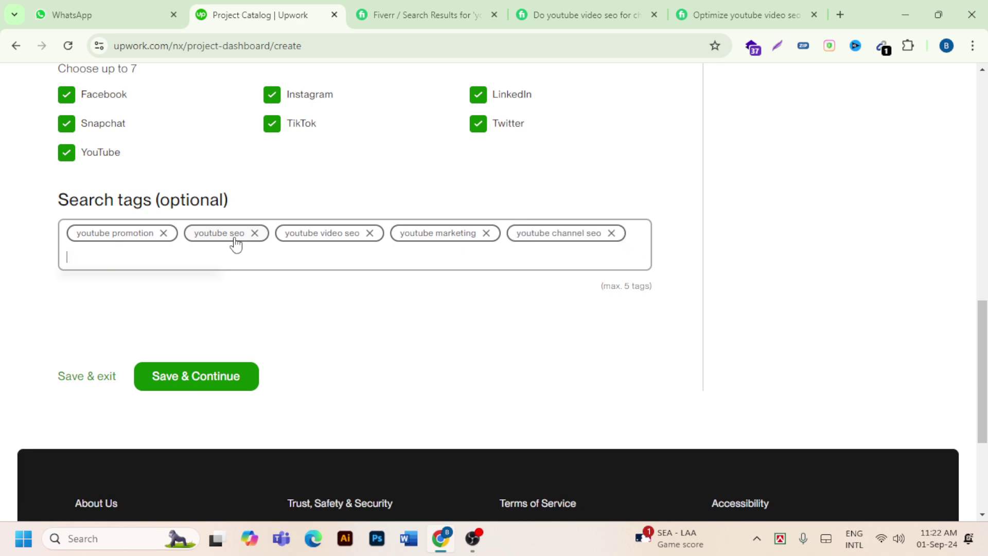
- Check the completed overview entries, save them and continue to the project's pricing stage
scroll(397, 320, "up", 5)
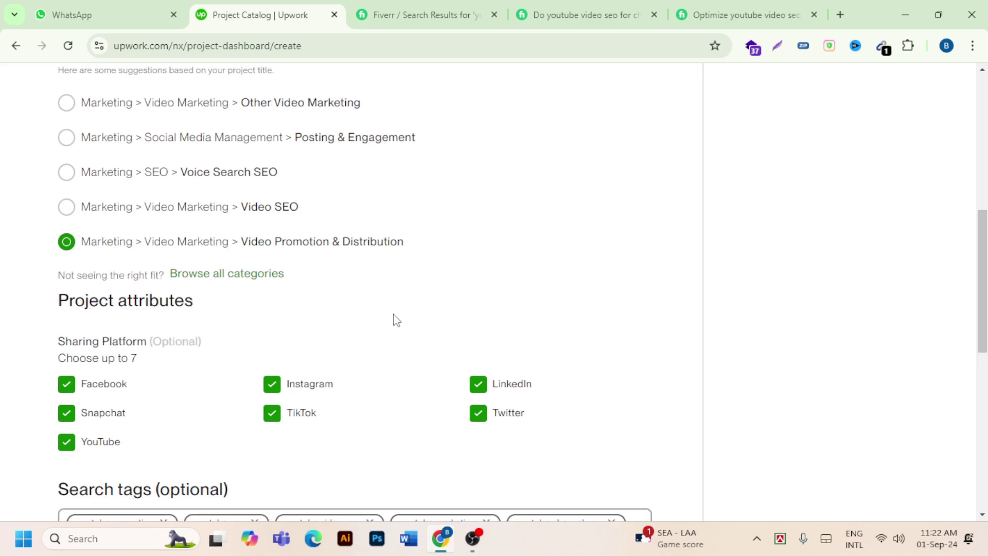
scroll(397, 320, "down", 4)
mouse_move(445, 547)
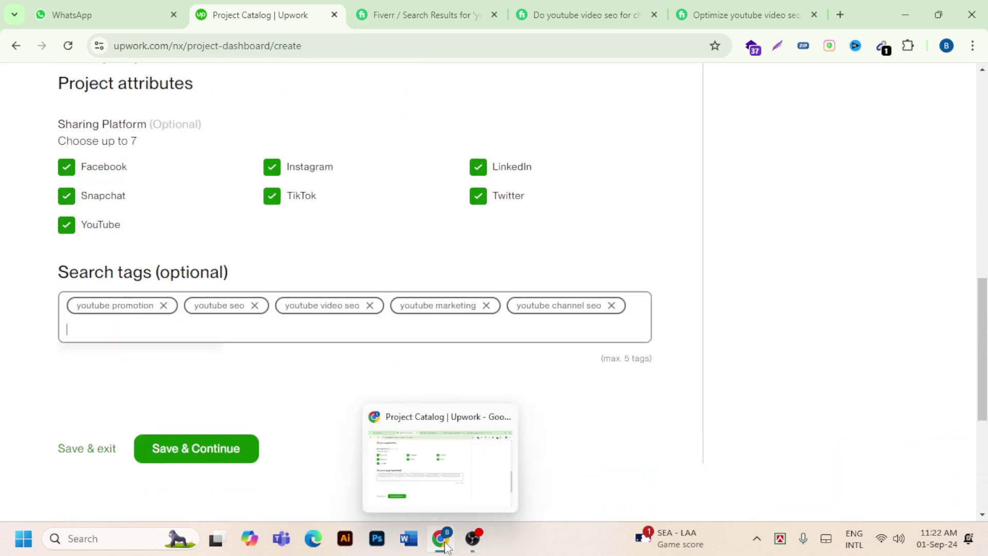
mouse_move(472, 481)
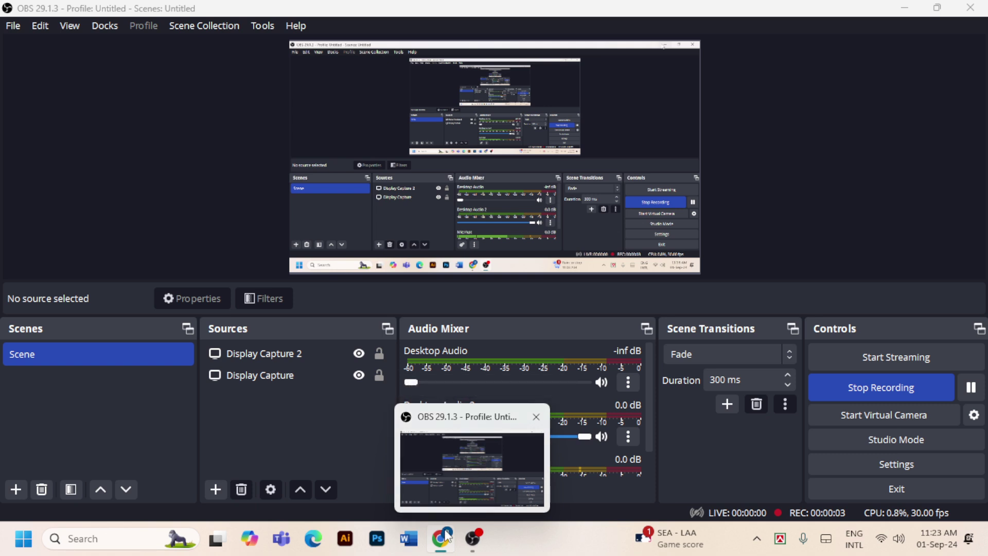
mouse_move(434, 529)
left_click(413, 465)
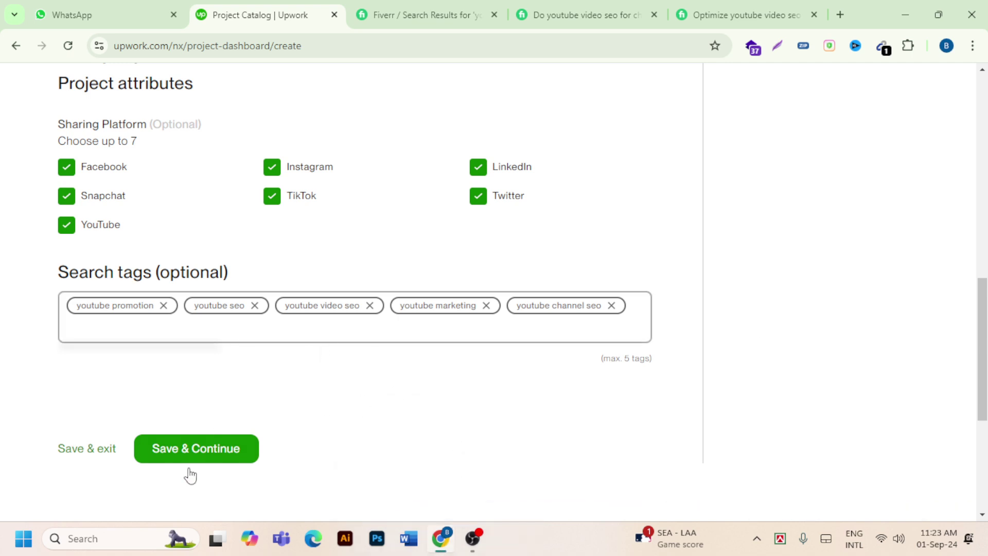
left_click(226, 450)
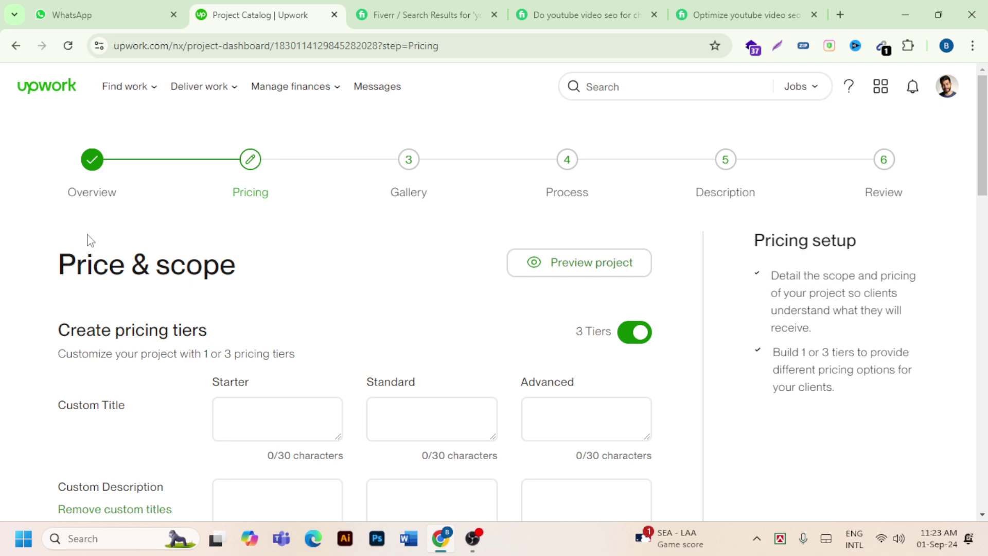
- Reopen the project overview and check its saved title, category, sharing platforms and search tags
left_click(92, 160)
scroll(298, 305, "down", 2)
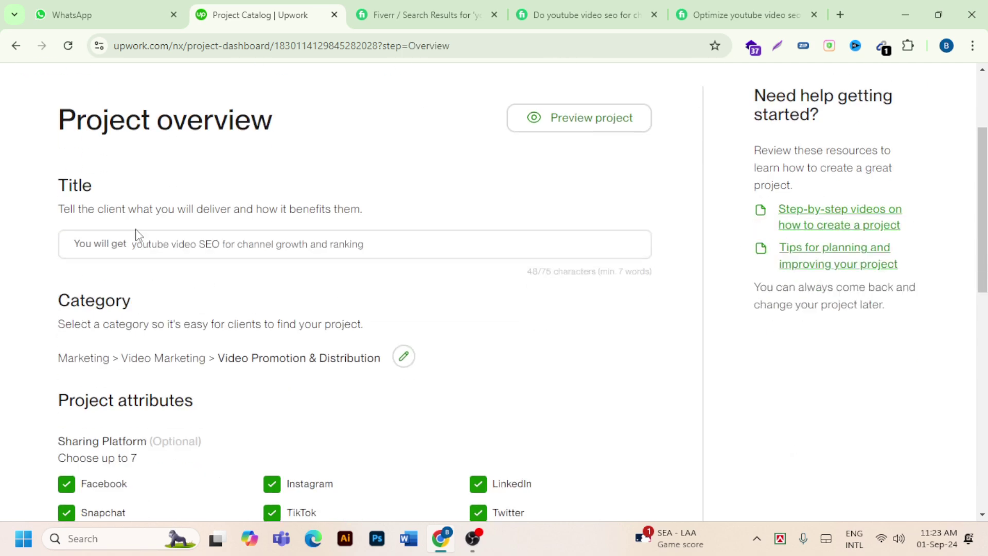
scroll(149, 242, "down", 3)
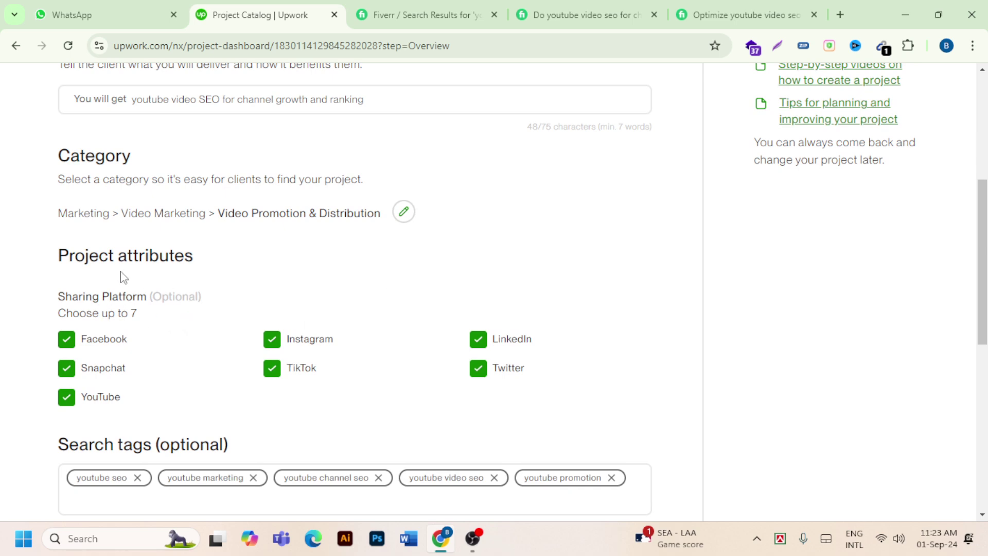
scroll(381, 342, "down", 1)
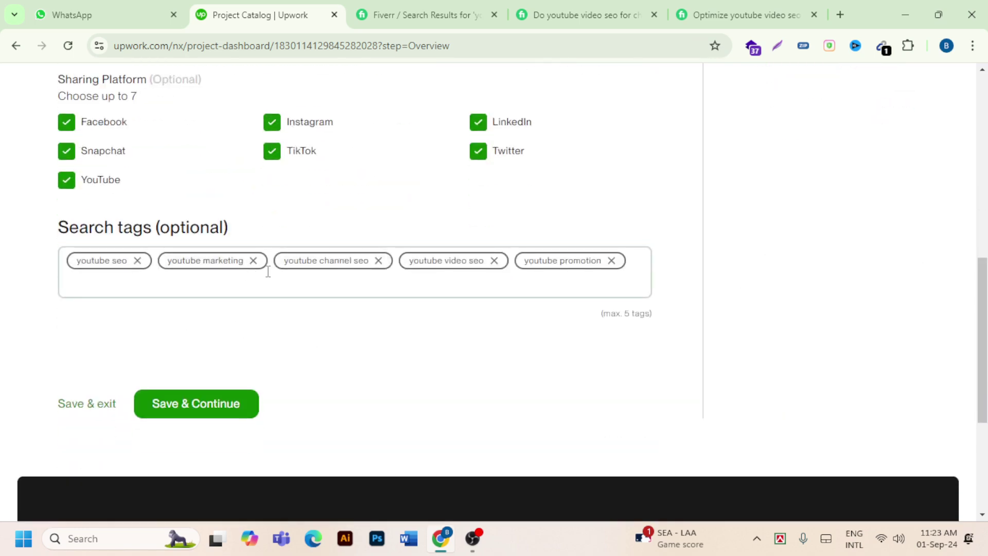
scroll(502, 363, "down", 3)
scroll(221, 264, "up", 10)
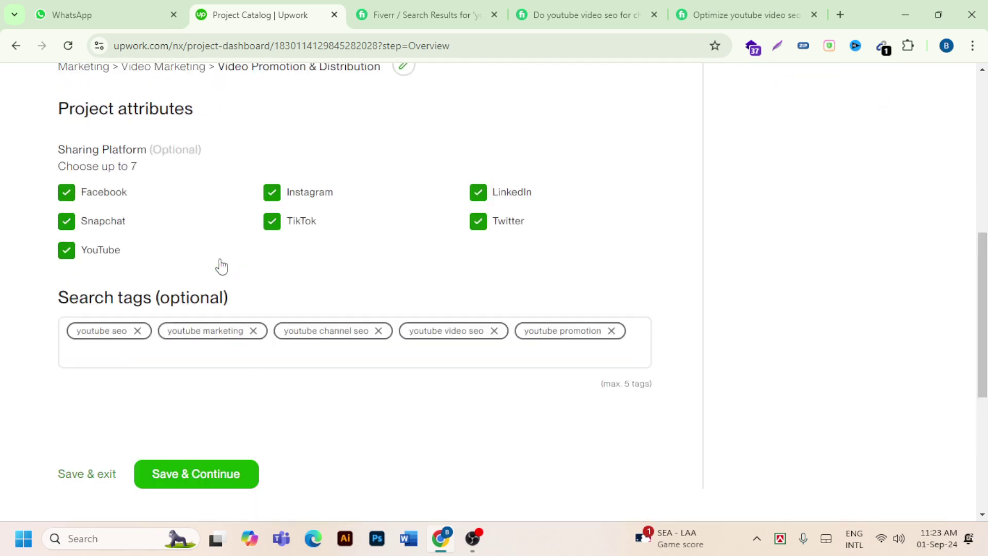
mouse_move(284, 125)
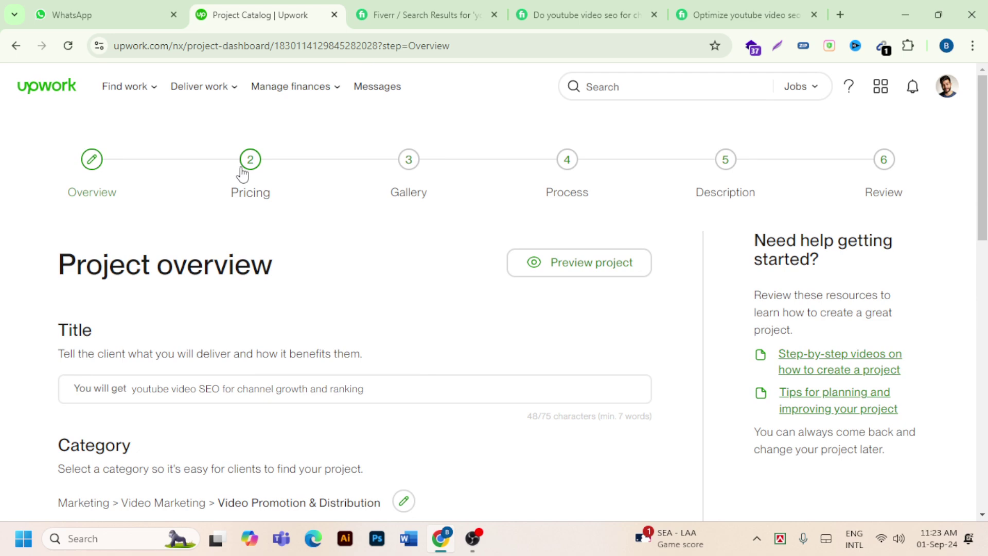
- Return to the pricing stage and look over the custom title fields for the Starter, Standard and Advanced tiers
left_click(244, 170)
scroll(216, 354, "down", 3)
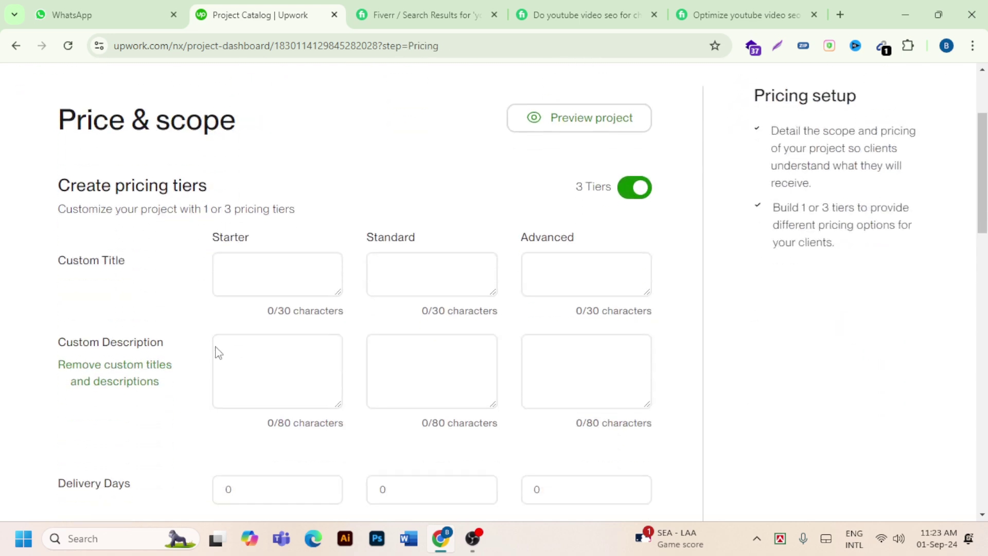
left_click(237, 273)
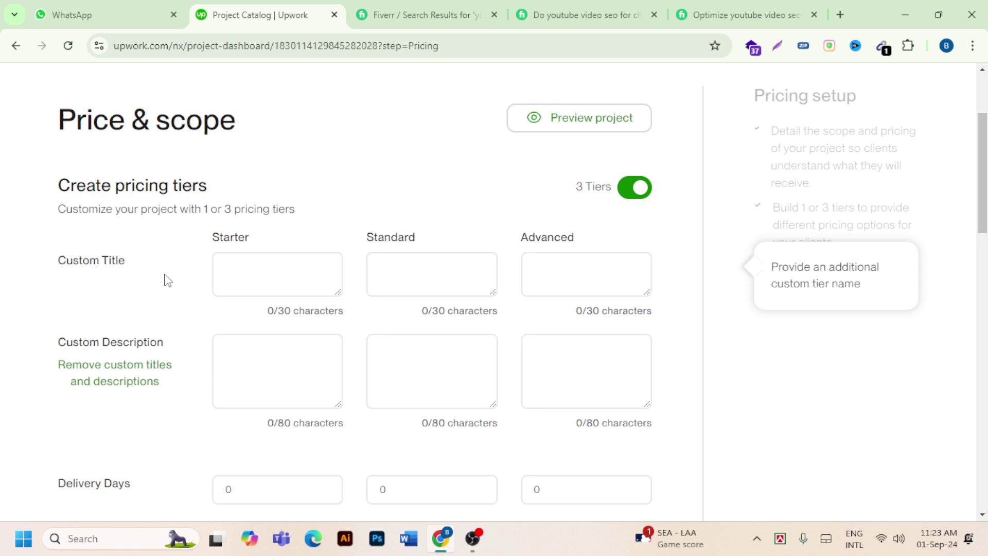
left_click(397, 270)
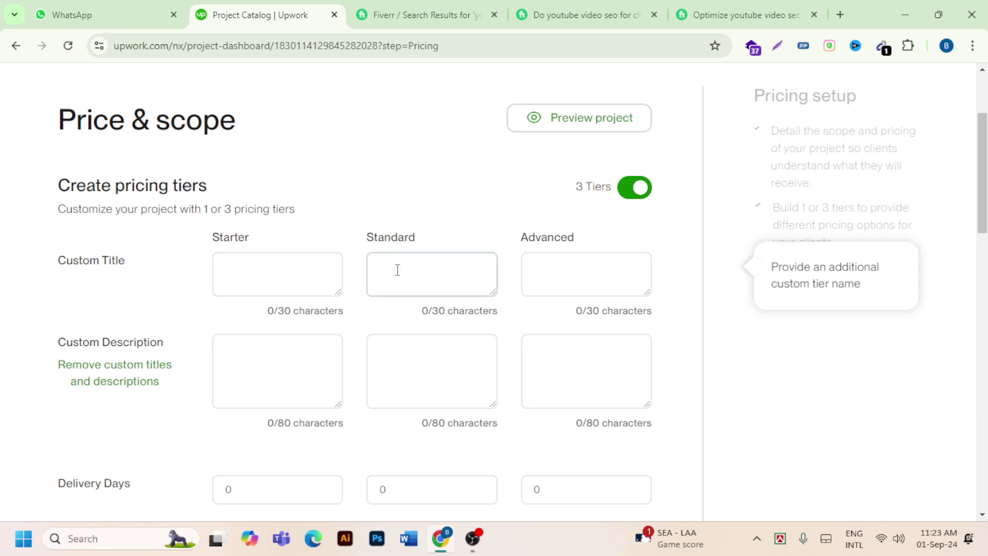
left_click(276, 285)
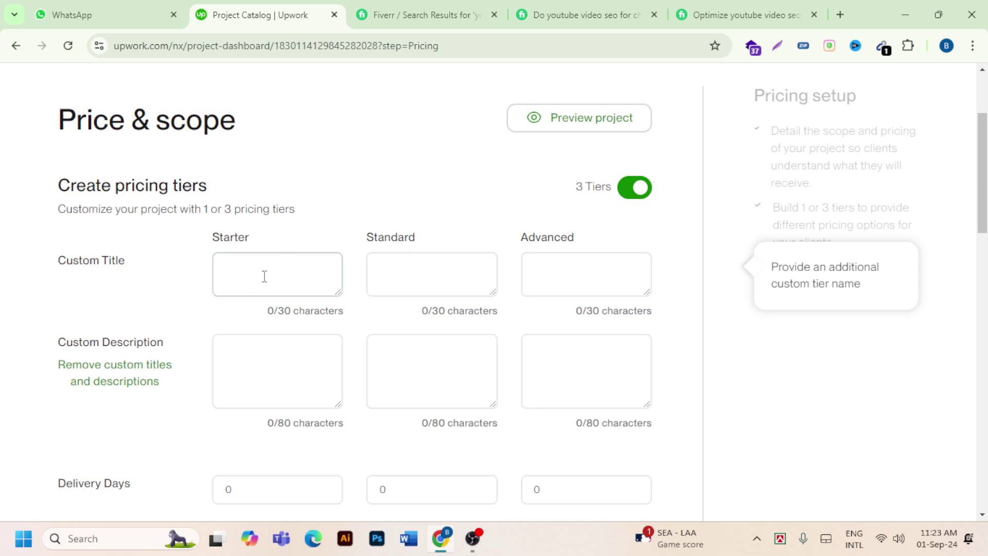
left_click(396, 262)
left_click(502, 281)
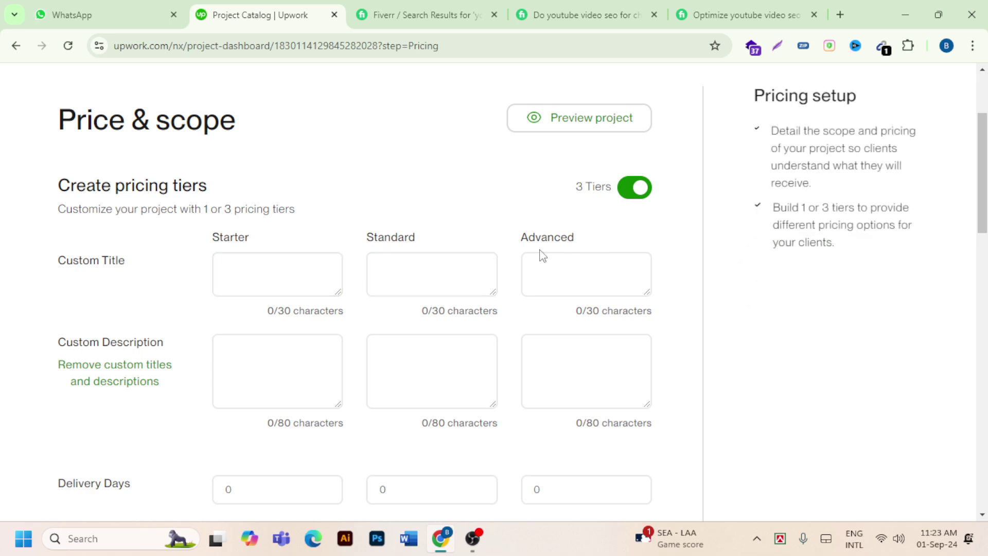
left_click(476, 272)
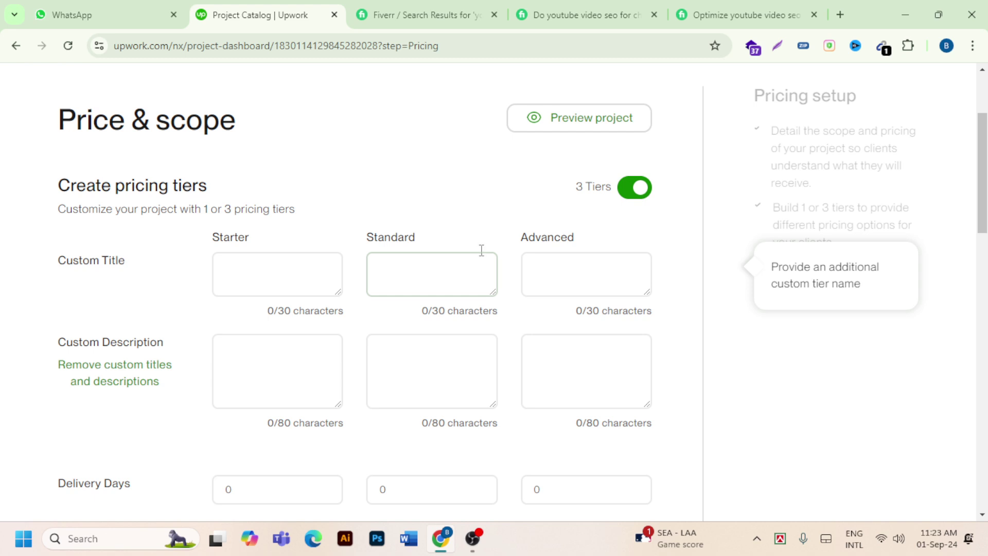
- Copy the package name "Basic" from the Fiverr channel growth and ranking gig into the Starter tier's custom title on Upwork
left_click(589, 14)
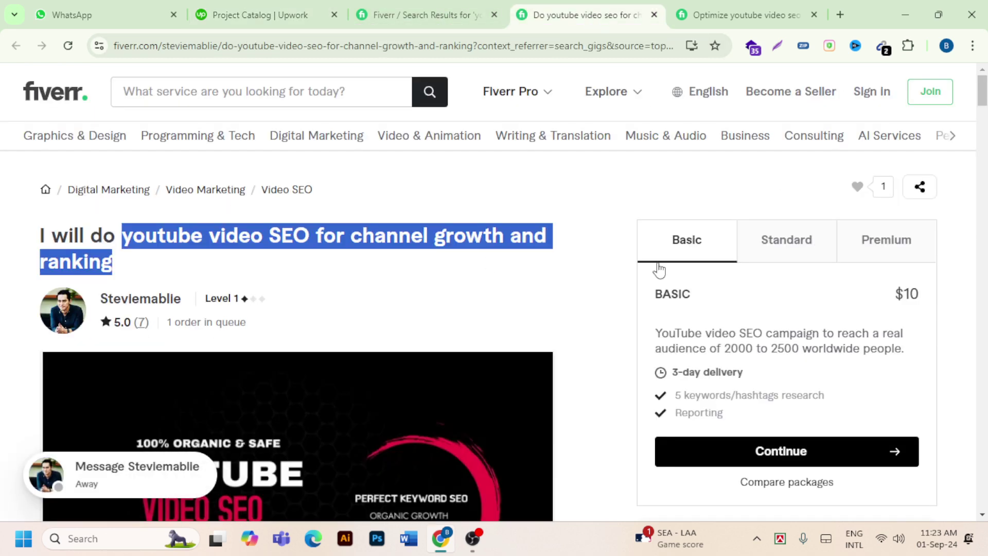
left_click(699, 241)
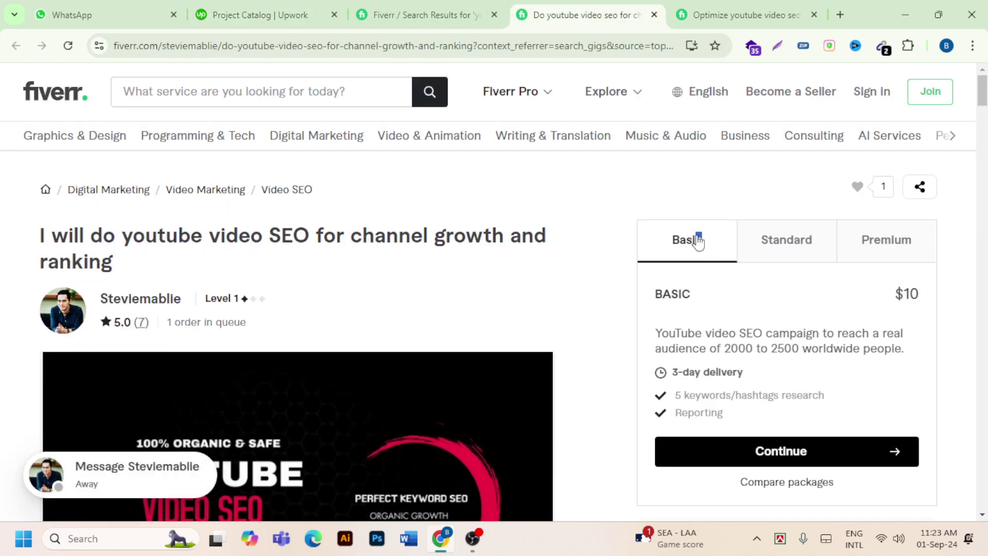
left_click_drag(698, 241, 649, 249)
right_click(690, 238)
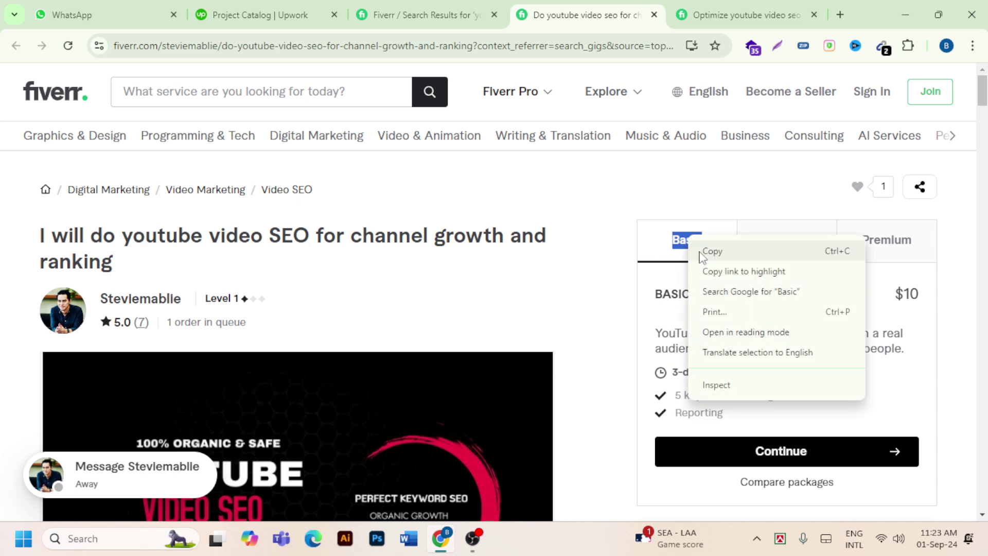
left_click(703, 252)
left_click(265, 16)
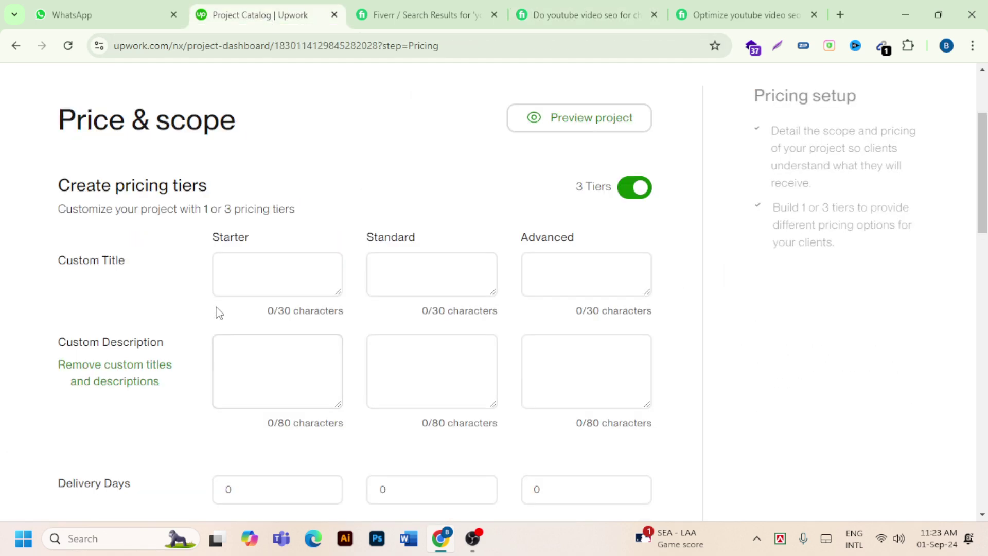
left_click(245, 259)
key("ctrl+v")
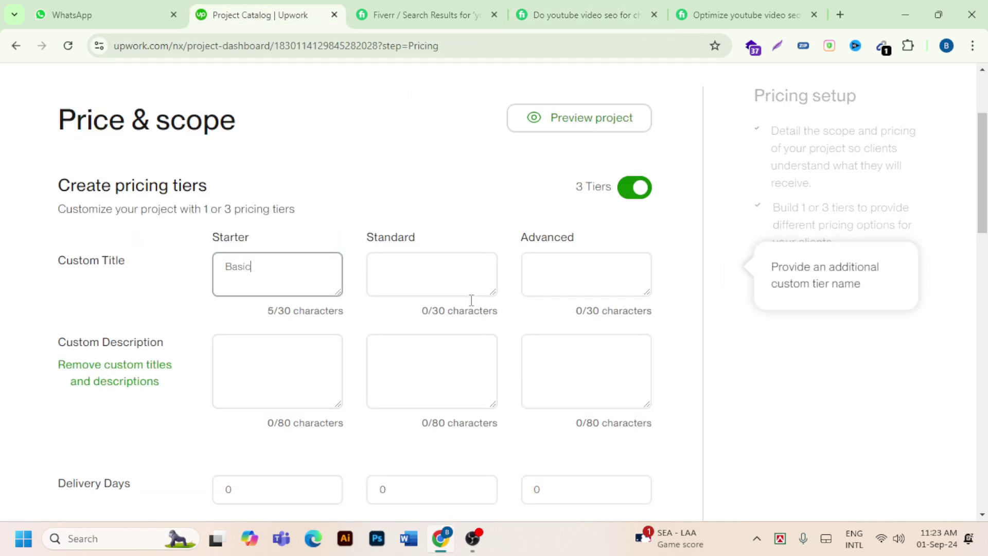
- Copy the package name "Standard" from the same Fiverr gig into the Standard tier's custom title on Upwork
left_click(432, 260)
left_click(605, 15)
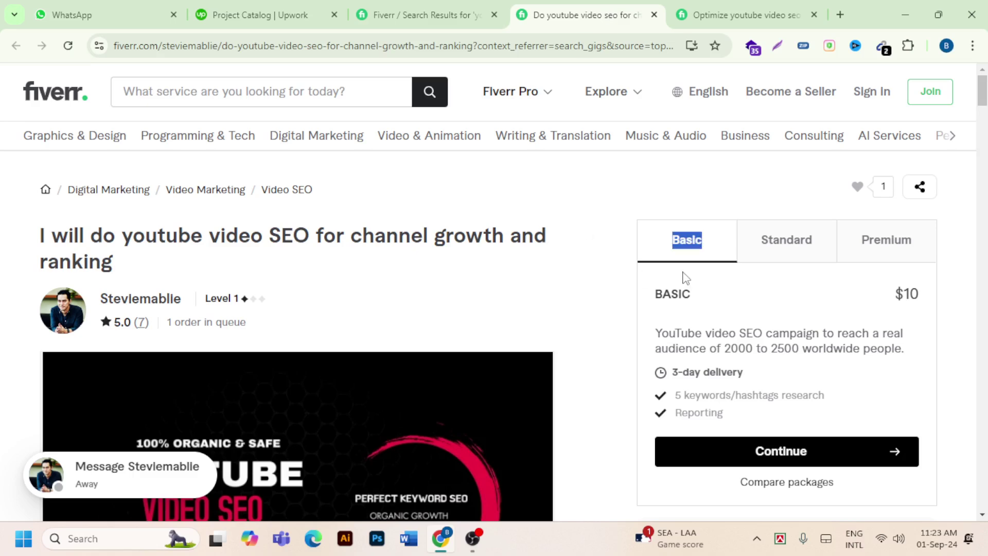
left_click_drag(818, 242, 759, 243)
right_click(778, 244)
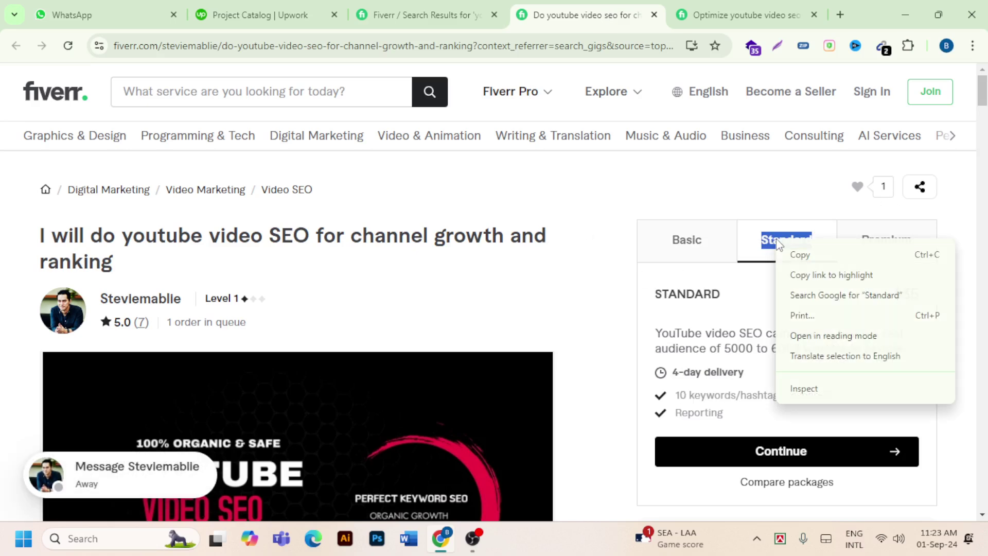
left_click(799, 255)
left_click(437, 21)
left_click(548, 20)
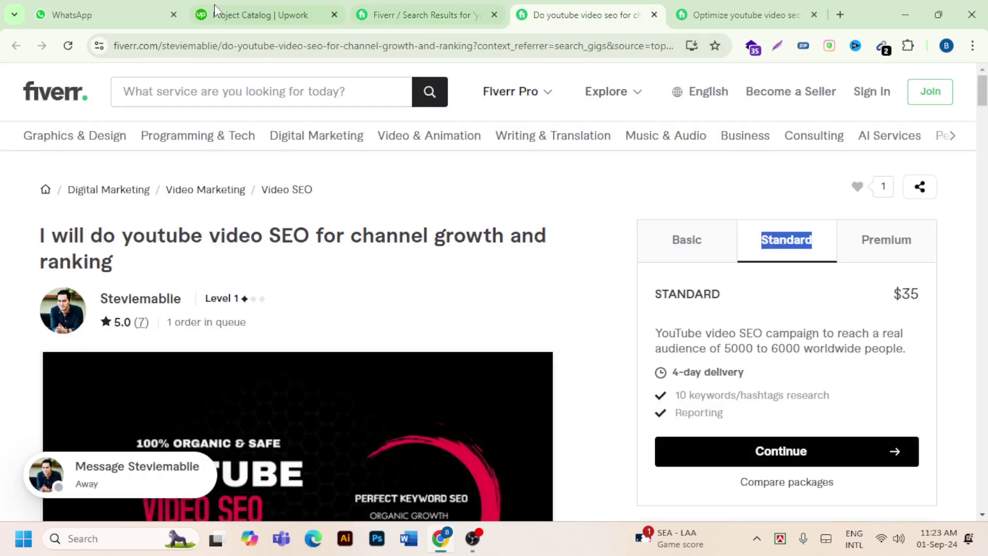
left_click(260, 15)
left_click(426, 282)
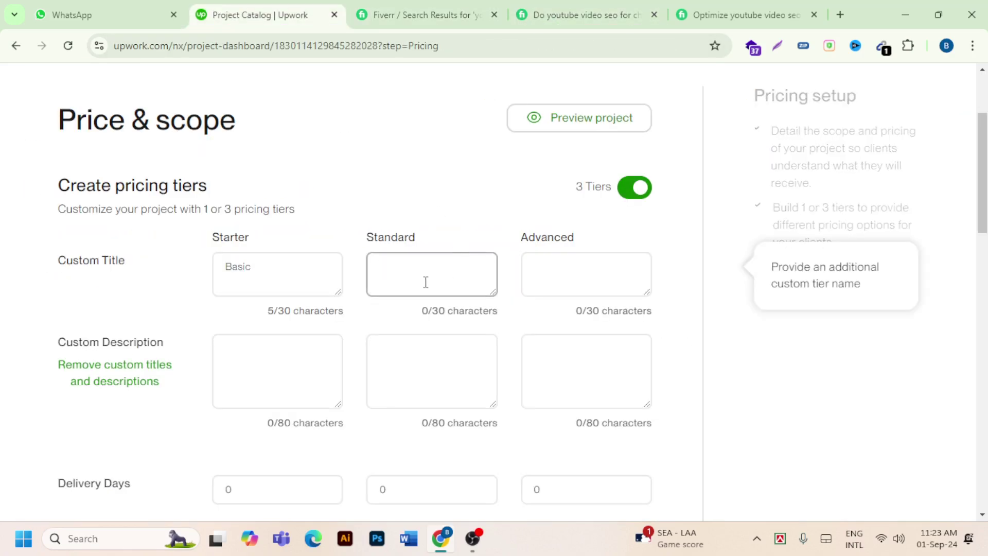
key("ctrl+v")
- Copy the package name "Premium" from the Fiverr gig into the Advanced tier's custom title on Upwork
left_click(566, 278)
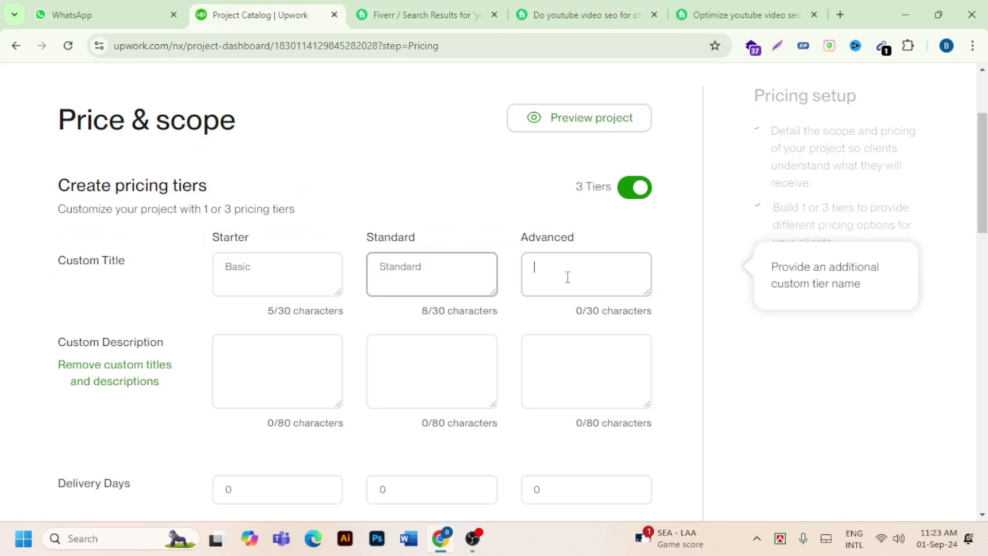
left_click(664, 15)
left_click_drag(924, 247, 856, 245)
right_click(870, 242)
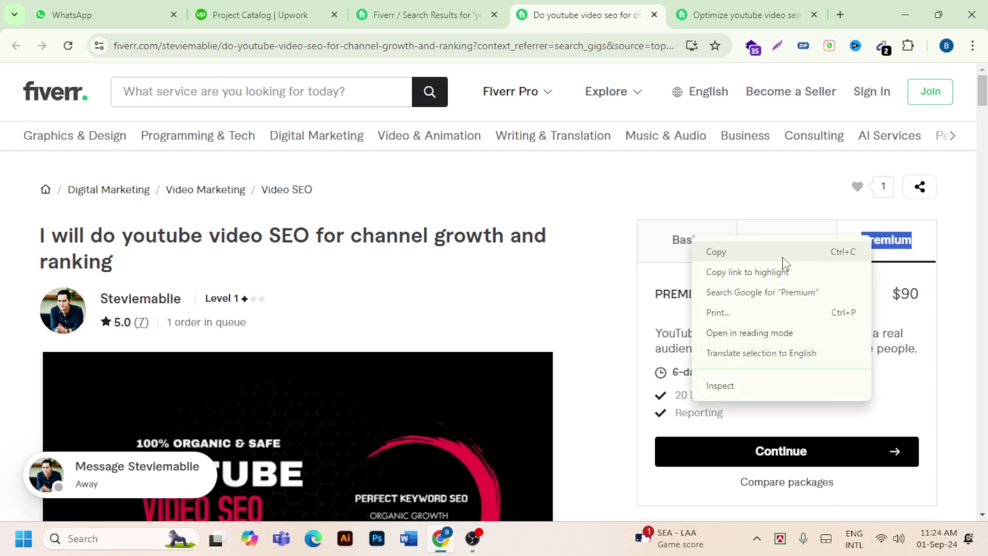
left_click(783, 254)
left_click(247, 15)
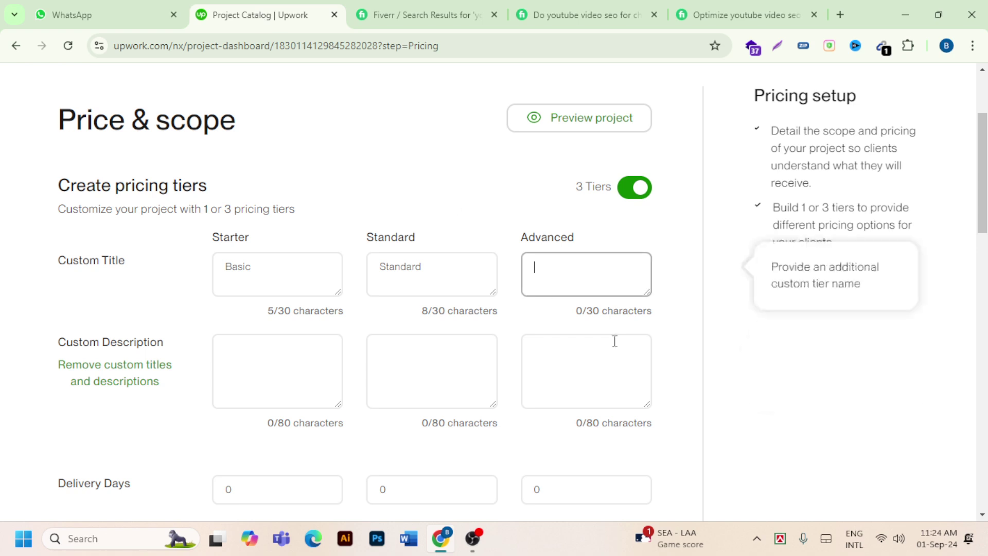
key("ctrl+v")
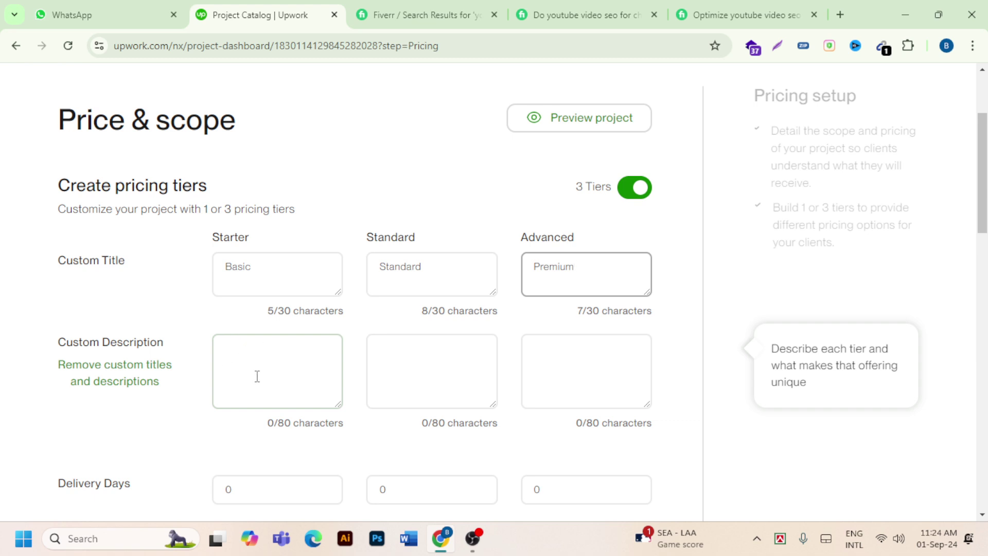
- Compare the Basic package descriptions of the two open Fiverr gigs as a reference for the Starter tier's custom description
left_click(265, 360)
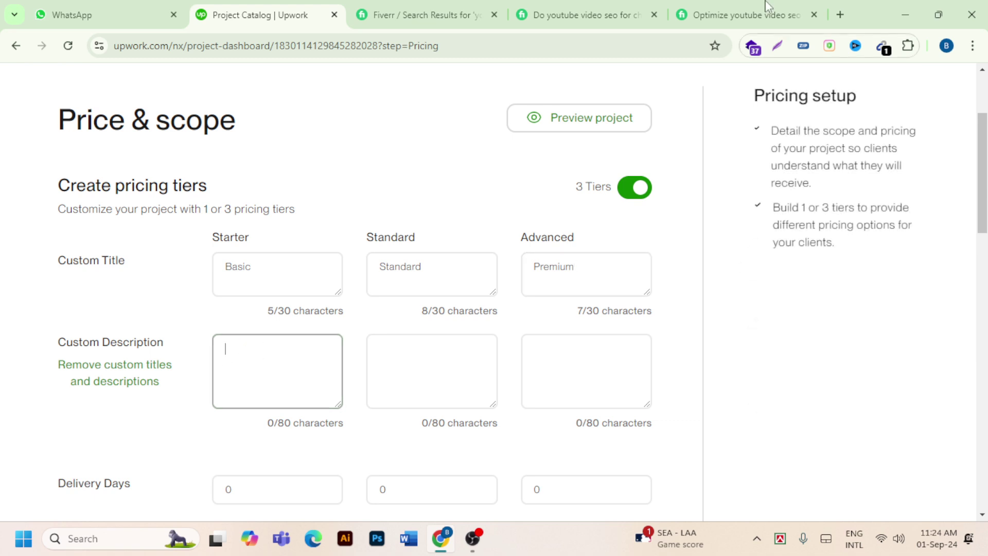
left_click(579, 14)
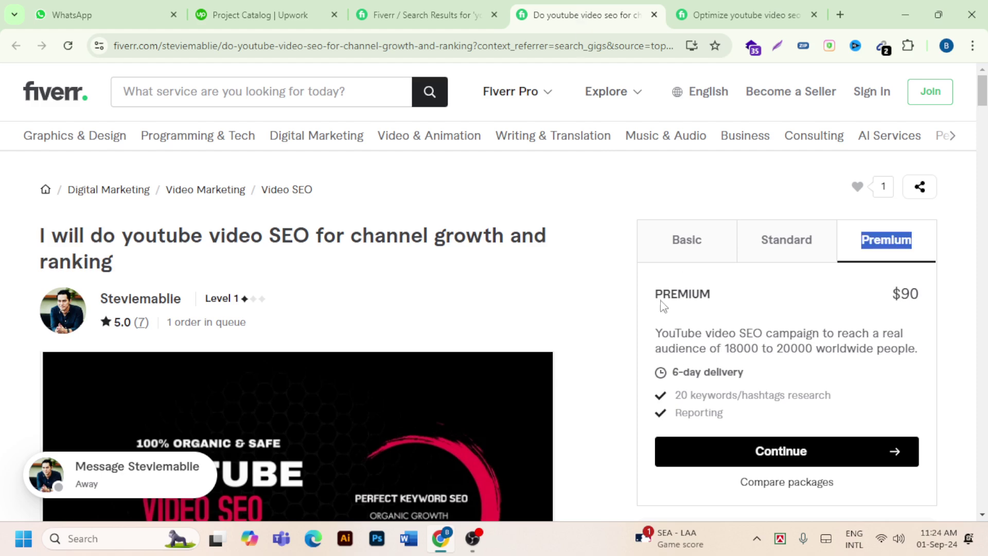
left_click(688, 243)
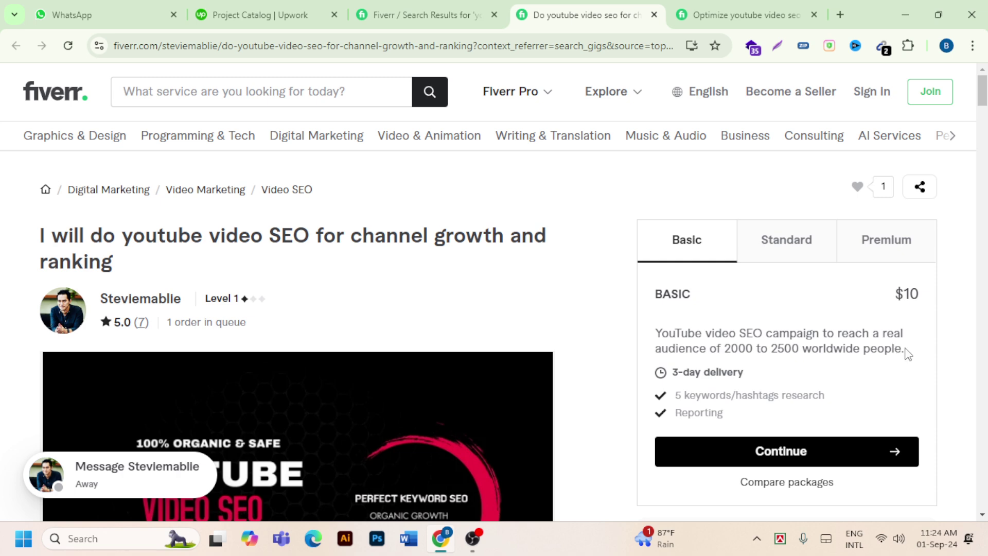
left_click_drag(904, 352, 659, 336)
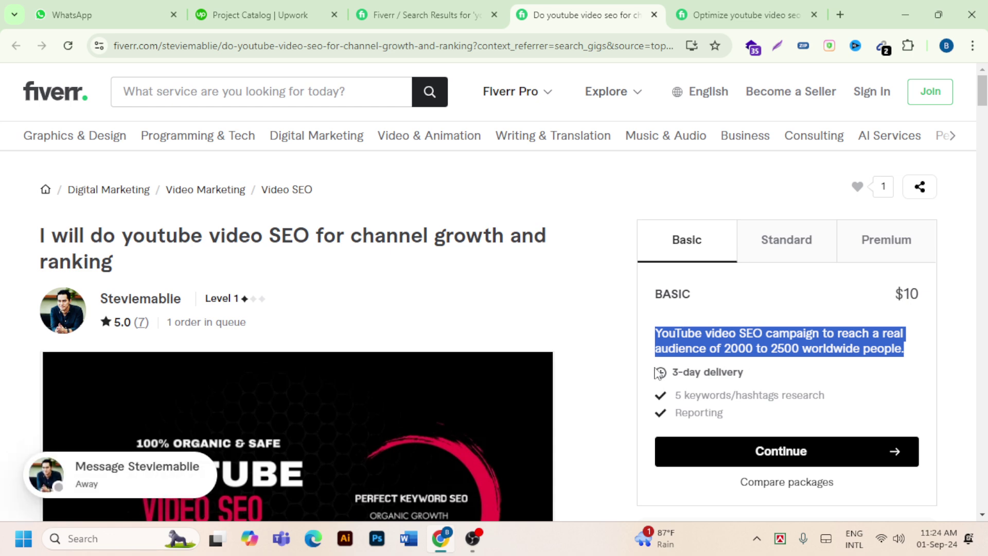
left_click(793, 320)
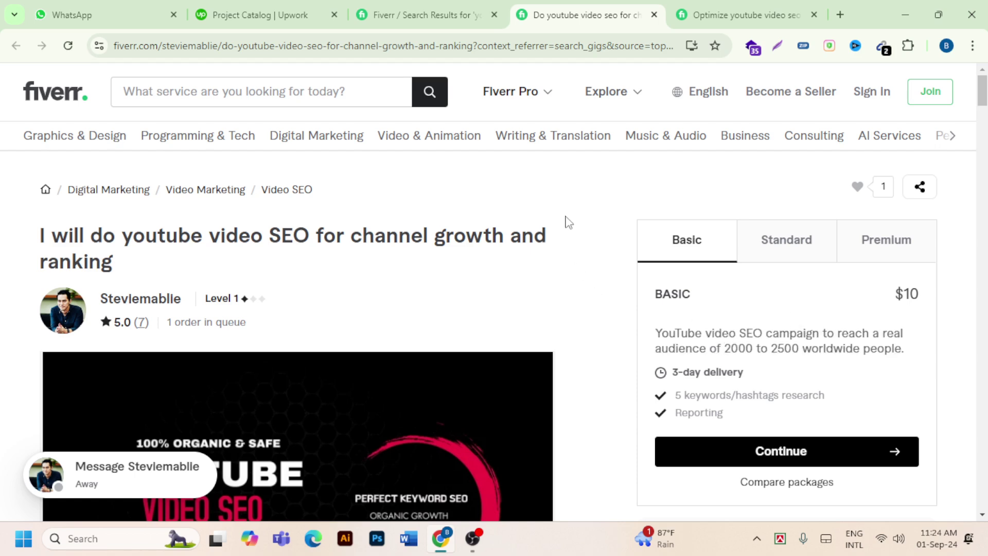
left_click(742, 20)
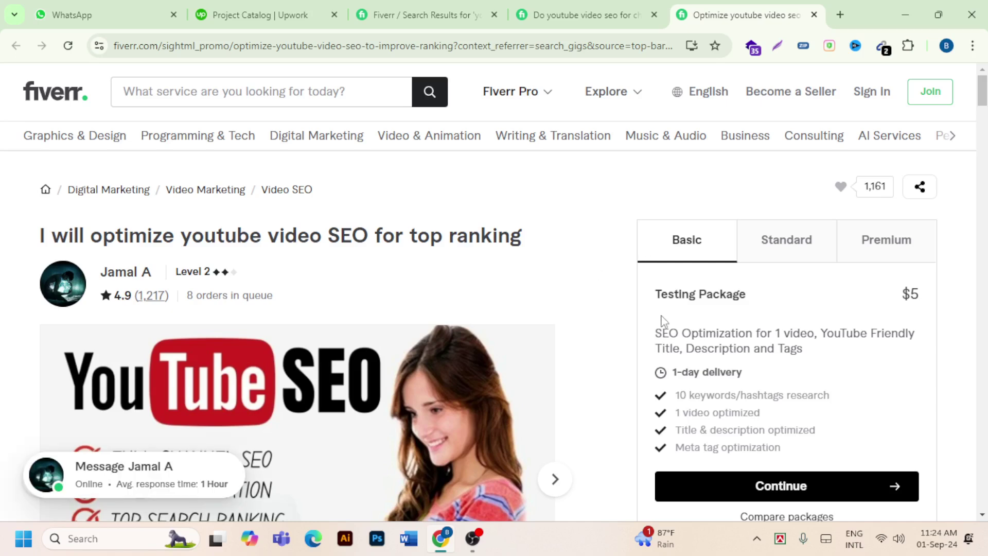
scroll(891, 397, "down", 1)
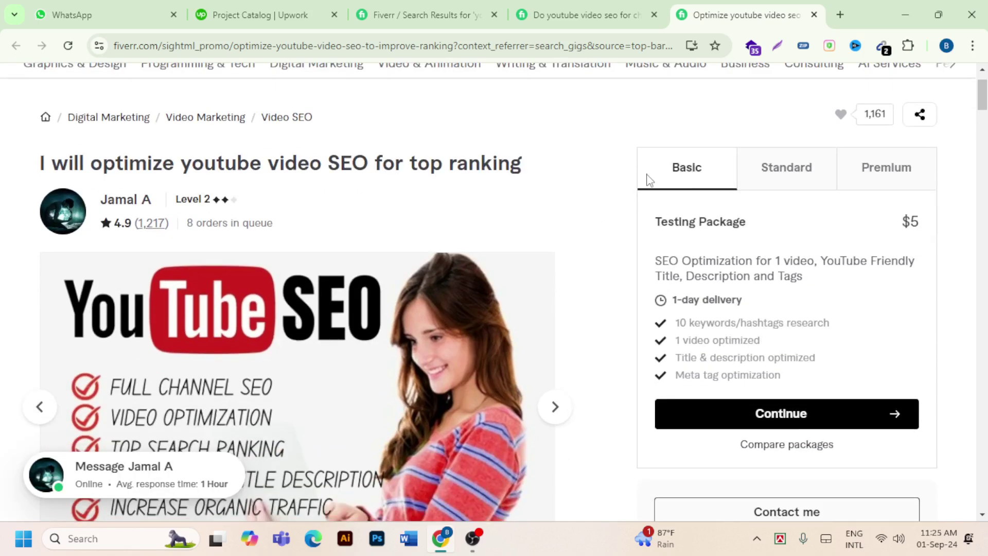
left_click(583, 16)
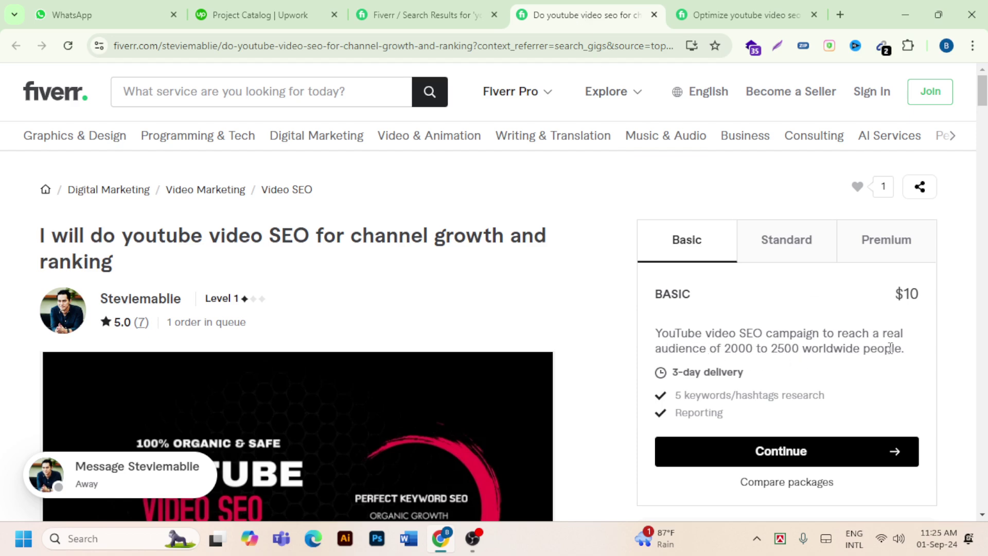
left_click_drag(658, 337, 907, 353)
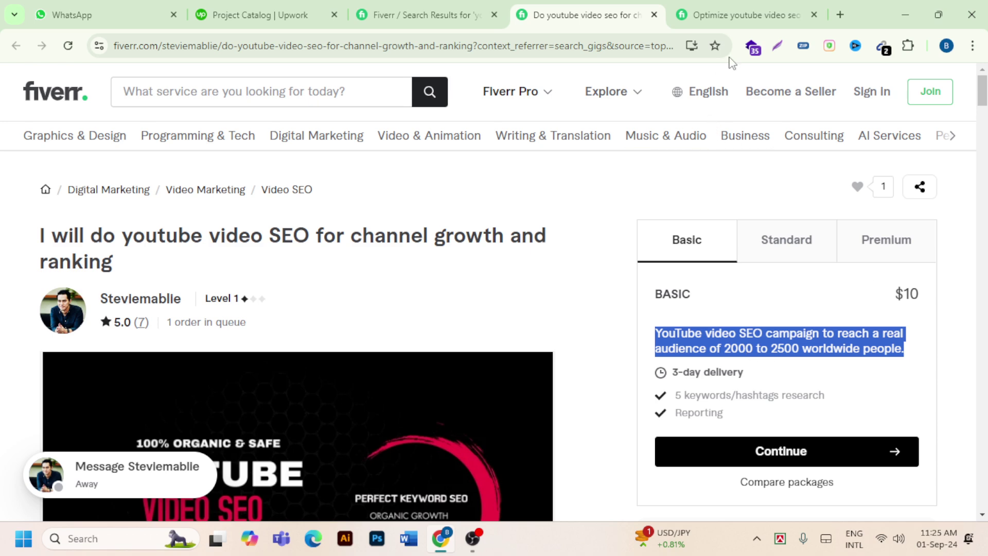
- Fill the Starter tier's custom description with the top-ranking gig's Basic text, "SEO Optimization for 1 video, YouTube Friendly Title, Description and Tags"
left_click(707, 6)
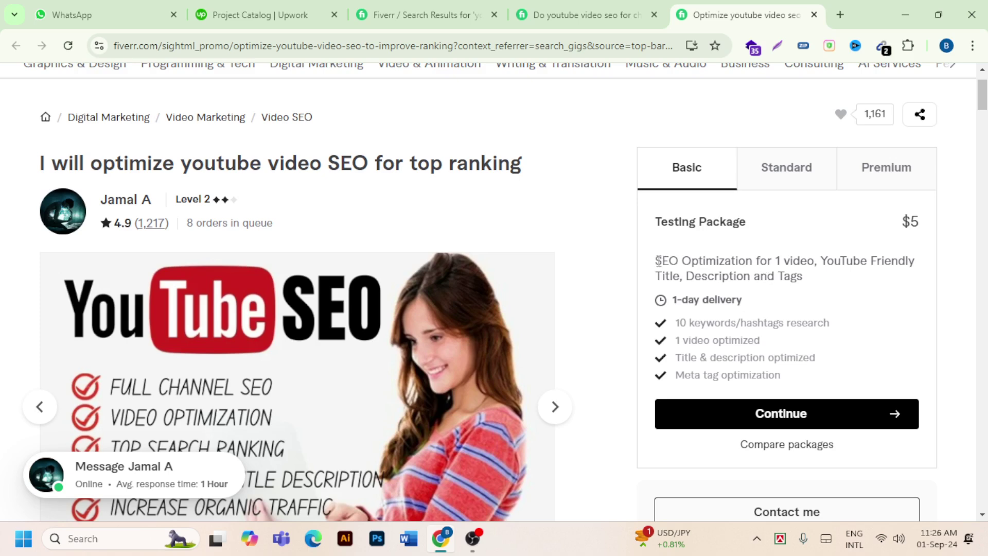
left_click_drag(658, 261, 811, 280)
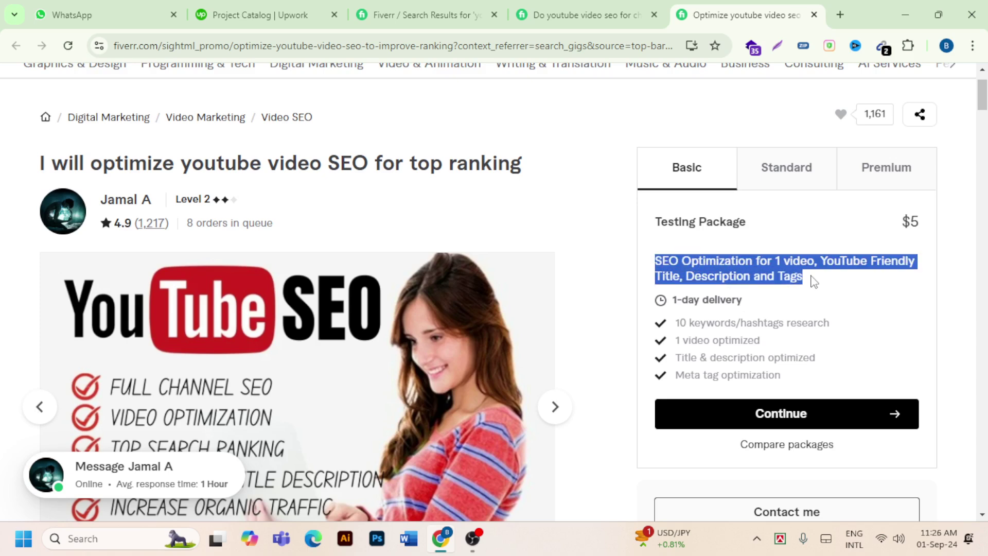
right_click(765, 275)
left_click(515, 284)
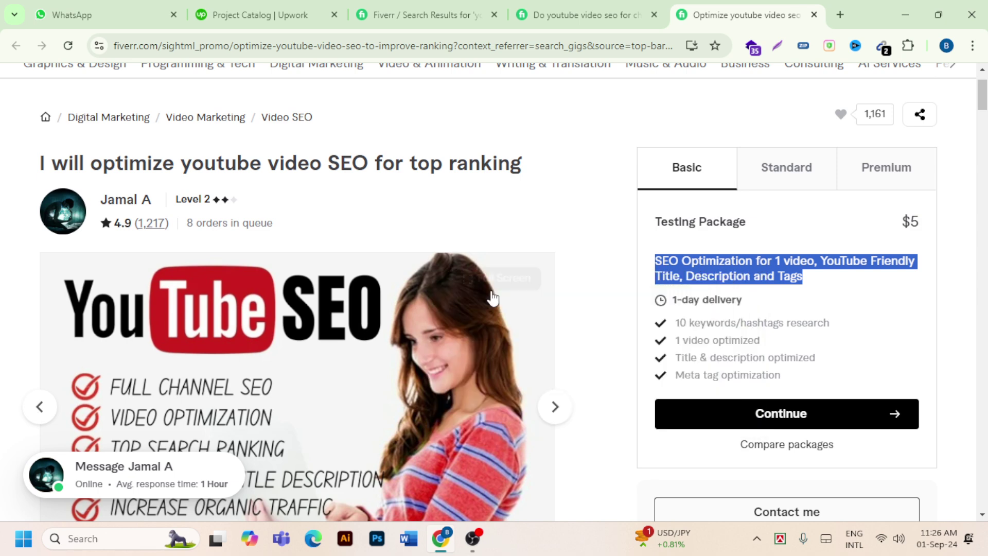
left_click(254, 17)
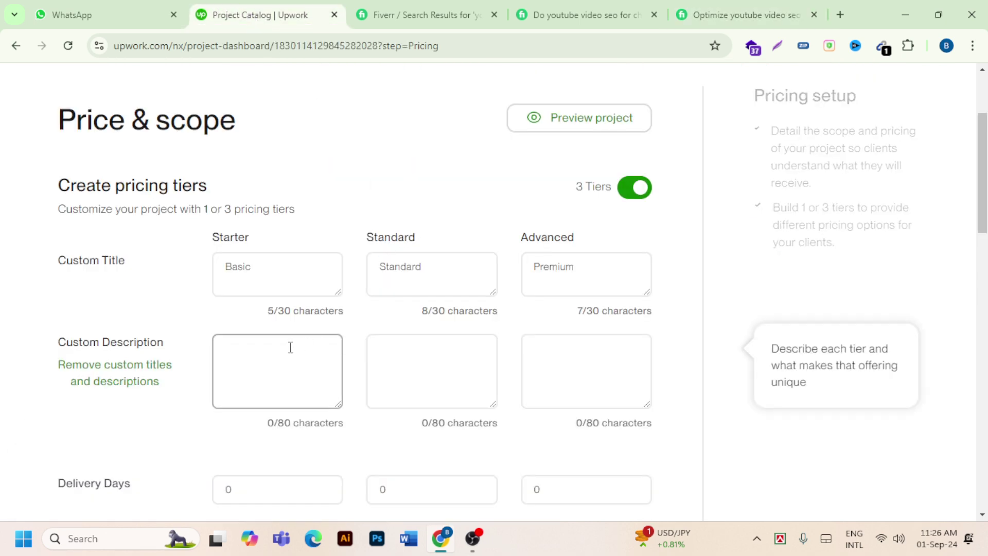
key("ctrl+v")
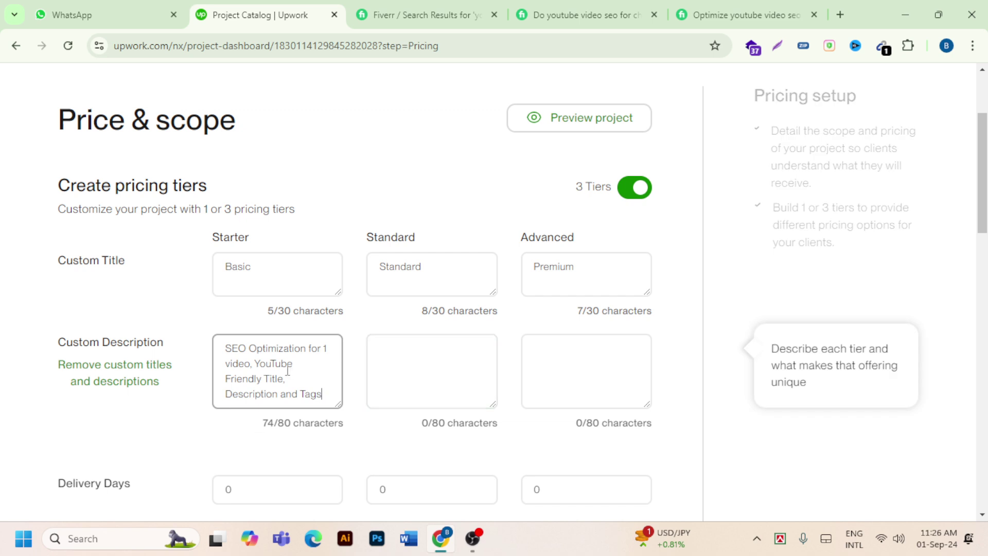
- Change the number of videos in the Starter tier's custom description to 2
left_click(330, 350)
key("BackSpace")
type("2")
- Fill the Standard tier's custom description with the top-ranking gig's Standard text, "SEO Optimization for 5 videos, YouTube Friendly Title, Description and Tags"
left_click(723, 22)
left_click(768, 162)
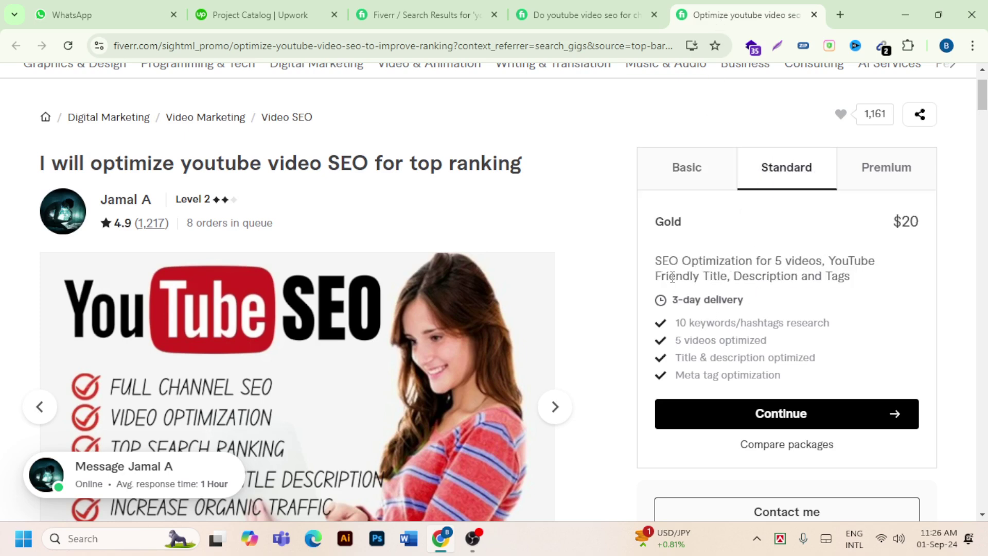
left_click_drag(656, 264, 879, 276)
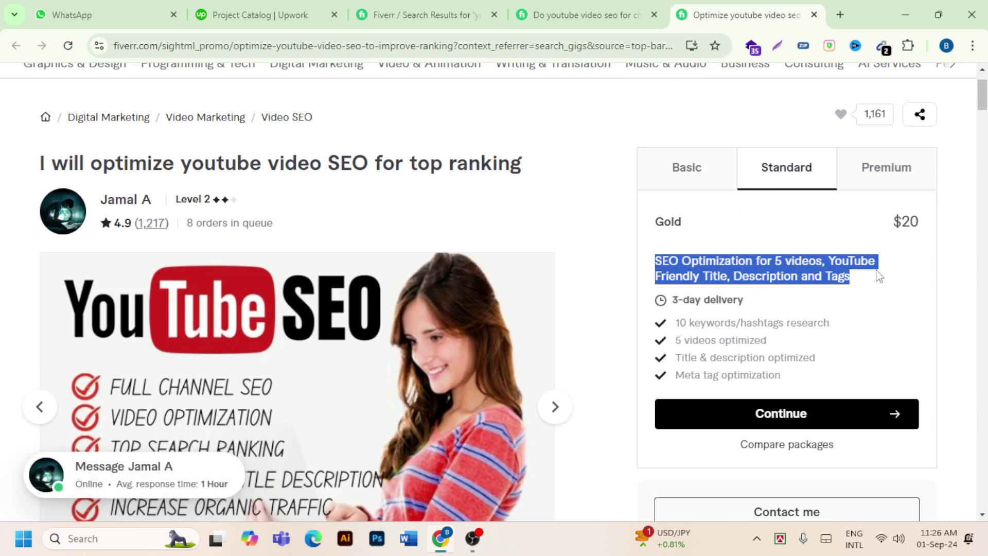
right_click(769, 280)
left_click(545, 289)
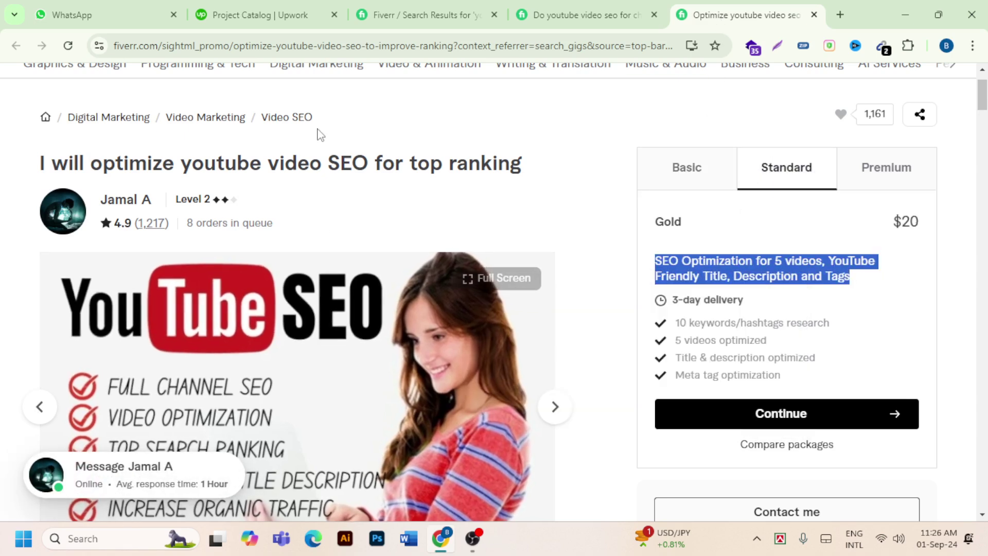
left_click(271, 26)
left_click(427, 341)
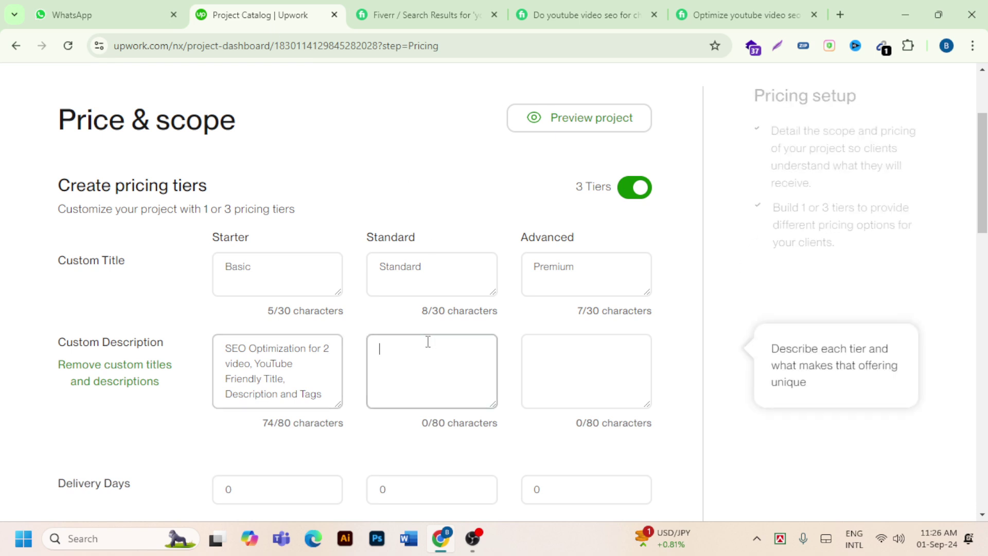
key("ctrl+v")
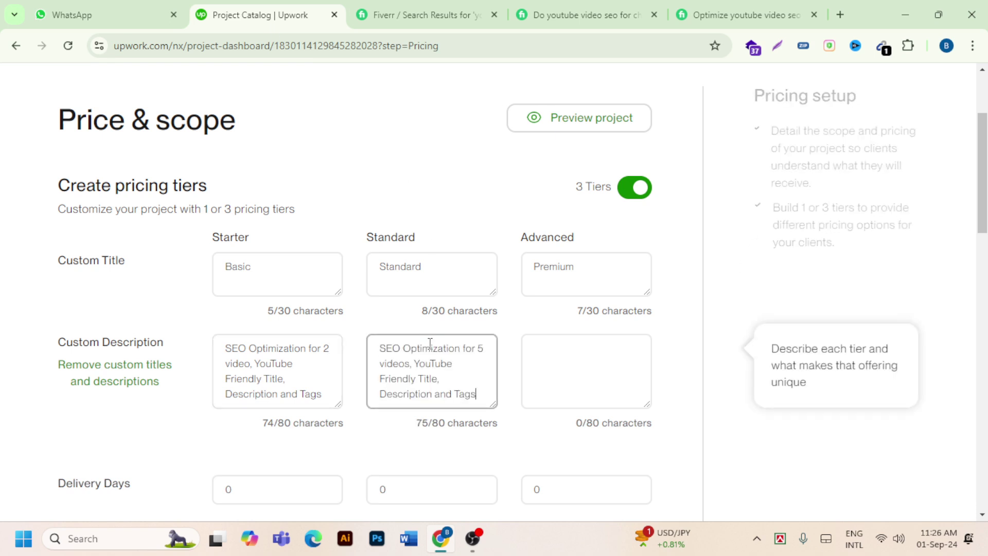
- Fill the Advanced tier's custom description with the top-ranking gig's Premium text, "SEO Optimization for 10 videos, YouTube Friendly Title, Description and Tags"
left_click(537, 355)
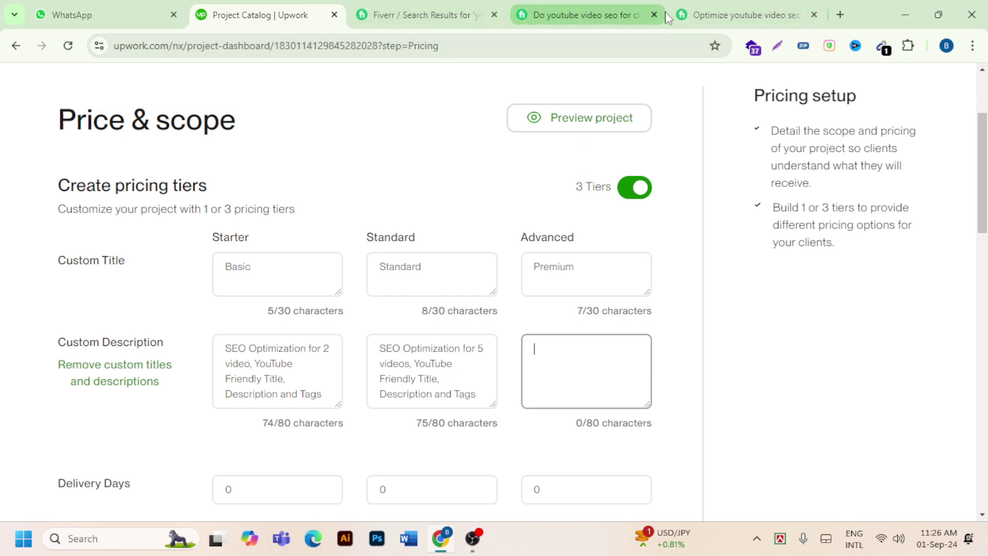
left_click(687, 13)
left_click(882, 161)
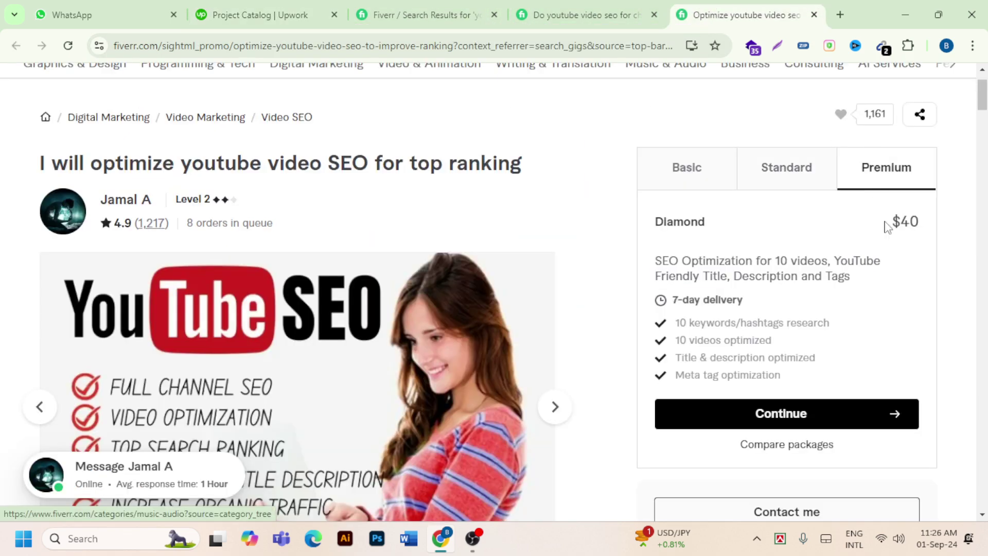
left_click_drag(657, 254, 867, 280)
right_click(775, 268)
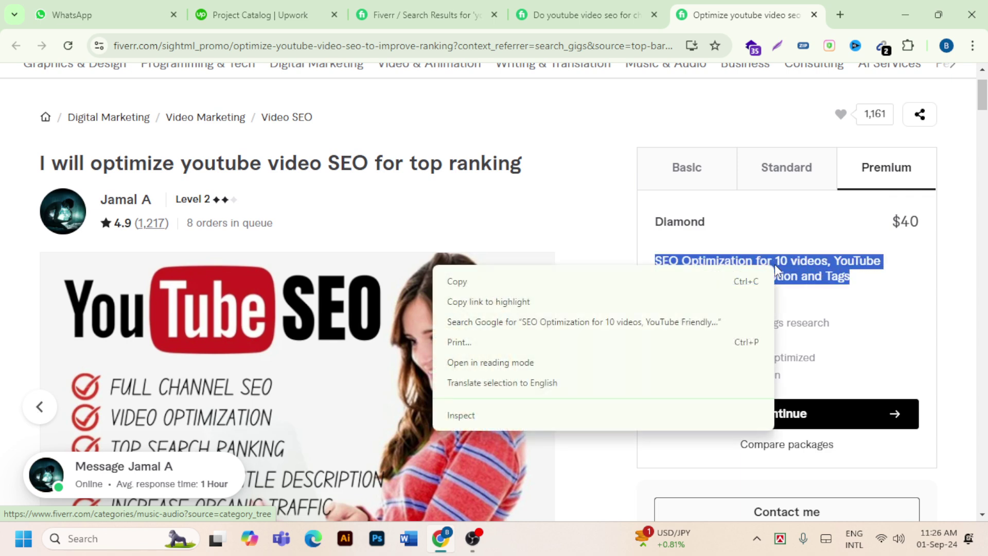
left_click(497, 282)
left_click(304, 13)
left_click(524, 362)
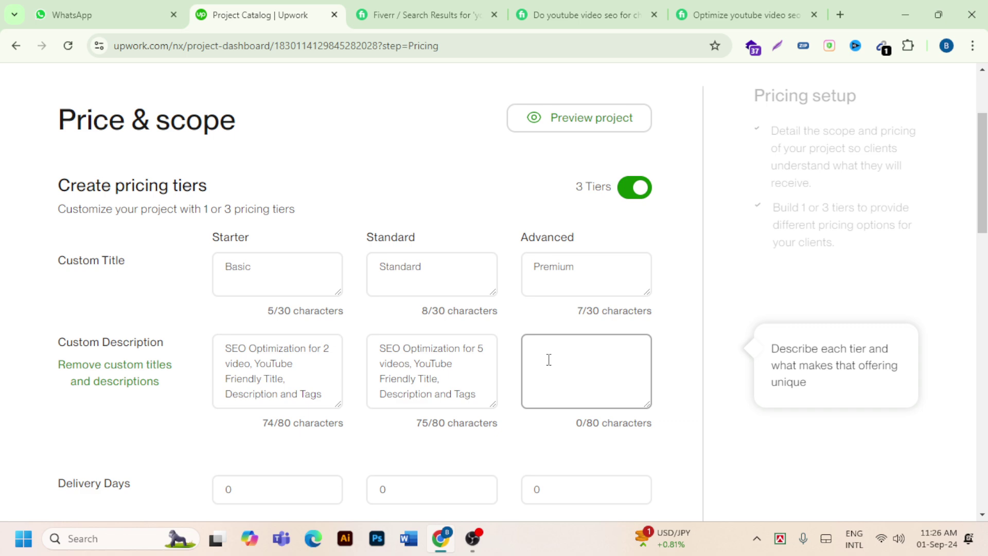
key("ctrl+v")
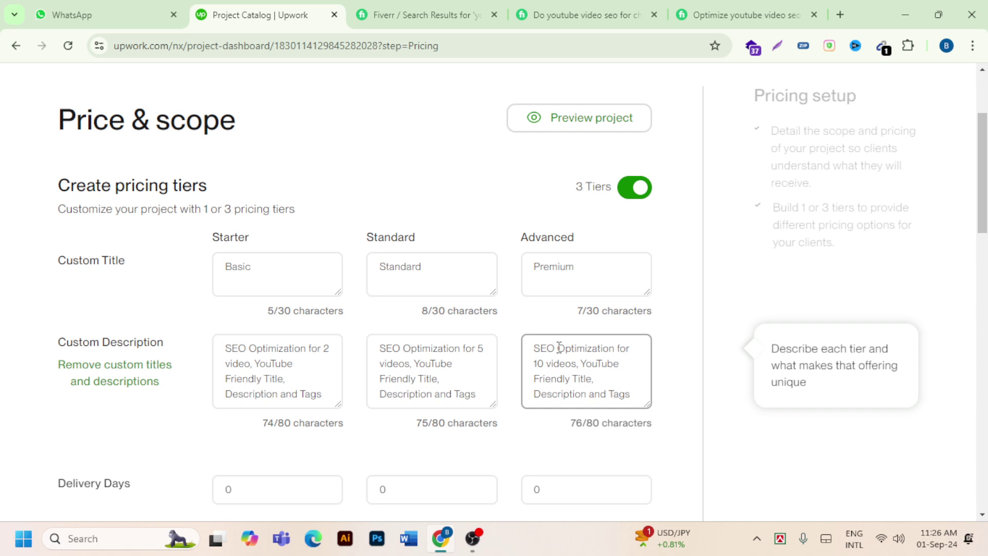
- Set the Starter tier's delivery days to 3
scroll(558, 348, "down", 3)
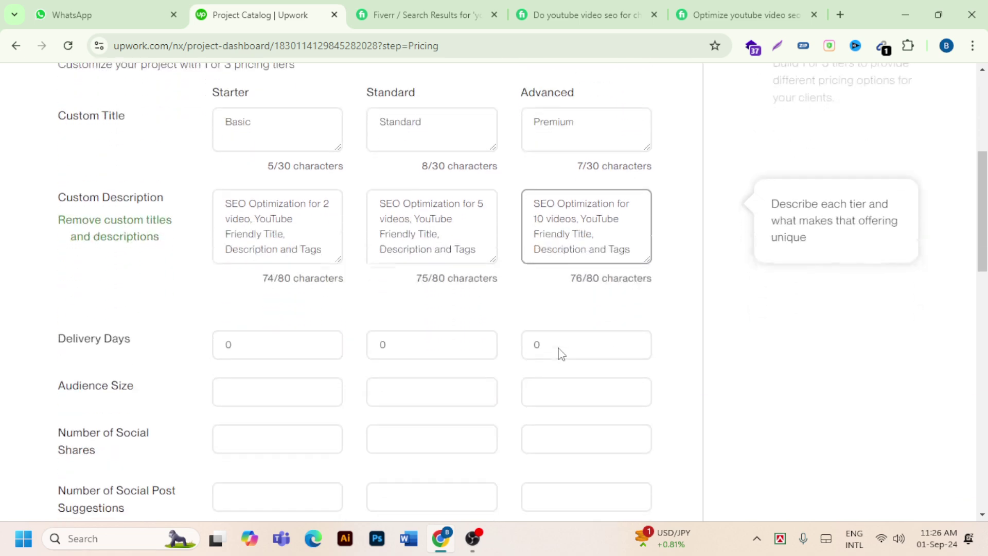
left_click(325, 344)
left_click(324, 344)
left_click(324, 344)
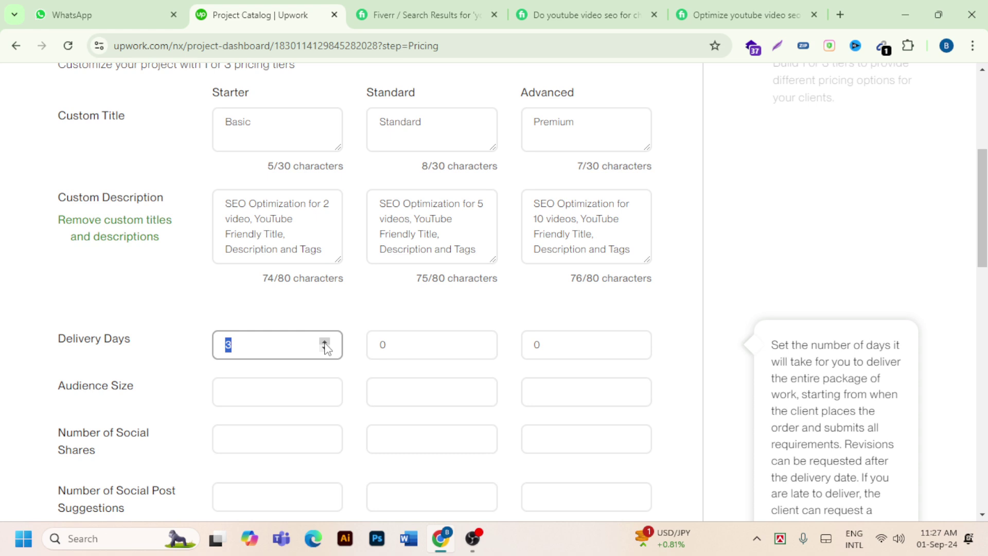
left_click(257, 350)
left_click(338, 386)
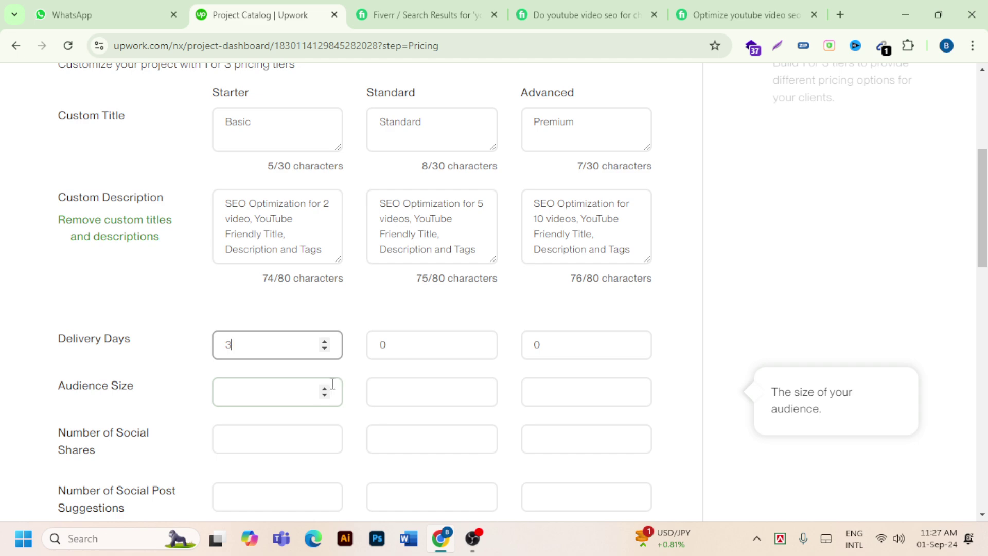
key("shift+Tab")
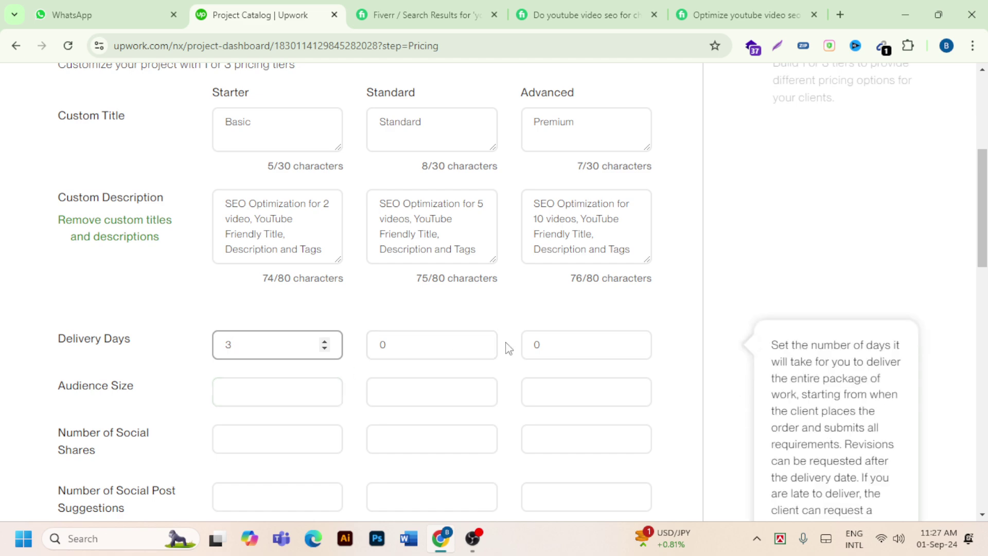
- Set the Standard tier's delivery days to 8
left_click(480, 342)
left_click(479, 343)
left_click(480, 342)
left_click(479, 342)
left_click(480, 343)
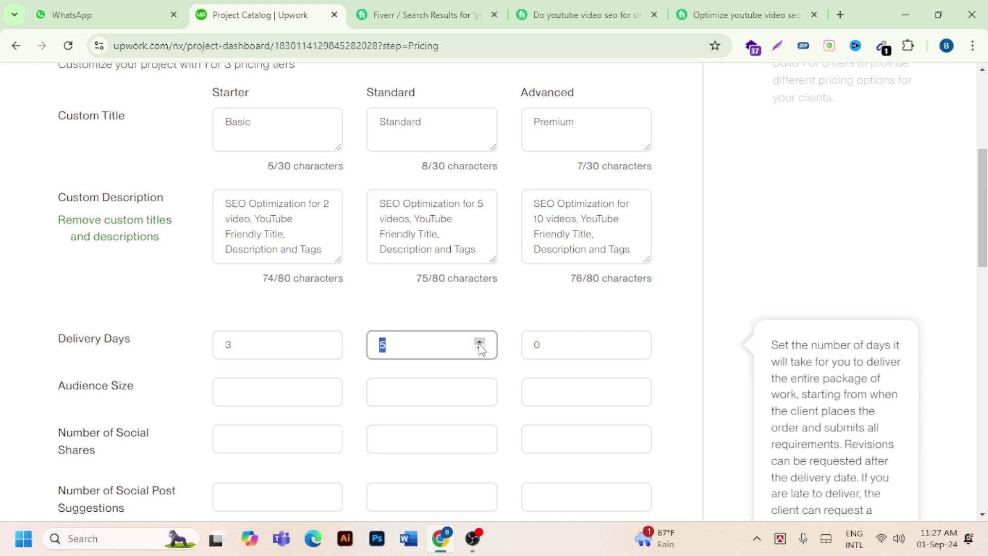
left_click(479, 343)
left_click(479, 343)
left_click(479, 342)
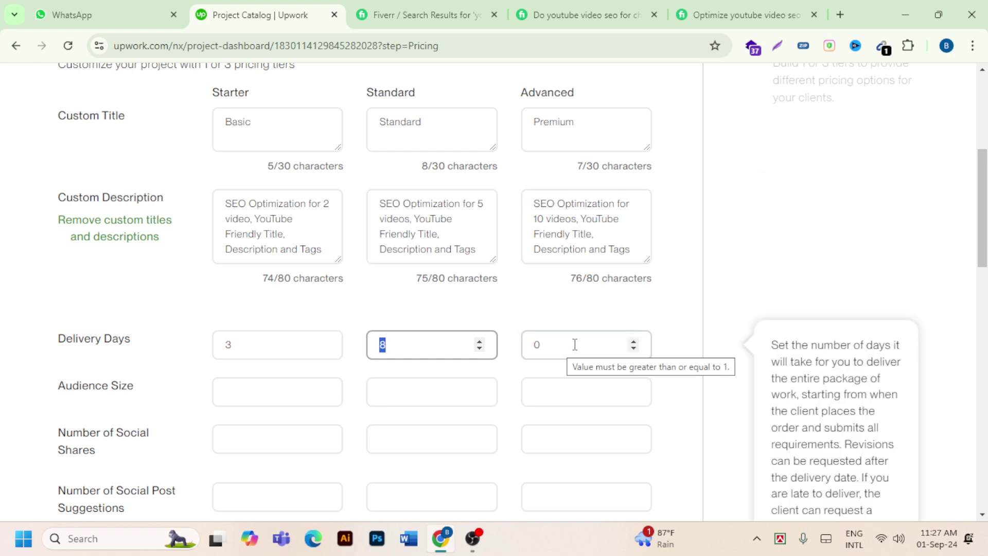
left_click(406, 345)
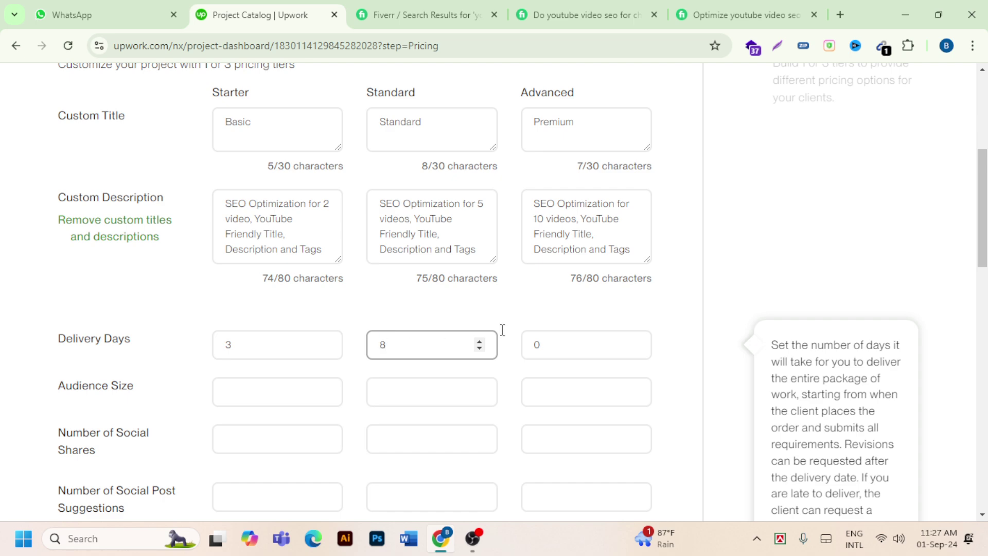
- Set the Advanced tier's delivery days to 10
left_click(634, 342)
left_click(633, 342)
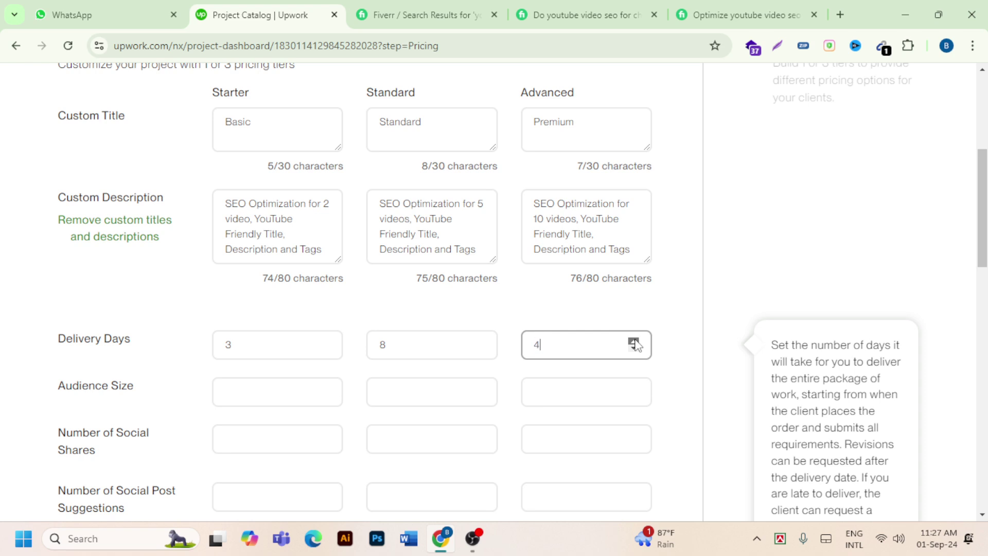
left_click(633, 342)
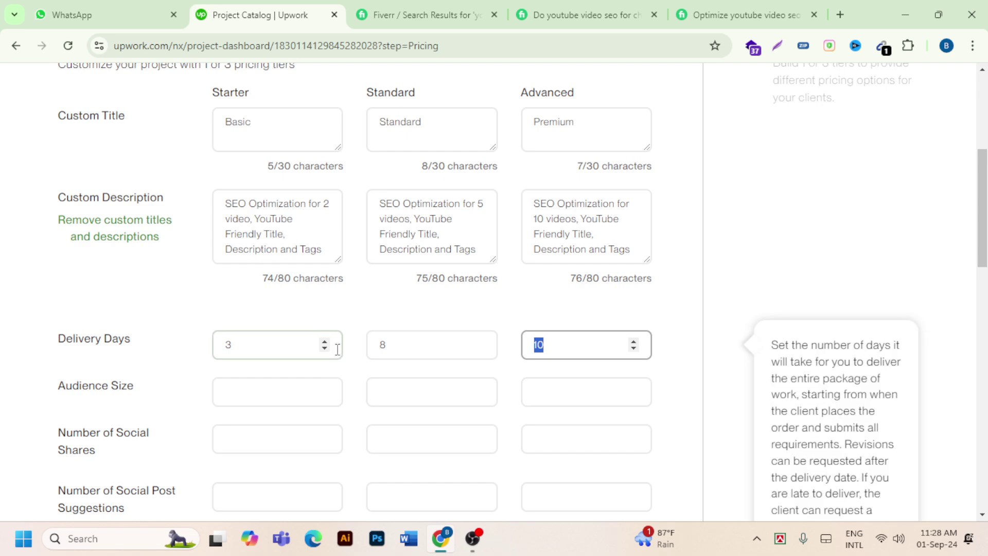
left_click(325, 389)
left_click(324, 389)
left_click(325, 389)
left_click(326, 389)
left_click(327, 389)
left_click(327, 389)
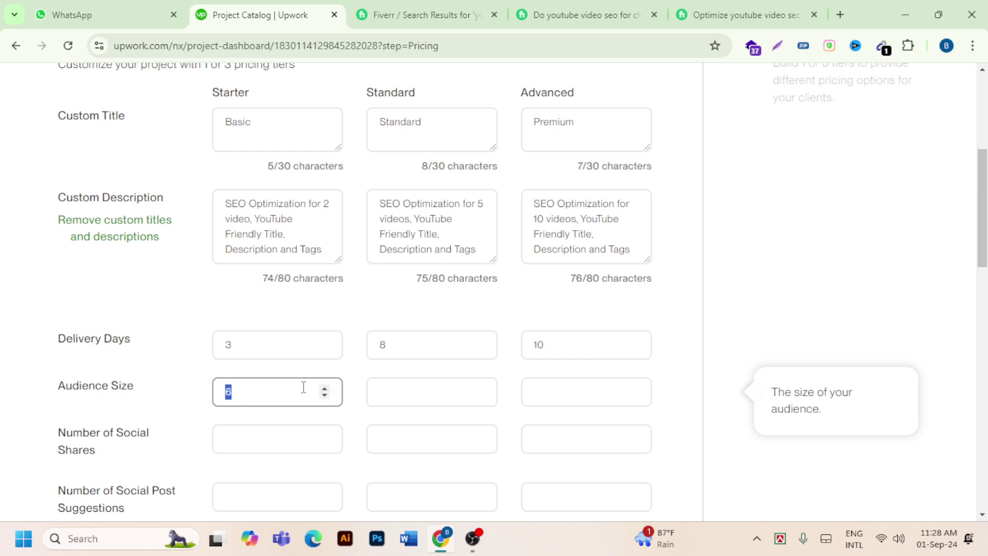
- Set the audience size to 2000 for Starter, 5000 for Standard and 10000 for Advanced
left_click(303, 388)
key("BackSpace")
type("2000")
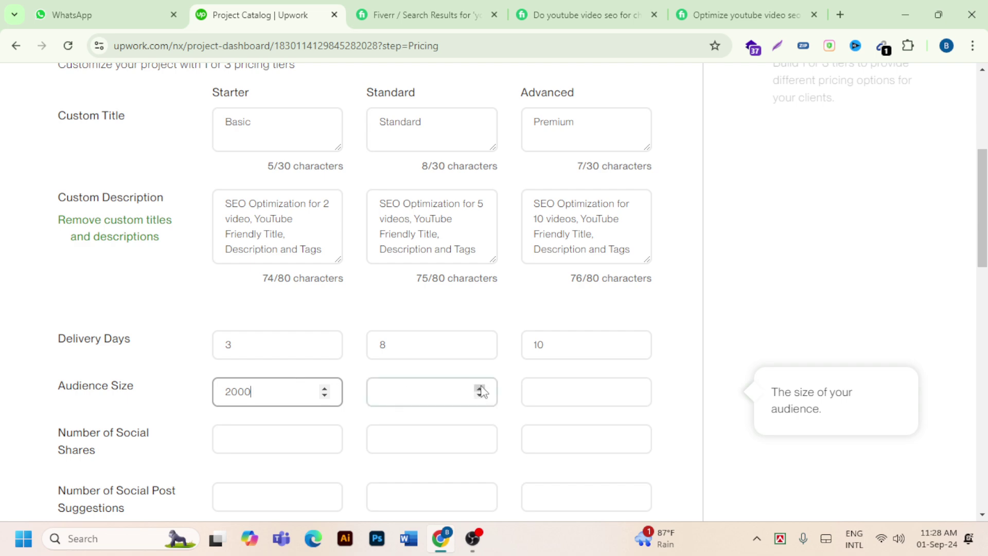
left_click(427, 393)
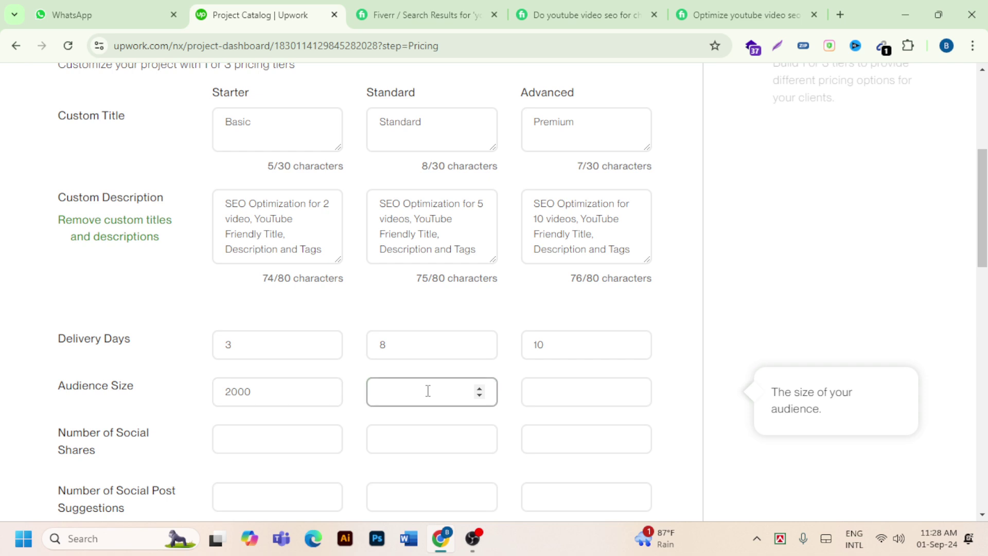
type("5000")
left_click(542, 392)
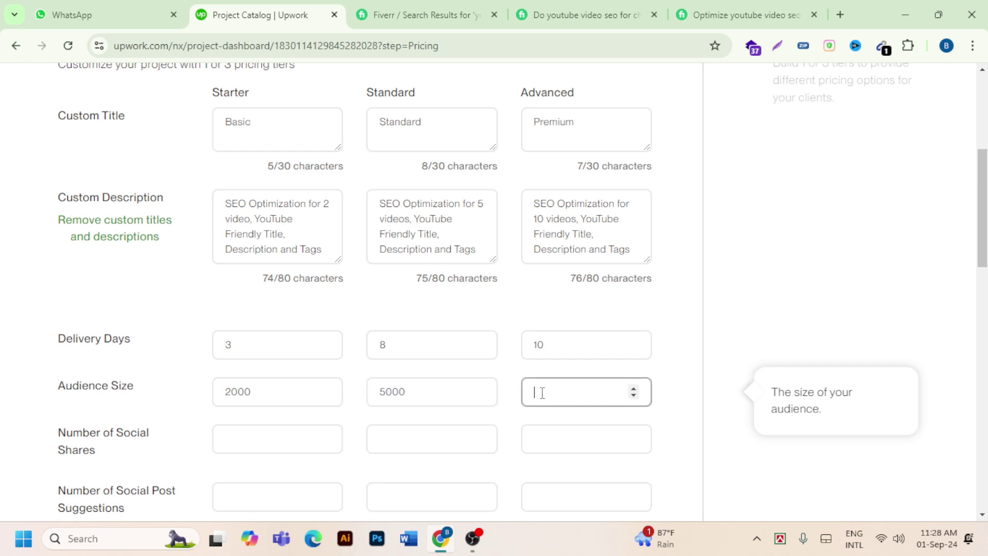
type("10000")
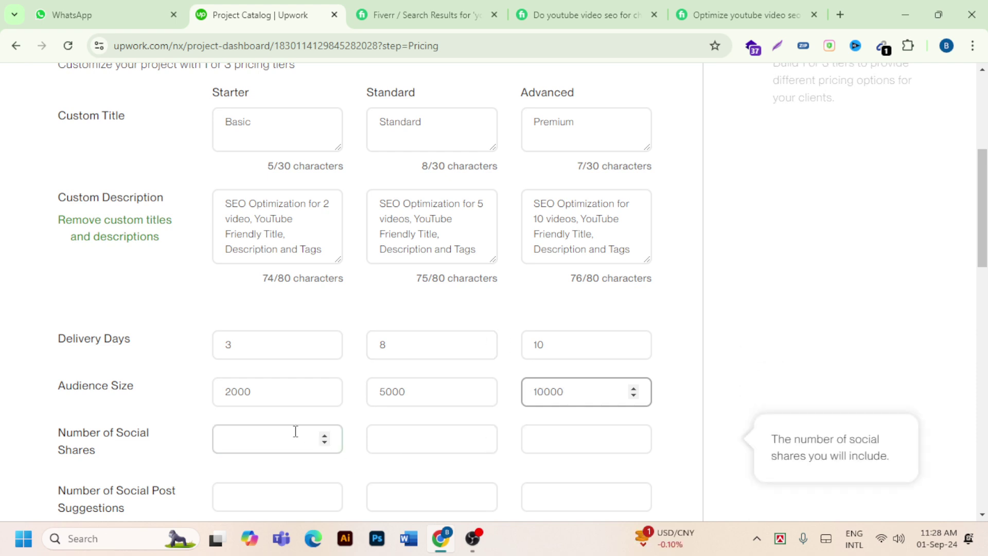
- Set the number of social shares to 25 for Starter, 30 for Standard and 50 for Advanced
scroll(296, 431, "down", 1)
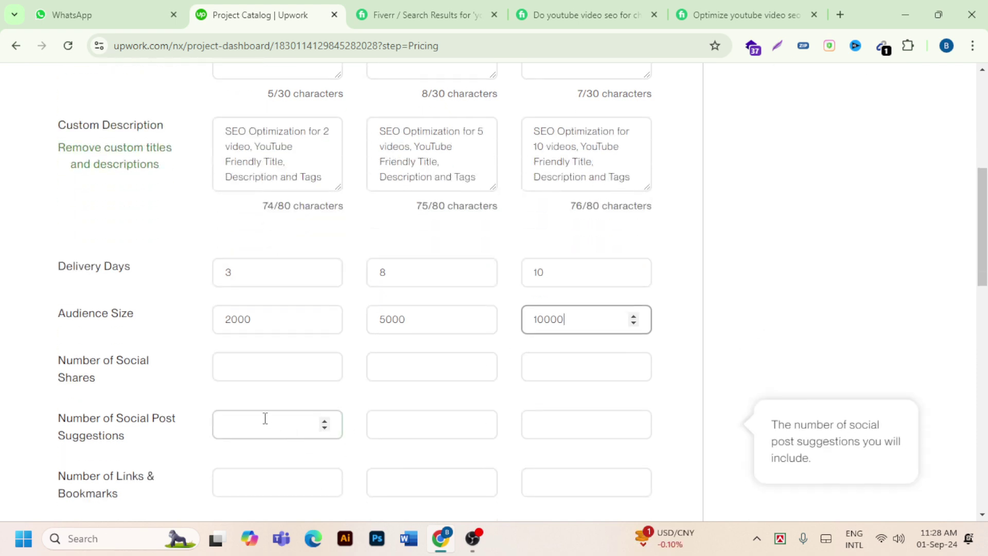
left_click(276, 373)
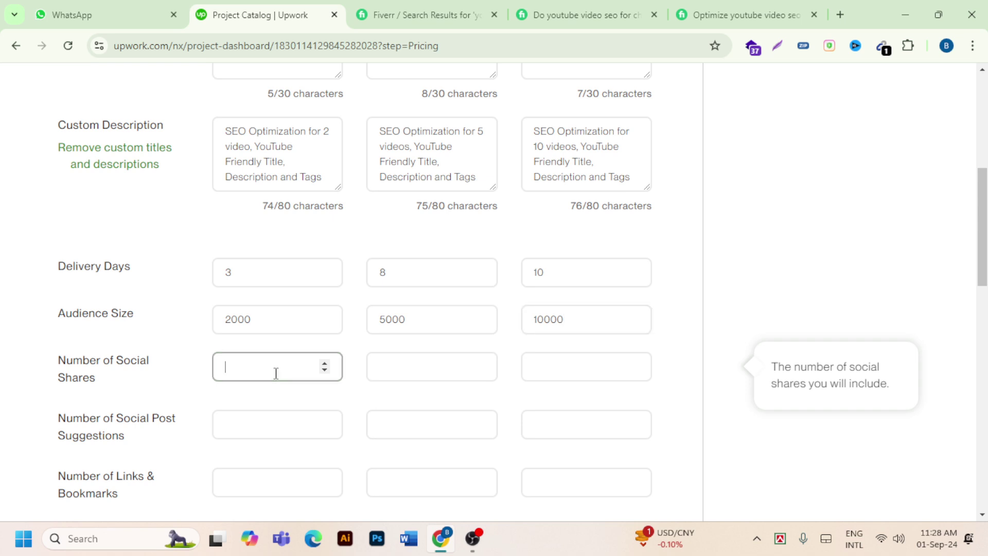
type("25")
left_click(401, 372)
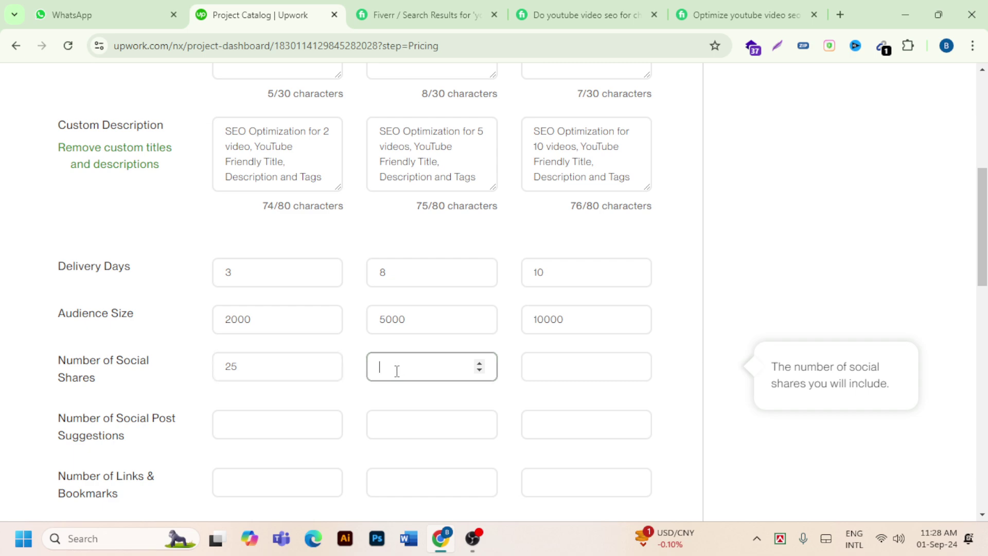
type("30")
left_click(534, 371)
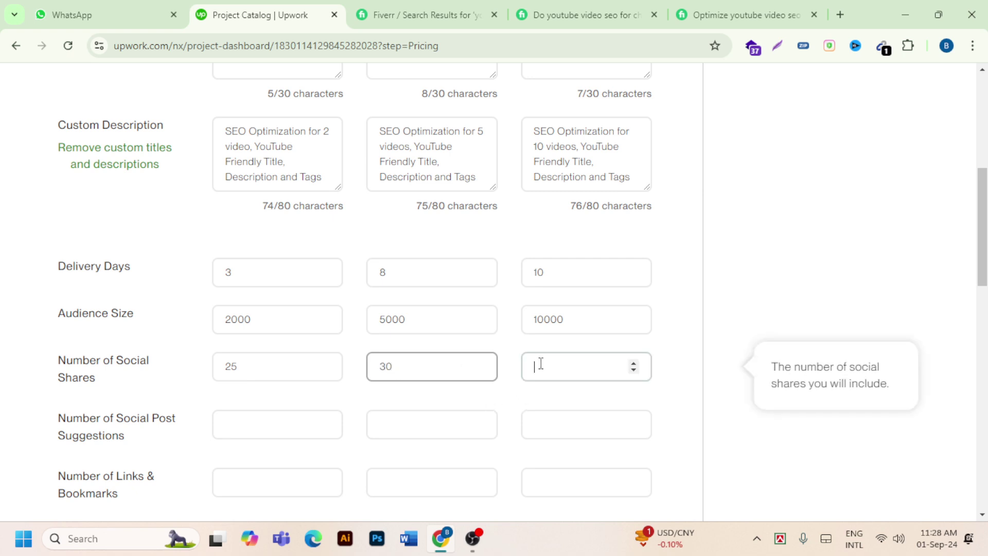
type("50")
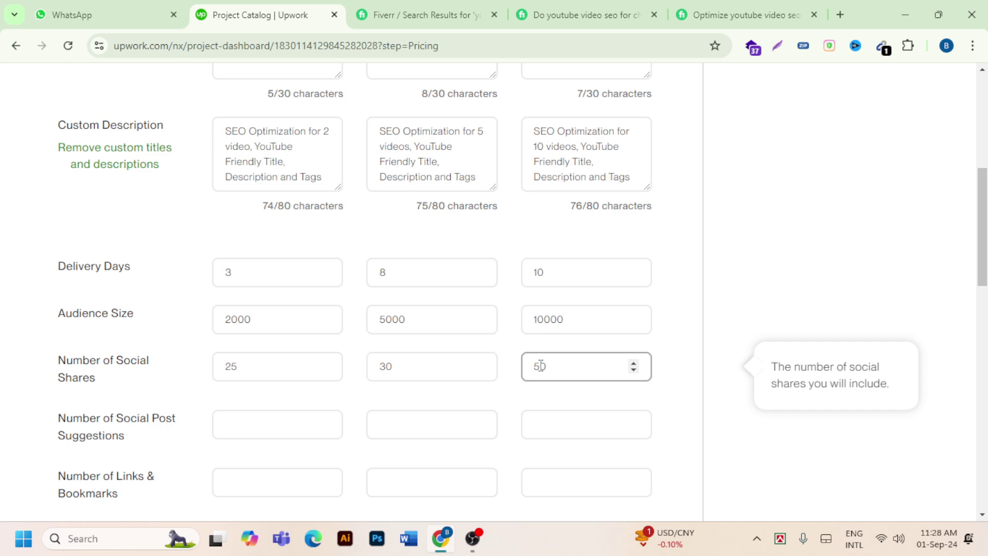
- Set the number of social post suggestions to 50 for Starter, 60 for Standard and 100 for Advanced
scroll(427, 458, "down", 1)
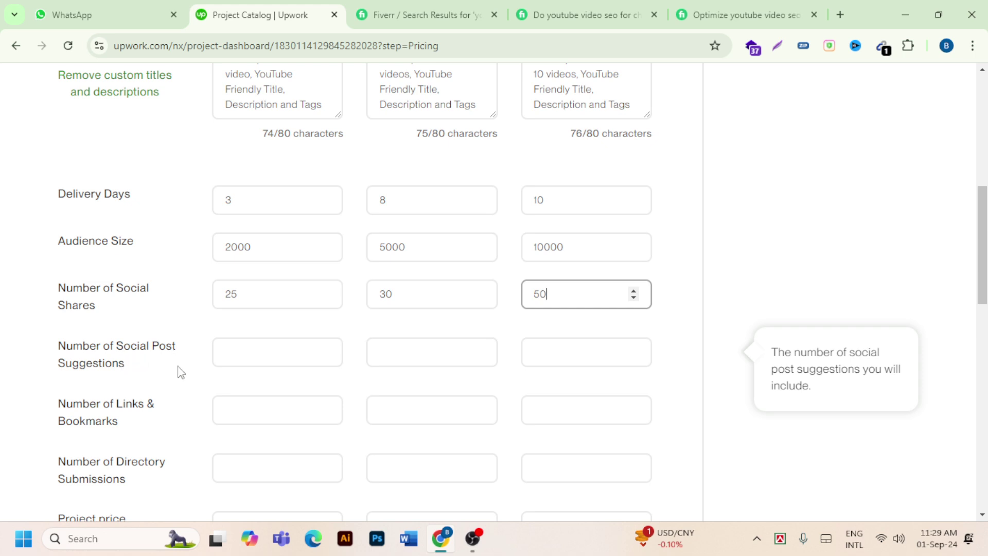
left_click(255, 353)
type("5")
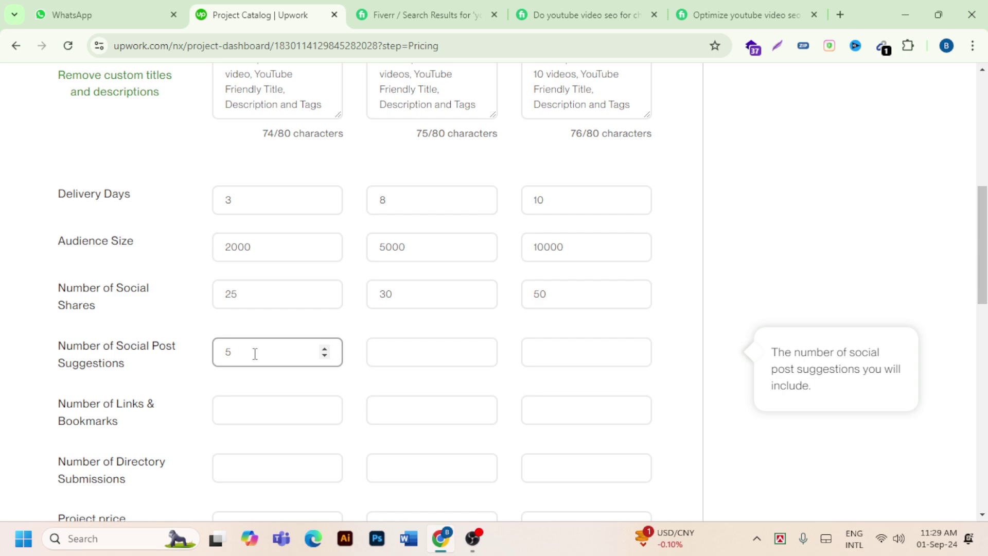
type("0")
left_click(427, 361)
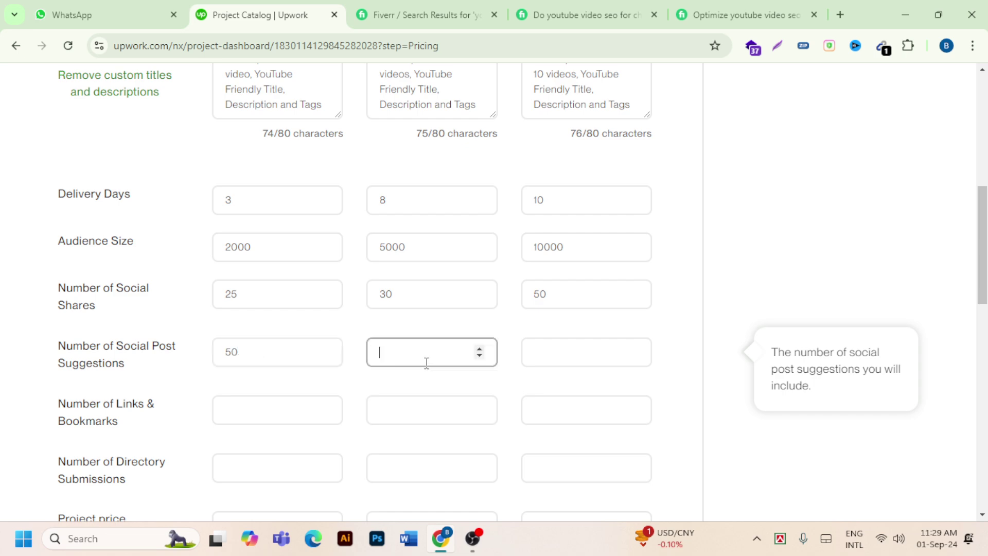
type("60")
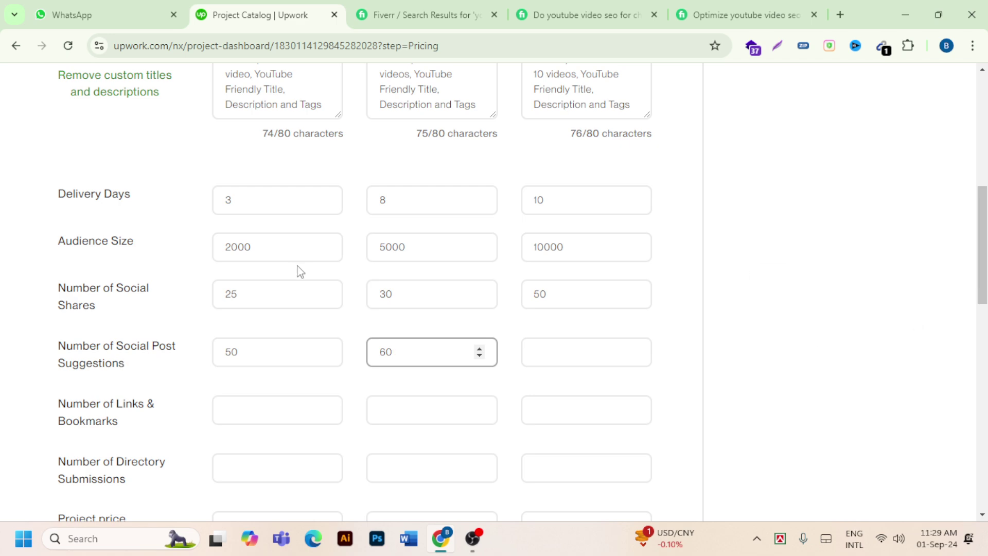
left_click(565, 349)
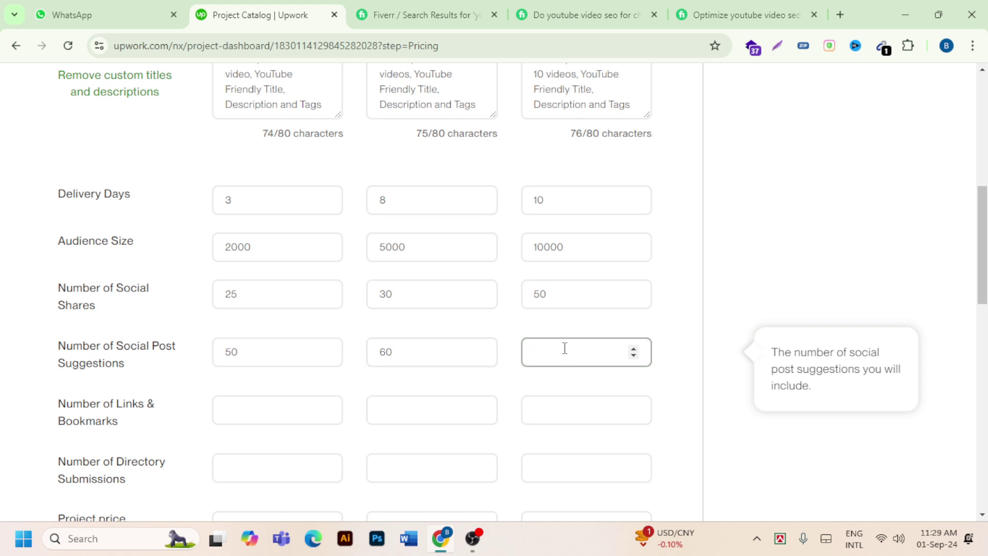
type("100")
- Set the number of links and bookmarks to 25 for Starter, 35 for Standard and 50 for Advanced
scroll(508, 360, "down", 2)
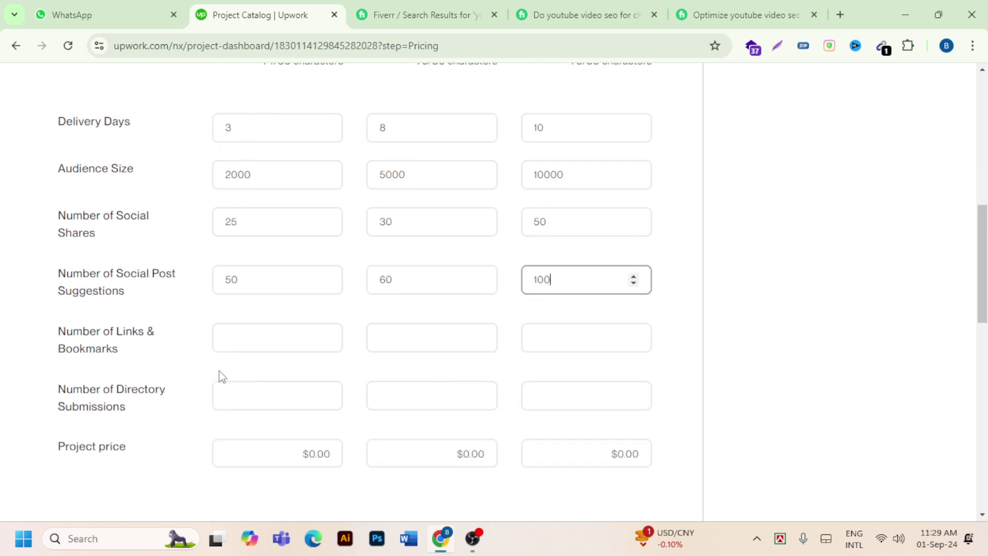
mouse_move(108, 357)
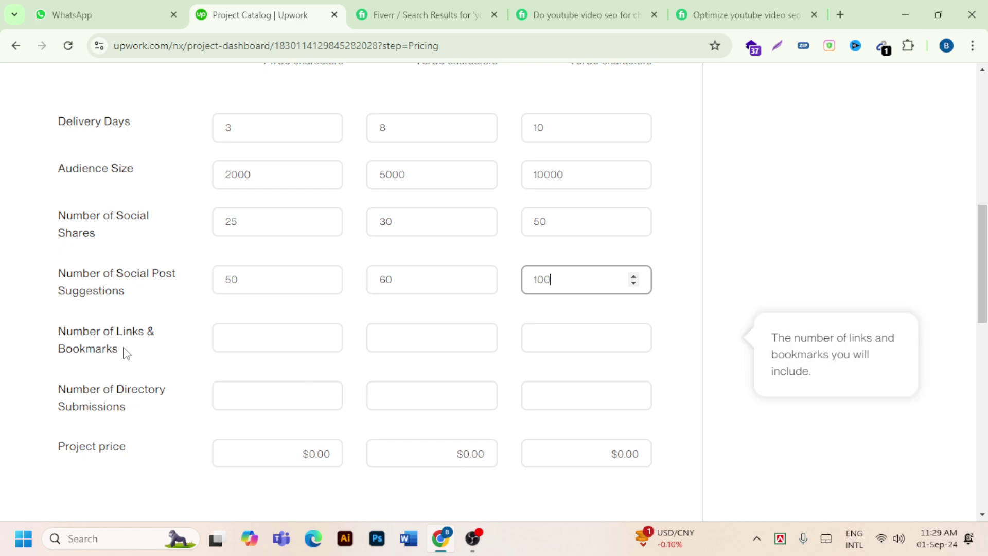
left_click(249, 350)
type("25")
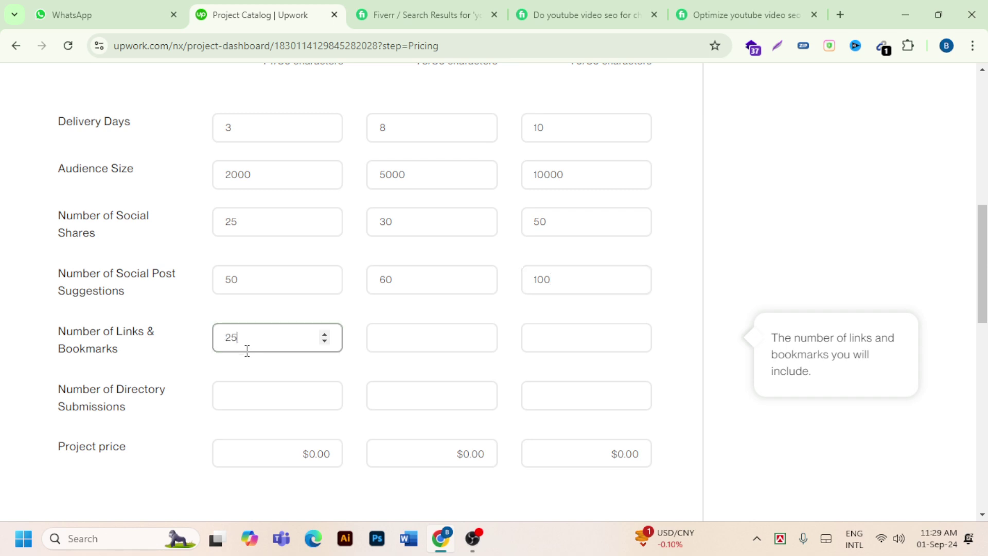
left_click(408, 340)
type("3")
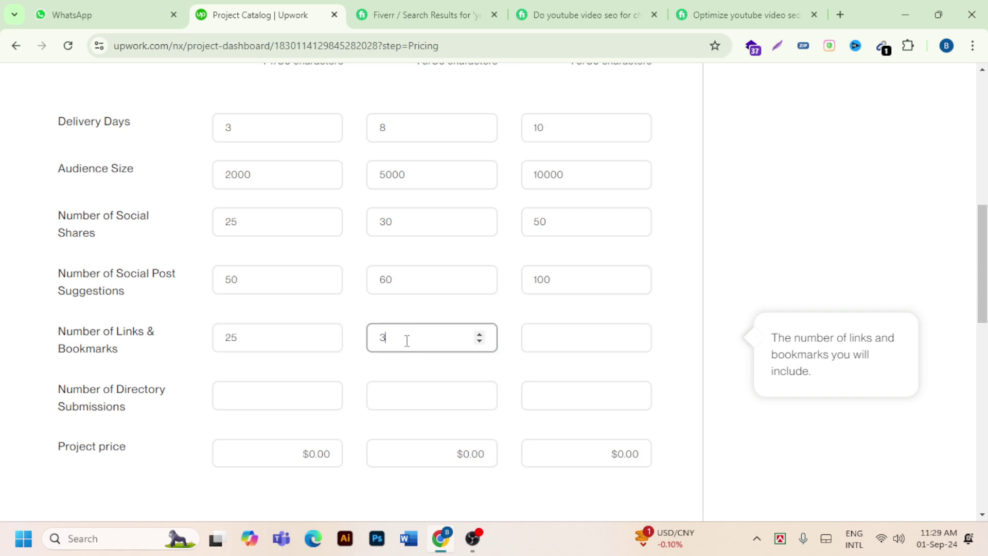
type("5")
left_click(582, 347)
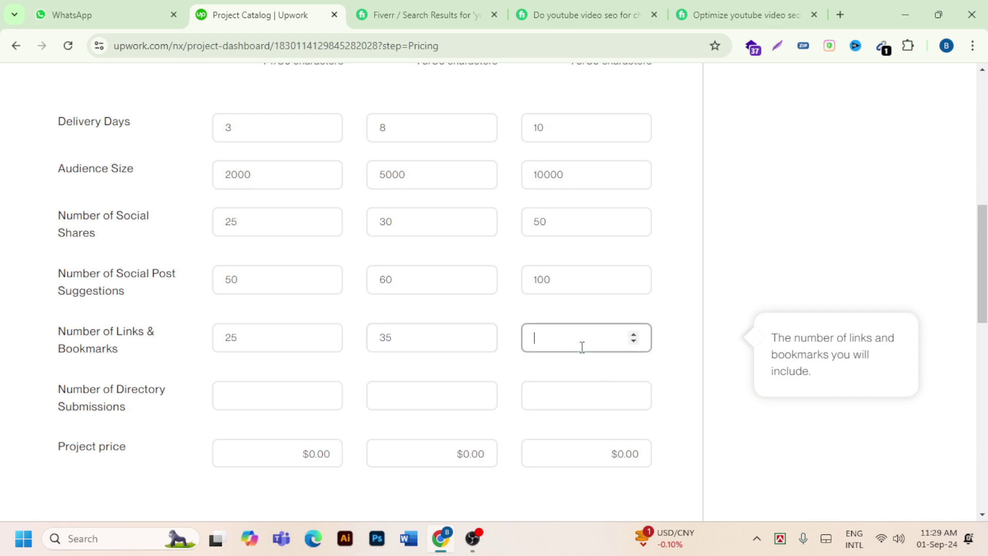
type("50")
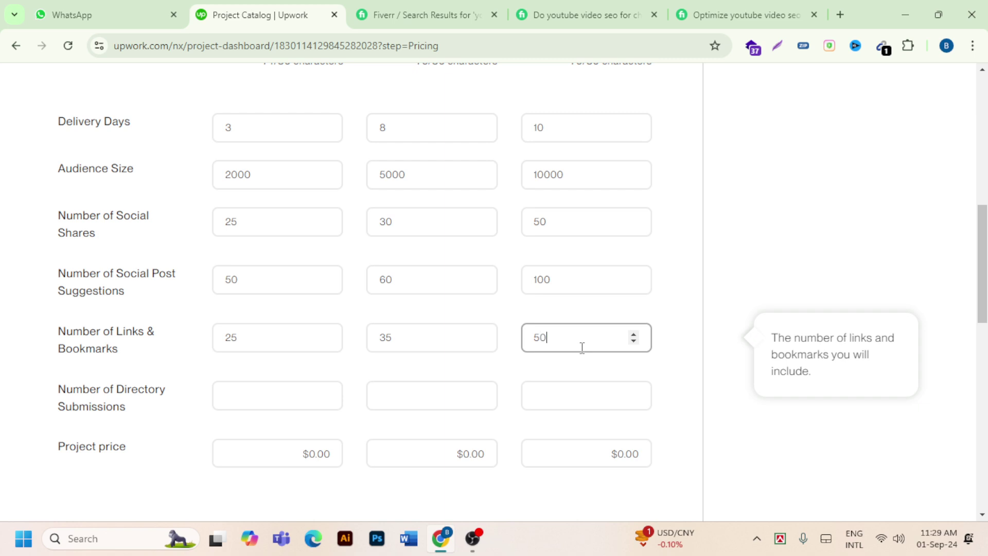
- Set the number of directory submissions to 30 for Starter, 35 for Standard and 40 for Advanced
left_click(242, 389)
type("3")
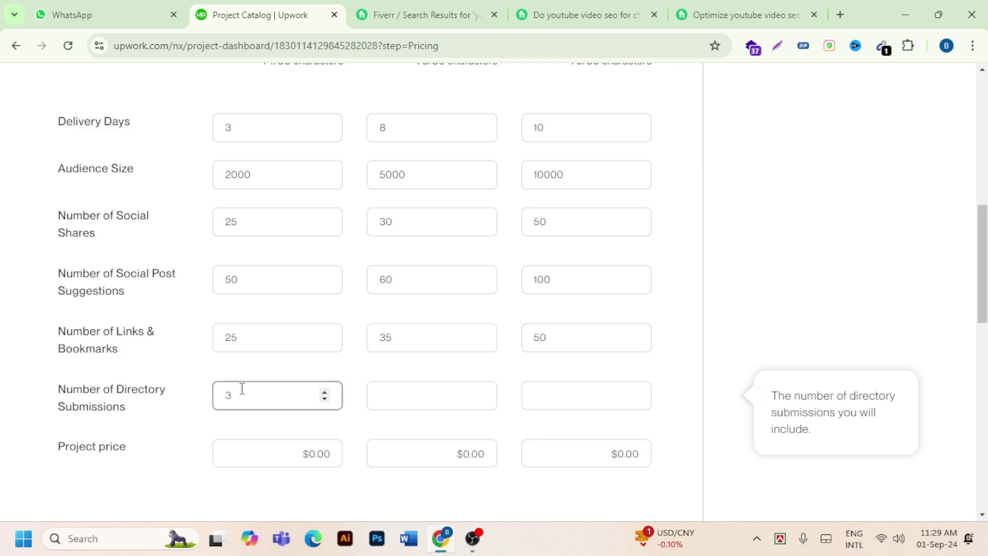
type("0")
left_click(390, 396)
type("3")
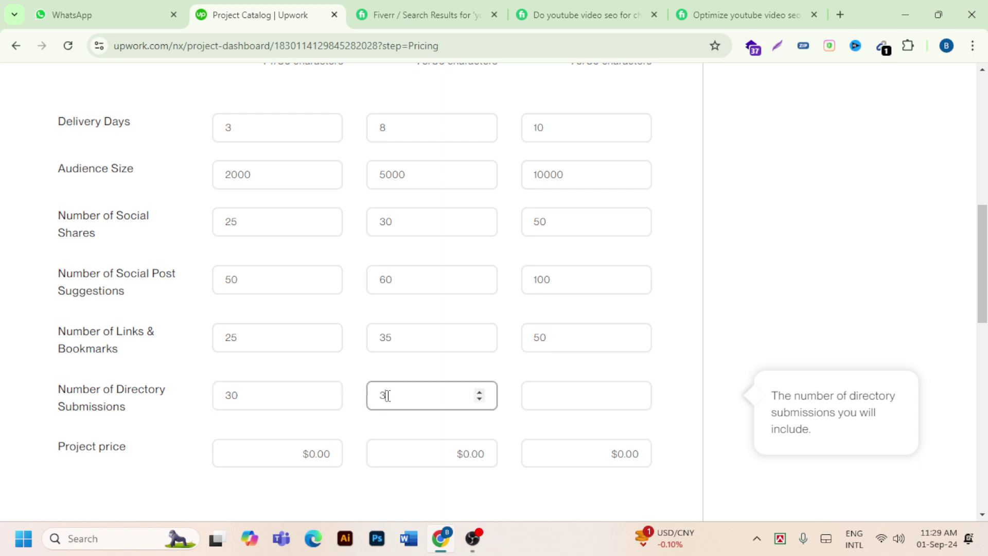
type("5")
left_click(545, 394)
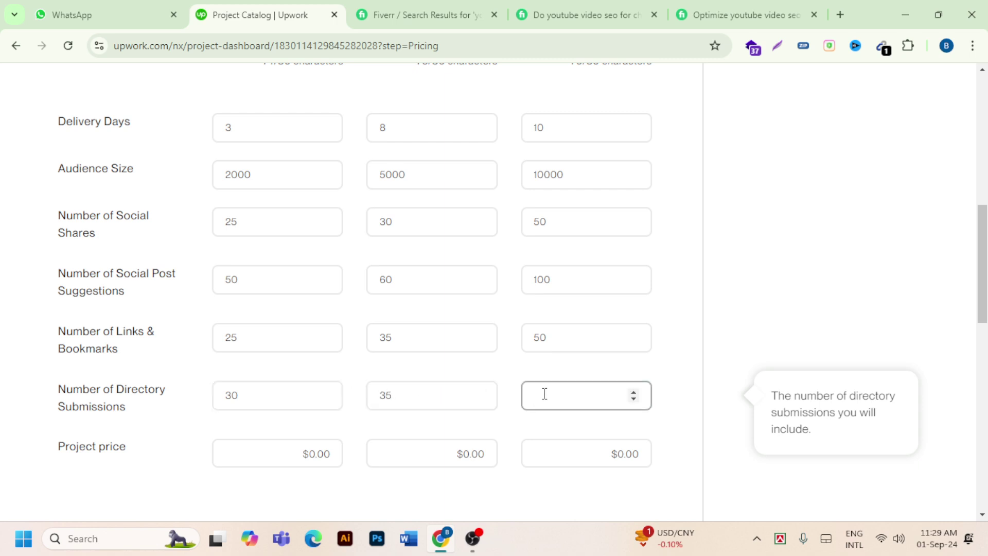
type("40")
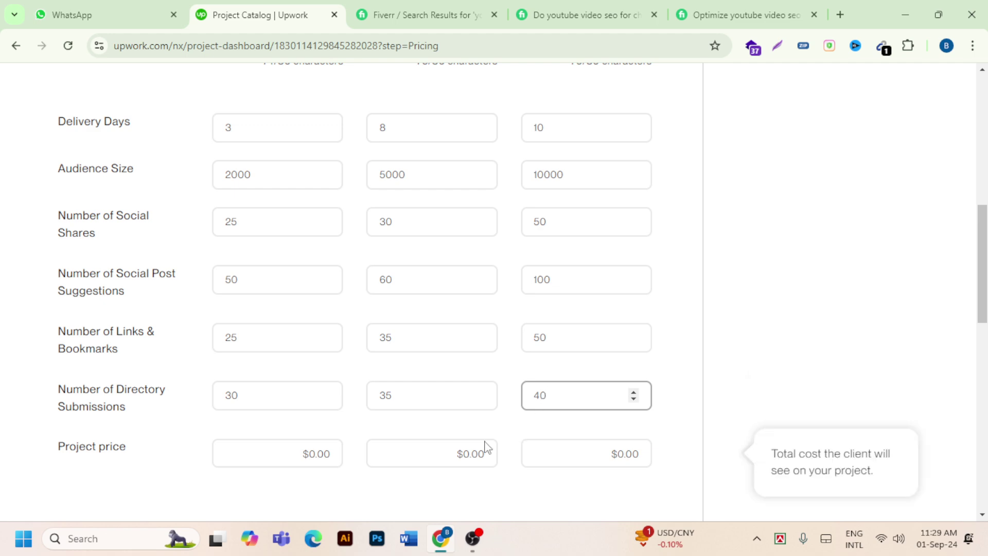
scroll(360, 441, "up", 1)
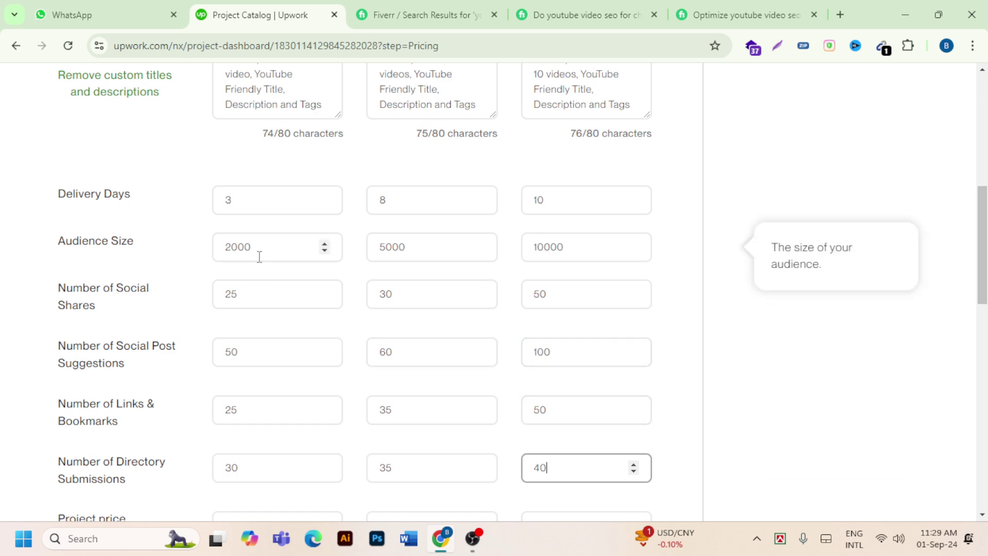
scroll(345, 299, "up", 1)
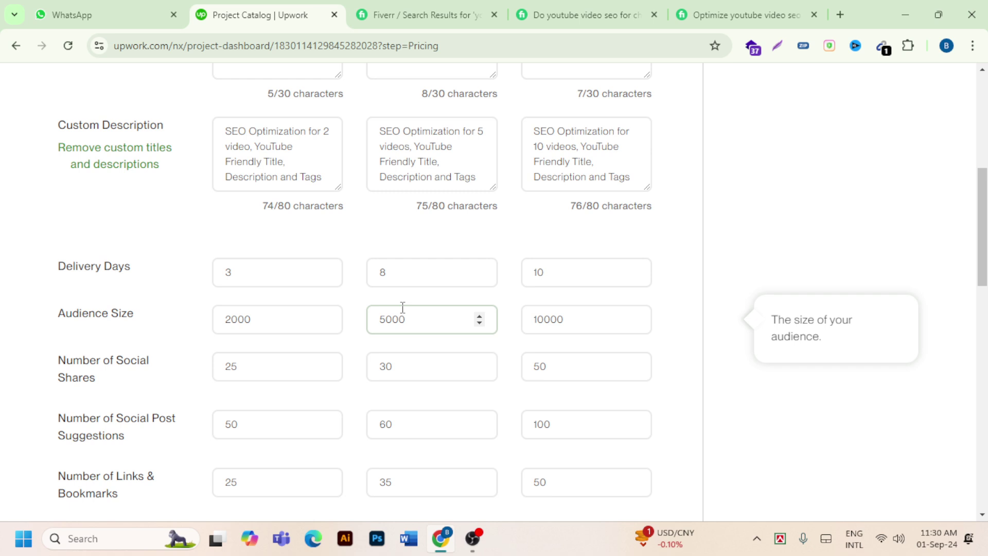
mouse_move(475, 543)
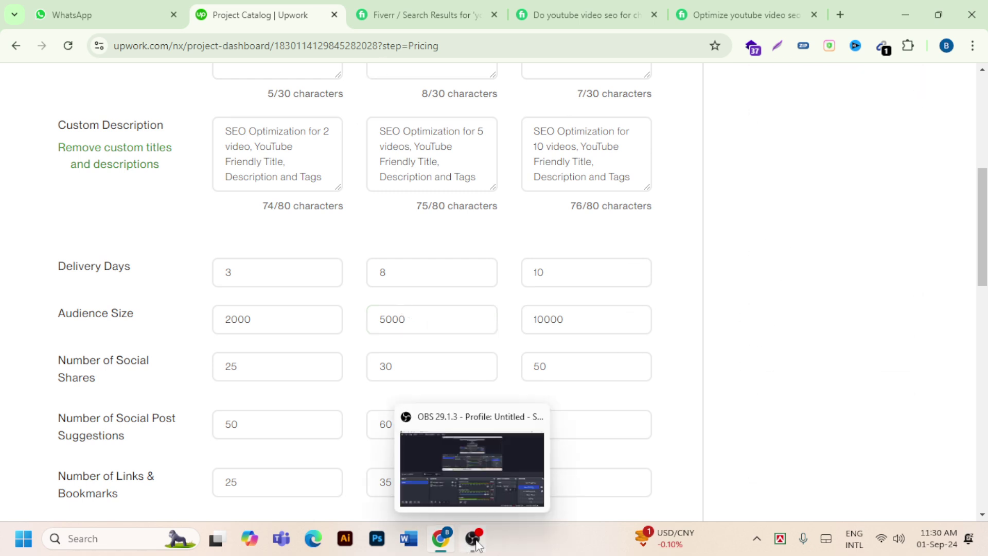
left_click(474, 448)
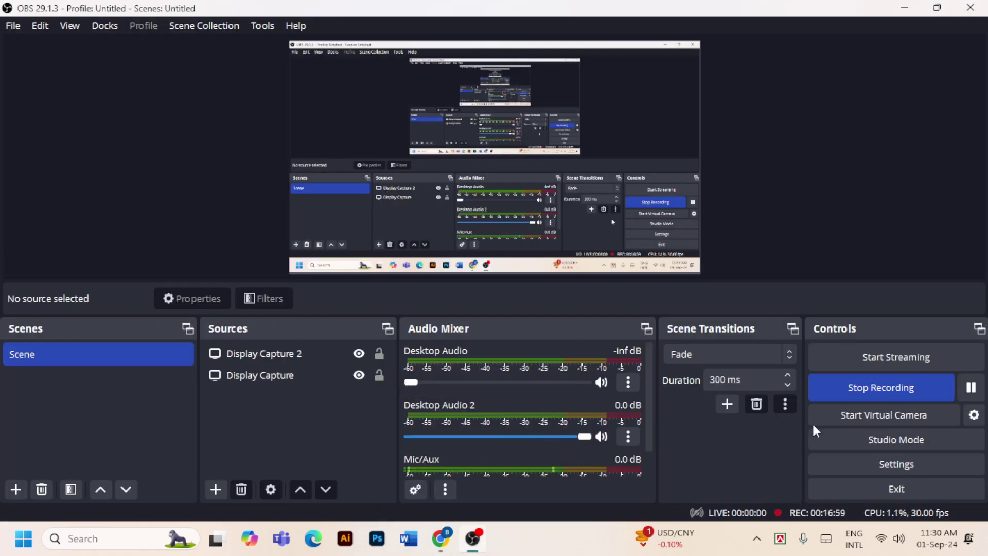
mouse_move(465, 547)
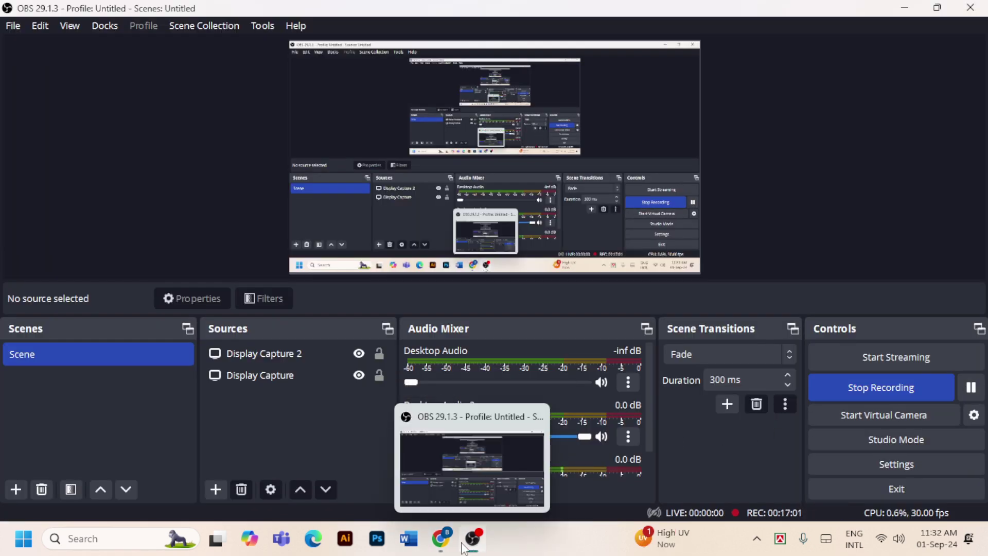
left_click(431, 463)
- Set the project price of the Starter tier to $15
scroll(326, 375, "down", 4)
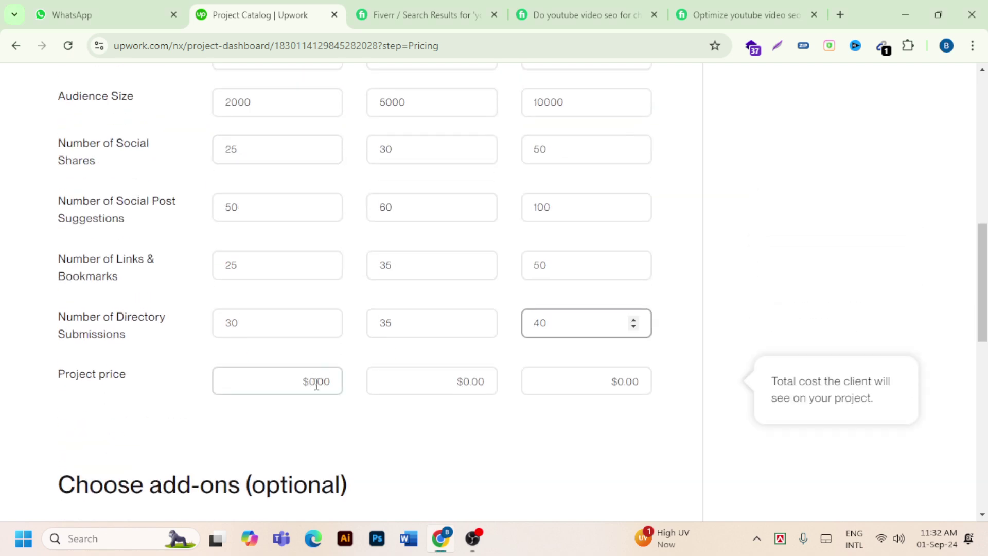
left_click(316, 385)
type("1")
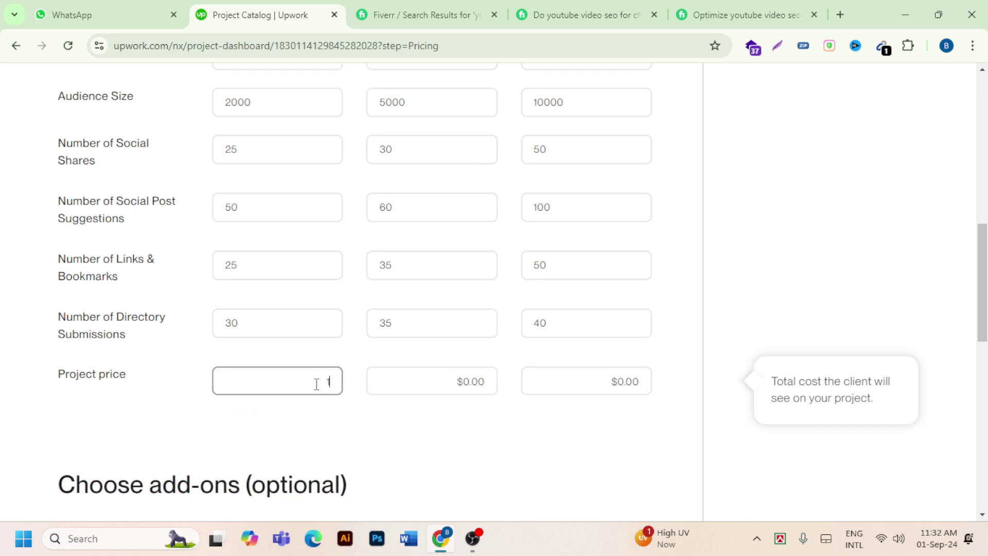
type("0")
scroll(479, 437, "up", 3)
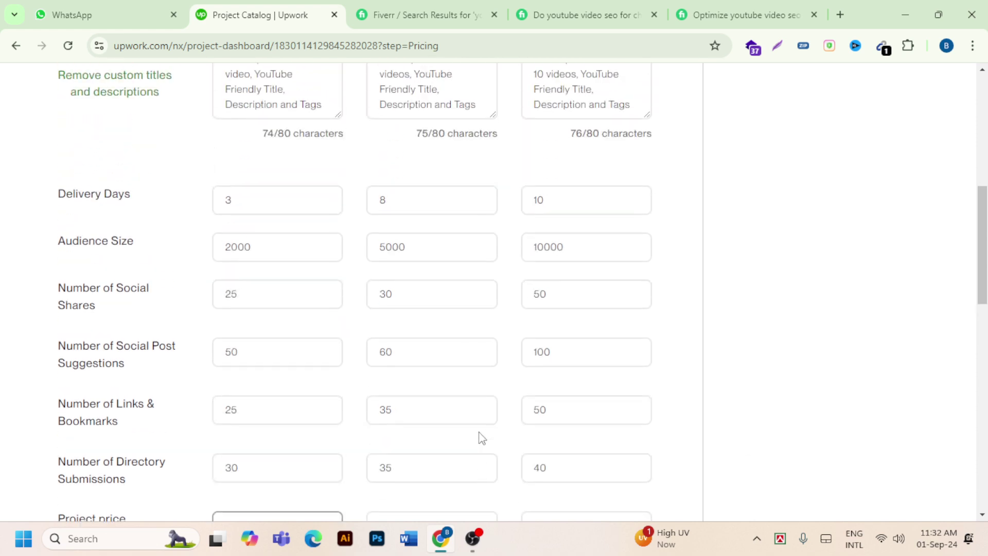
scroll(481, 437, "up", 1)
scroll(481, 435, "down", 3)
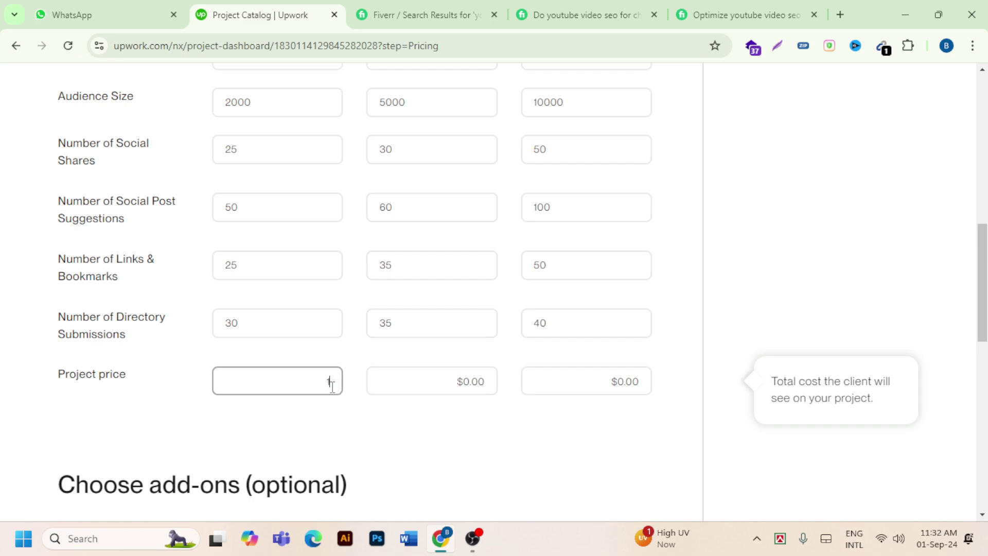
type("5")
- Set the project price to $35 for the Standard tier and $65 for the Advanced tier
left_click(485, 381)
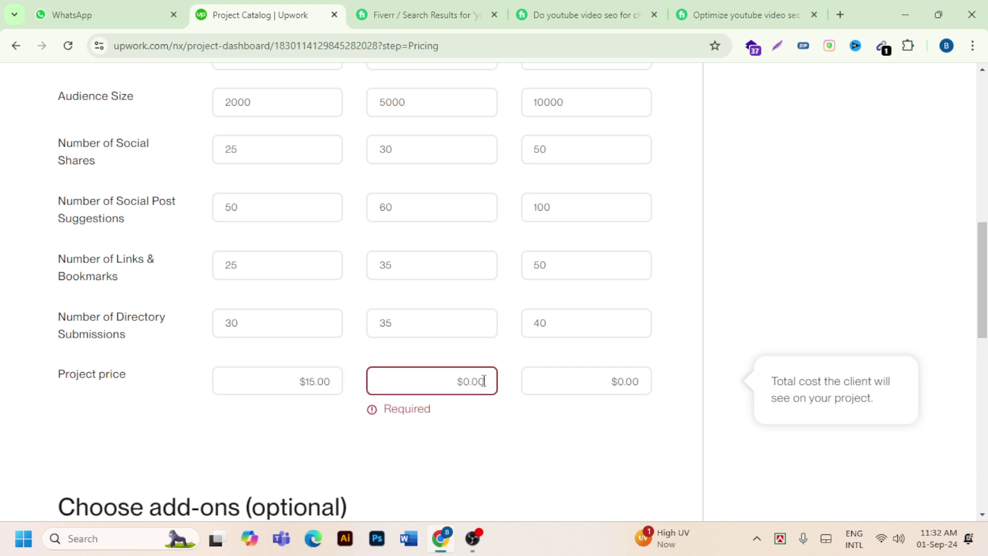
type("35")
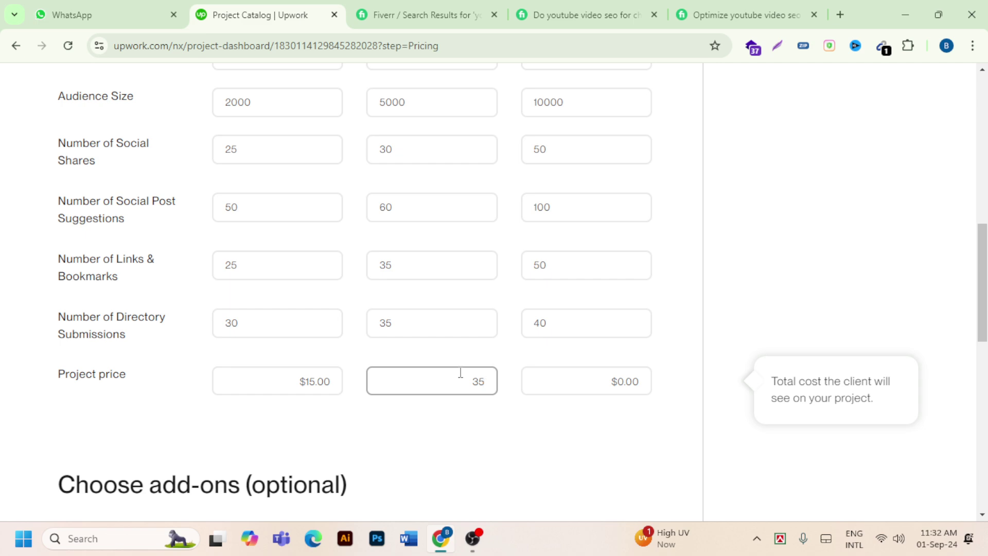
scroll(463, 372, "up", 4)
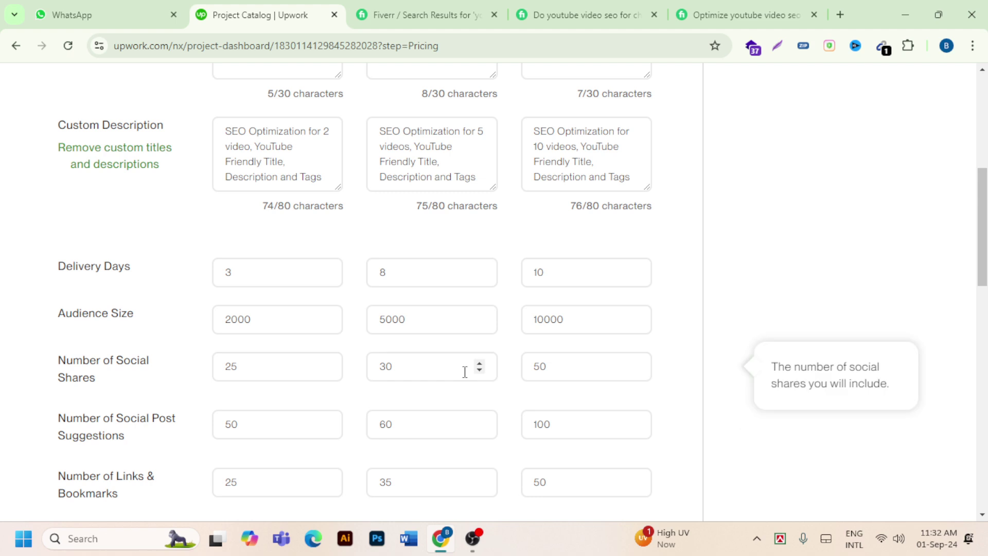
scroll(566, 361, "down", 4)
left_click(615, 387)
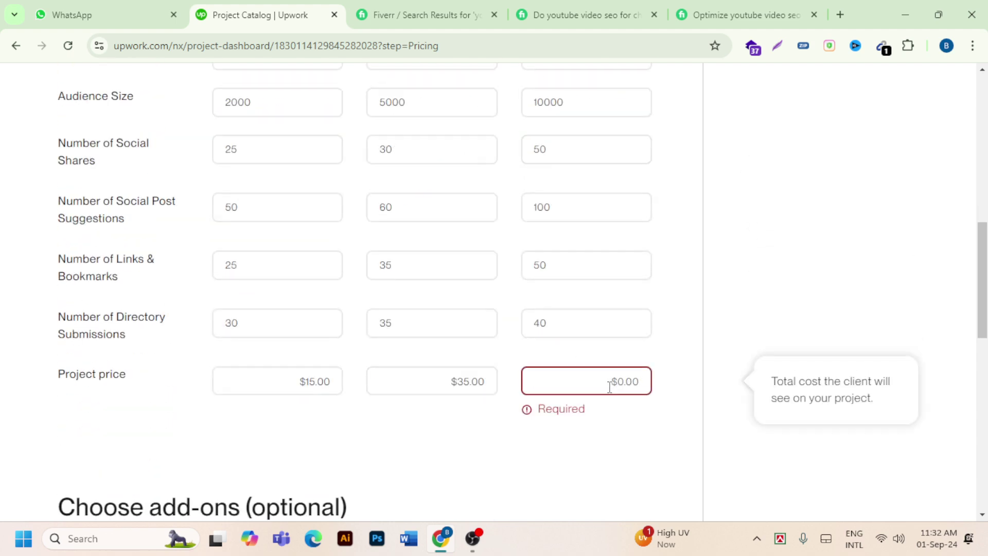
type("65")
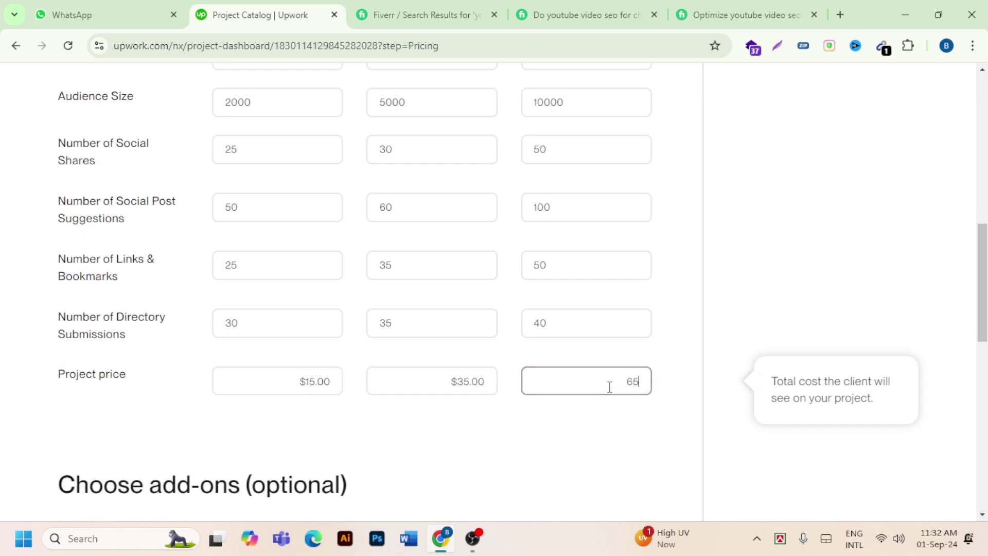
scroll(403, 379, "down", 1)
scroll(433, 388, "up", 2)
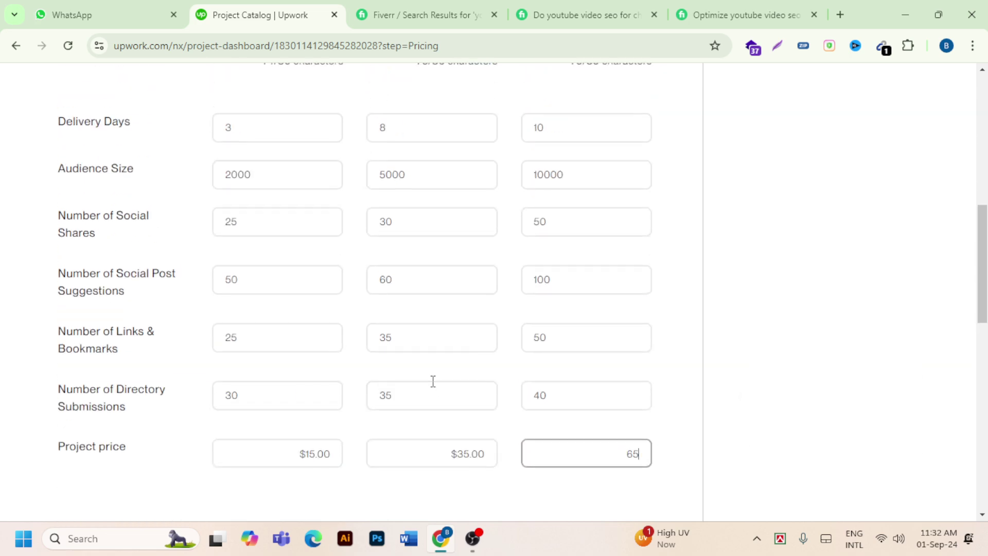
left_click(433, 381)
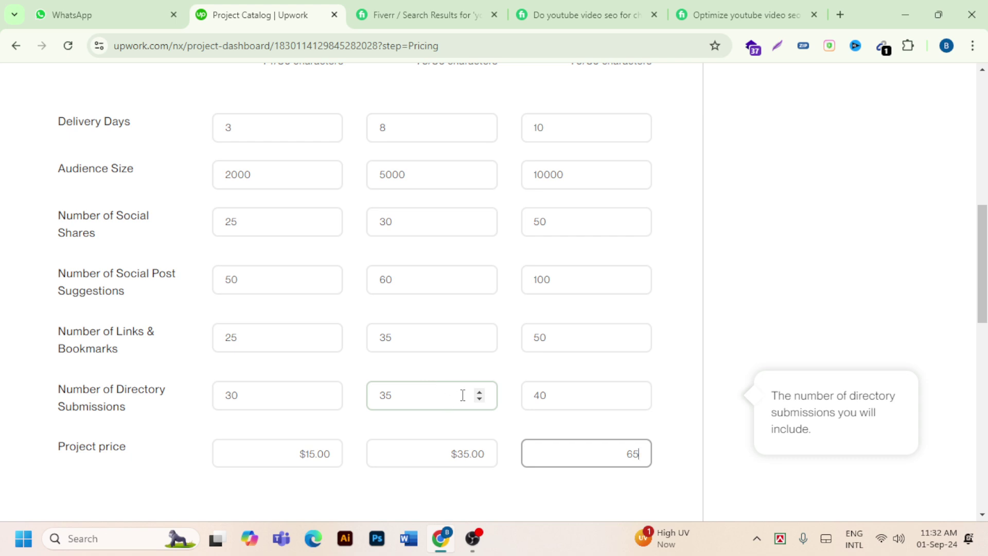
scroll(474, 381, "down", 3)
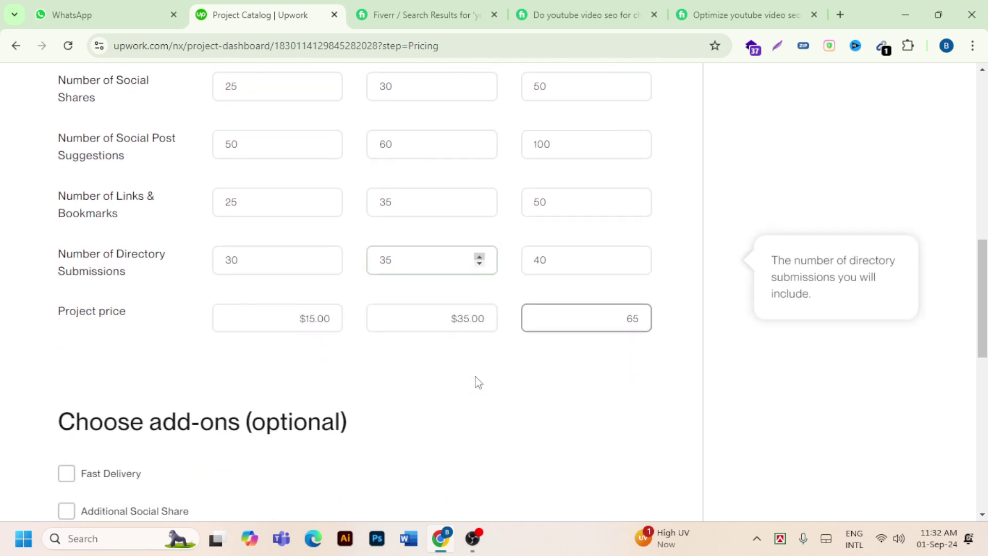
left_click(598, 339)
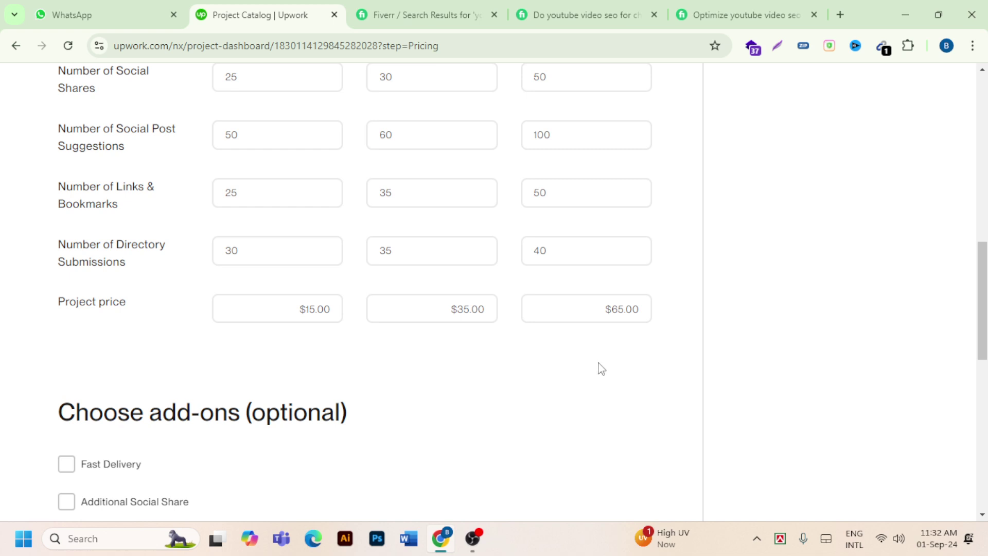
- Review the available add-ons against each tier's title, description, delivery days and scope quantities
scroll(361, 315, "down", 1)
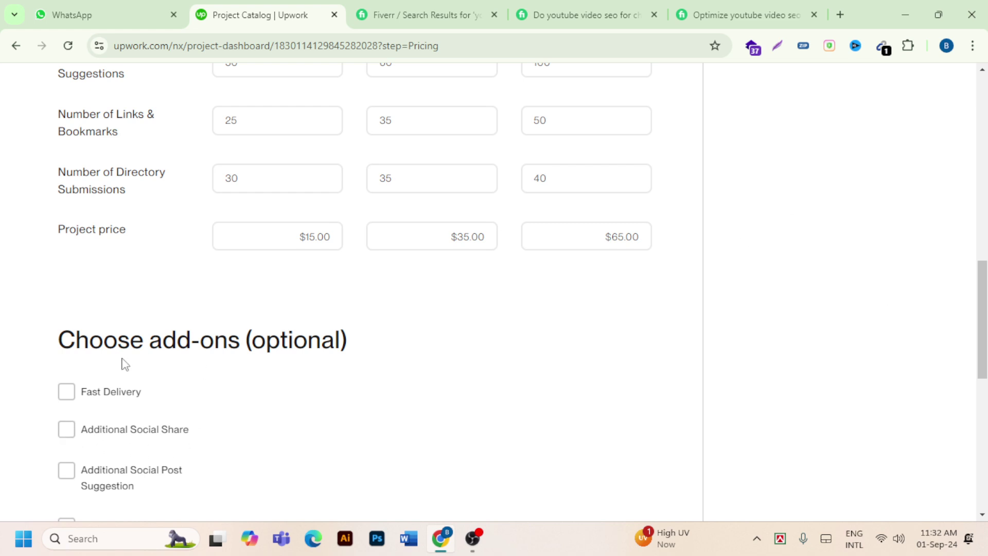
scroll(395, 424, "down", 1)
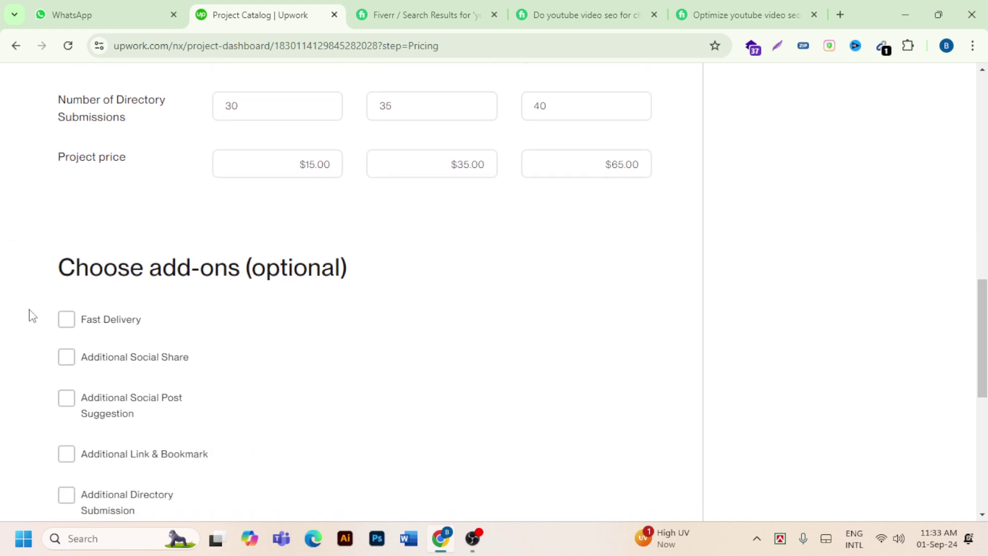
scroll(255, 218, "up", 7)
scroll(256, 214, "up", 4)
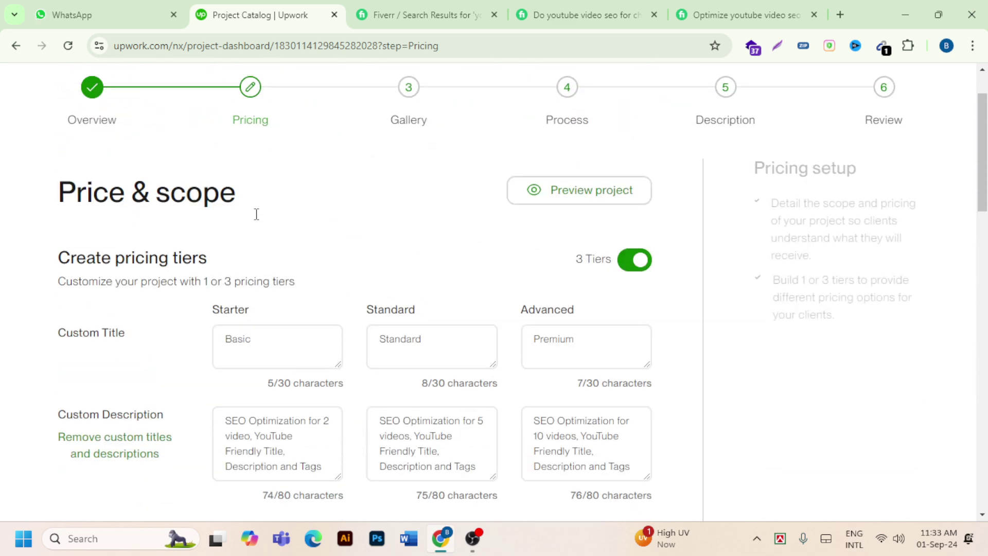
scroll(252, 225, "down", 4)
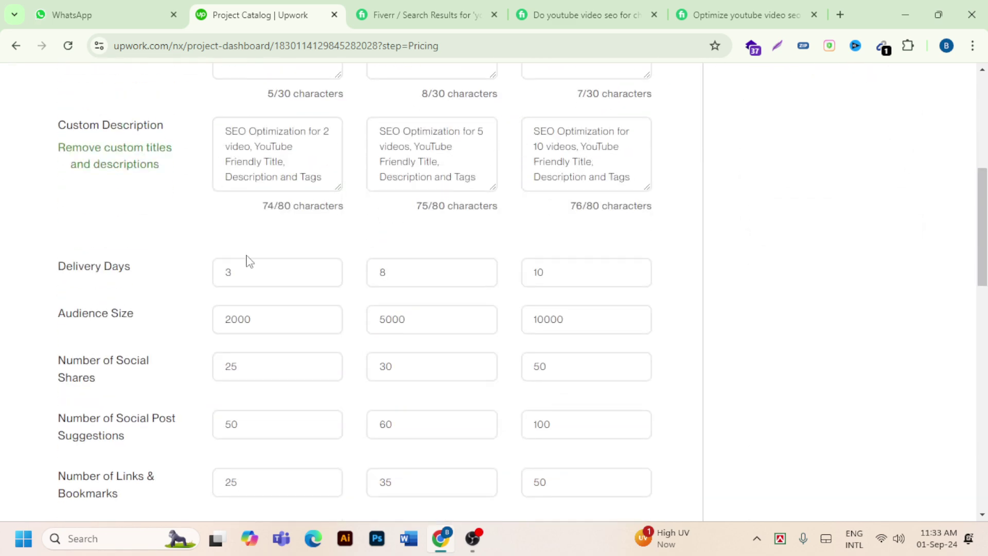
scroll(247, 254, "down", 1)
scroll(270, 210, "up", 2)
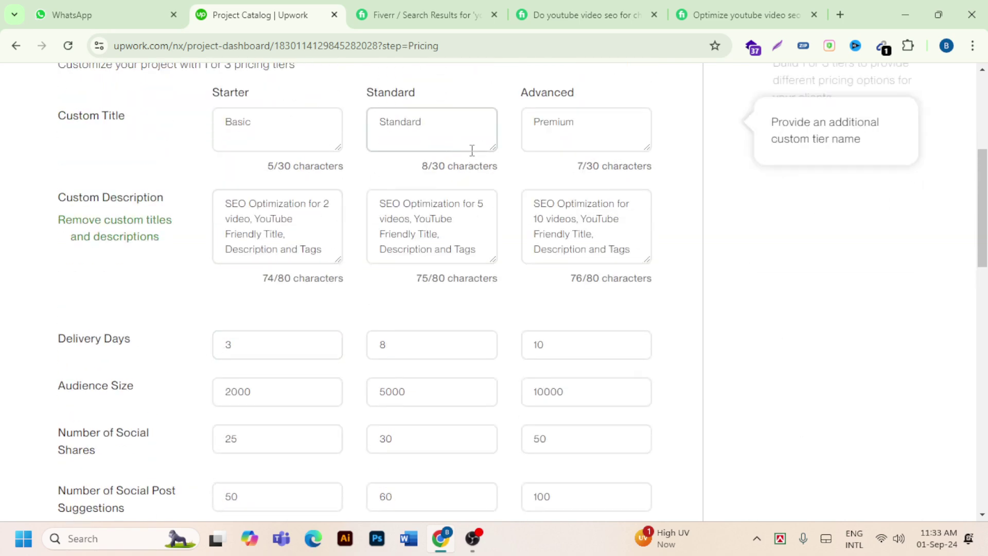
scroll(457, 214, "down", 2)
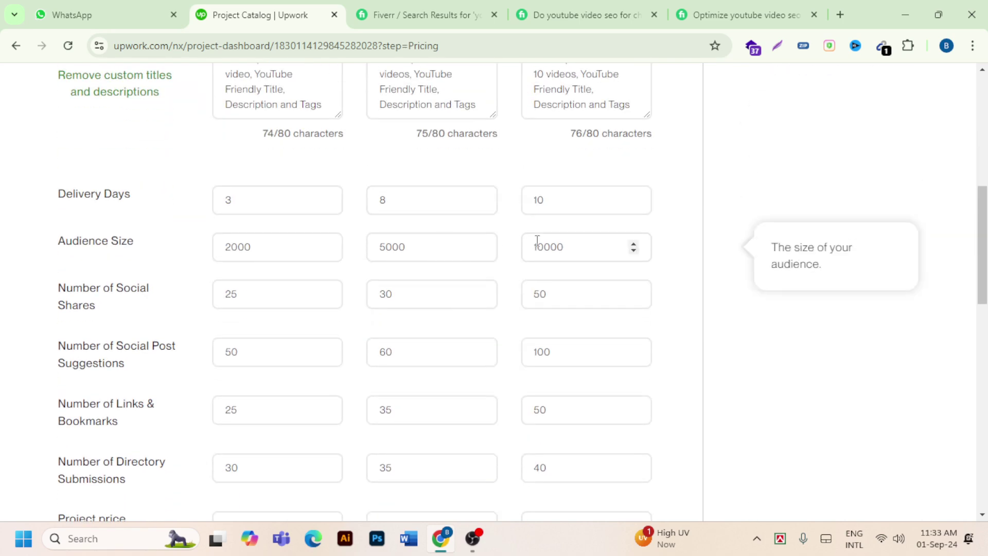
scroll(536, 240, "up", 3)
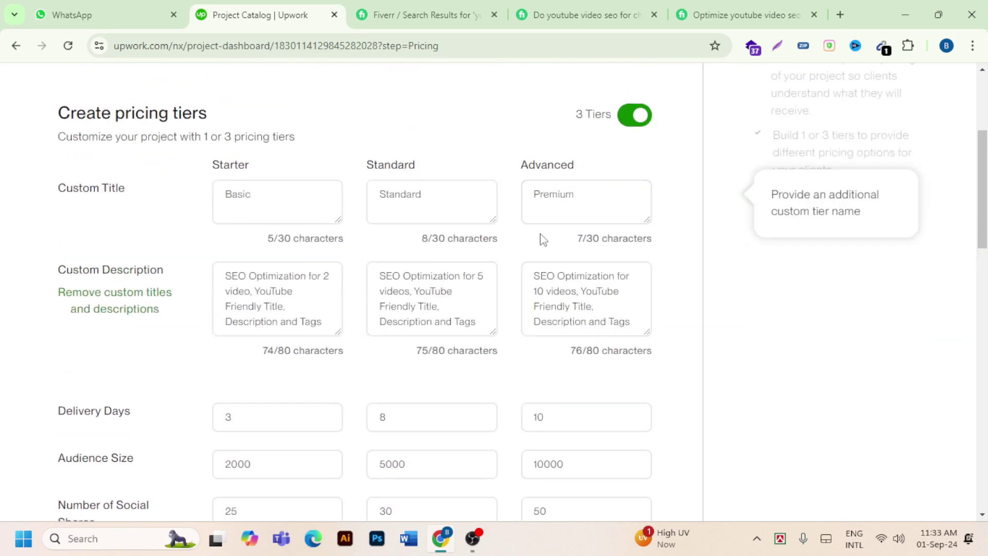
scroll(602, 303, "down", 1)
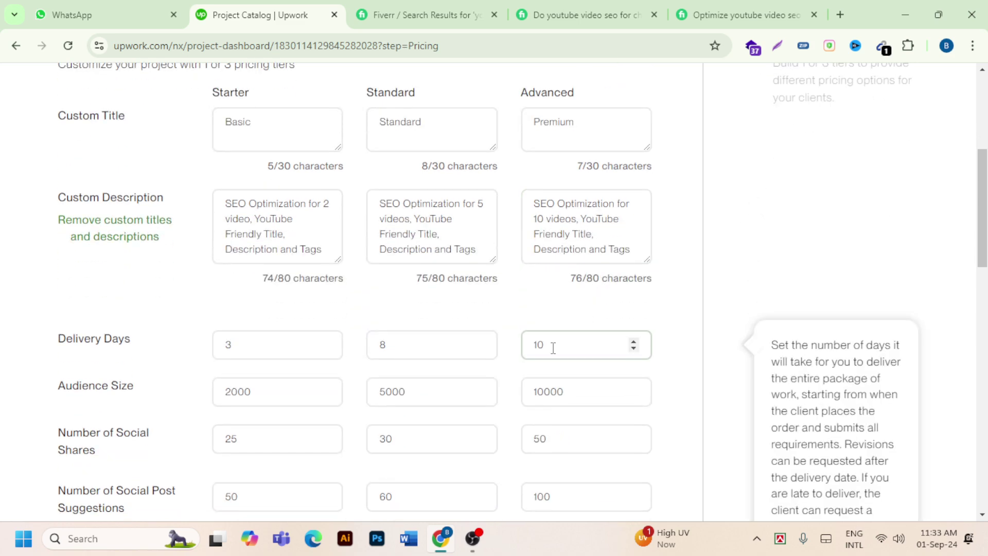
- Enable the Fast Delivery add-on and set its delivery days to 1 for Starter, 3 for Standard and 4 for Advanced
scroll(551, 347, "down", 6)
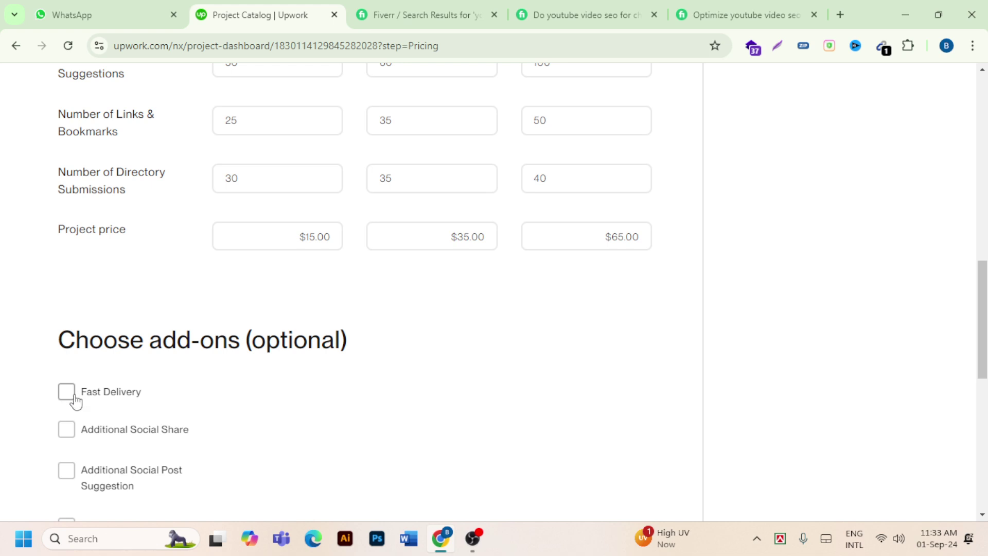
left_click(67, 392)
scroll(326, 444, "down", 2)
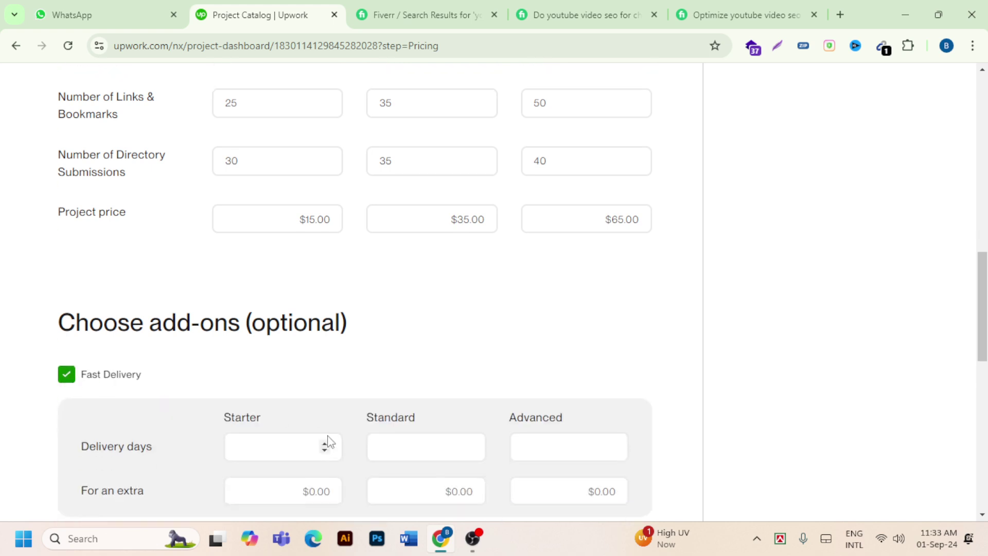
left_click(299, 398)
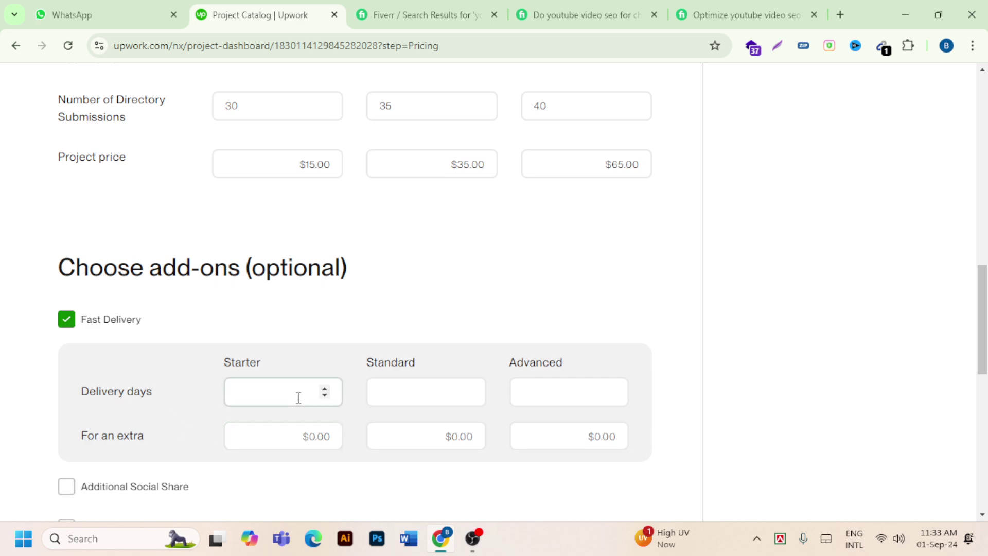
left_click(328, 392)
left_click(468, 390)
left_click(468, 390)
left_click(468, 390)
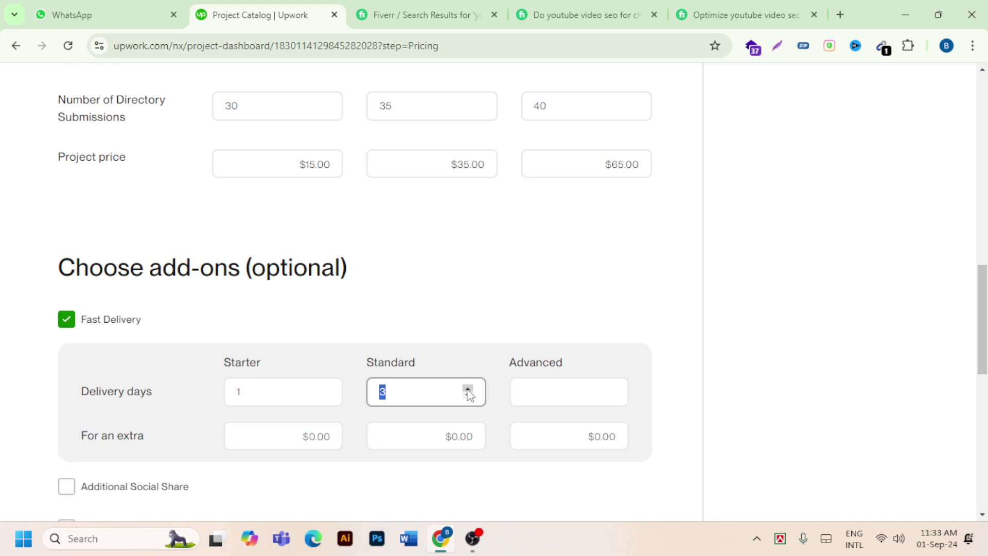
left_click(611, 390)
left_click(611, 390)
left_click(611, 389)
left_click(611, 390)
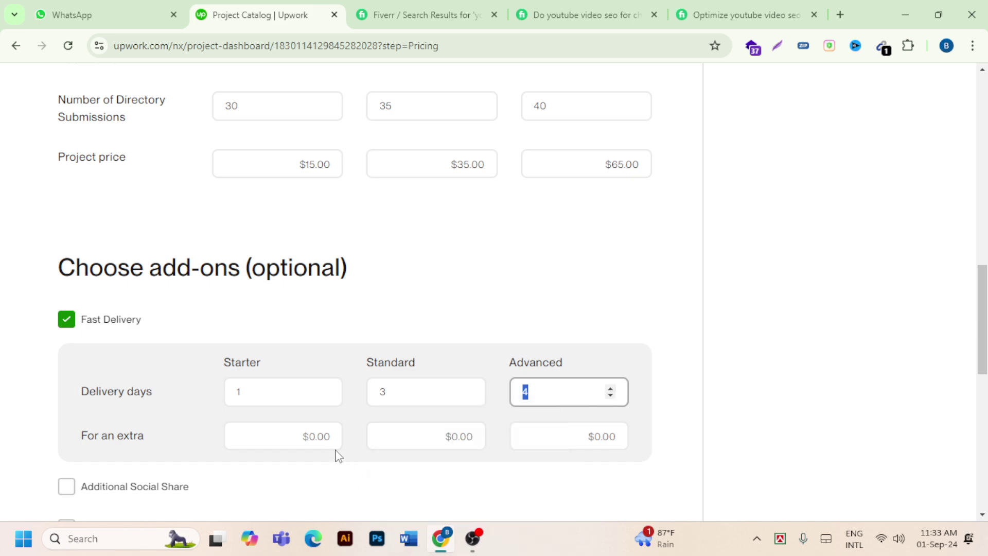
- Set the Fast Delivery extra charge to $10 for Starter, $25 for Standard and $40 for Advanced
left_click(319, 437)
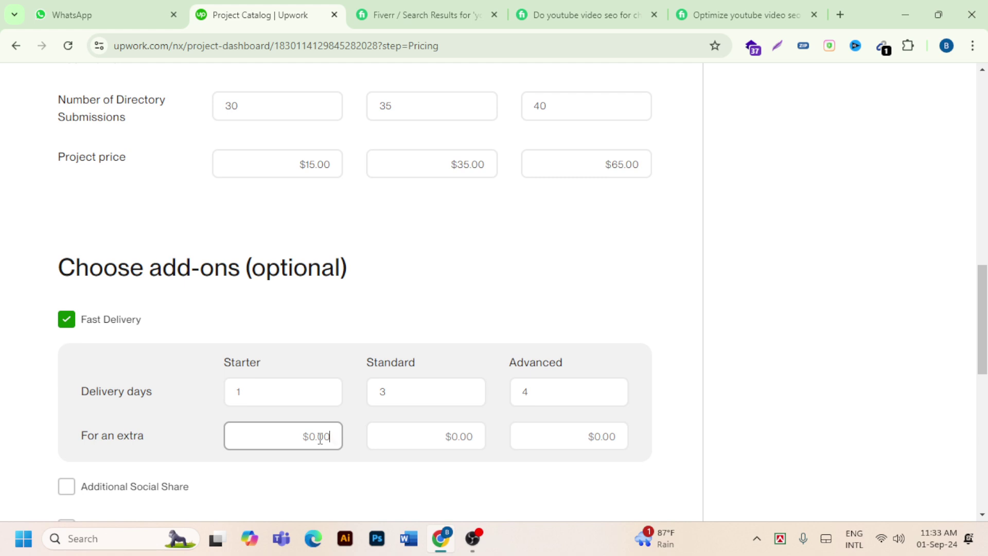
type("10")
left_click(466, 436)
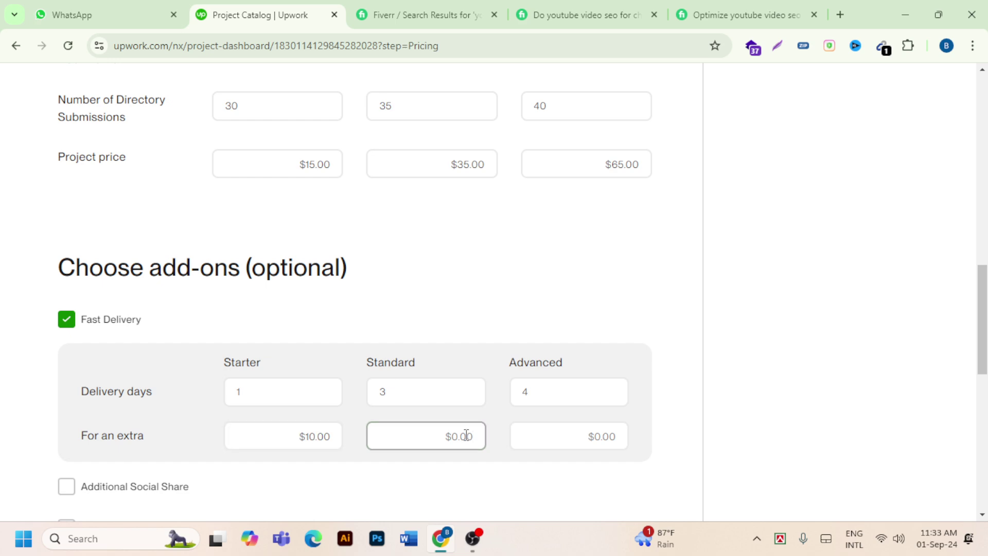
type("25")
left_click(606, 434)
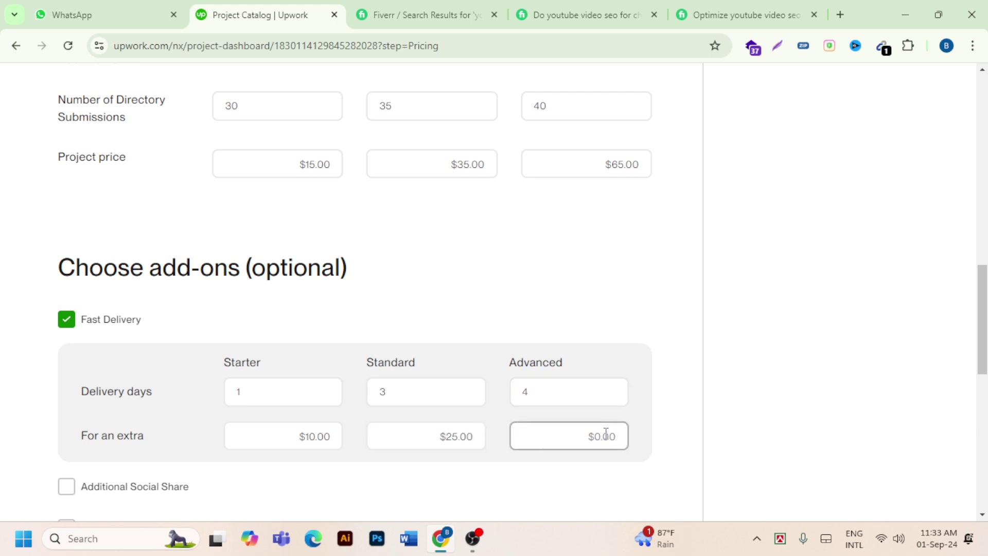
type("40")
- Enable the Additional Social Share, Social Post Suggestion, Link & Bookmark and Directory Submission add-ons
scroll(556, 461, "down", 3)
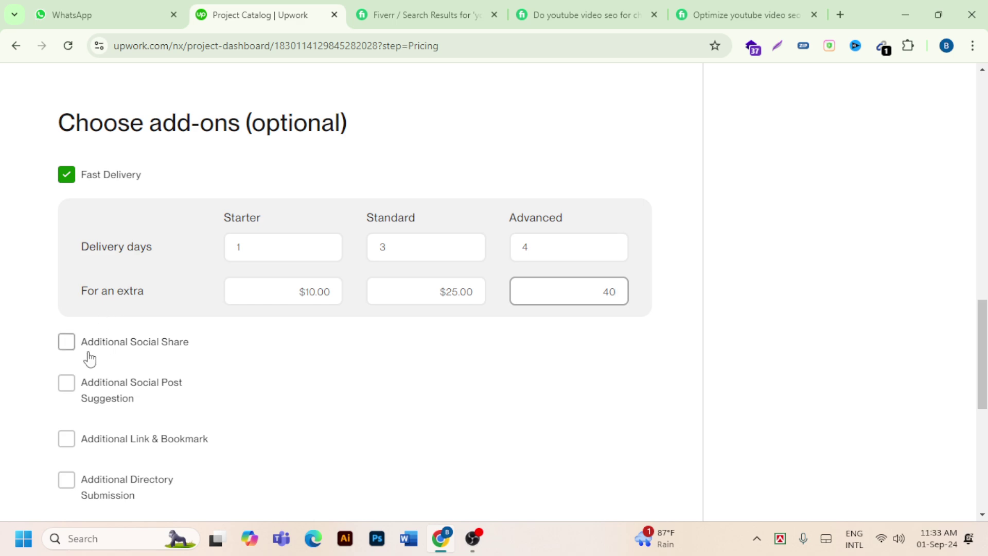
left_click(66, 342)
left_click(66, 383)
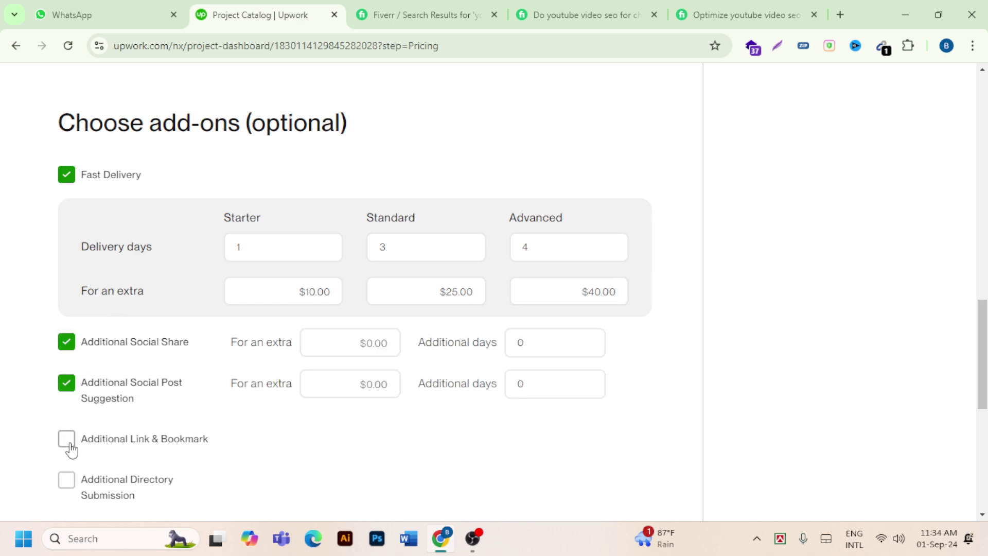
left_click(67, 441)
left_click(65, 480)
scroll(326, 397, "down", 2)
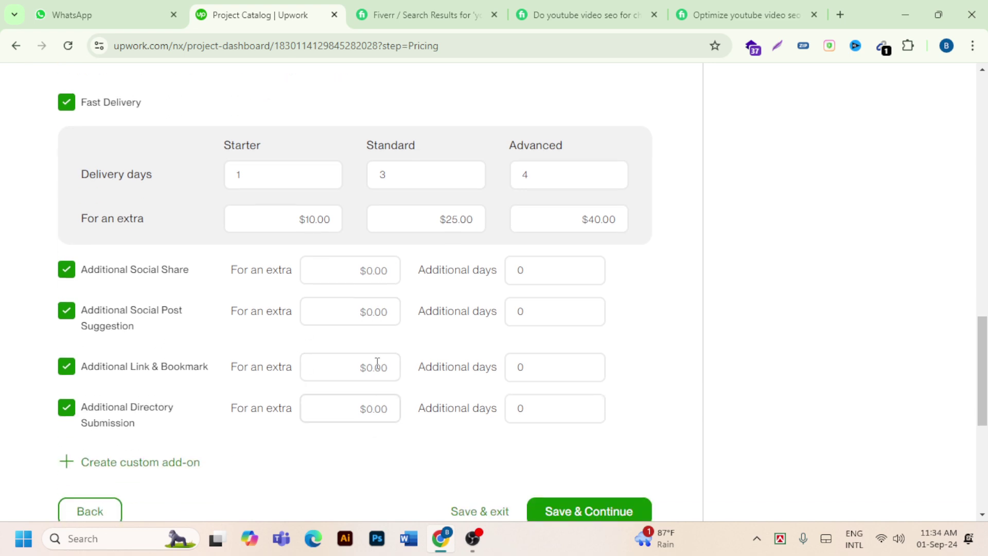
- Set Additional Social Share to $5 with 1 additional day and Additional Social Post Suggestion to $5 with 5 additional days
left_click(377, 277)
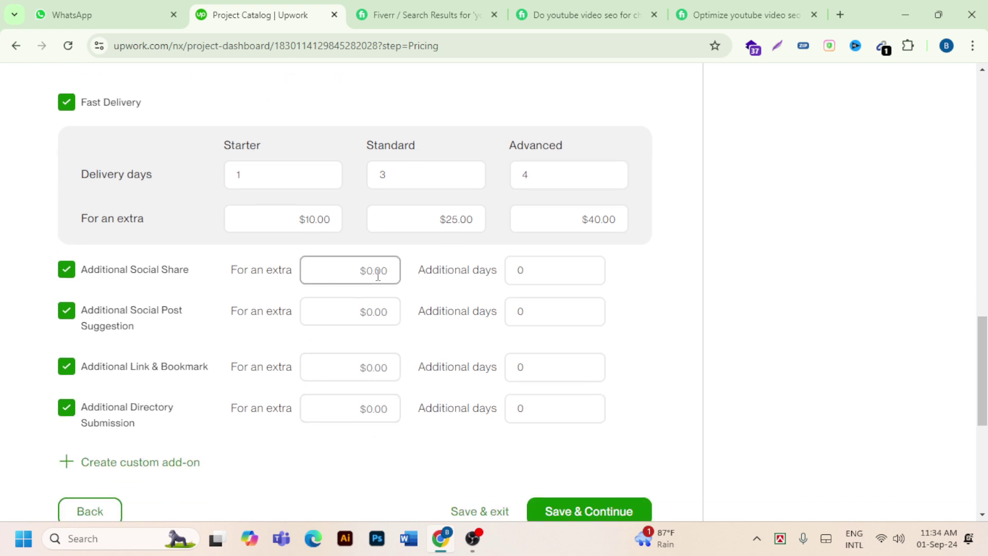
type("5")
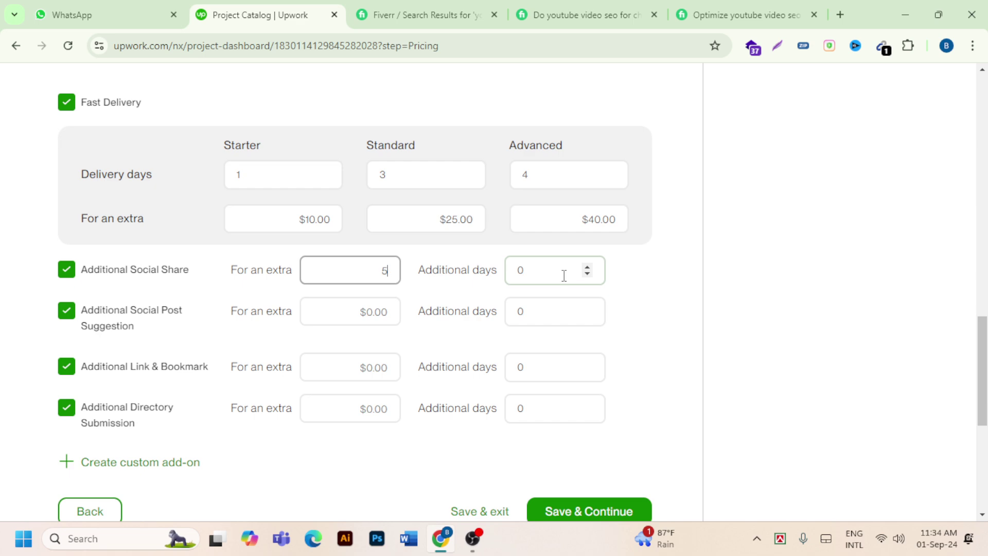
left_click(587, 267)
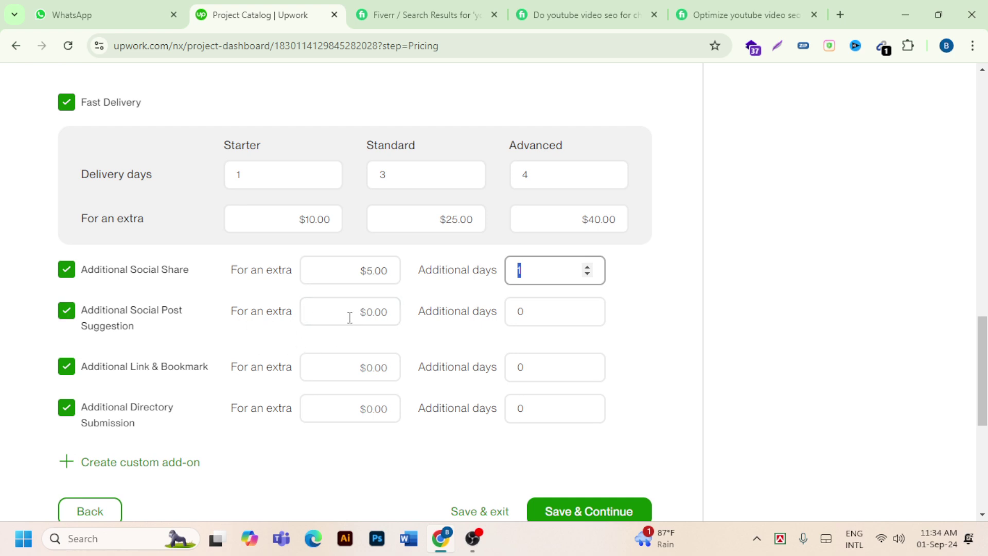
left_click(386, 311)
type("5")
double_click(571, 308)
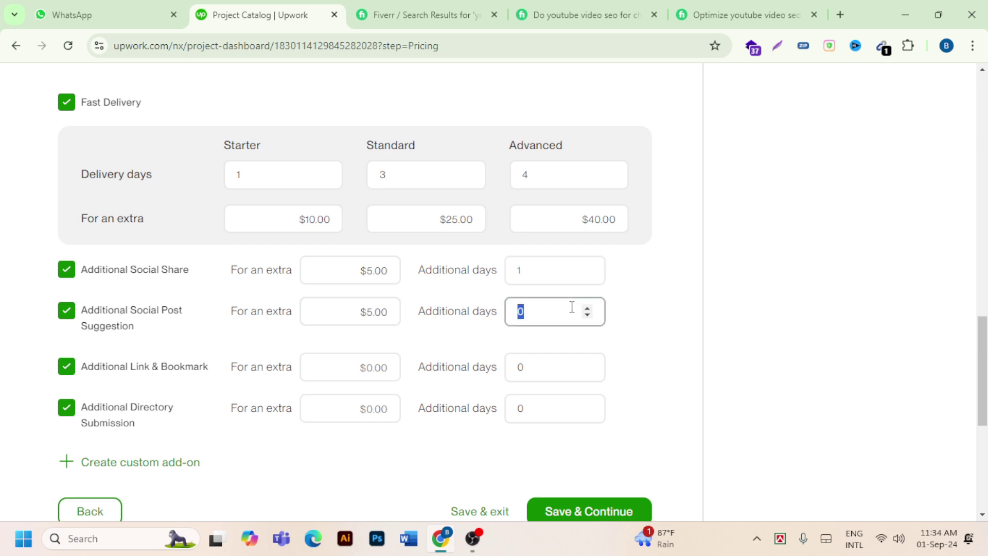
type("5")
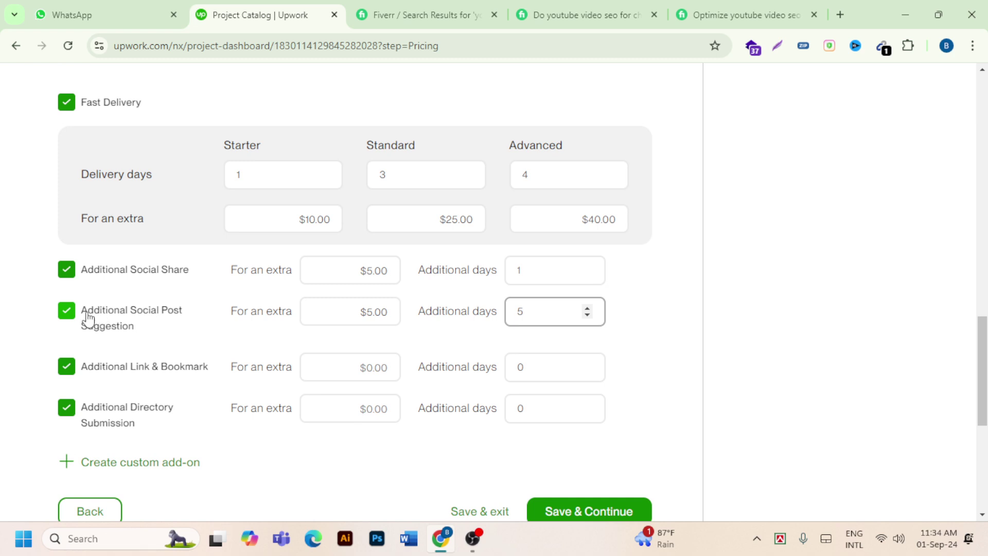
- Disable the Fast Delivery add-on and all four additional social, link and directory add-ons
left_click(66, 311)
left_click(64, 367)
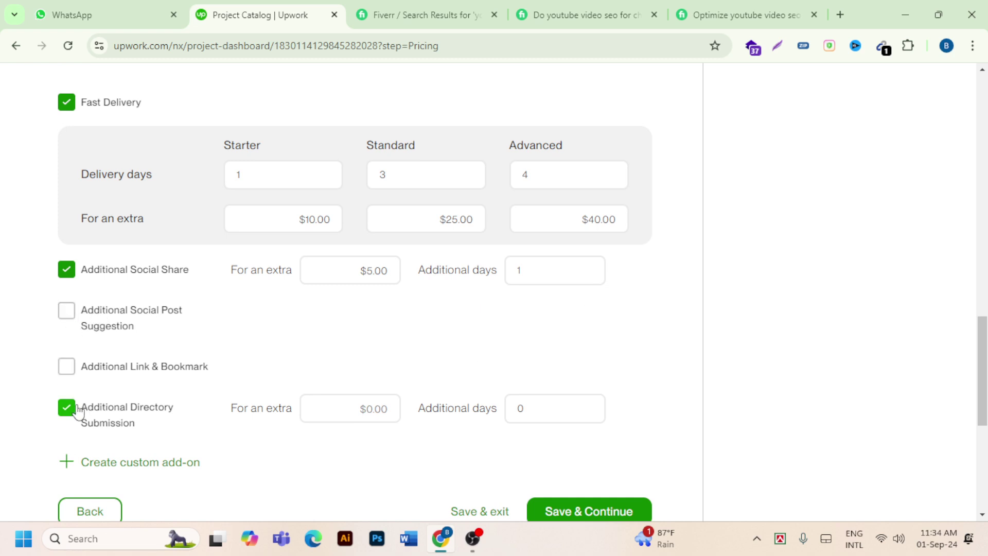
left_click(67, 408)
left_click(66, 270)
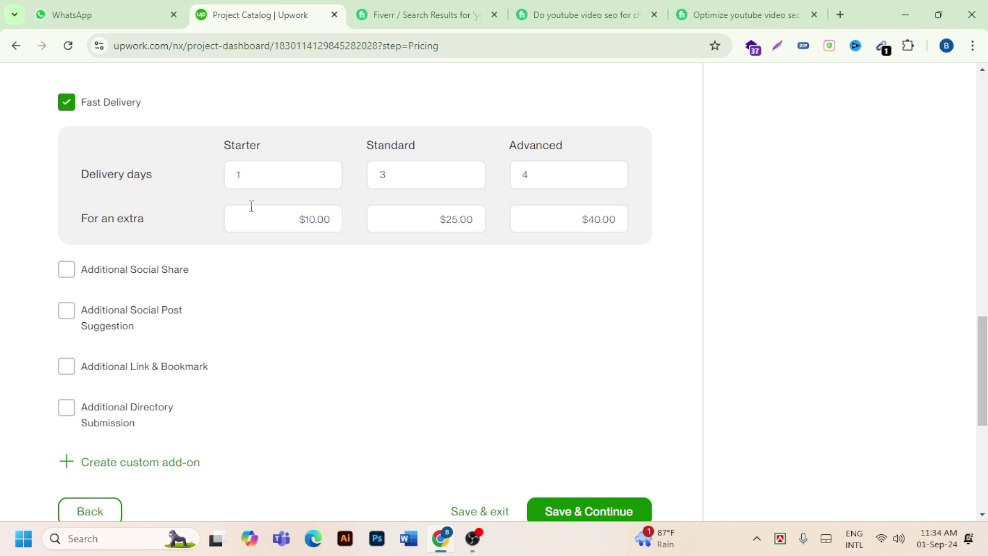
left_click(237, 171)
left_click(67, 105)
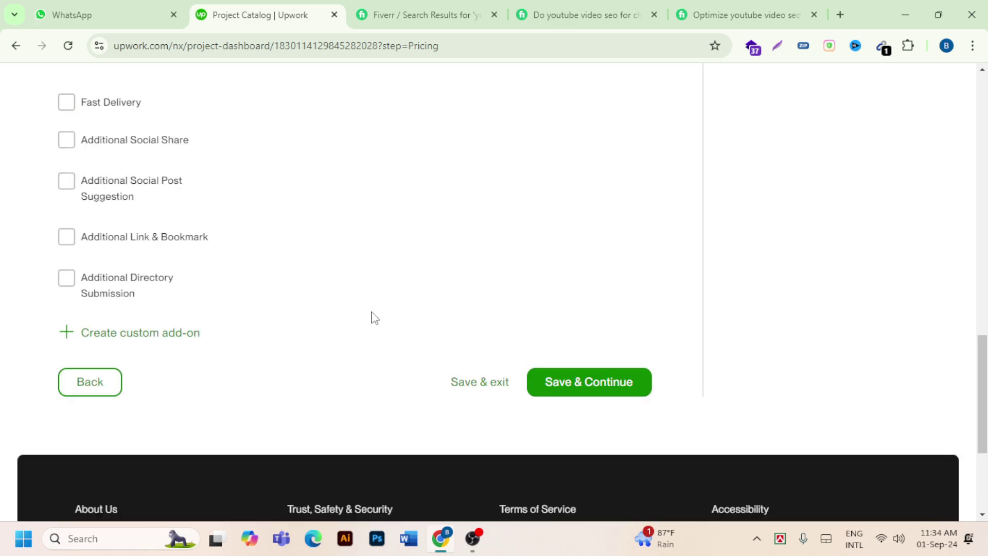
- Review the three pricing tiers' titles, descriptions, delivery days, scope quantities and prices, along with the optional add-ons
scroll(373, 315, "up", 3)
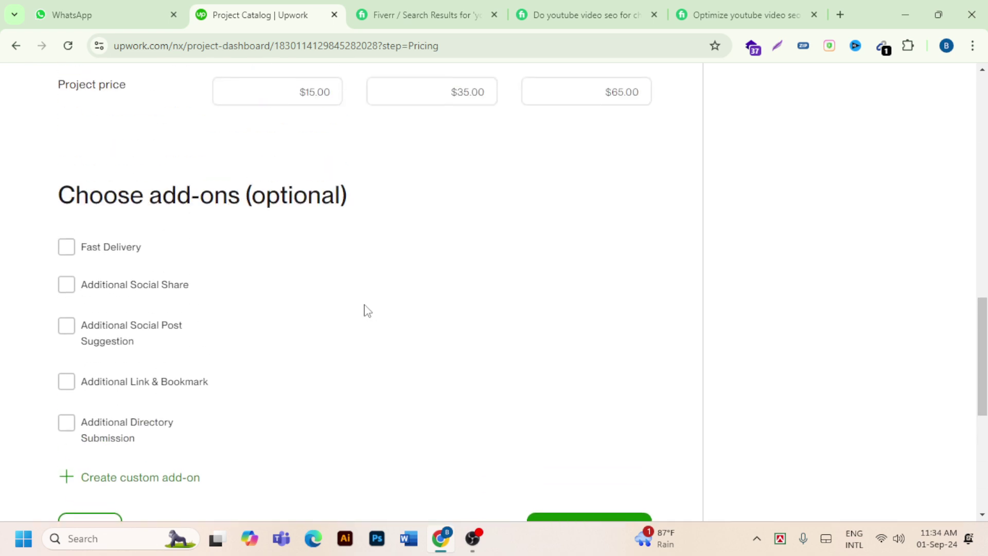
scroll(367, 310, "up", 3)
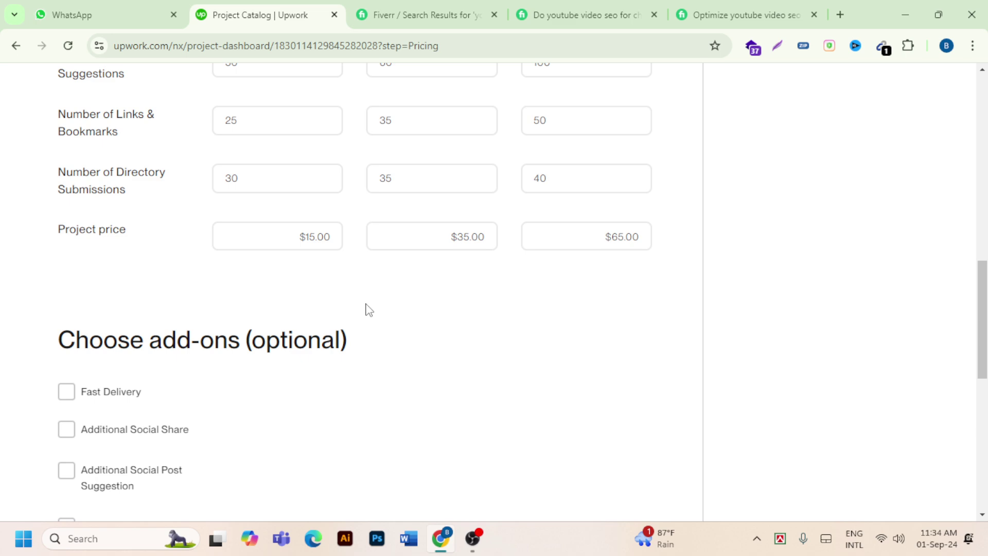
scroll(369, 309, "up", 14)
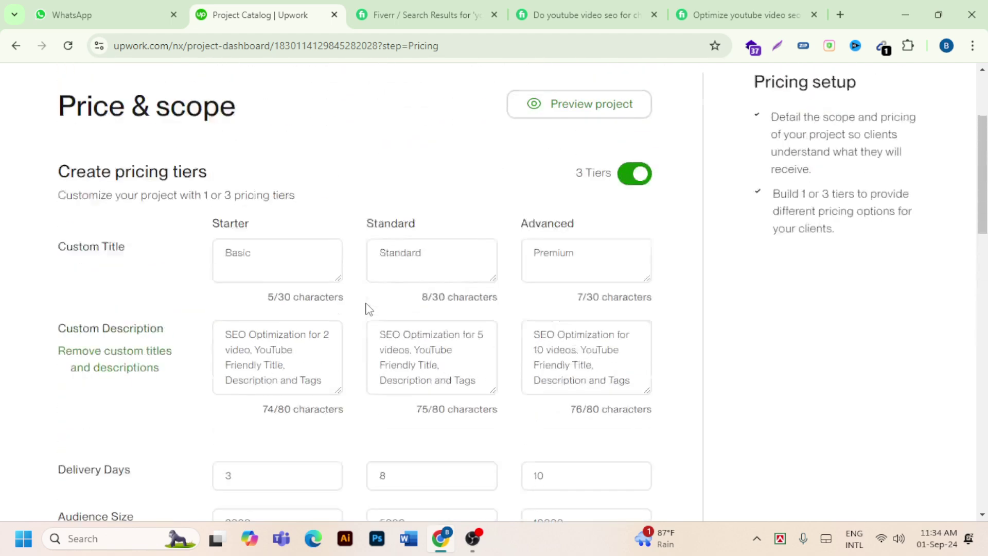
scroll(369, 310, "down", 3)
scroll(245, 342, "down", 8)
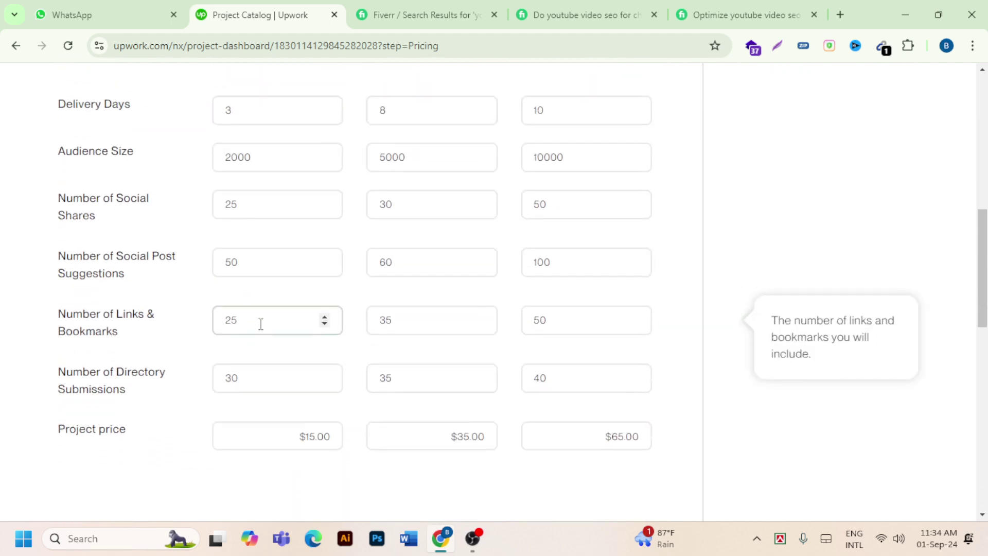
scroll(261, 324, "down", 1)
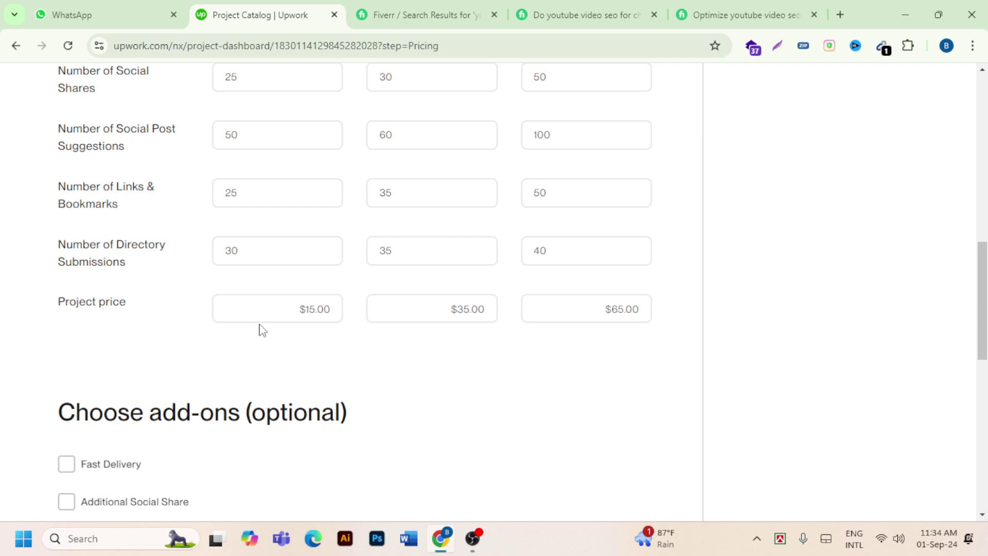
scroll(261, 330, "down", 4)
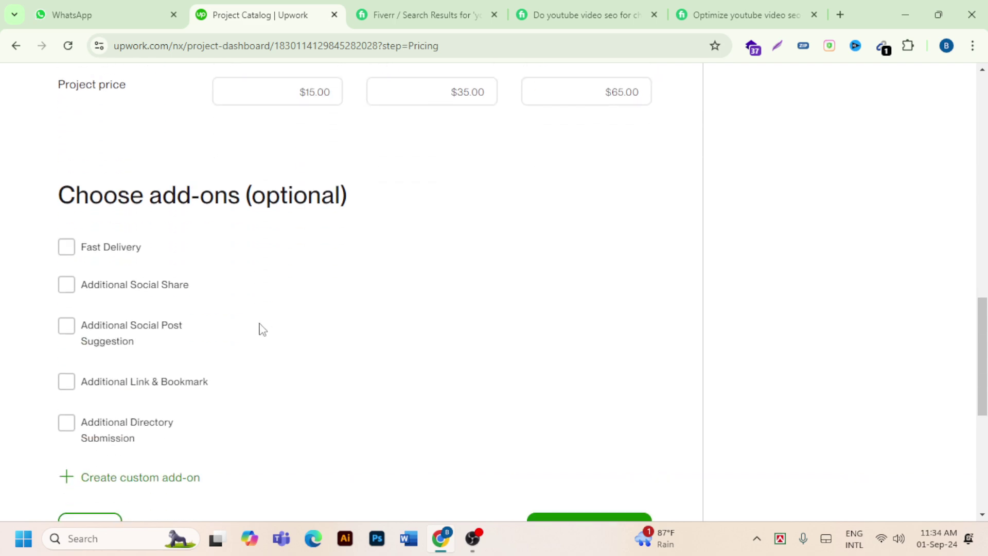
scroll(262, 329, "down", 3)
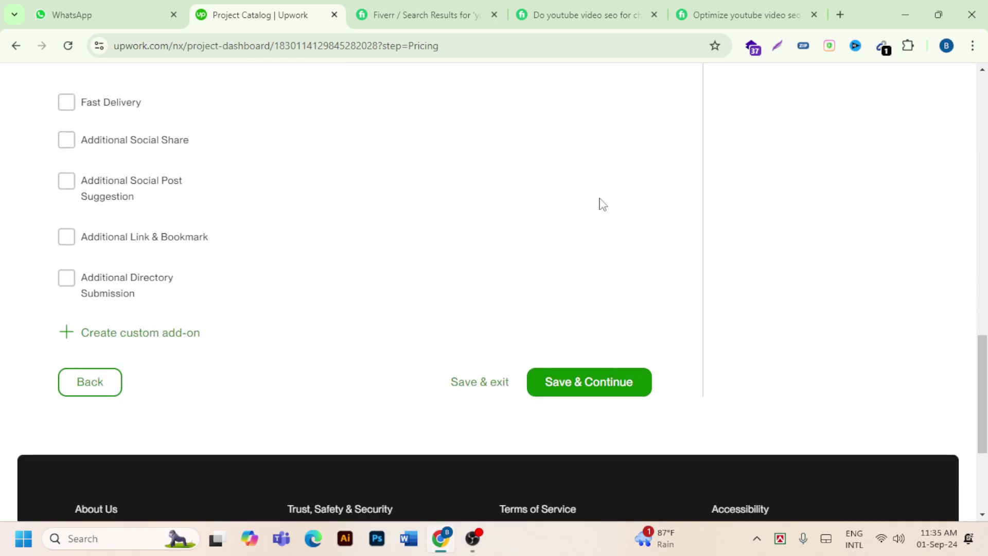
scroll(203, 213, "up", 20)
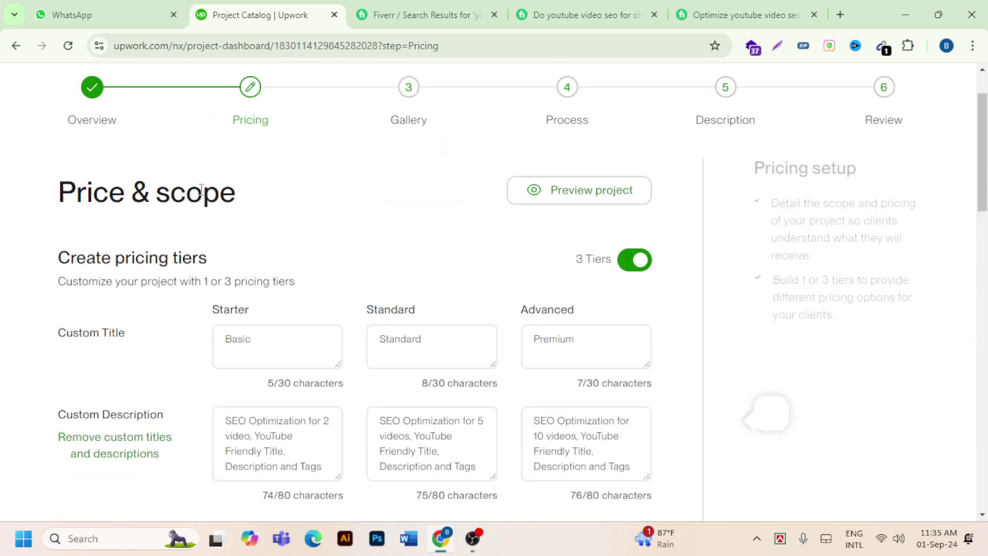
scroll(379, 148, "down", 15)
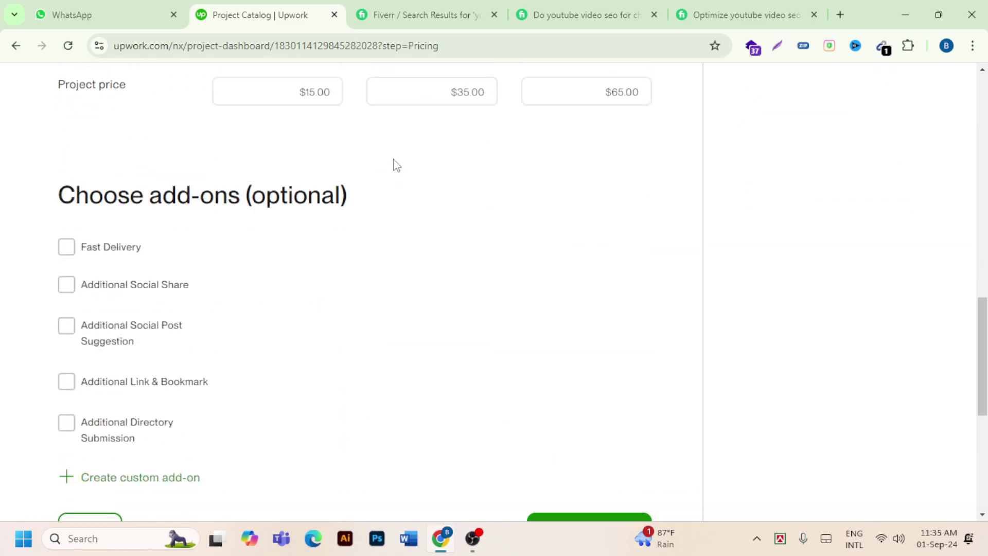
- Save the pricing, continue to the project gallery and review its image, video and sample document requirements
left_click(600, 460)
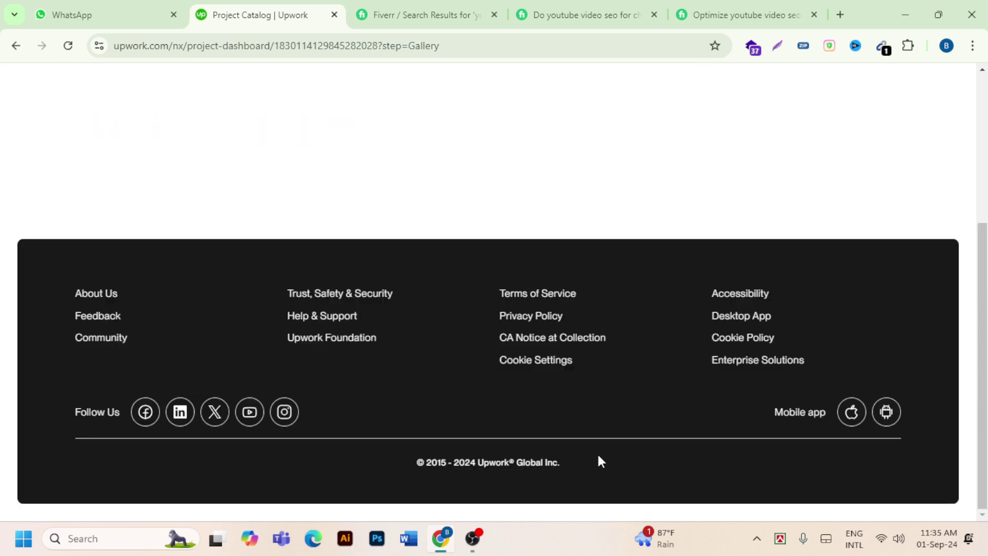
scroll(444, 360, "up", 12)
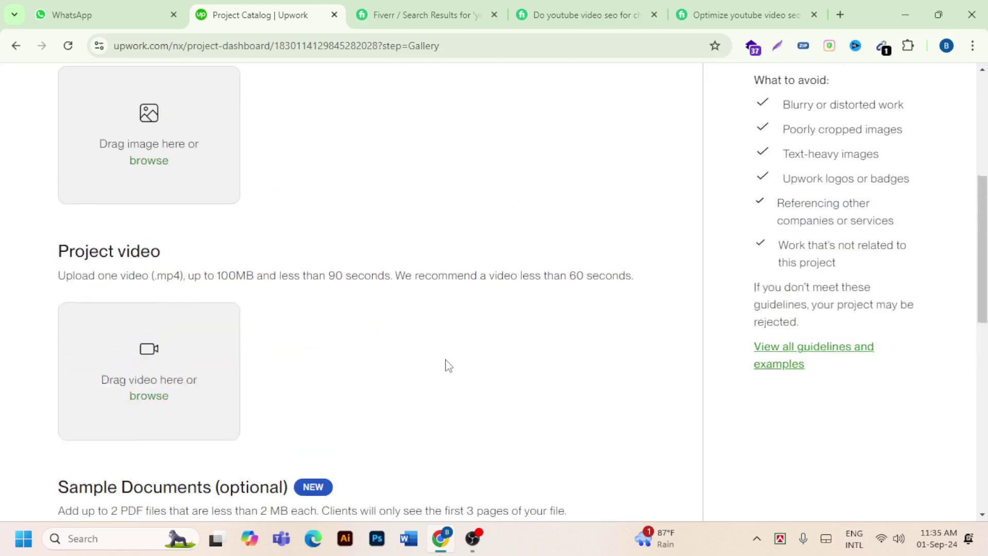
scroll(448, 365, "up", 3)
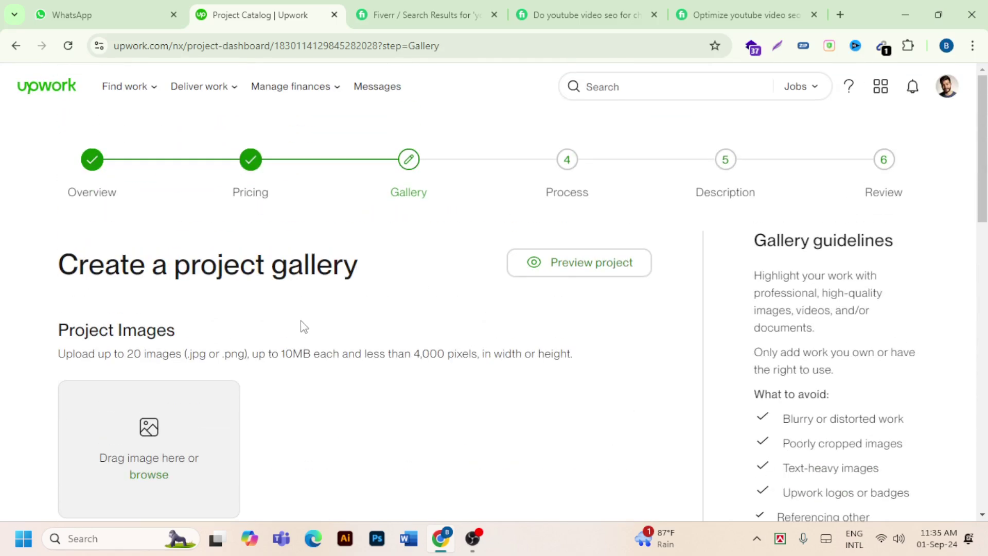
scroll(128, 311, "down", 3)
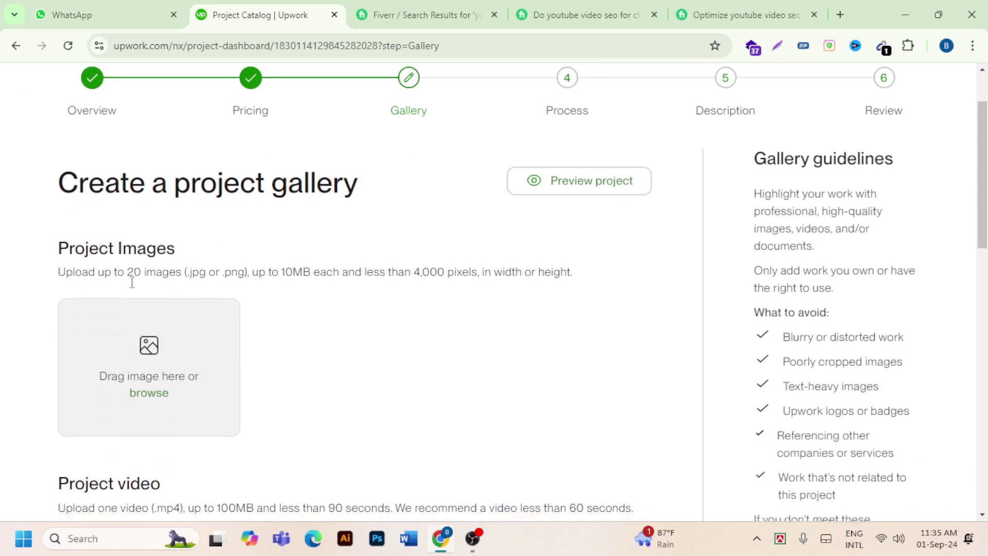
scroll(179, 221, "down", 7)
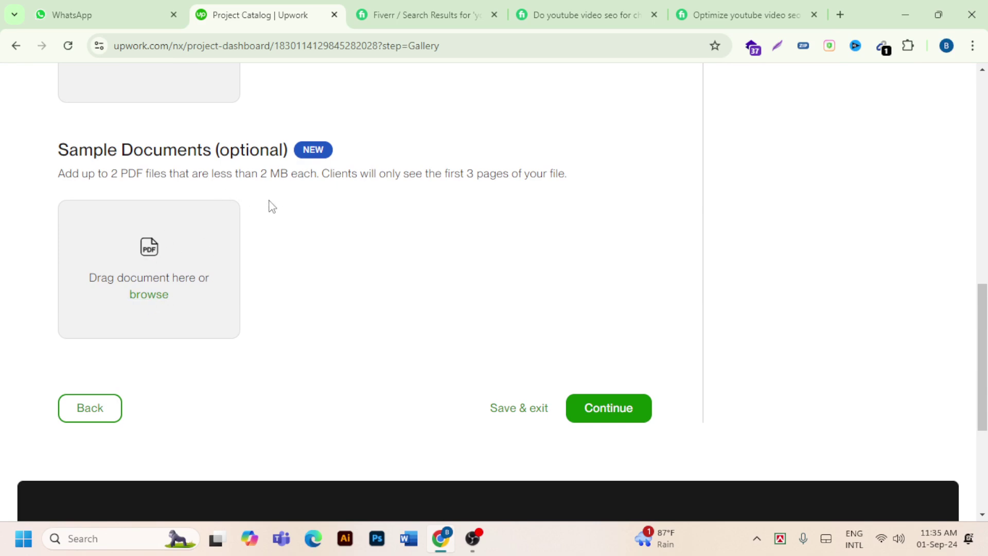
scroll(239, 206, "up", 8)
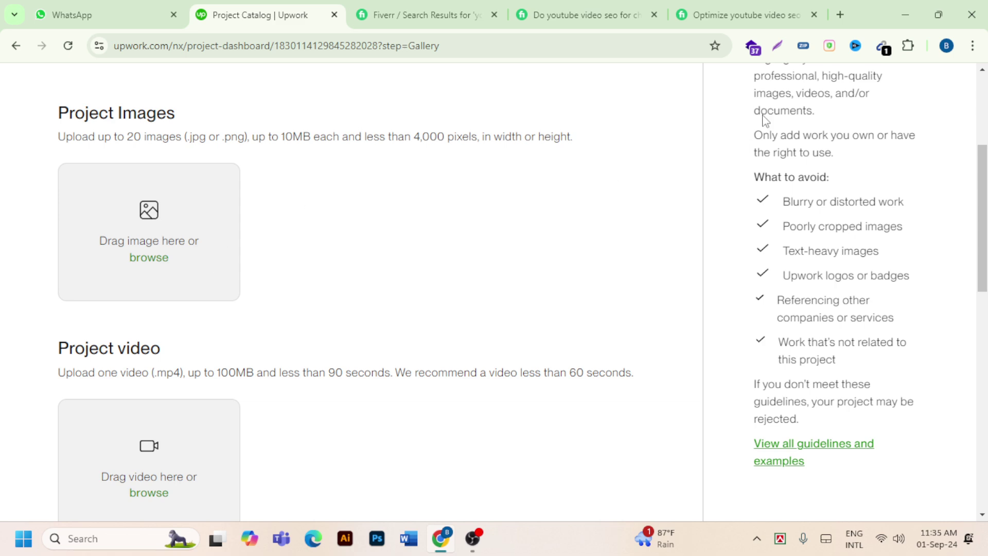
- Search Google in a new browser tab for "upwork project image size"
left_click(842, 17)
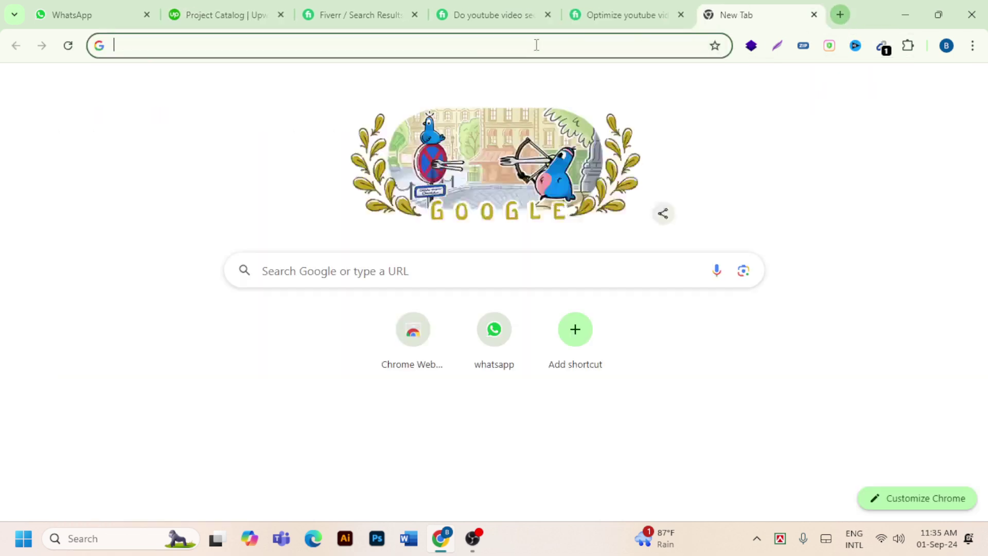
left_click(511, 45)
type("upwo")
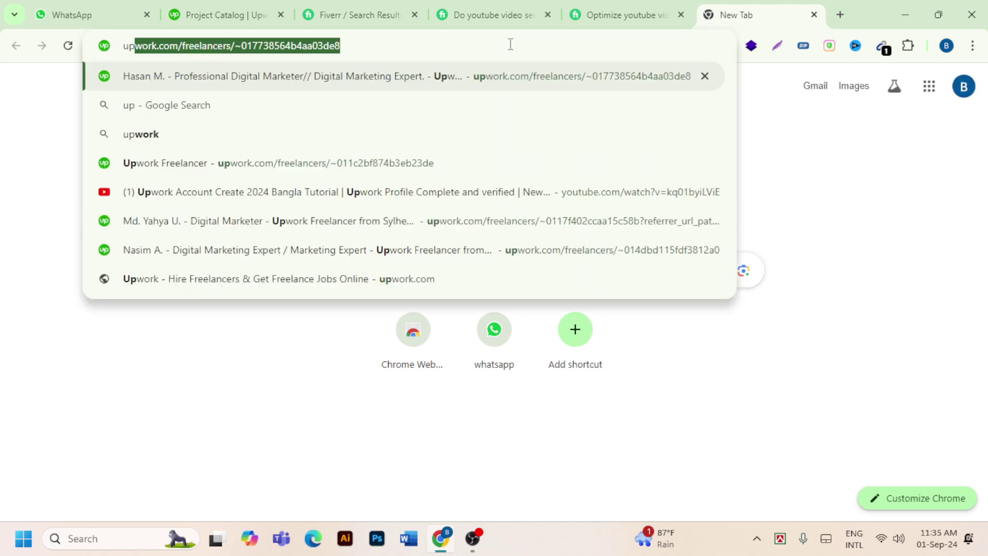
type("rk")
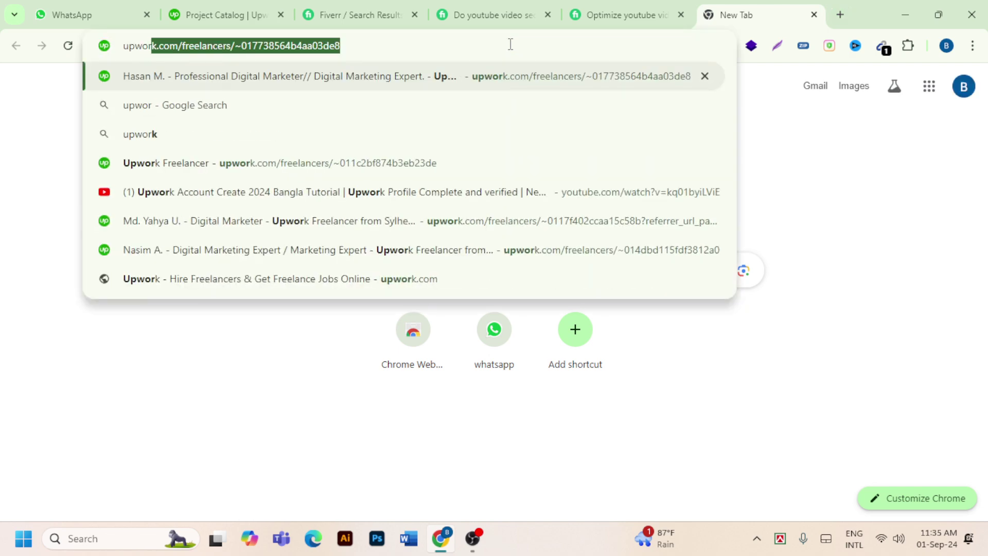
key("Delete")
type("pr")
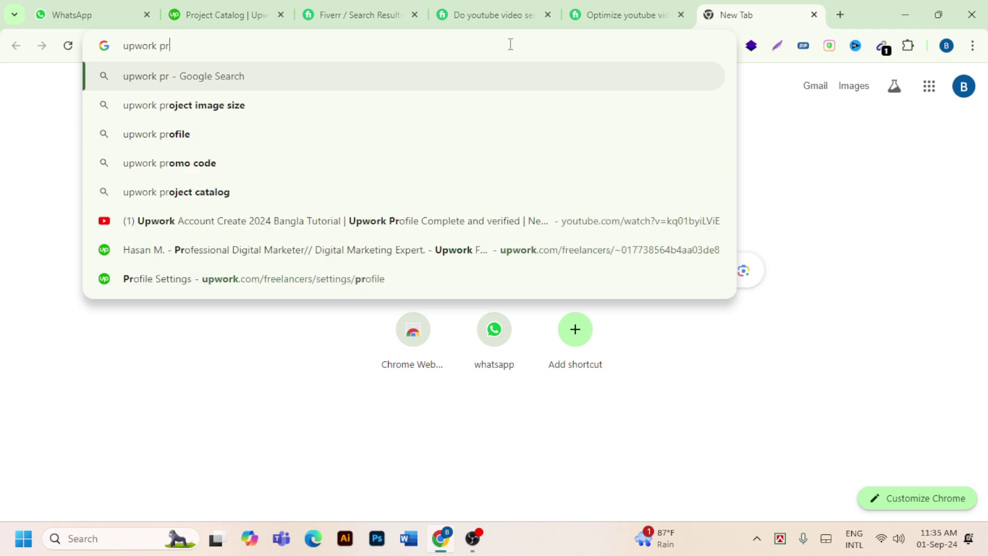
type("oject")
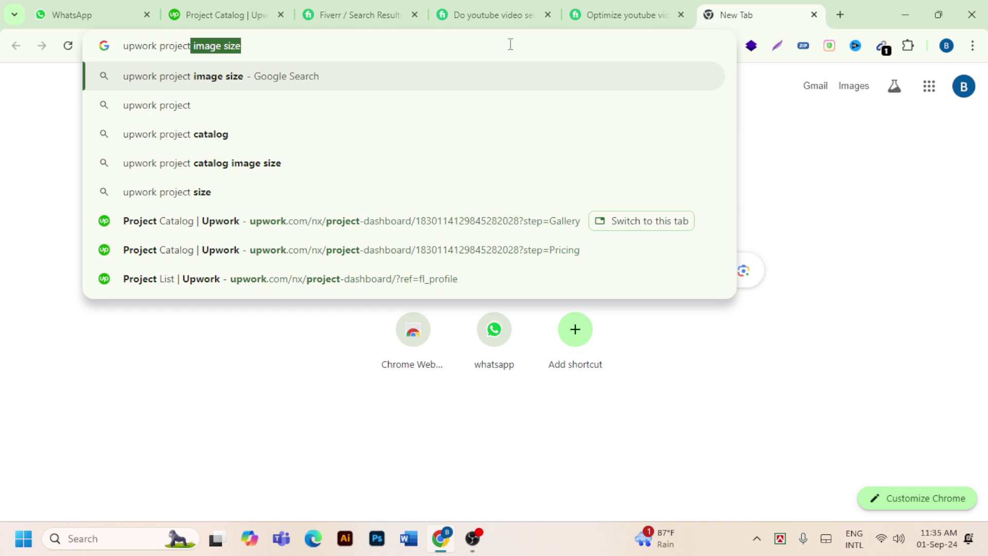
left_click(262, 84)
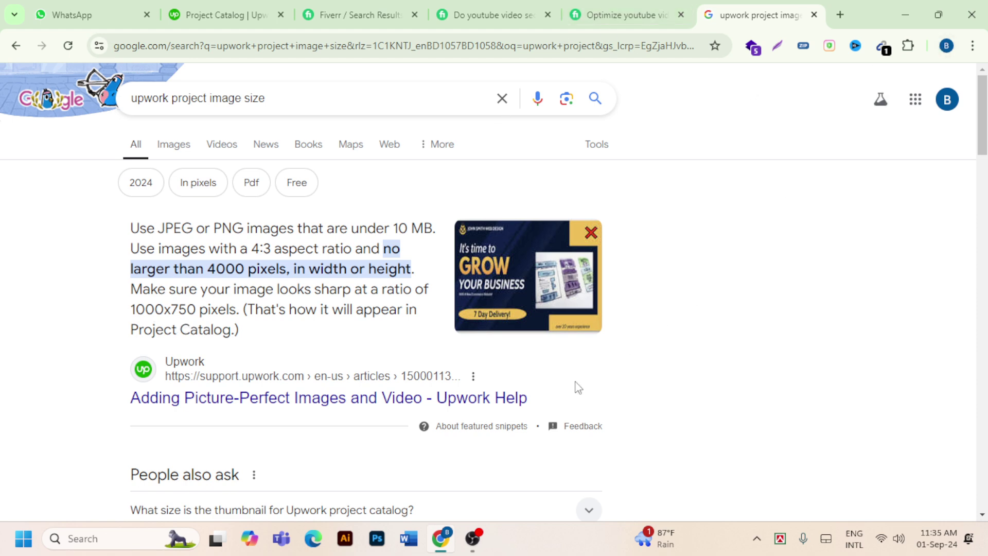
- Switch to the browser profile that holds the Canva bookmark and open the Canva home page there
left_click(947, 45)
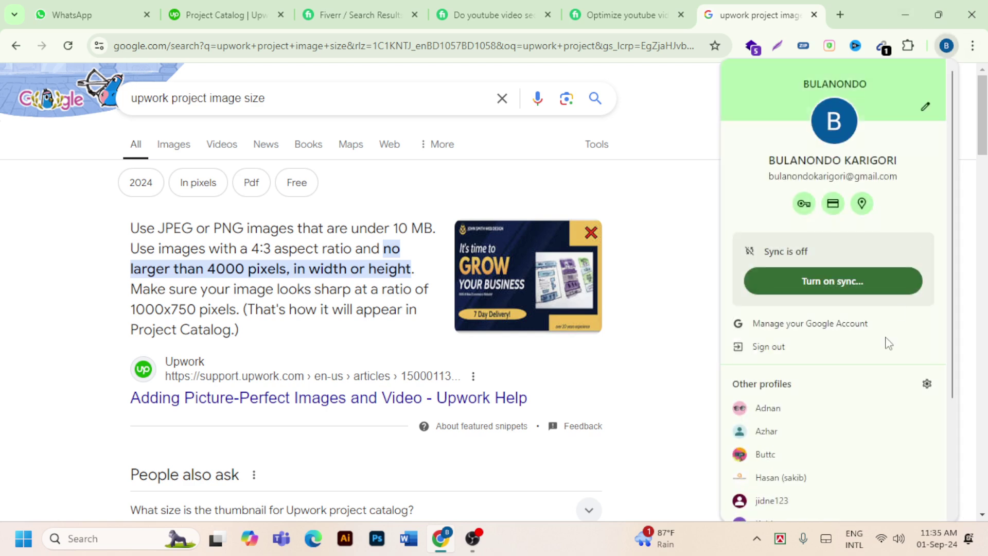
scroll(786, 456, "down", 2)
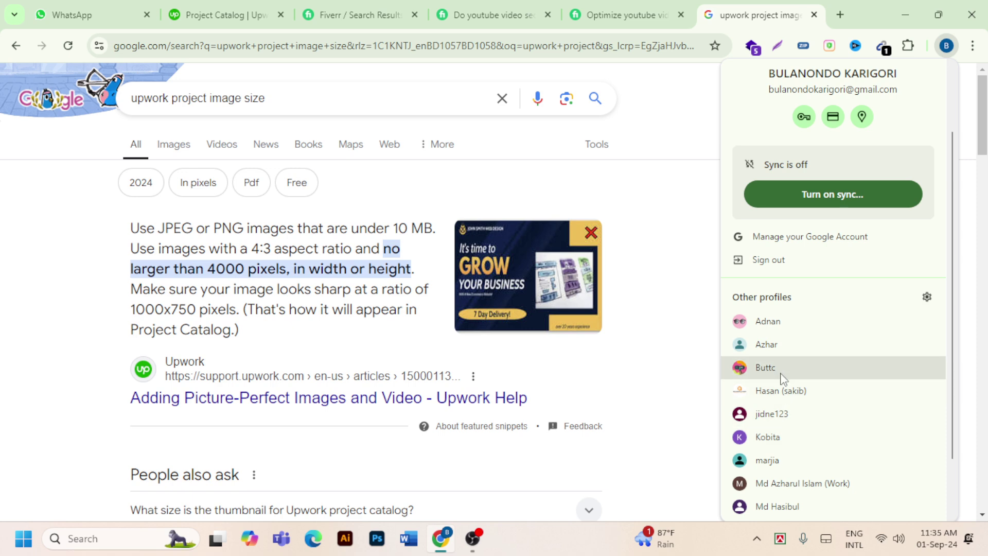
left_click(786, 395)
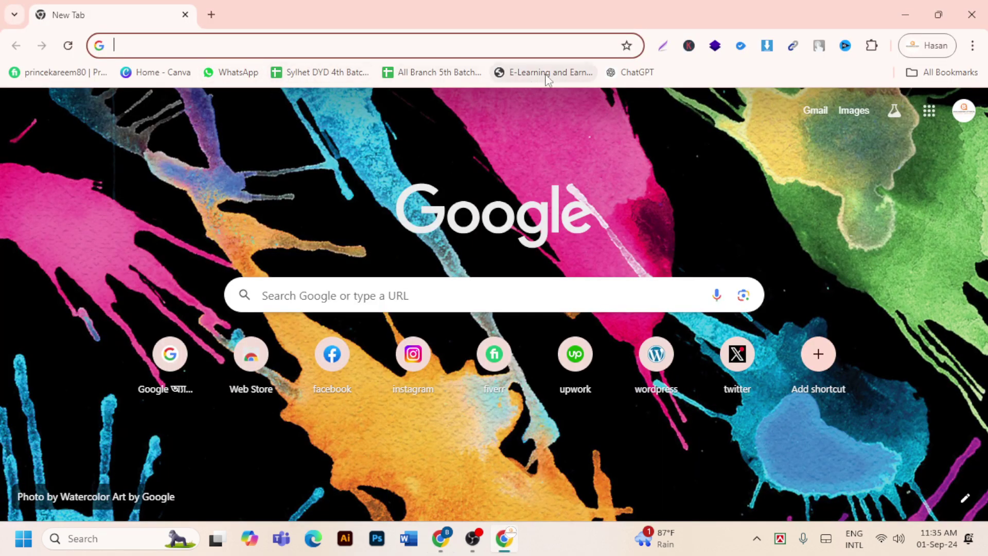
left_click(173, 75)
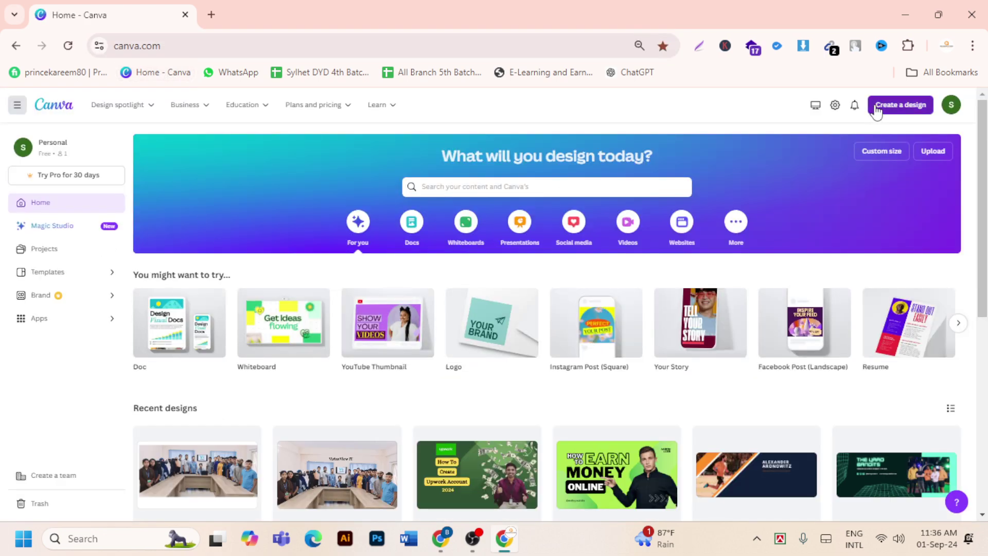
- Create a custom-size Canva design of 1000 × 750 px and dismiss the offer to open it in the desktop app
left_click(882, 106)
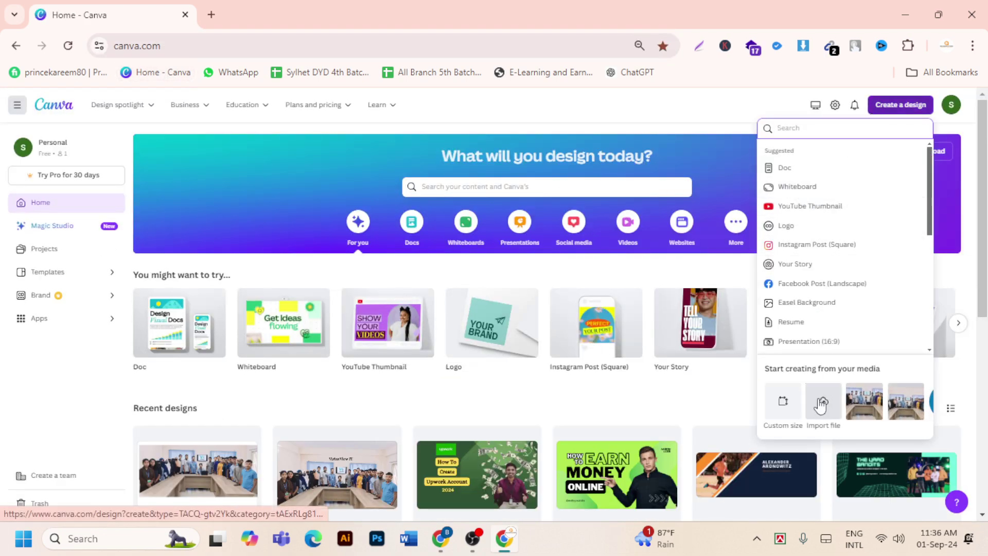
left_click(783, 403)
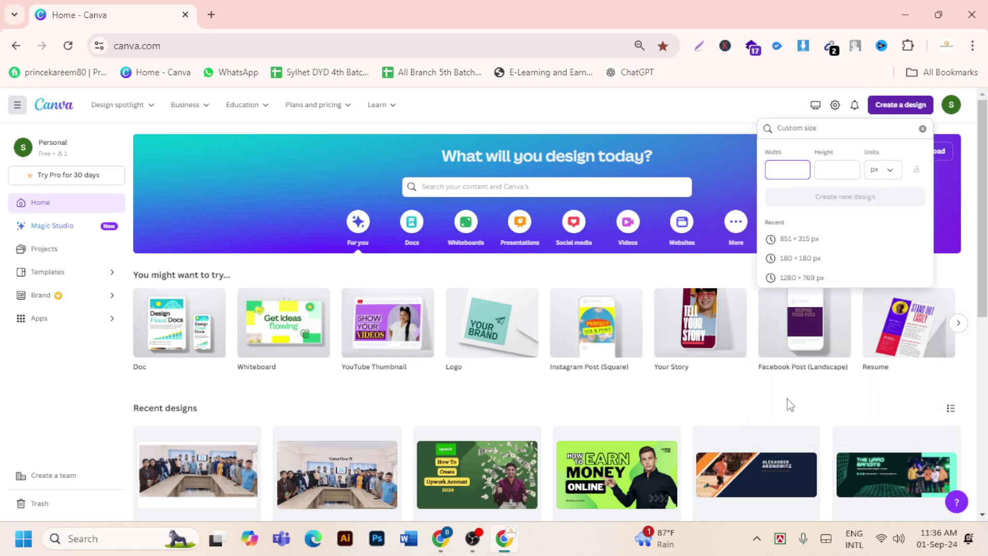
scroll(797, 269, "down", 1)
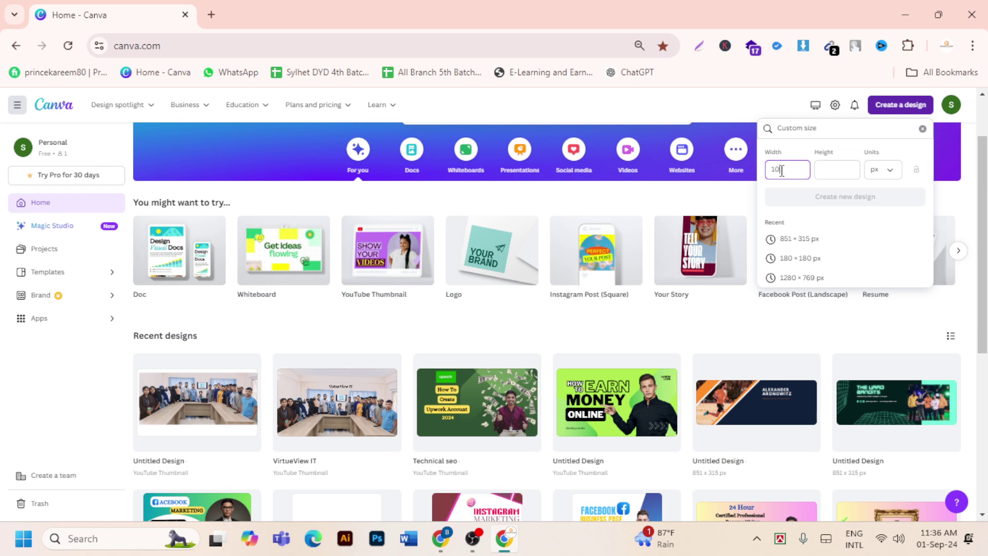
left_click(836, 173)
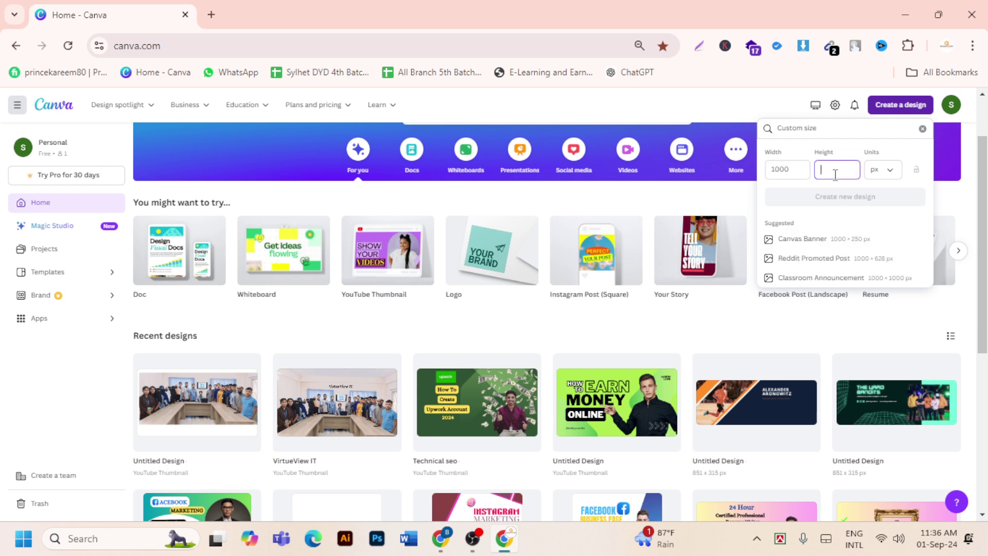
type("750")
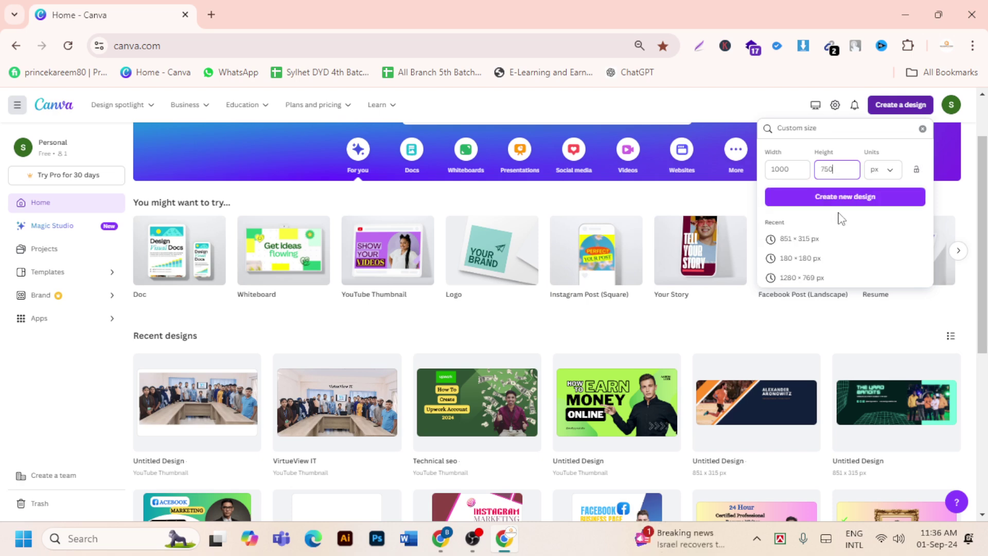
left_click(840, 201)
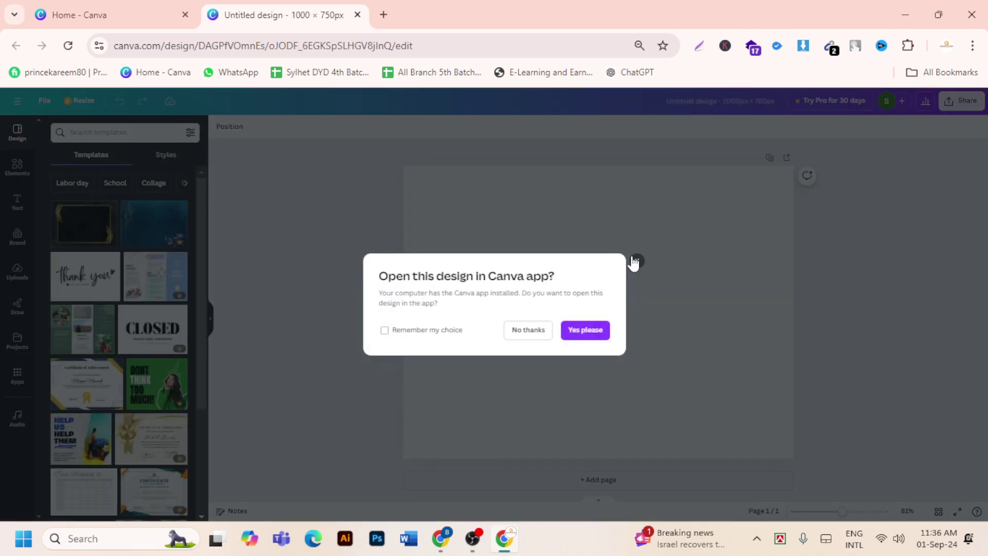
left_click(637, 264)
- Add a heading reading "YOUTUBE" to the blank page
scroll(129, 330, "down", 5)
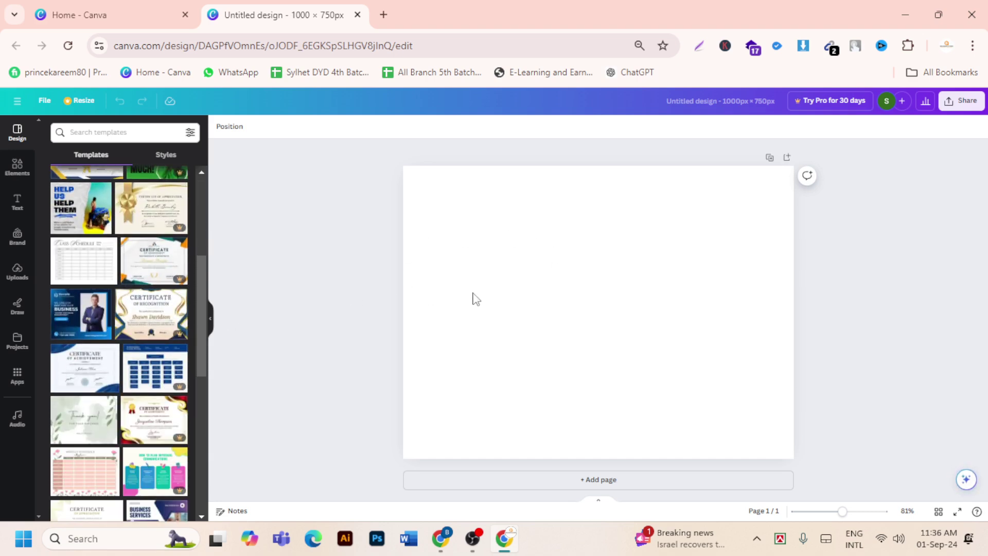
scroll(190, 259, "up", 5)
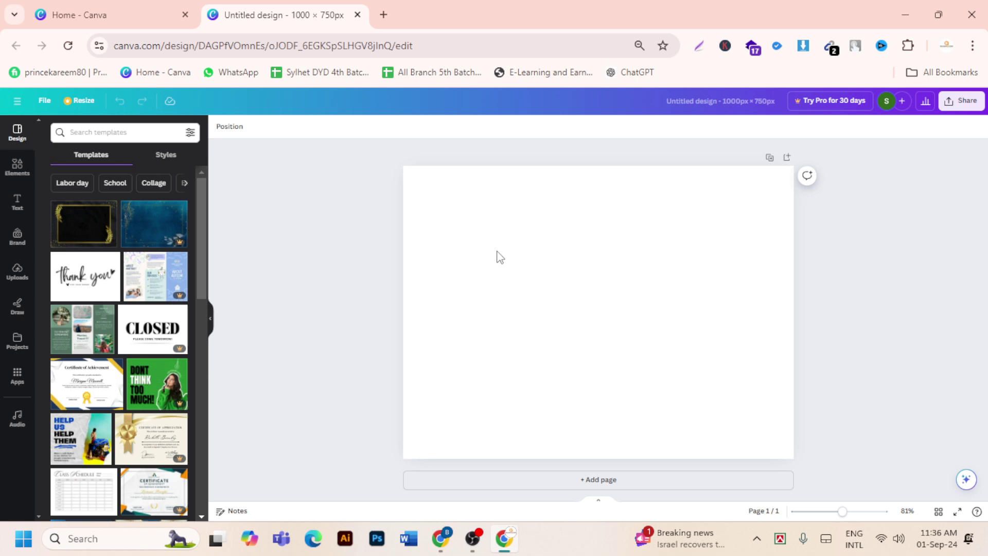
left_click(18, 199)
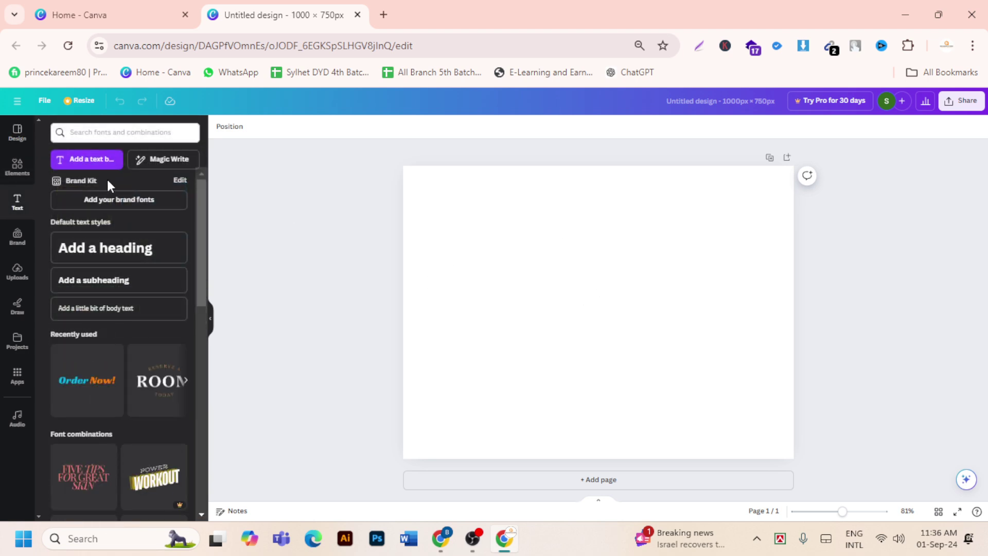
left_click(146, 260)
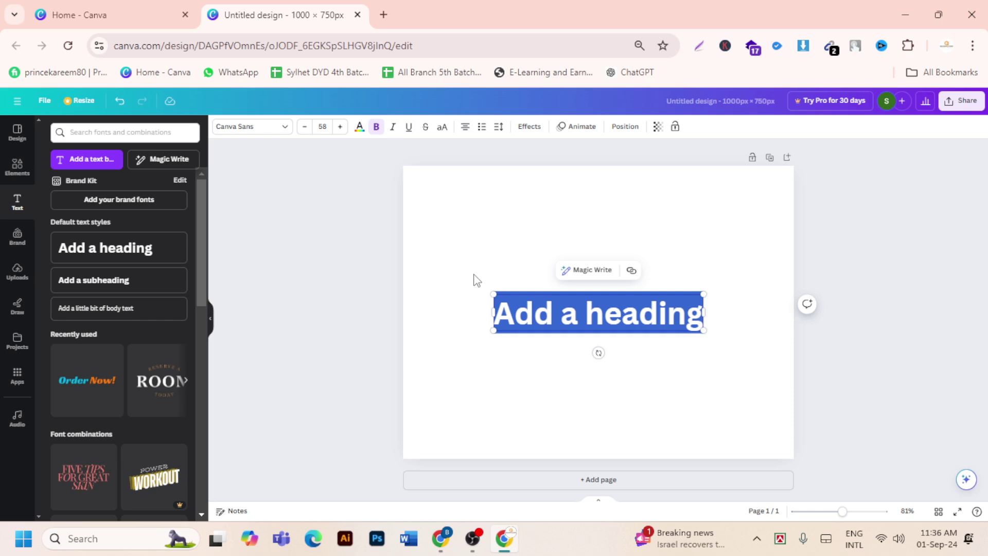
type("T")
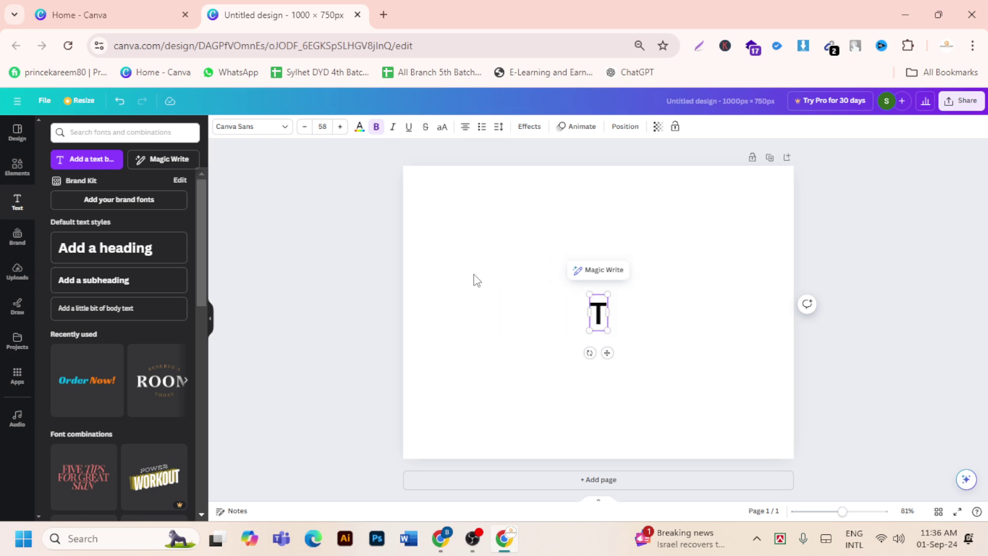
key("BackSpace")
type("YOUT")
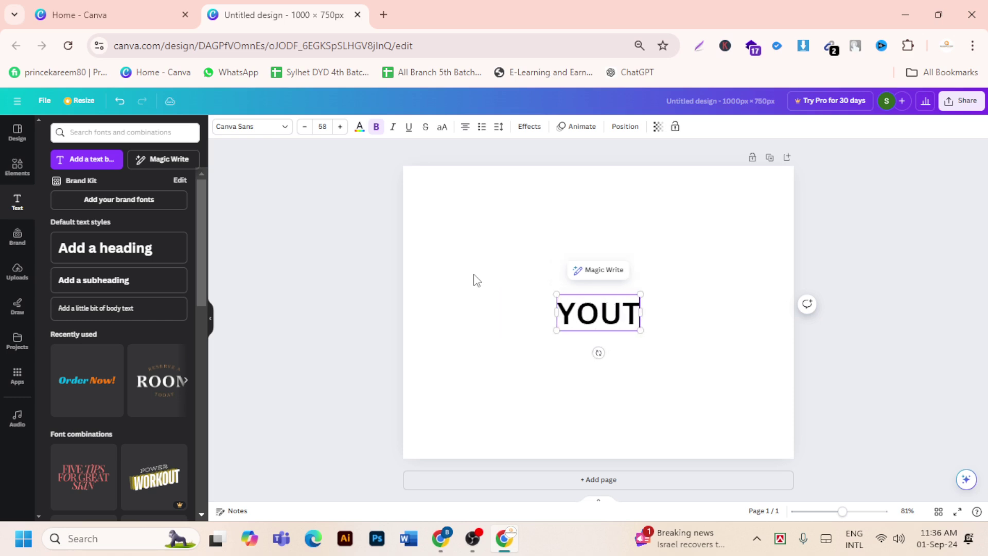
type("UBE")
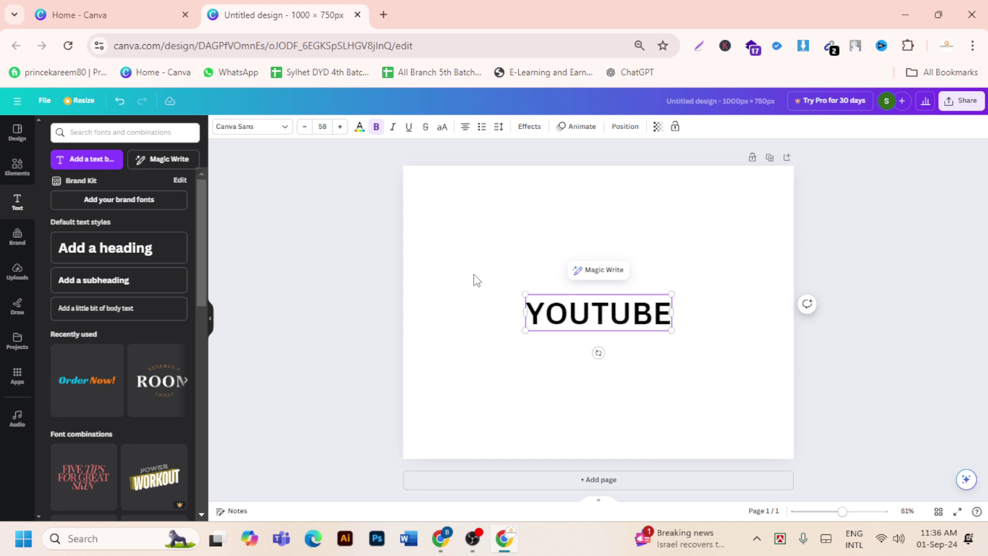
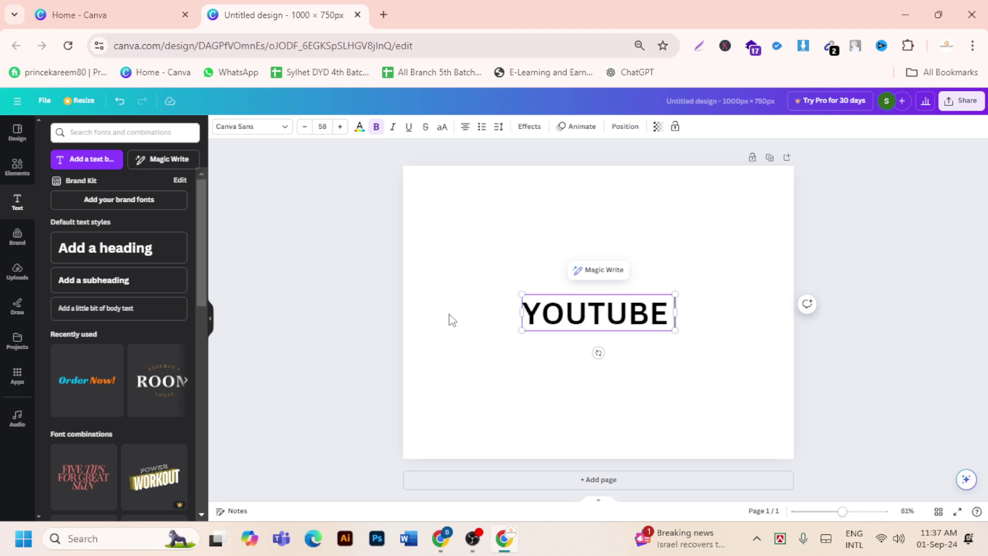
- Extend the heading text to read "GROW YOUR YOUTUBE VIDEO"
left_click(526, 315)
type("G")
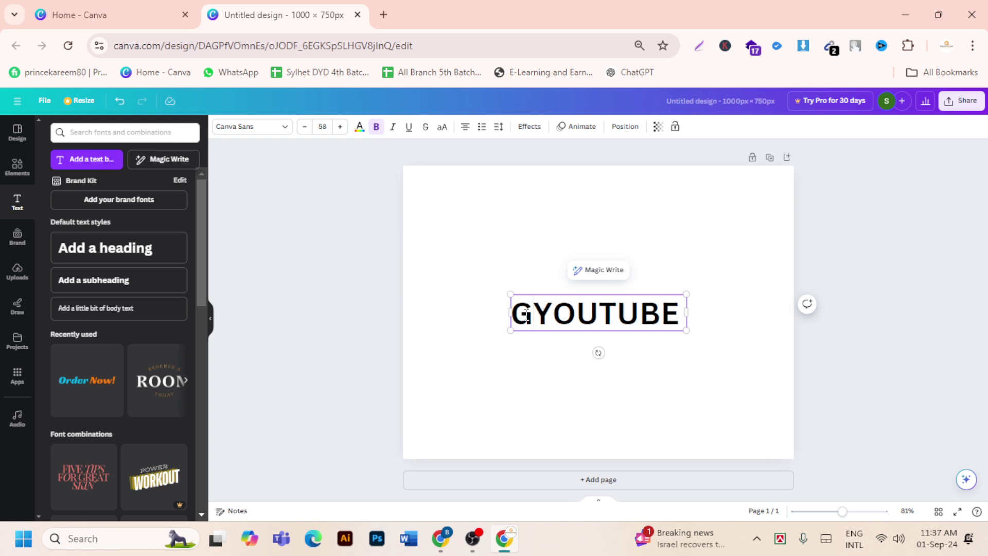
type("ROW ")
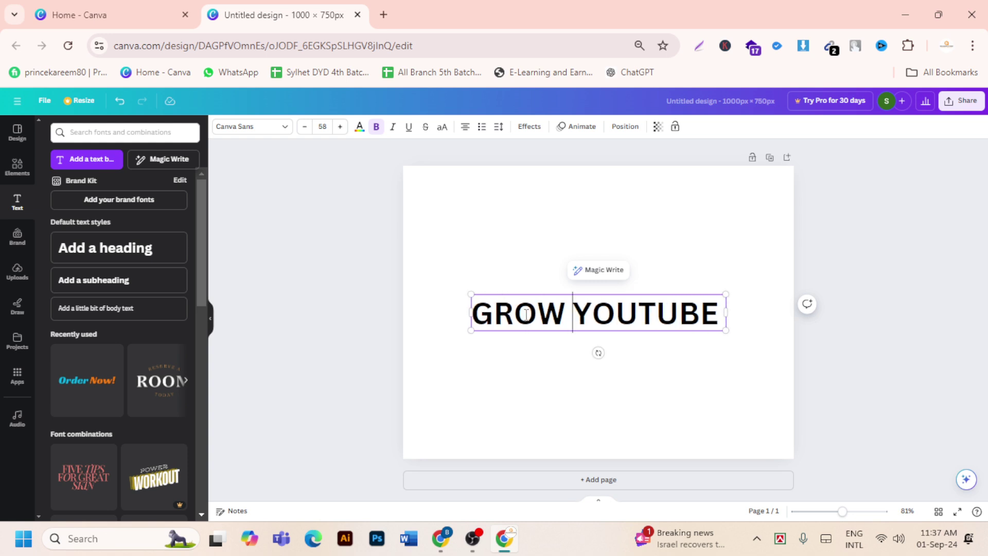
type("y")
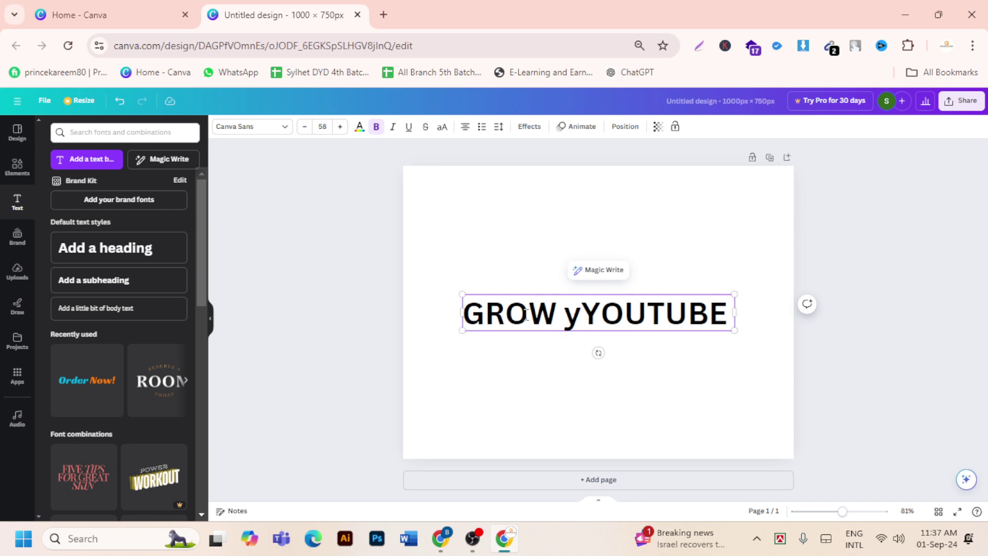
key("BackSpace")
type("Y")
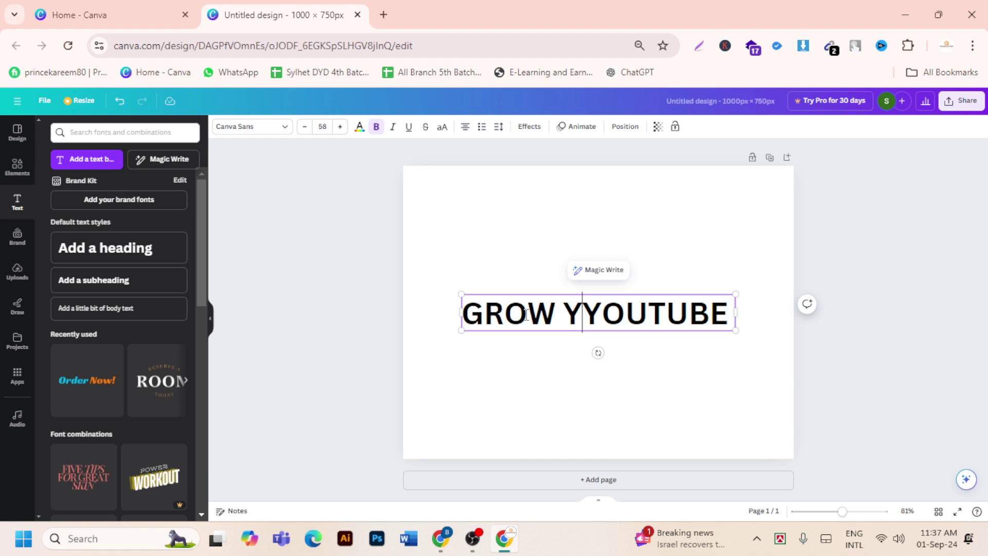
type("OUR")
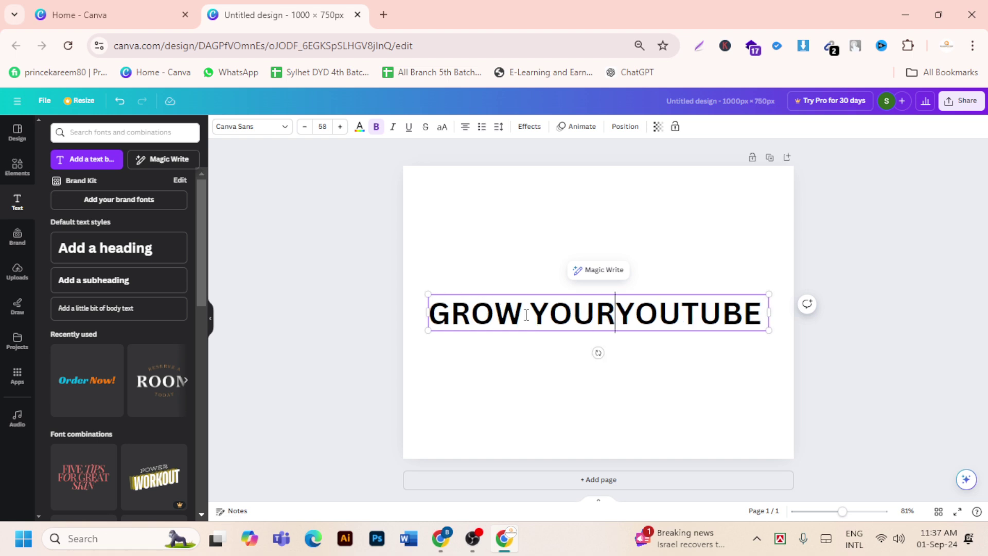
left_click(766, 320)
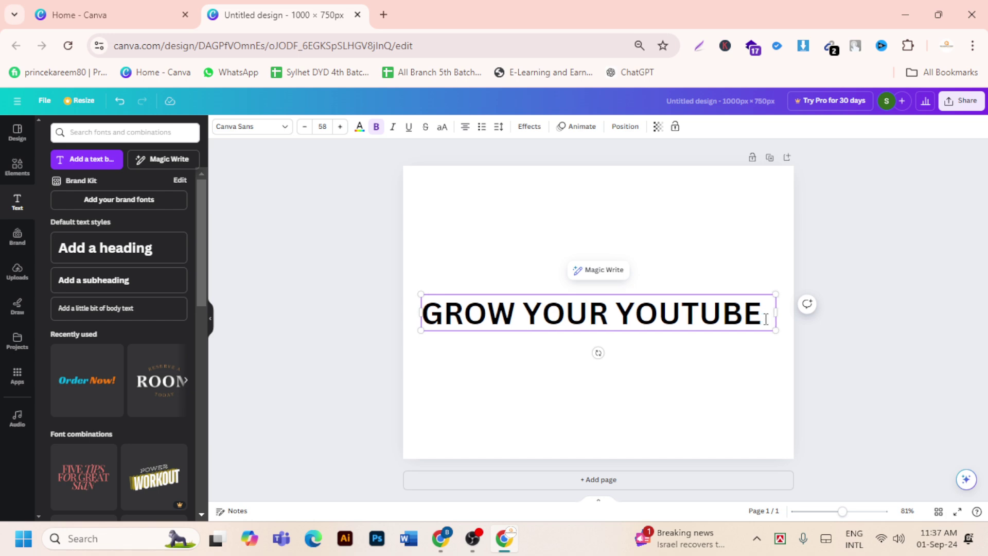
type("V")
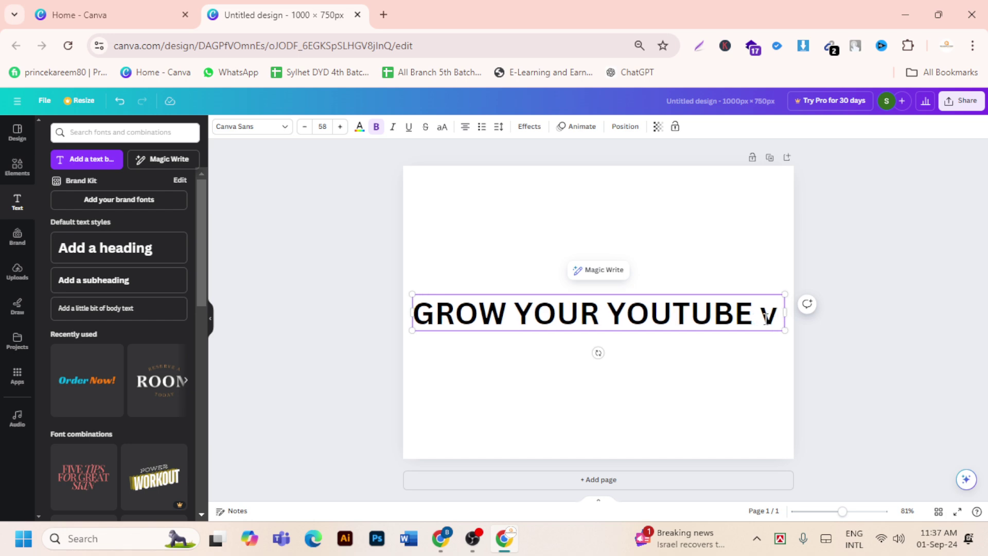
key("BackSpace")
type("VI")
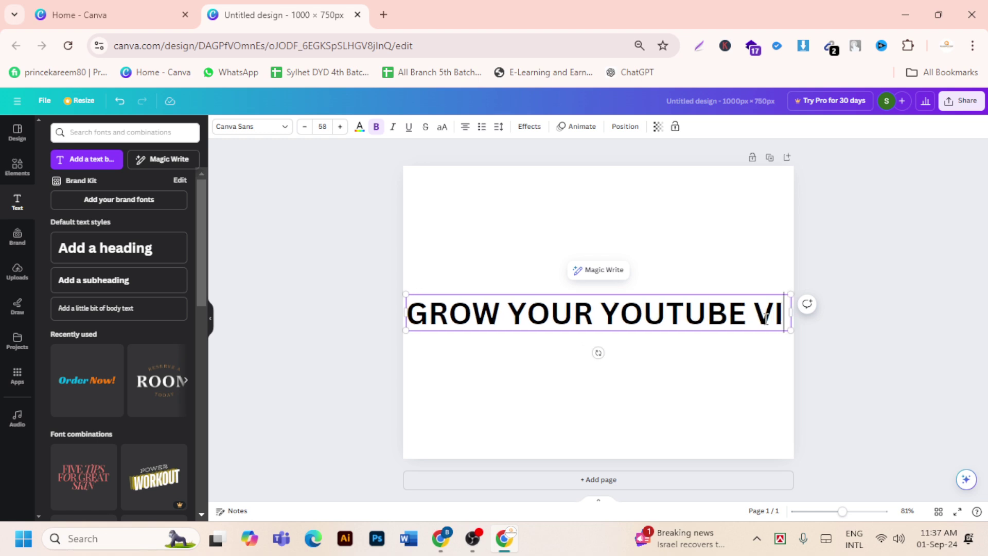
type("DEO")
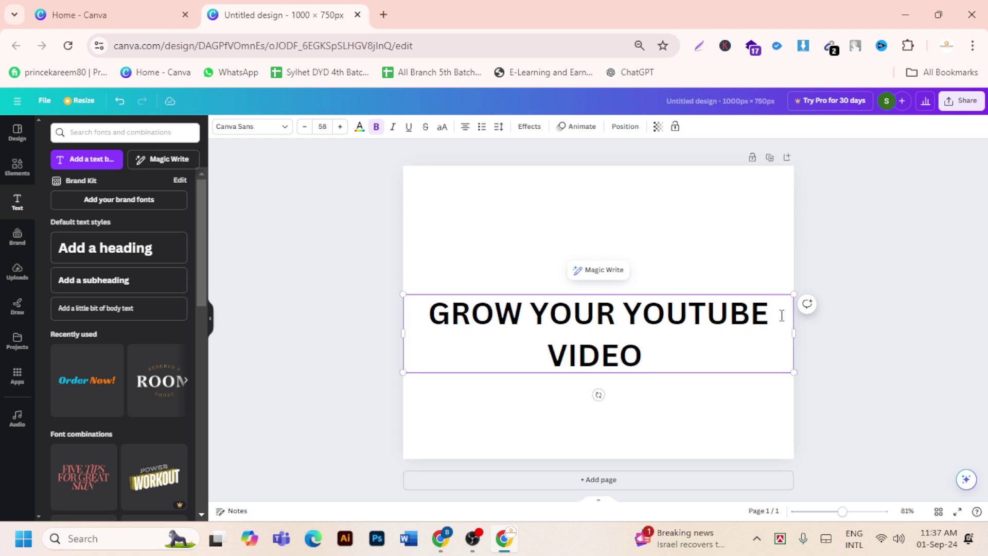
- Change the heading's font to Alice and reduce its size to 43 so it fits on one line
left_click(234, 129)
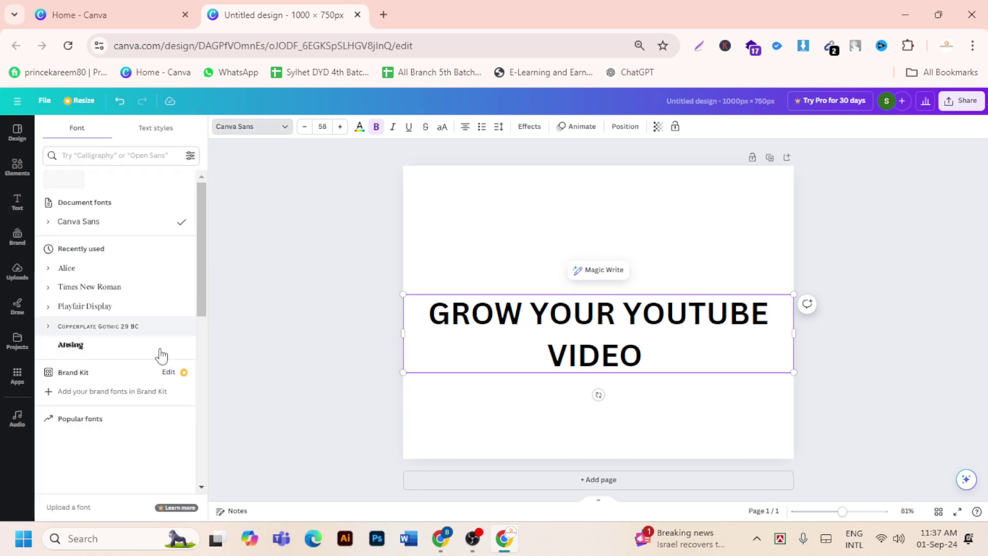
left_click(72, 268)
left_click(308, 129)
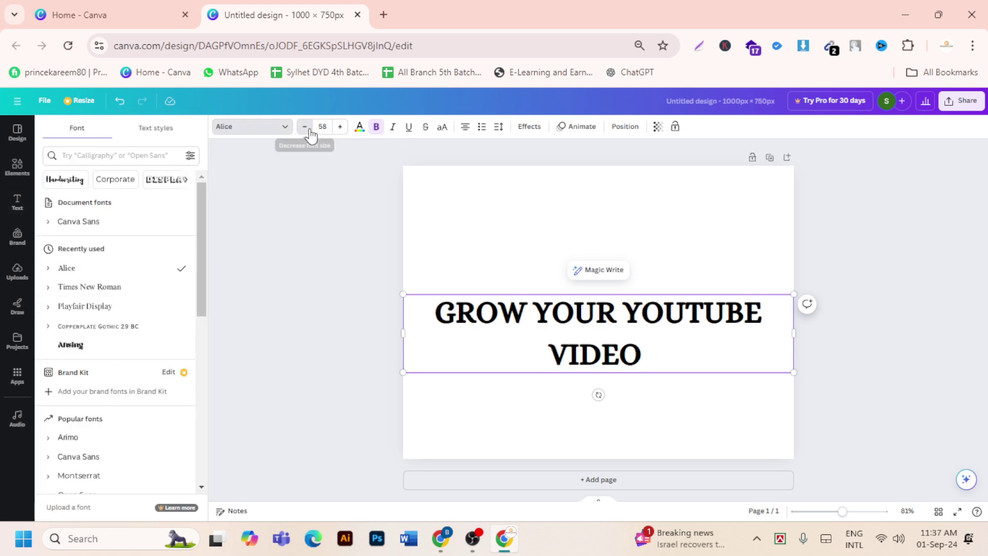
left_click(308, 128)
left_click(308, 129)
left_click(308, 129)
left_click(307, 128)
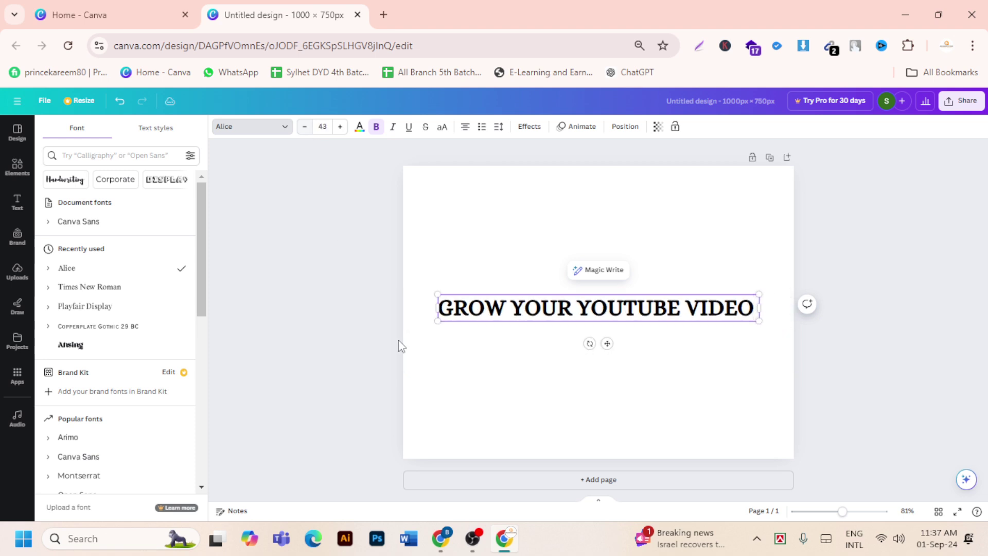
- Move the heading near the page's upper edge and apply the Background text effect to it
left_click(533, 423)
left_click_drag(605, 314, 596, 213)
left_click(547, 304)
left_click(551, 201)
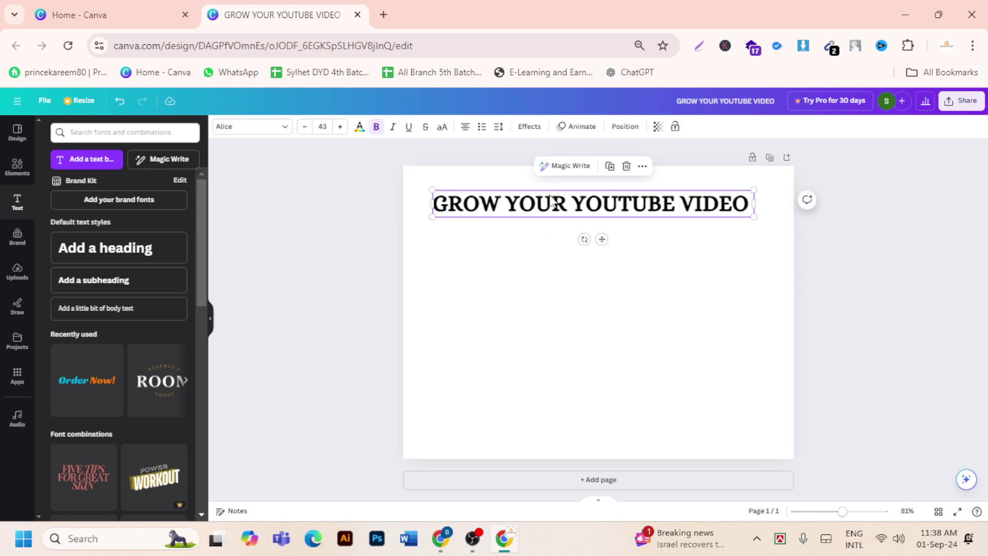
left_click(524, 128)
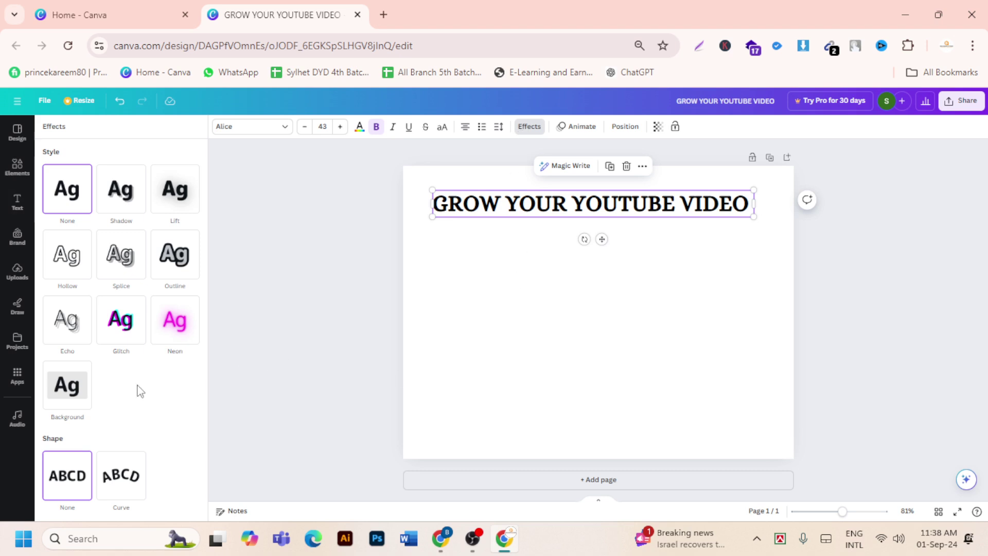
left_click(75, 390)
- Set the page background to the red colour from the Brand Kit palette
left_click(519, 342)
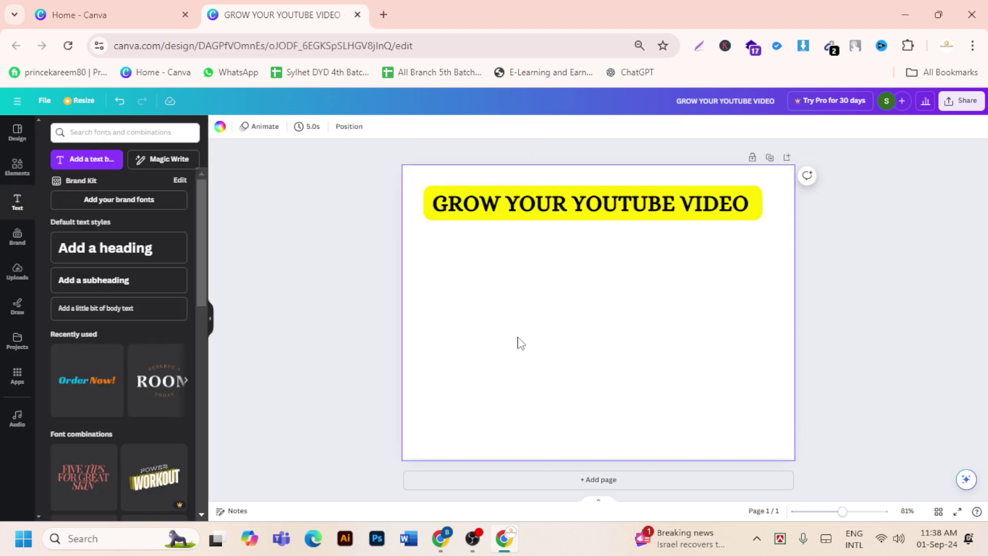
left_click(220, 127)
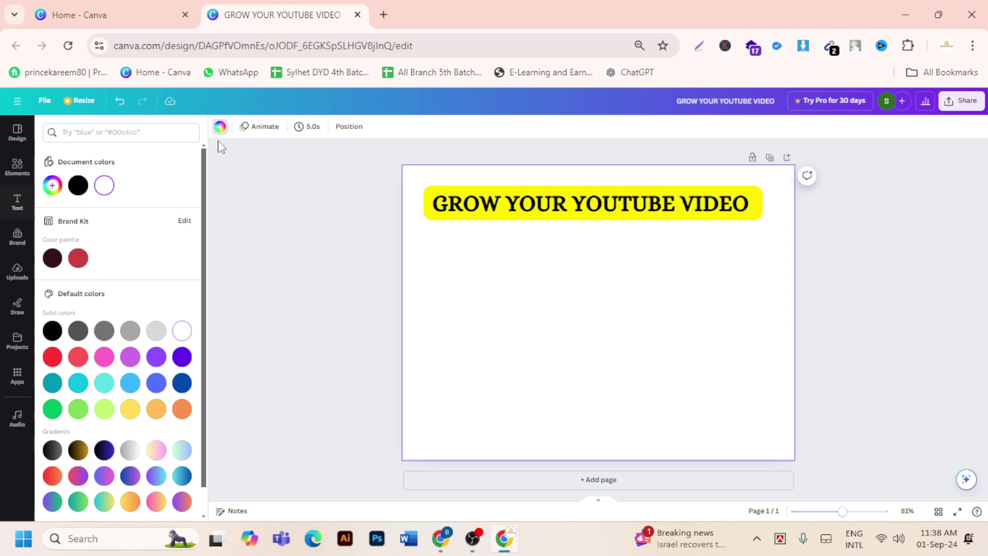
left_click(78, 258)
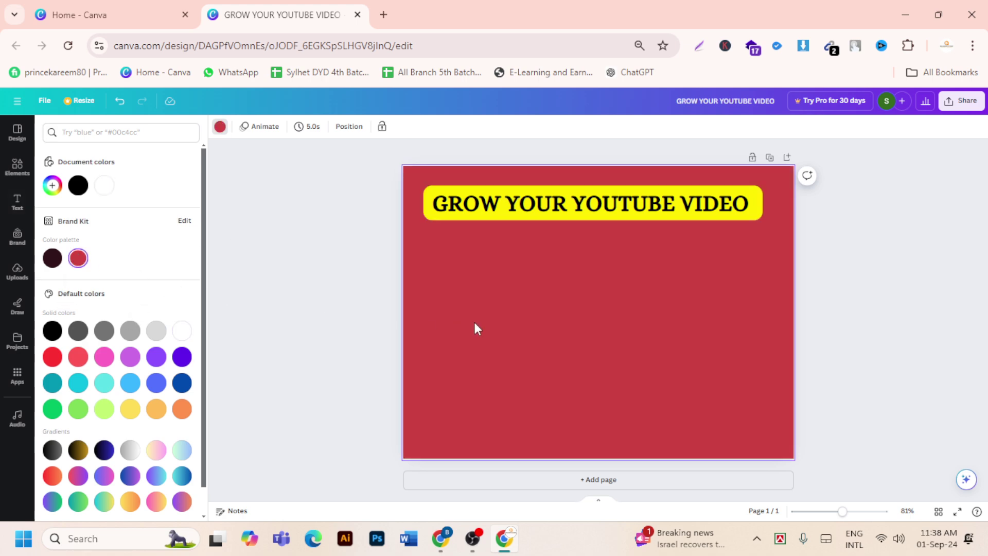
- Nudge the "GROW YOUR YOUTUBE VIDEO" heading slightly to the right and down on the page
left_click(622, 217)
key("Right")
key("Right")
key("Right")
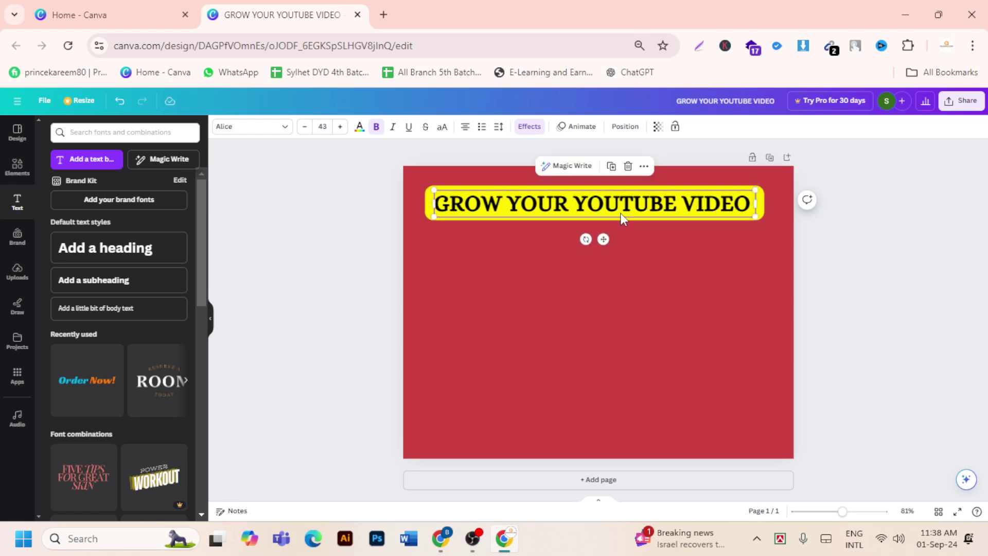
key("Down")
key("Down")
key("Down")
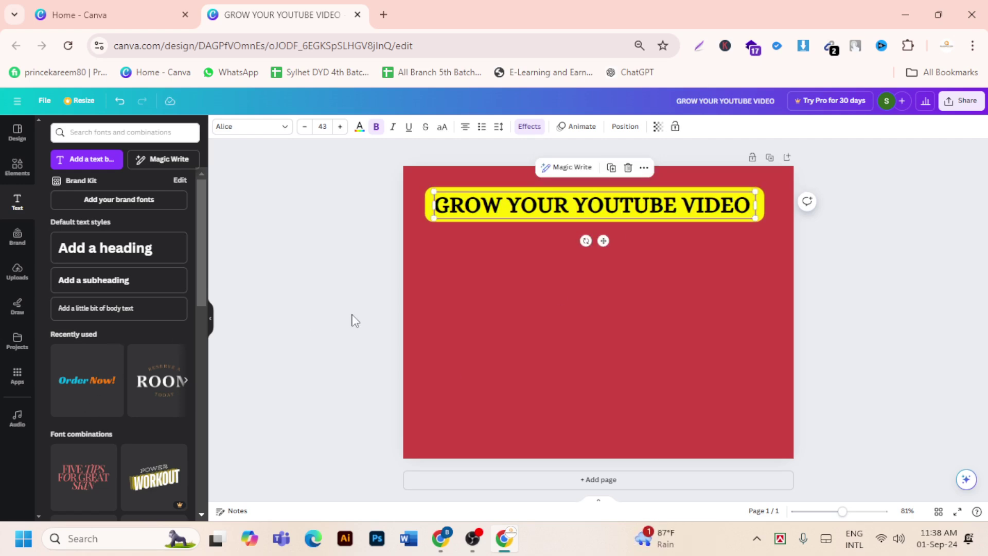
left_click(350, 318)
- Switch to the Fiverr YouTube SEO gig and examine its image for the service lines it lists
left_click(162, 260)
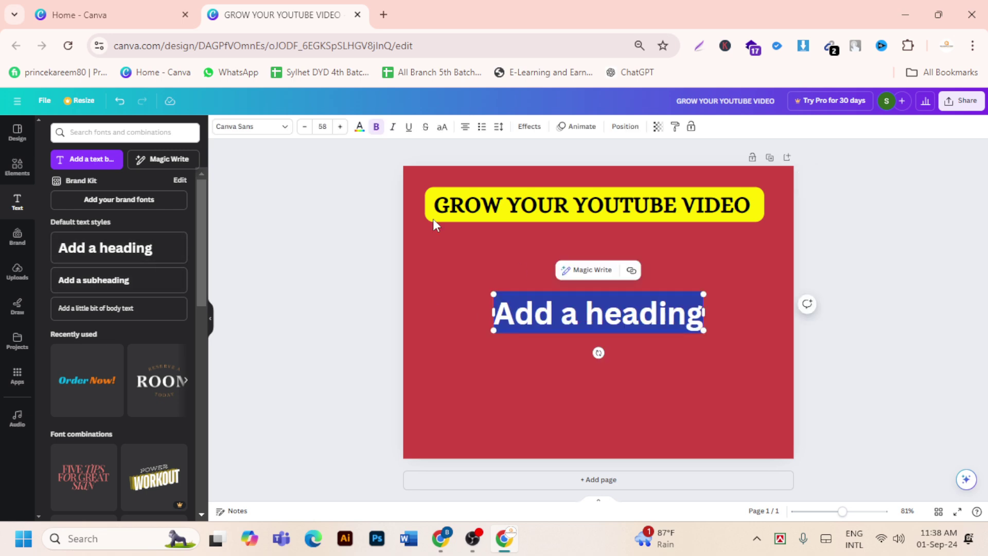
mouse_move(444, 540)
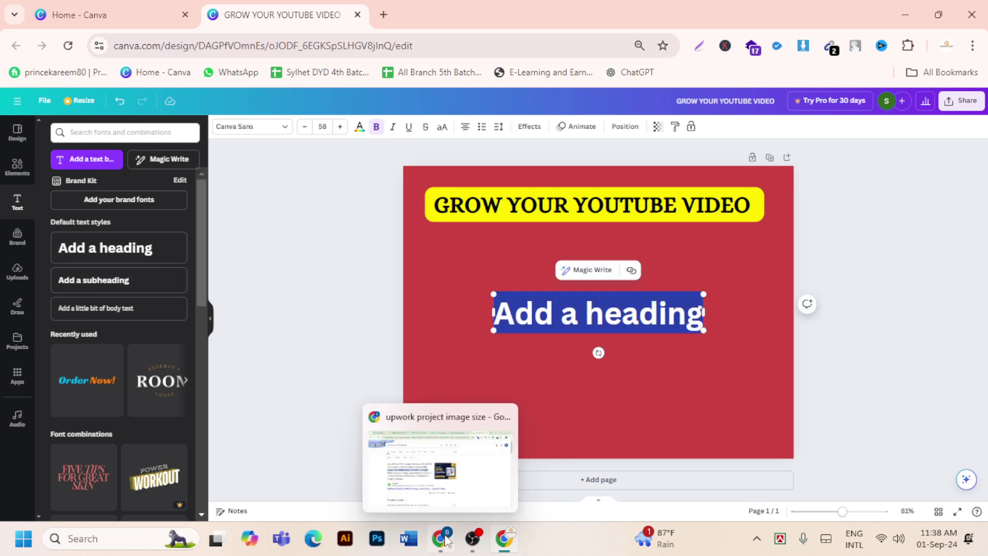
left_click(464, 468)
left_click(613, 16)
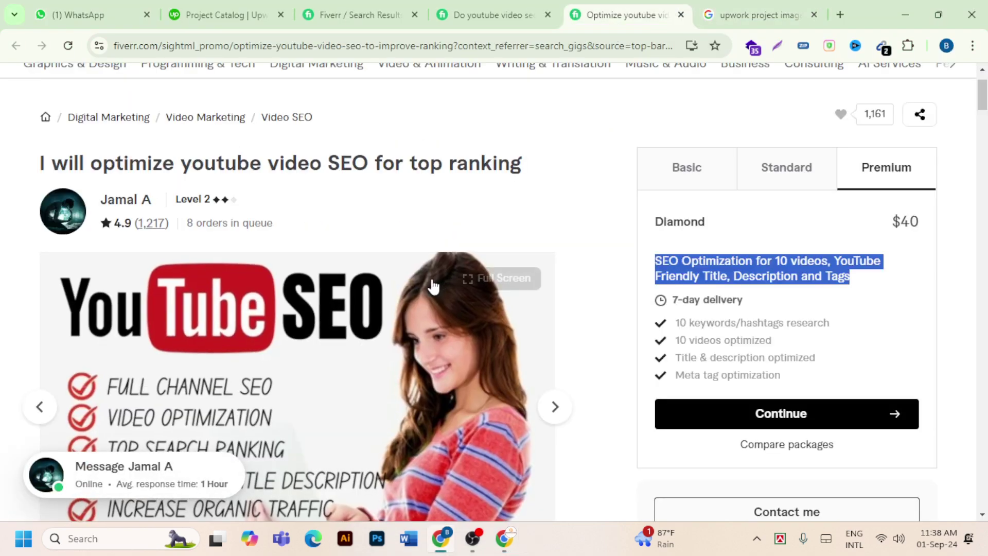
scroll(433, 291, "down", 3)
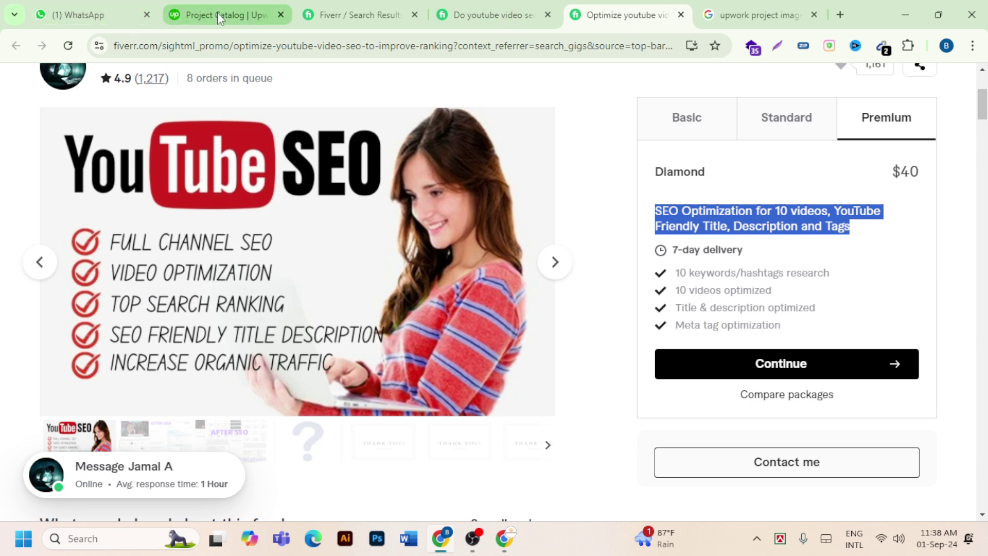
mouse_move(502, 526)
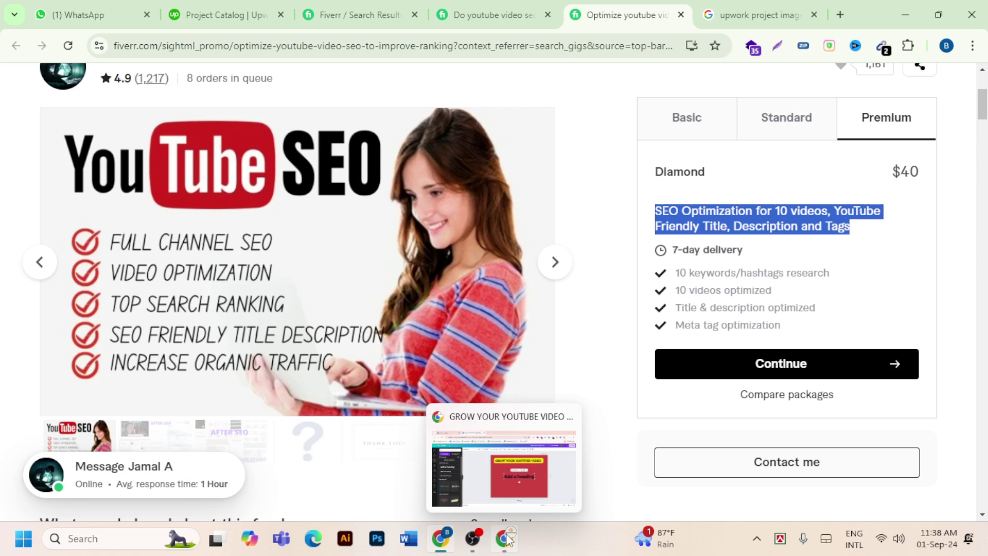
left_click(500, 484)
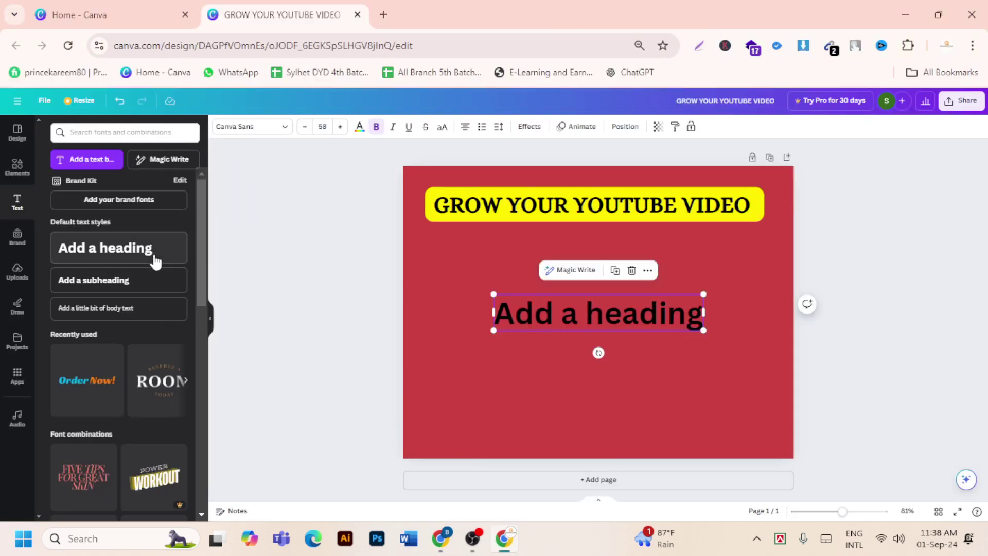
- Delete the placeholder heading from the page and add a new heading reading "Full Channel Seo"
left_click(576, 335)
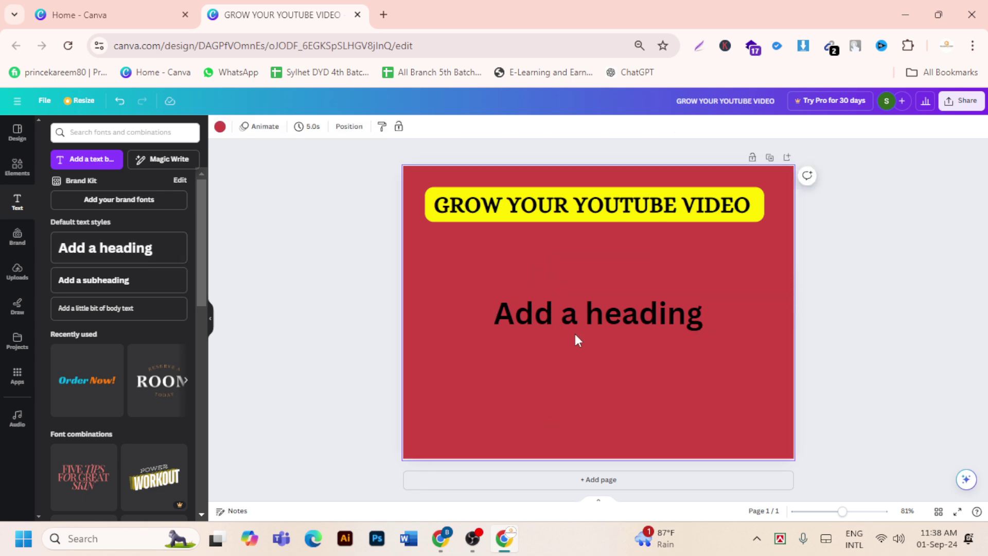
left_click(578, 326)
key("Delete")
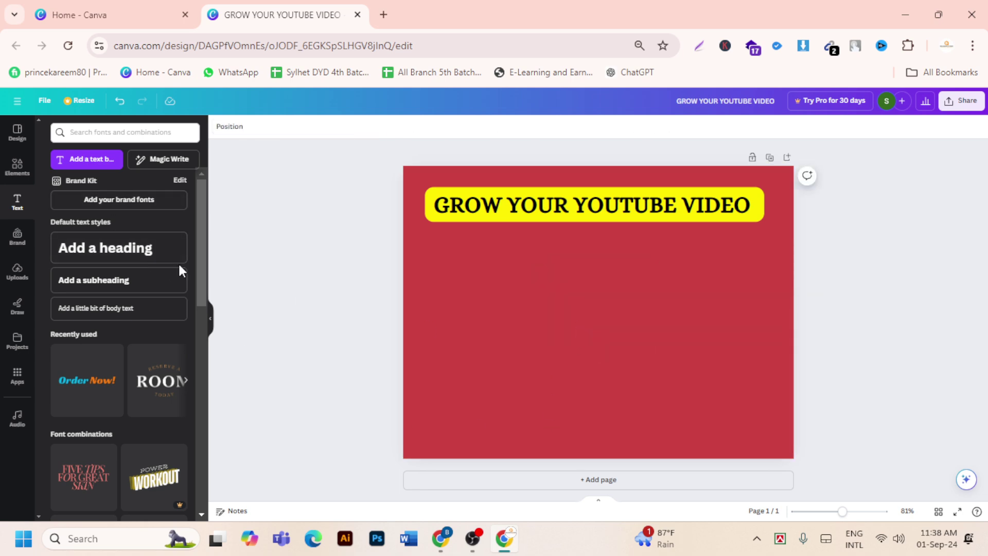
left_click(165, 252)
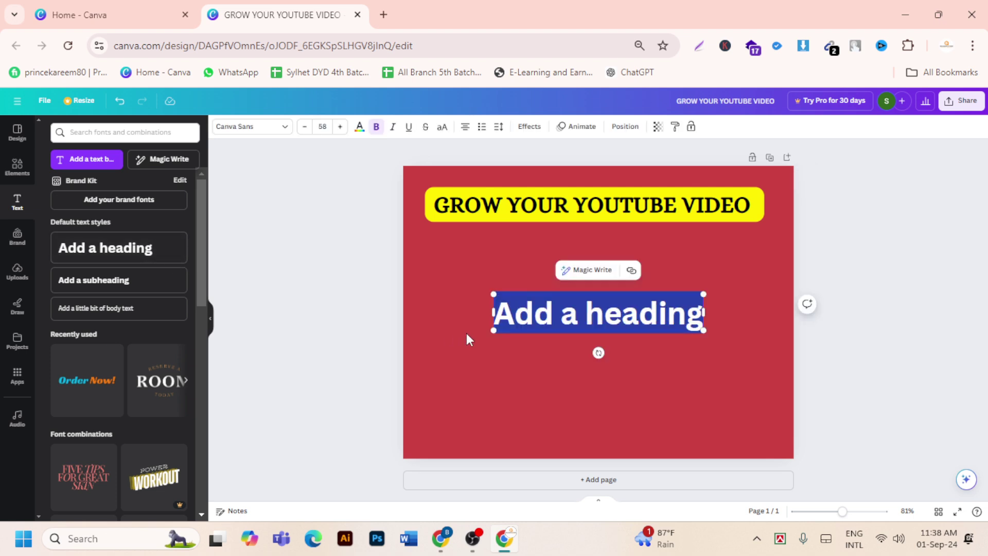
type("Fu")
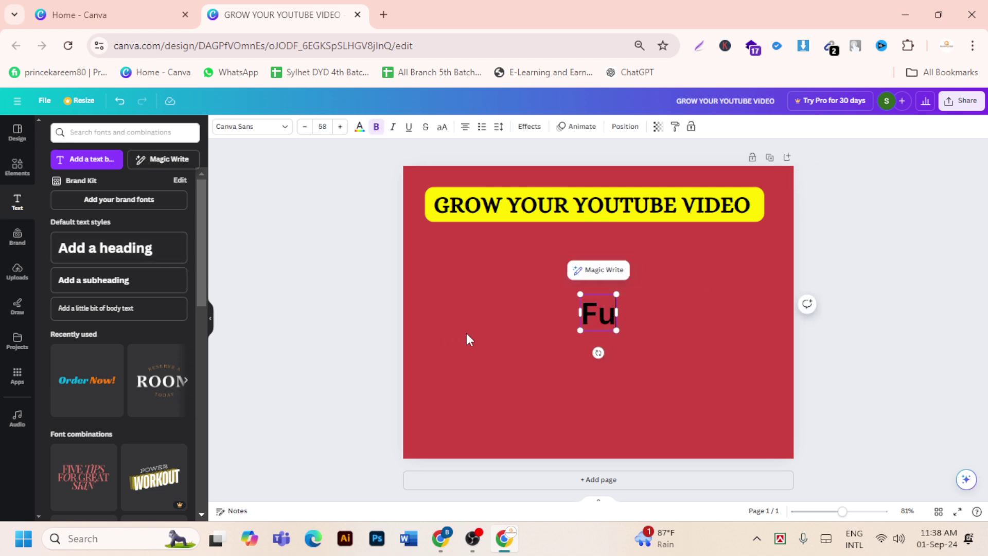
type("ll C")
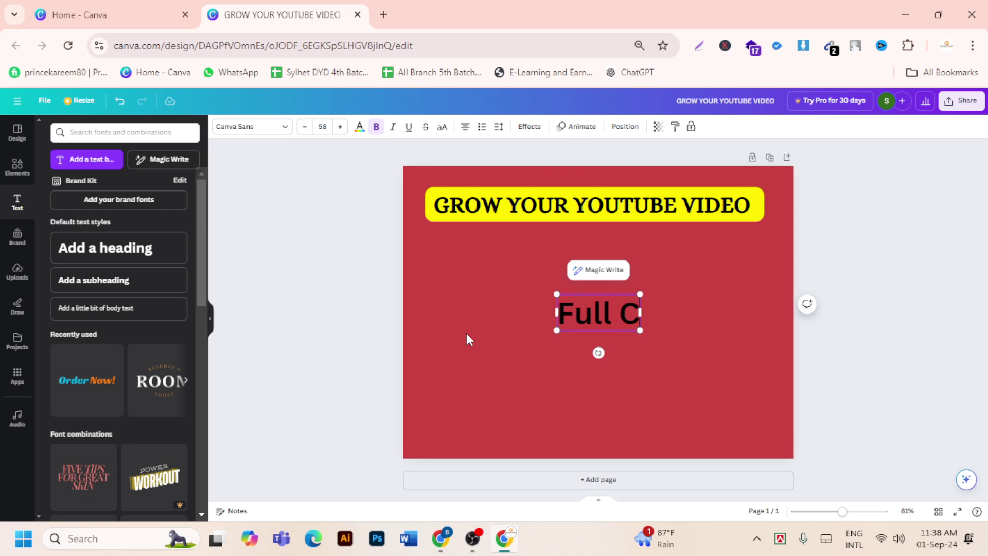
type("han")
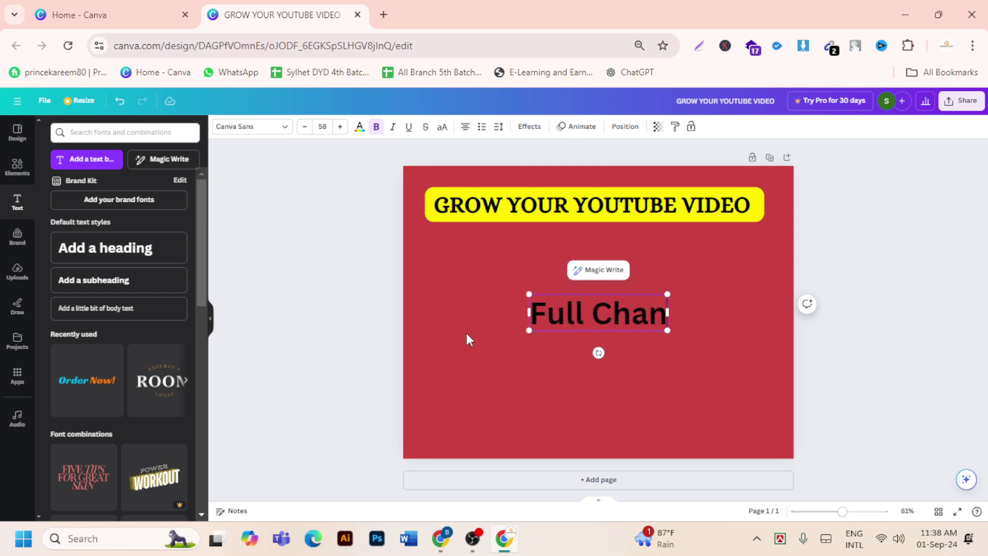
type("nel")
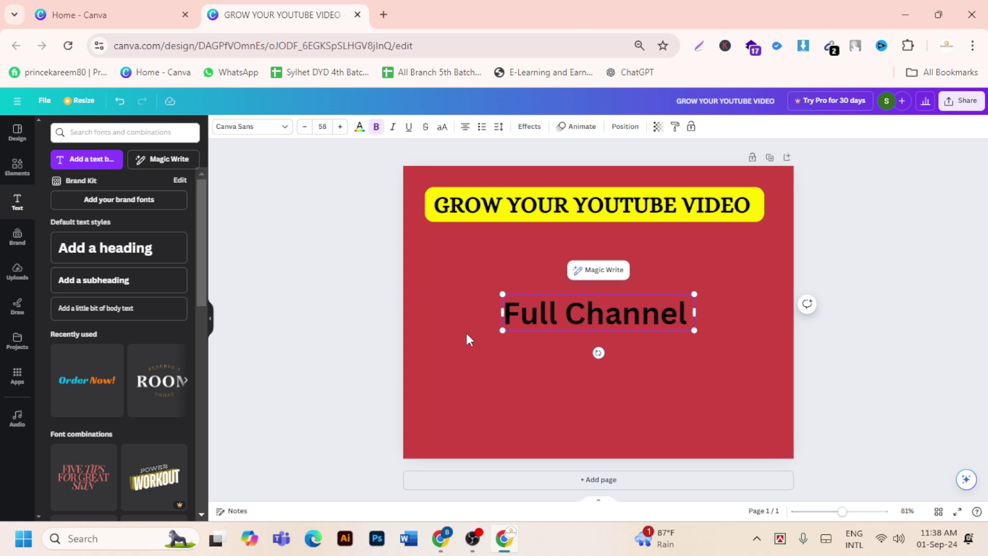
type(" Seo")
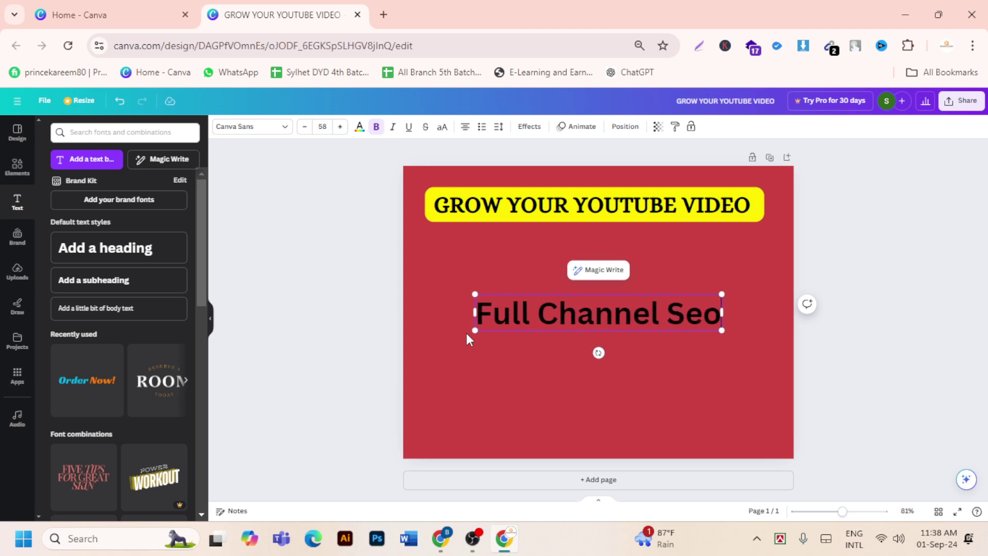
- Add a placeholder heading below "Full Channel Seo" and check the Fiverr gig image for the next service line
left_click(151, 255)
mouse_move(505, 536)
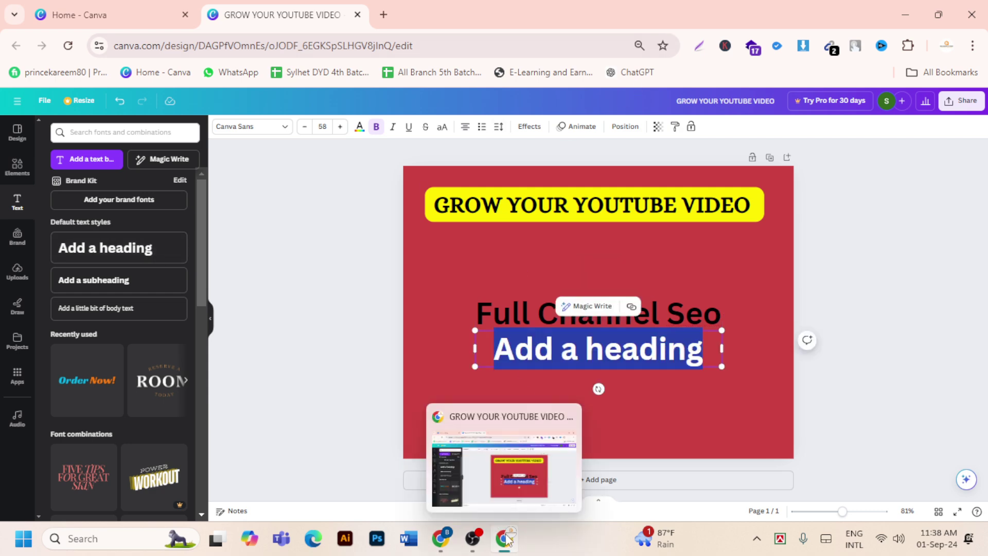
left_click(502, 479)
left_click(447, 546)
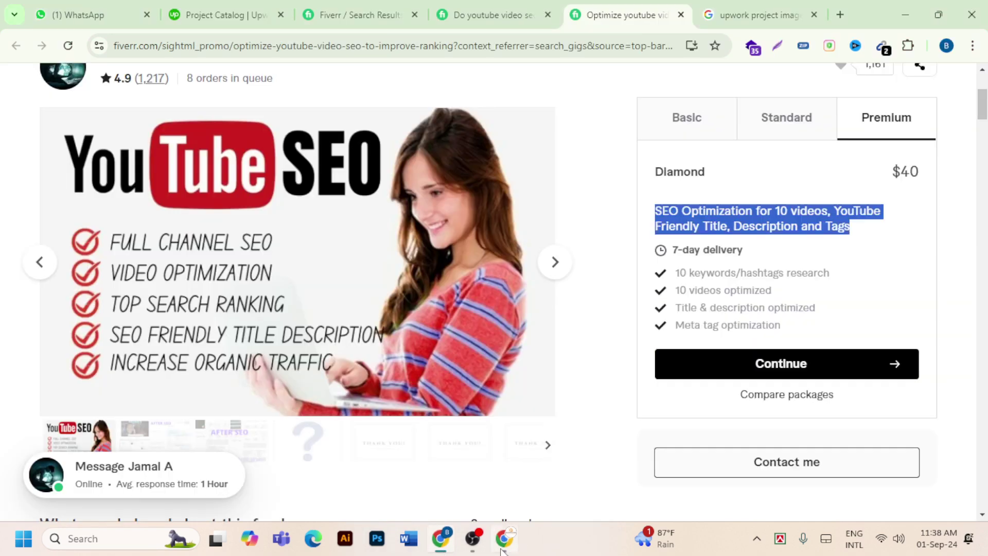
mouse_move(501, 548)
left_click(502, 476)
- Add another heading below the placeholder, reading "Video Optimization"
left_click(154, 252)
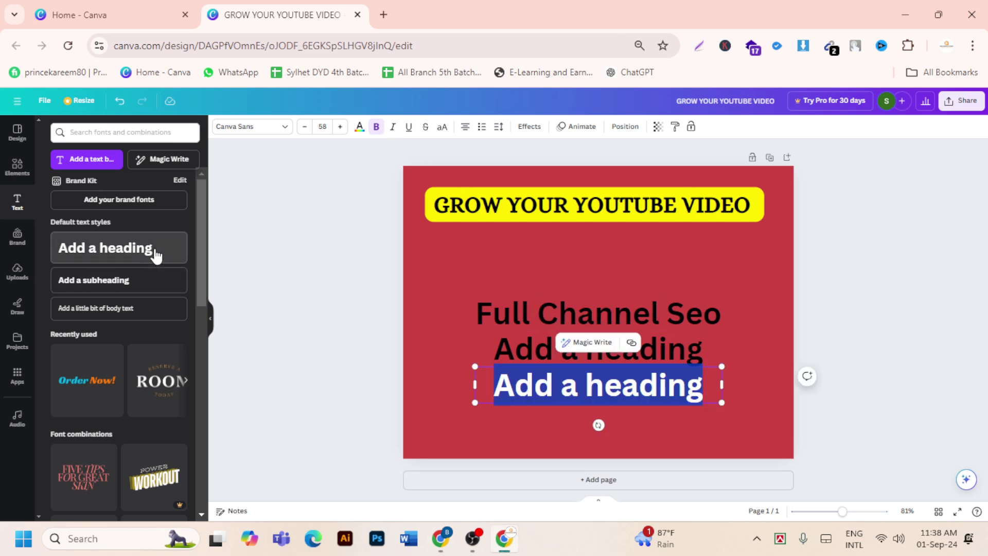
type("V")
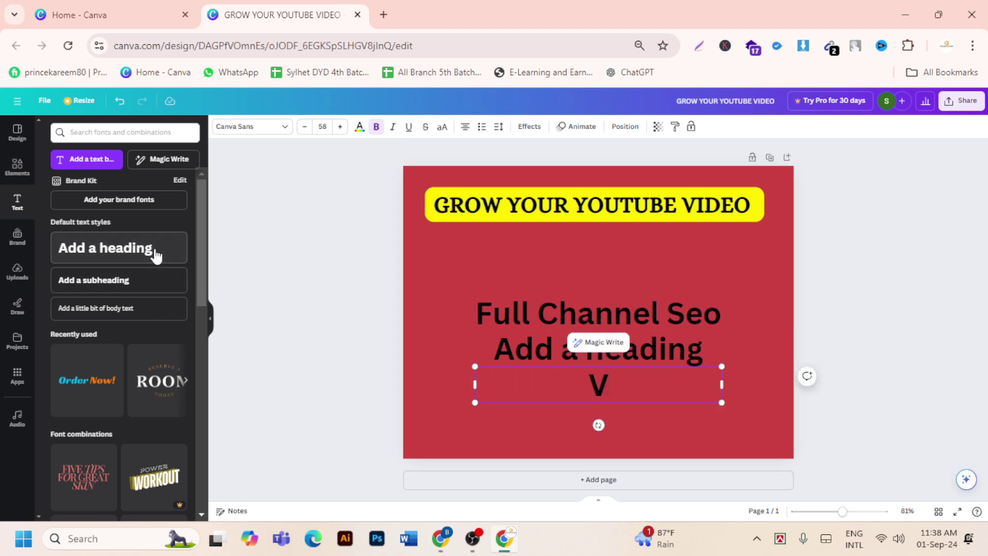
type("ide")
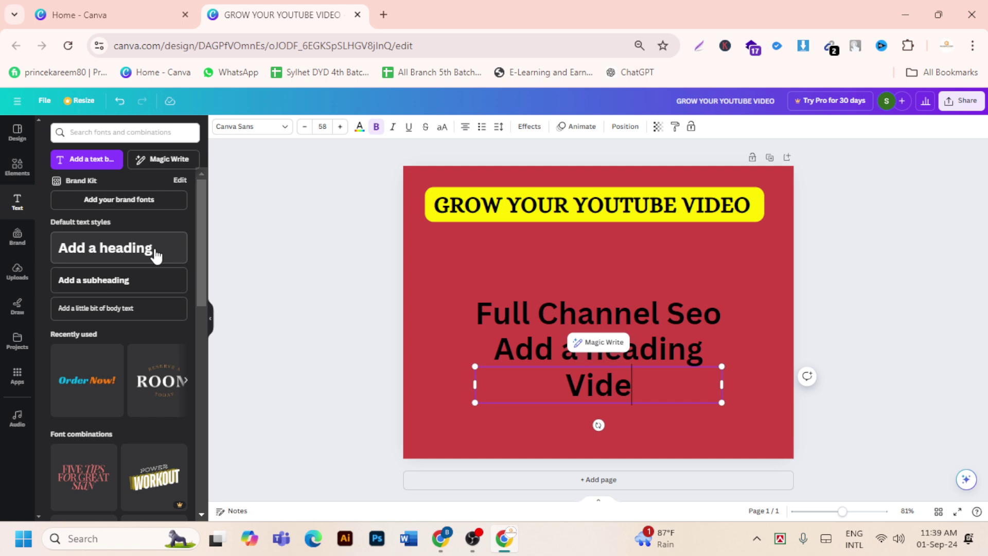
type("o O")
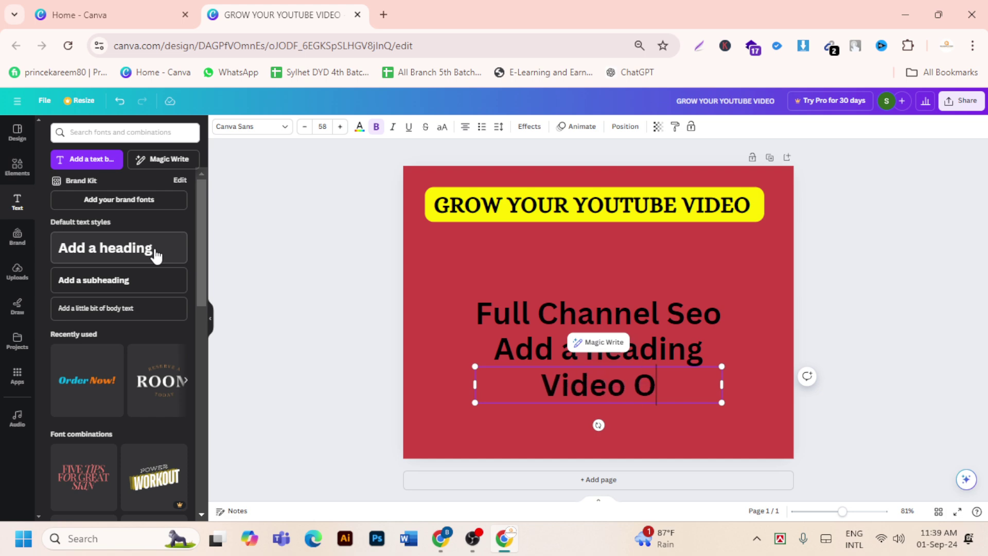
type("ptim")
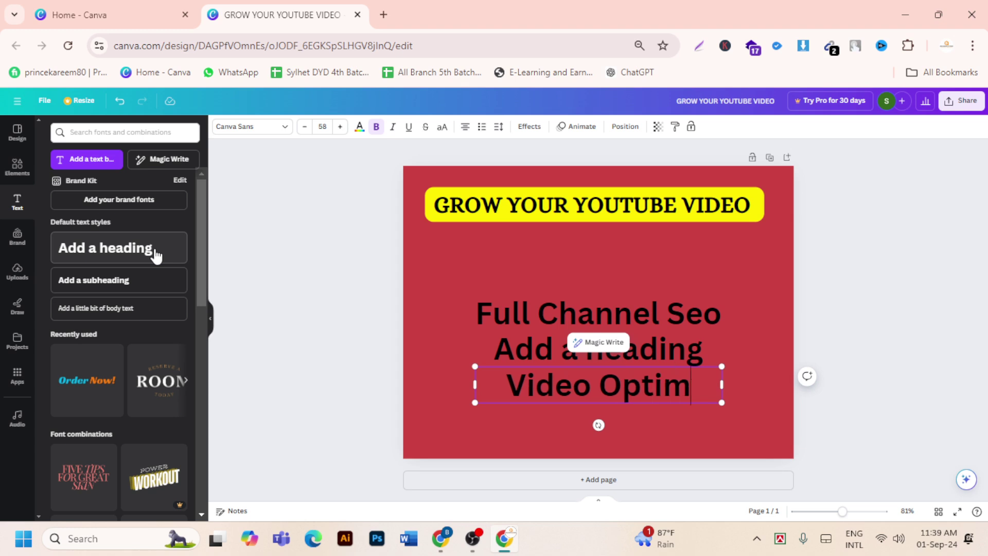
type("ization")
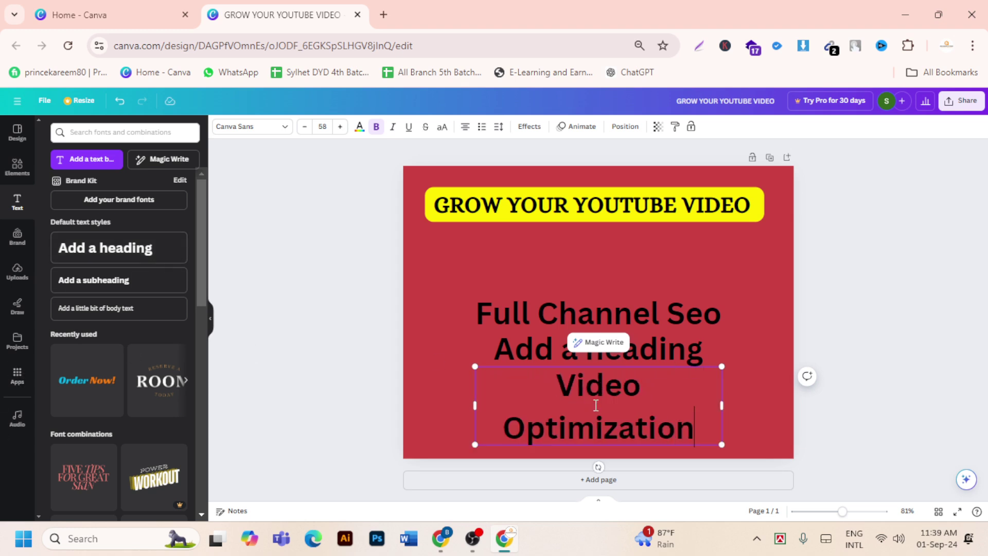
left_click(442, 399)
- Check the third service line in the Fiverr gig image and return to the Canva design
left_click(119, 249)
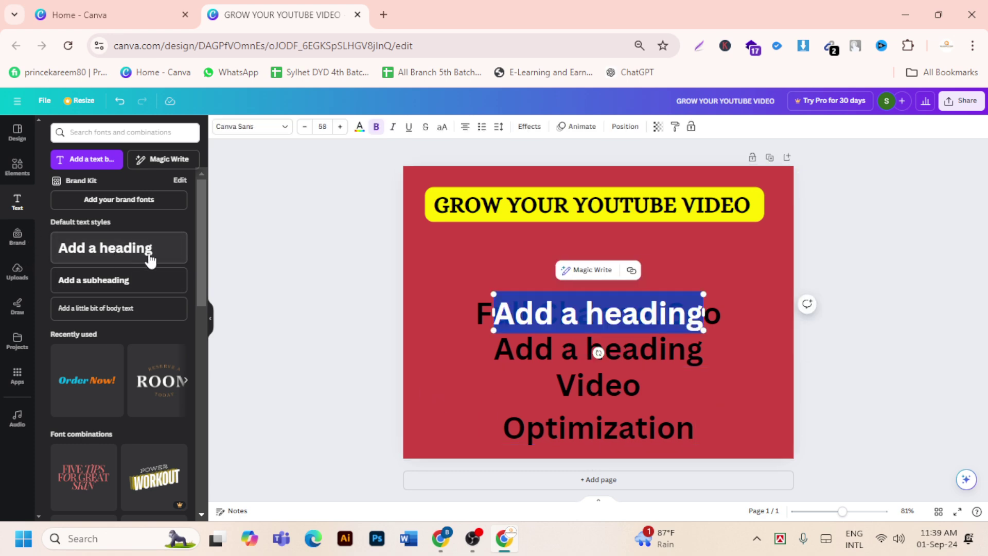
mouse_move(441, 539)
left_click(421, 473)
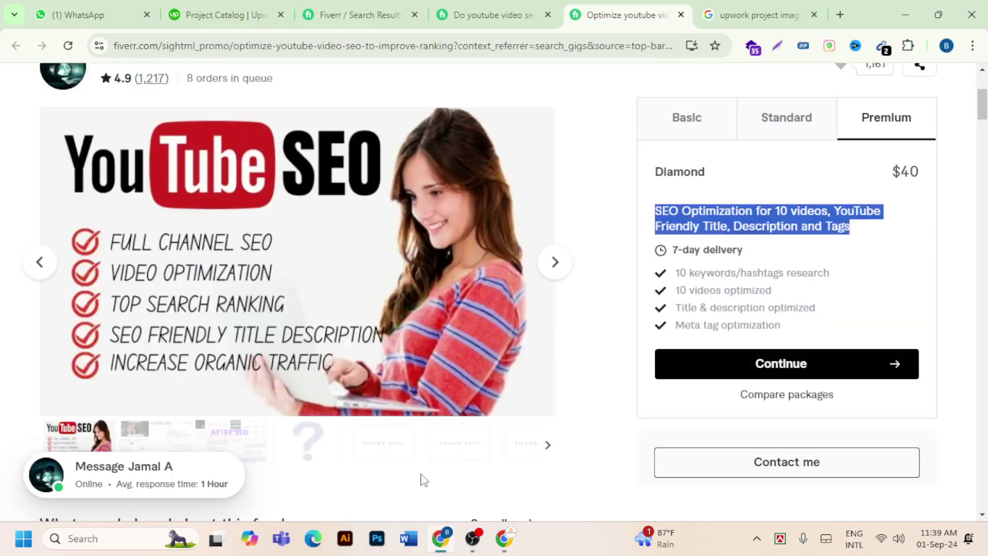
left_click(501, 539)
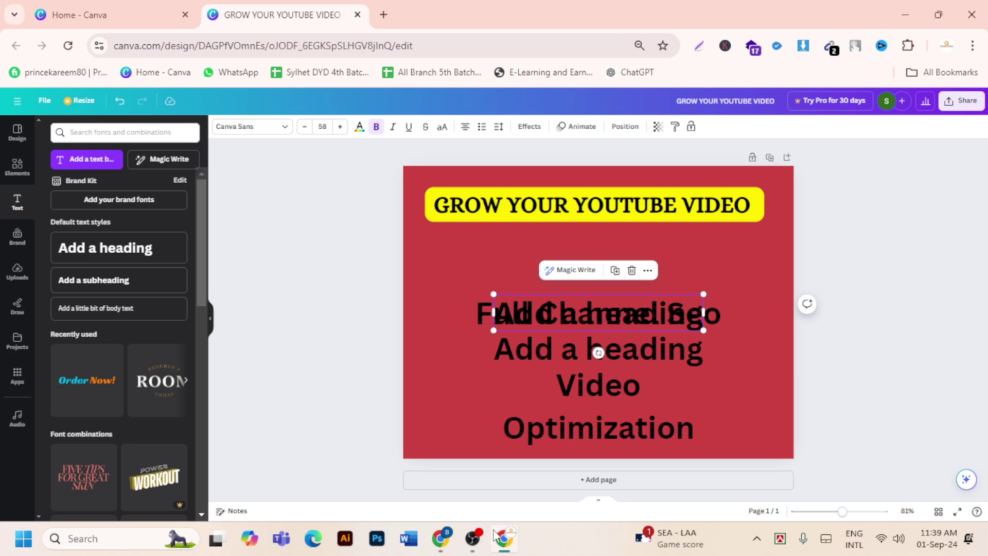
left_click(477, 436)
left_click(568, 350)
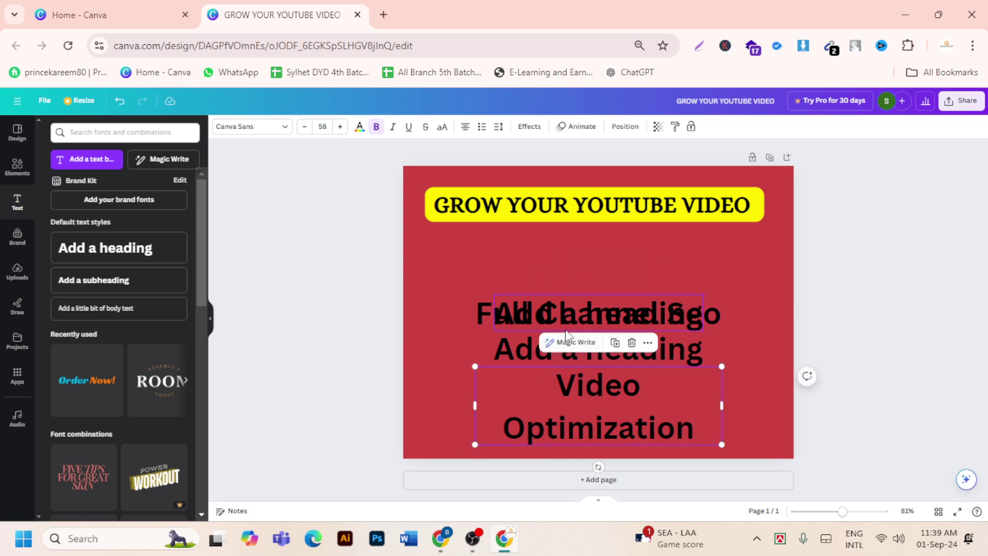
left_click(576, 303)
left_click_drag(577, 303, 564, 253)
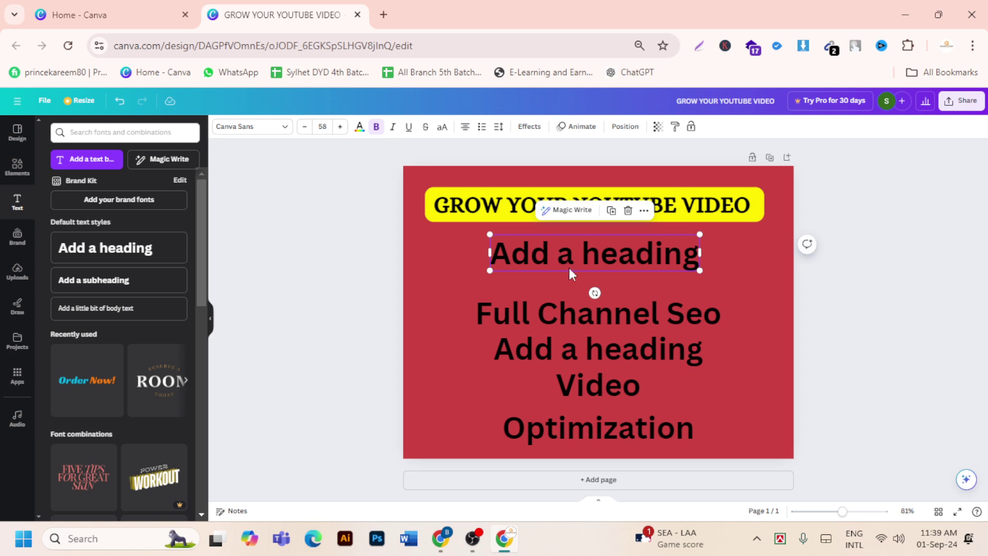
key("Delete")
- Add a new heading and place it directly below the yellow "GROW YOUR YOUTUBE VIDEO" banner
left_click(124, 242)
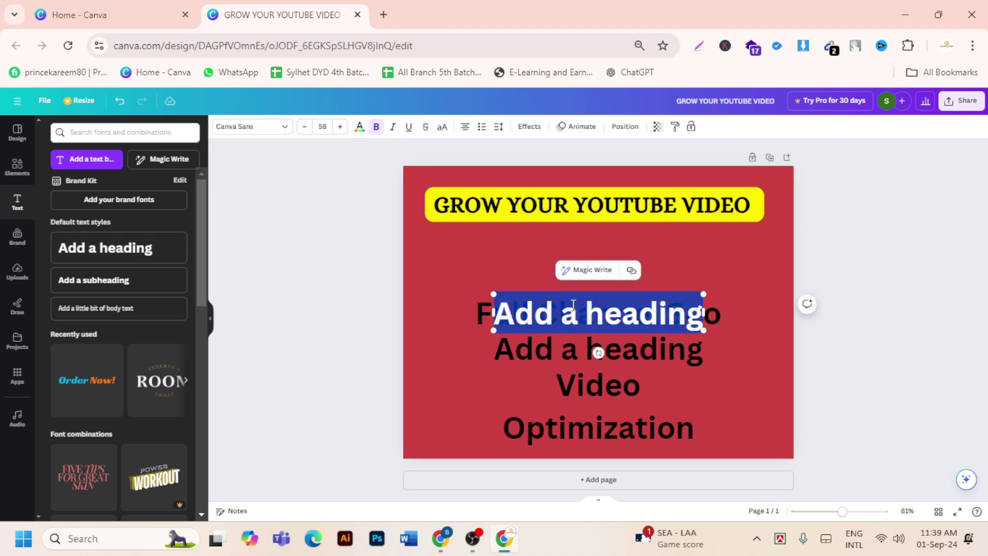
left_click(419, 280)
left_click_drag(560, 310, 548, 246)
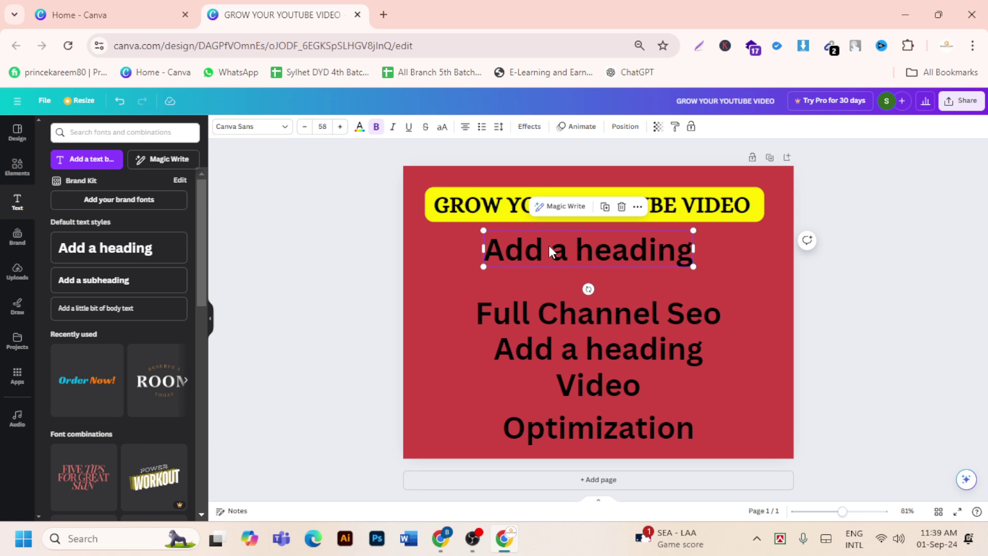
- Replace the text of the new heading below the yellow banner with "Top Search Ranking"
left_click(686, 253)
left_click(690, 252)
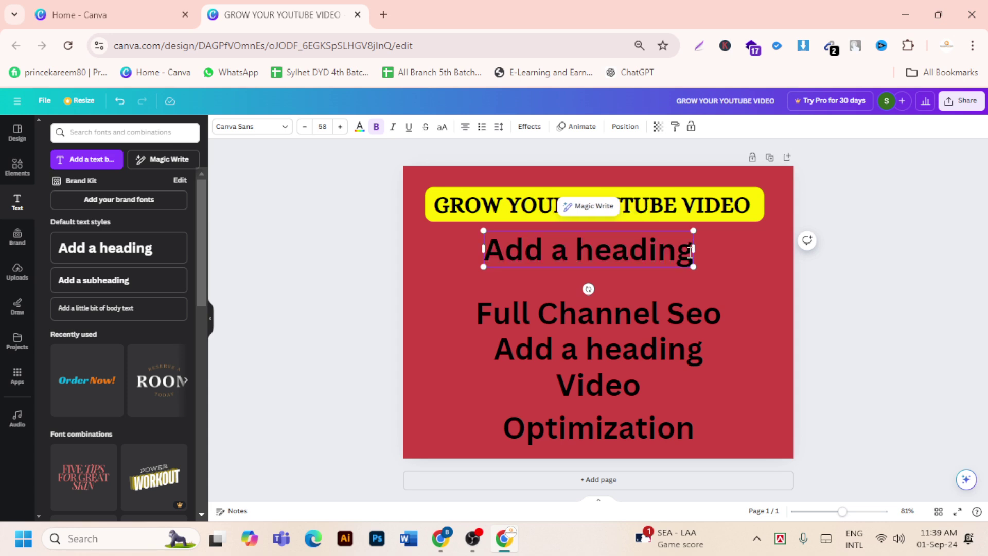
key("BackSpace")
key("BackSpace")
key("BackSpace")
key("BackSpace")
key("BackSpace")
key("BackSpace")
key("BackSpace")
key("BackSpace")
key("BackSpace")
key("BackSpace")
key("BackSpace")
key("BackSpace")
key("BackSpace")
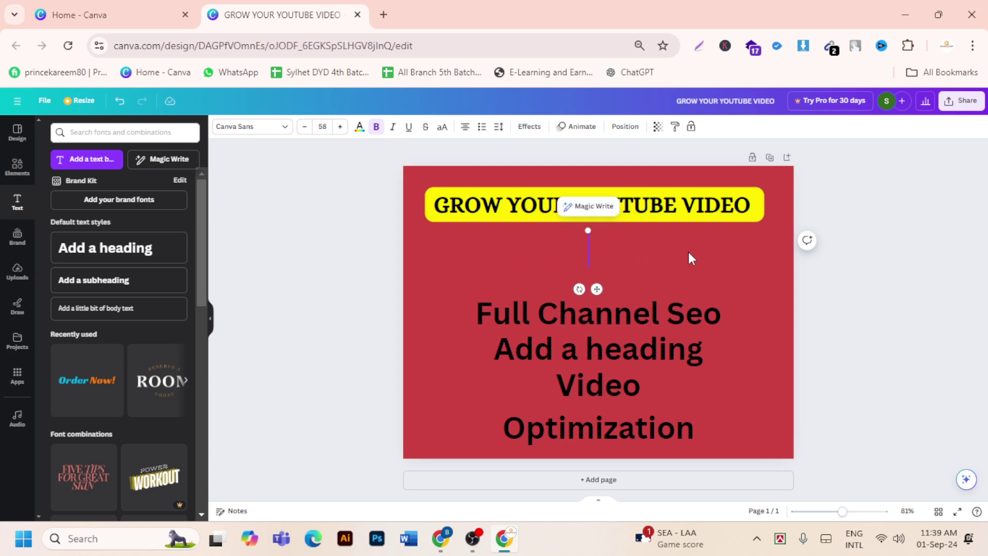
type("T")
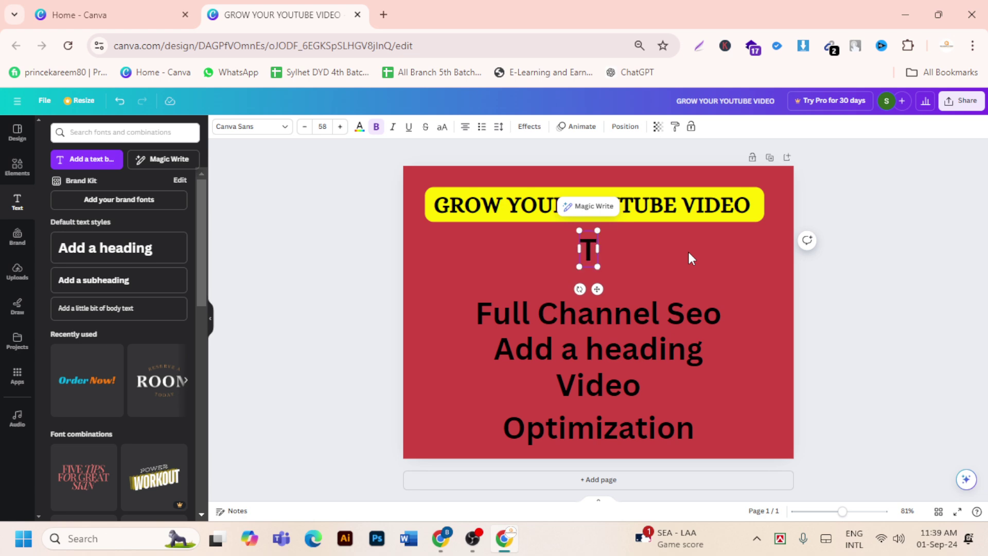
type("op S")
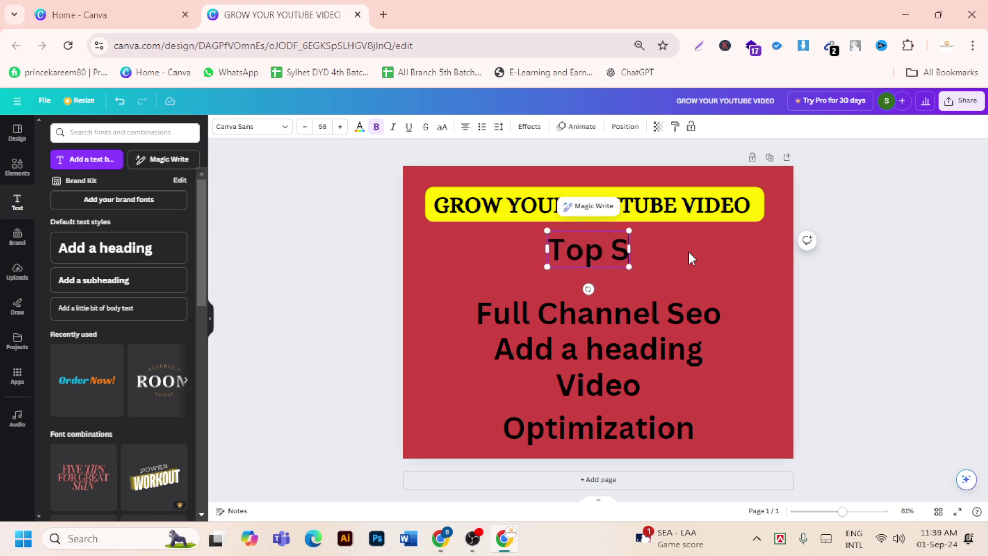
type("earc")
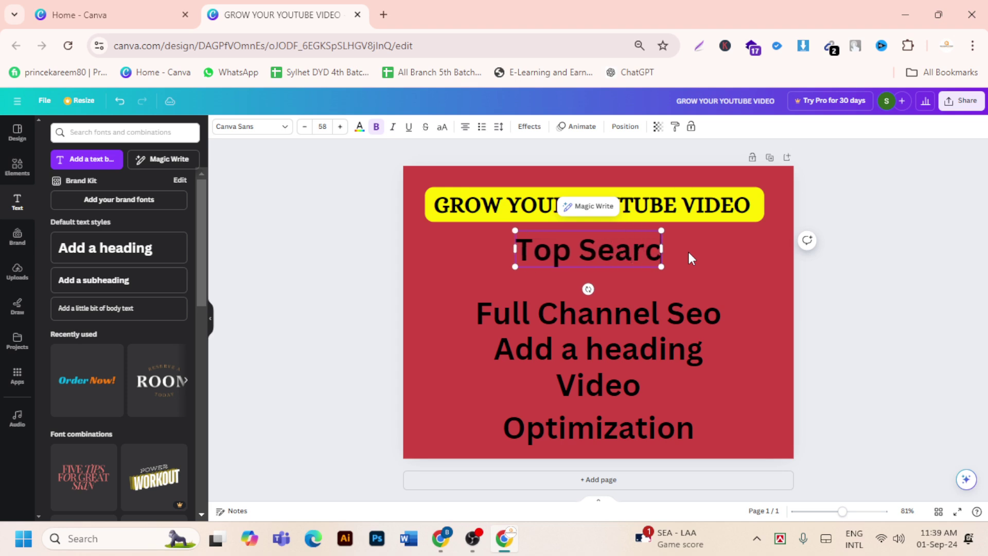
type("h R")
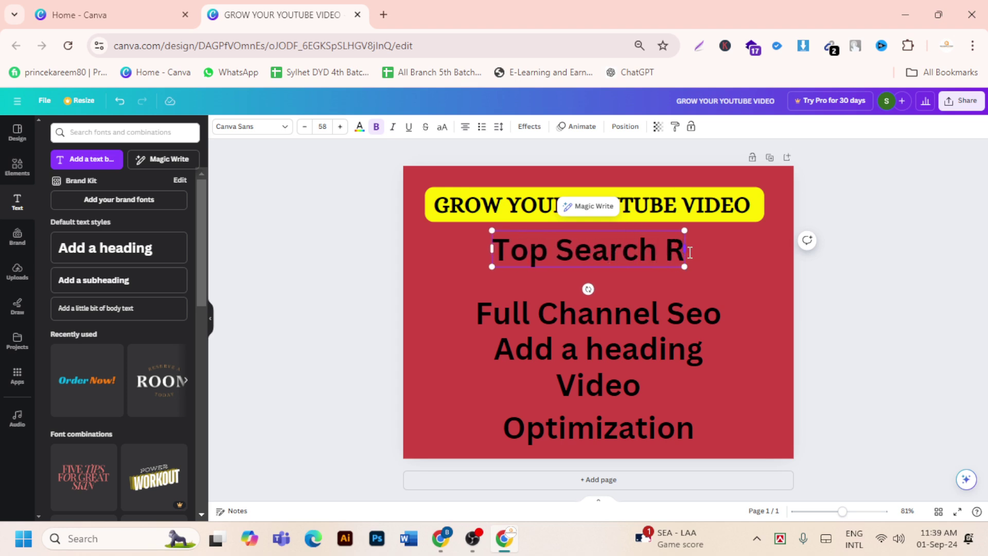
type("anki")
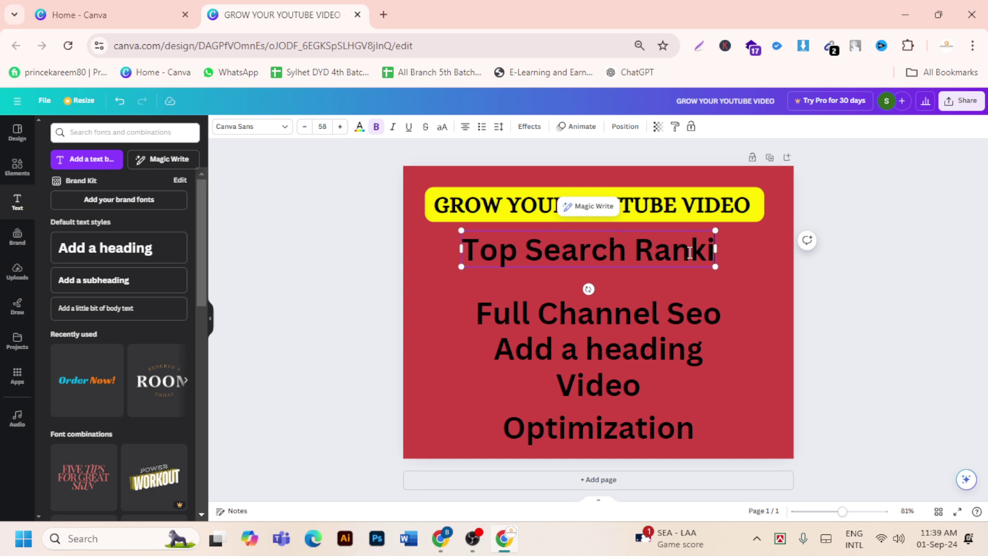
type("ng")
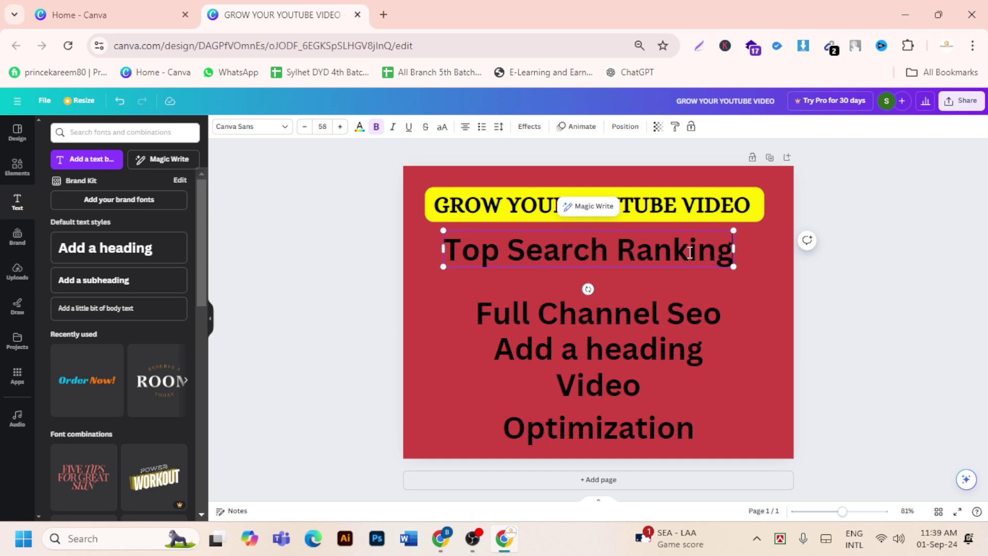
left_click(478, 378)
key("Escape")
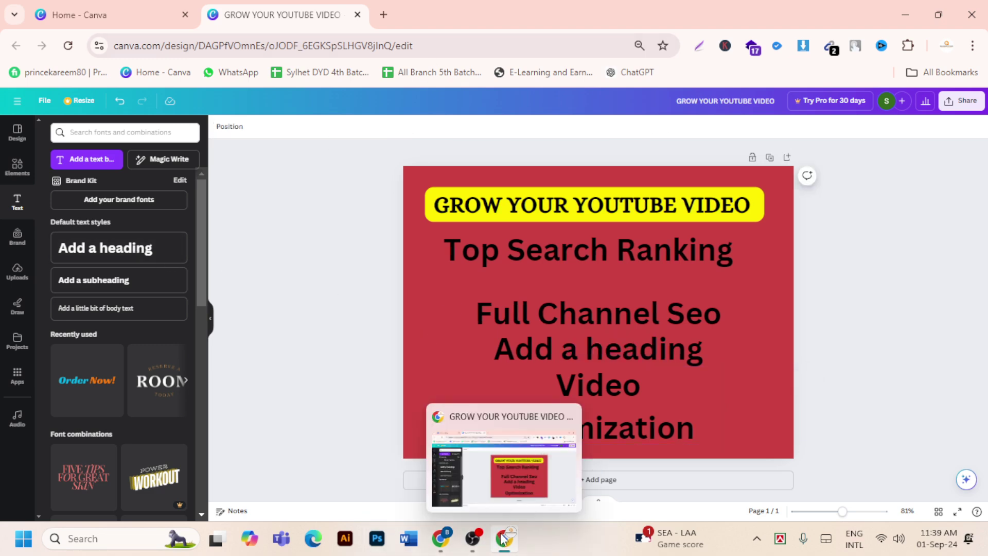
- Check the Fiverr gig image for the next service line, and add an "Increase Organic Traffic" heading between "Top Search Ranking" and "Full Channel Seo"
left_click(453, 543)
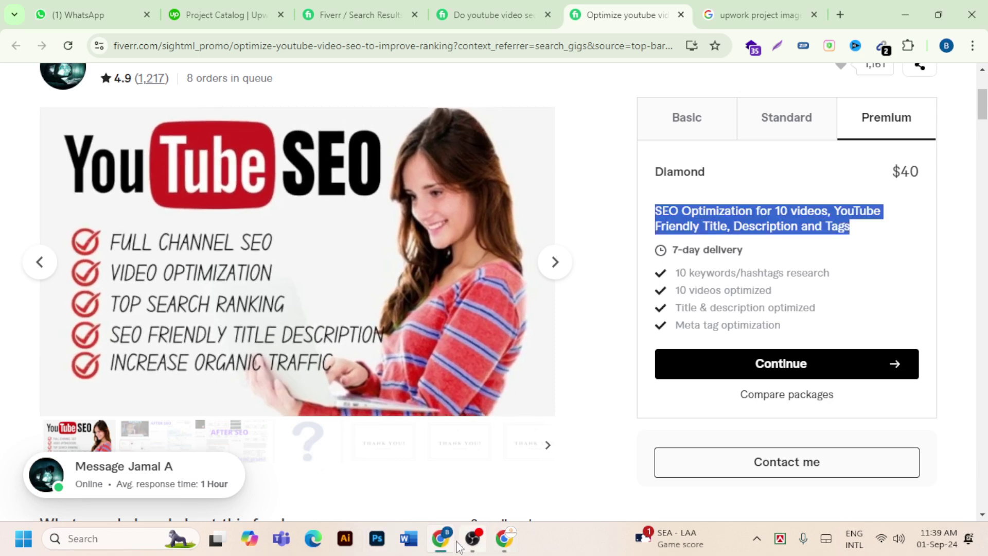
left_click(499, 499)
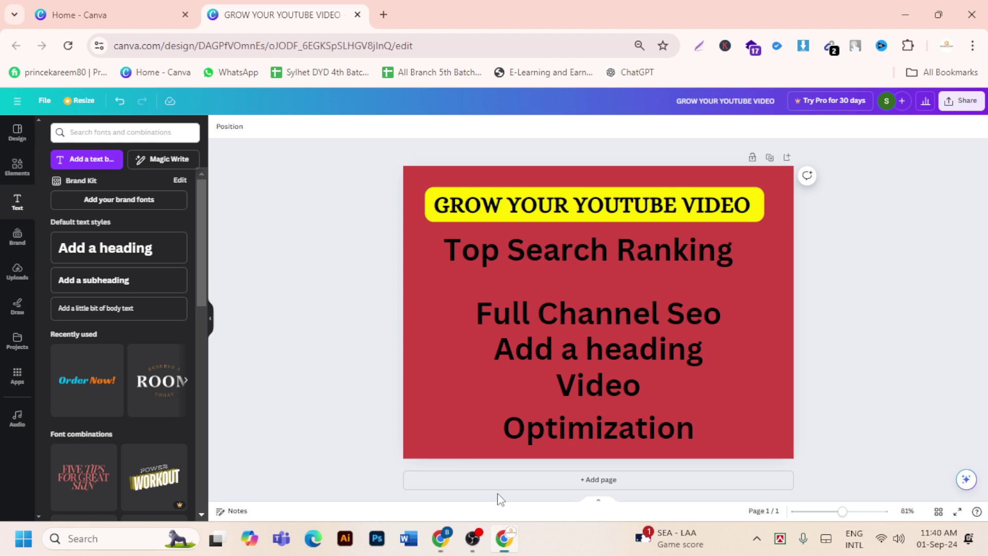
left_click(185, 263)
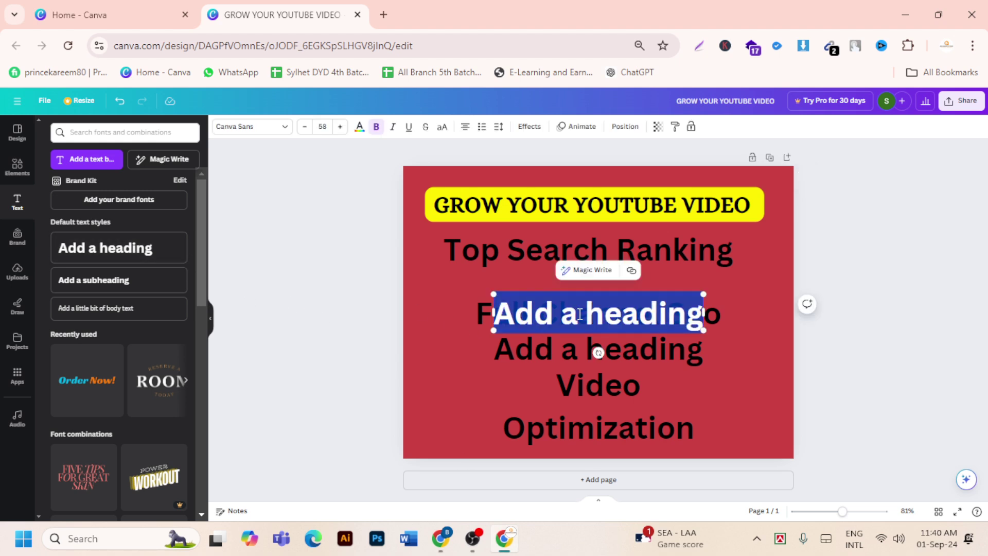
key("BackSpace")
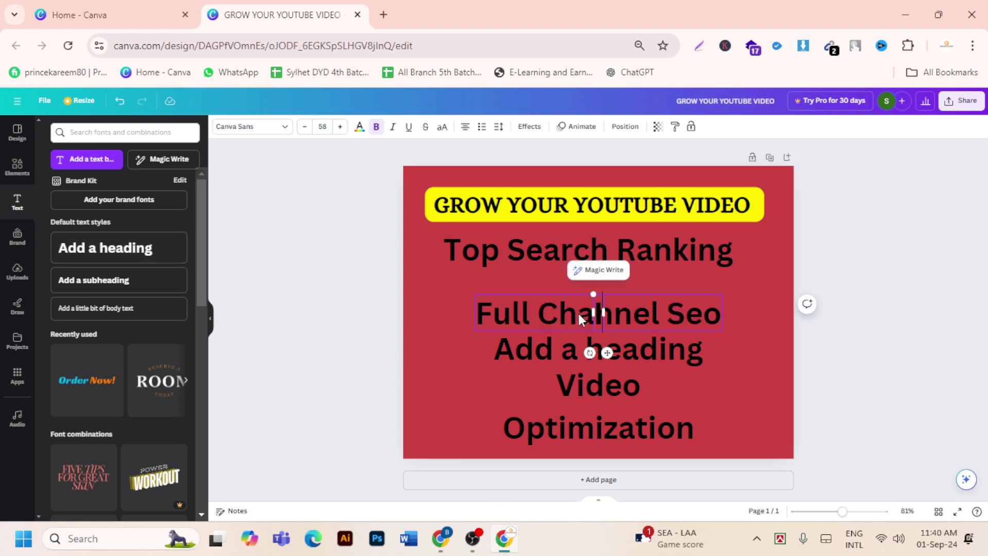
type("Increas")
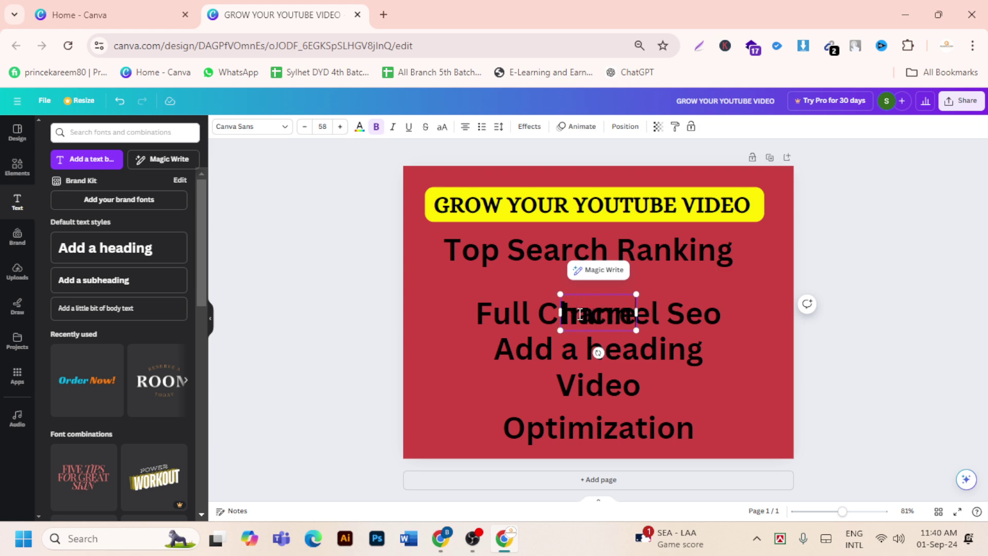
type("e")
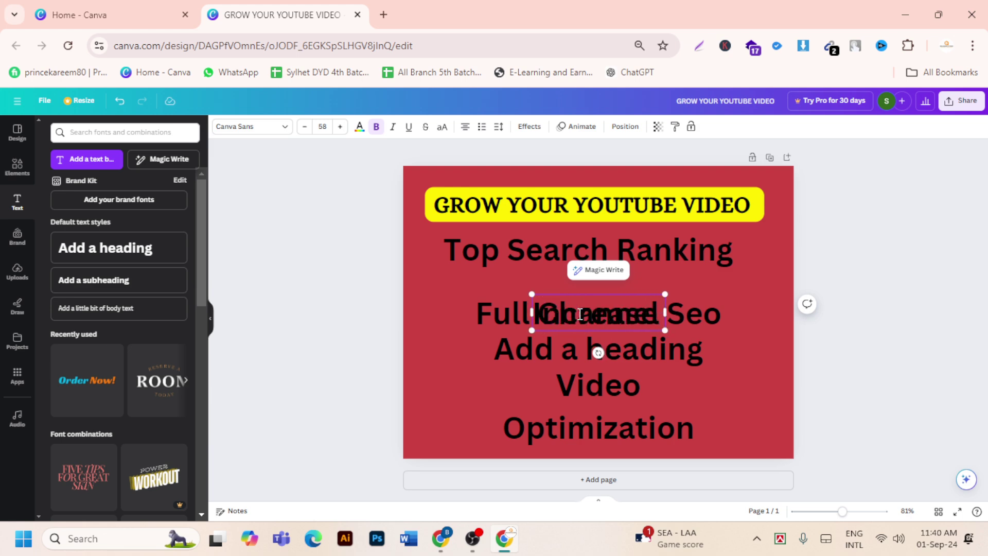
type(" Crgan")
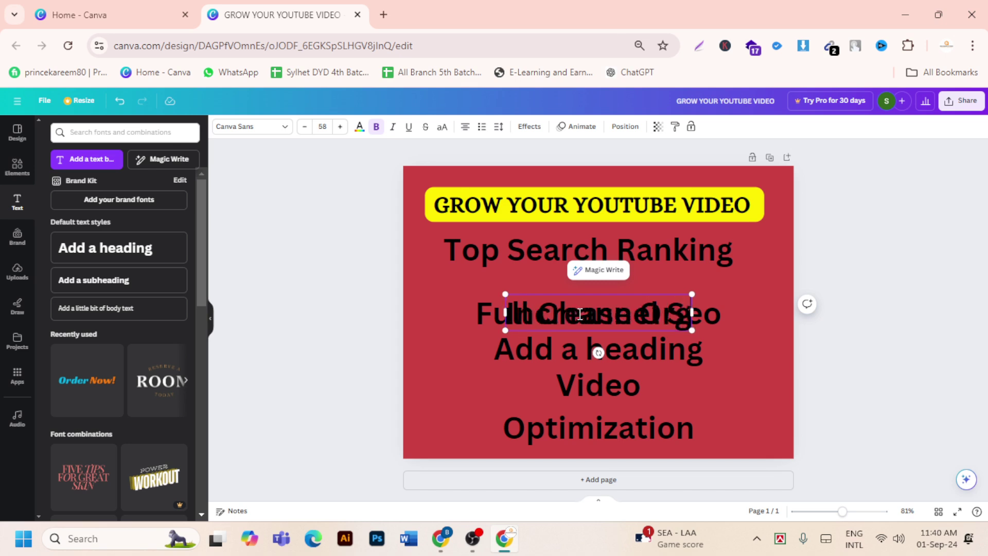
type("ic ")
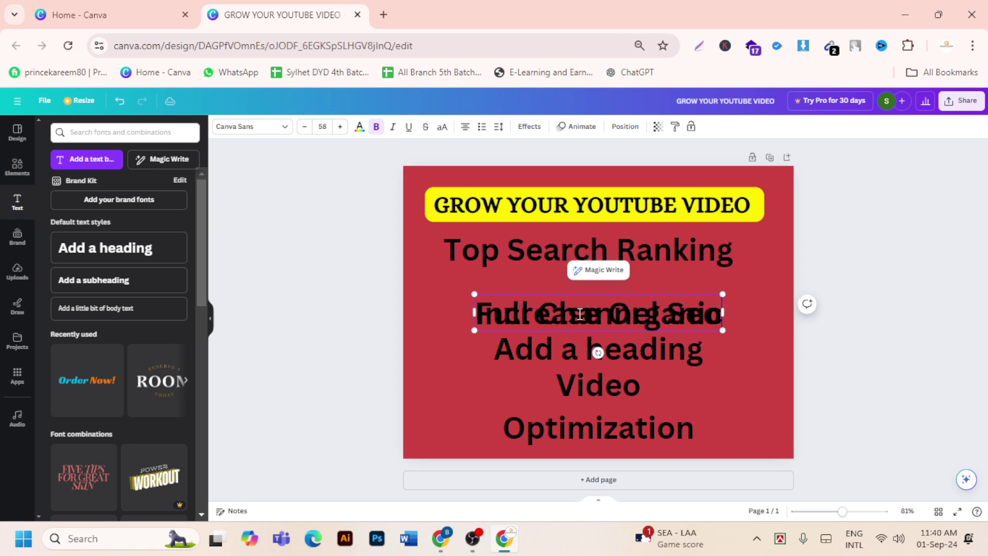
type("T")
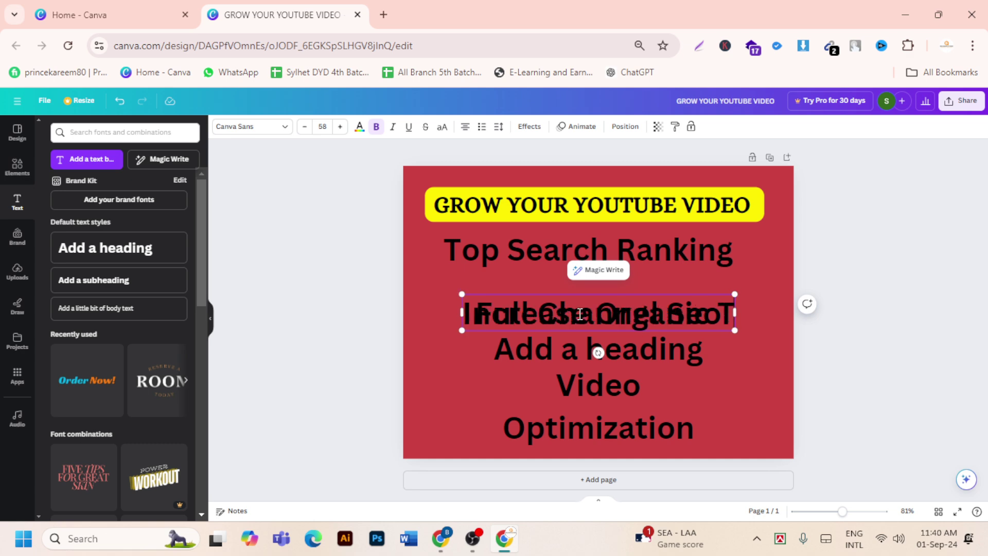
type("raffic")
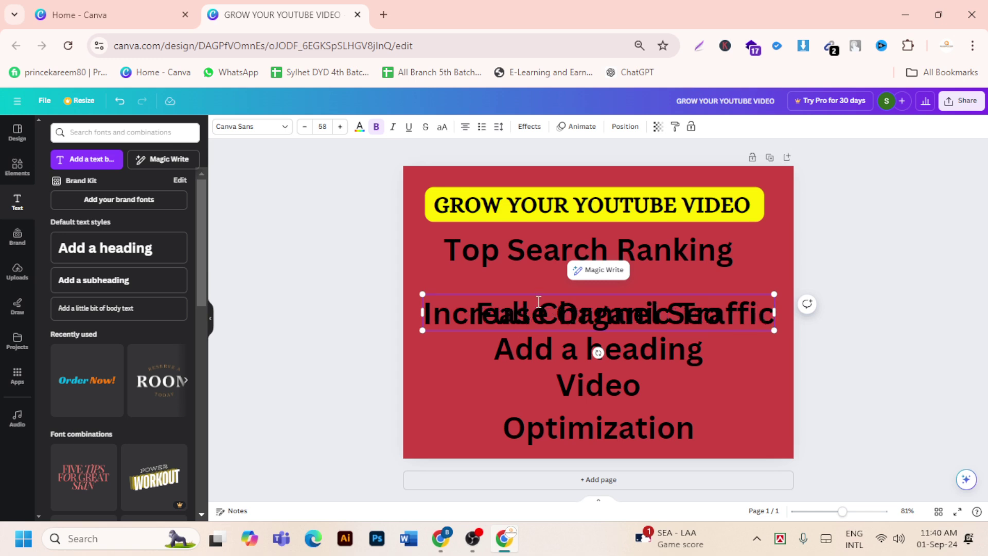
left_click_drag(533, 320, 609, 286)
- Set the "Top Search Ranking" heading to the Alice font at size 41
left_click(560, 253)
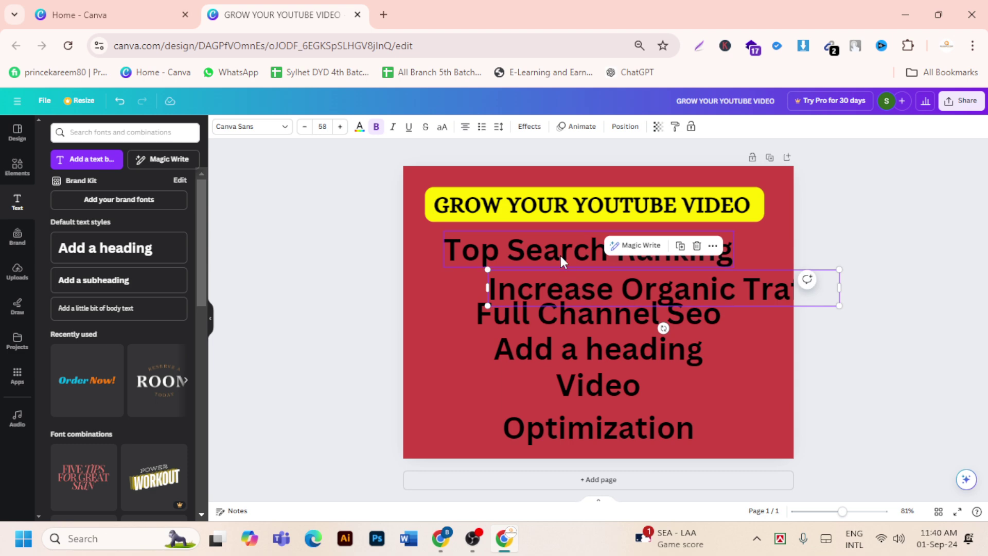
left_click_drag(560, 253, 540, 254)
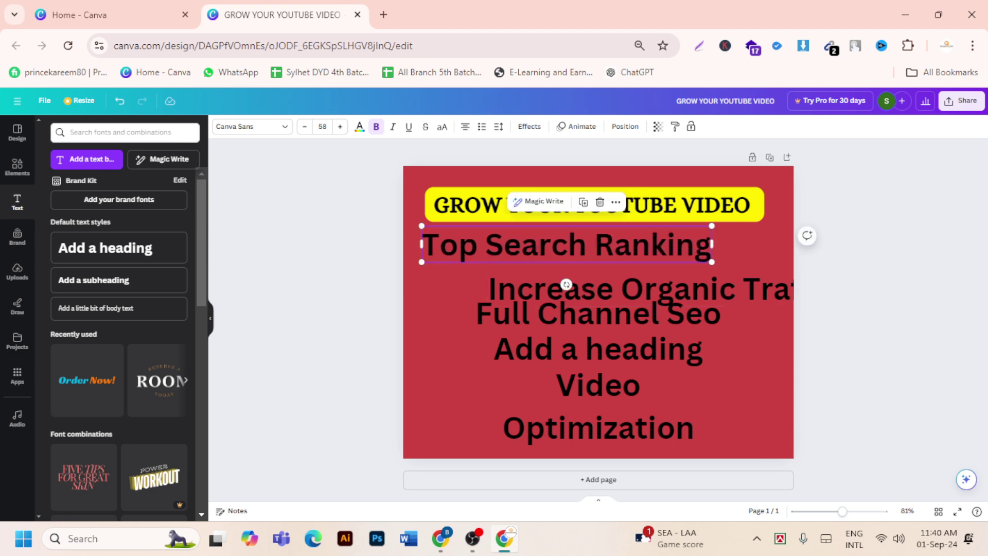
left_click(237, 131)
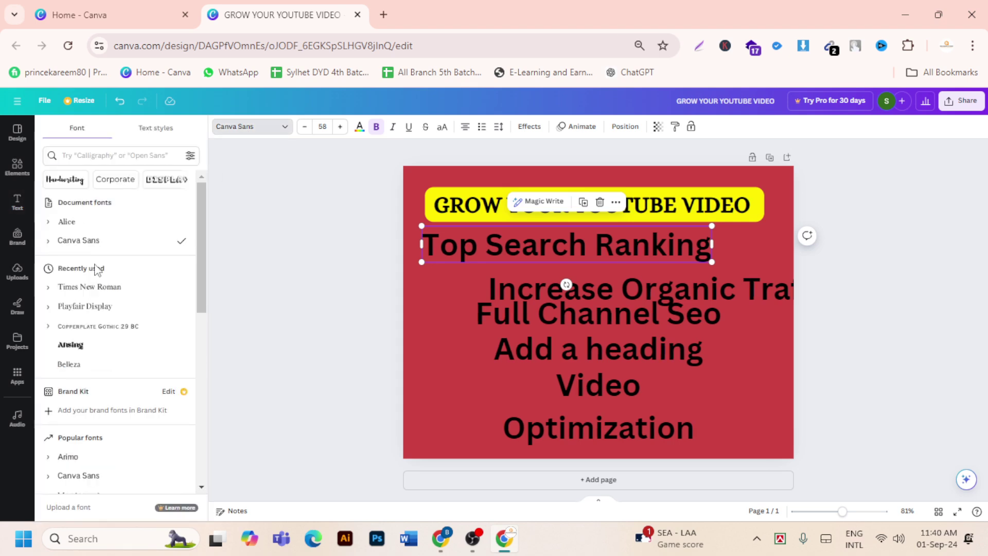
left_click(79, 223)
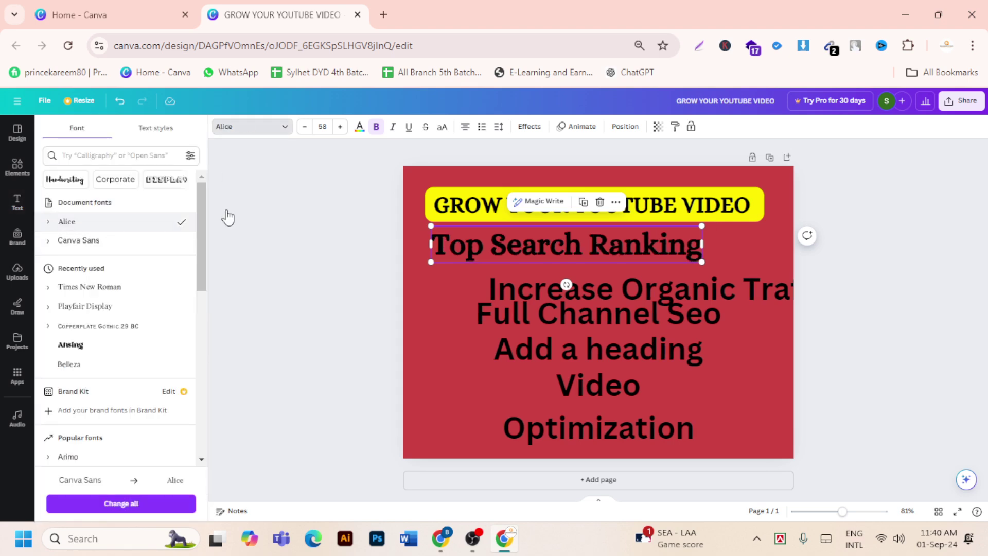
left_click(304, 126)
left_click(304, 127)
left_click(304, 127)
left_click(305, 127)
left_click(304, 127)
left_click(305, 127)
left_click(304, 126)
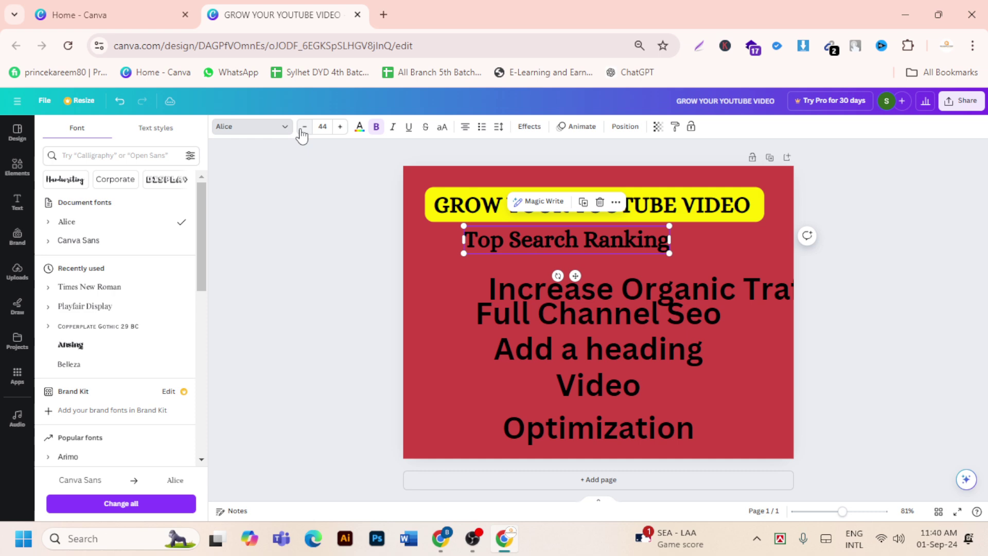
left_click(304, 127)
left_click(305, 126)
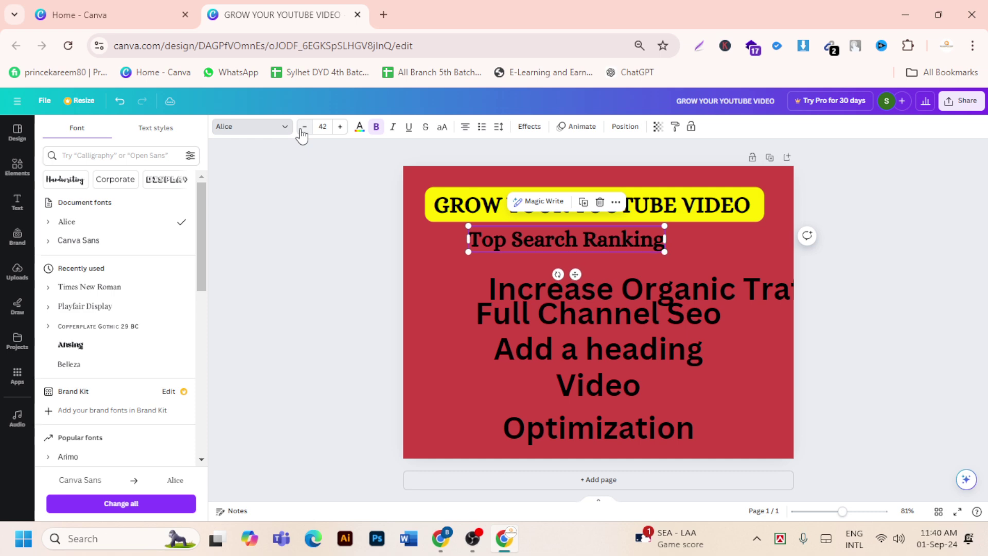
- Move "Top Search Ranking" slightly down and toward the design's left edge, leaving a gap beneath the yellow banner
left_click(425, 276)
left_click_drag(561, 237, 519, 248)
left_click(457, 380)
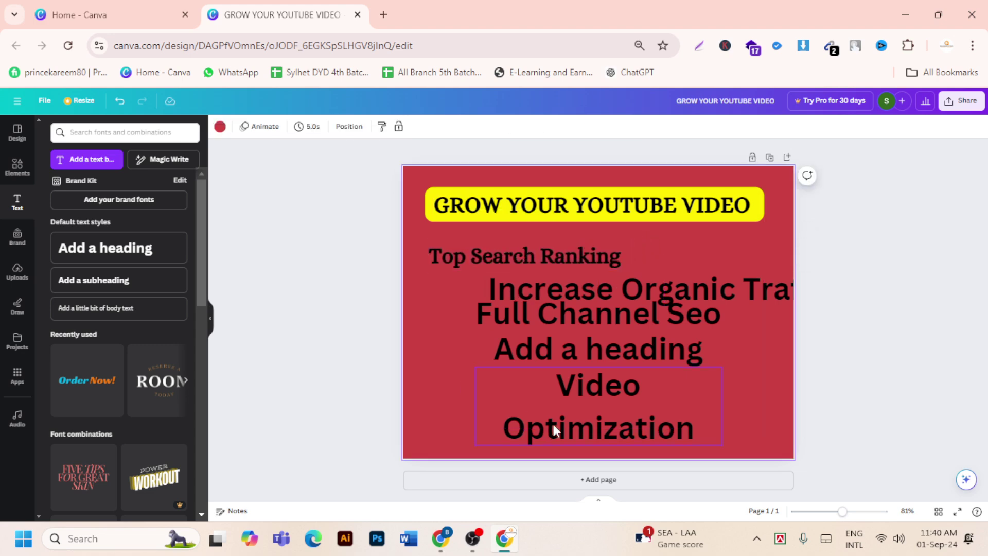
- Set the "Video Optimization" heading to the Alice font at size 41, matching "Top Search Ranking"
mouse_move(553, 404)
left_mouse_down()
mouse_move(576, 415)
mouse_move(566, 410)
left_mouse_up()
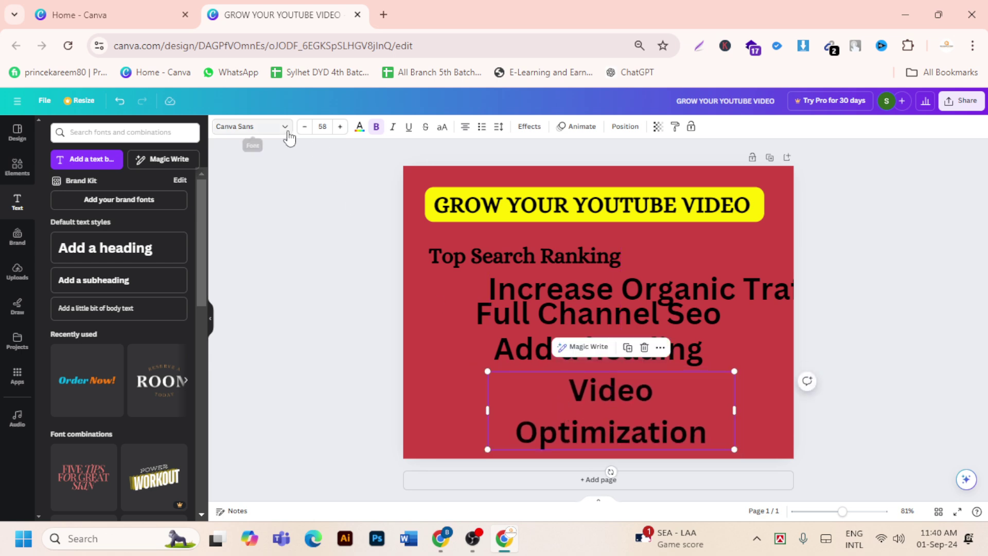
left_click(284, 130)
left_click(103, 222)
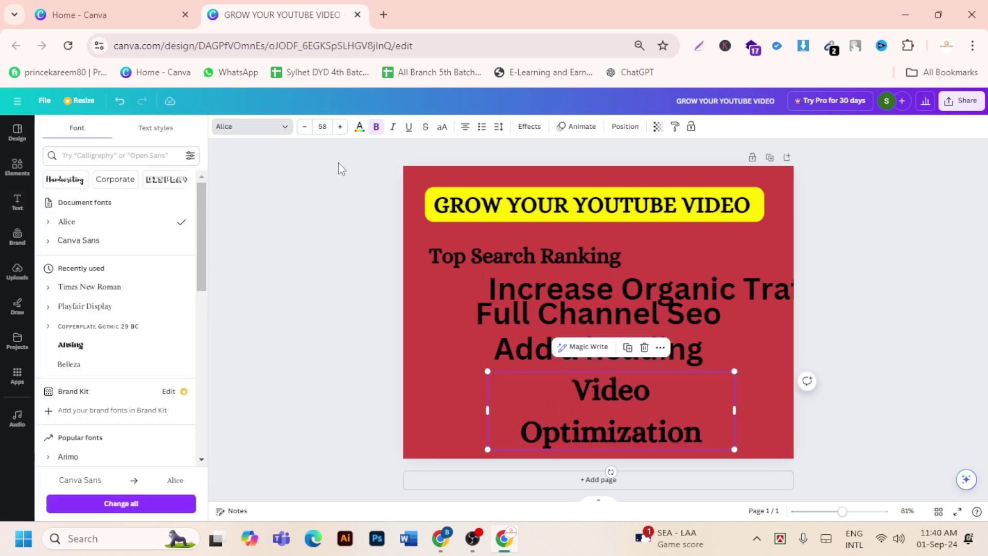
left_click(305, 126)
left_click(305, 127)
left_click(305, 127)
left_click(305, 127)
left_click(305, 126)
left_click(305, 126)
left_click(305, 127)
left_click(306, 128)
left_click(305, 127)
left_click(305, 127)
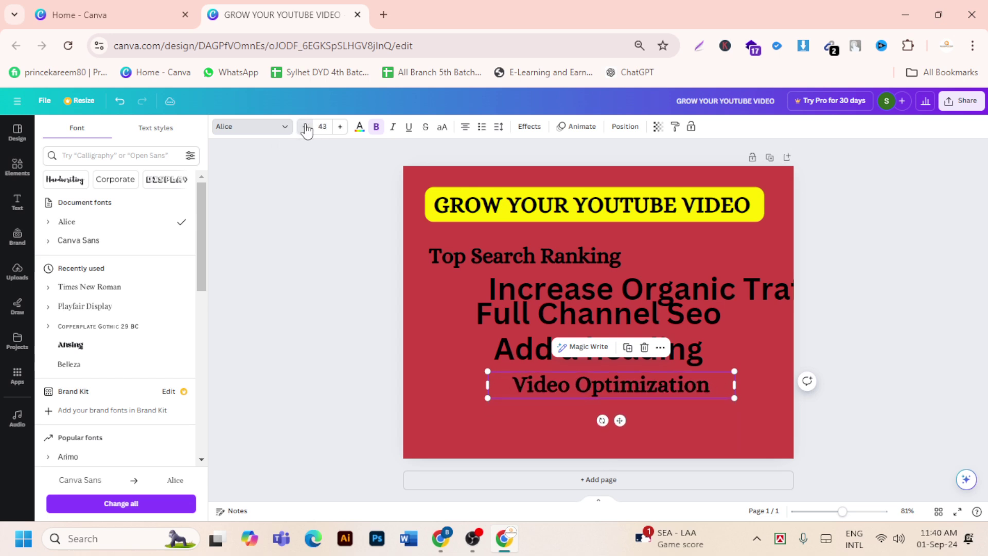
left_click(437, 257)
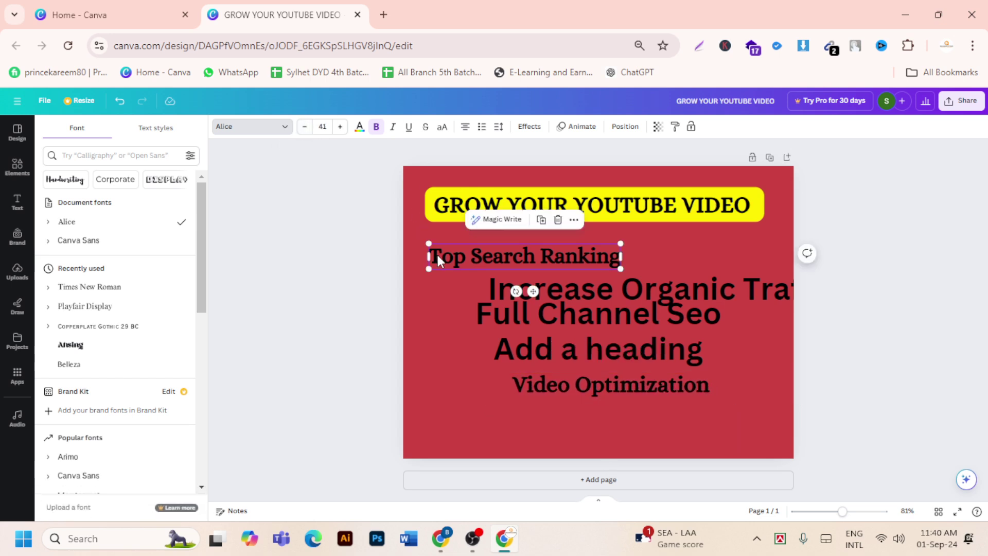
left_click(538, 374)
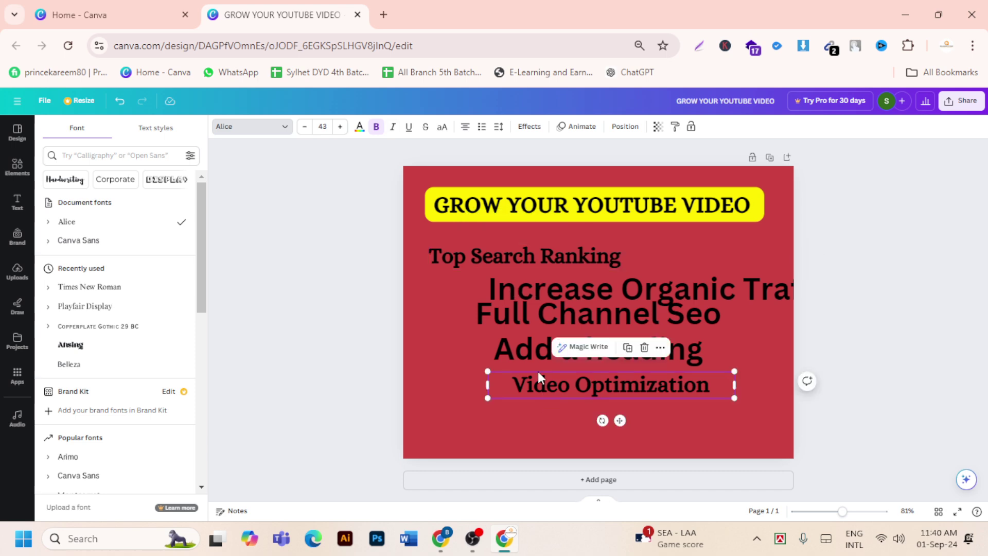
left_click(305, 126)
left_click(305, 126)
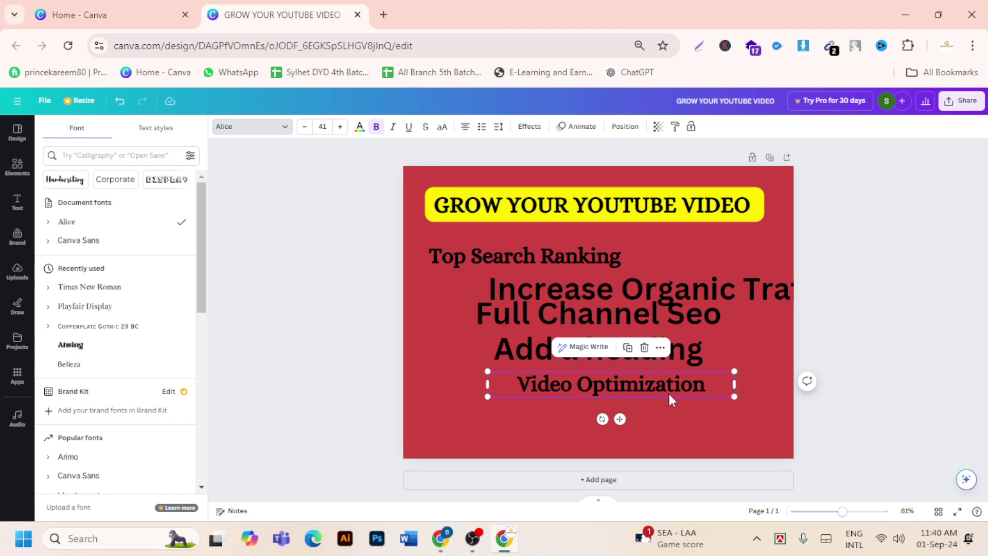
- Move "Video Optimization" toward the design's left side and delete the leftover "Add a heading" placeholder above it
left_click(450, 417)
left_click_drag(617, 378, 547, 383)
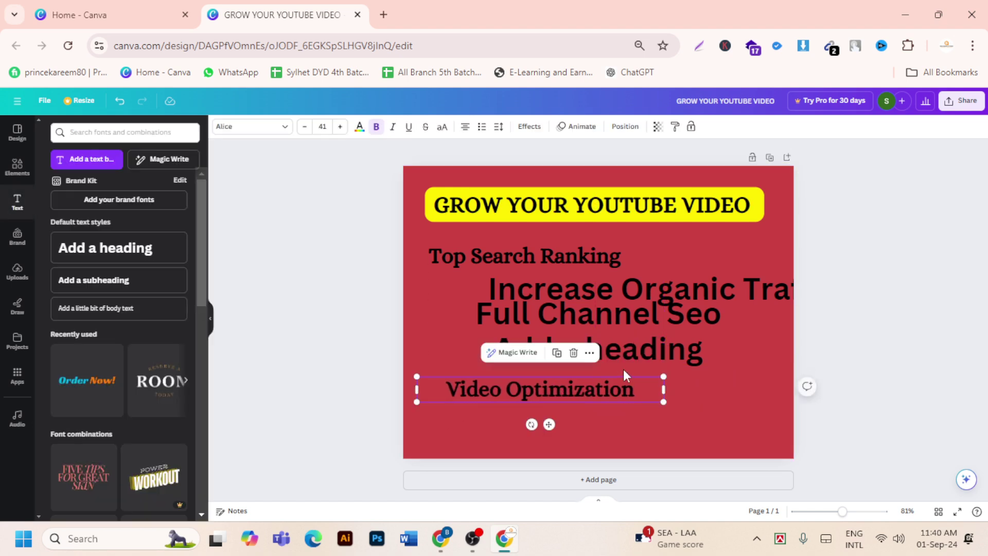
left_click(656, 359)
key("Delete")
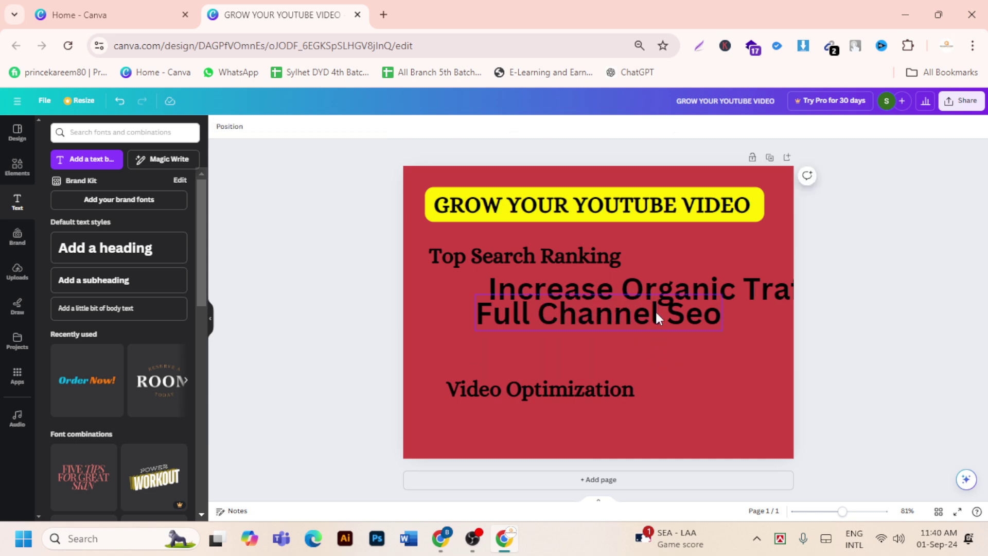
- Move "Full Channel Seo" clear below "Increase Organic Traffic" and set the "Increase Organic Traffic" heading to the Alice font at size 41
left_click_drag(659, 308, 669, 336)
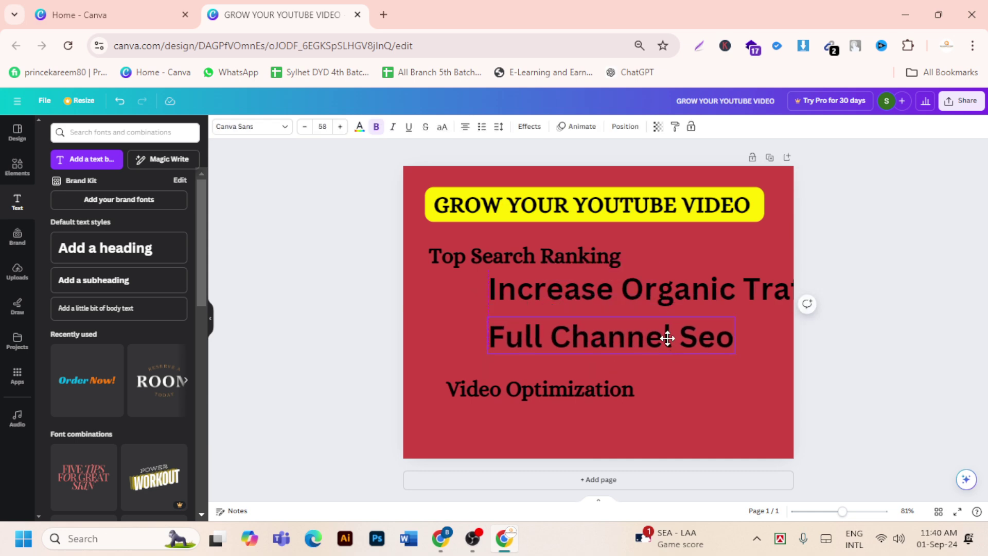
left_click(720, 287)
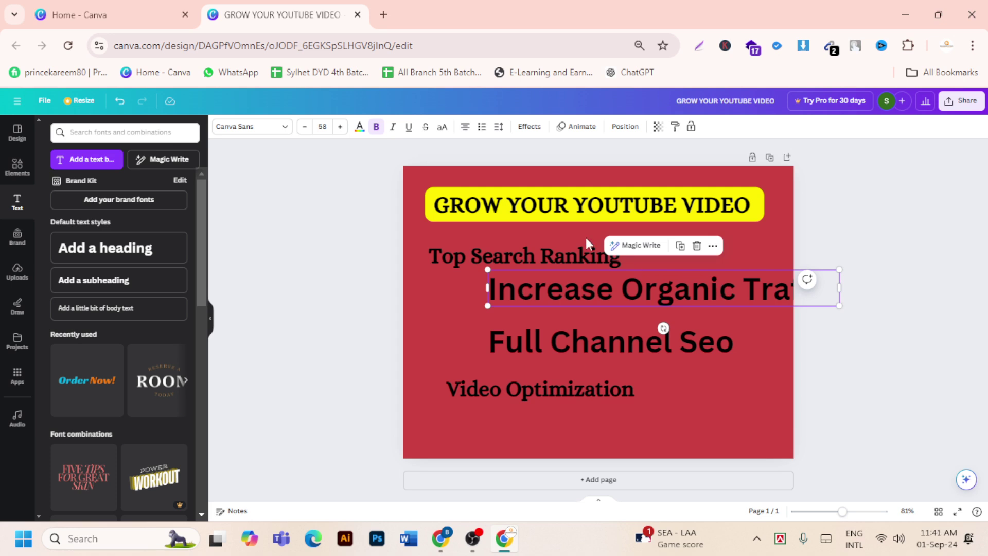
left_click(250, 129)
left_click(98, 222)
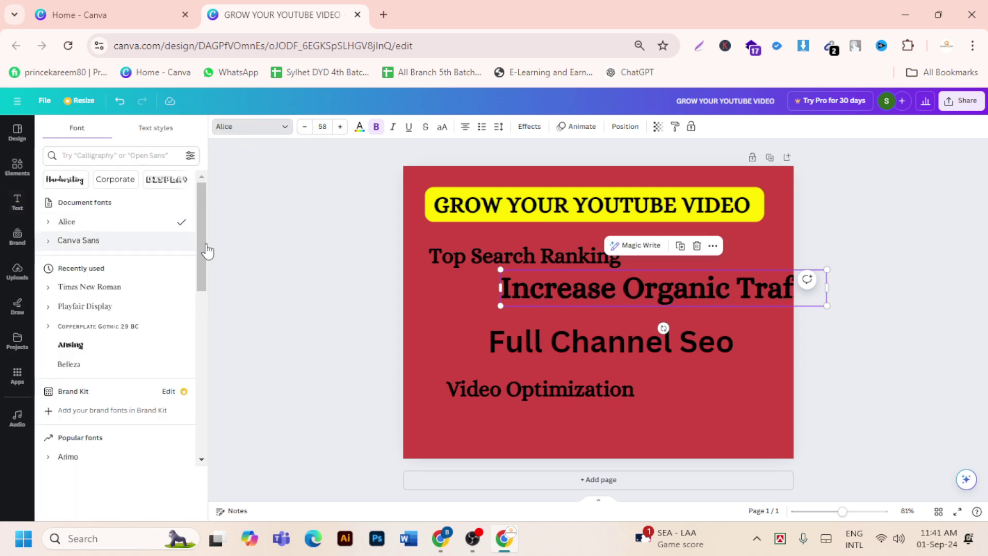
left_click(306, 127)
left_click(306, 127)
left_click(306, 127)
left_click(307, 127)
left_click(306, 127)
left_click(306, 127)
left_click(306, 126)
double_click(305, 127)
double_click(305, 127)
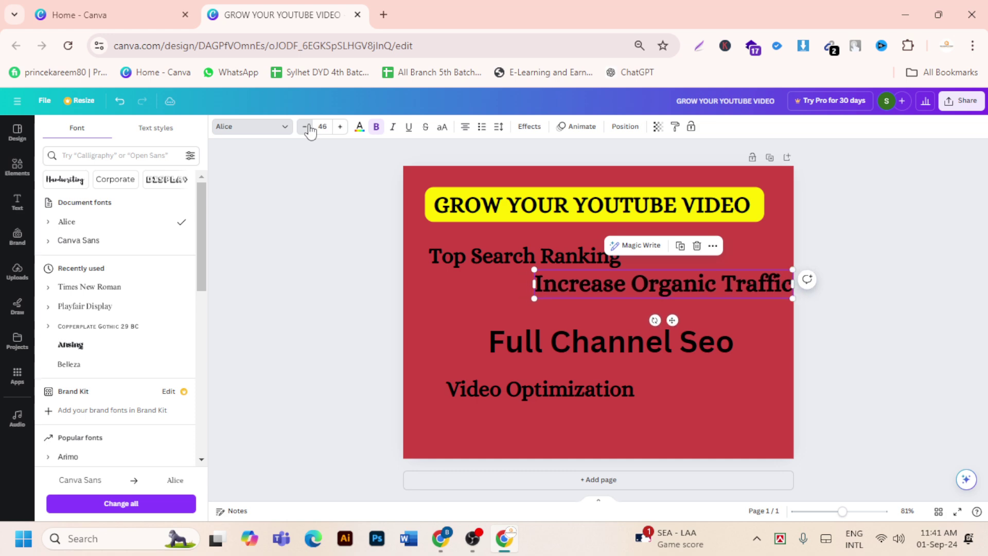
double_click(305, 126)
double_click(305, 127)
left_click(306, 127)
left_click(306, 126)
left_click(425, 300)
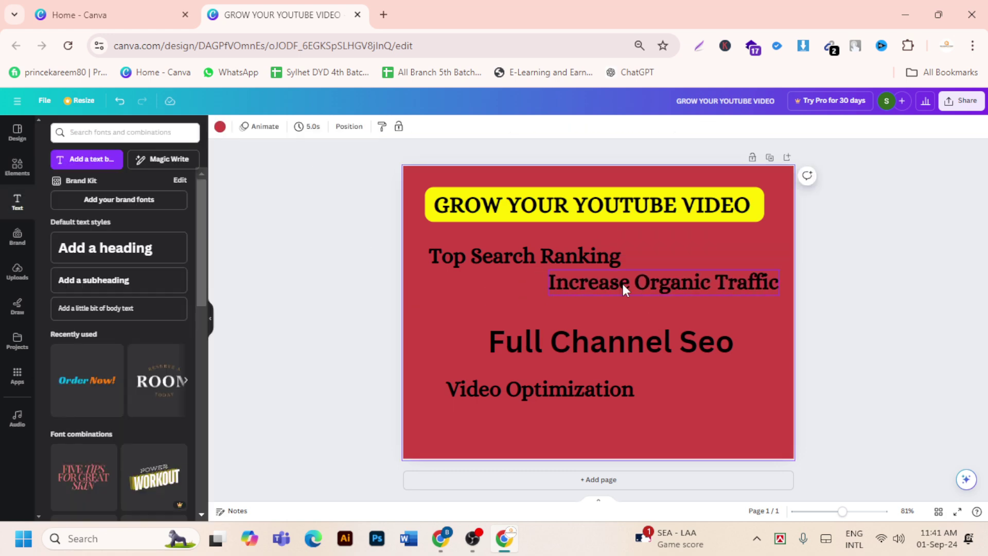
- Move "Increase Organic Traffic" directly beneath "Top Search Ranking", aligning the starts of both lines
left_click_drag(623, 283, 505, 301)
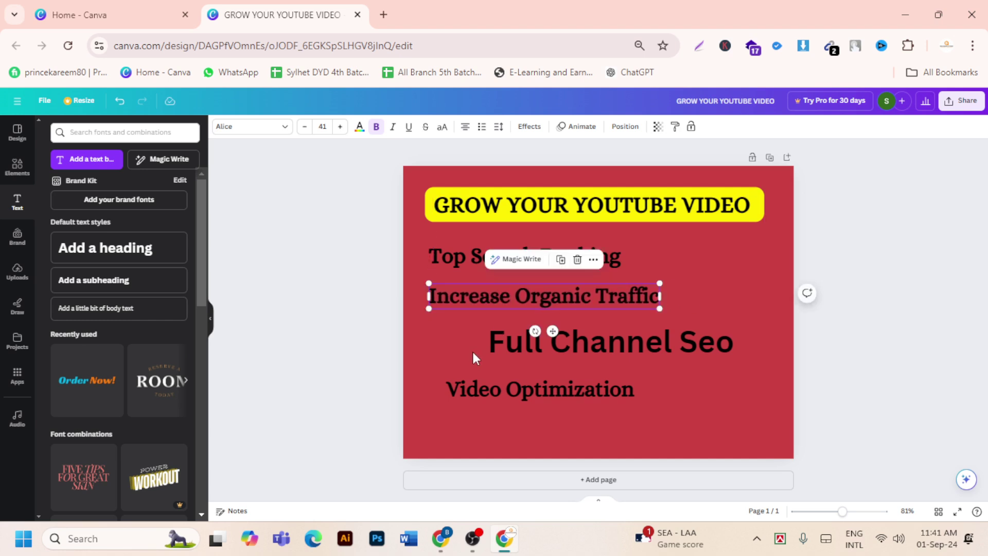
left_click(502, 311)
- Set the "Full Channel Seo" heading to the Alice font at size 41, matching the other service lines
left_click(553, 352)
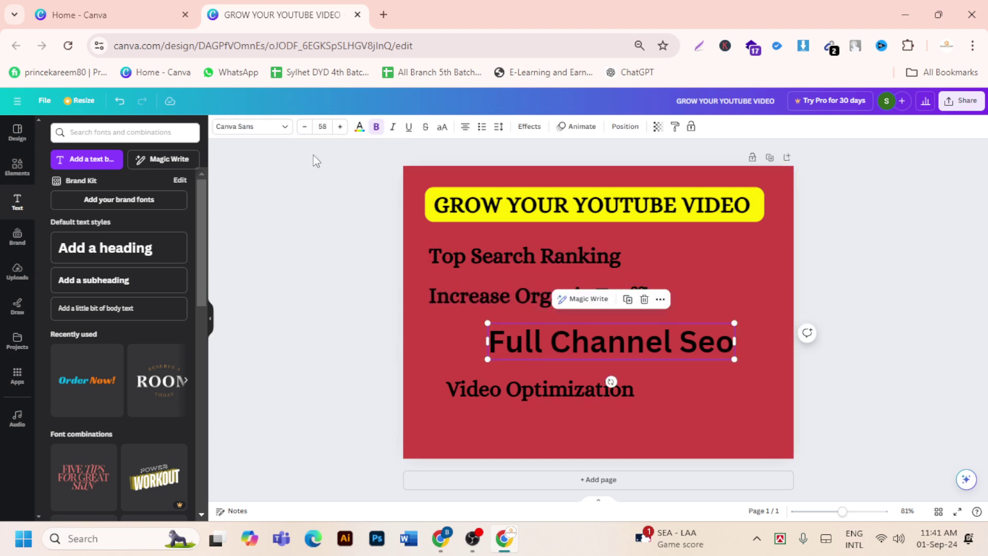
left_click(256, 139)
left_click(85, 223)
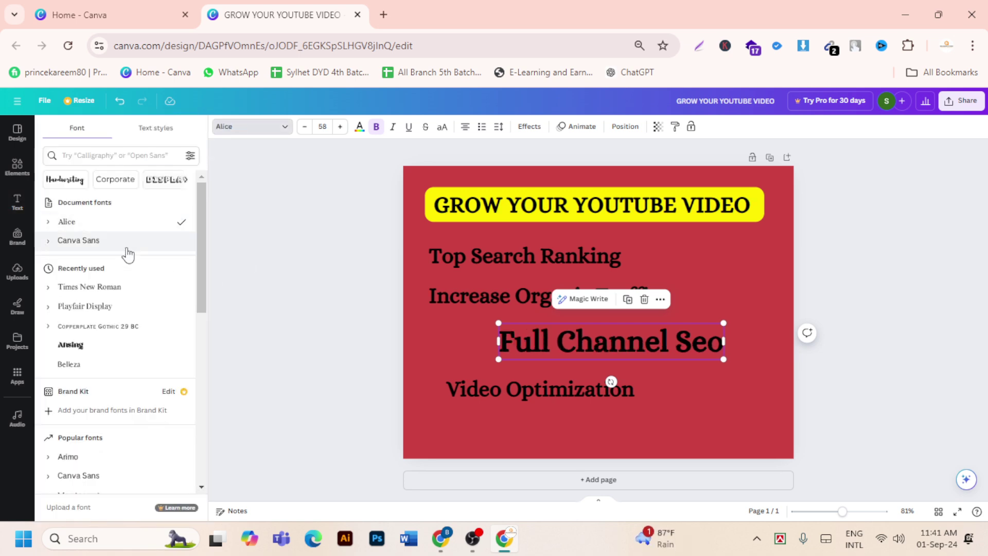
left_click(322, 126)
left_click(305, 126)
left_click(305, 127)
left_click(305, 126)
left_click(304, 126)
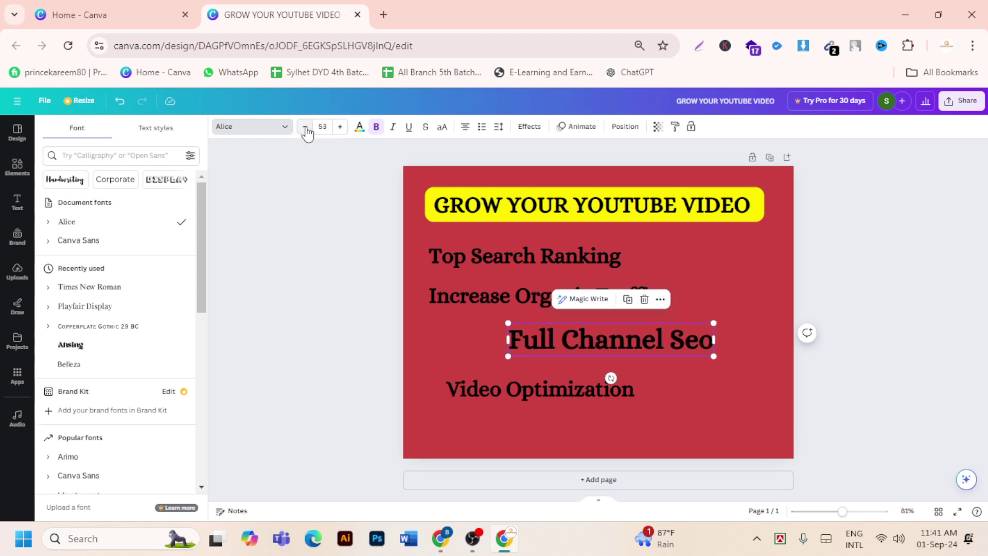
left_click(304, 127)
left_click(305, 126)
left_click(304, 127)
left_click(304, 126)
left_click(305, 127)
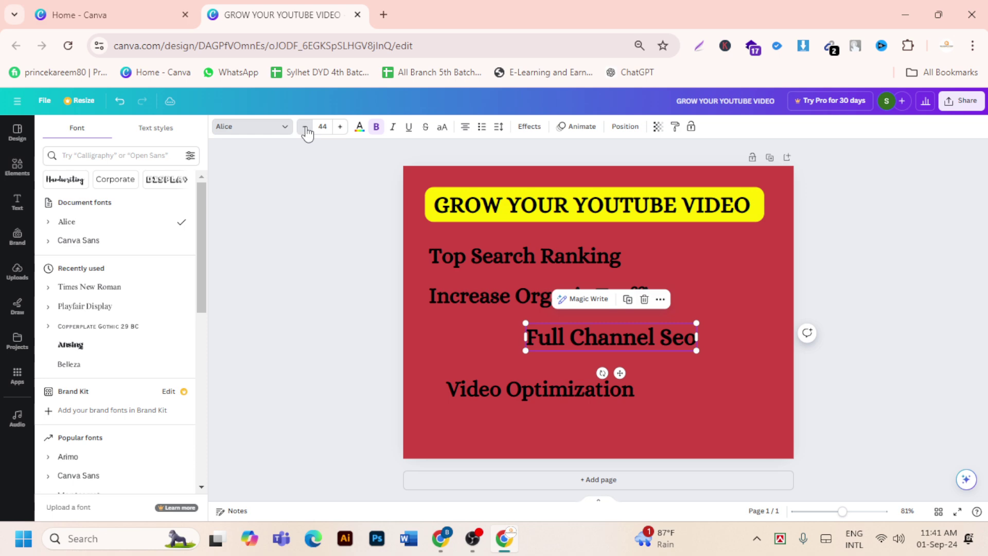
left_click(305, 127)
left_click(304, 127)
left_click(305, 126)
left_click(470, 344)
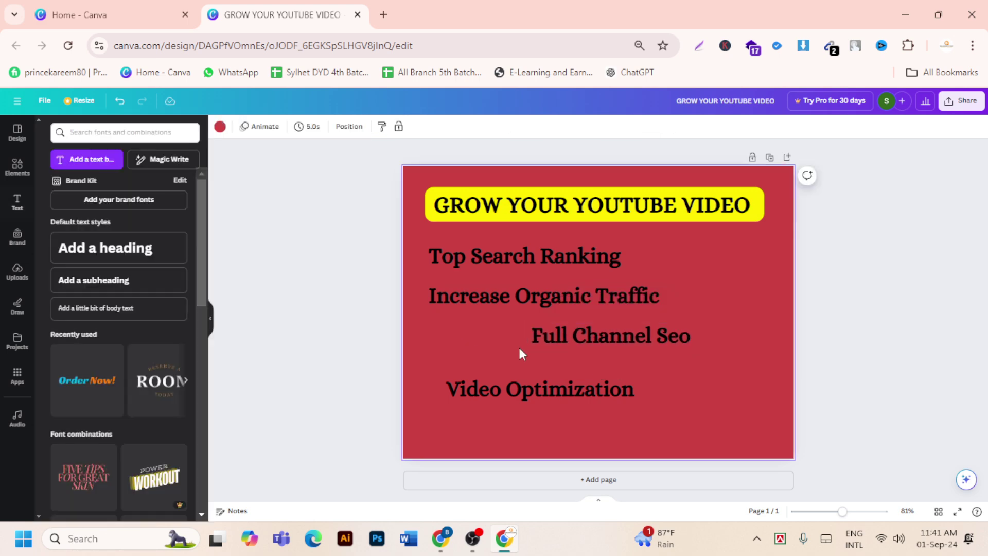
- Move "Full Channel Seo" toward the design's left side, beneath "Increase Organic Traffic"
left_click(632, 339)
left_click_drag(632, 338, 532, 341)
left_click(551, 390)
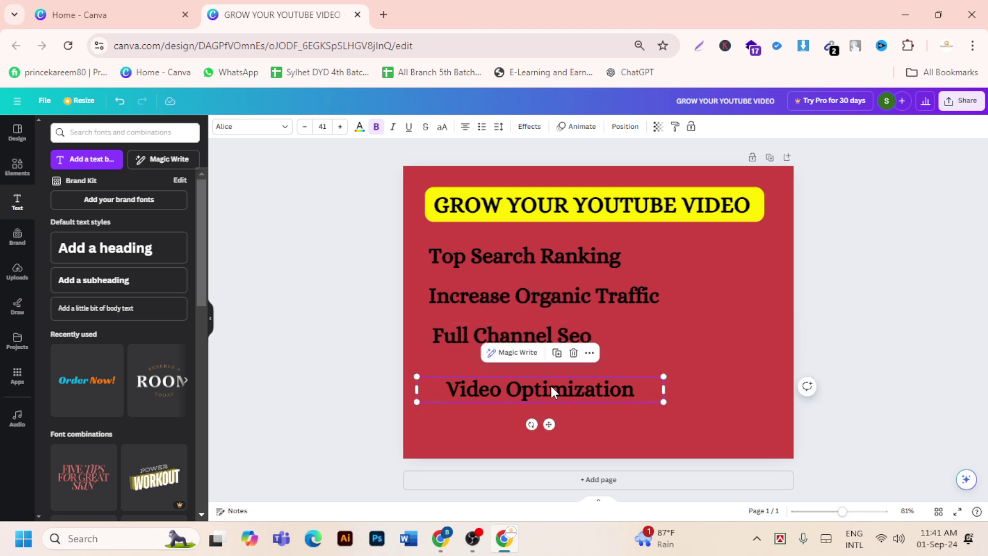
left_click(459, 335)
left_click(435, 296)
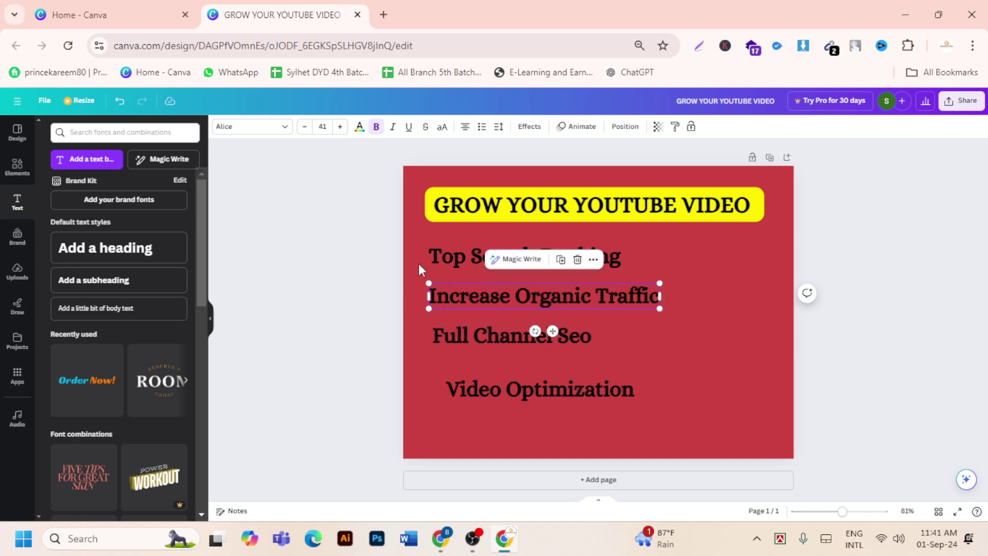
left_click(449, 255)
- Keep the design to a single page and move "Video Optimization" up beneath "Full Channel Seo", lining up their starts
left_click(485, 478)
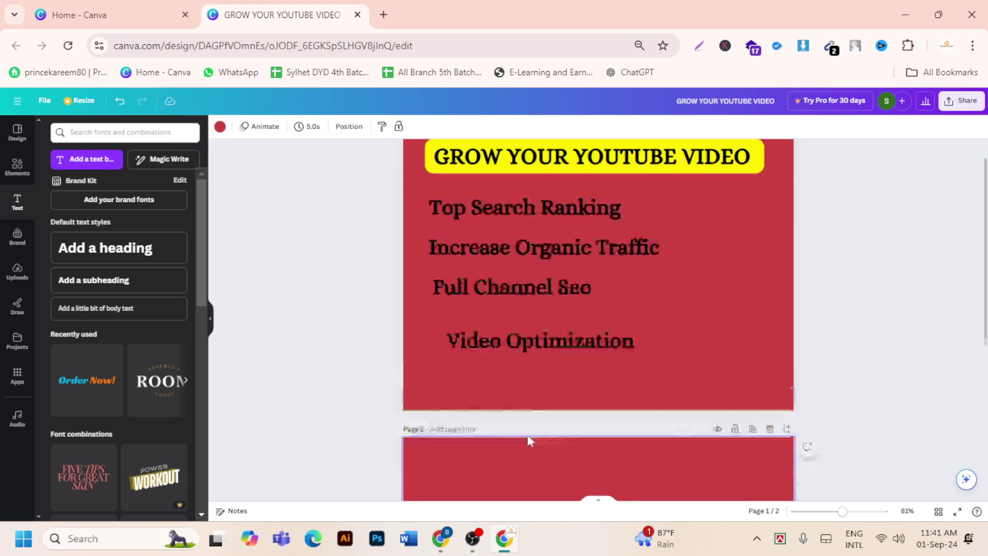
left_click(770, 159)
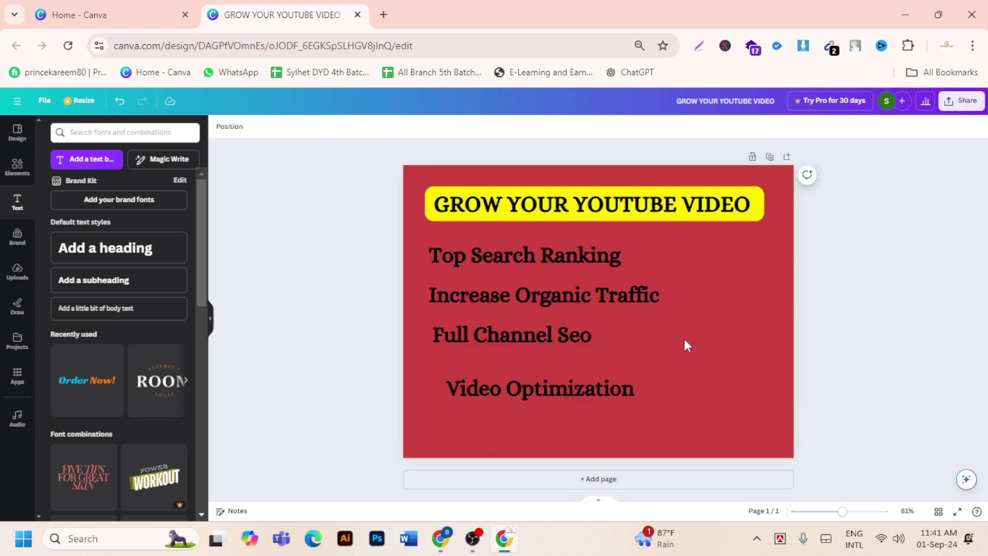
left_click_drag(532, 396, 518, 385)
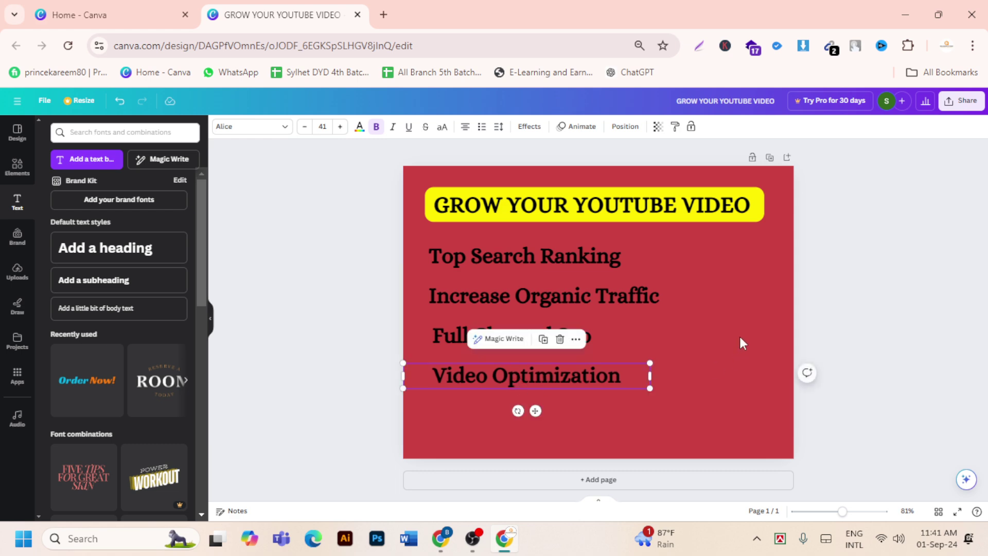
- Reorder the service lines with "Increase Organic Traffic" first, "Top Search Ranking" second, "Video Optimization" third and "Full Channel Seo" last
left_click_drag(543, 264, 545, 338)
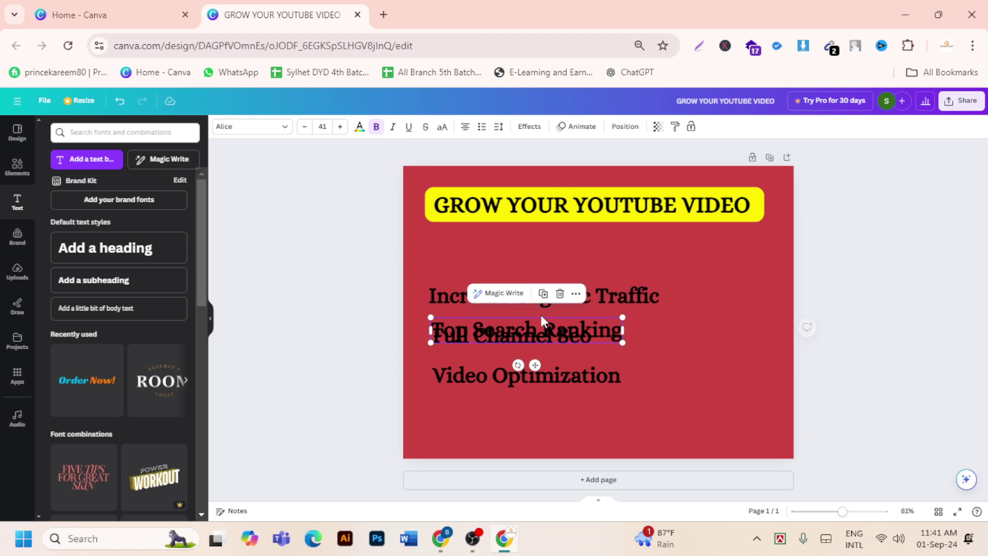
left_click_drag(449, 295, 449, 252)
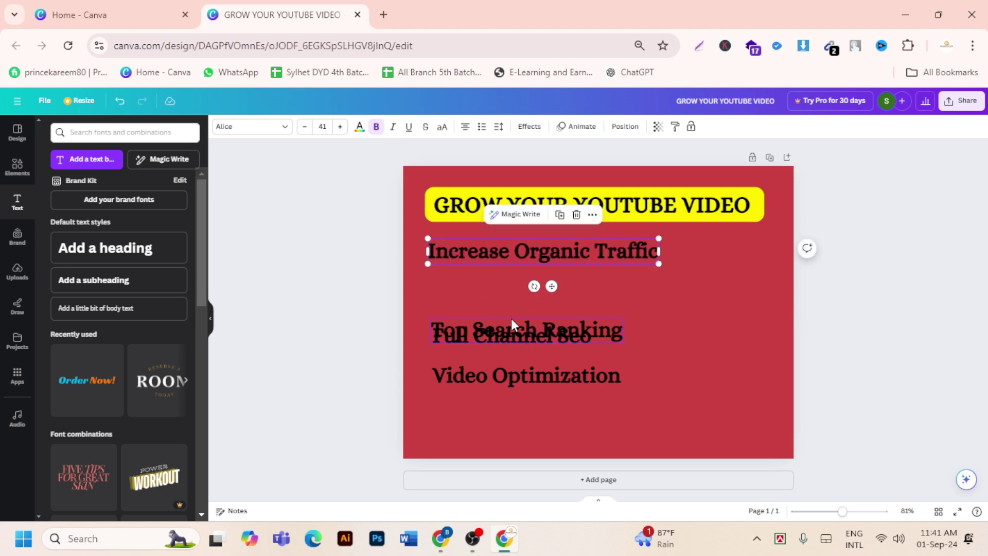
left_click_drag(513, 326, 530, 409)
left_click_drag(595, 376, 607, 322)
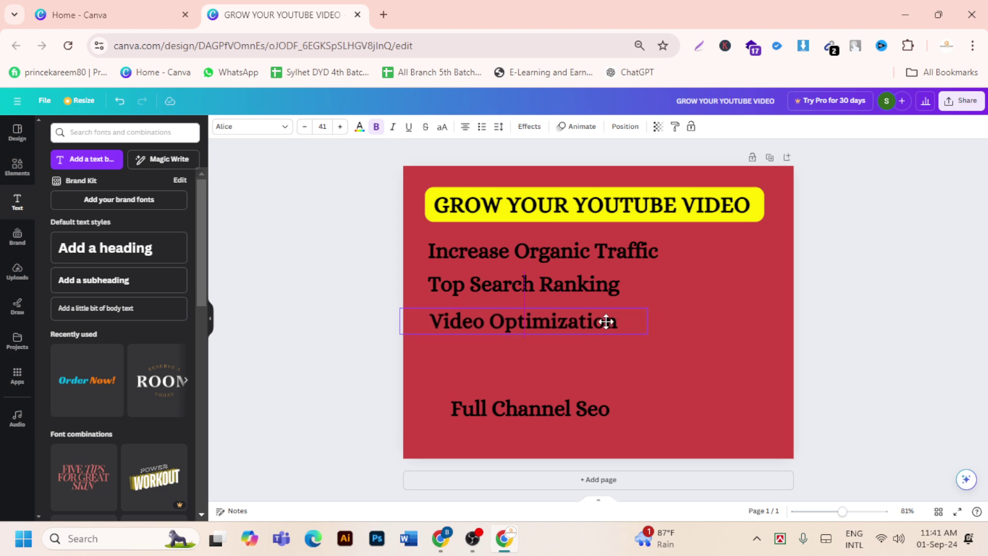
- Move the "Full Channel Seo" text up so it sits directly below "Video Optimization" in the list
left_click(576, 412)
left_click_drag(575, 412, 558, 365)
left_click(582, 406)
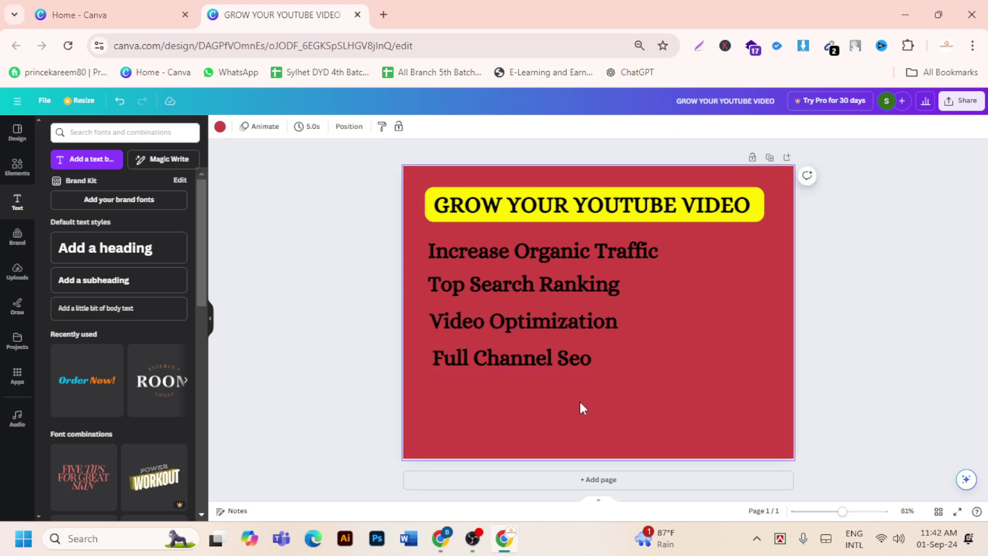
- Look through the uploaded images for a portrait photo suited to the YouTube video design
left_click(17, 271)
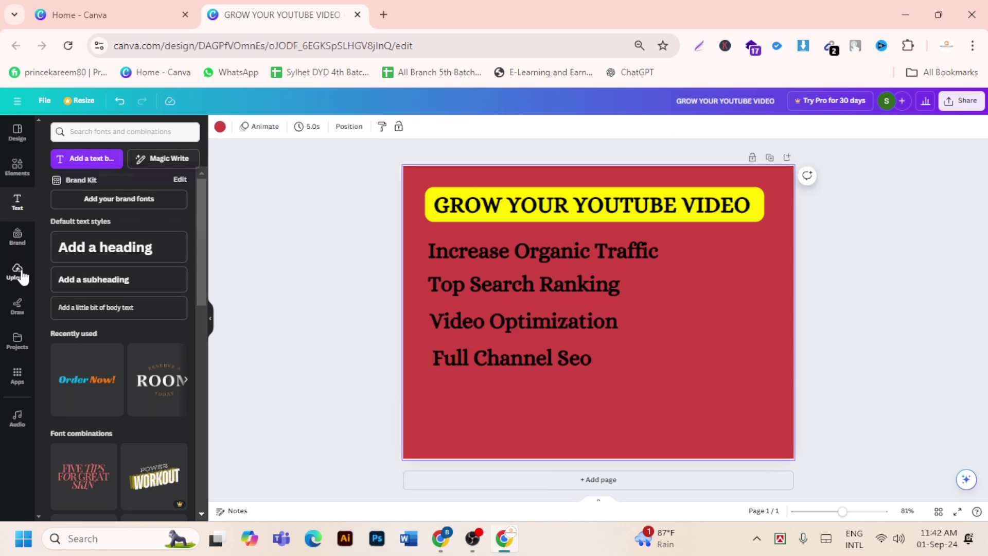
scroll(105, 391, "down", 3)
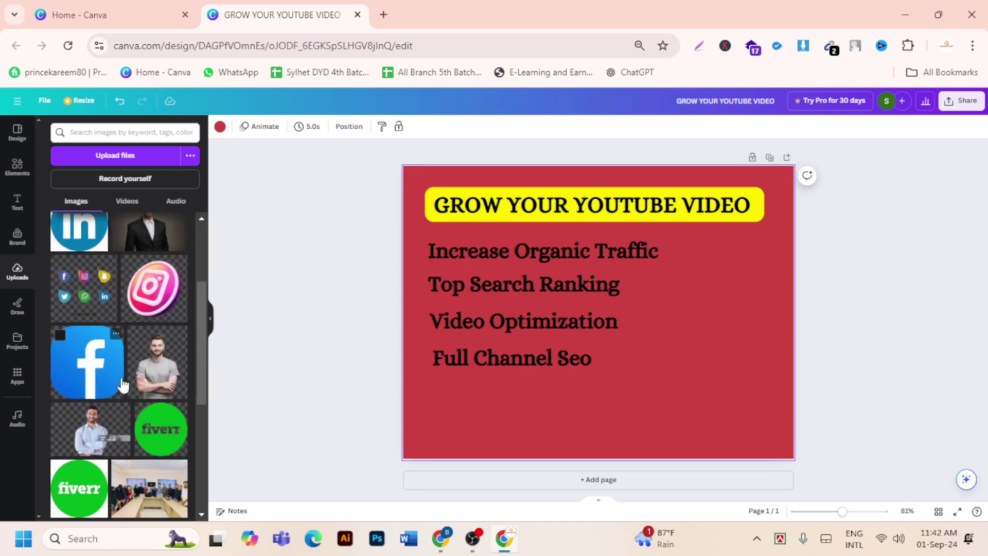
scroll(108, 417, "up", 3)
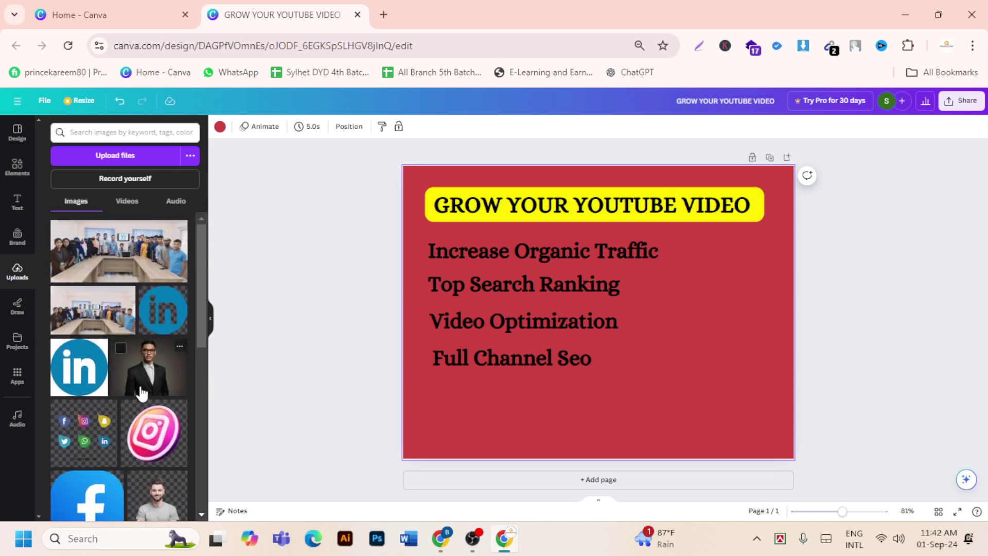
scroll(137, 390, "down", 3)
scroll(141, 394, "down", 10)
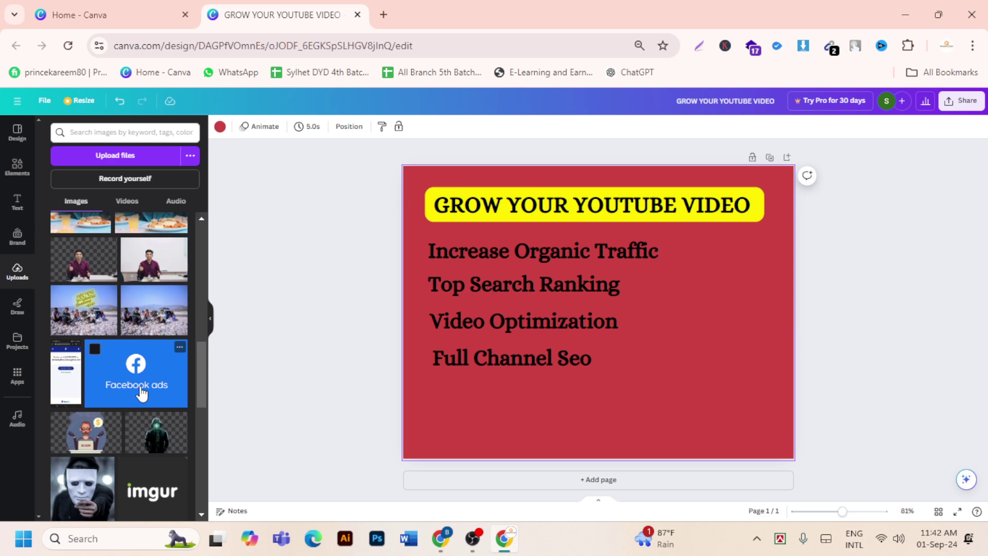
scroll(142, 394, "down", 15)
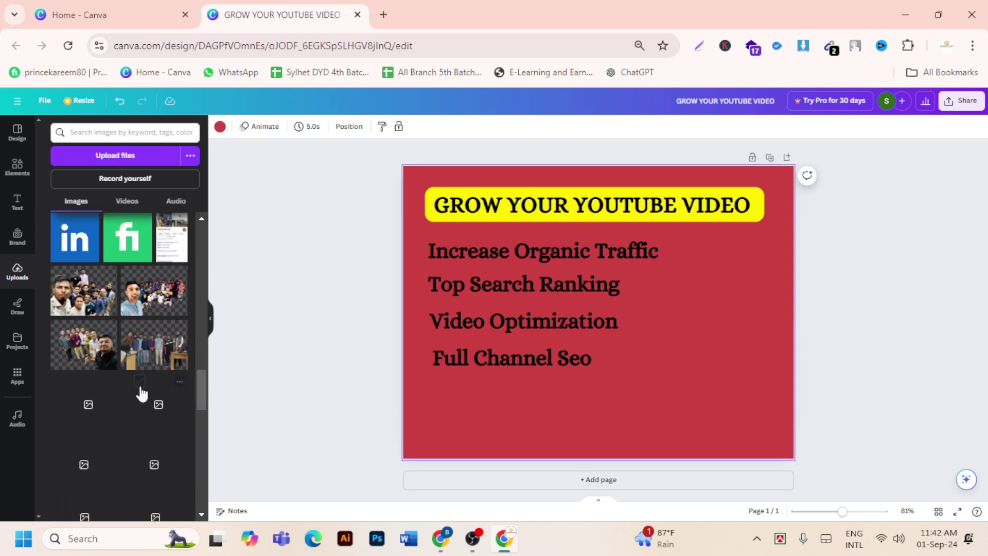
scroll(142, 394, "down", 15)
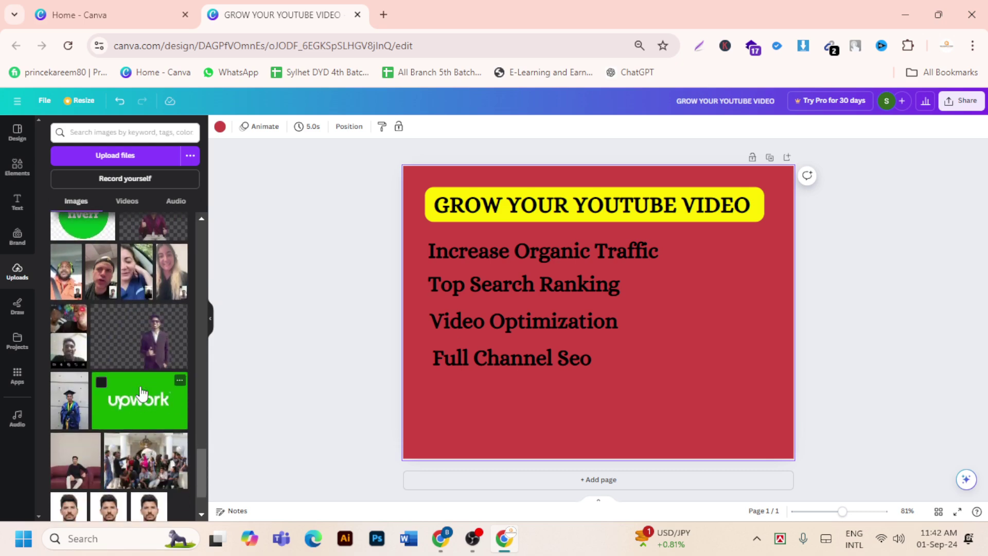
scroll(143, 394, "down", 10)
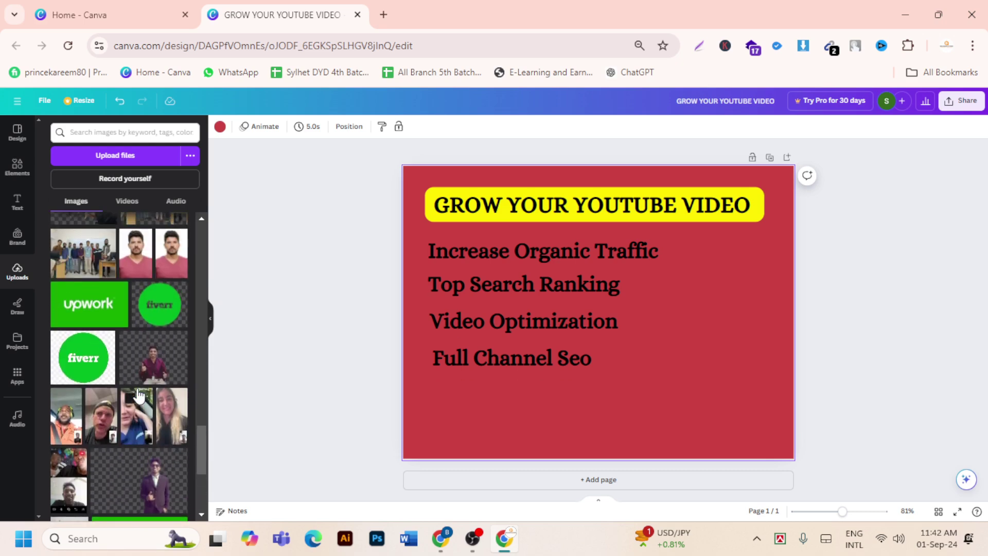
scroll(138, 394, "up", 15)
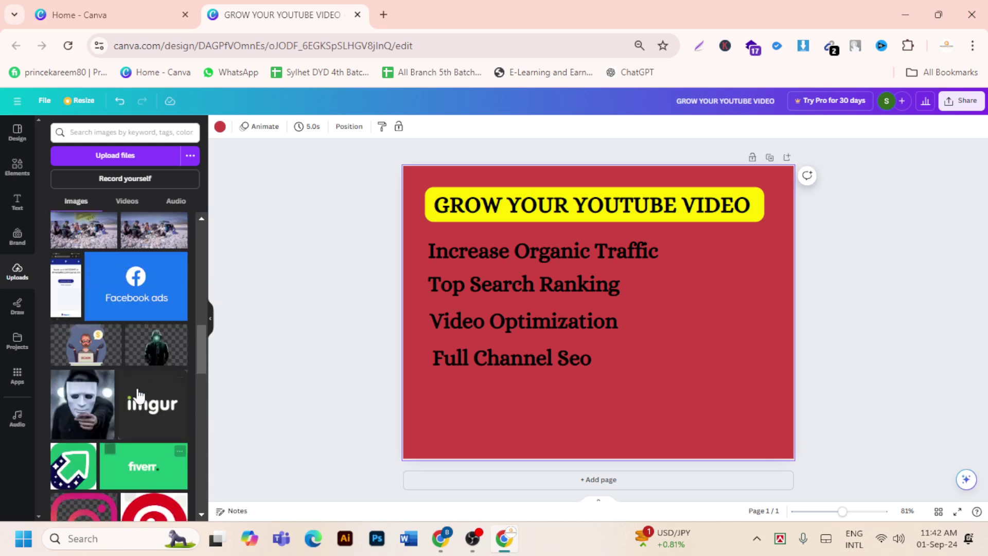
scroll(138, 393, "up", 10)
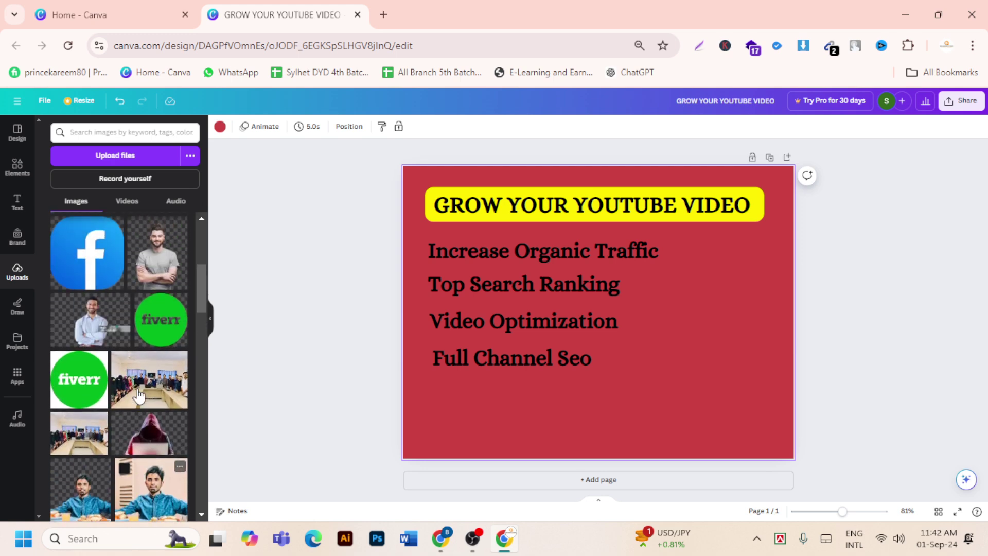
scroll(138, 394, "up", 2)
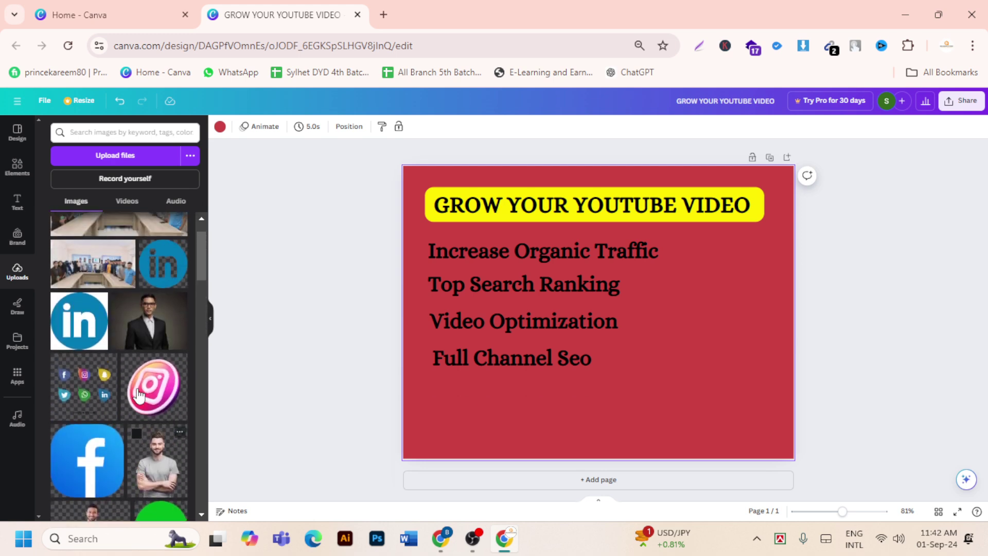
- Try the uploaded photo of the man in the black suit on the design, and remove it
left_click(157, 331)
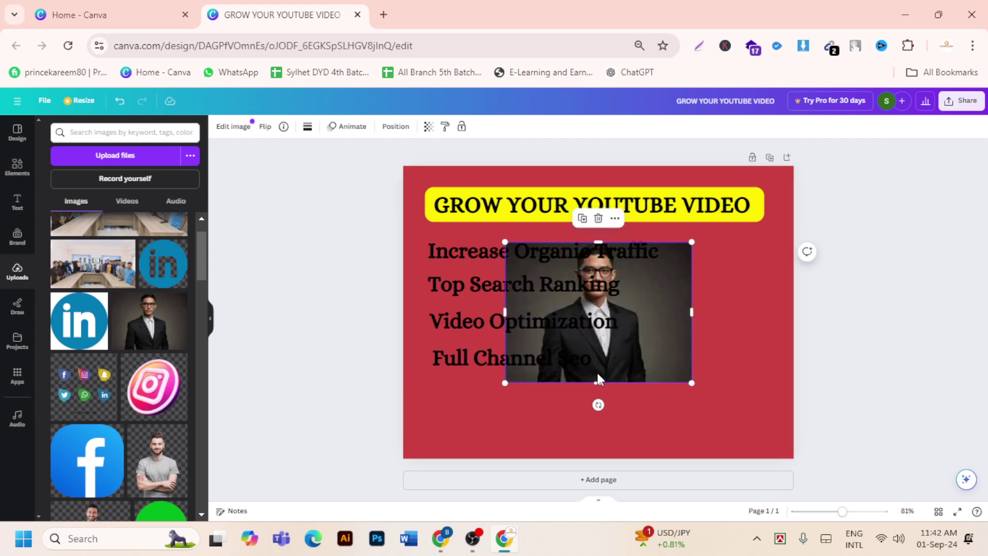
key("Delete")
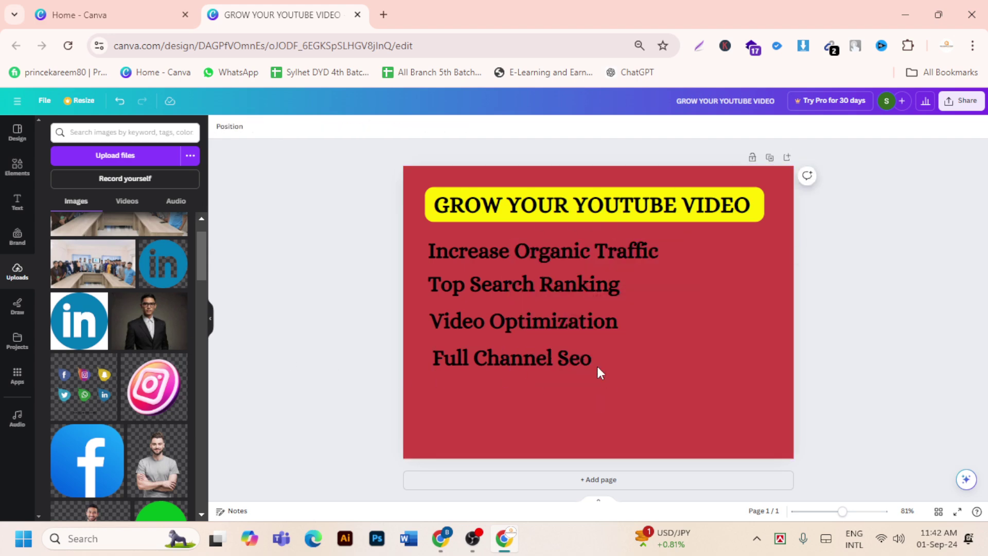
- Add the cut-out photo of the man in the grey T-shirt and enlarge it to fill the design's lower-right area beside the text list
left_click(171, 452)
left_click_drag(626, 367, 706, 339)
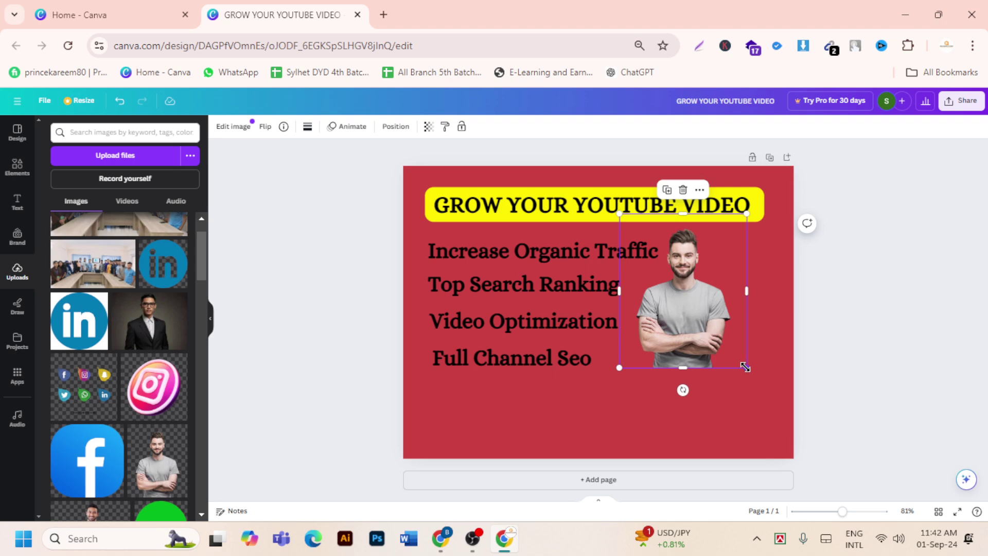
left_click_drag(745, 367, 803, 472)
left_click(353, 415)
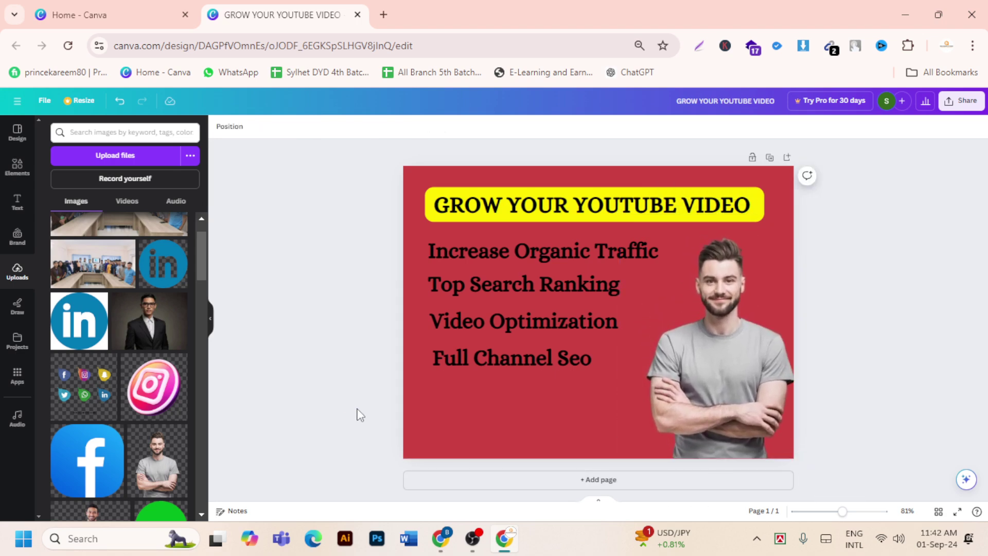
left_click_drag(692, 387, 693, 387)
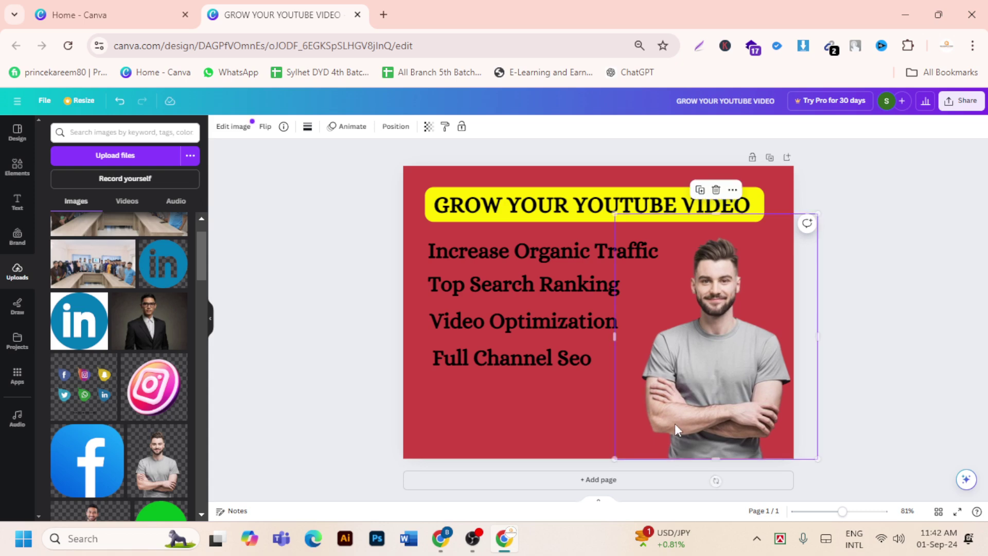
left_click(530, 405)
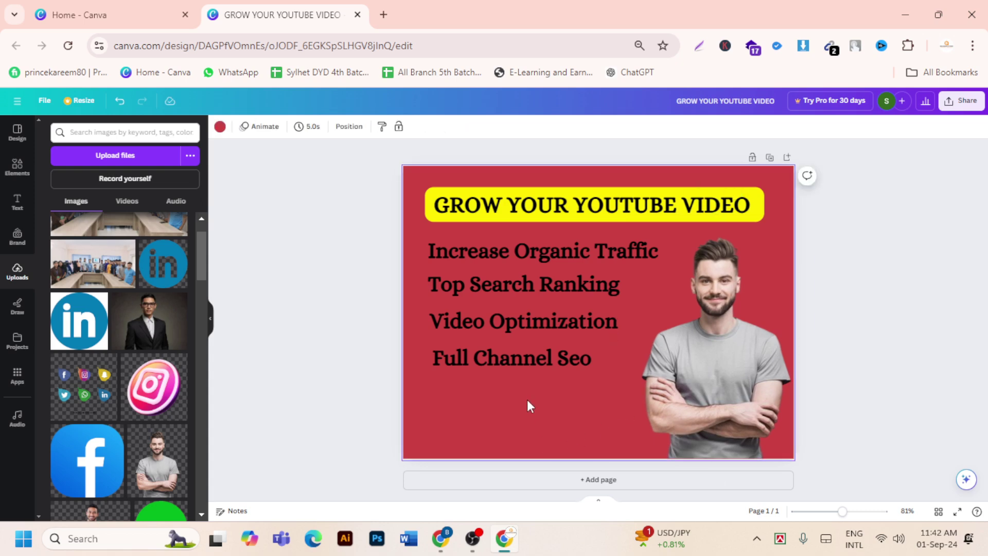
- Download the finished design as a PNG file
left_click(962, 101)
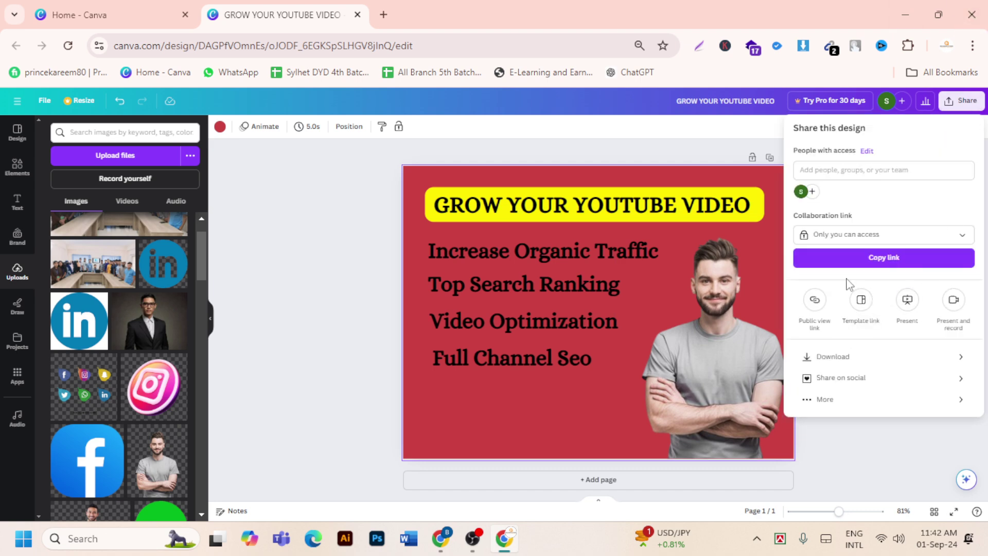
left_click(854, 361)
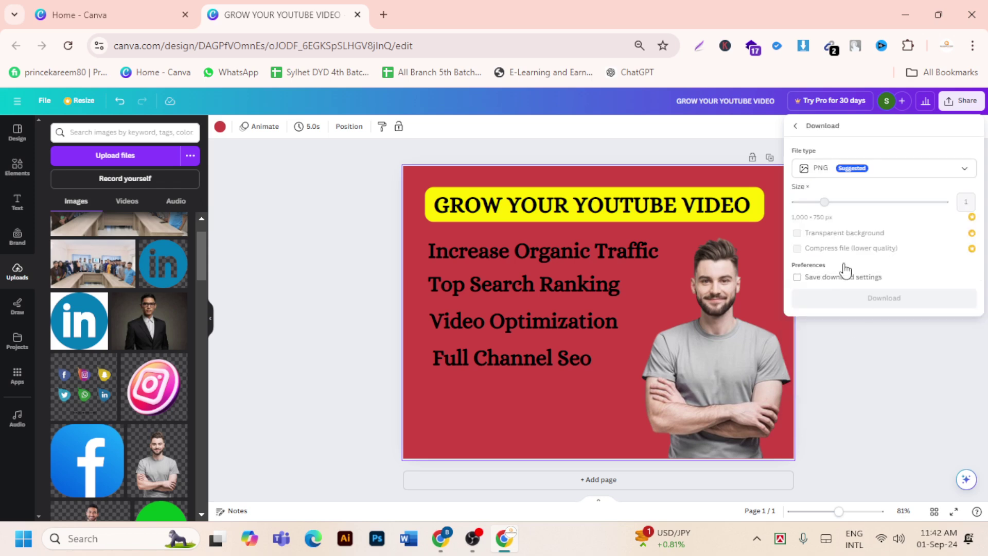
left_click(893, 303)
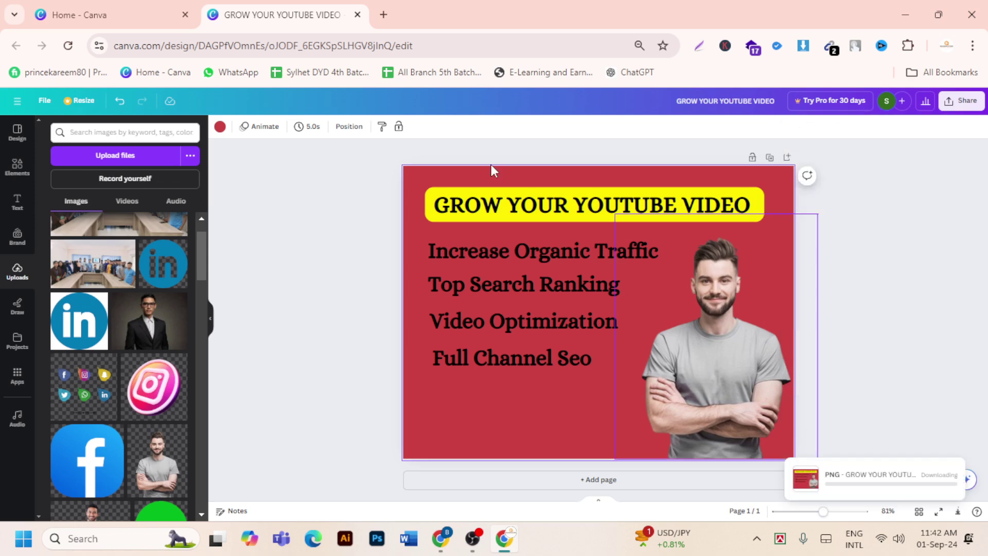
- Switch to the Upwork project gallery, start a project image upload and select GROW YOUR YOUTUBE VIDEO.png from the Downloads folder
left_click(444, 530)
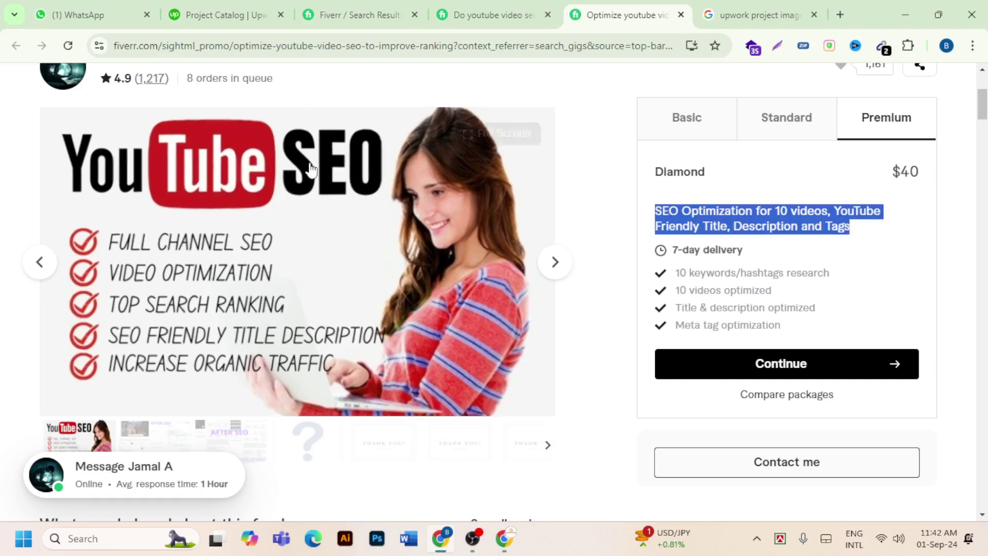
left_click(199, 14)
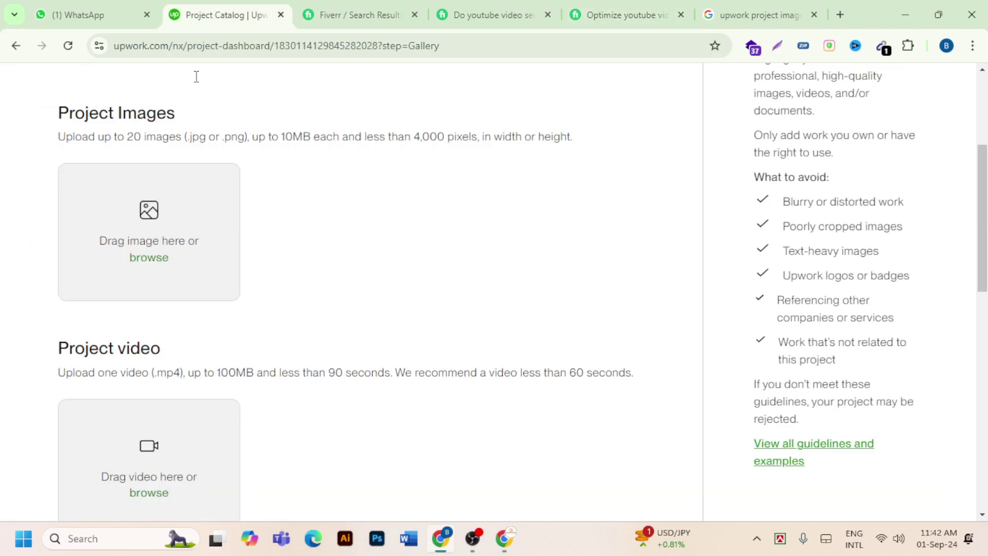
left_click(149, 263)
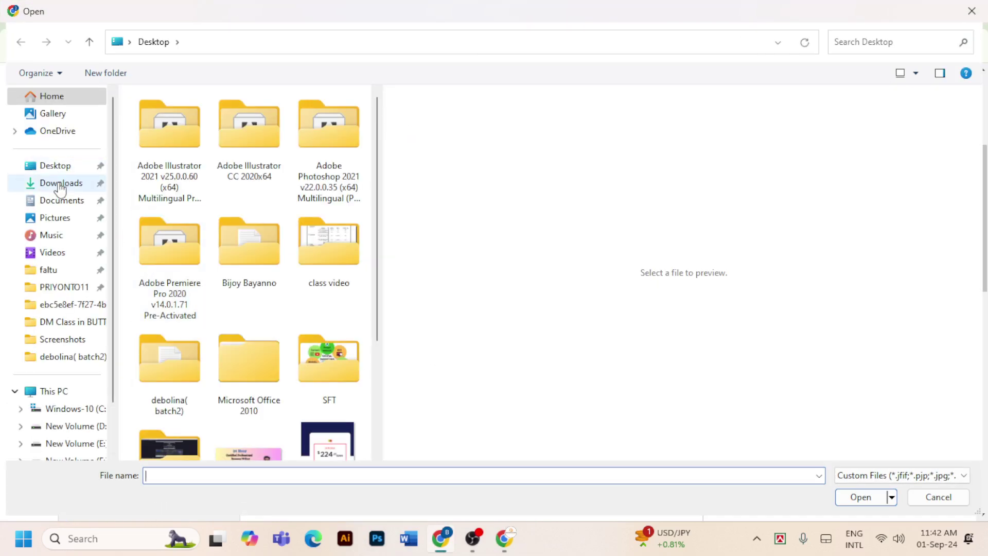
left_click(68, 182)
left_click(216, 144)
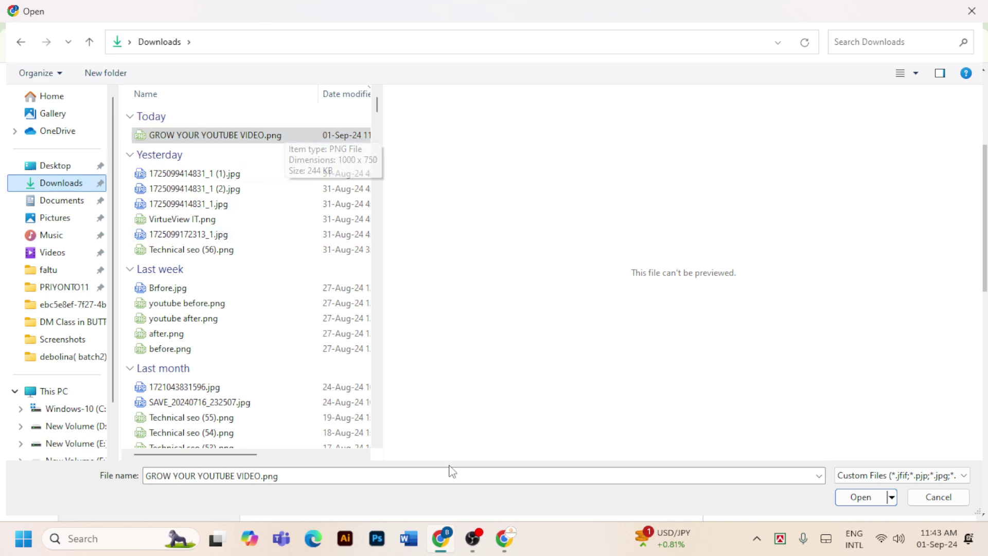
- Switch back to the Canva design and download it again with JPG as the file type
mouse_move(455, 545)
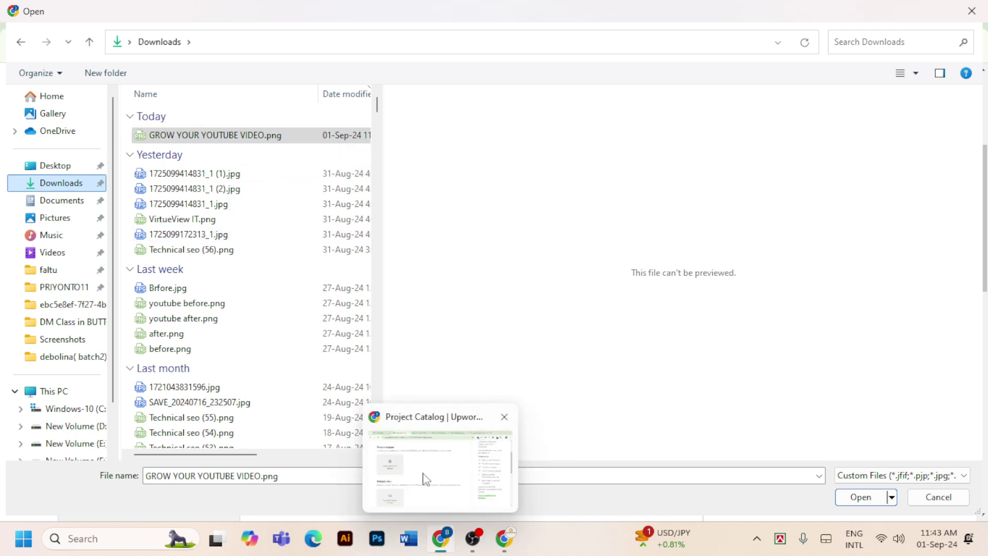
mouse_move(494, 533)
left_click(500, 487)
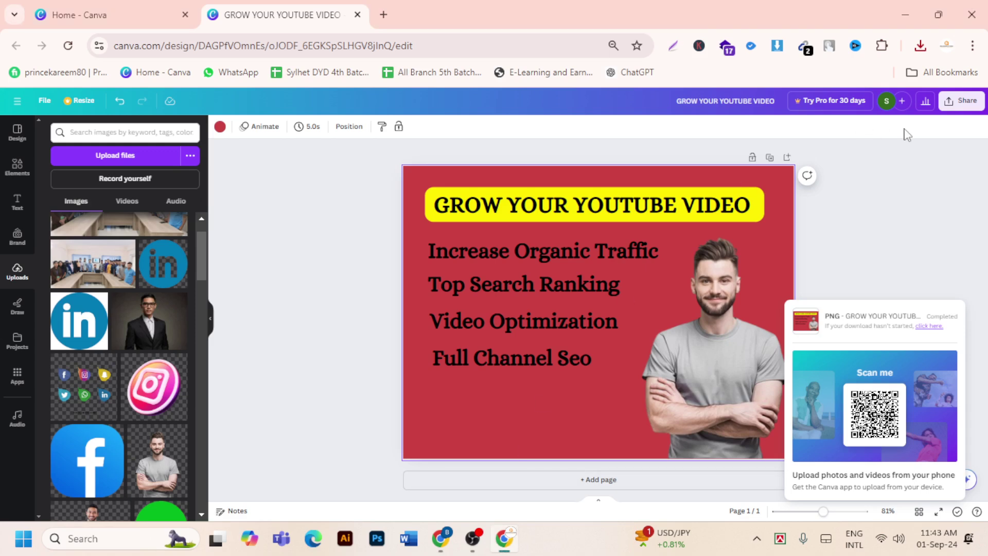
left_click(962, 101)
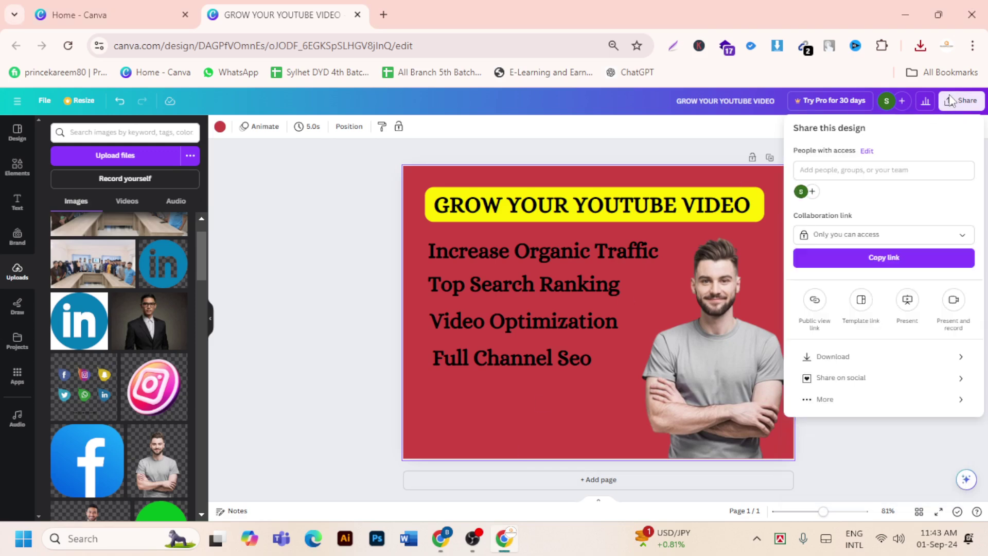
left_click(817, 360)
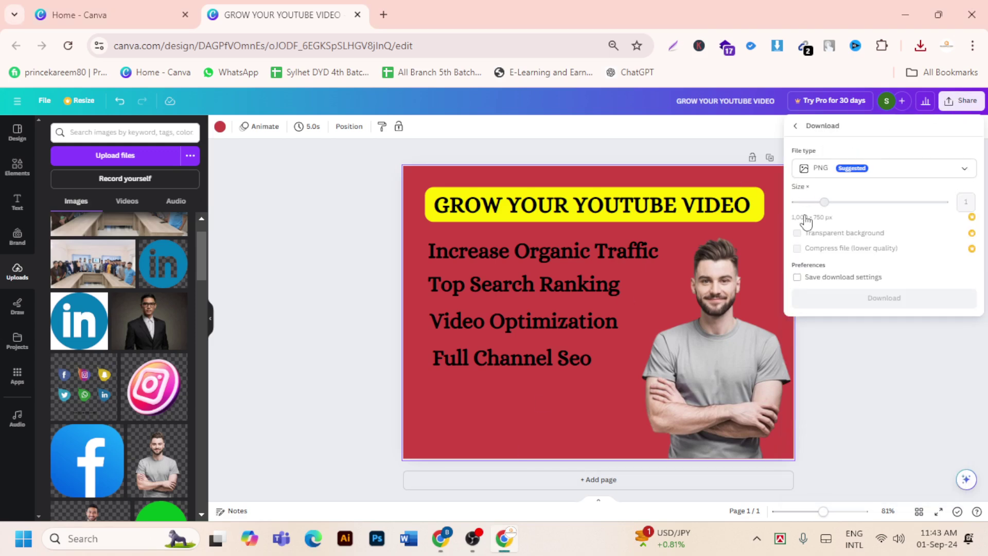
left_click(823, 173)
left_click(829, 202)
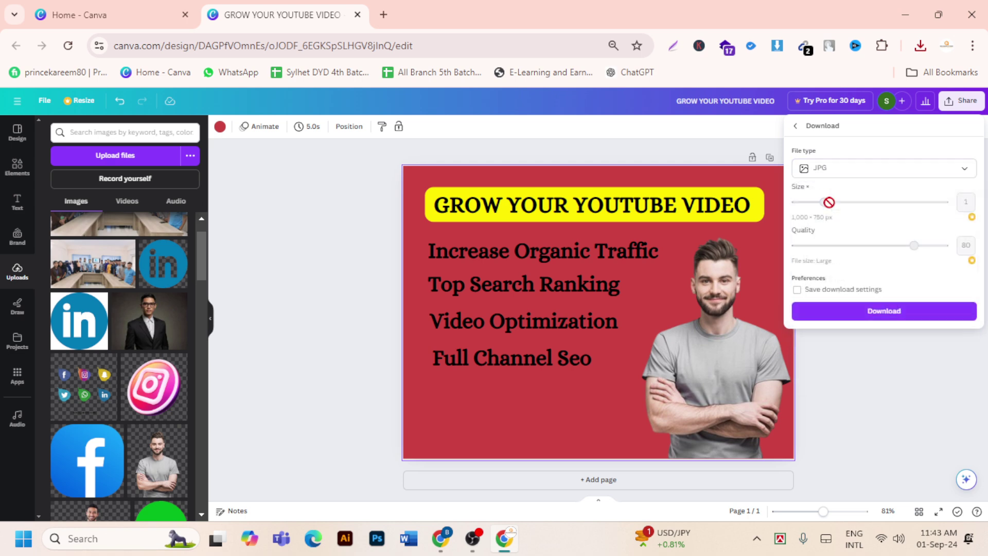
left_click(884, 320)
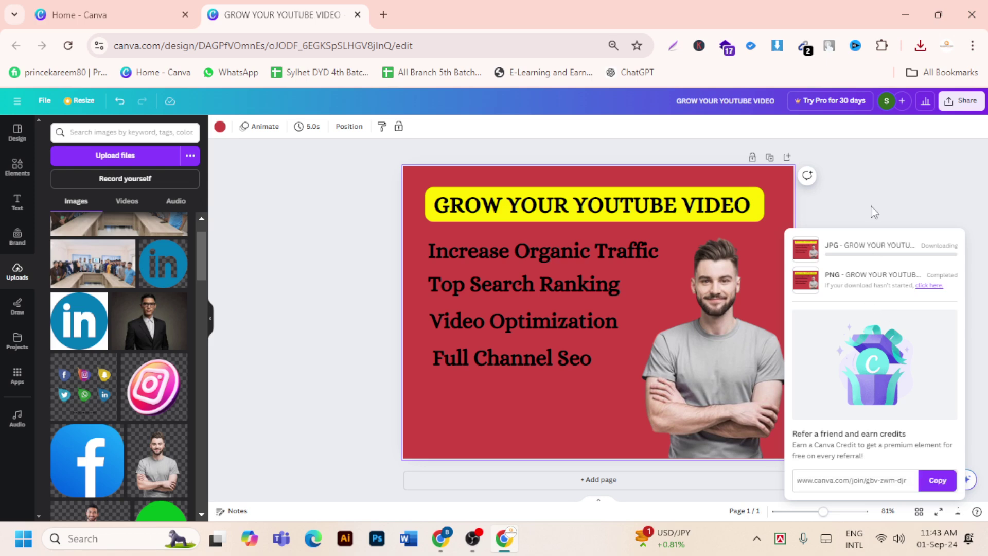
- Return to the Upwork image upload's file chooser and cut GROW YOUR YOUTUBE VIDEO.jpg from the Downloads folder
left_click(900, 12)
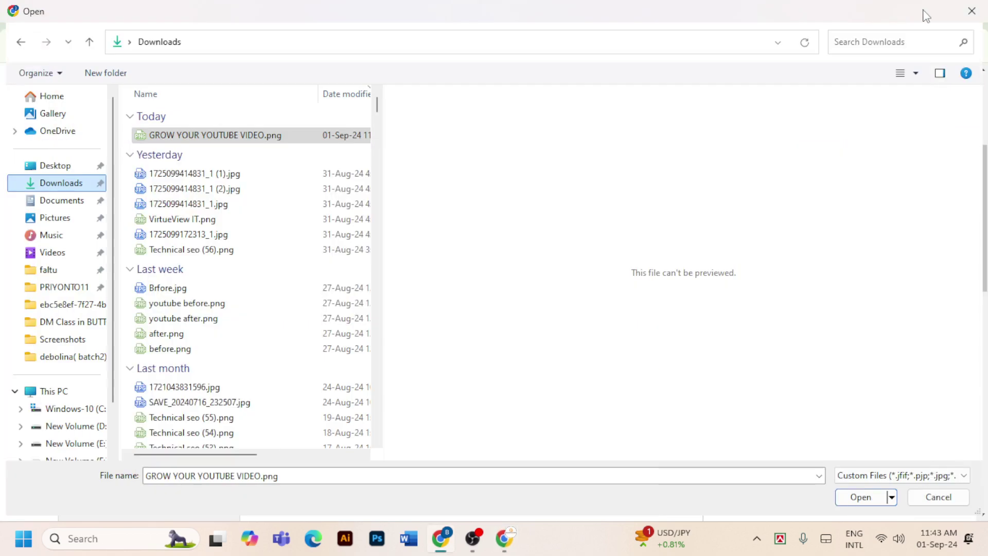
right_click(279, 139)
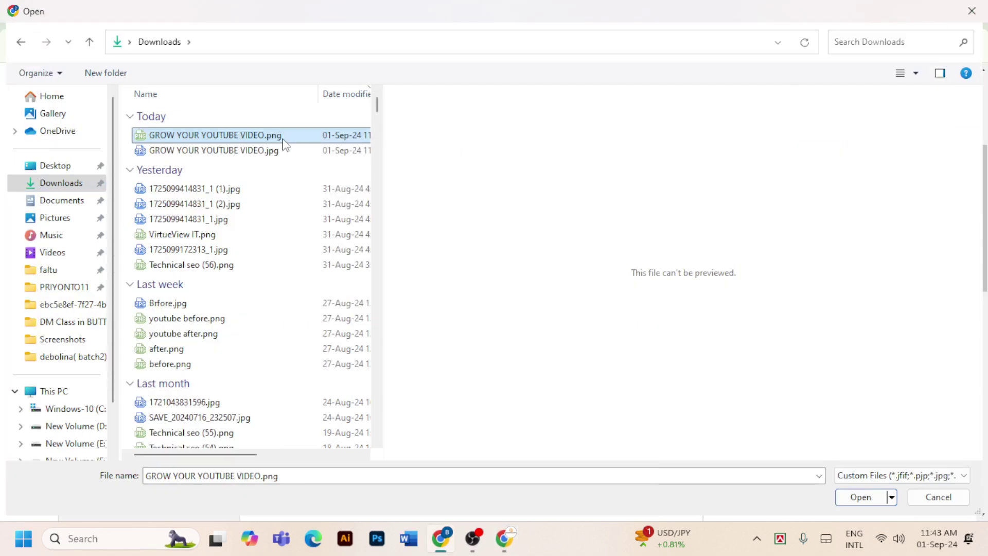
left_click(249, 150)
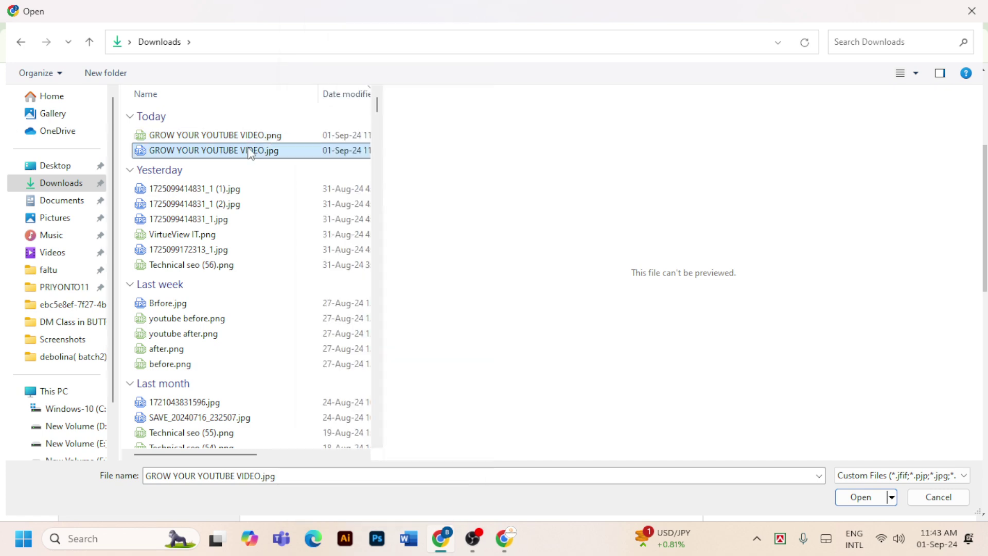
right_click(249, 150)
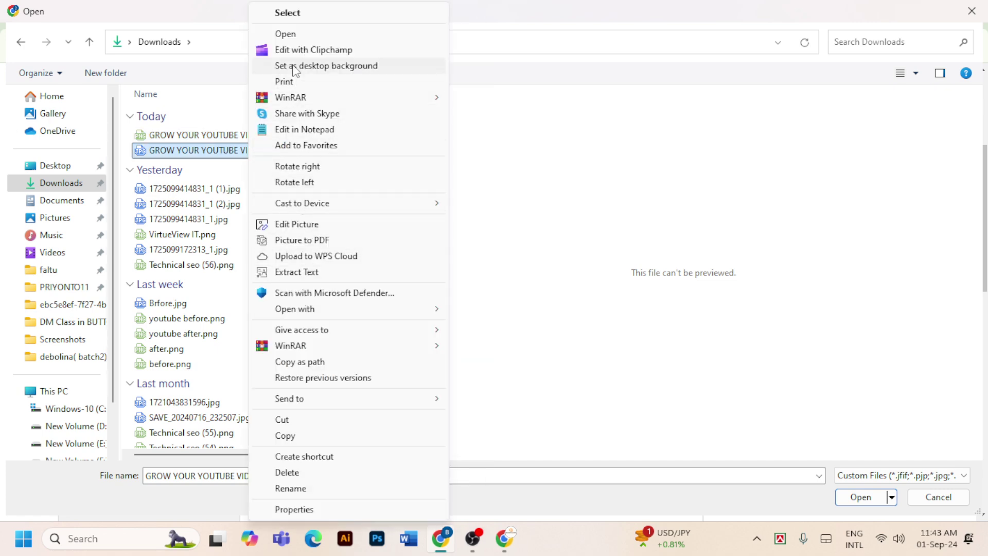
left_click(287, 423)
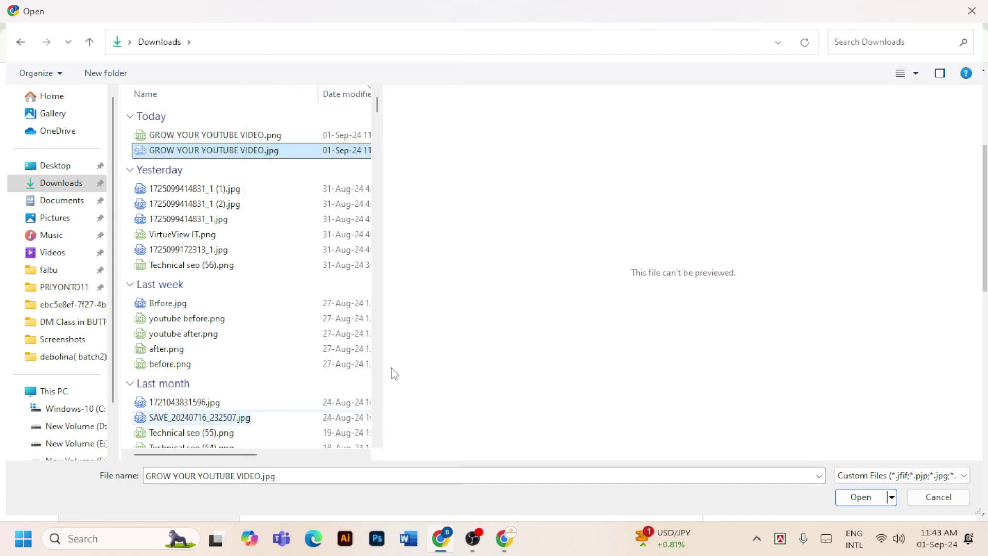
- Cancel the Upwork image upload's file chooser and minimize the open windows to reach the desktop
left_click(975, 13)
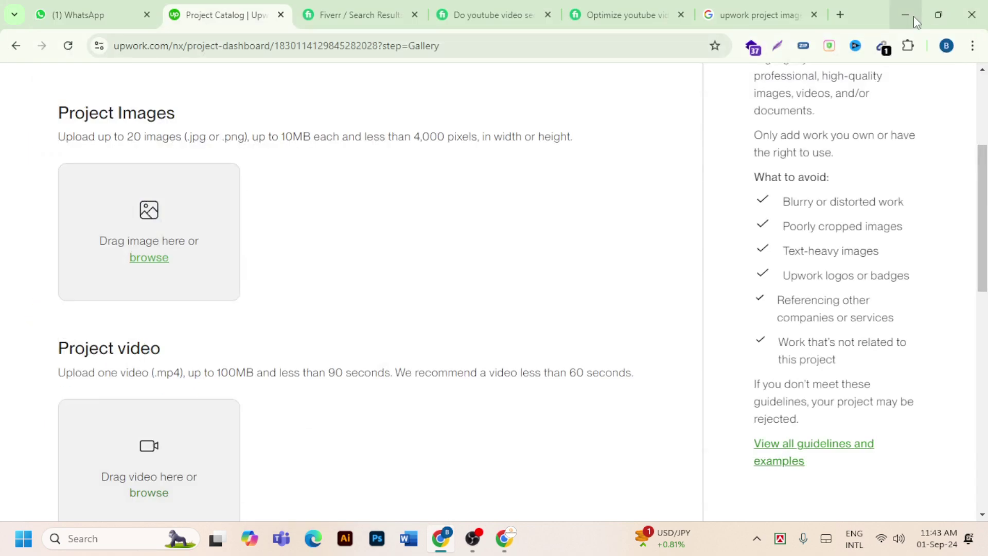
left_click(898, 16)
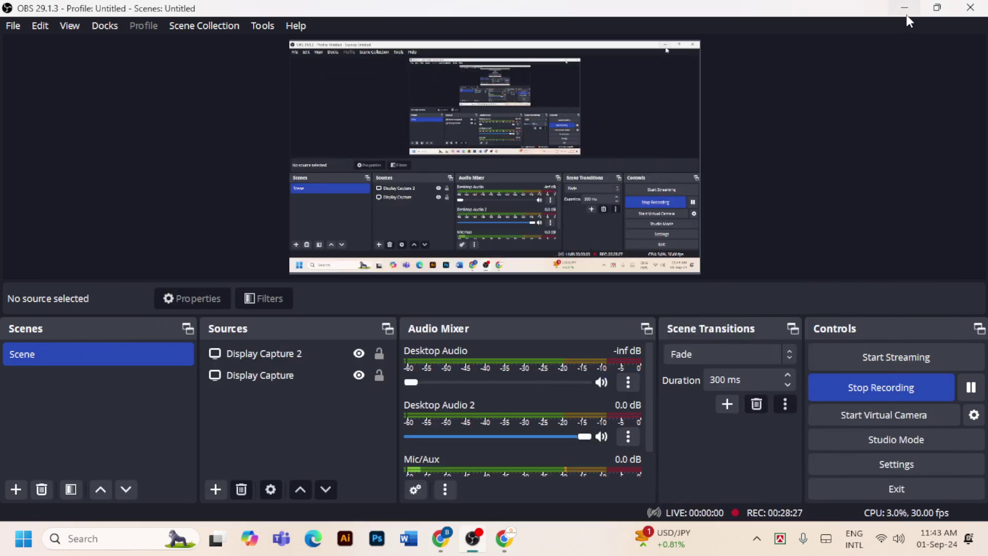
left_click(909, 10)
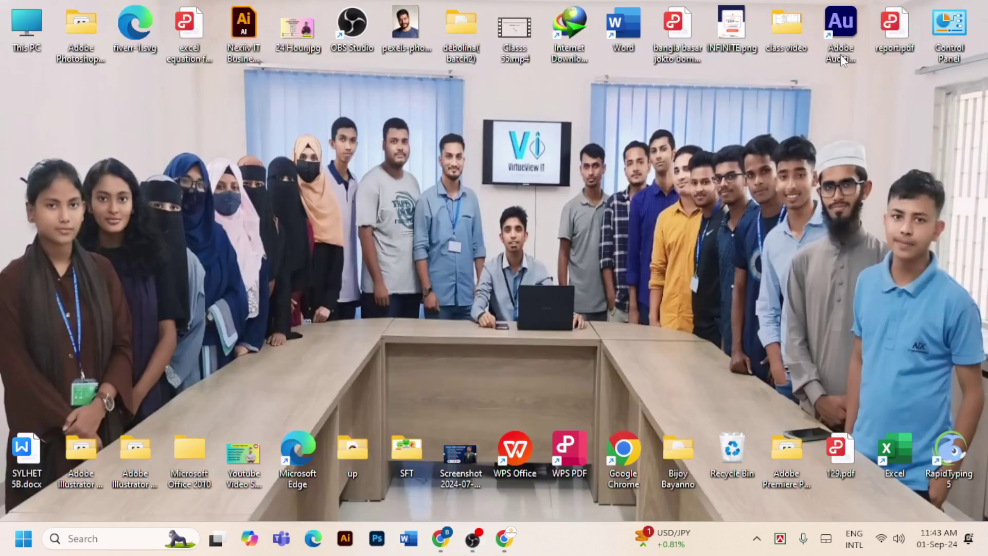
right_click(398, 237)
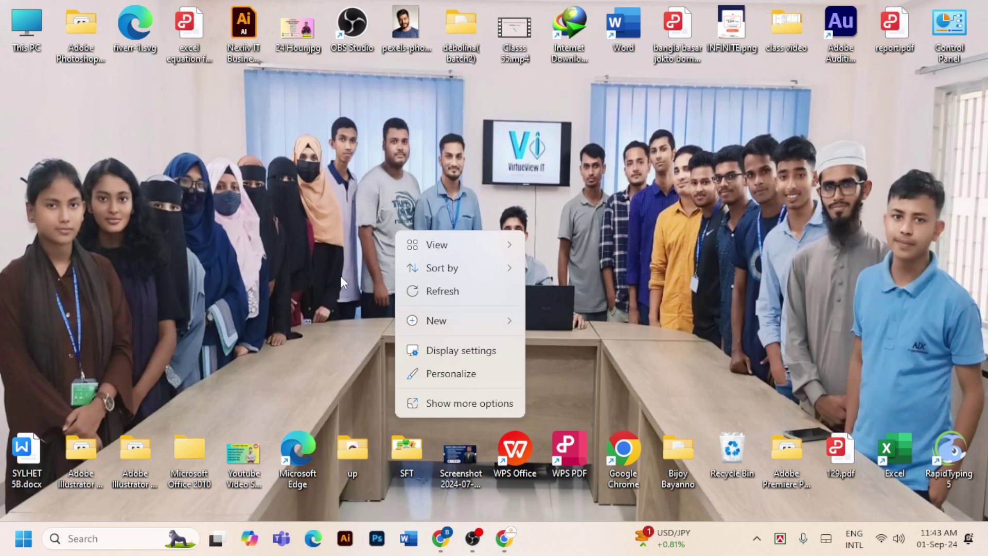
left_click(306, 232)
right_click(307, 233)
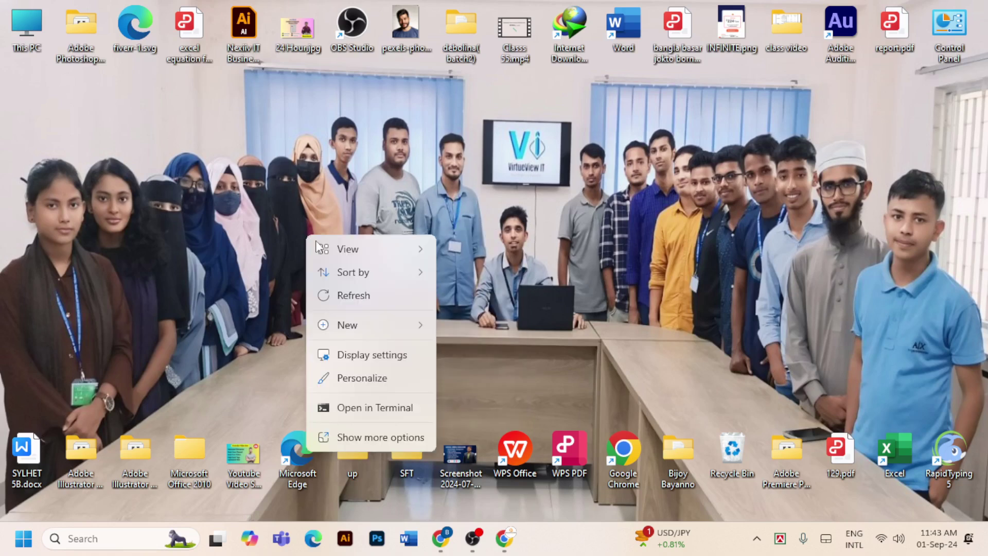
mouse_move(334, 266)
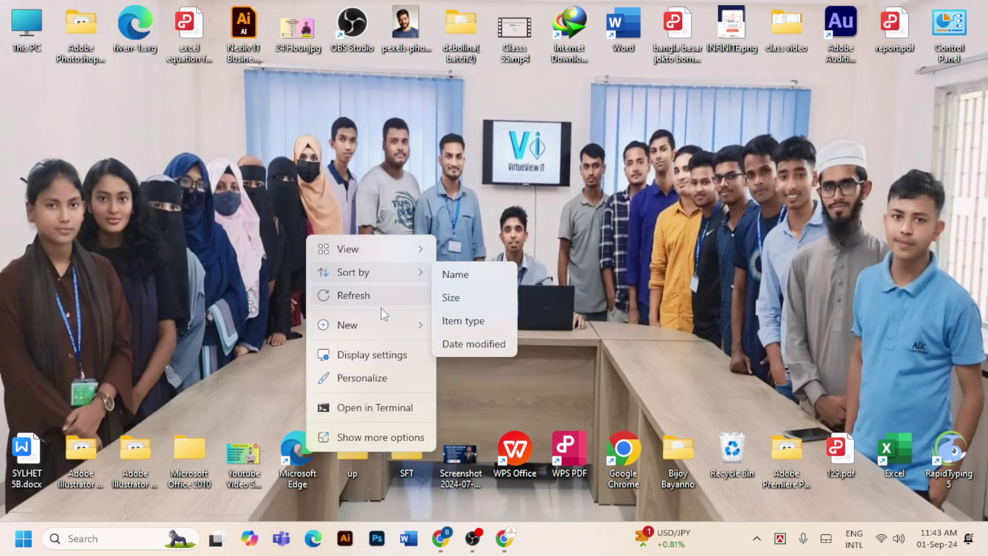
right_click(158, 301)
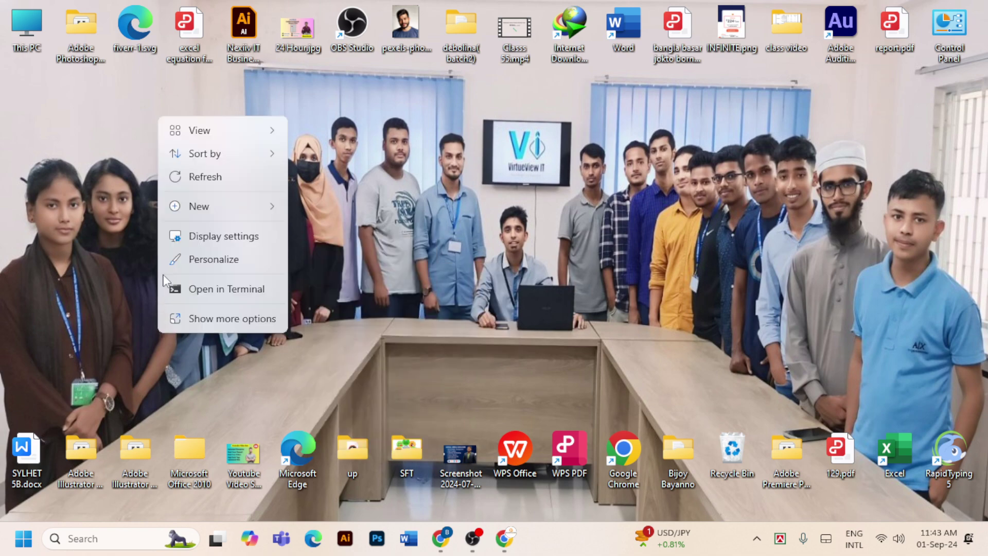
left_click(154, 236)
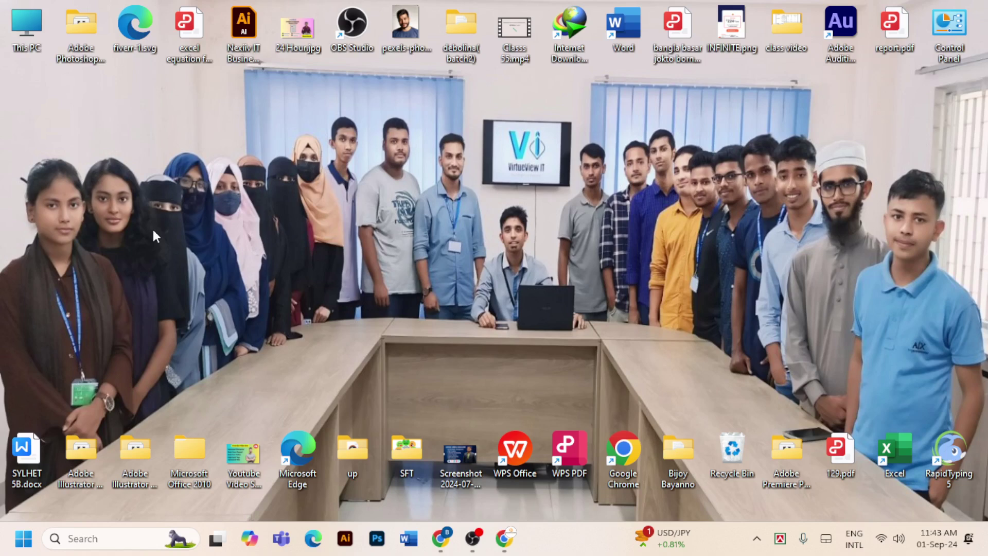
right_click(72, 146)
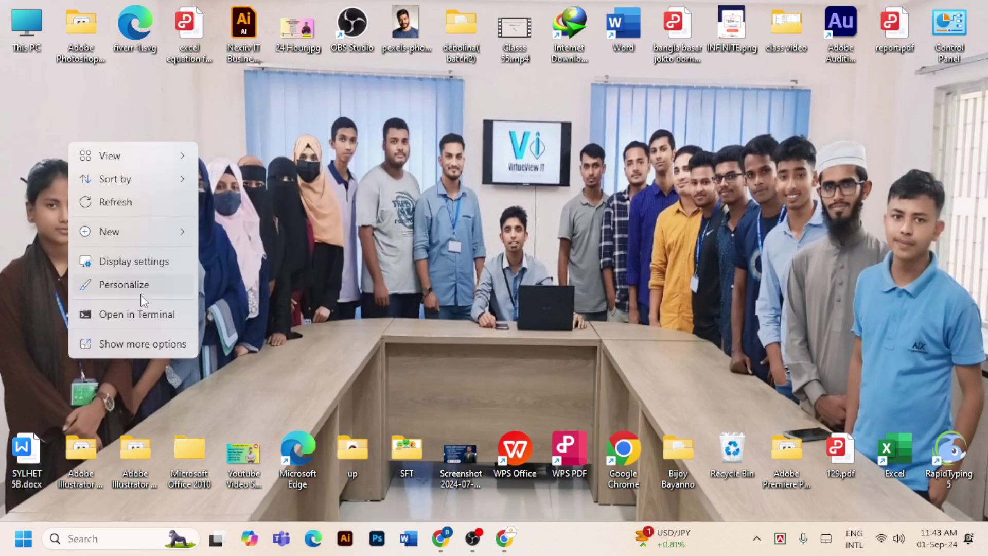
left_click(331, 292)
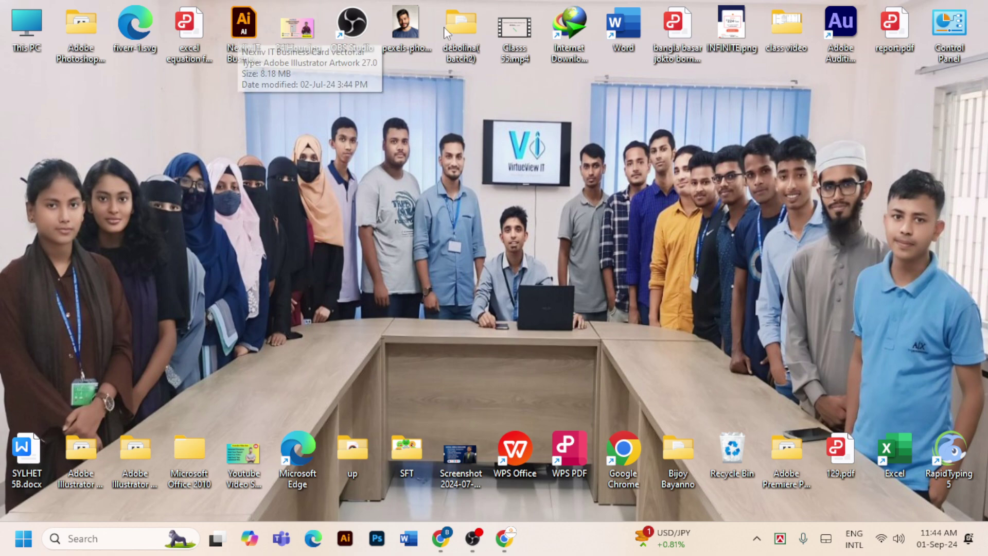
- Open the Downloads folder in File Explorer and duplicate GROW YOUR YOUTUBE VIDEO.jpg within that folder
double_click(26, 42)
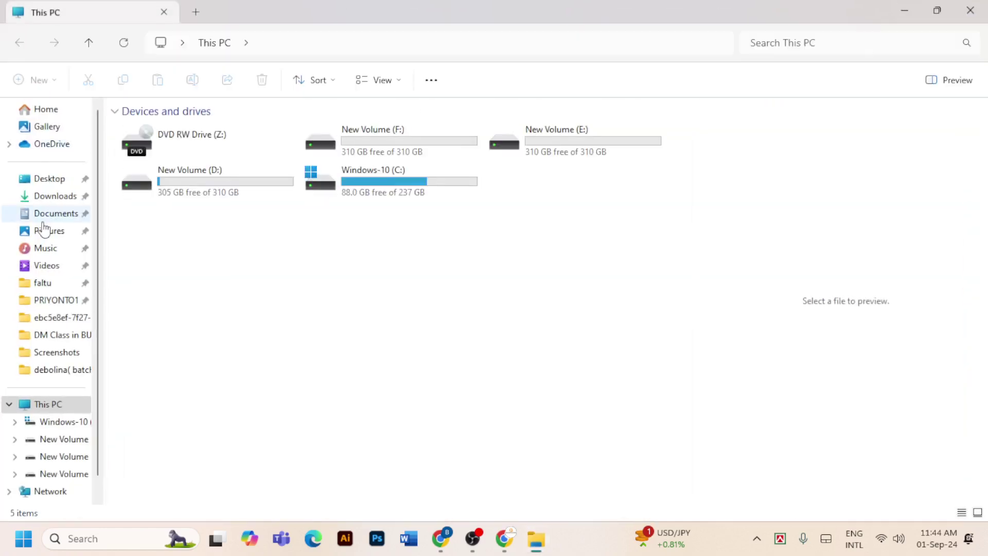
left_click(51, 197)
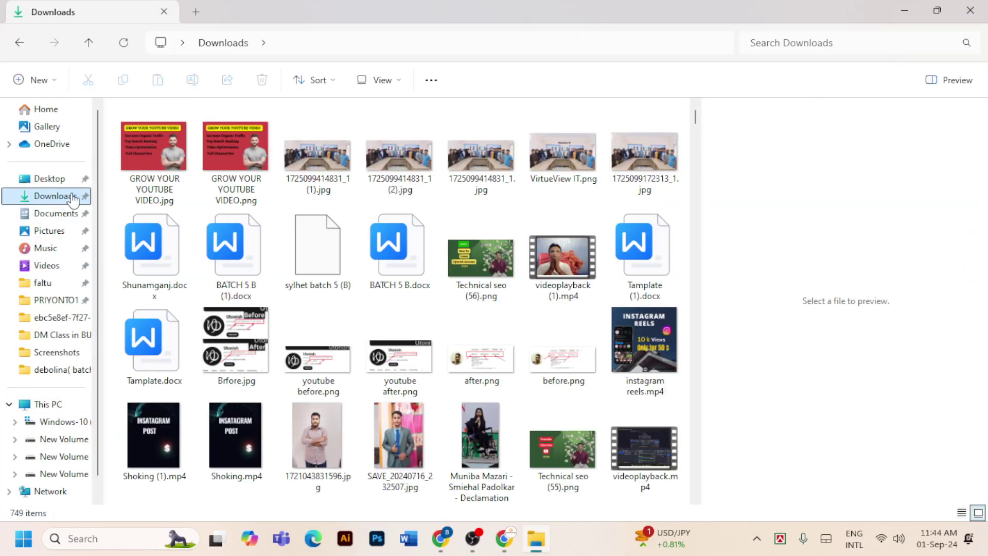
right_click(147, 150)
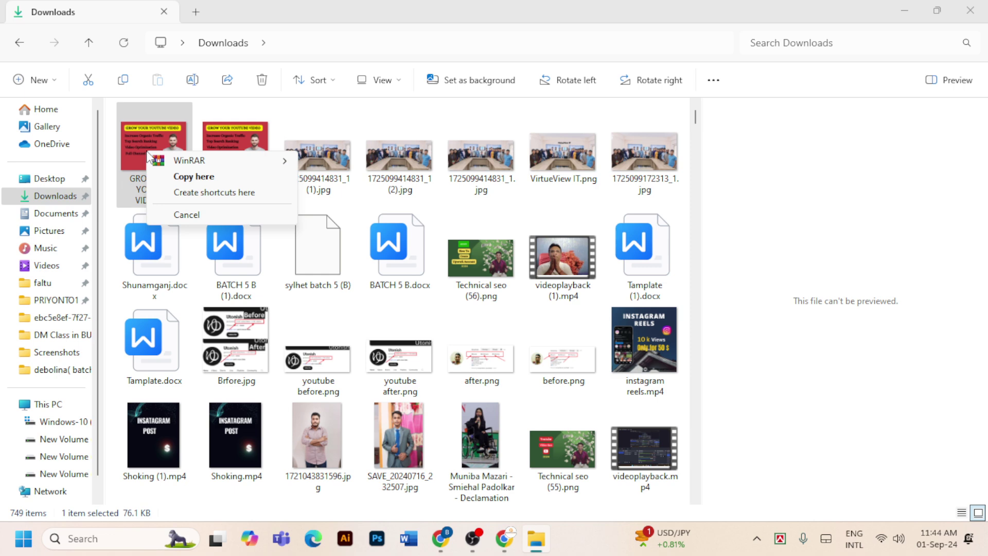
left_click(194, 176)
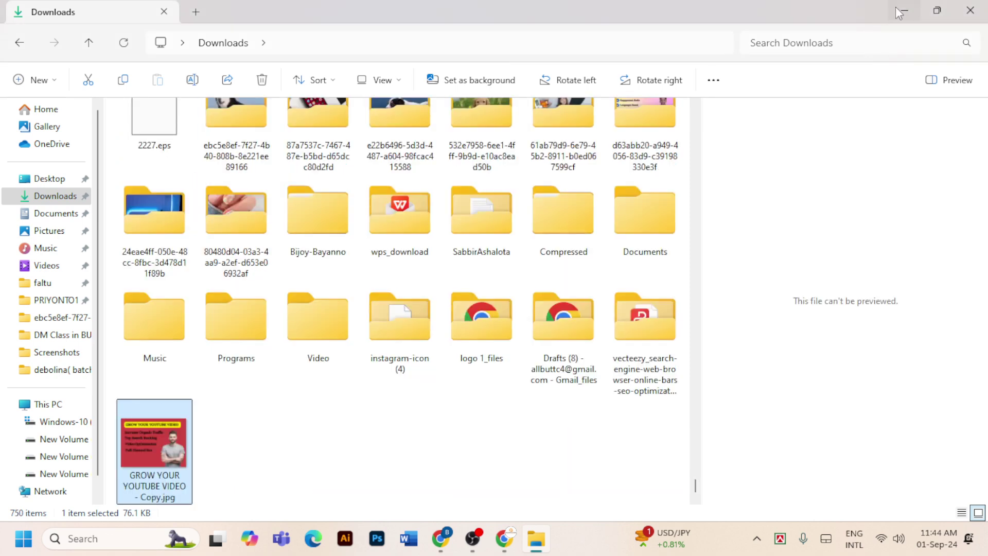
- Minimize the Downloads window and undo the file copy from the desktop
left_click(898, 9)
right_click(243, 218)
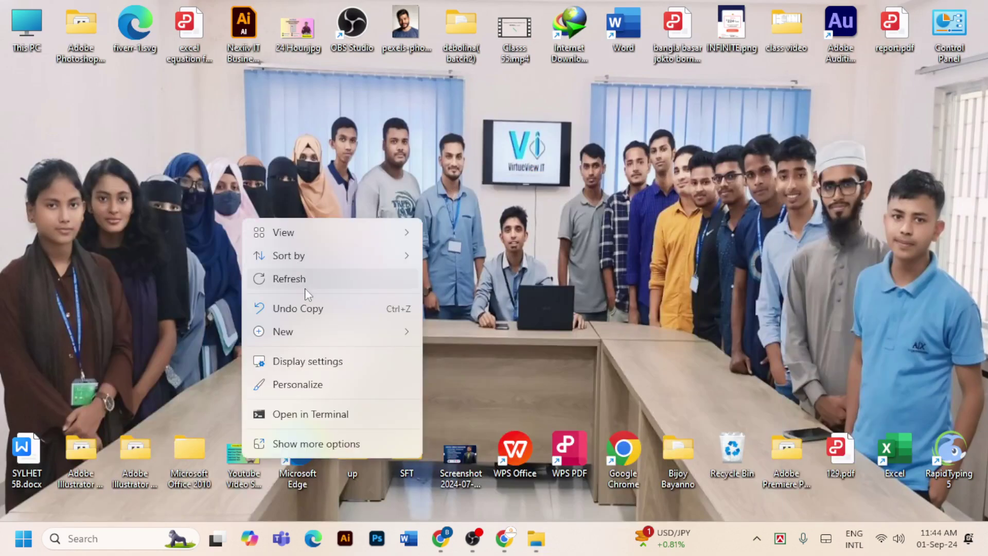
mouse_move(293, 333)
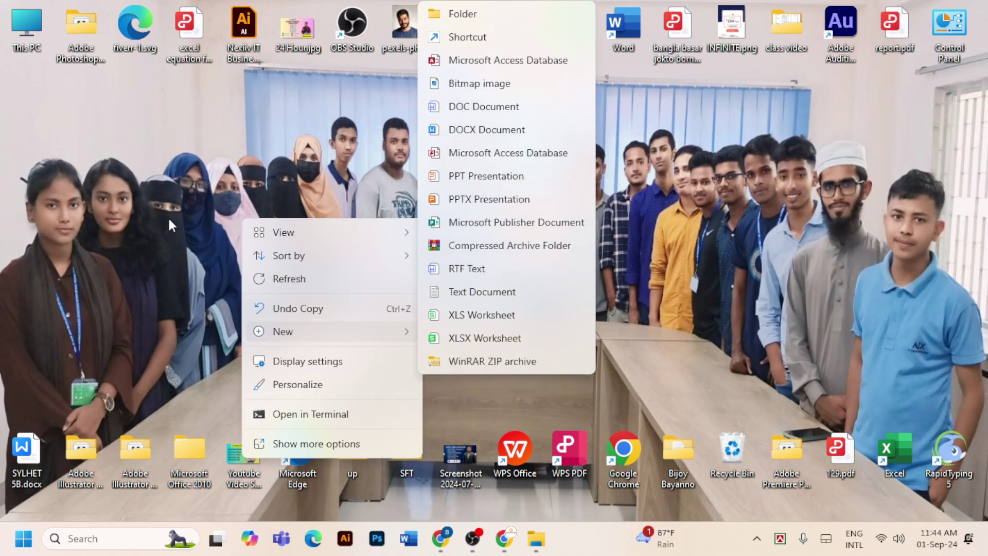
left_click(302, 311)
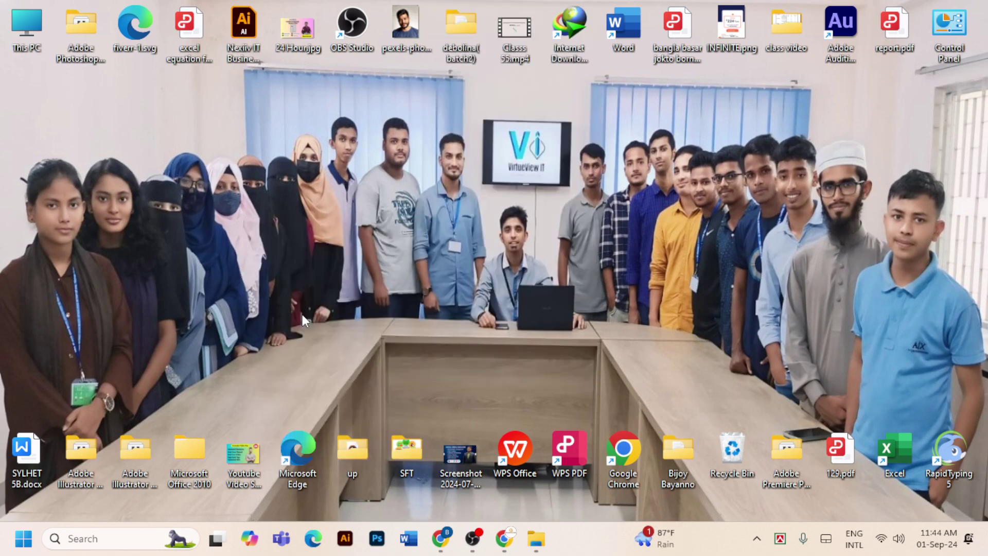
right_click(265, 293)
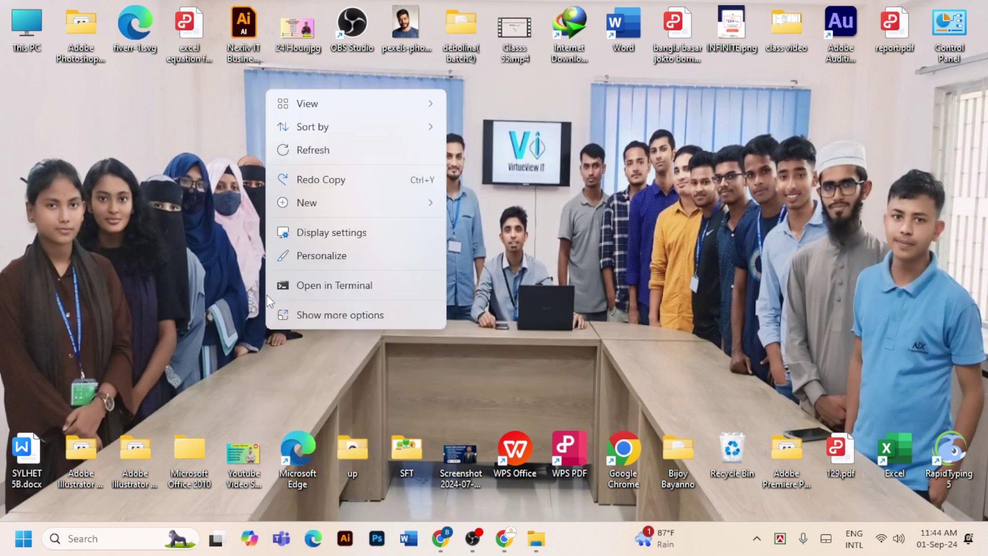
left_click(221, 277)
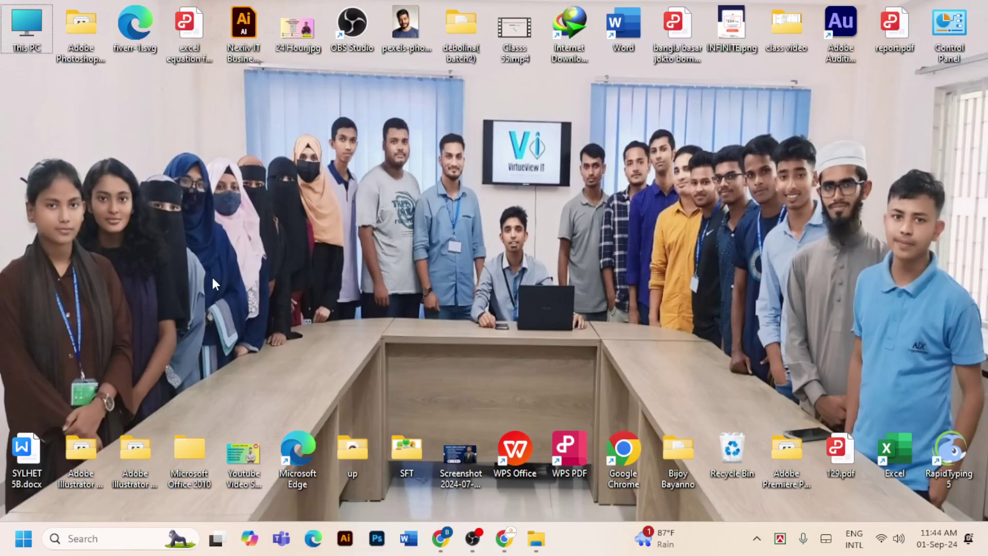
- Copy GROW YOUR YOUTUBE VIDEO.jpg from the Downloads folder to the desktop and place it just below the upper row of icons
double_click(29, 26)
left_click(64, 201)
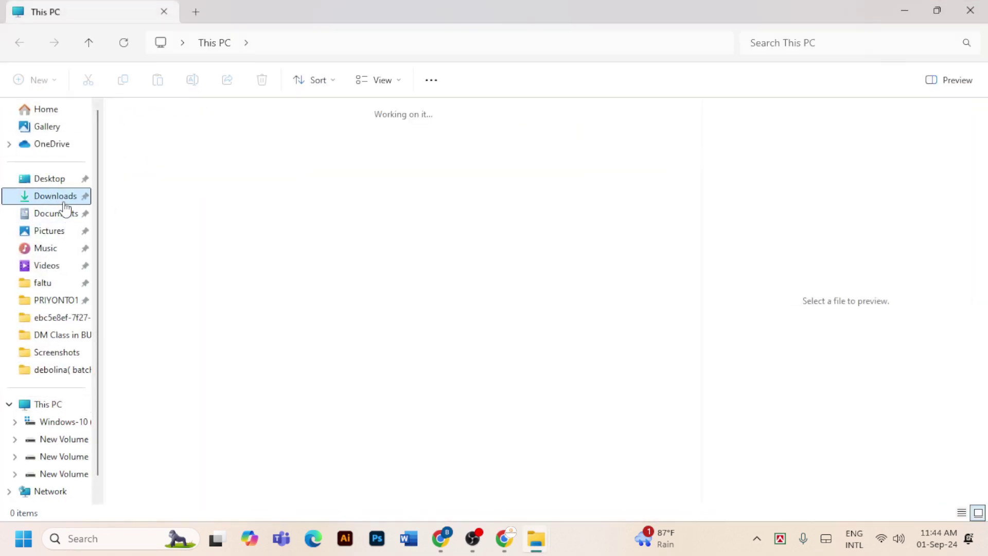
left_click(156, 155)
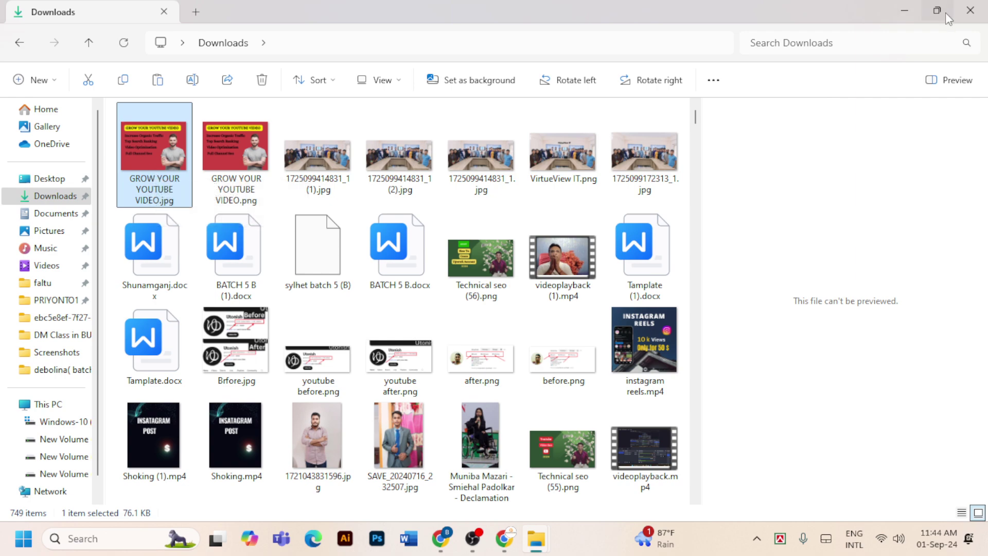
left_click(971, 10)
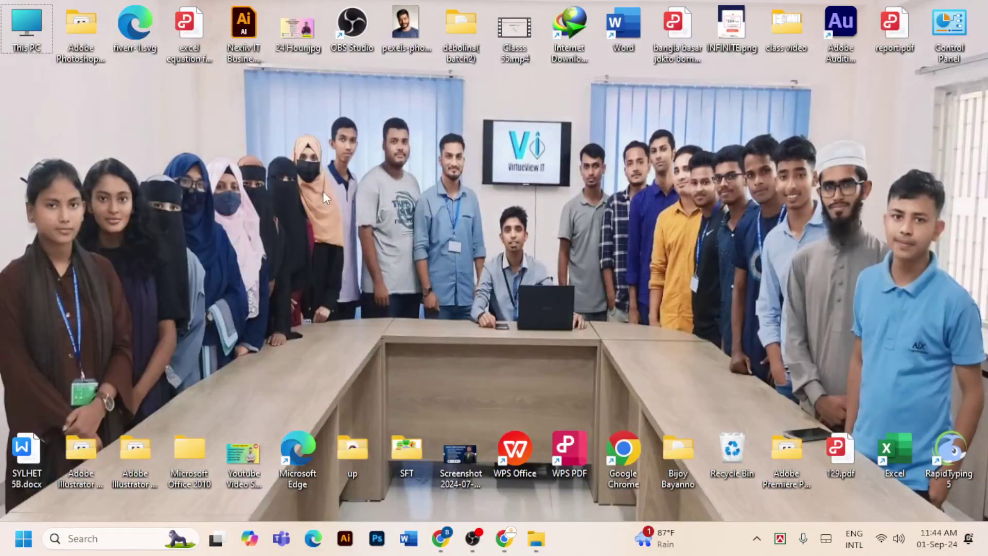
left_click_drag(36, 110, 137, 135)
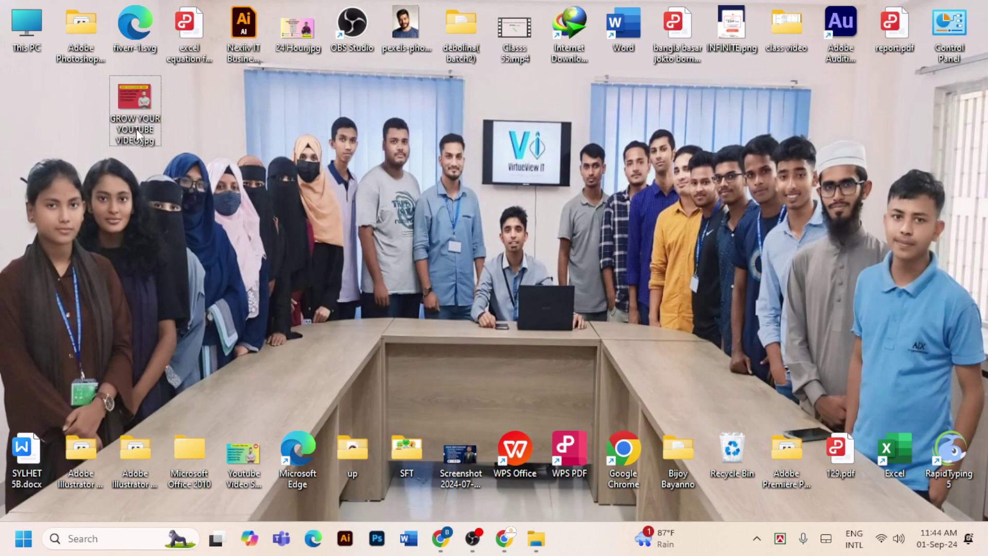
- Open the detailed properties of GROW YOUR YOUTUBE VIDEO.jpg on the desktop and make its title editable
right_click(144, 95)
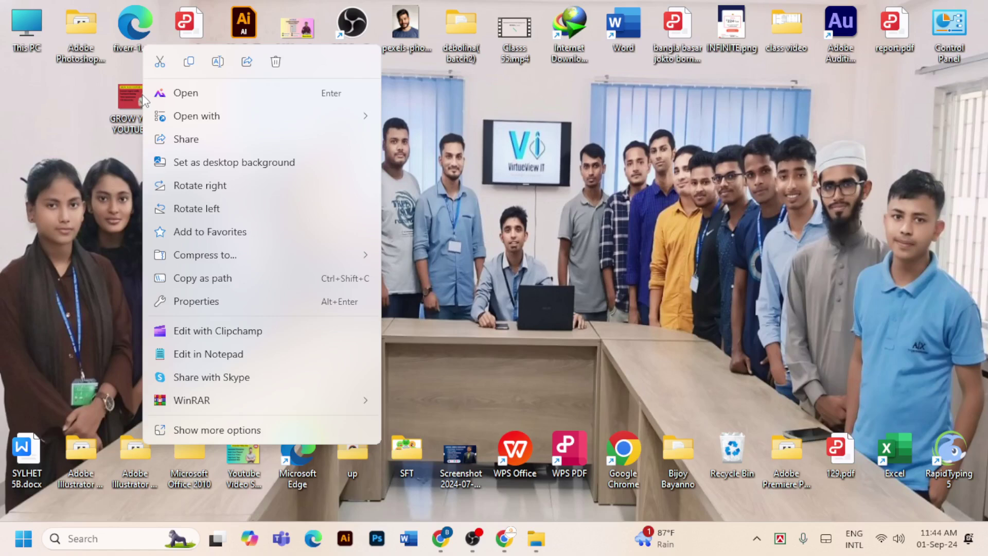
left_click(210, 300)
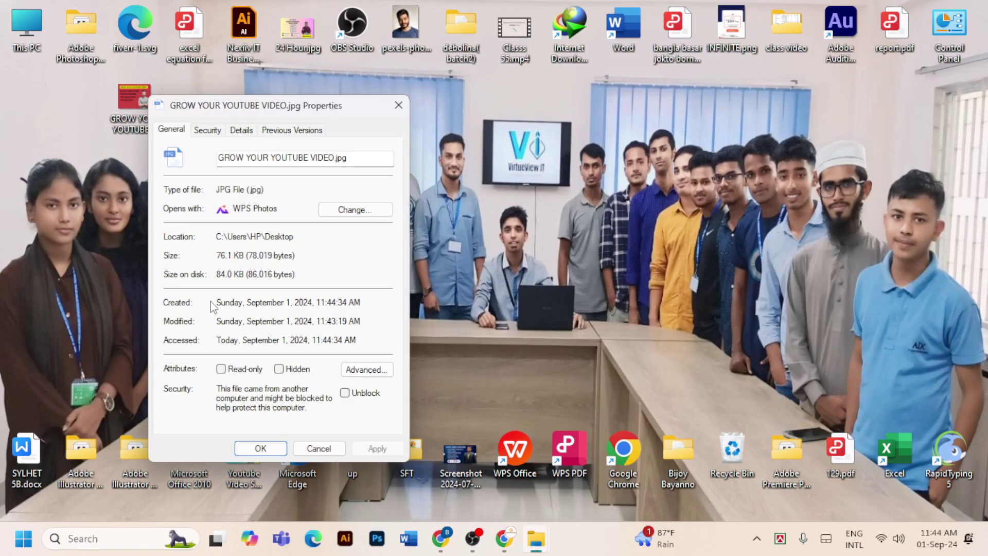
left_click(240, 131)
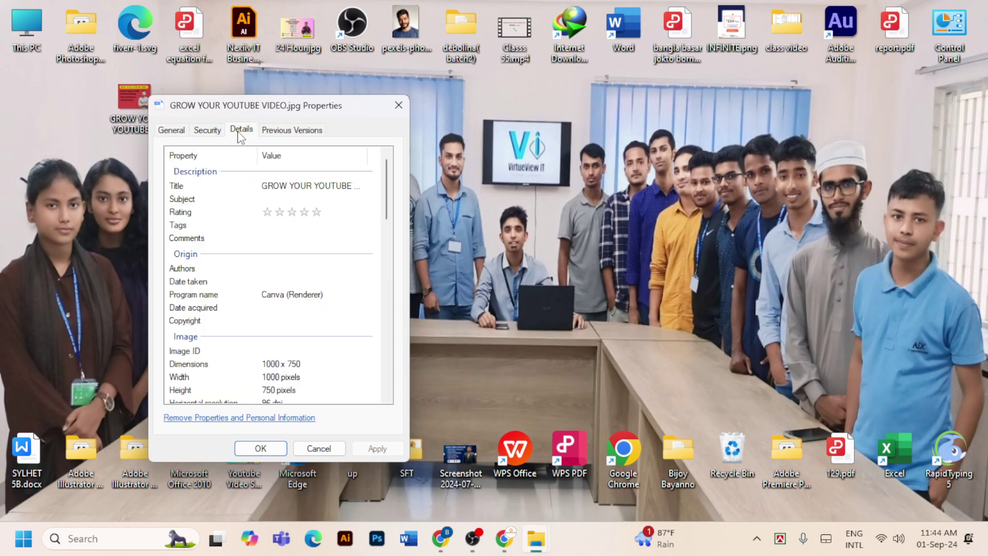
left_click(283, 188)
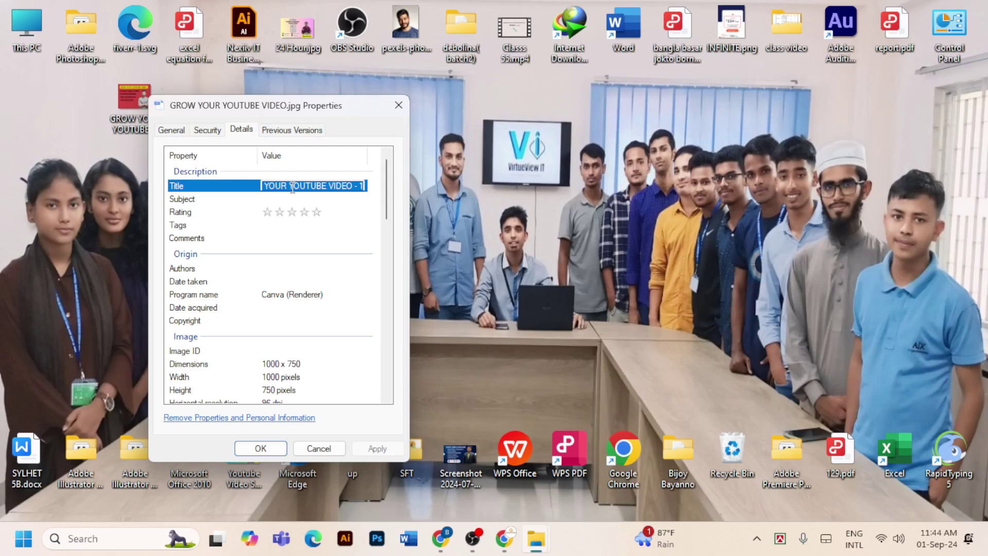
- Switch to the Upwork project's overview and copy the title text "youtube video SEO for channel growth and ranking"
mouse_move(441, 543)
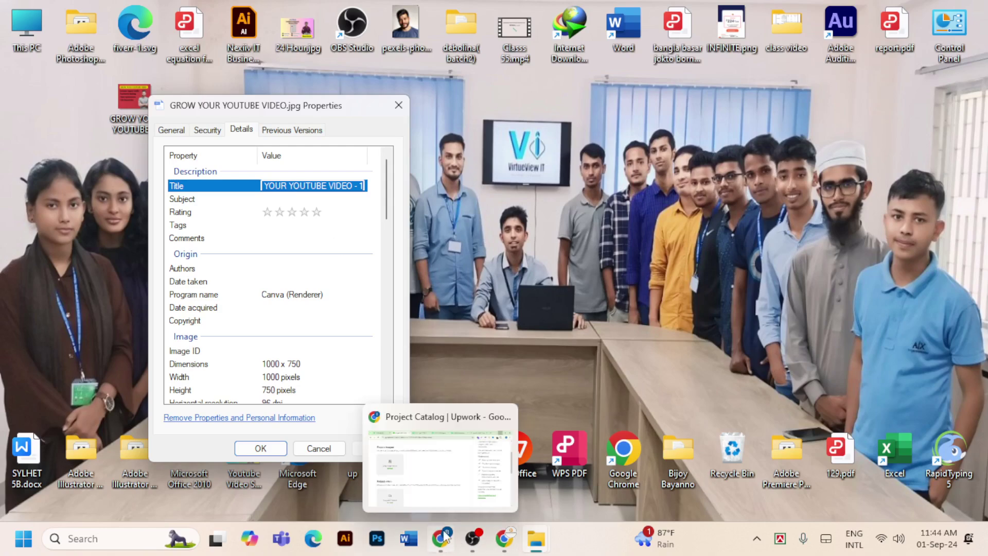
left_click(441, 480)
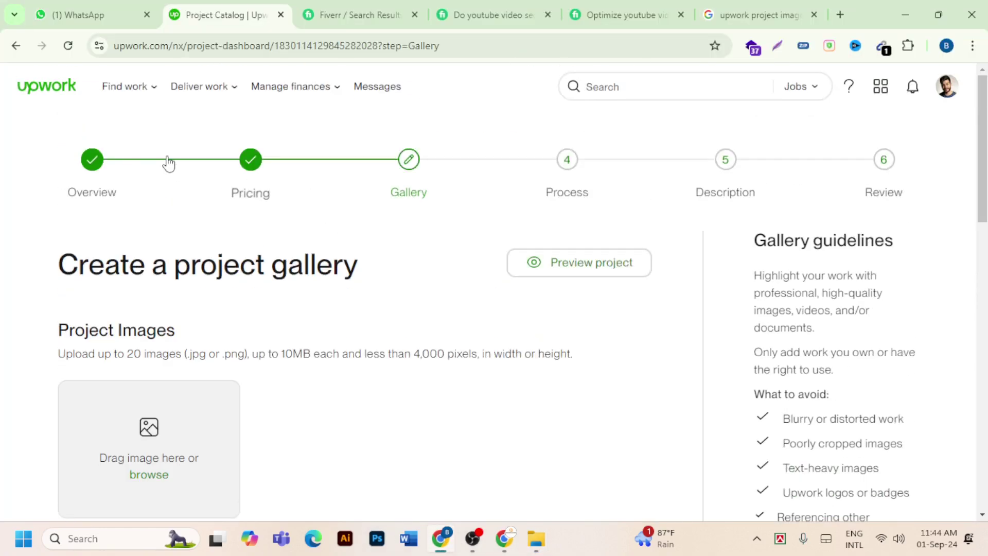
left_click(94, 164)
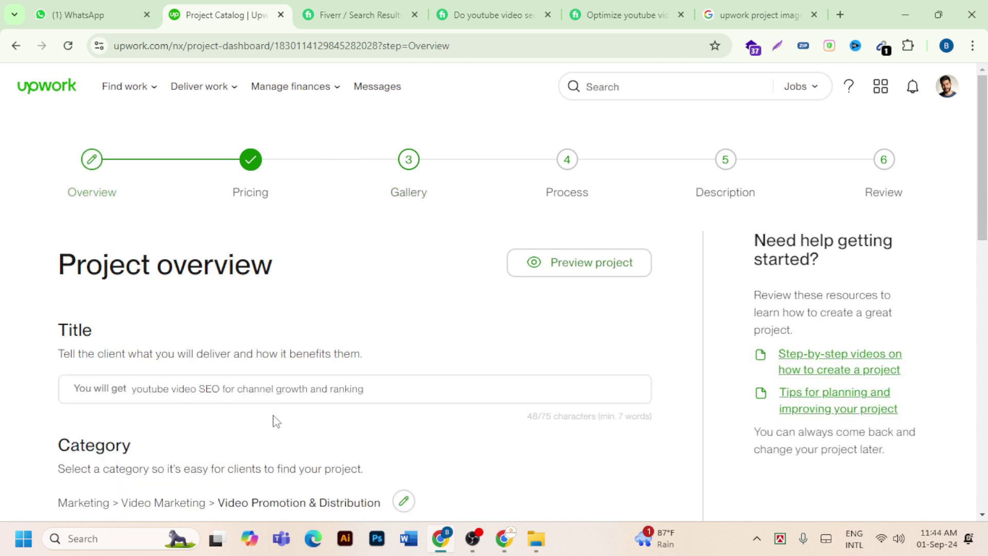
left_click(355, 397)
left_click_drag(367, 391, 51, 389)
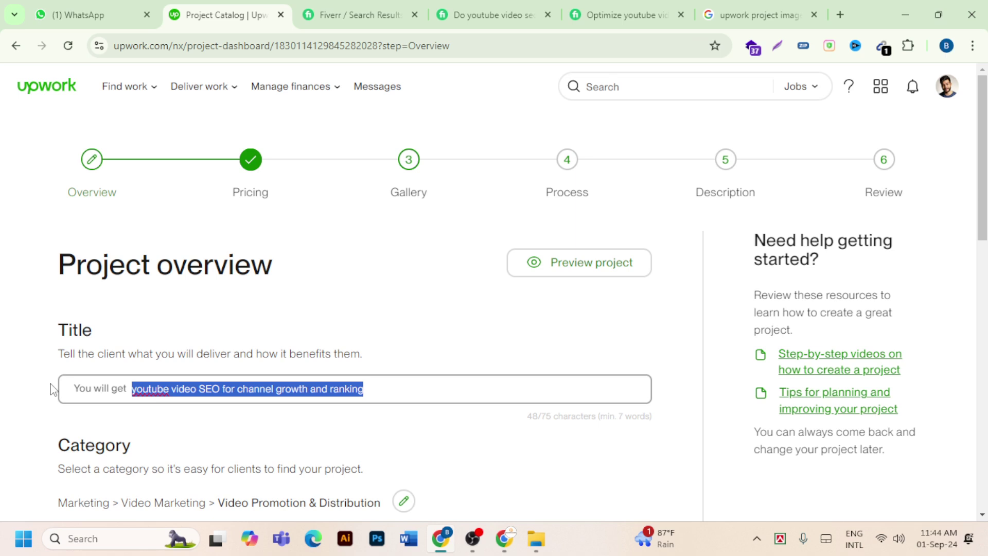
right_click(205, 391)
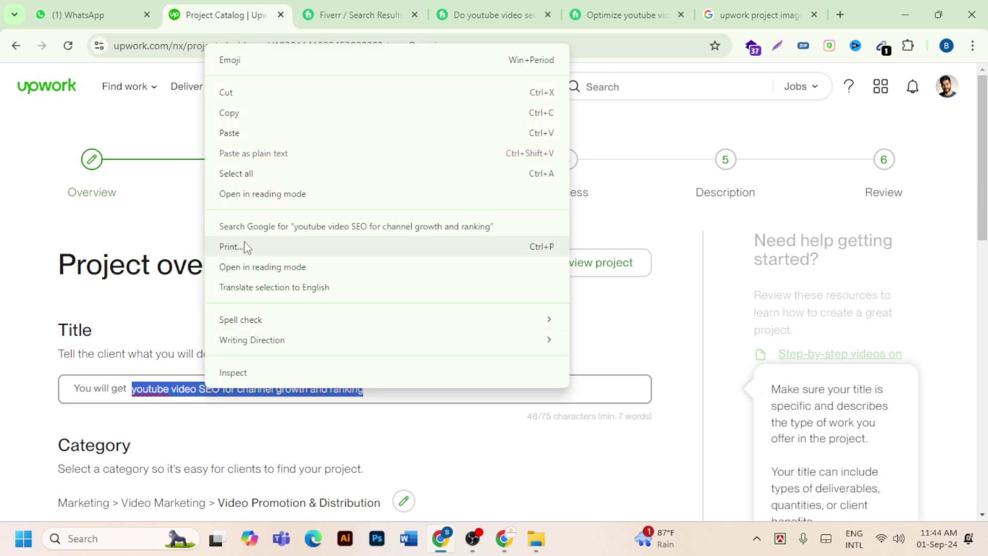
left_click(239, 114)
- Return to the image's properties and set its title to "you will get youtube video SEO for channel growth and ranking"
mouse_move(455, 545)
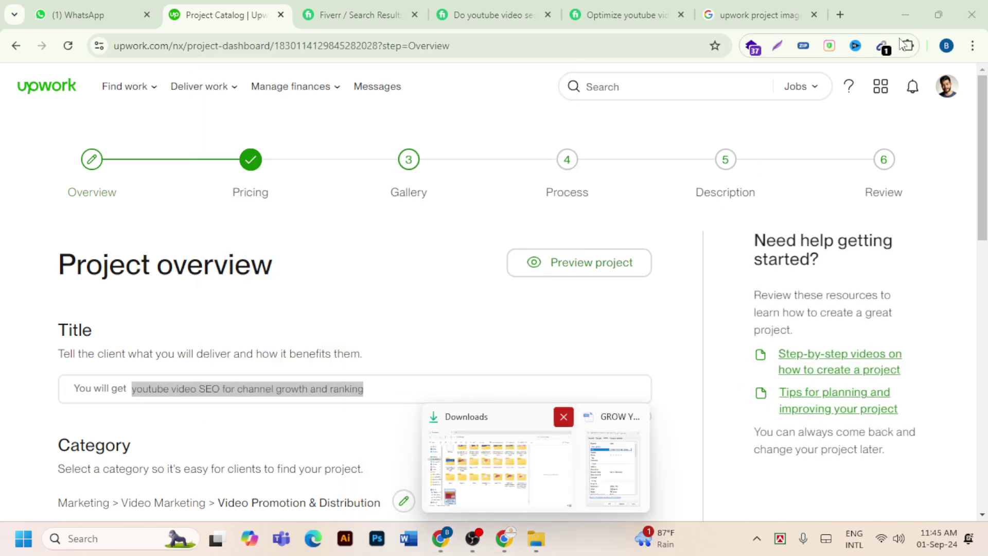
left_click(906, 4)
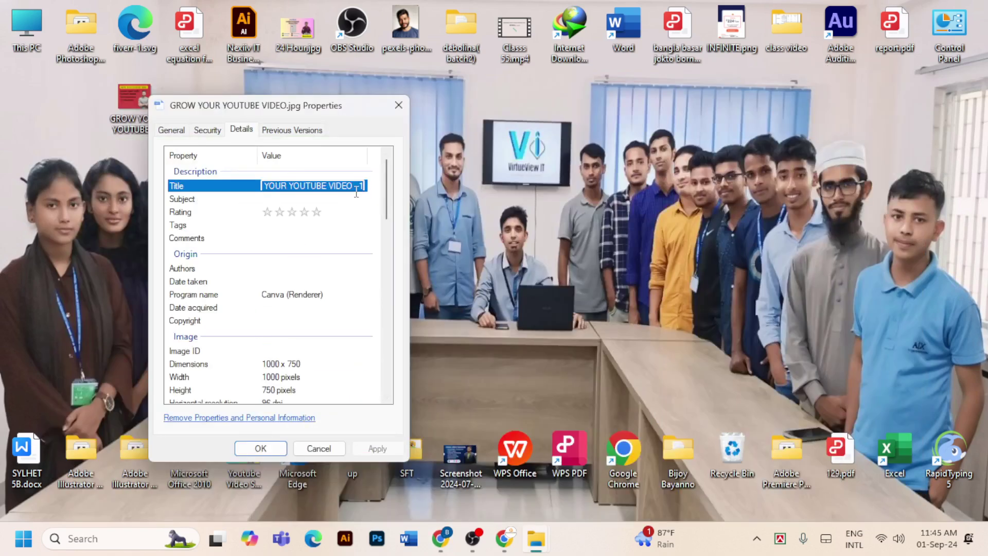
key("BackSpace")
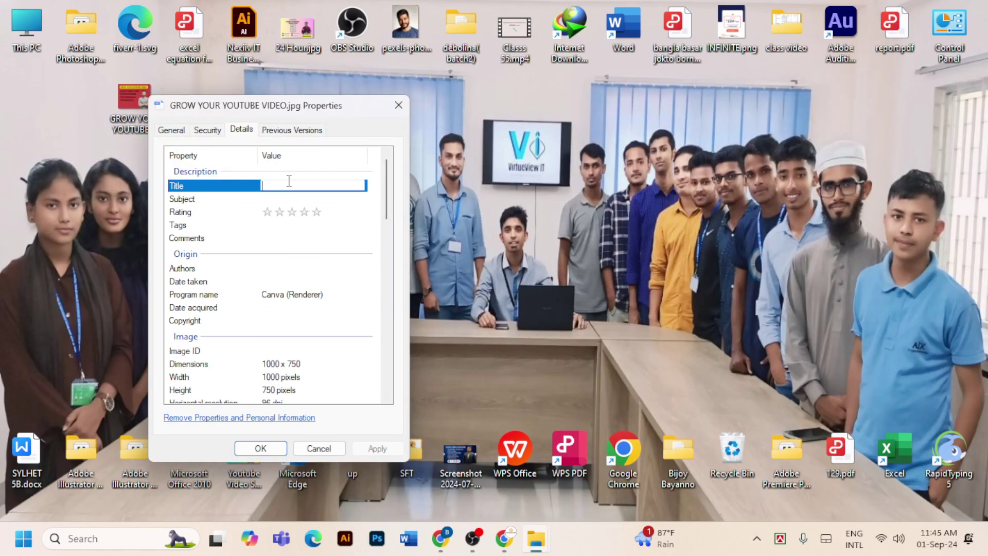
type("you will")
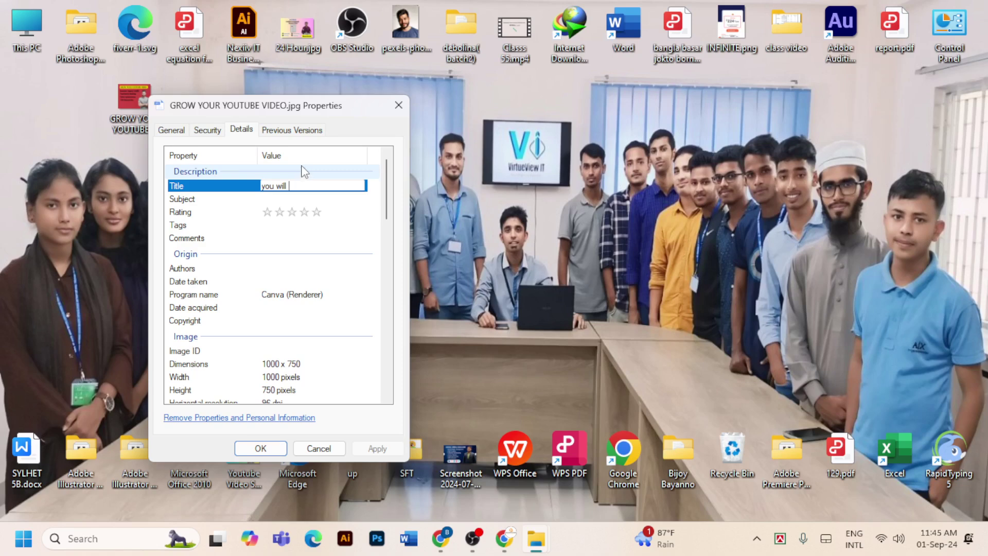
type(" get")
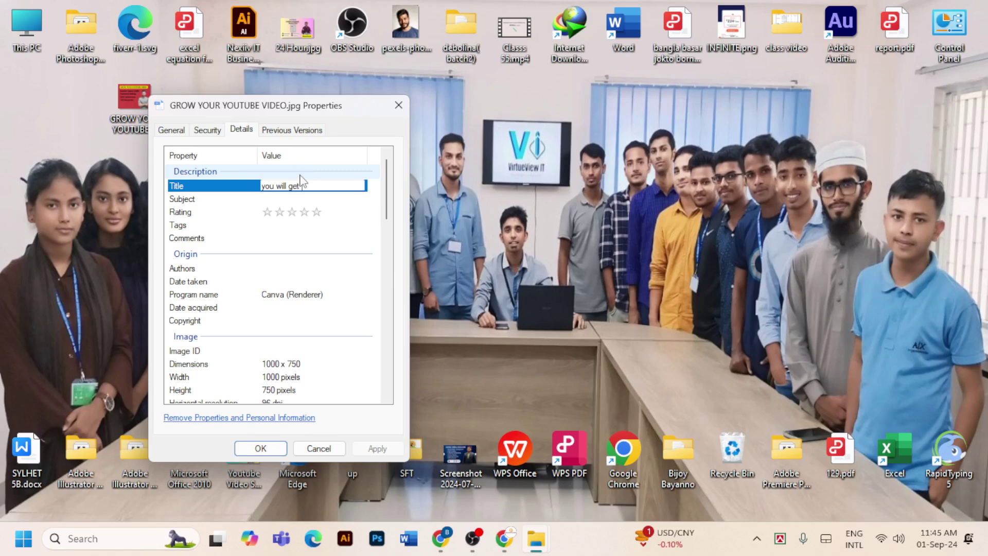
key("ctrl+v")
key("Return")
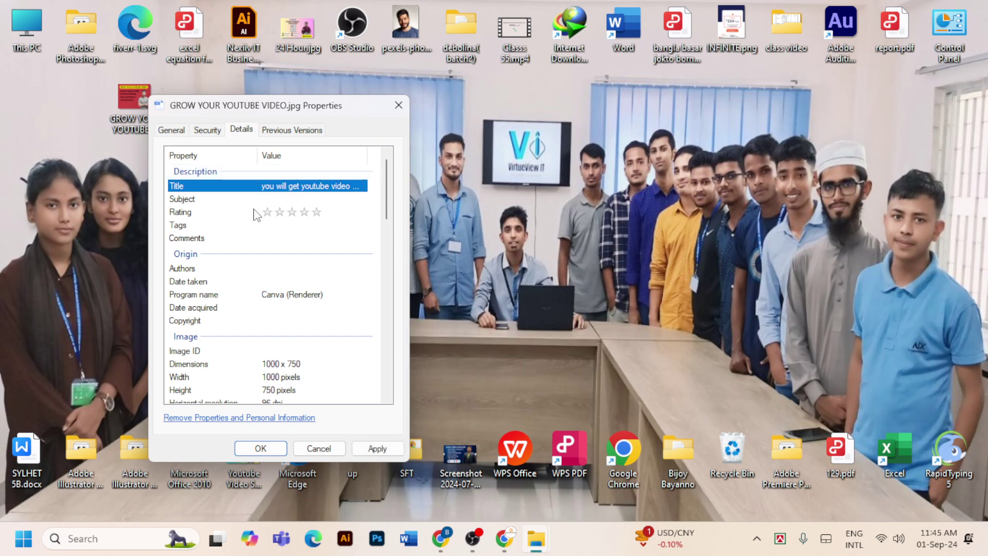
- Make the image's subject editable, then return to the browser and open an Upwork freelancer page in a new tab
left_click(276, 199)
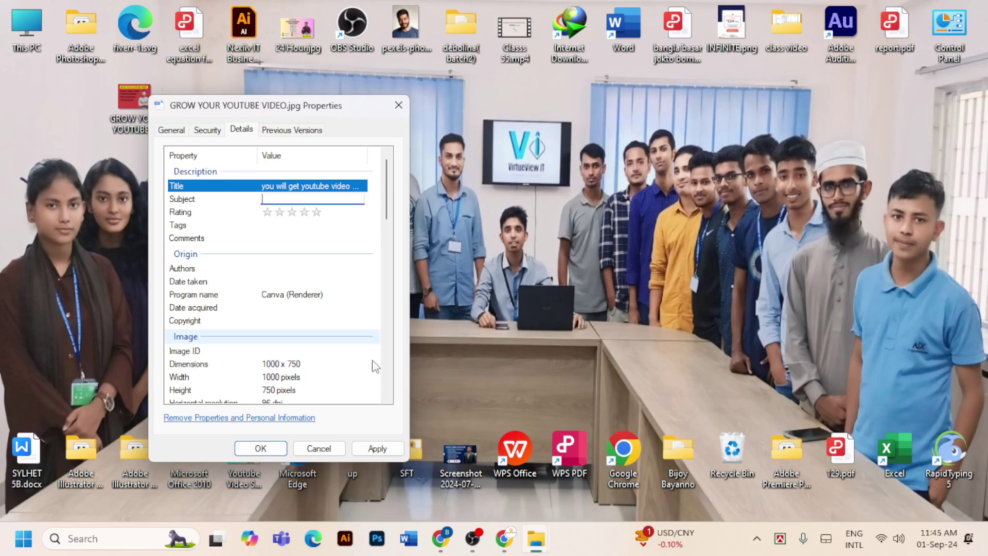
mouse_move(442, 544)
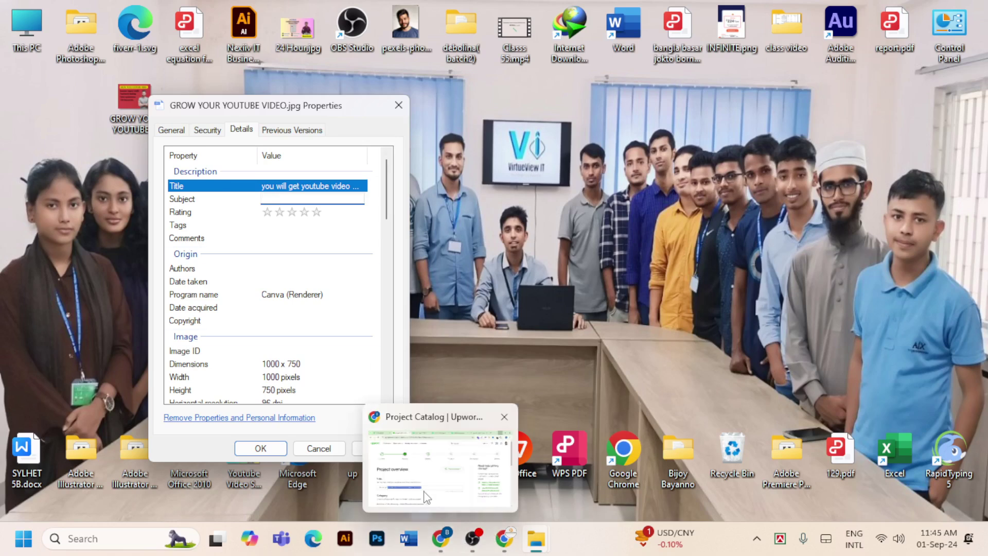
left_click(423, 486)
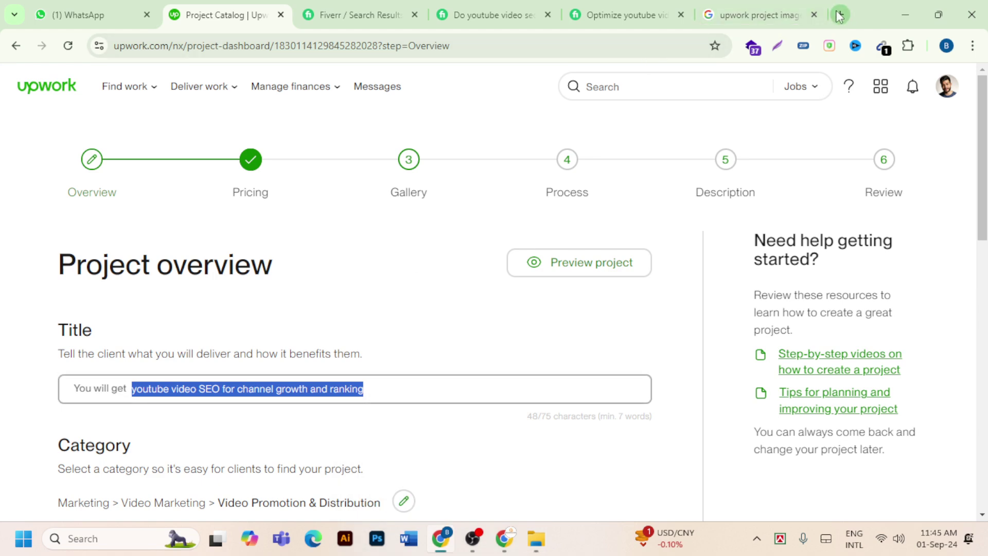
left_click(838, 16)
left_click(427, 45)
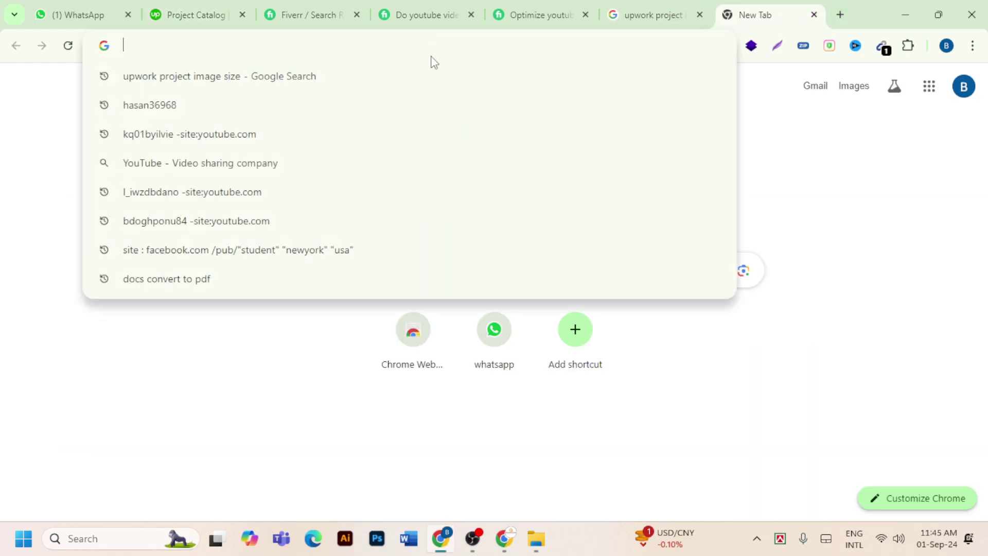
type("u")
key("Return")
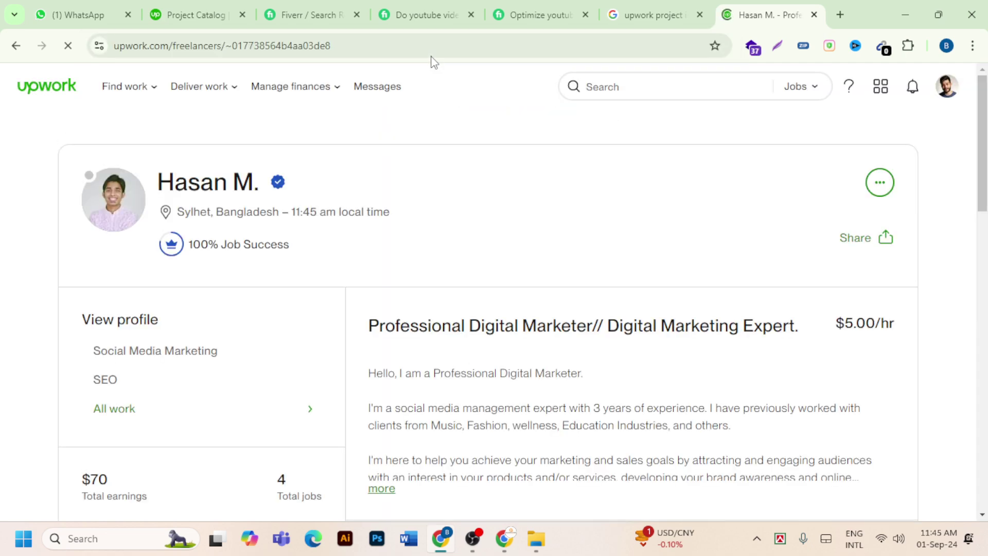
- Open the signed-in account's own Upwork profile and copy its profile link
left_click(946, 87)
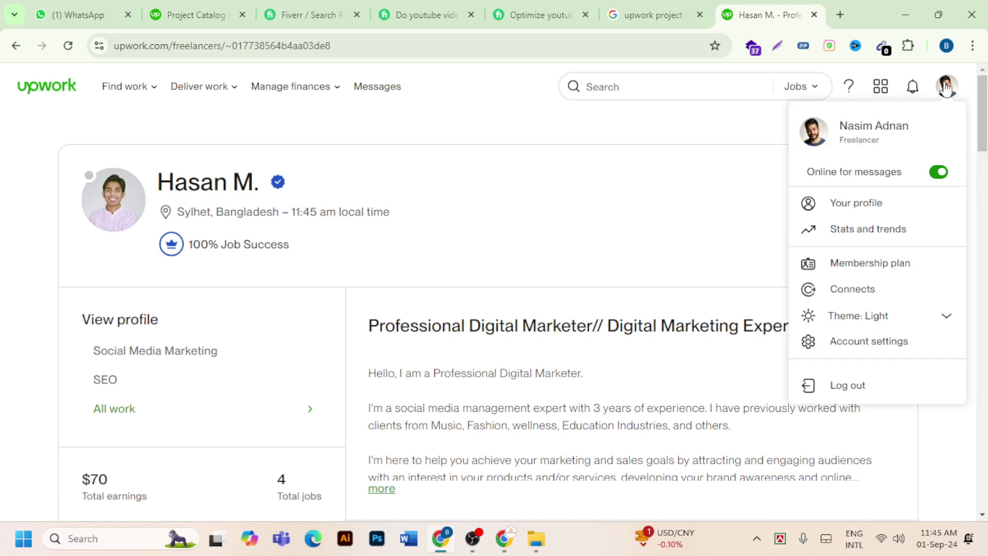
left_click(891, 132)
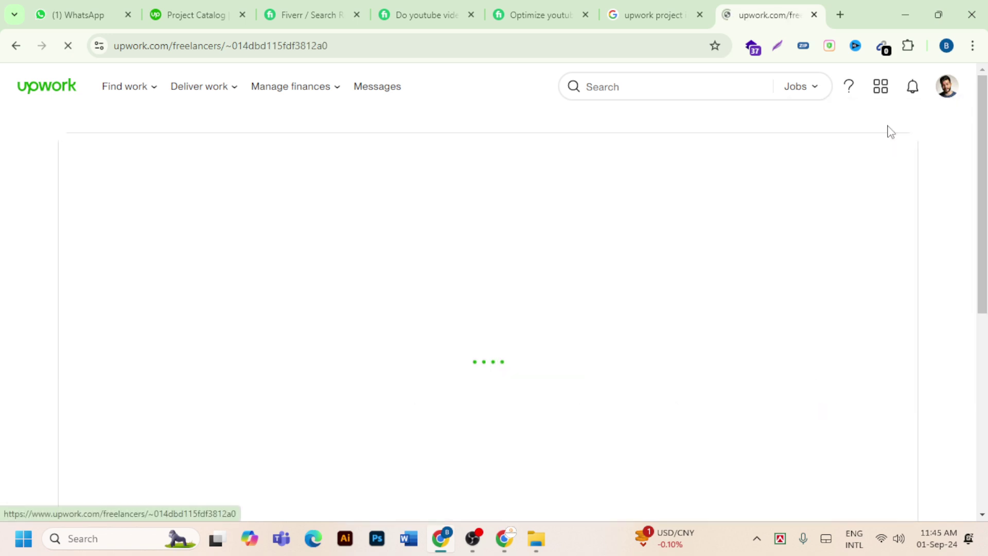
left_click(335, 46)
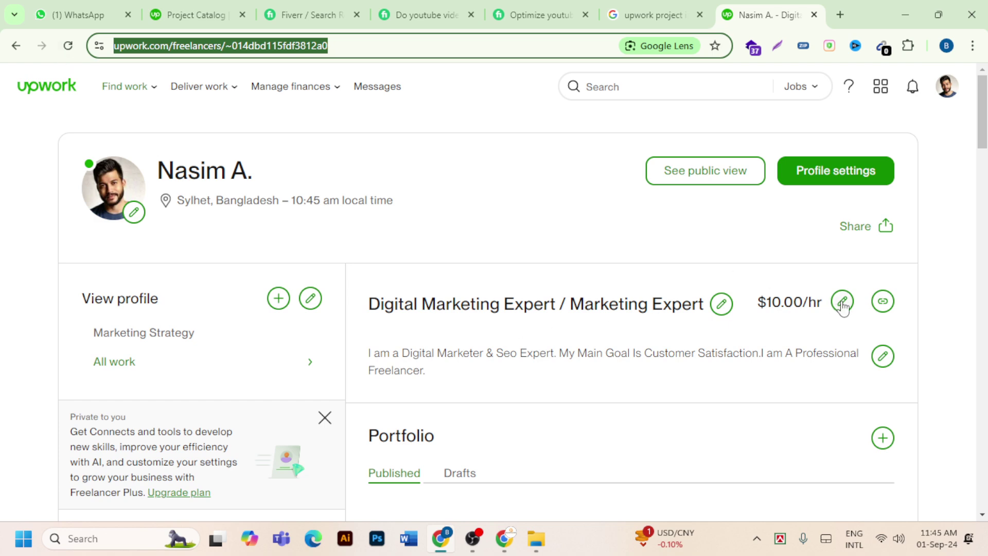
left_click(886, 301)
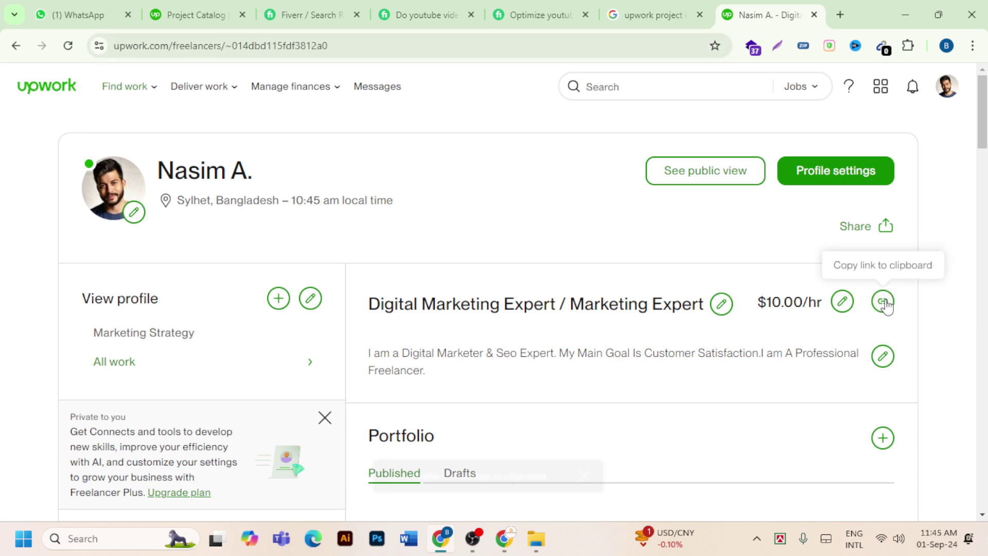
- Return to the image's properties, paste the copied profile link as the subject and set the rating to five stars
left_click(905, 14)
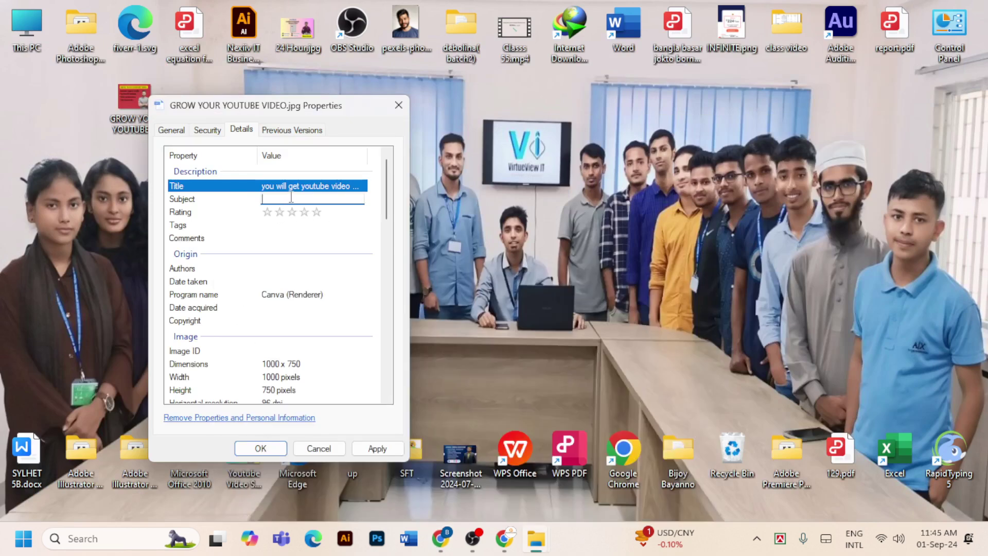
key("ctrl+v")
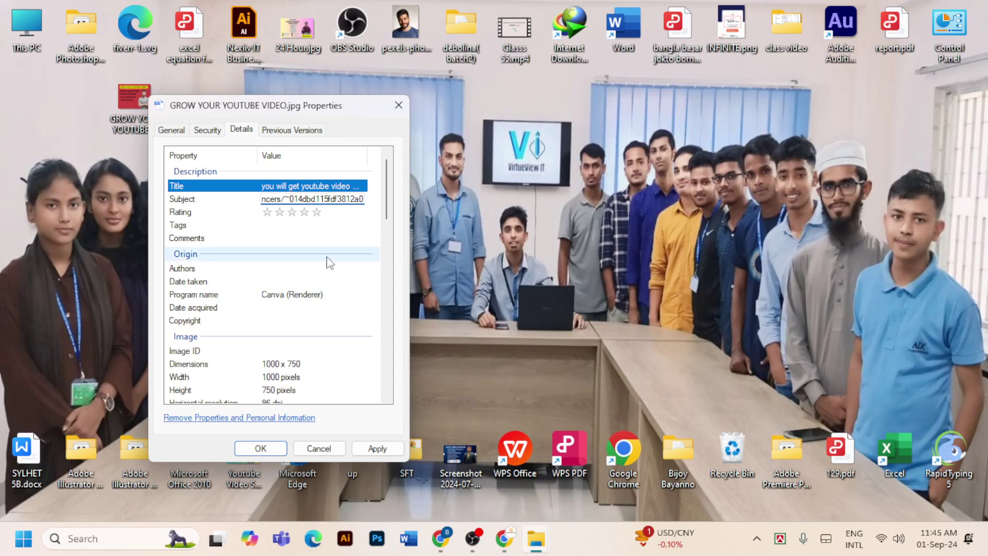
key("Return")
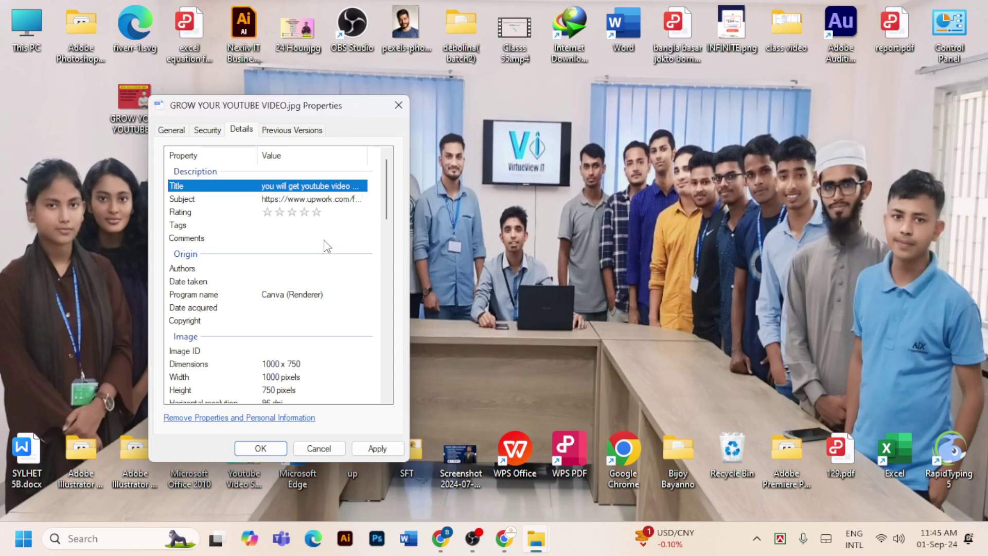
left_click(317, 213)
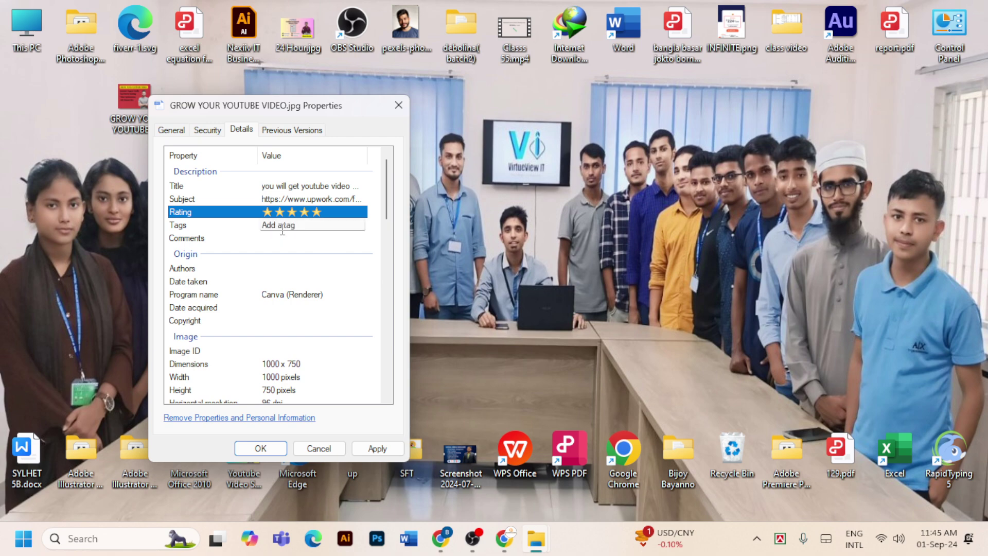
- Add both suggested username tags to the image's properties
left_click(282, 230)
type("hasa")
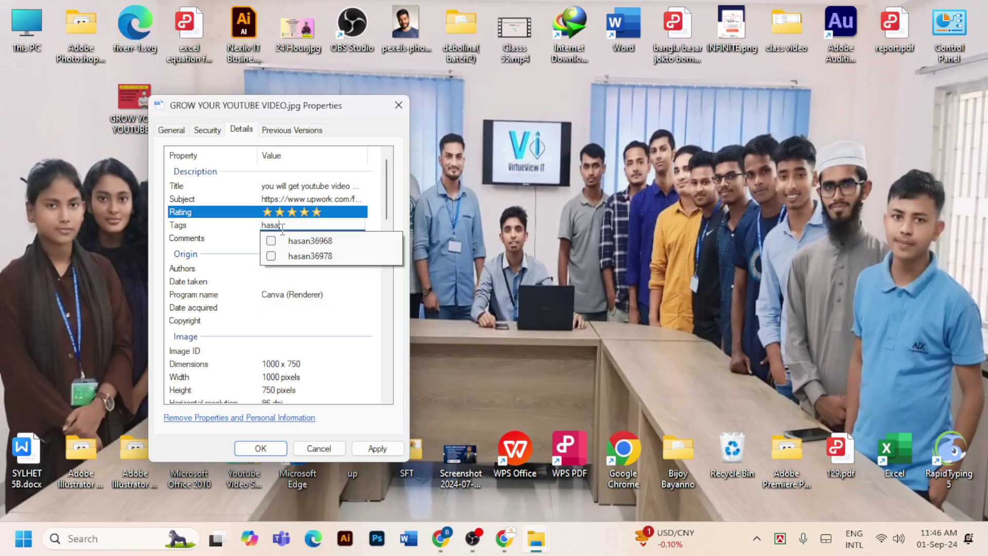
left_click(271, 240)
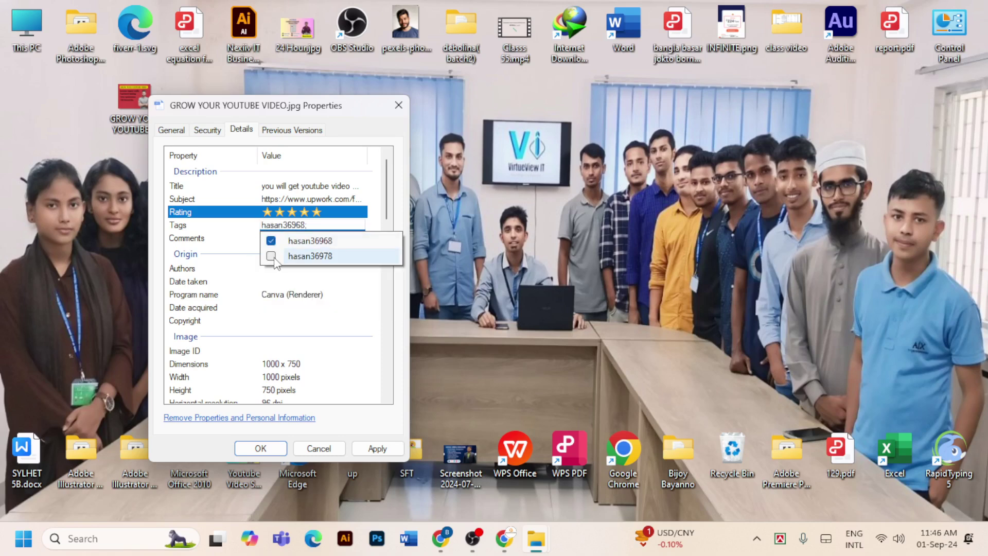
left_click(271, 256)
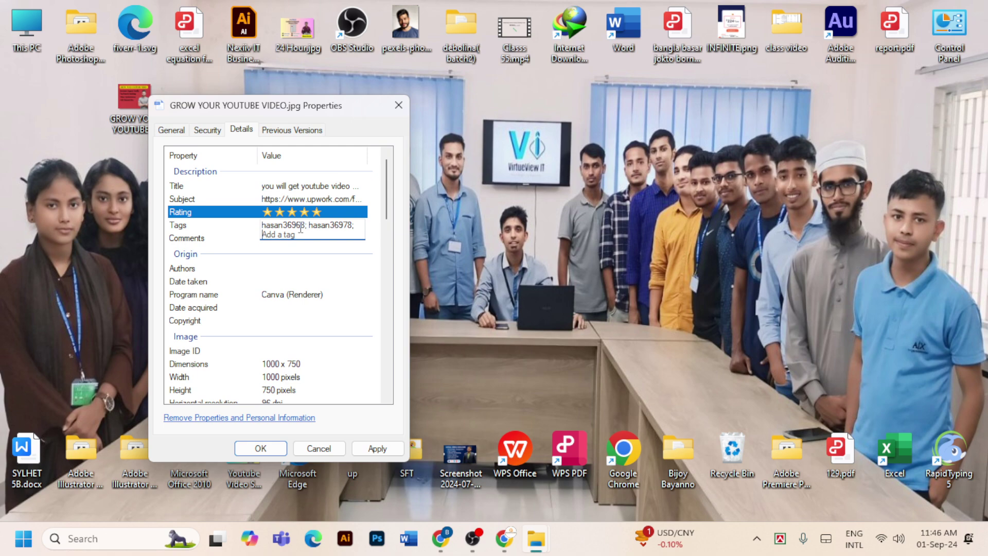
- Add the tags "youtube seo" and "youtube video seo" to the image's properties
type("you")
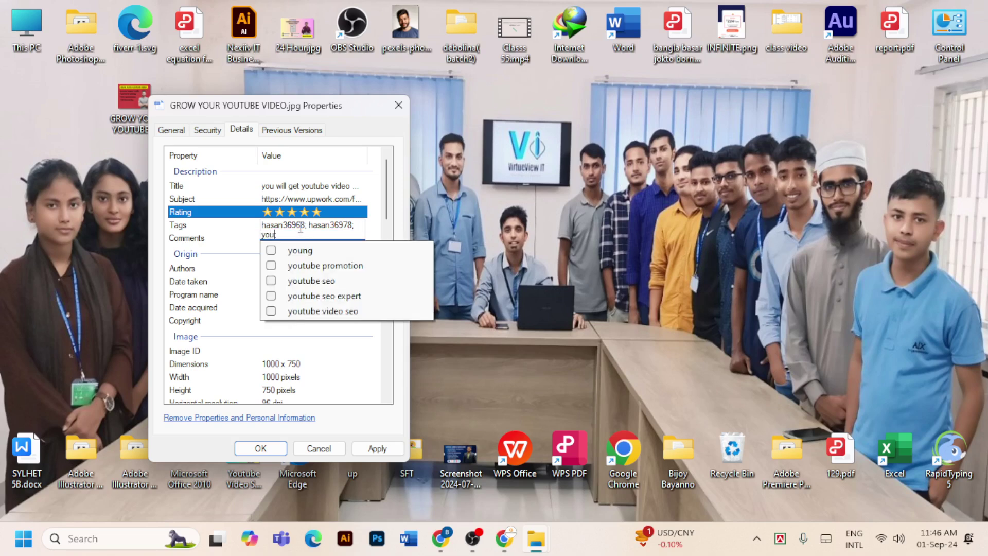
type("t")
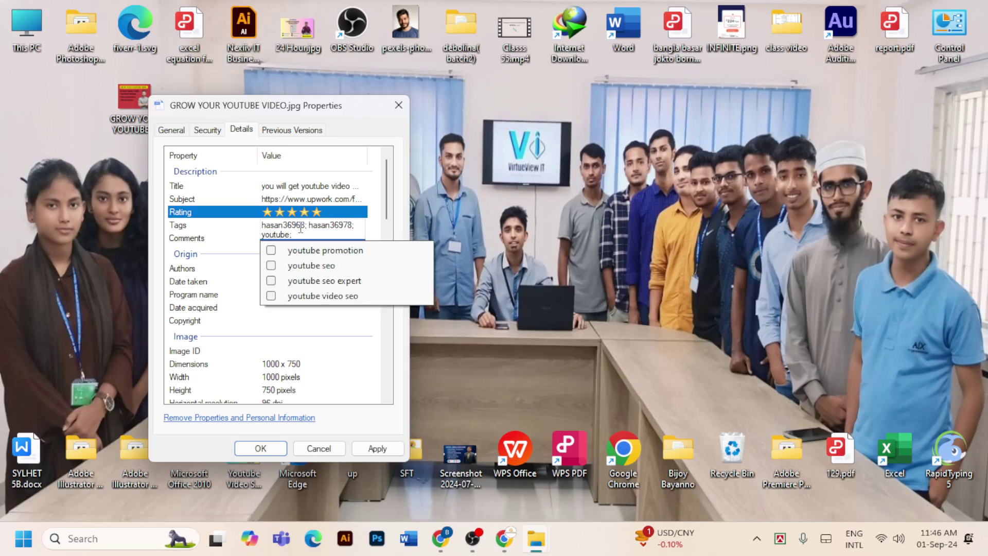
type("ube seo")
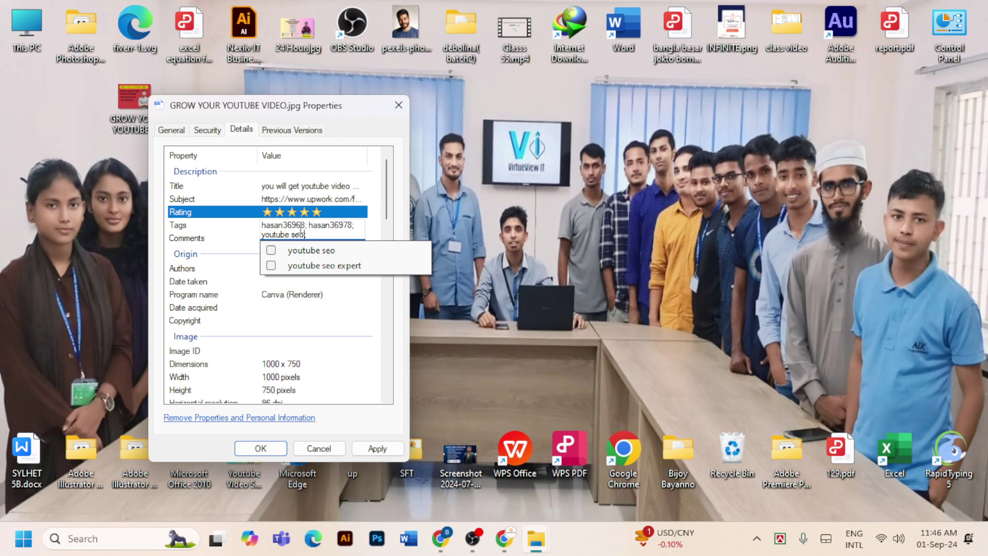
type(";")
key("Return")
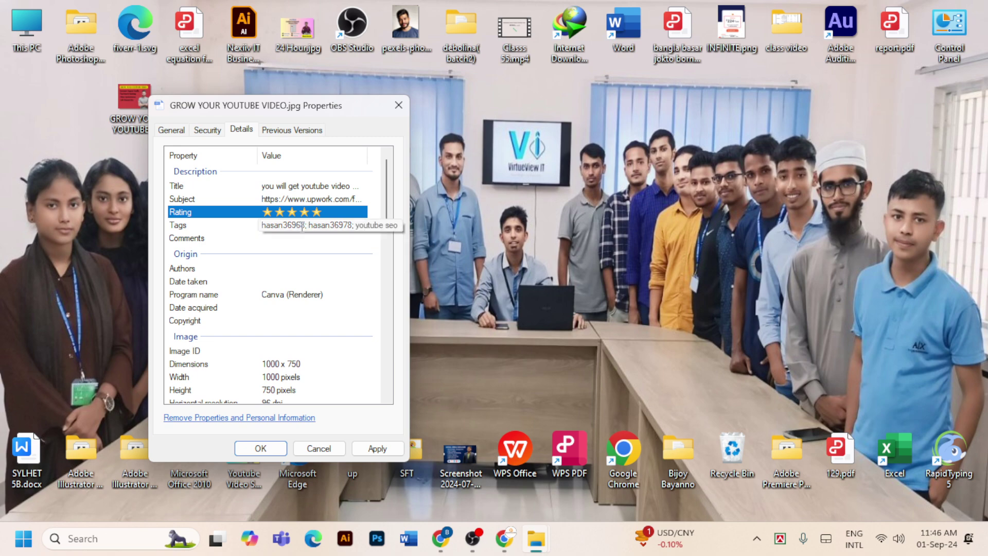
left_click(302, 225)
type("y")
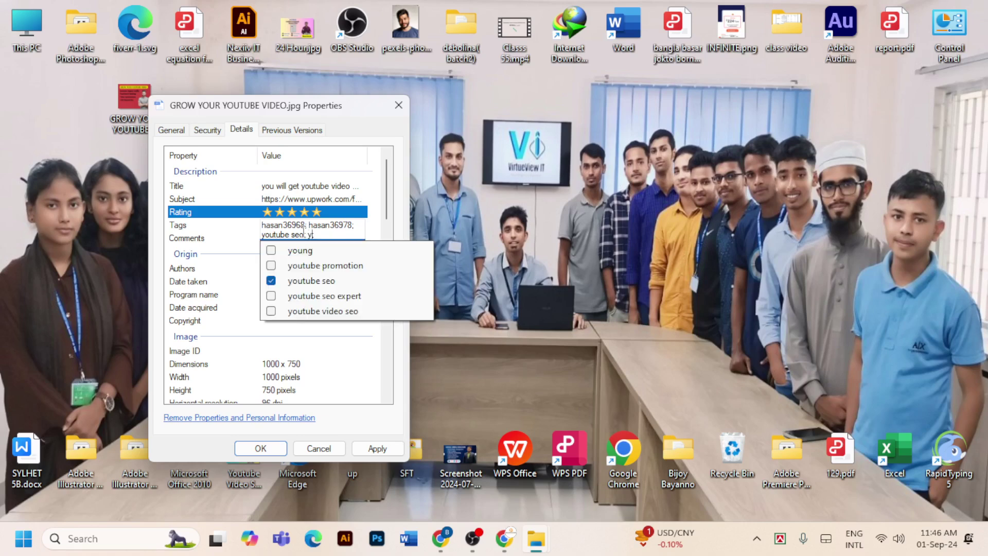
type("outube")
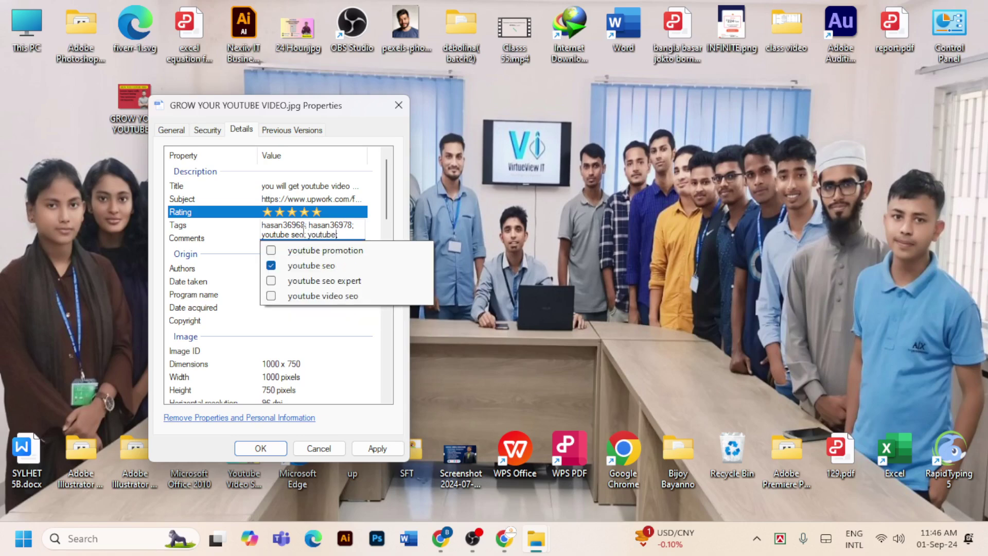
type(" vid")
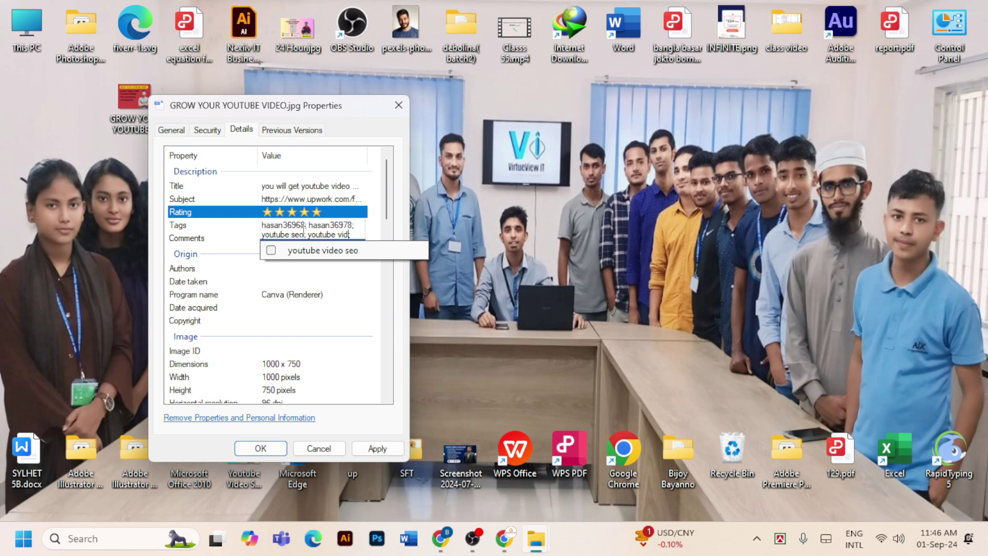
type("eo seo;")
key("Return")
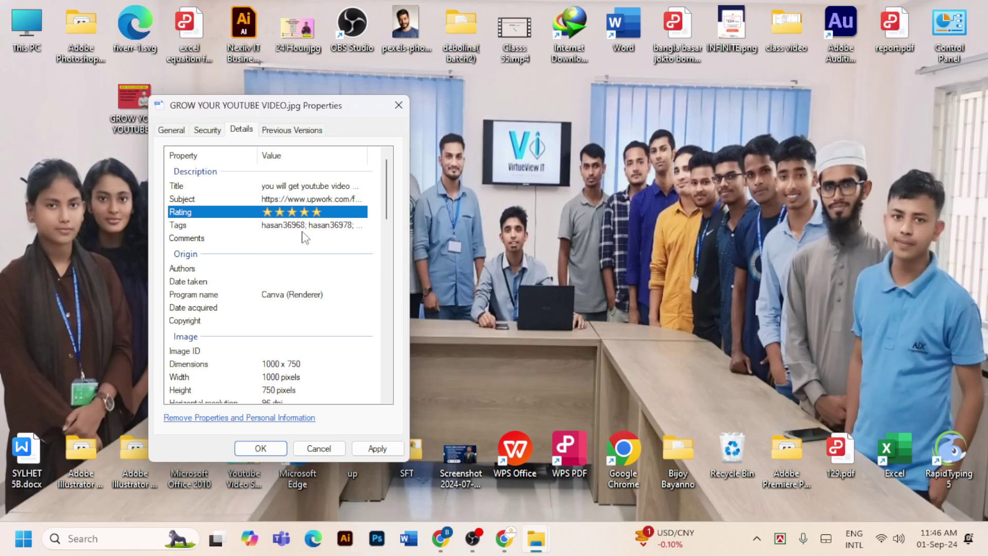
- Copy the full "About this gig" description from the open Fiverr YouTube video SEO gig for the image's comments
left_click(269, 242)
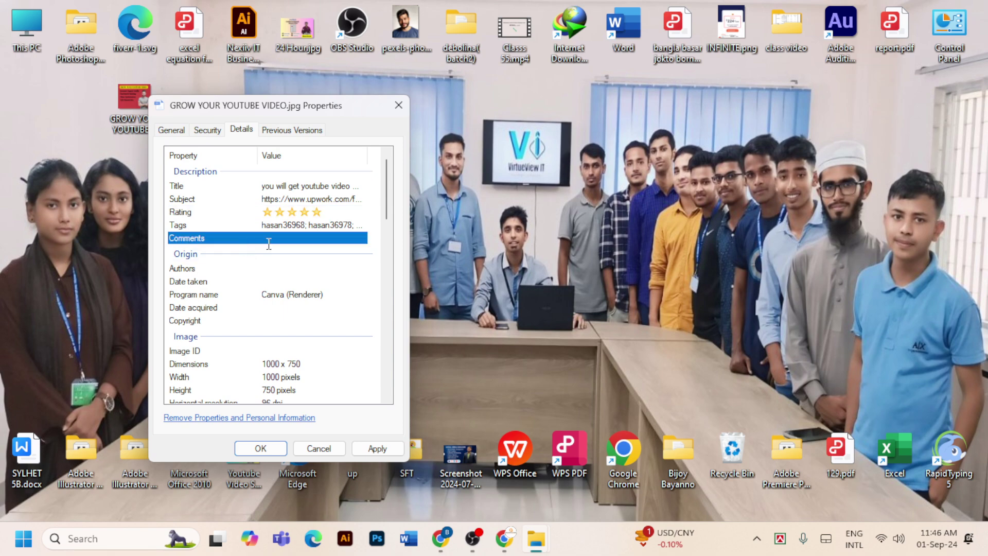
left_click(304, 244)
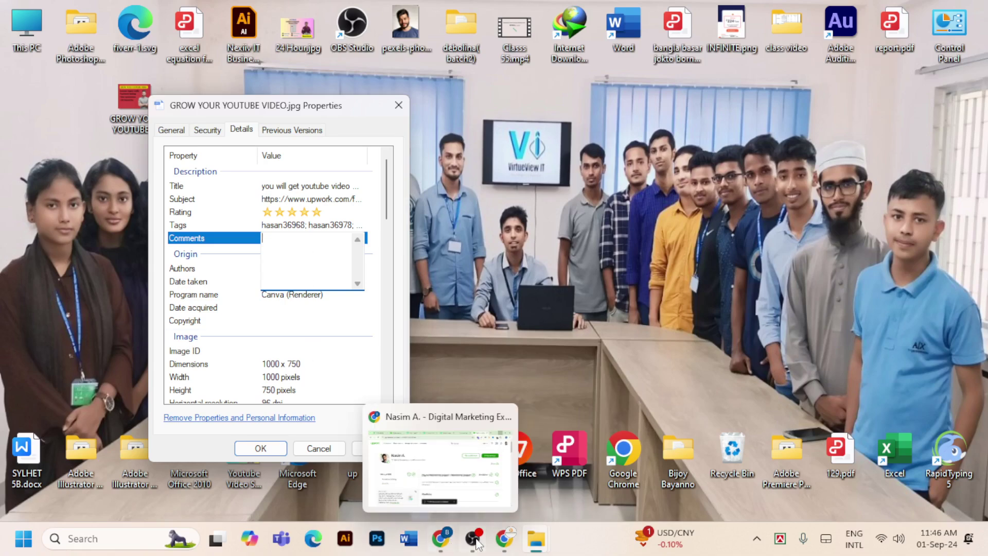
mouse_move(503, 539)
left_click(517, 483)
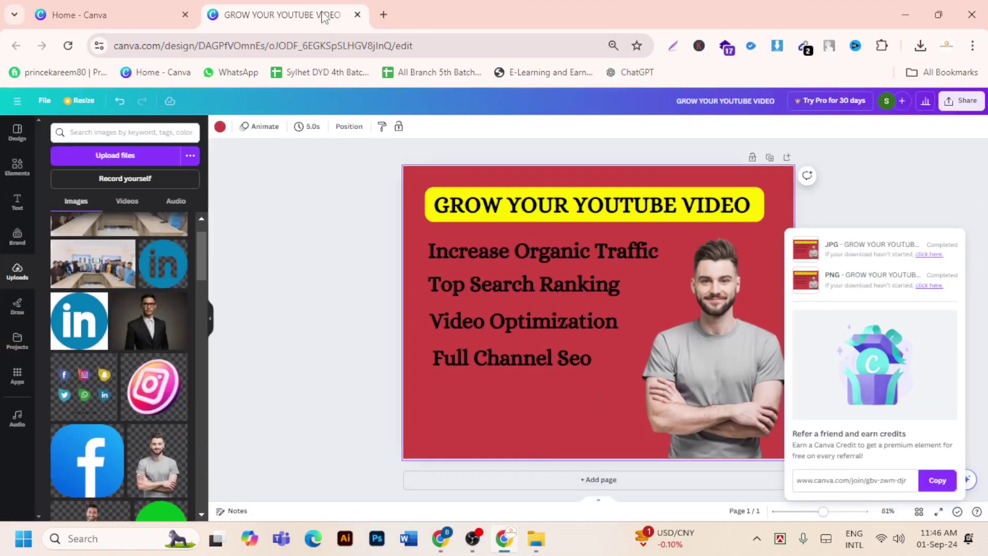
mouse_move(439, 539)
left_click(425, 474)
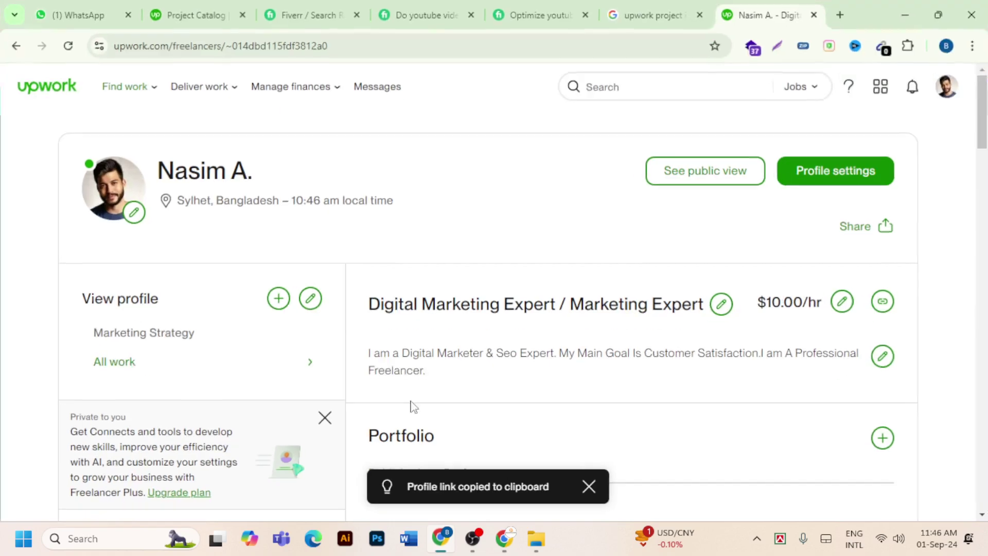
left_click(544, 14)
scroll(126, 369, "down", 10)
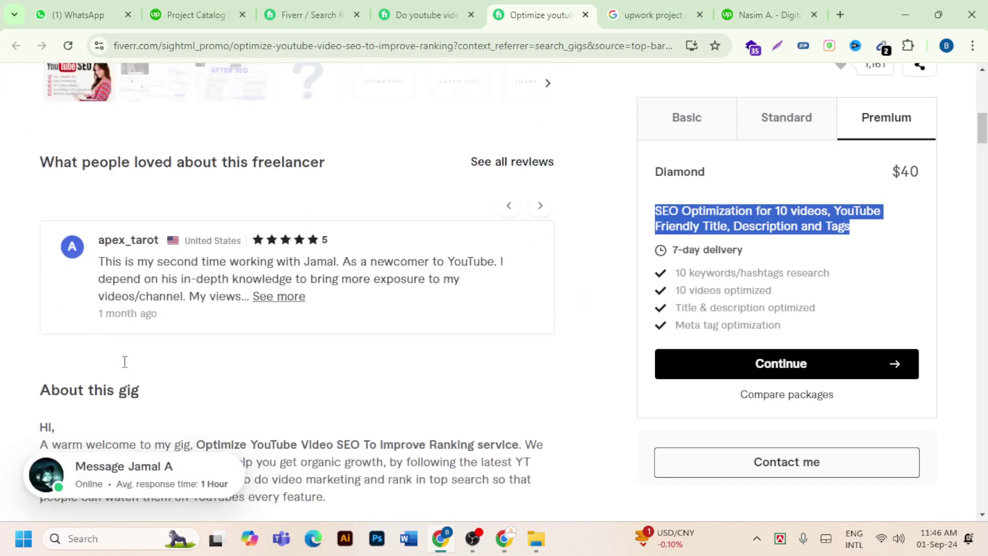
scroll(125, 362, "down", 1)
left_click_drag(40, 138, 137, 338)
scroll(141, 238, "down", 4)
scroll(154, 256, "down", 1)
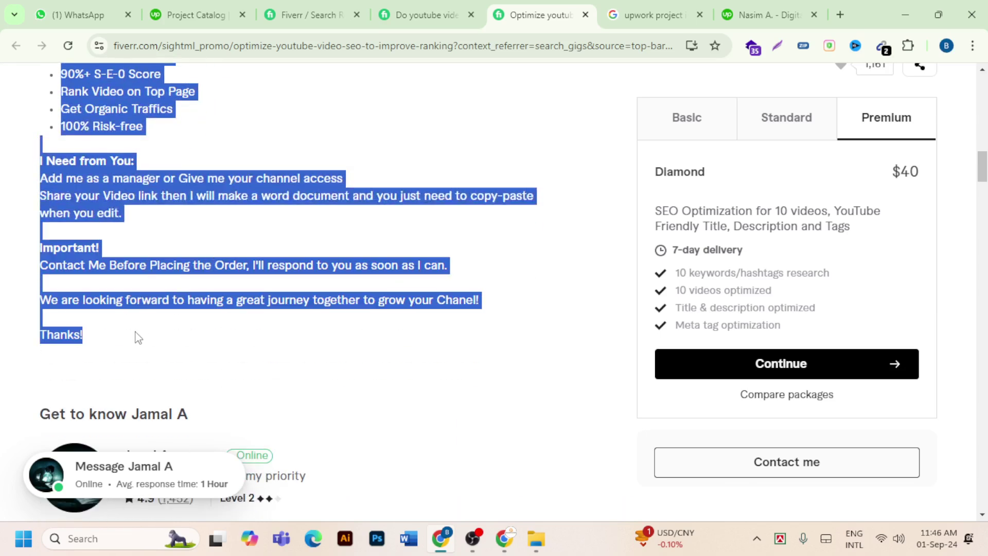
right_click(133, 109)
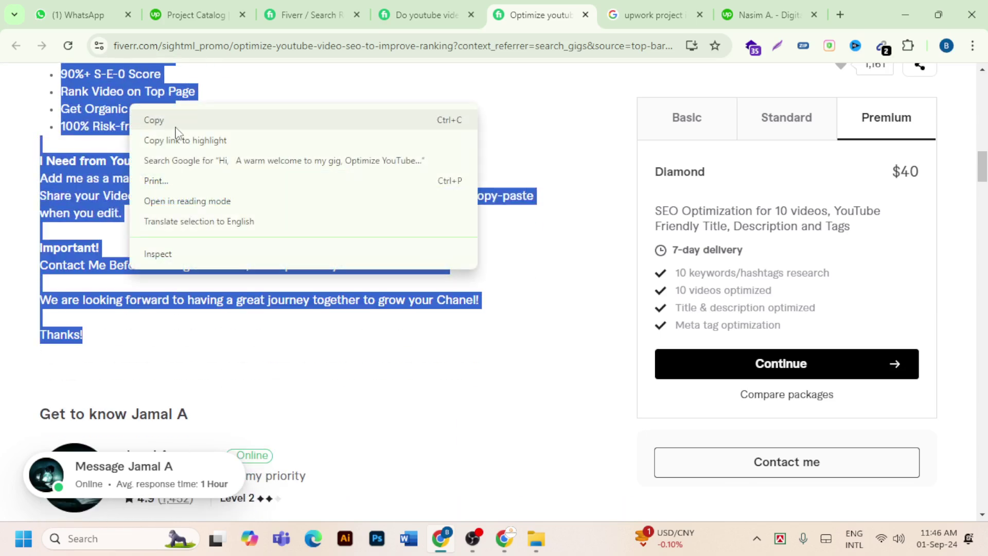
left_click(176, 128)
- Paste the copied gig description into the image's comments, trim the trailing blank lines and save the properties
left_click(900, 10)
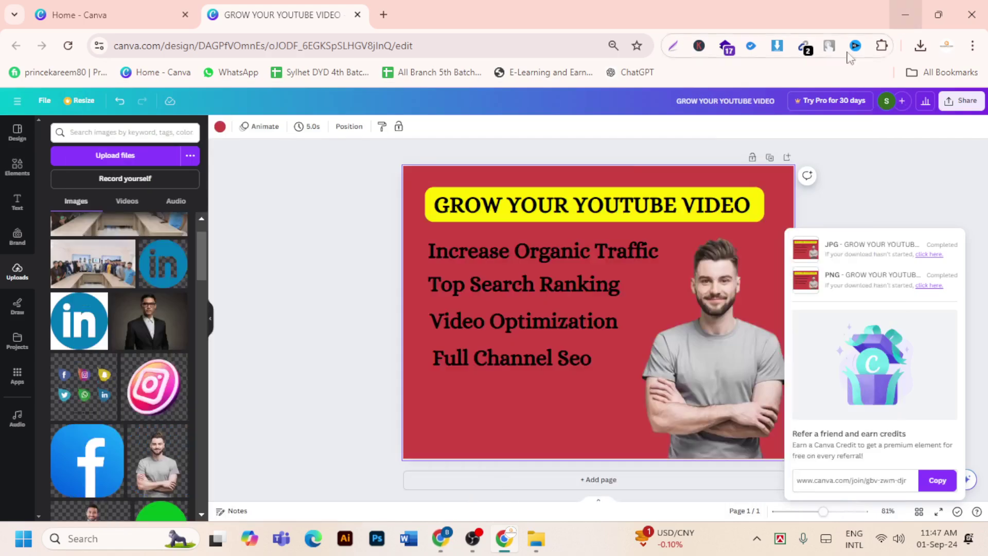
left_click(906, 15)
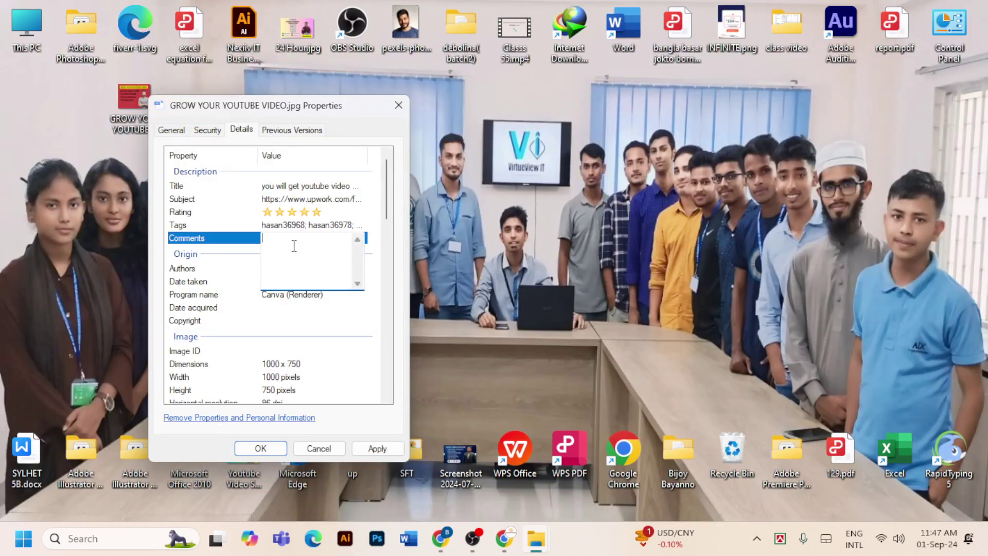
key("ctrl+v")
key("BackSpace")
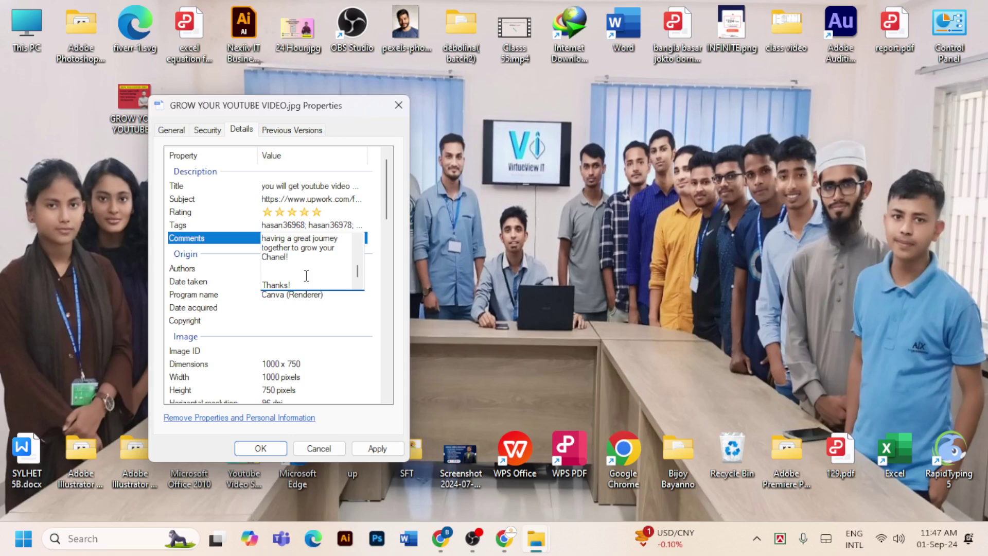
key("BackSpace")
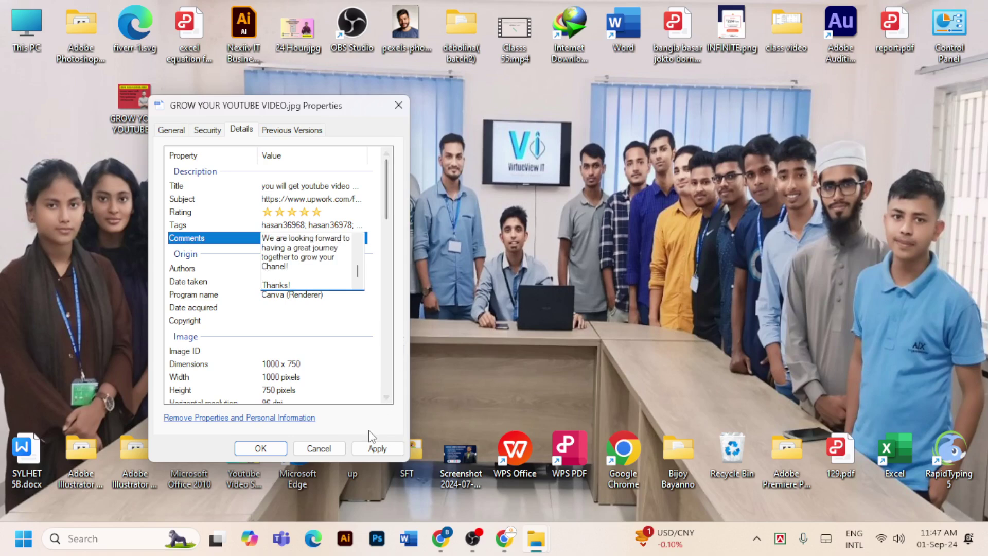
left_click(311, 326)
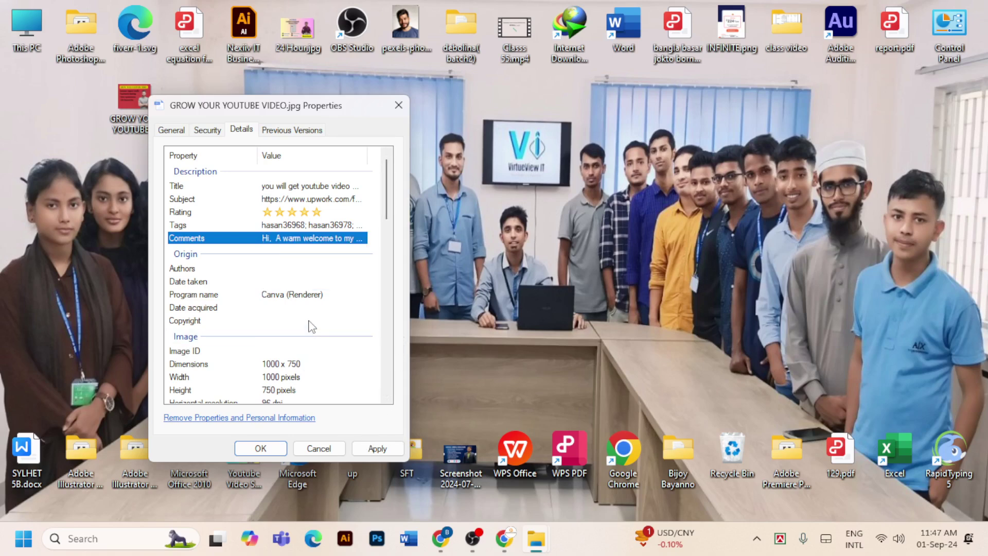
left_click(376, 448)
left_click(254, 448)
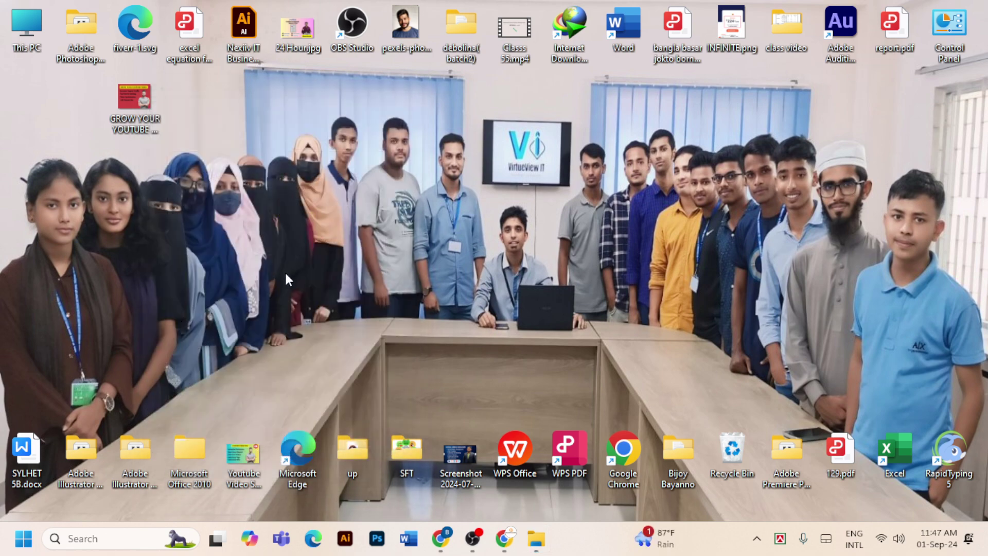
- Reopen the image's properties and review the saved title, subject, rating, tags and comments
right_click(128, 104)
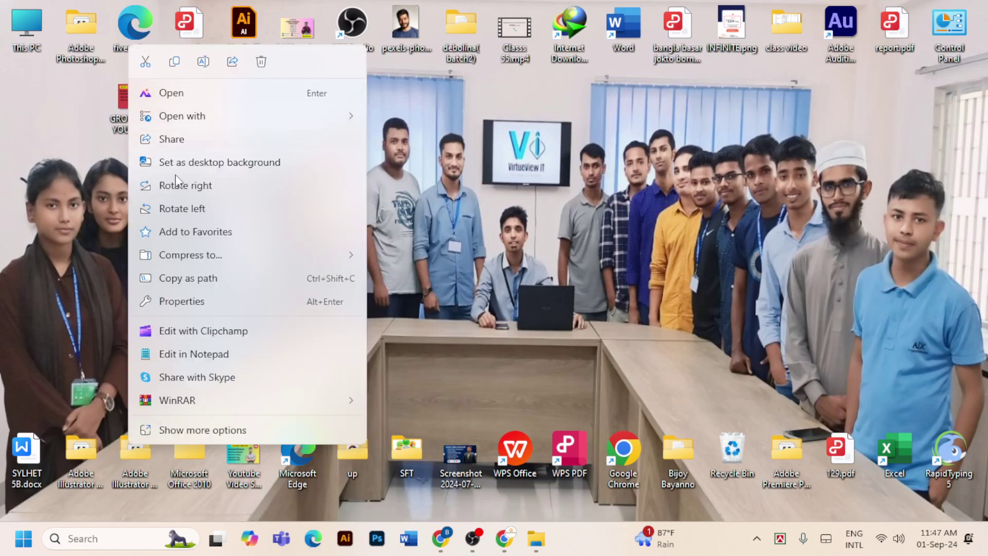
left_click(82, 234)
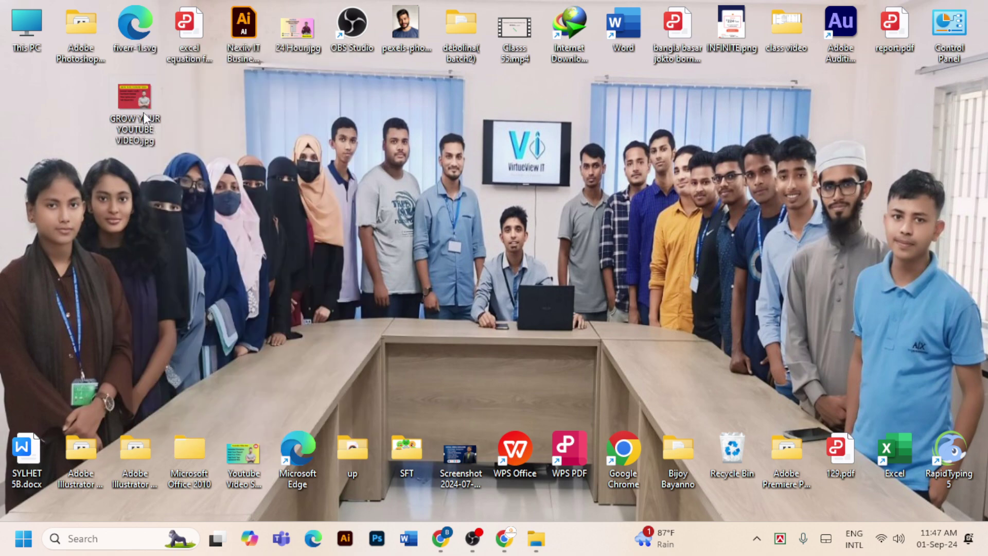
right_click(146, 118)
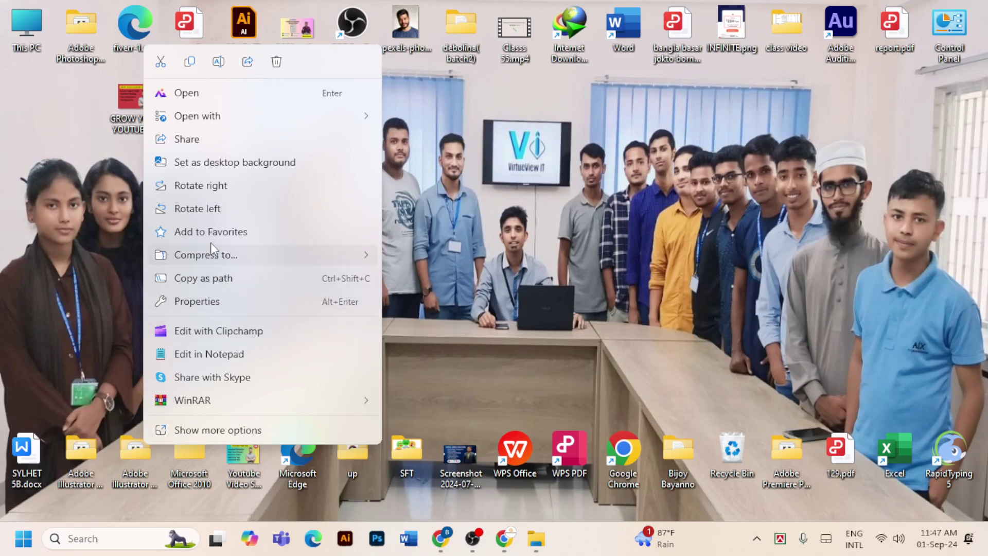
left_click(218, 430)
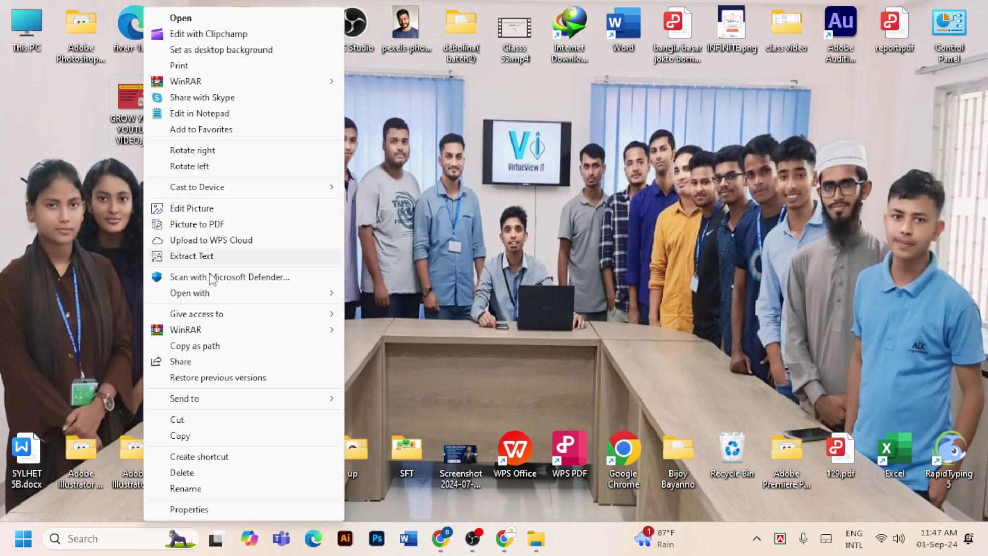
left_click(205, 509)
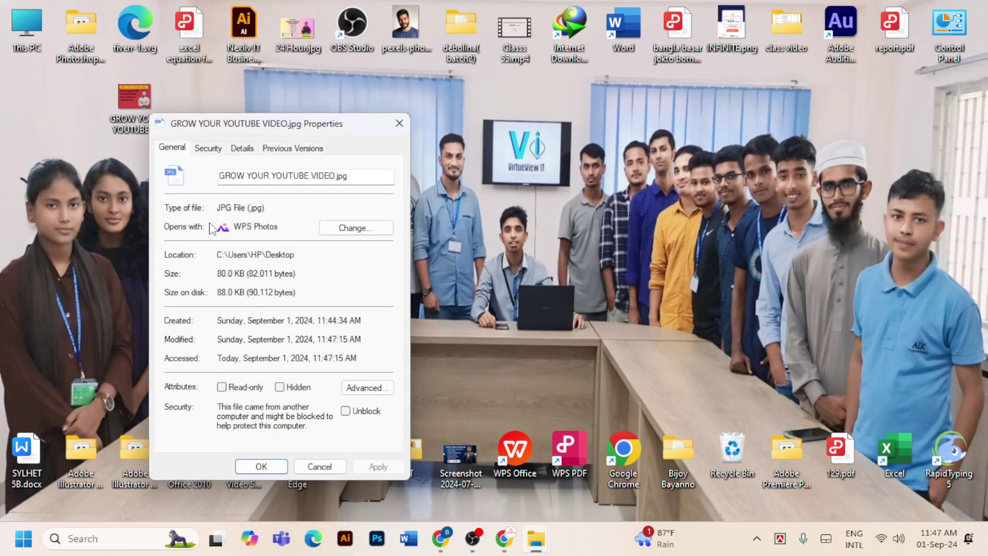
left_click(242, 148)
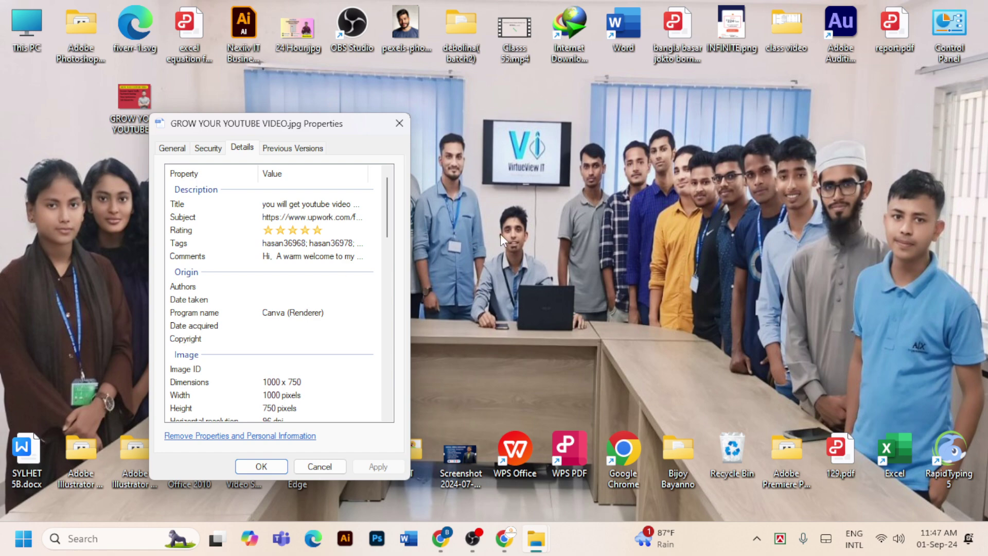
left_click(260, 467)
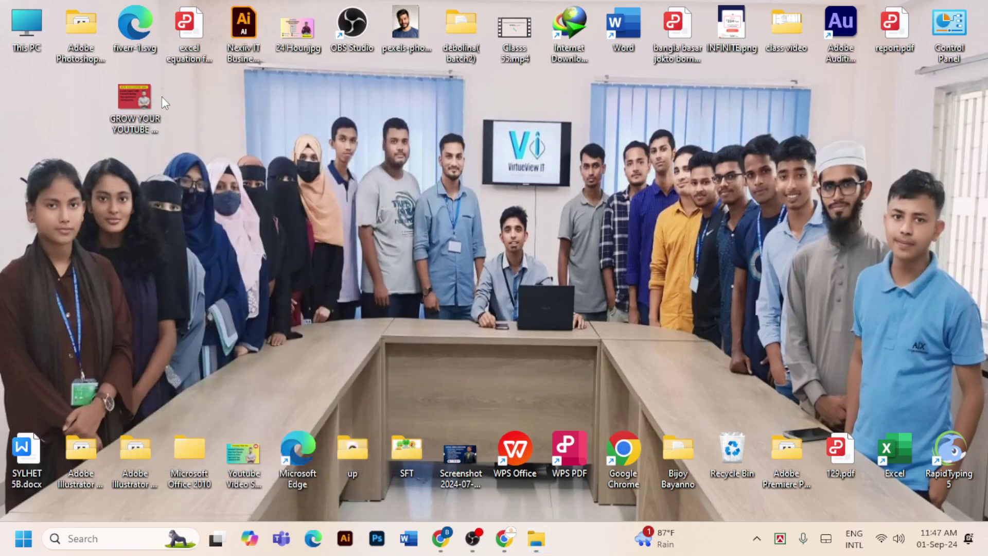
- Rename the desktop image GROW YOUR YOUTUBE VIDEO.jpg as "youtube video seo", keeping the .jpg extension
right_click(131, 98)
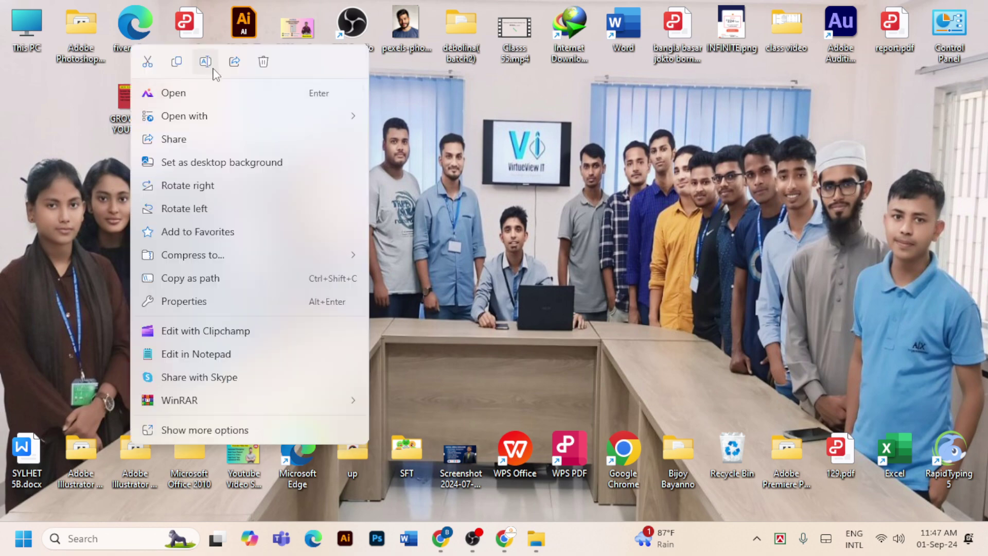
left_click(95, 131)
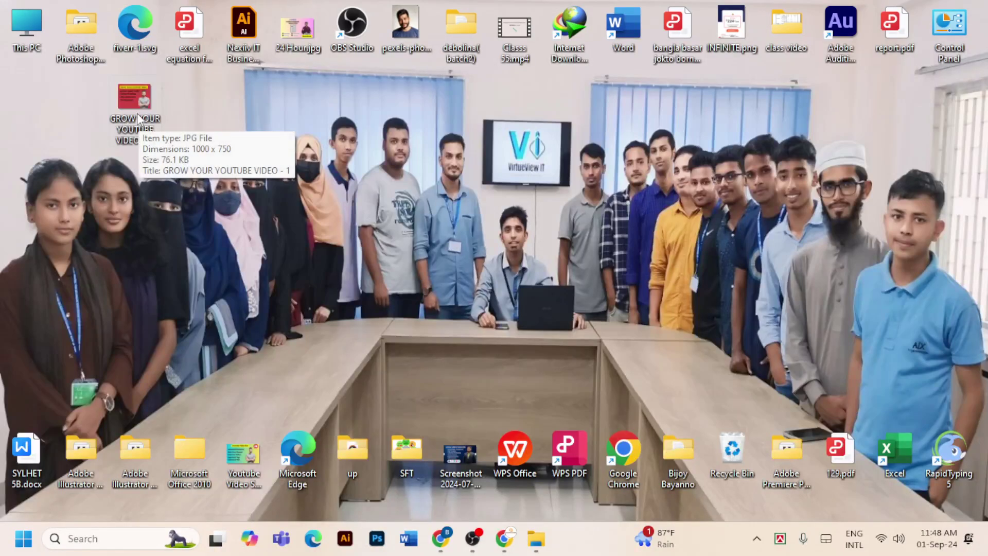
right_click(137, 113)
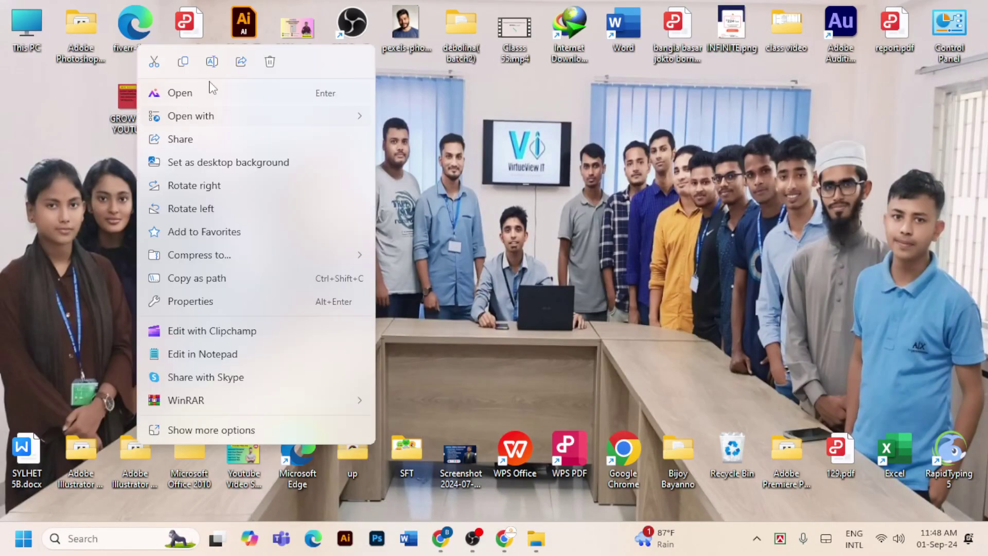
left_click(122, 128)
right_click(136, 104)
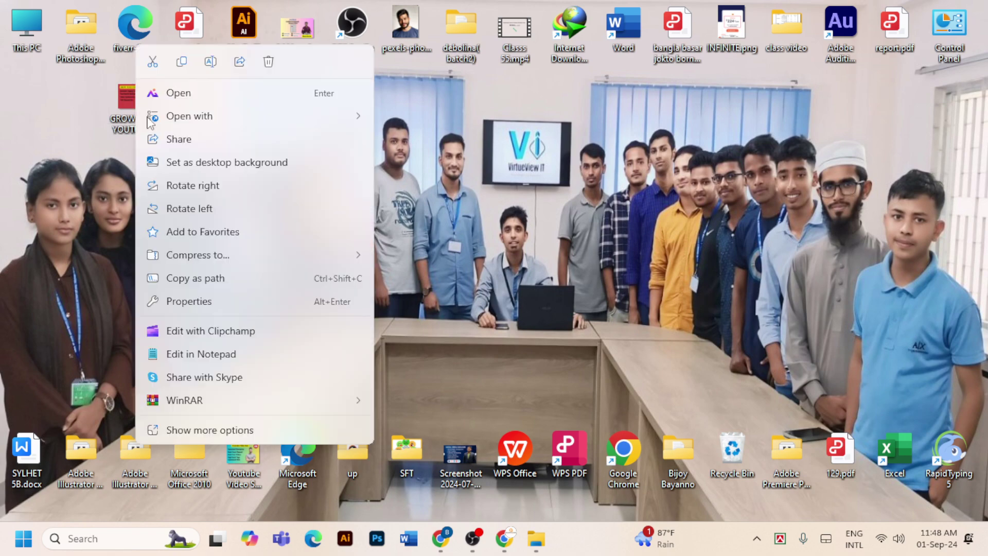
left_click(210, 62)
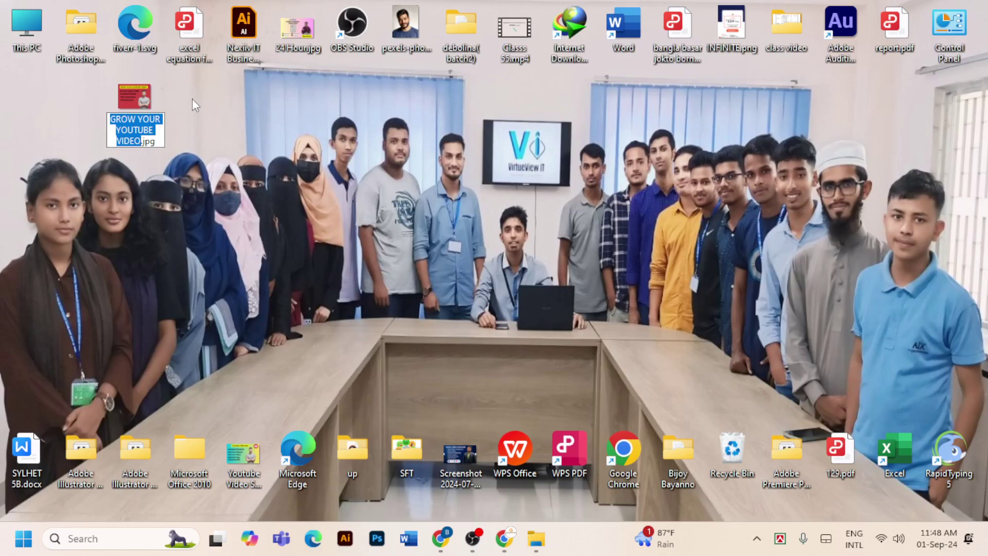
type("yout")
type("ube ")
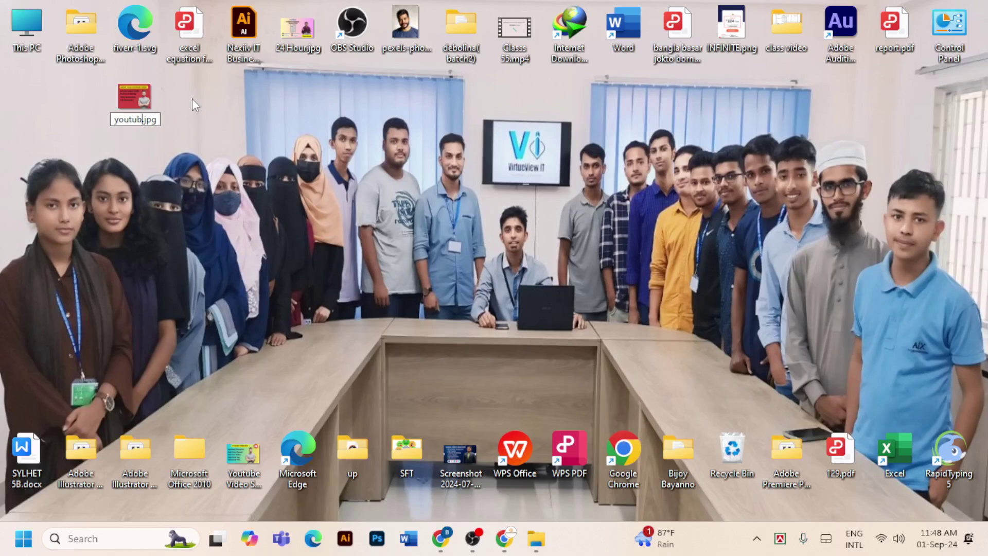
type("video")
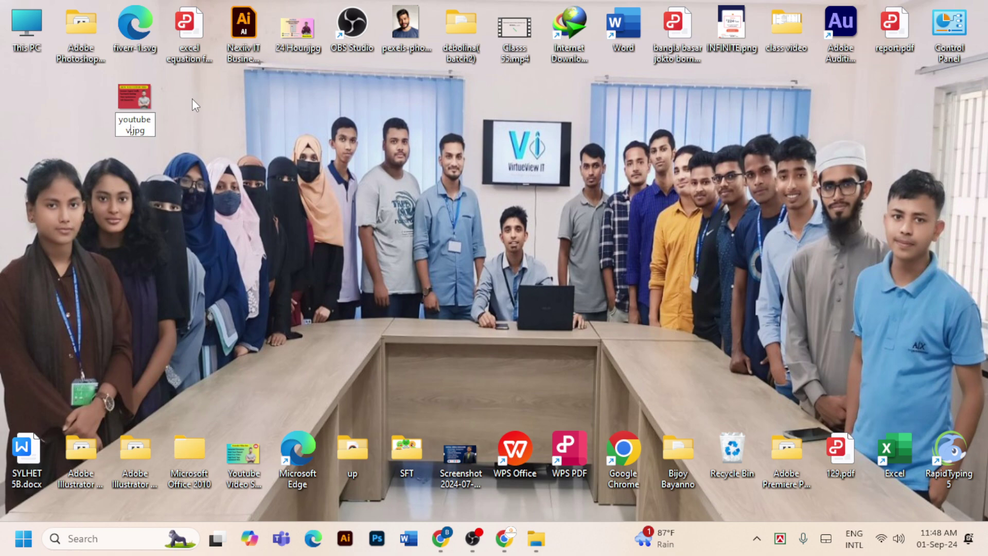
type(" se")
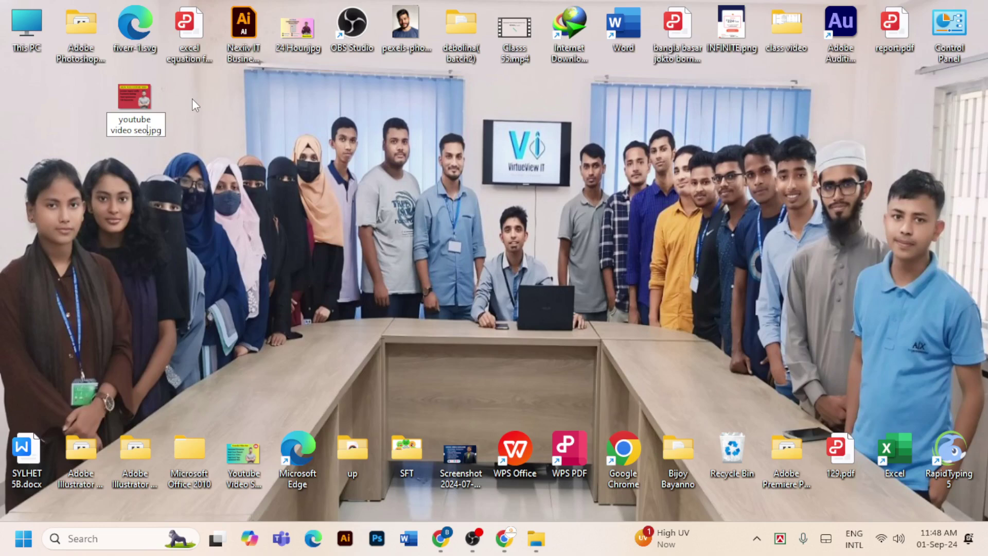
type("o")
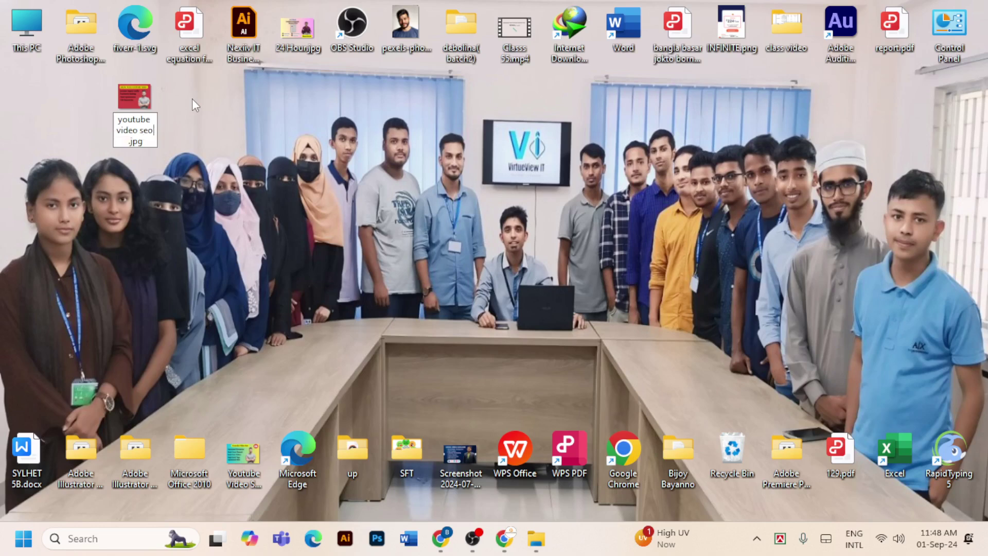
key("Return")
- Switch to the browser window holding the Upwork project draft and open its Gallery stage
mouse_move(536, 539)
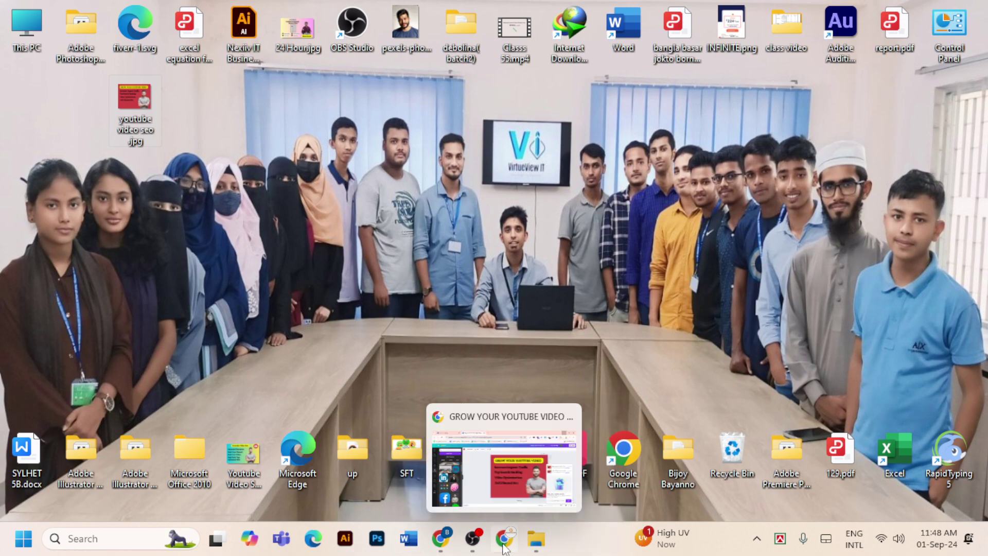
mouse_move(450, 543)
left_click(431, 477)
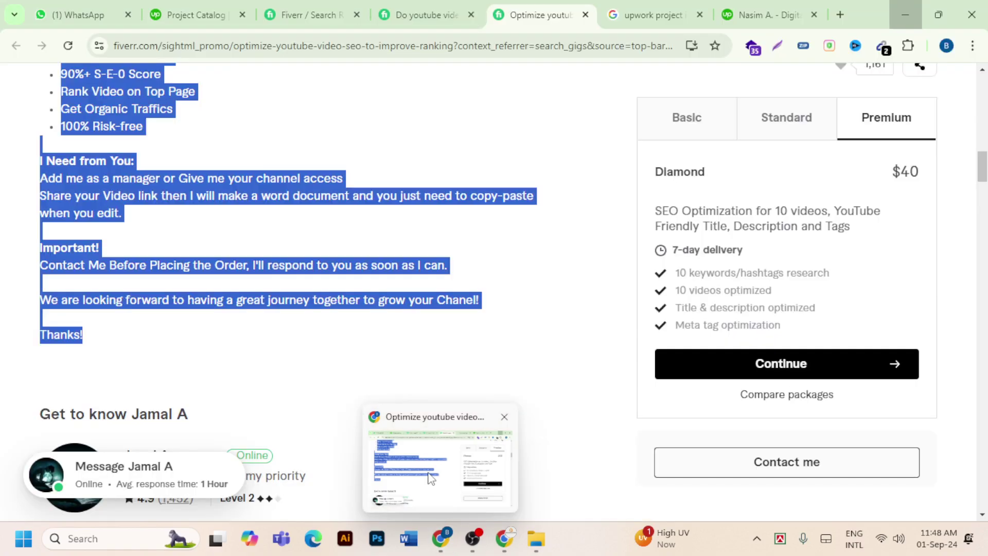
left_click(742, 15)
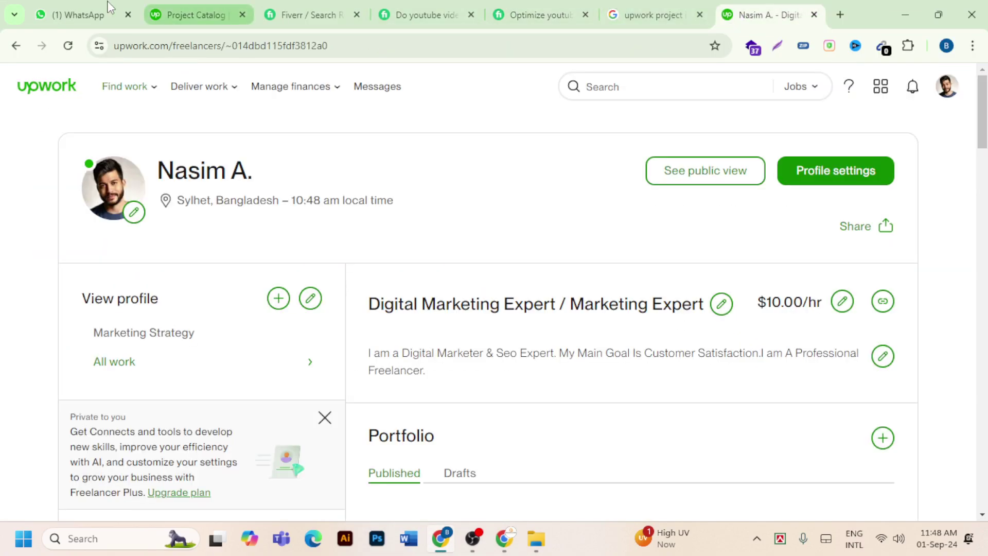
left_click(212, 17)
scroll(149, 293, "down", 1)
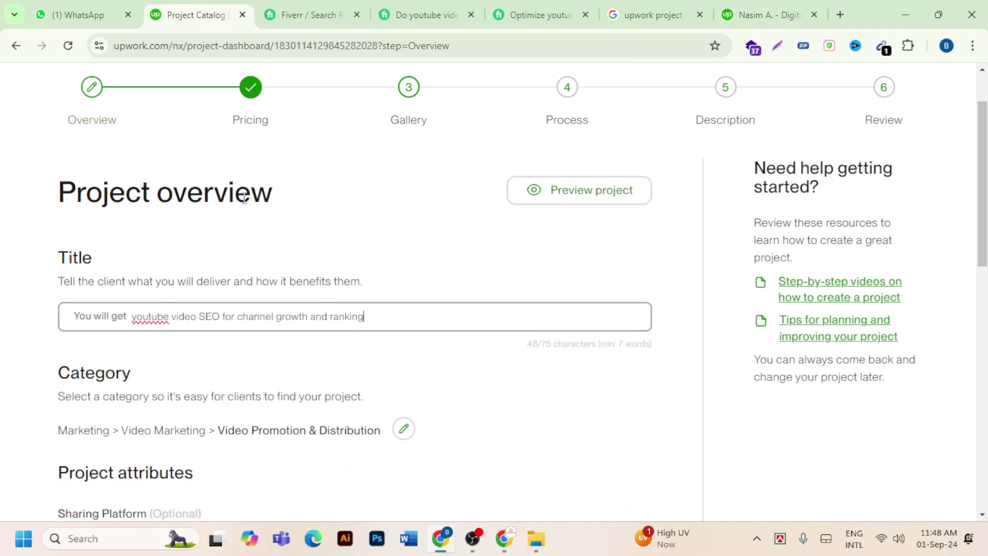
left_click(408, 101)
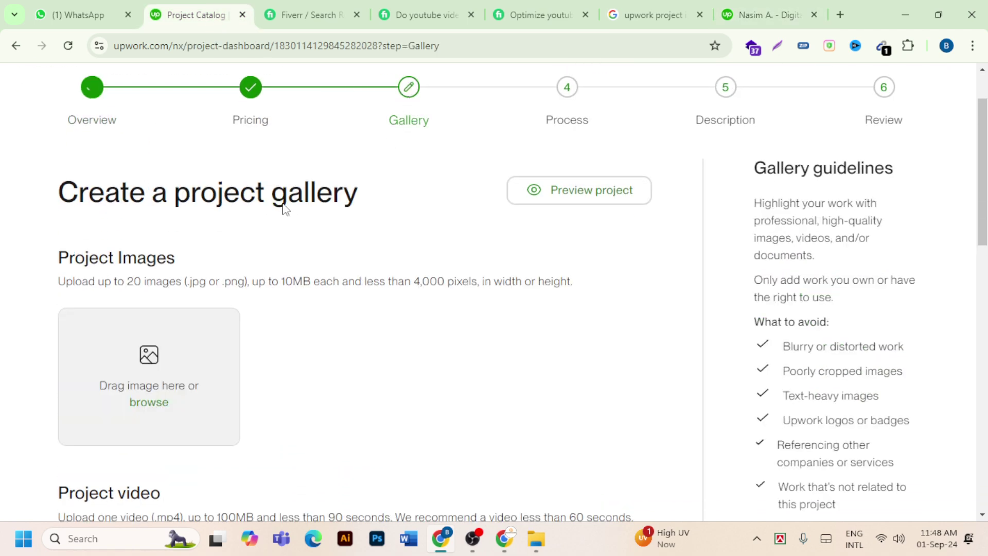
- Upload the Desktop image "youtube video seo .jpg" as a project image, keeping the full-frame crop
left_click(147, 403)
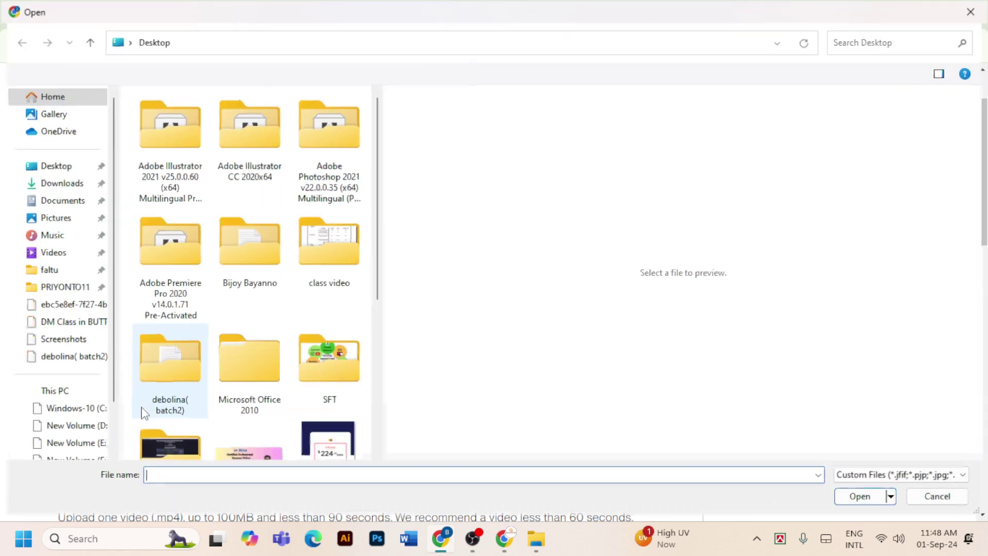
left_click(57, 165)
scroll(193, 179, "down", 3)
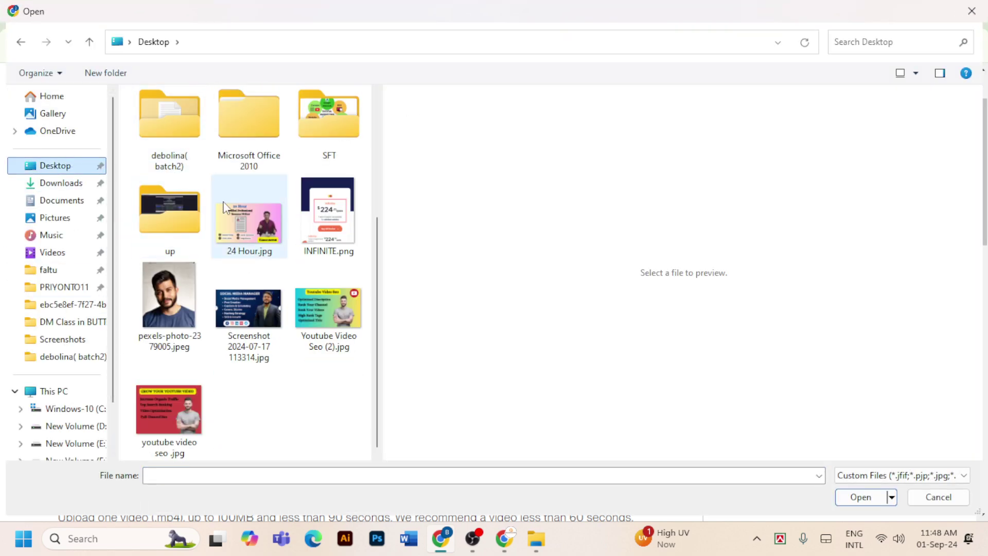
left_click(147, 407)
left_click(860, 494)
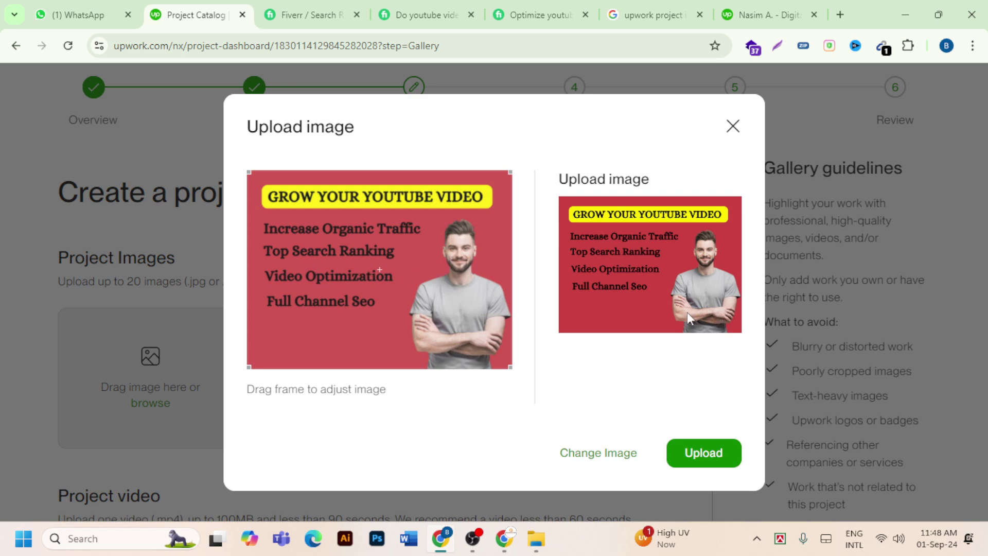
left_click(703, 453)
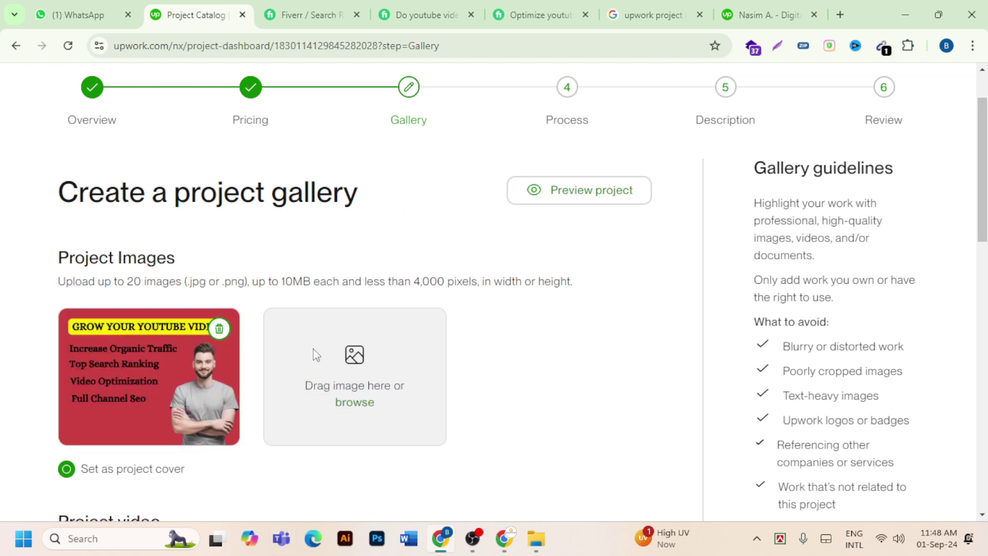
- Continue from the gallery to the Process stage and look over the step title and description fields
scroll(315, 355, "down", 5)
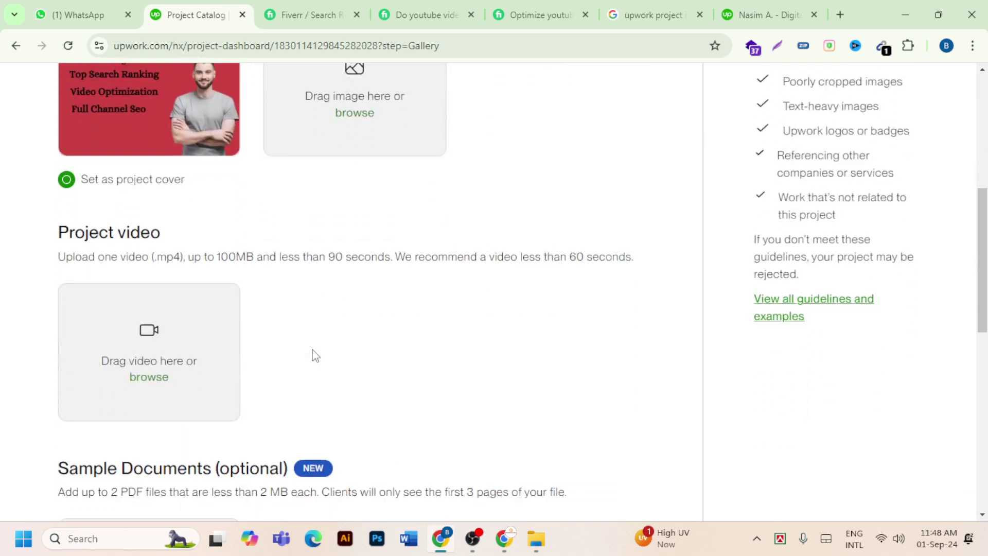
scroll(315, 355, "down", 8)
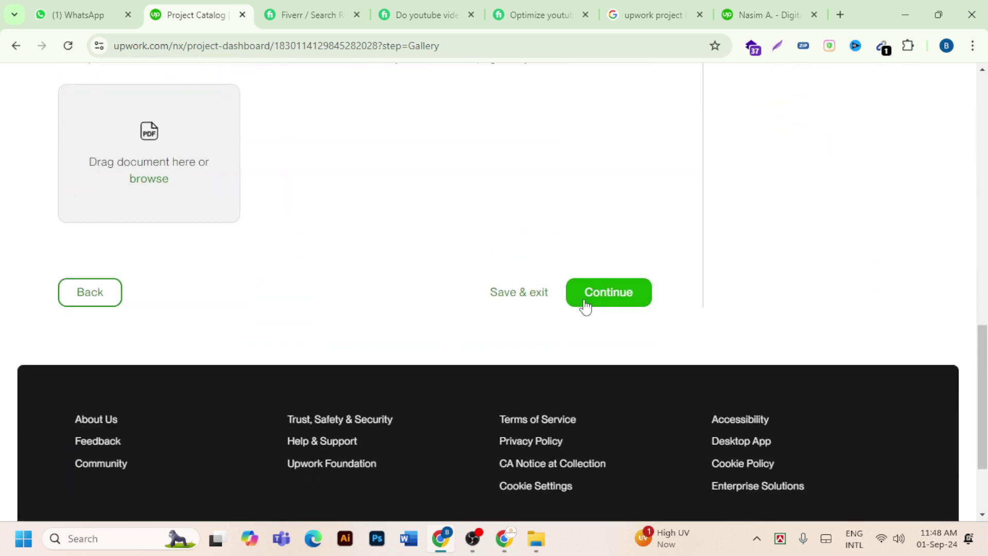
left_click(585, 306)
scroll(166, 371, "up", 4)
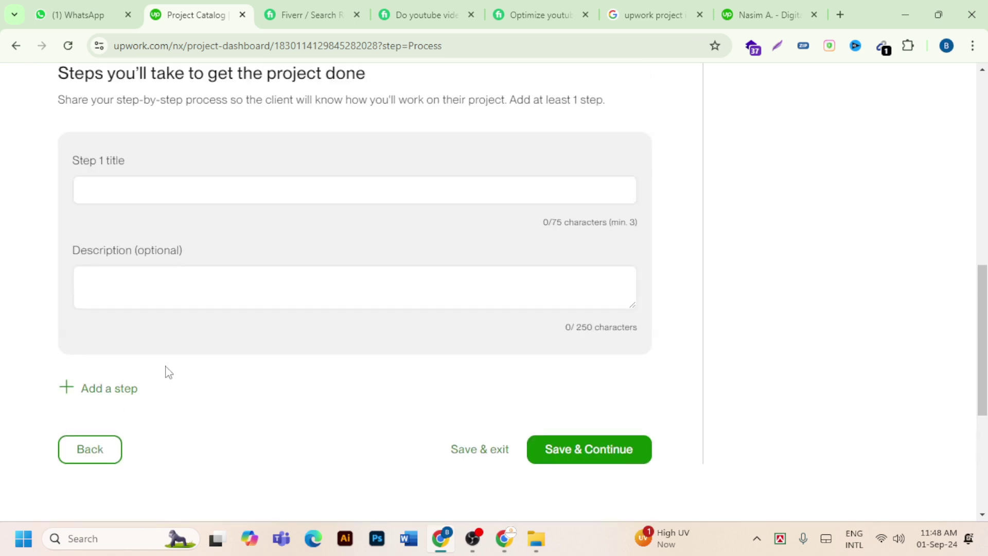
scroll(166, 371, "up", 1)
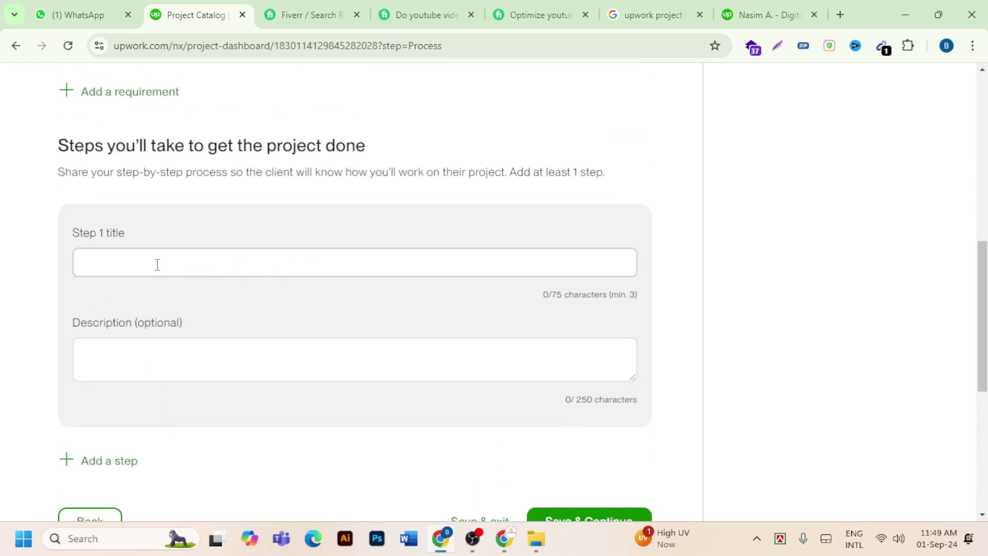
left_click(204, 262)
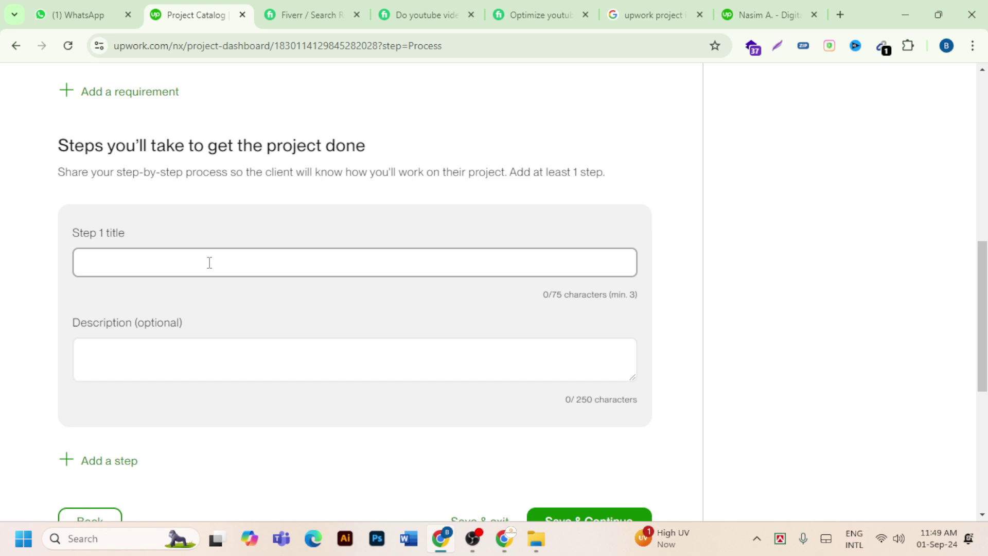
scroll(210, 262, "down", 4)
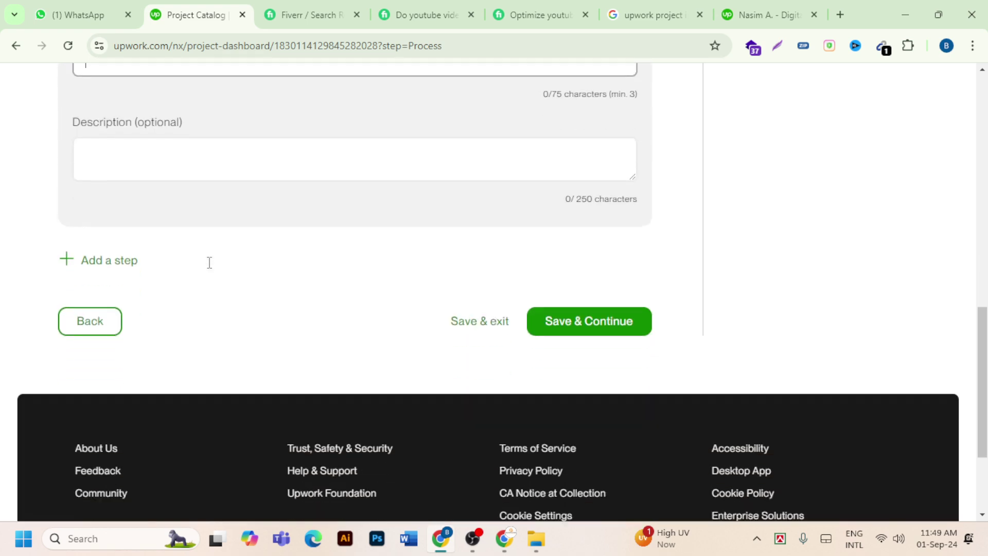
scroll(228, 261, "up", 3)
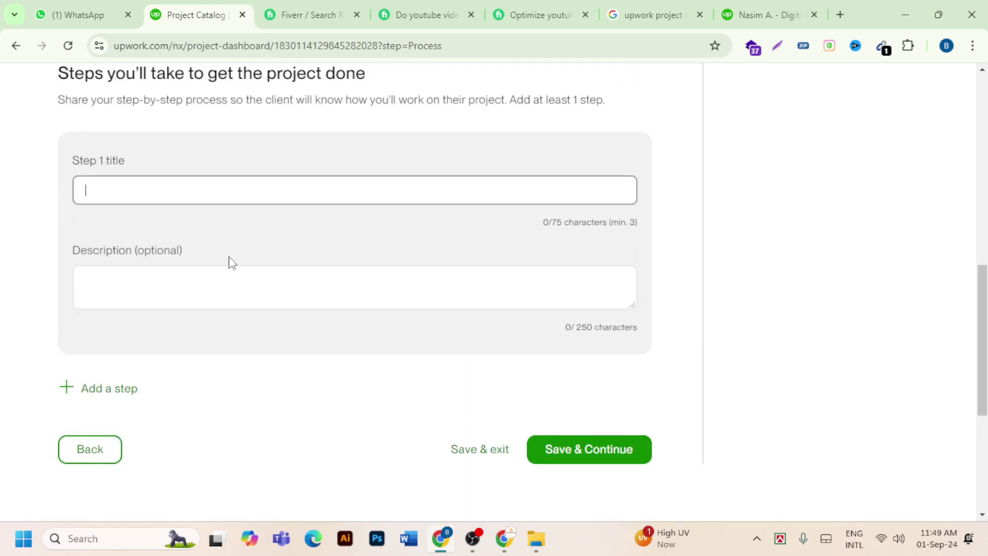
scroll(170, 202, "up", 1)
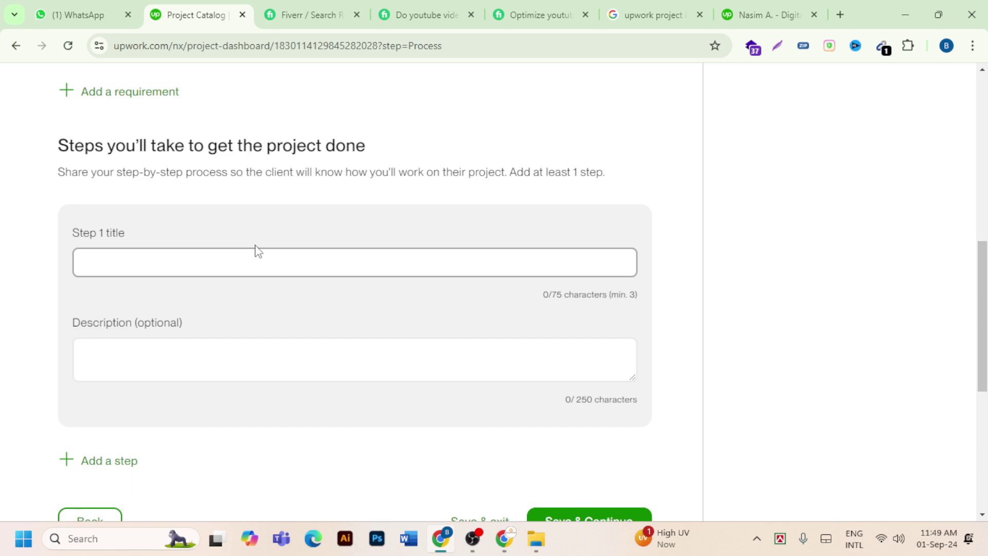
- Look through the packages, reviews and related tags of the Fiverr gig on optimizing YouTube video SEO to improve ranking
left_click(576, 16)
scroll(312, 363, "down", 3)
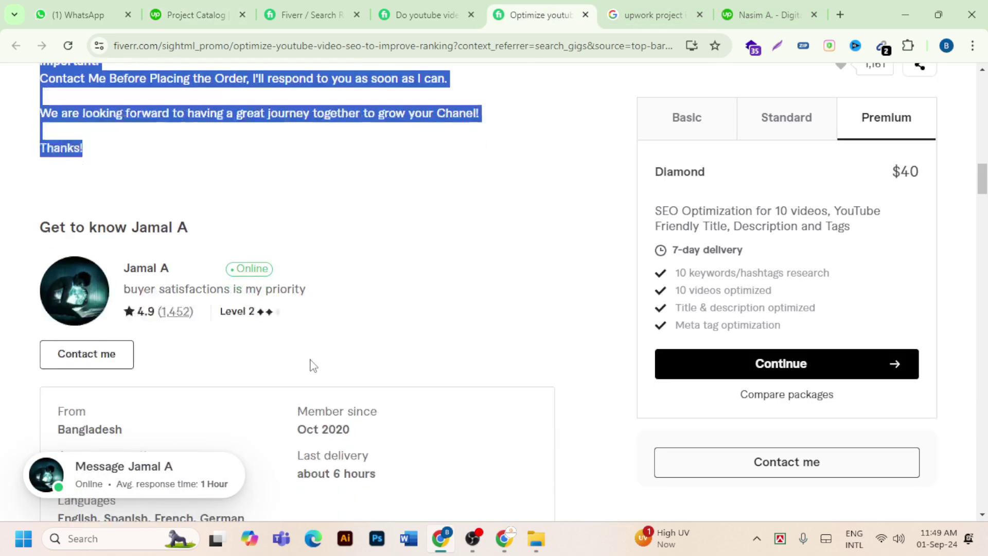
scroll(311, 363, "down", 16)
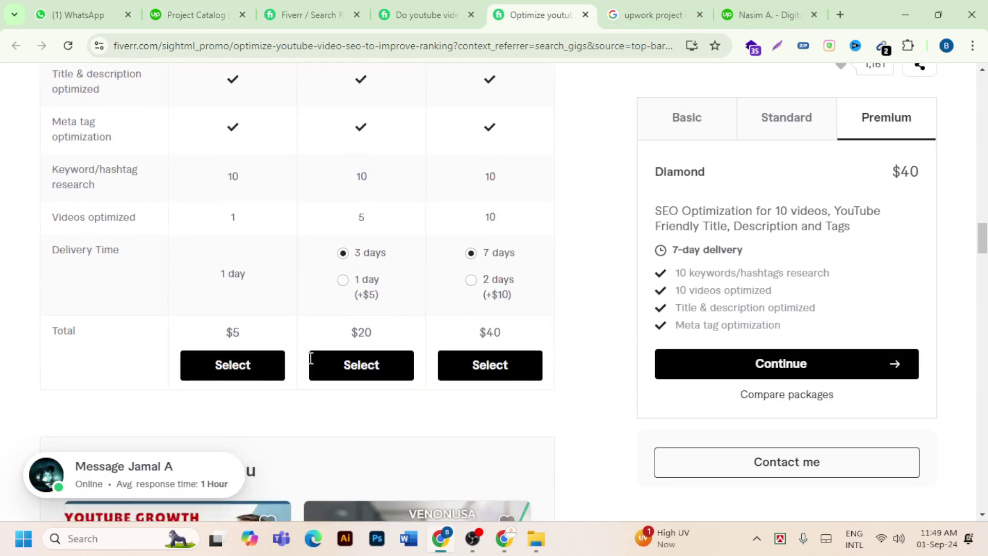
scroll(311, 359, "down", 12)
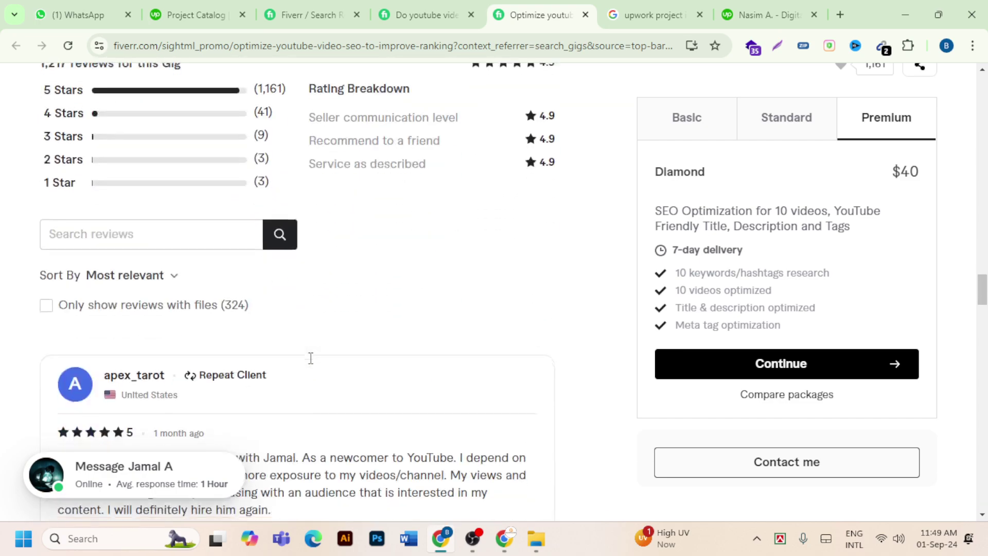
scroll(311, 359, "down", 12)
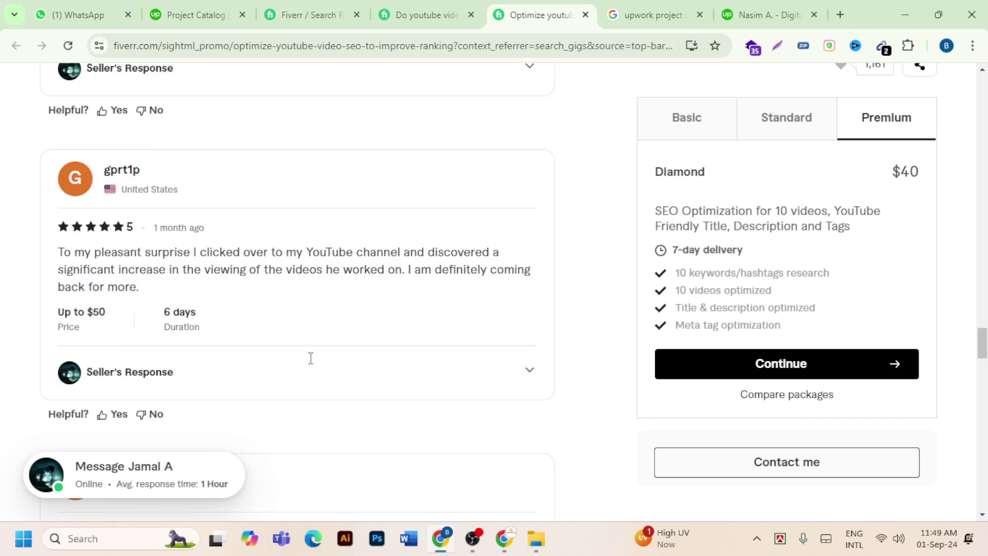
scroll(311, 358, "down", 10)
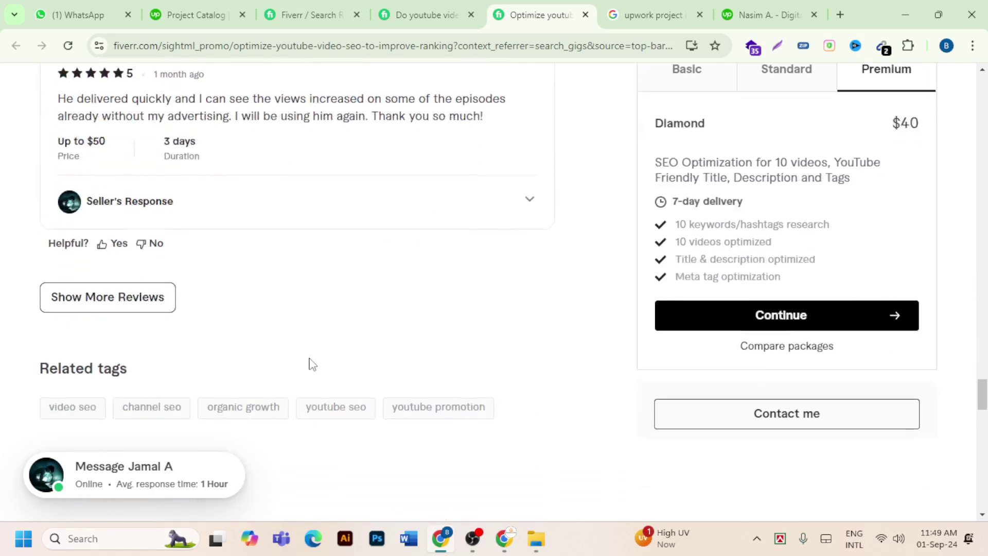
scroll(311, 364, "down", 2)
scroll(311, 364, "up", 5)
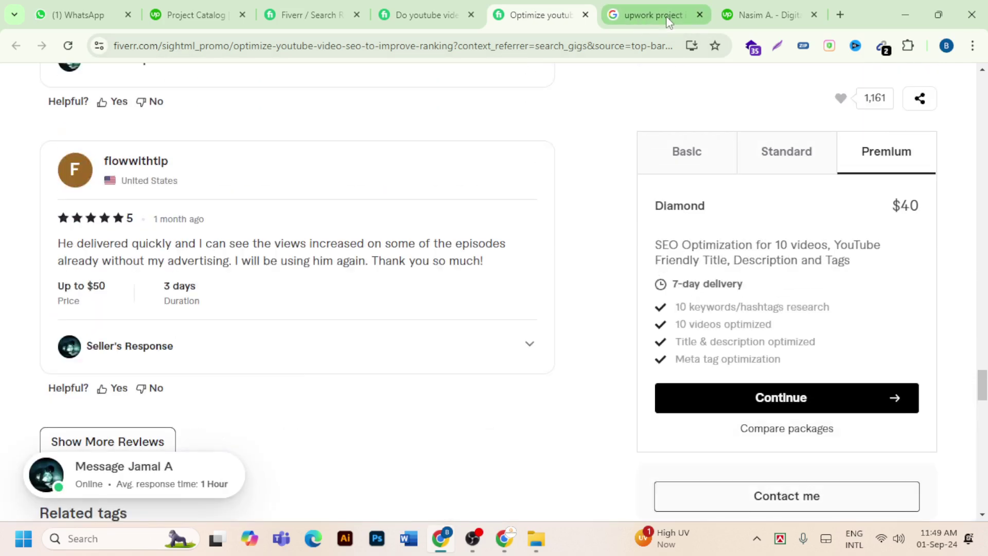
- Look through the Fiverr gig on YouTube video SEO for channel growth and ranking, down to its FAQ
left_click(427, 14)
scroll(186, 290, "down", 5)
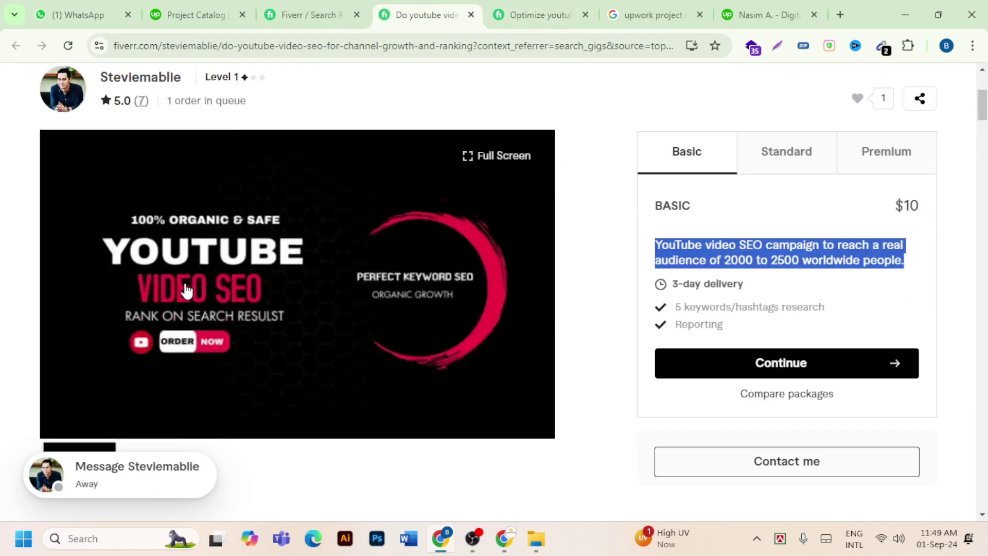
scroll(186, 290, "down", 15)
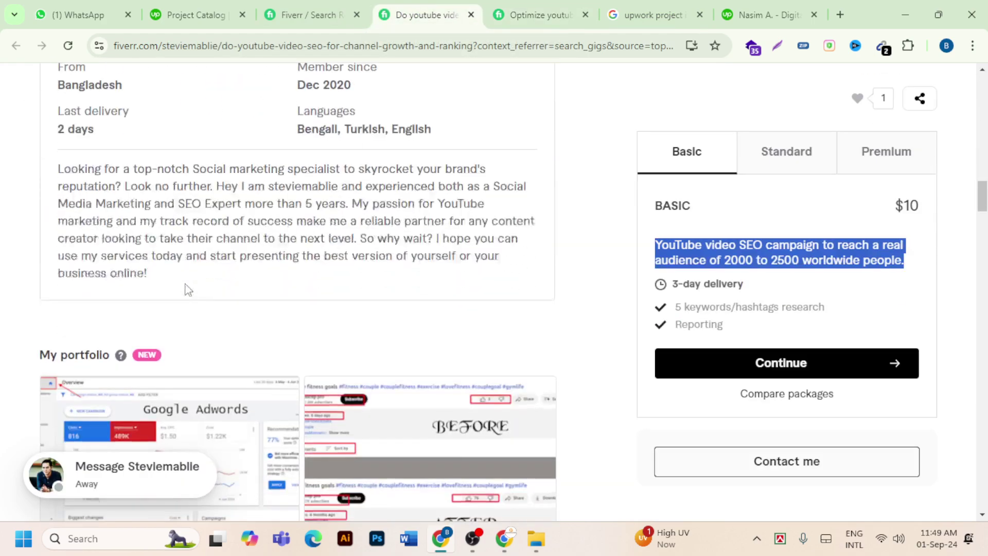
scroll(187, 290, "down", 15)
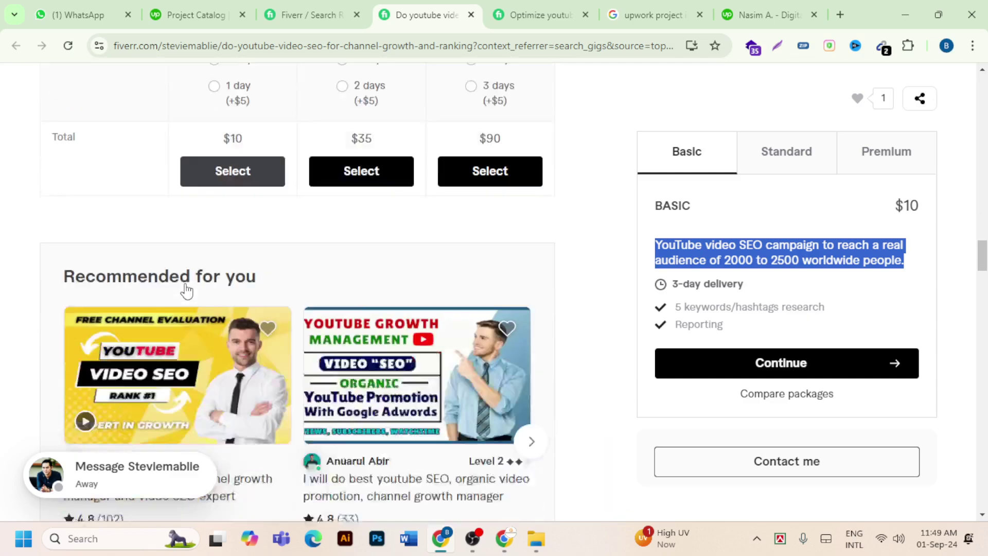
scroll(186, 290, "down", 10)
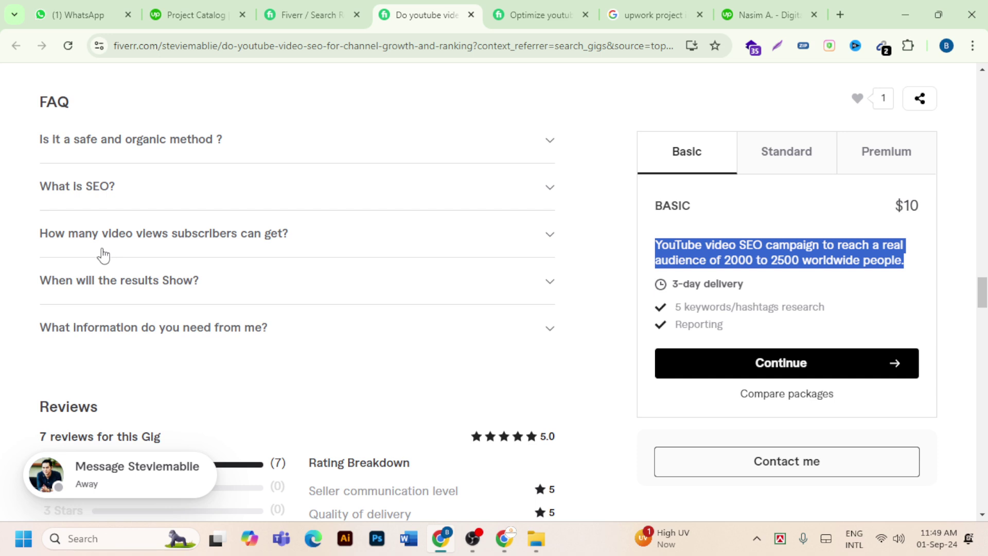
- Return to the Upwork project's Process stage and enter "Youtube Channel Access & Create Manager" as the client requirement
left_click(206, 18)
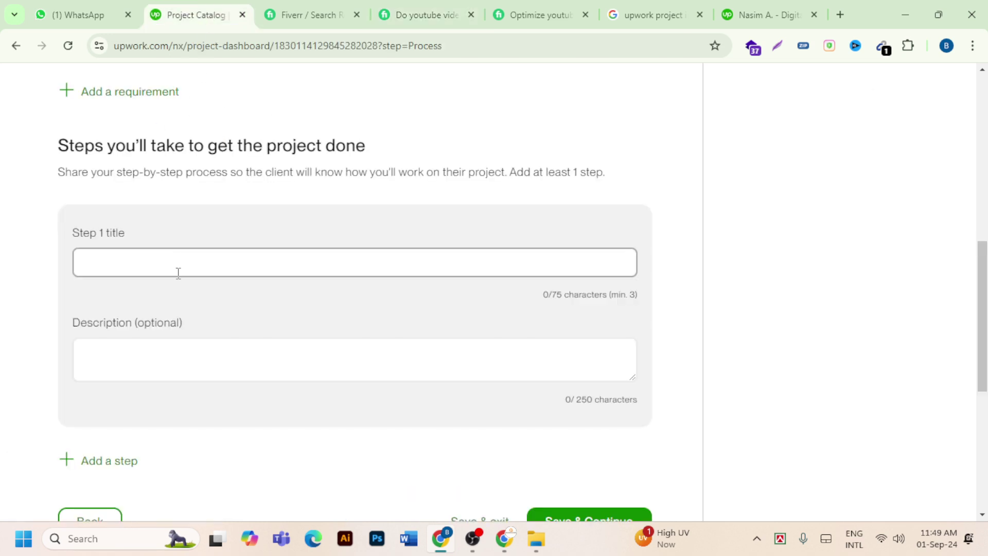
scroll(180, 275, "up", 5)
scroll(187, 288, "down", 3)
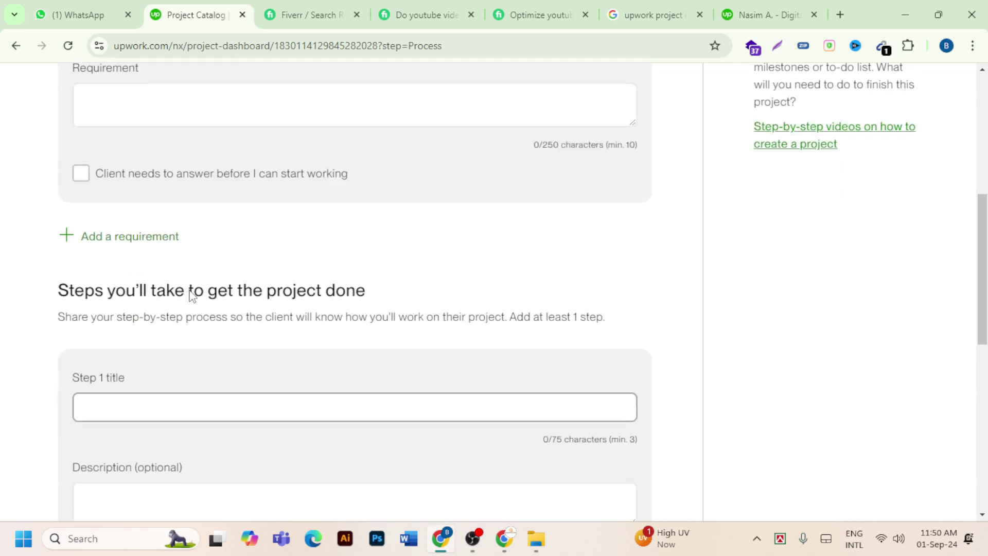
scroll(191, 293, "up", 4)
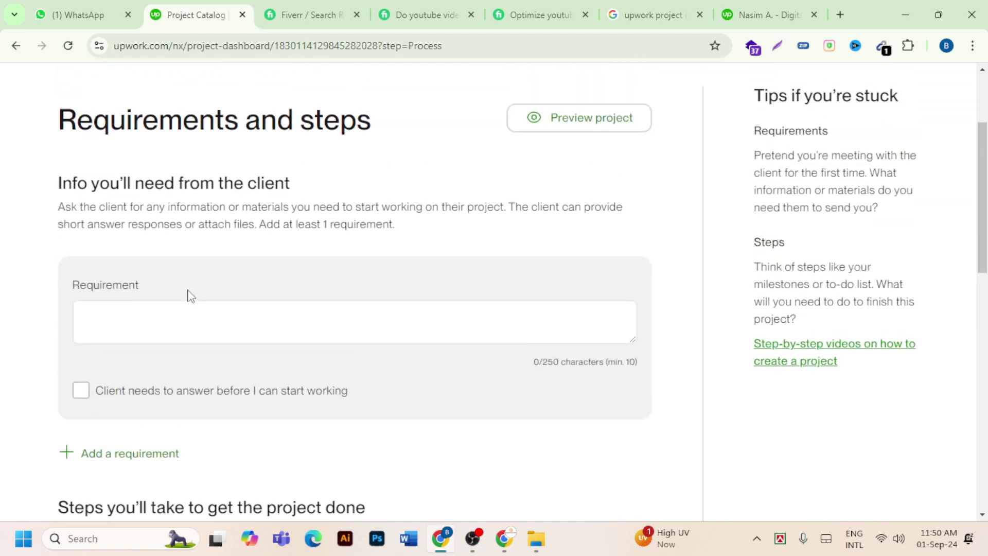
left_click(132, 313)
left_click(192, 330)
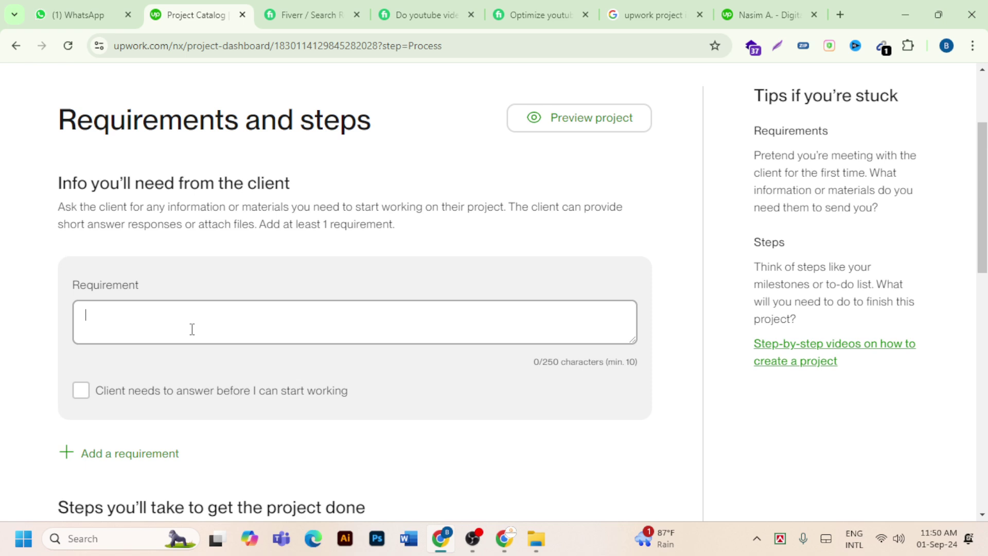
type("y")
key("BackSpace")
type("Youtube Chan")
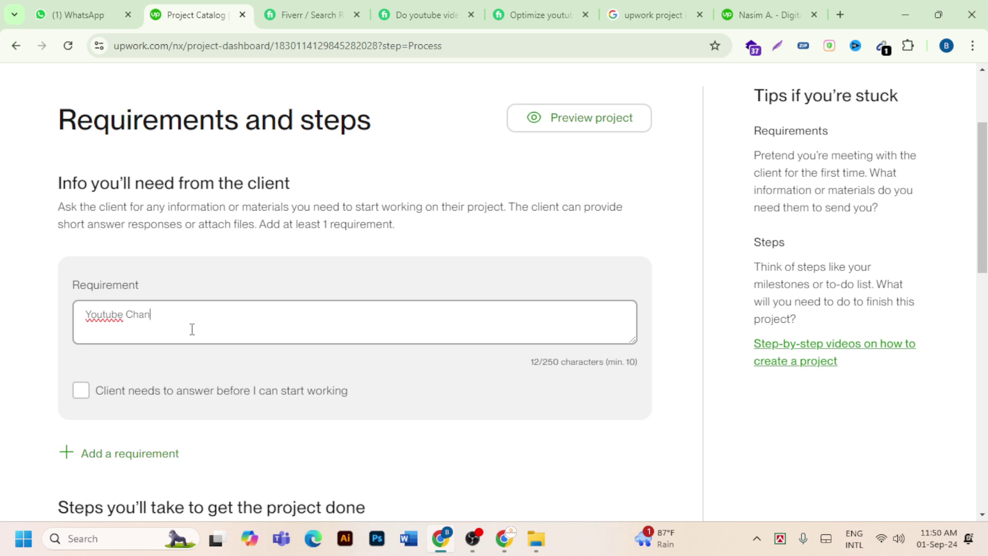
type("nel Access & Create Ma")
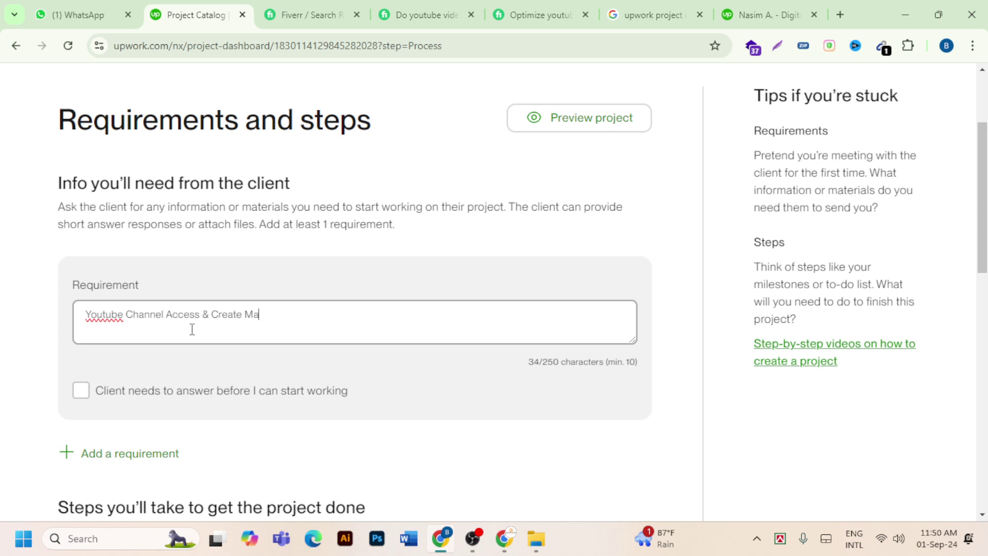
type("nager")
- Reword the requirement to "Youtube Channel Access 100%" and make the client answer it before work can start
key("BackSpace")
key("BackSpace")
key("BackSpace")
key("BackSpace")
key("BackSpace")
key("BackSpace")
key("BackSpace")
key("BackSpace")
key("BackSpace")
key("BackSpace")
key("BackSpace")
key("BackSpace")
key("BackSpace")
type("Admin")
key("BackSpace")
key("BackSpace")
key("BackSpace")
type("100%")
left_click(83, 392)
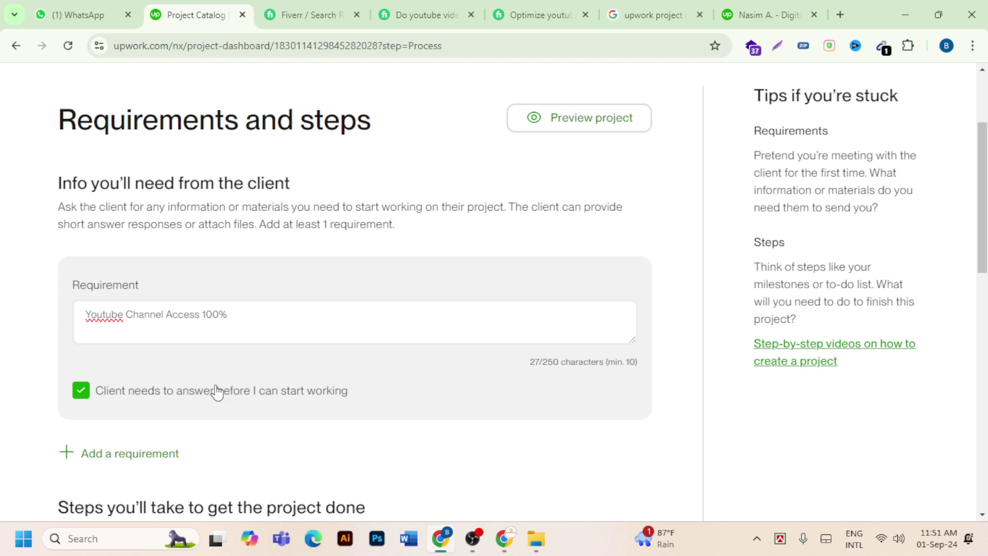
left_click(269, 331)
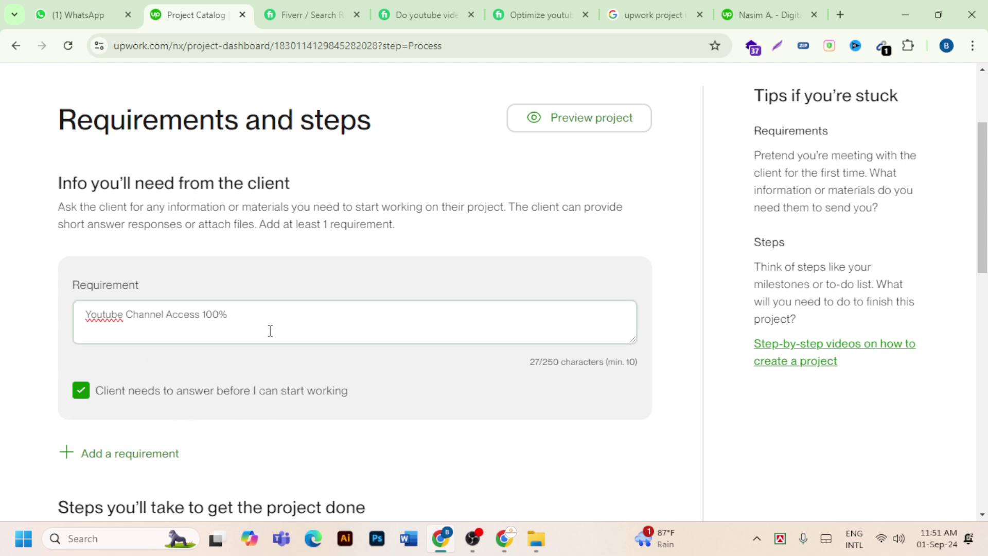
- Check the reviews, related tags and page end of the Fiverr gig on optimizing YouTube video SEO, and close that gig
left_click_drag(271, 308, 4, 315)
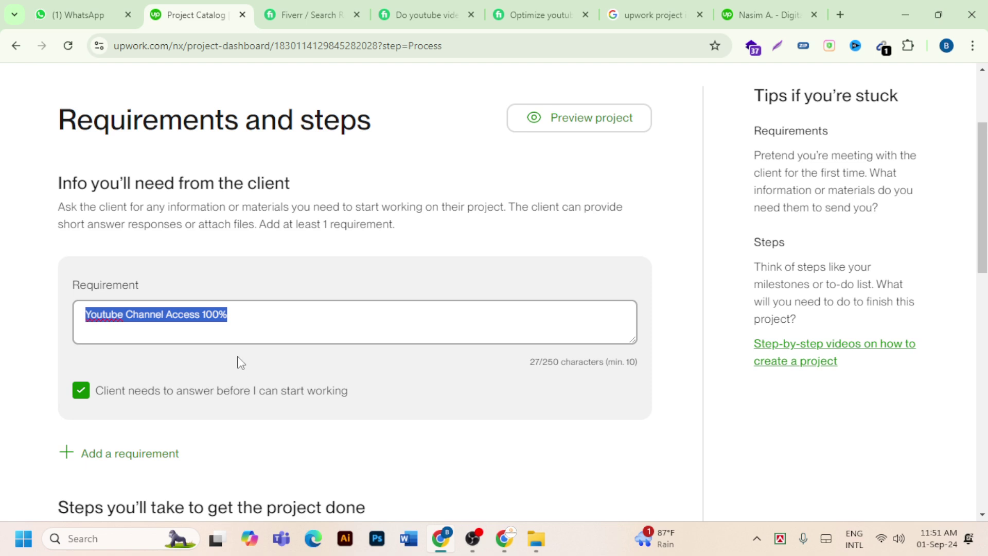
scroll(238, 362, "down", 5)
left_click(164, 342)
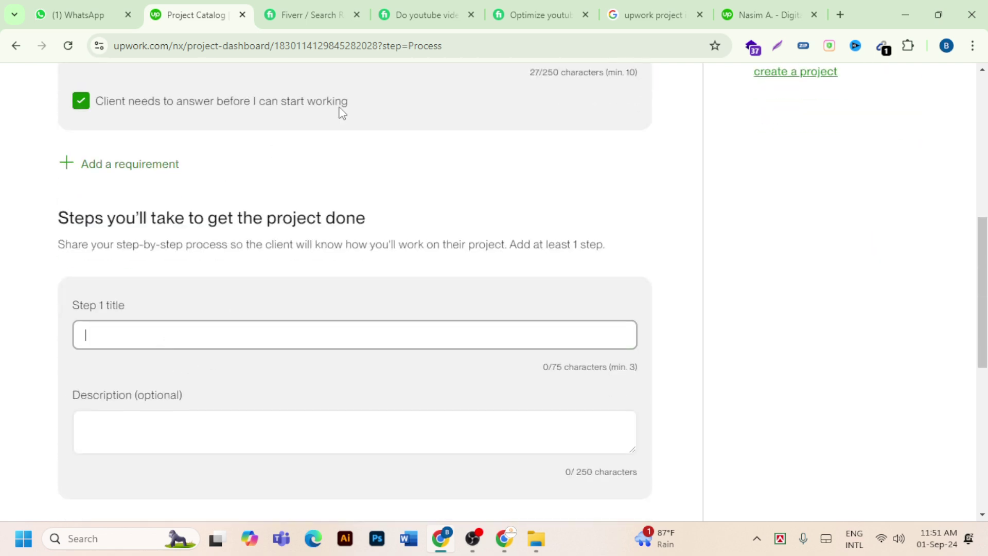
left_click(538, 26)
scroll(444, 256, "down", 10)
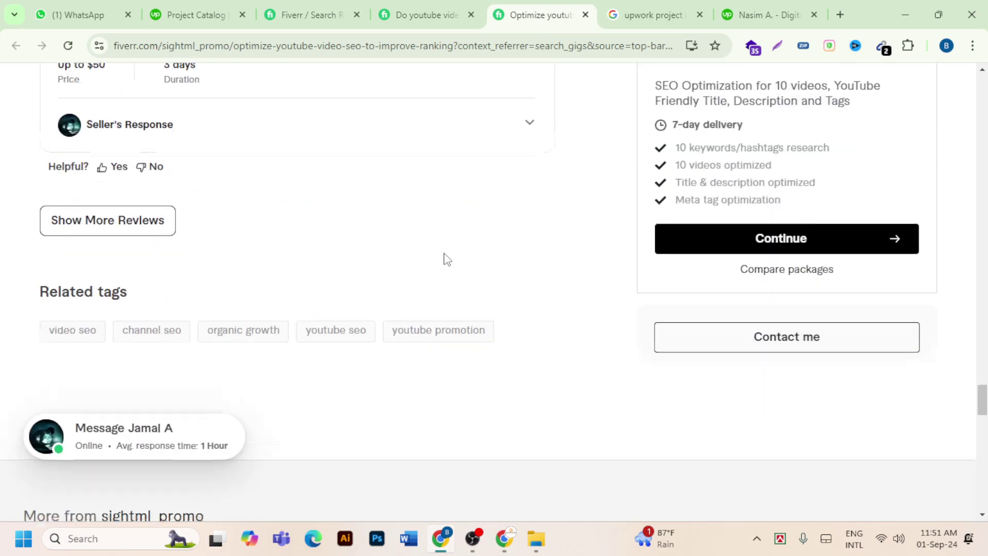
scroll(446, 253, "down", 19)
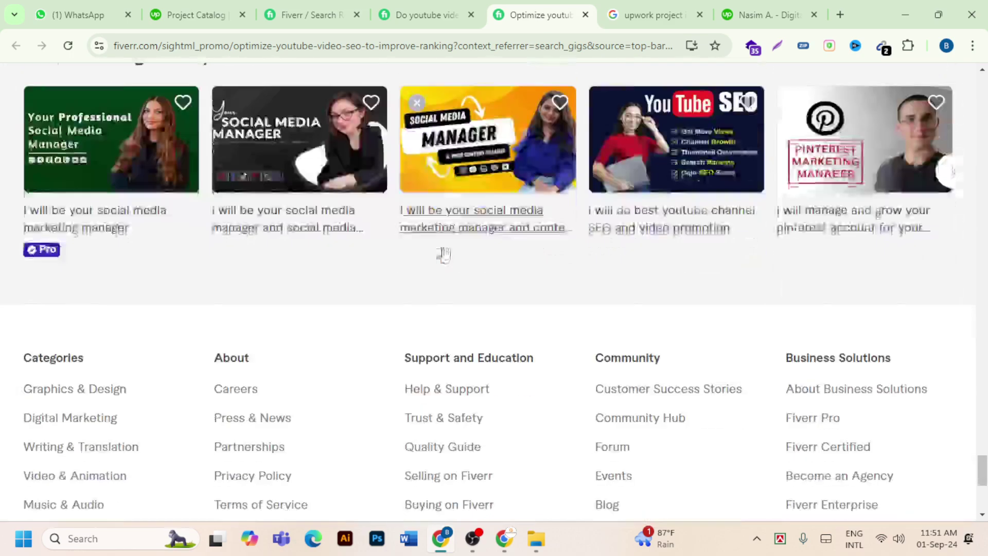
scroll(446, 253, "up", 12)
scroll(443, 254, "up", 10)
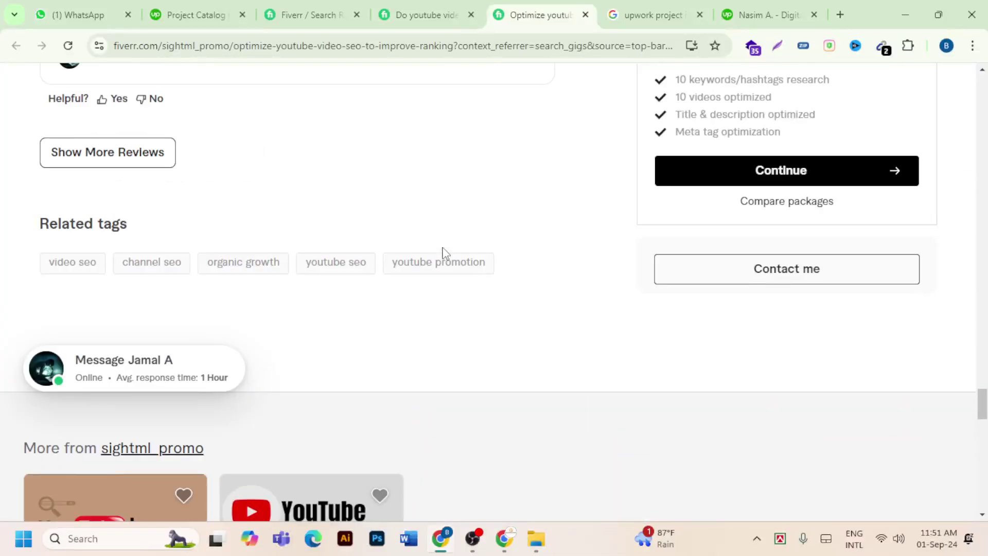
left_click(586, 15)
- Copy the FAQ question "What is SEO?" from the Fiverr gig on channel growth and ranking into the Upwork project's Step 1 title
left_click(409, 21)
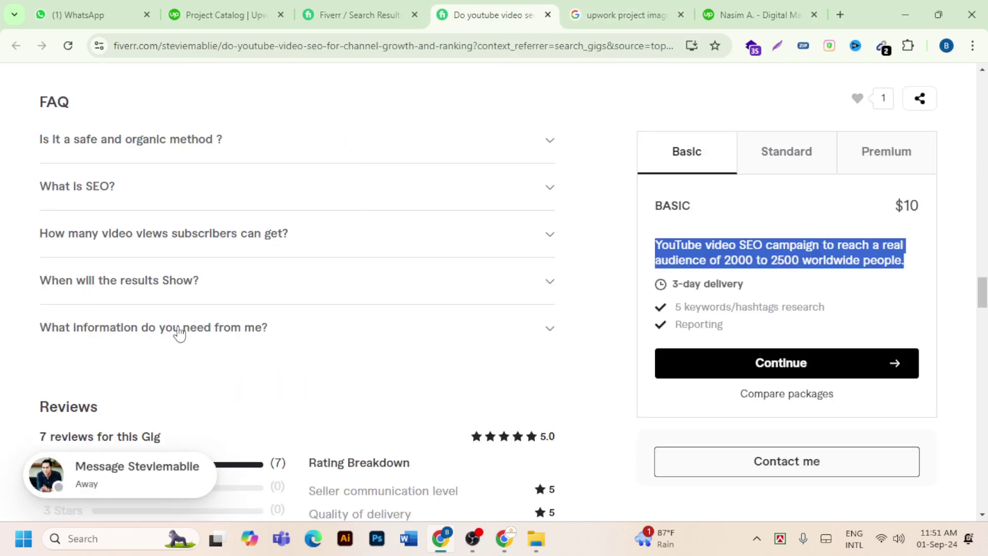
left_click(553, 332)
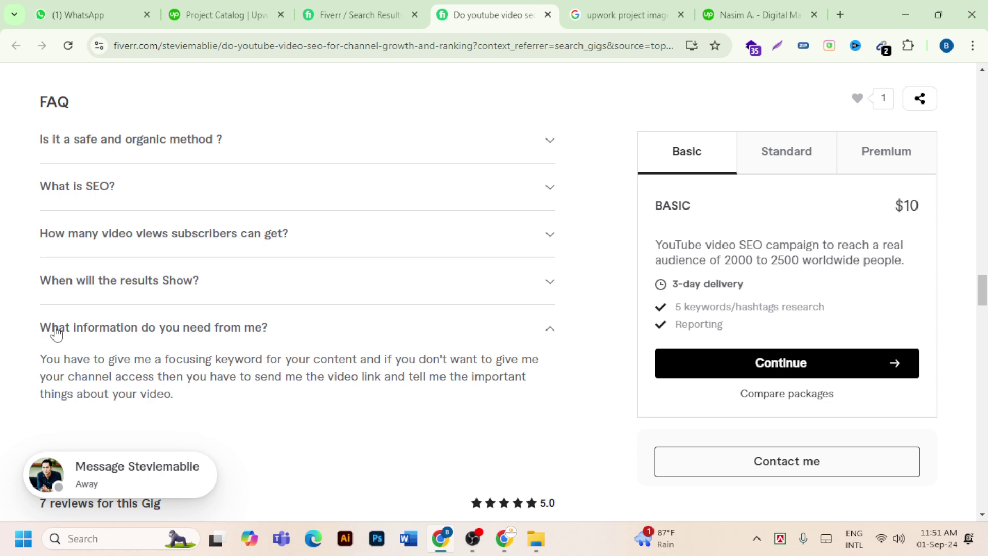
left_click(549, 191)
left_click_drag(38, 191, 121, 190)
right_click(87, 183)
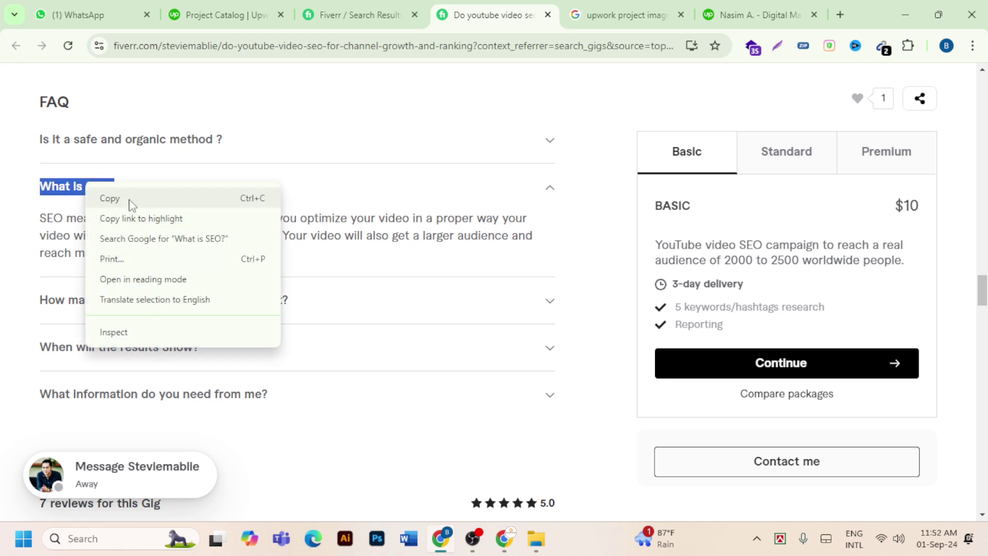
left_click(132, 199)
left_click(215, 16)
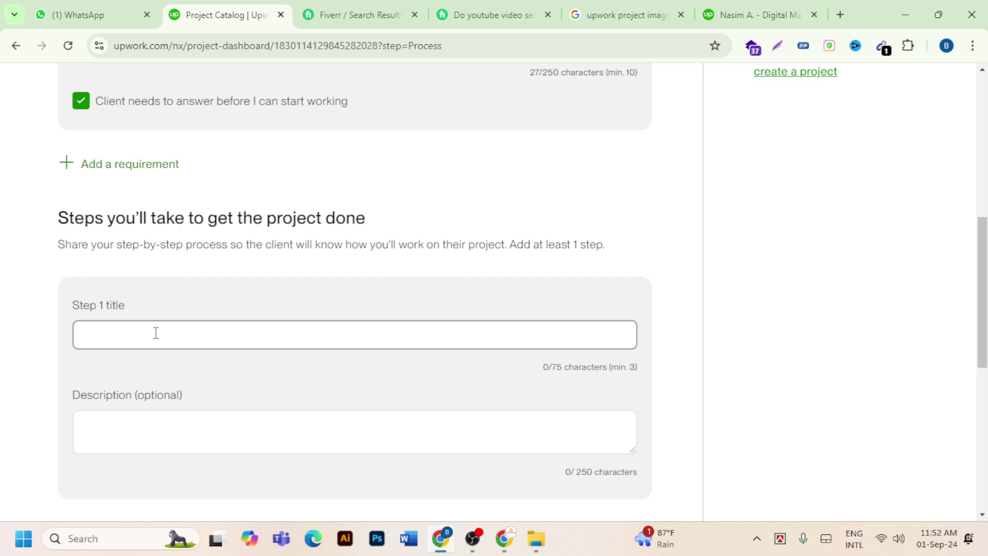
key("ctrl+v")
- Copy the Fiverr FAQ answer beginning "SEO means Search Engine Optimization" into the Upwork project's Step 1 description
left_click(154, 419)
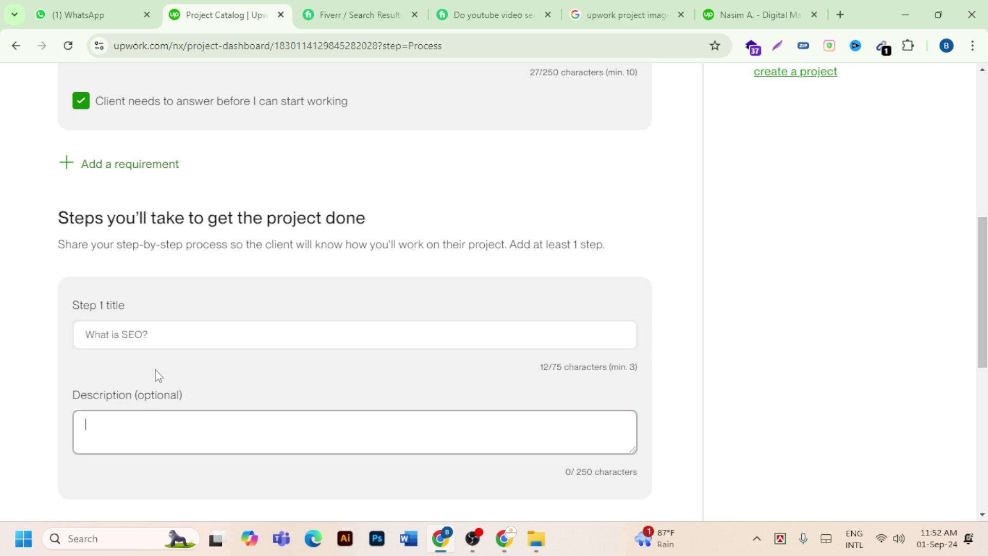
left_click(372, 9)
left_click(494, 15)
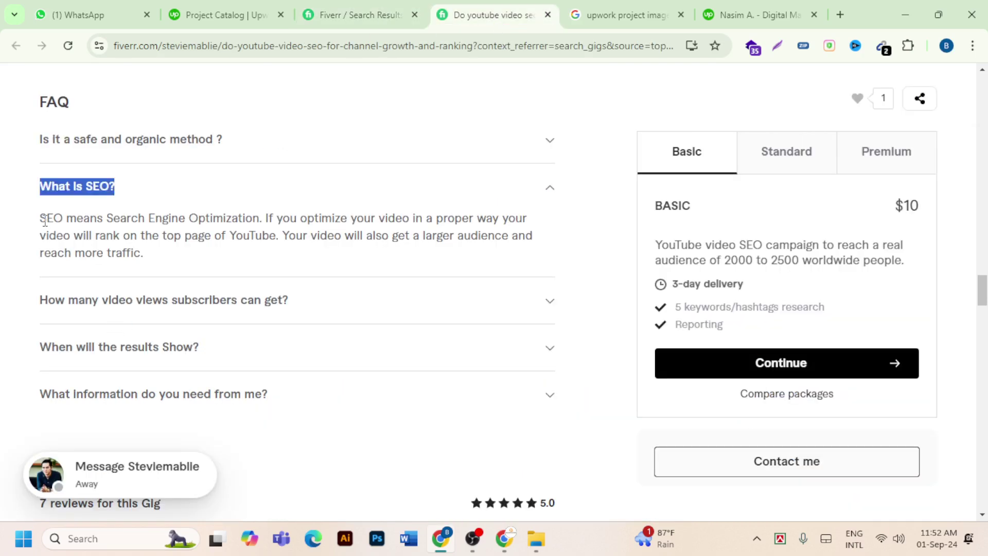
left_click_drag(45, 220, 188, 258)
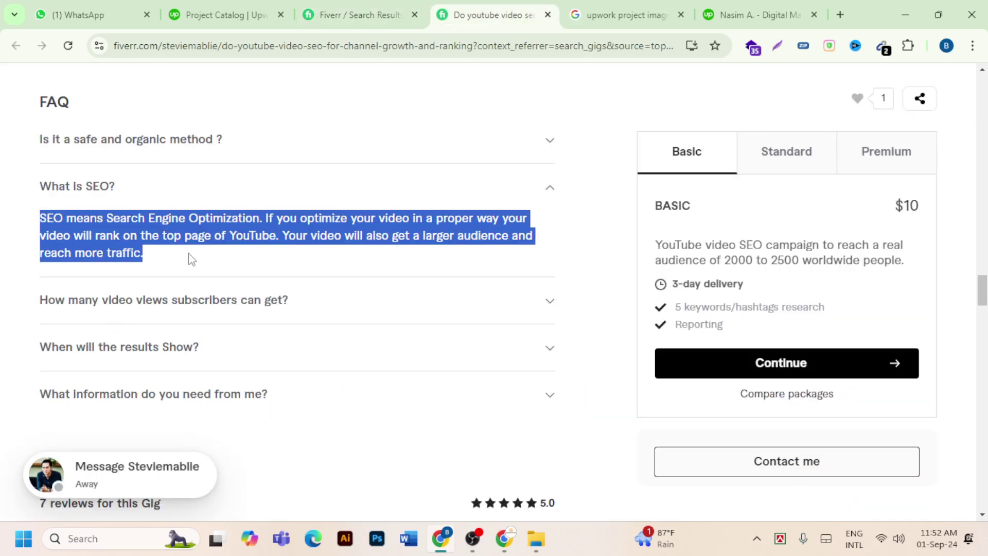
right_click(103, 235)
left_click(146, 244)
left_click(250, 15)
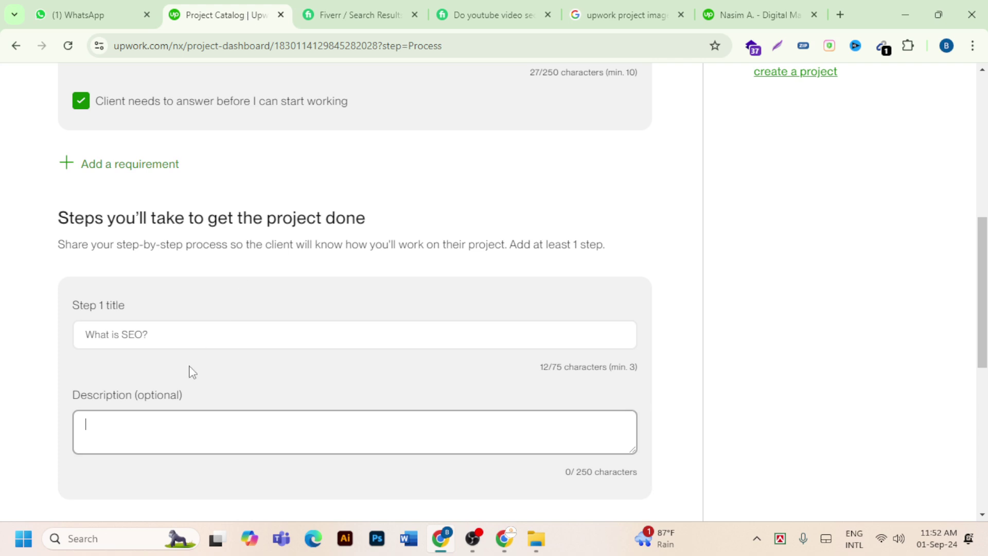
left_click(143, 426)
key("ctrl+v")
- Add a second project step and title it with the Fiverr FAQ question "How many video views subscribers can get?"
scroll(366, 419, "down", 3)
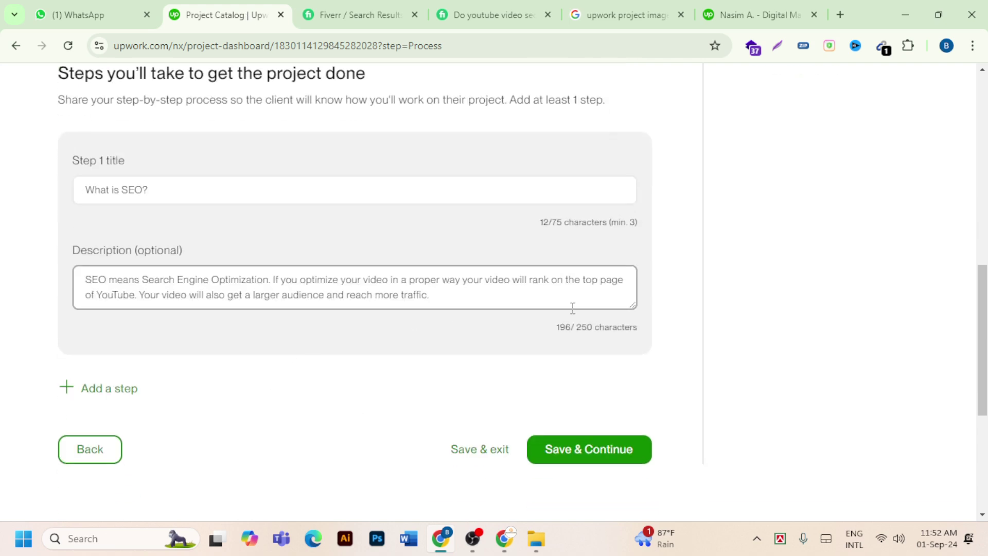
left_click(118, 391)
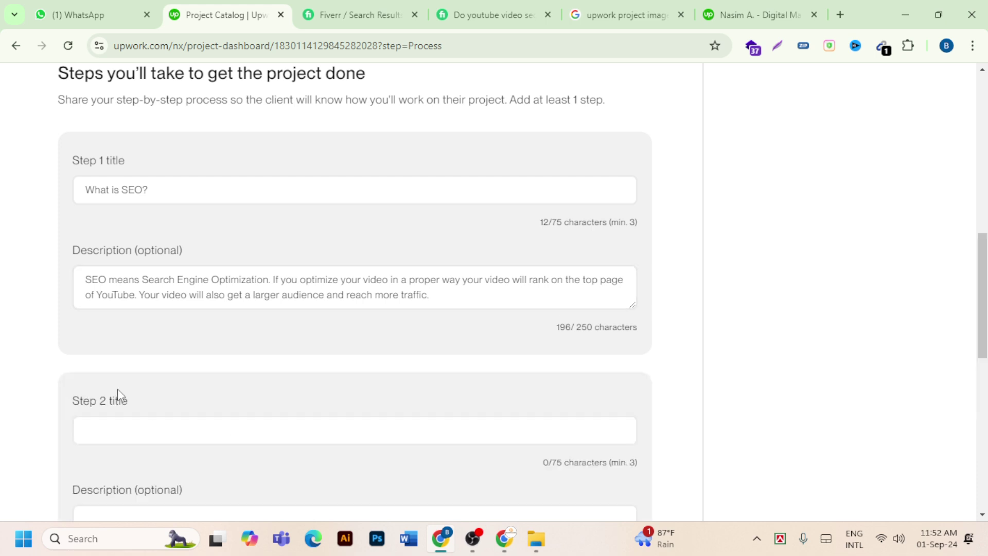
scroll(175, 381, "down", 1)
left_click(174, 359)
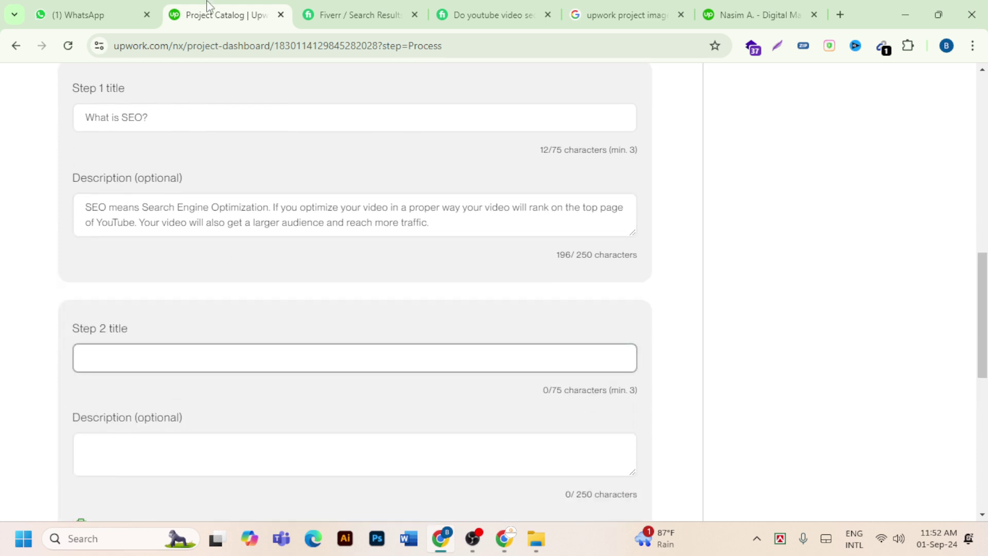
left_click(330, 14)
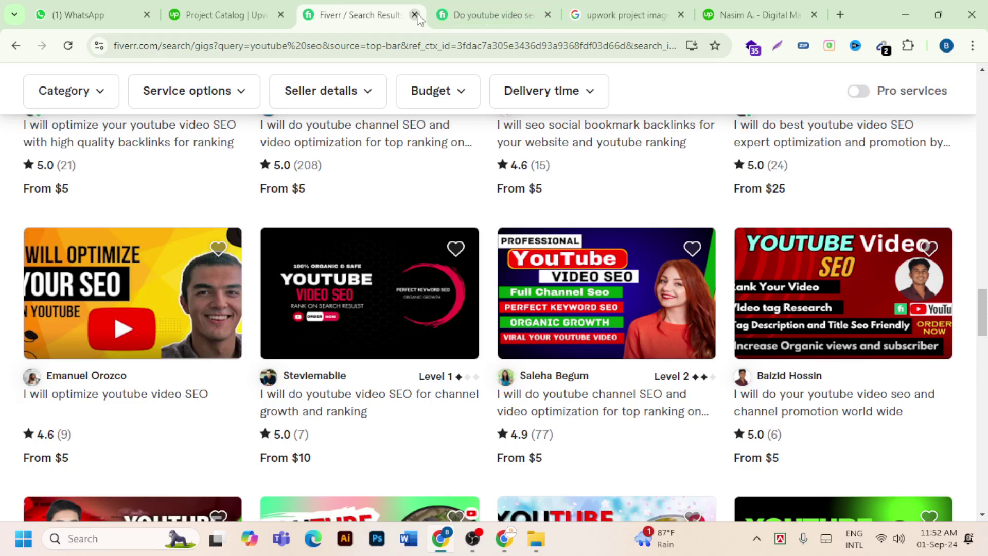
left_click(519, 15)
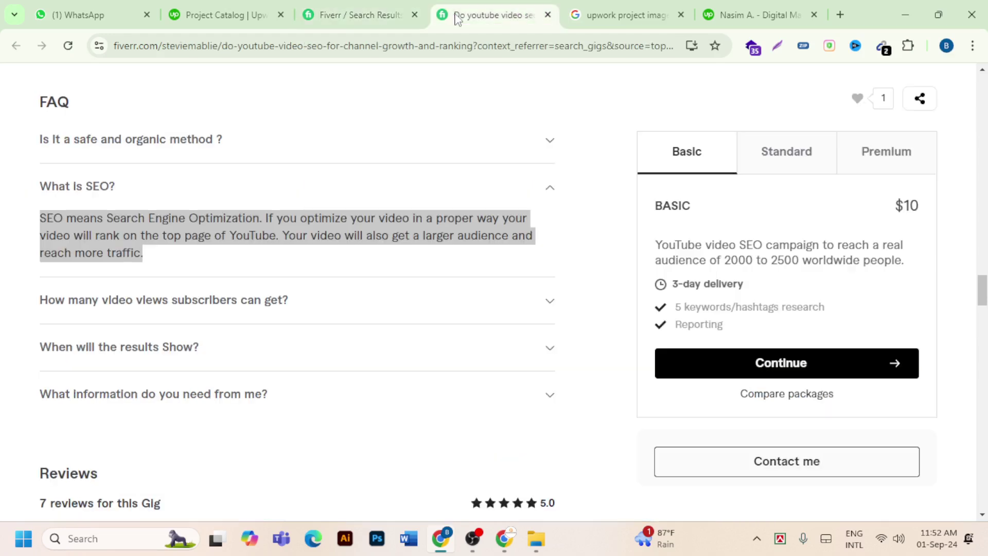
left_click(549, 304)
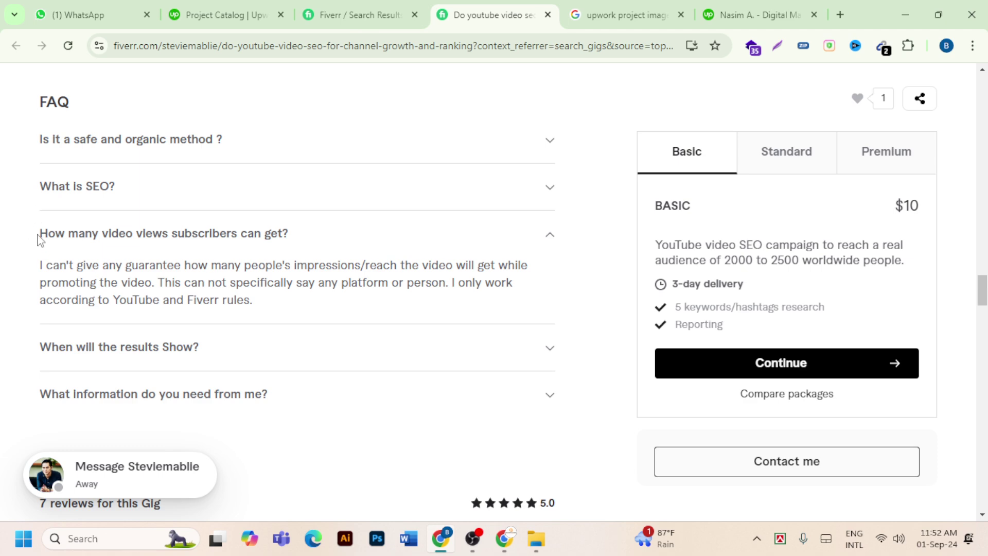
left_click_drag(38, 236, 287, 249)
right_click(258, 231)
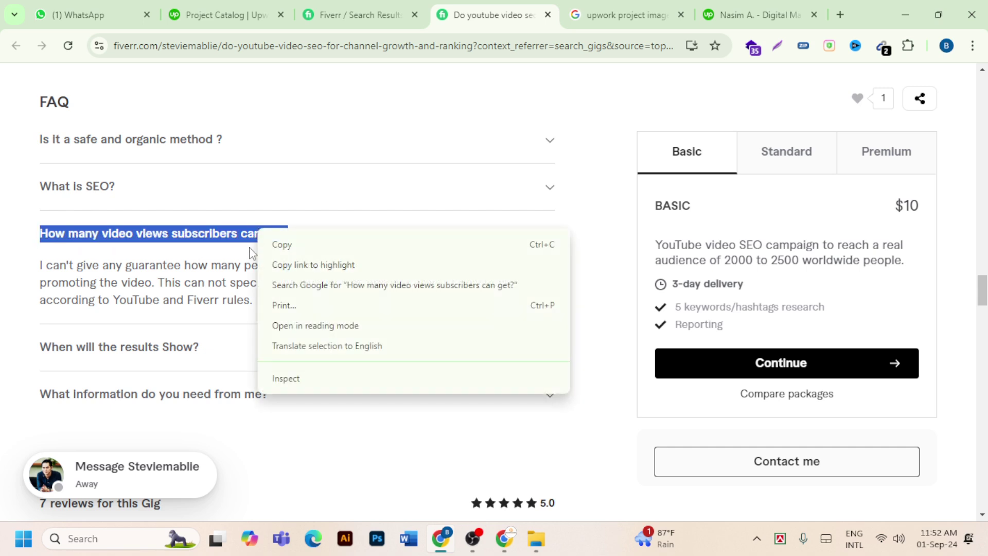
left_click(275, 247)
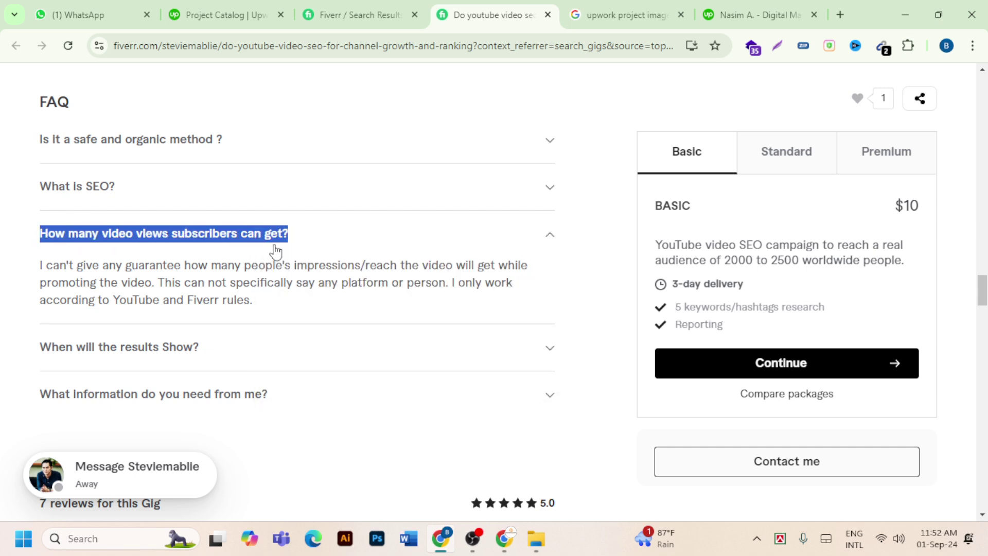
left_click(231, 22)
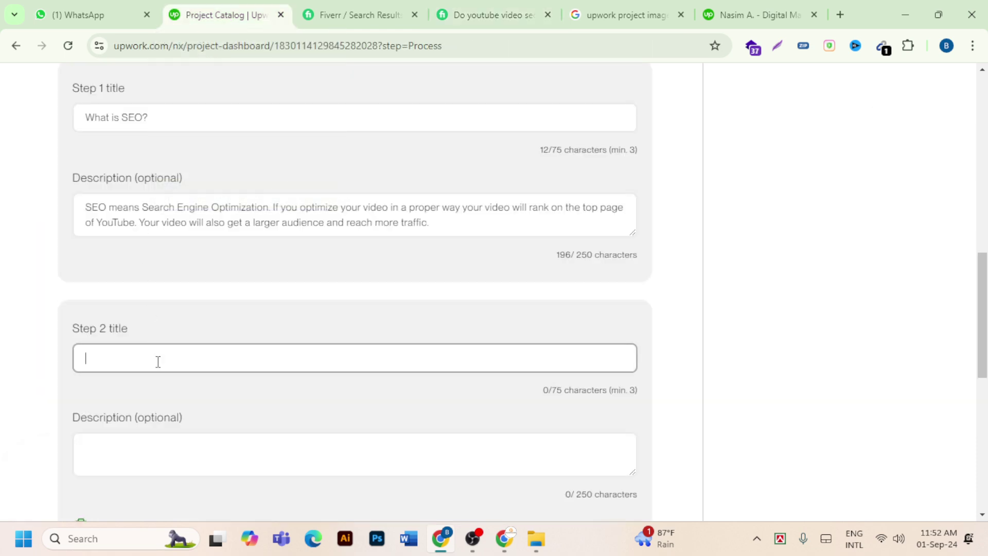
key("ctrl+v")
- Copy the Fiverr FAQ answer beginning "I can't give any guarantee how many people's impressions/reach" into the Upwork project's Step 2 description
left_click(165, 448)
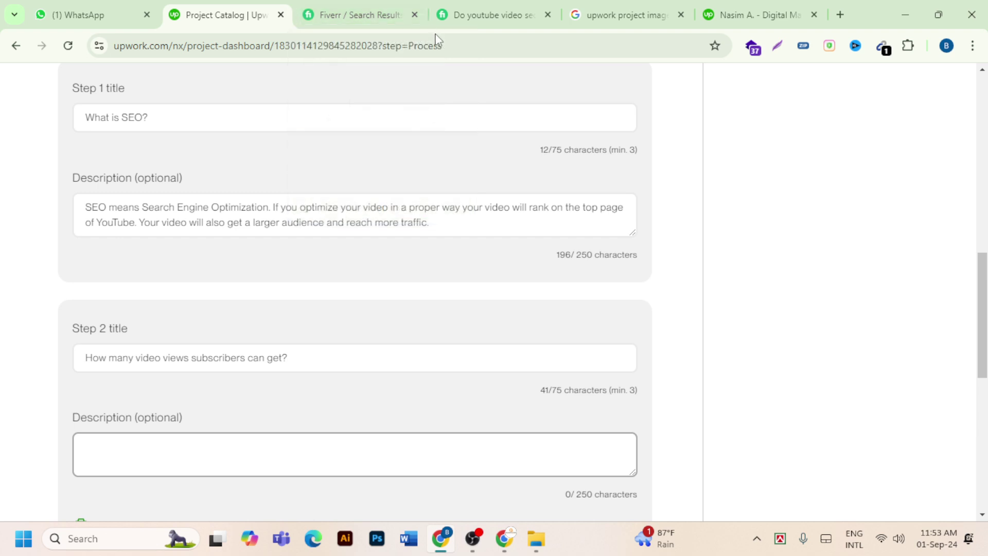
left_click(454, 15)
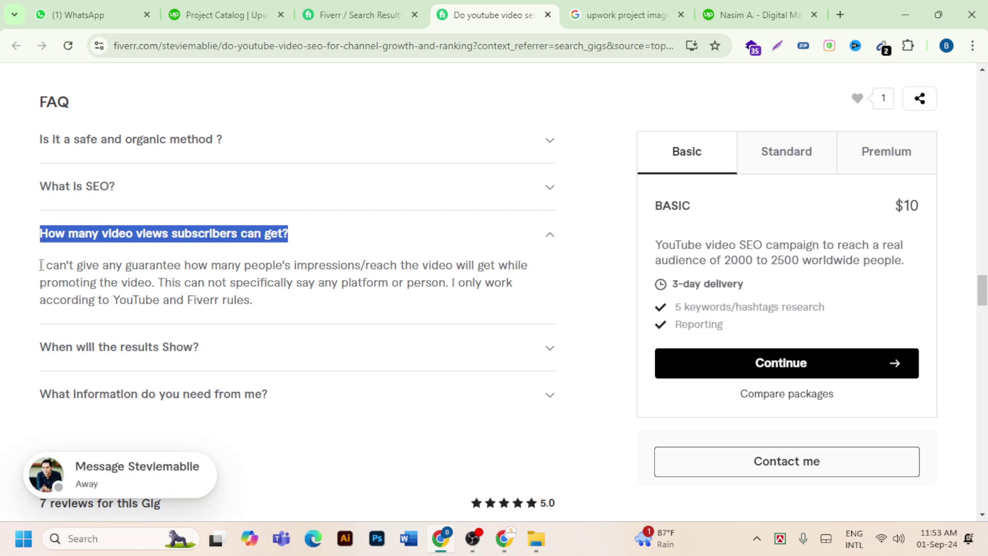
left_click_drag(40, 265, 253, 326)
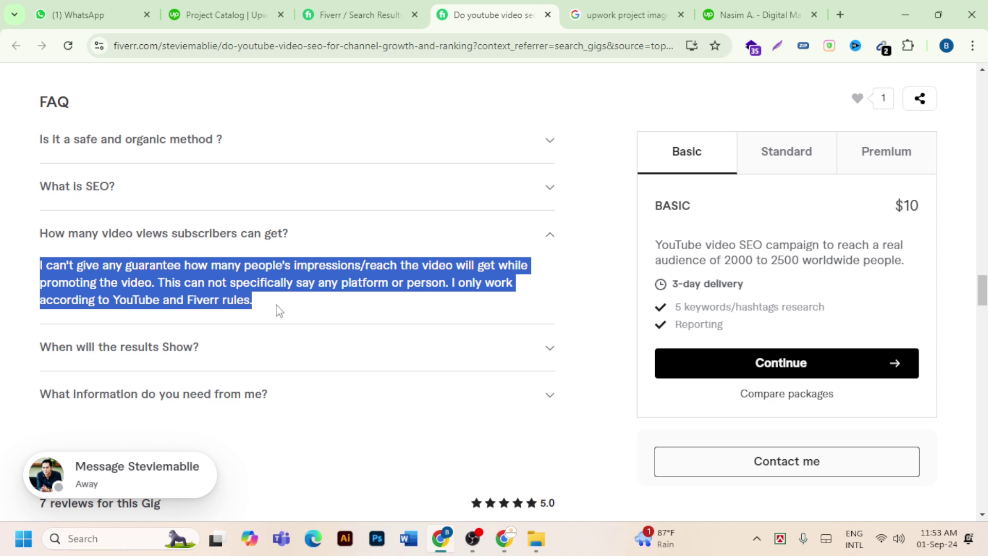
right_click(210, 300)
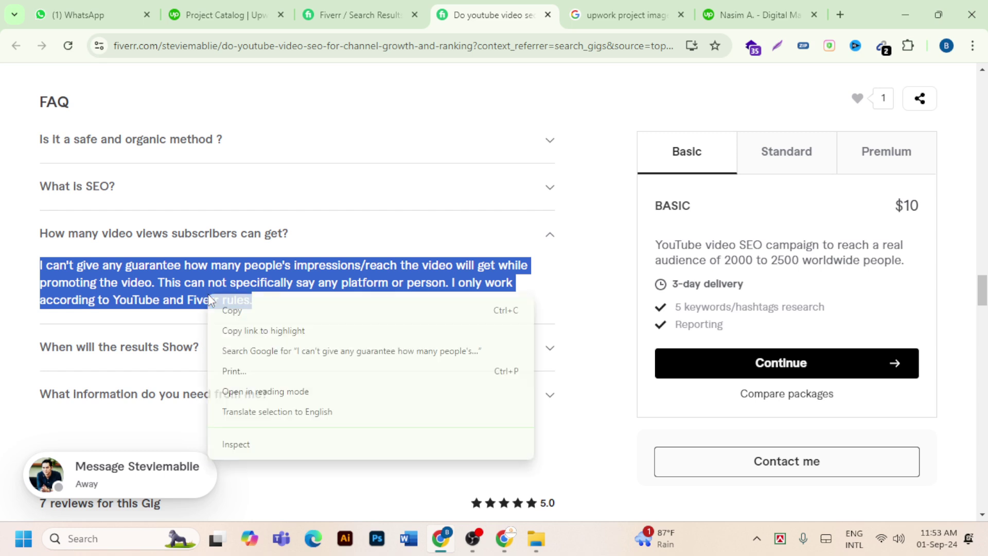
left_click(234, 312)
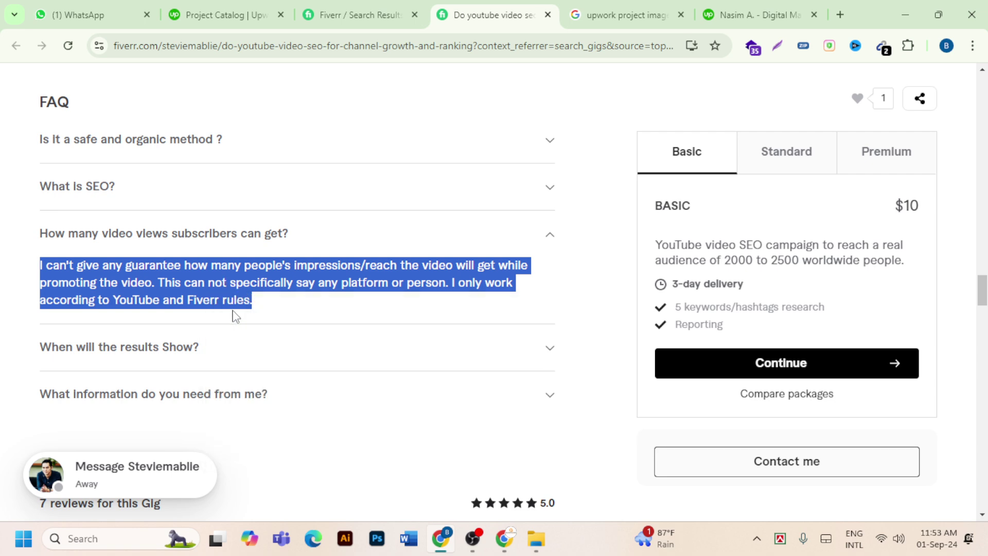
left_click(199, 21)
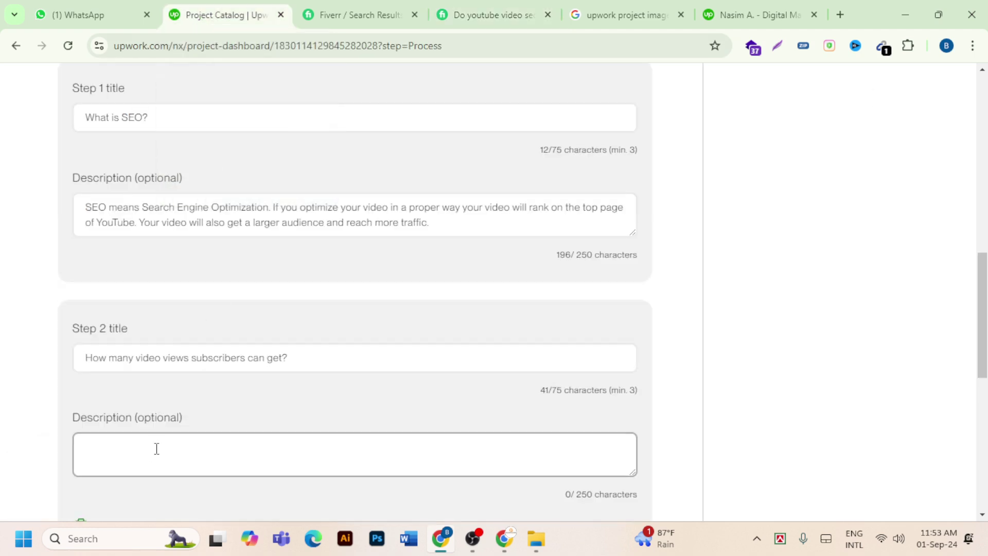
key("ctrl+v")
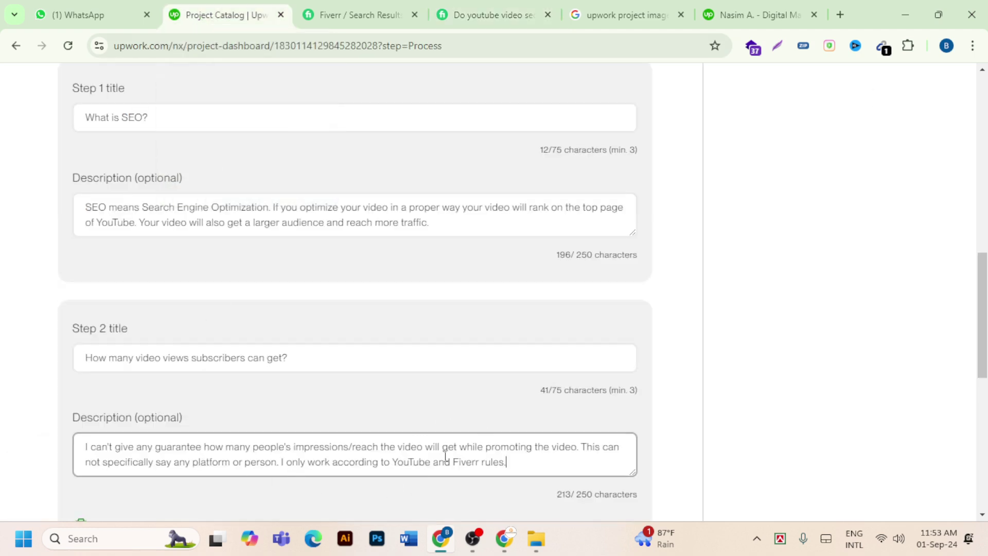
- Replace "Fiverr" with "upwork" in the last sentence of the Step 2 description
left_click(479, 462)
key("BackSpace")
key("BackSpace")
key("BackSpace")
key("BackSpace")
key("BackSpace")
key("BackSpace")
type("upwork")
- Save the requirements and steps, and continue to the project summary in the Description stage
scroll(481, 456, "down", 1)
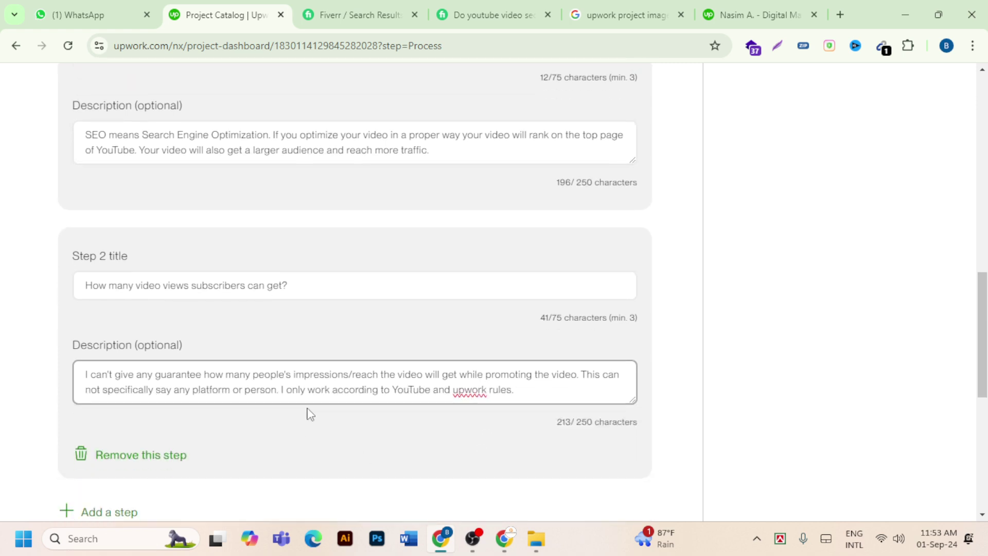
scroll(401, 366, "down", 1)
scroll(532, 327, "down", 4)
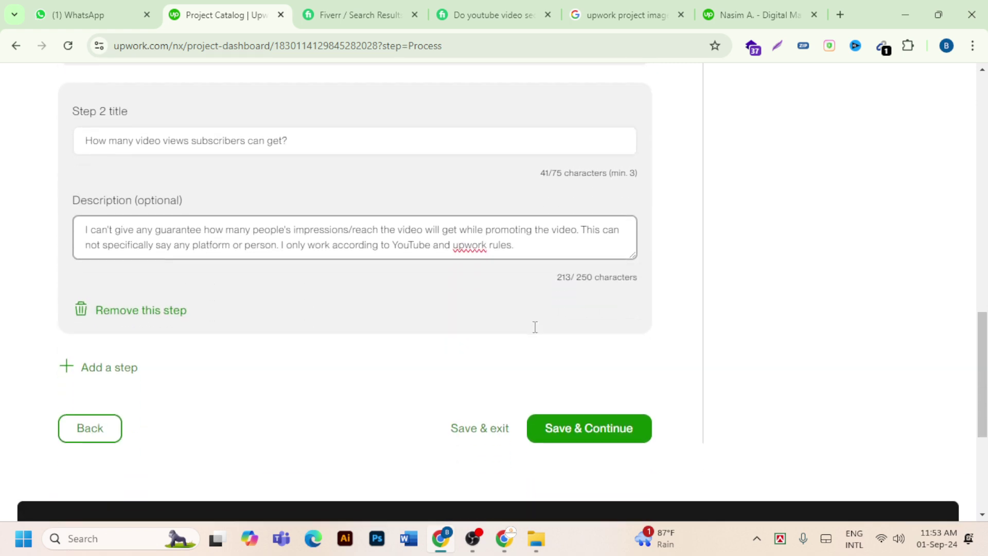
scroll(565, 312, "up", 4)
scroll(568, 303, "down", 4)
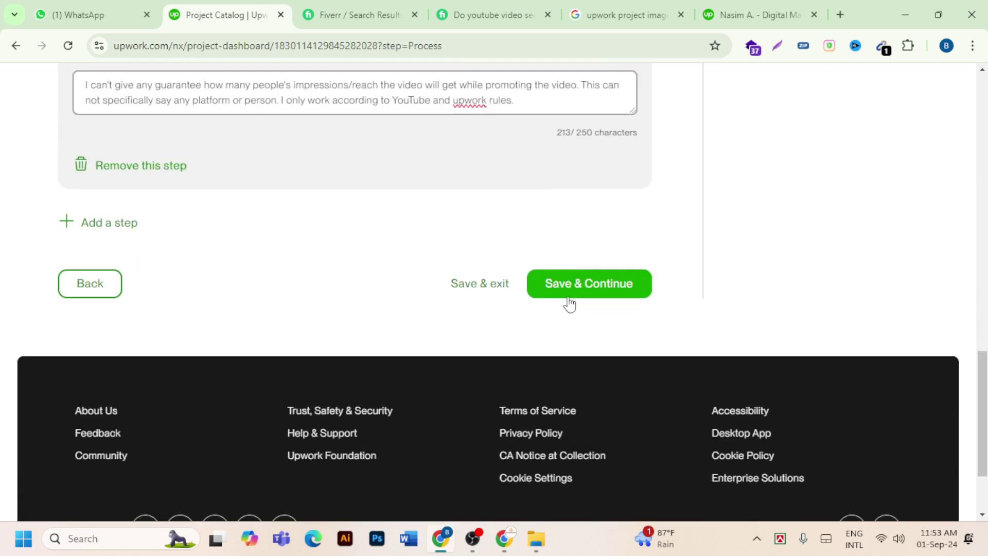
left_click(581, 283)
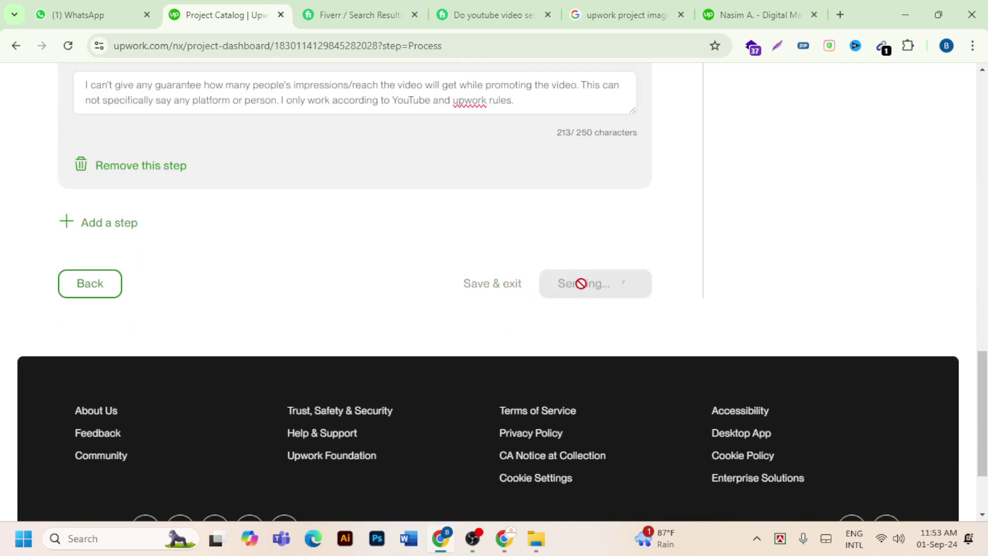
scroll(409, 265, "up", 5)
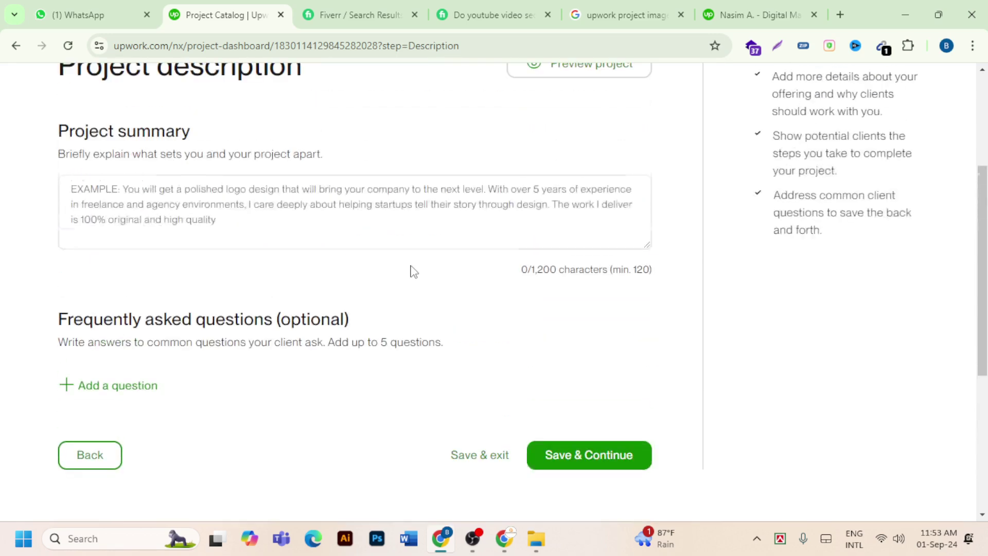
scroll(412, 270, "up", 2)
left_click(205, 292)
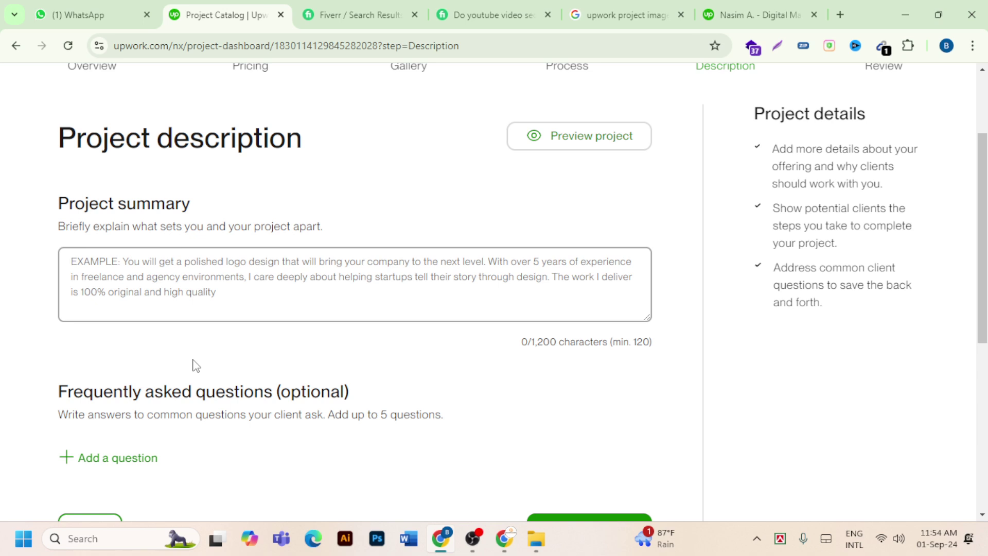
- From the Fiverr search results, open the gig "I will do youtube channel SEO and video optimization for top ranking on search result"
left_click(159, 273)
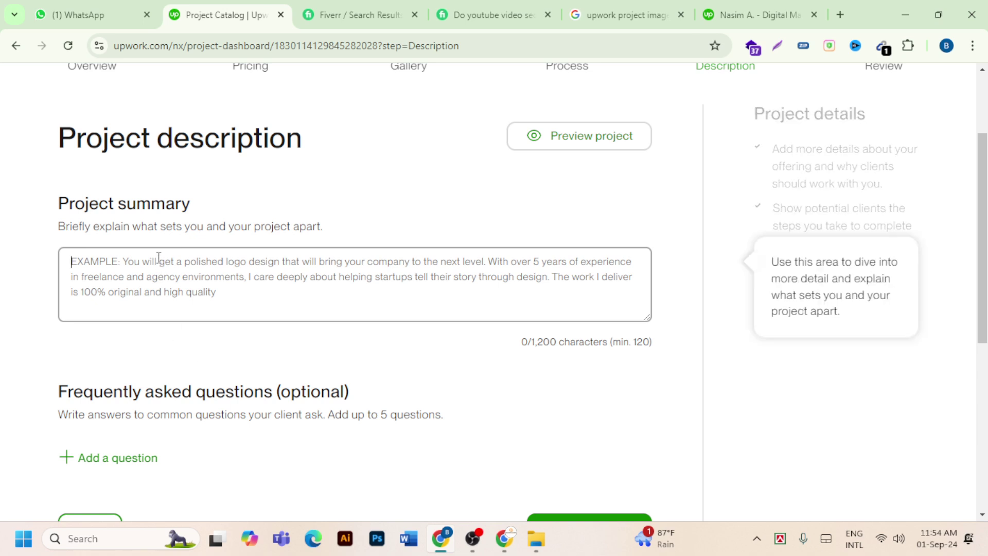
left_click(499, 20)
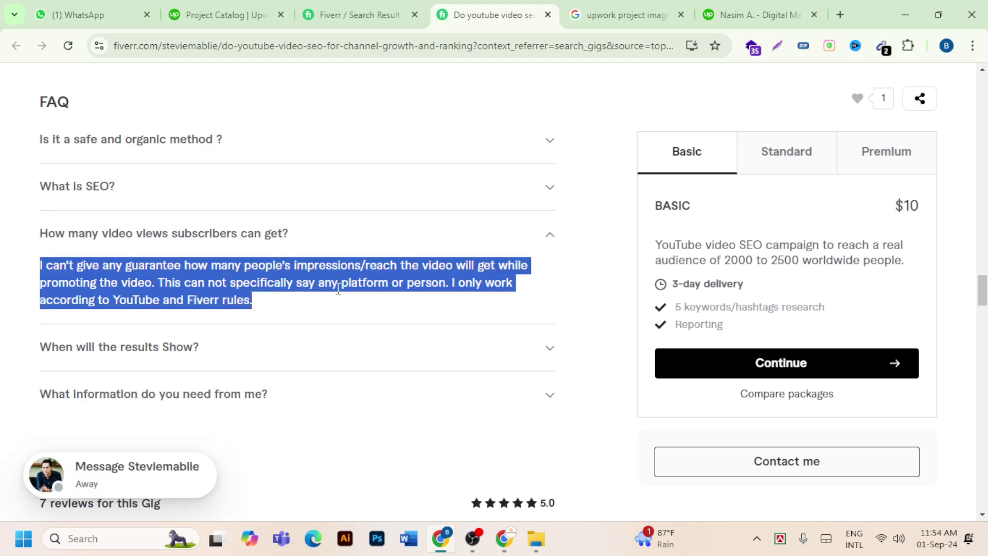
left_click(375, 16)
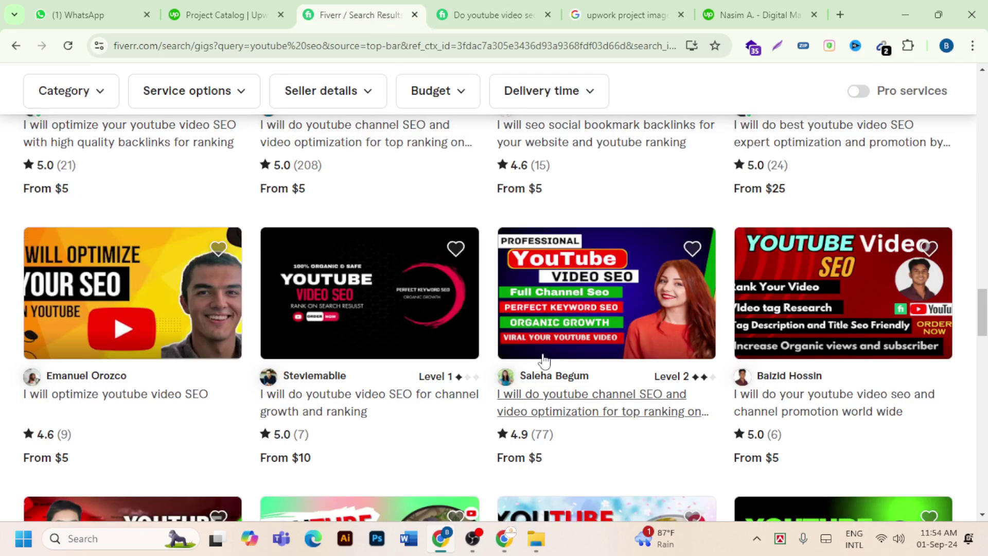
left_click(570, 397)
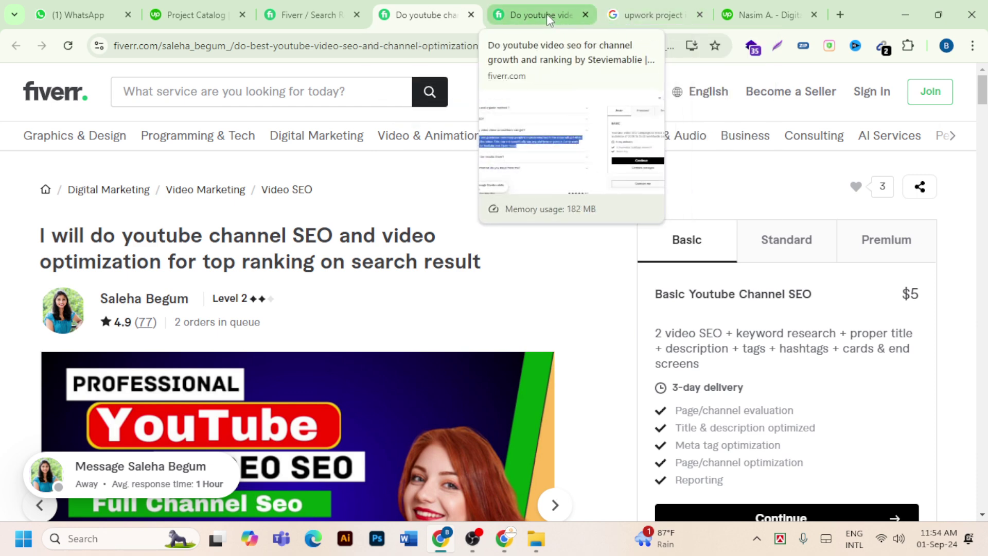
- Copy the title of the YouTube channel SEO gig
left_click_drag(37, 231, 505, 289)
right_click(354, 253)
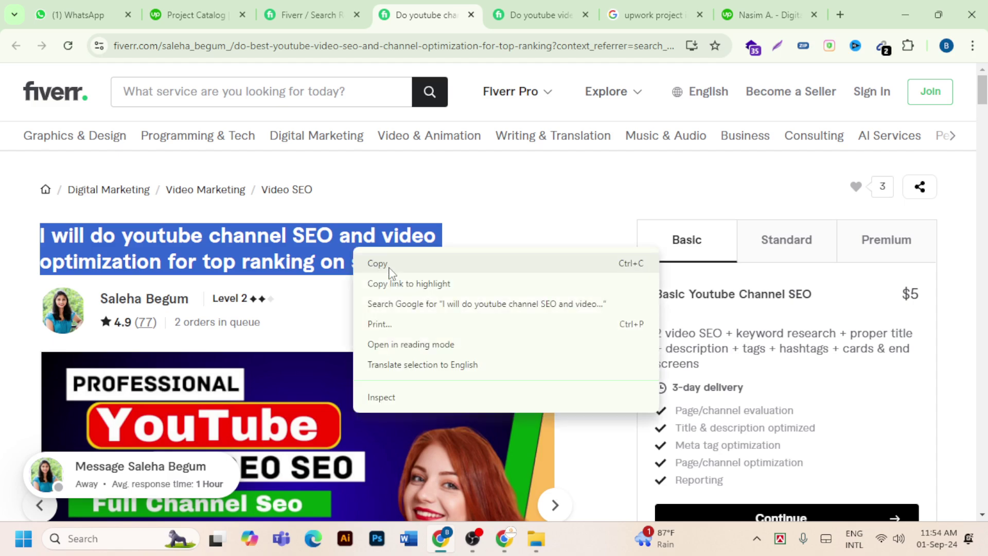
left_click(388, 269)
left_click(134, 536)
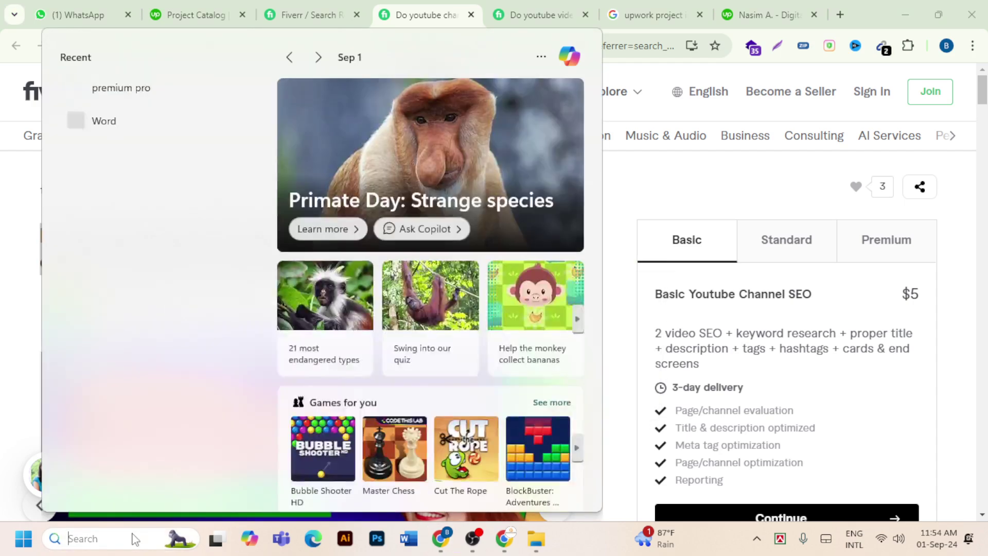
left_click(114, 127)
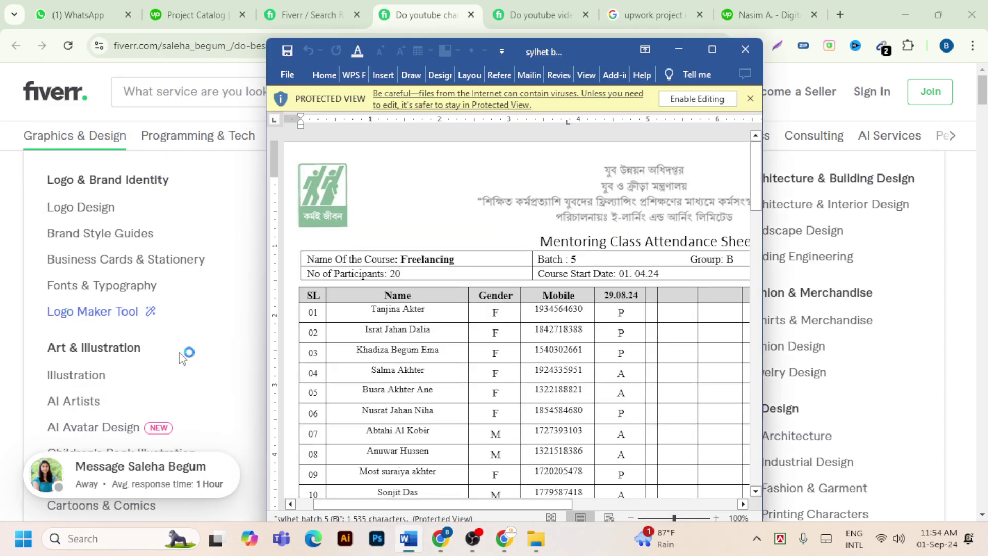
left_click(703, 48)
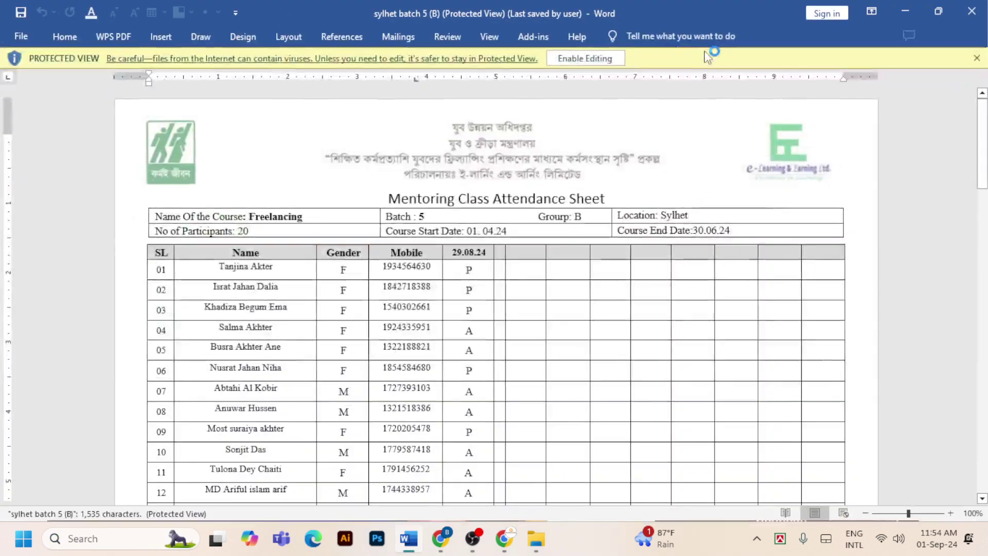
left_click(960, 21)
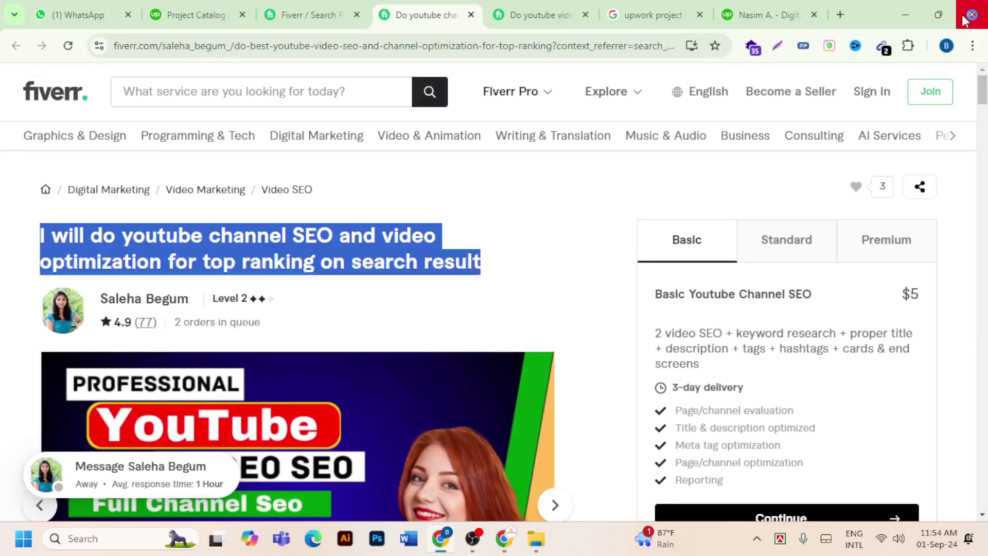
- Open Notepad and paste the copied gig title below the existing list of names
left_click(89, 539)
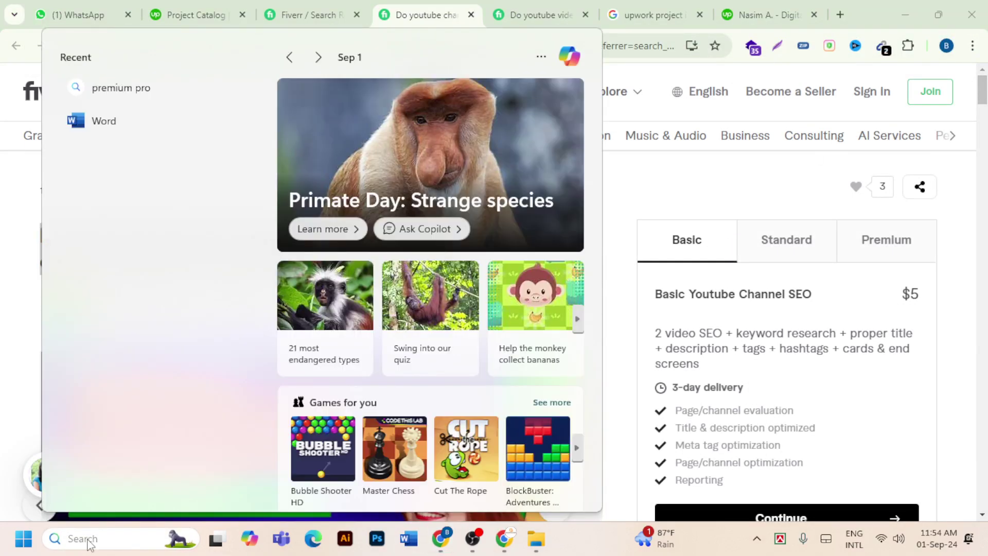
type("notepad")
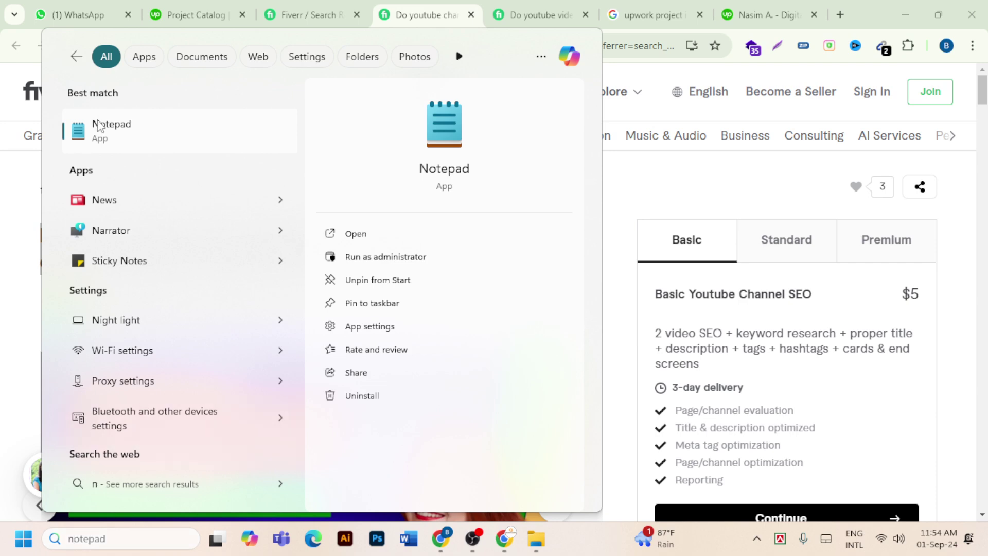
left_click(98, 126)
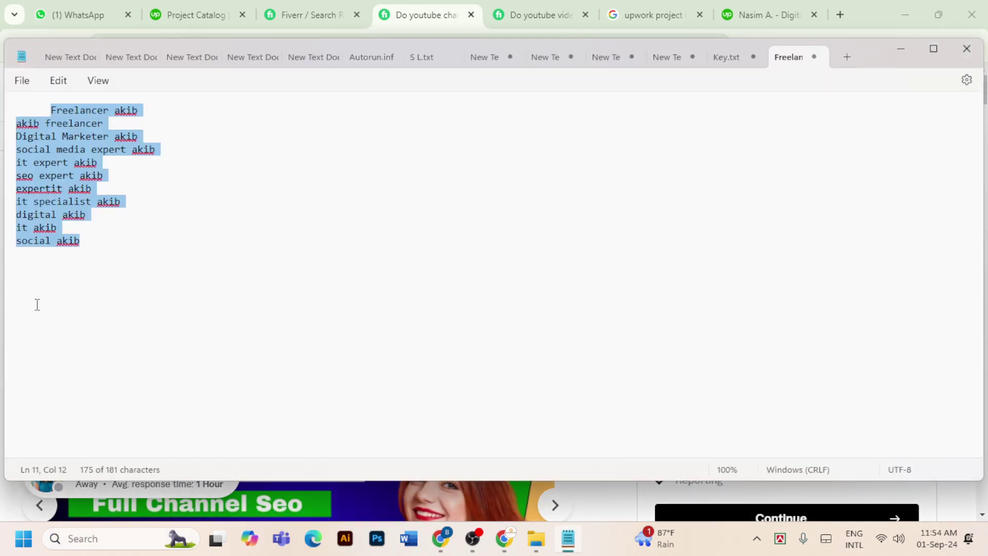
left_click(37, 304)
key("Return")
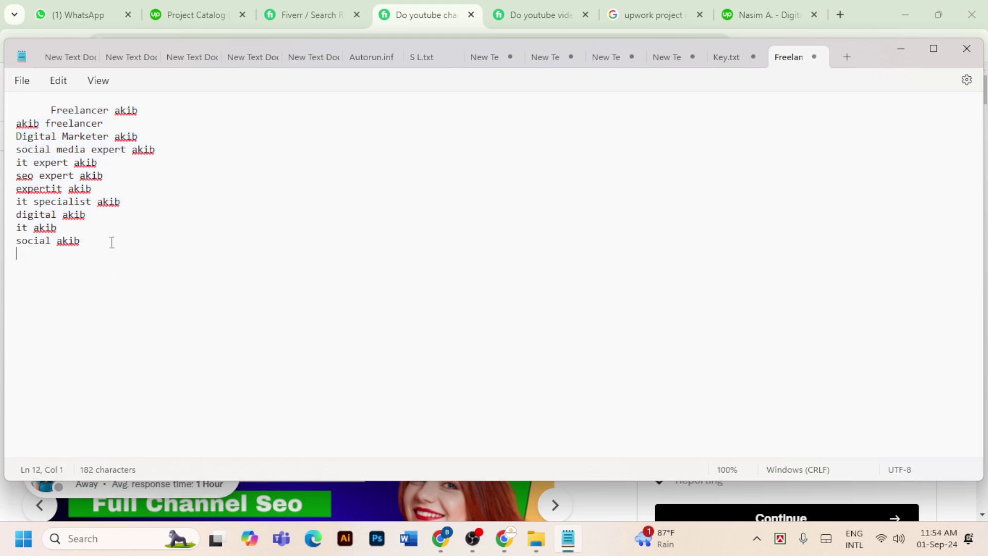
key("Return")
key("Return")
key("ctrl+v")
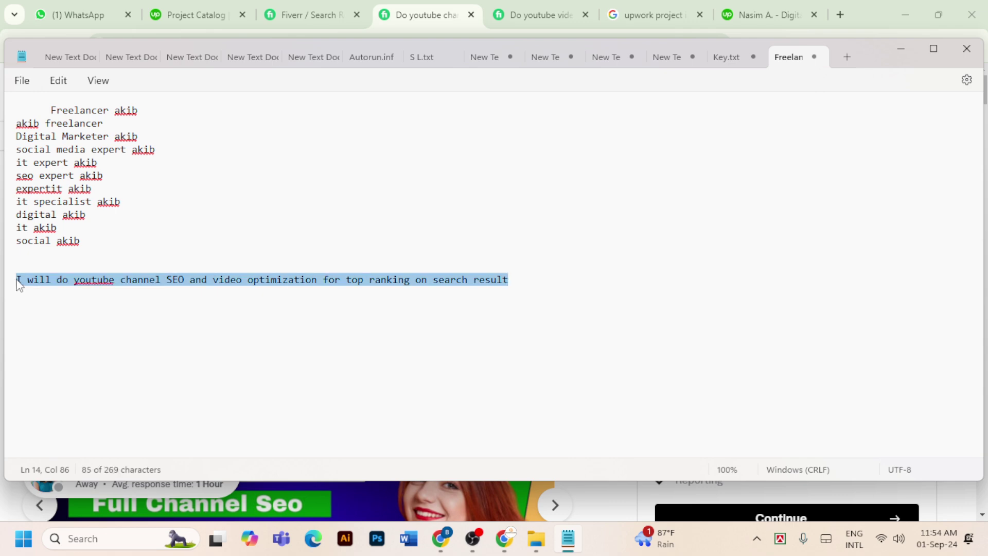
- Copy the pasted gig title line as plain text and close Notepad
triple_click(9, 281)
right_click(157, 284)
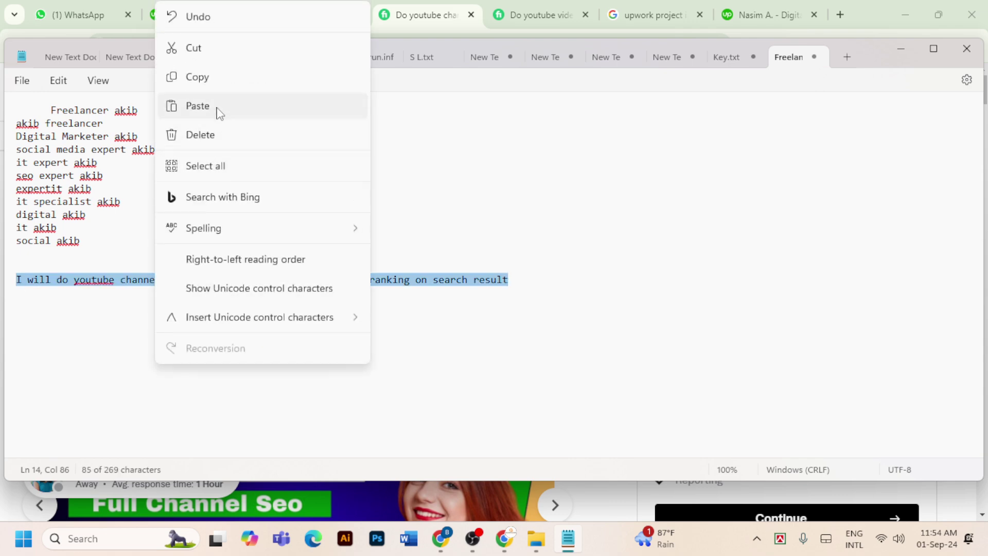
left_click(208, 79)
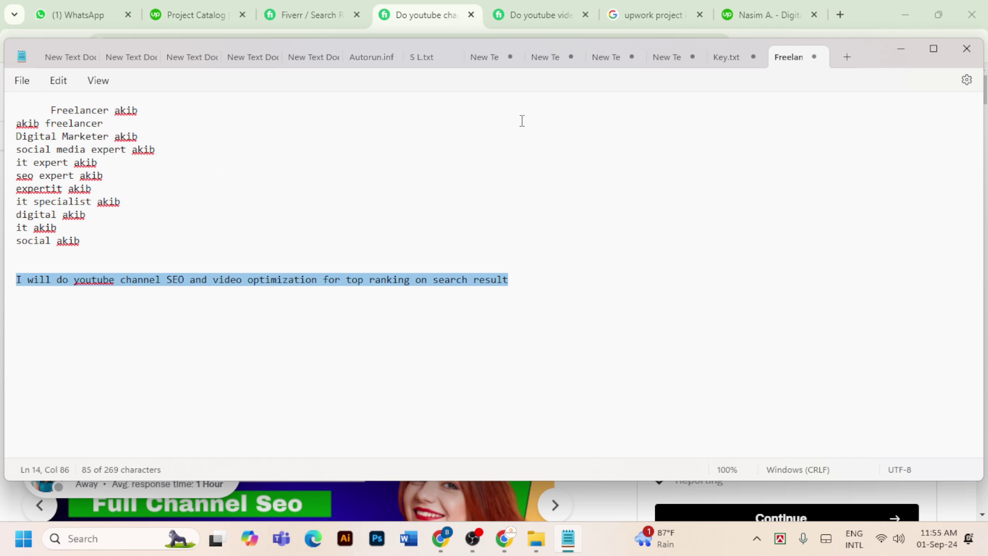
left_click(198, 349)
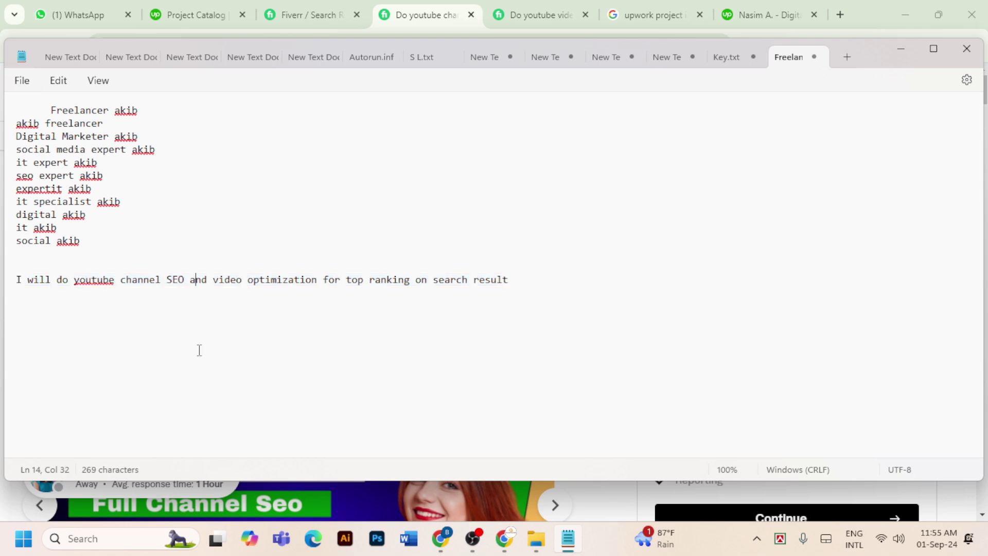
left_click_drag(548, 279, 7, 287)
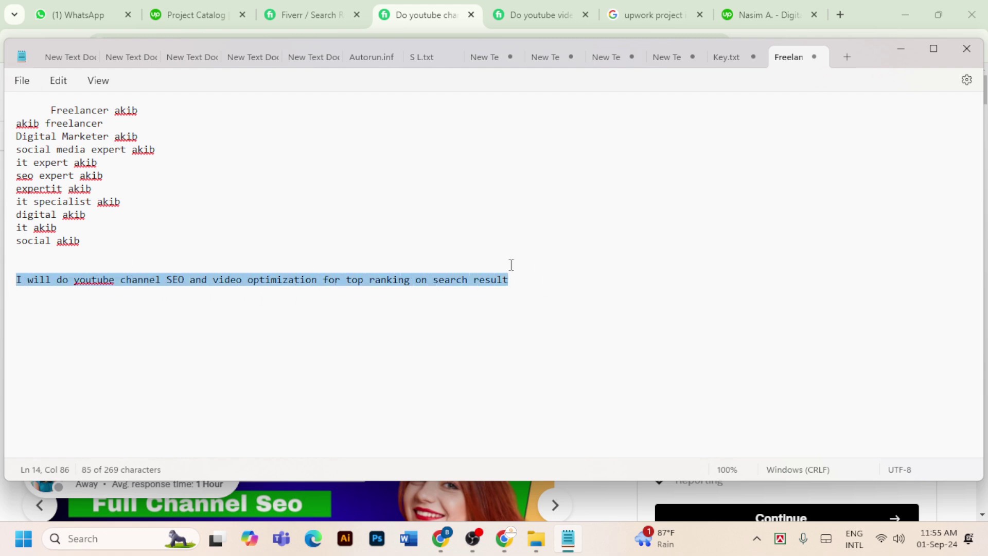
left_click(971, 50)
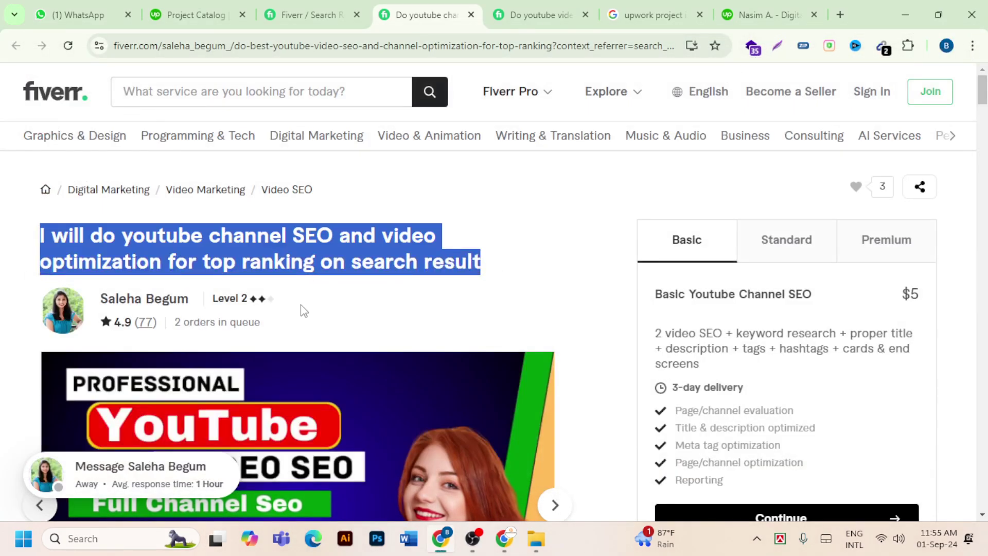
- Copy the Fiverr gig description from "Are you worried about the results of your YouTube videos?" through the closing "Remember" note
scroll(304, 309, "down", 10)
scroll(304, 308, "down", 5)
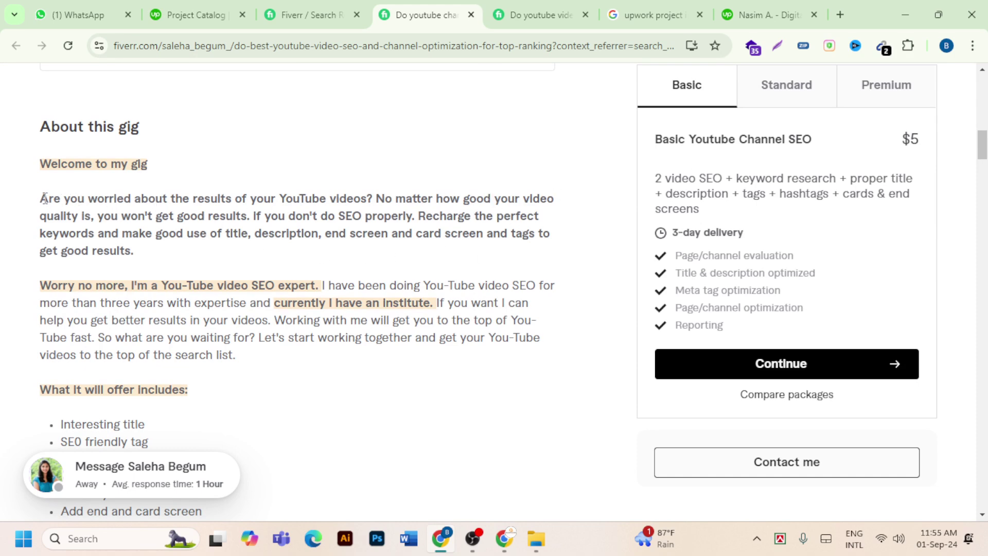
left_click_drag(44, 198, 260, 316)
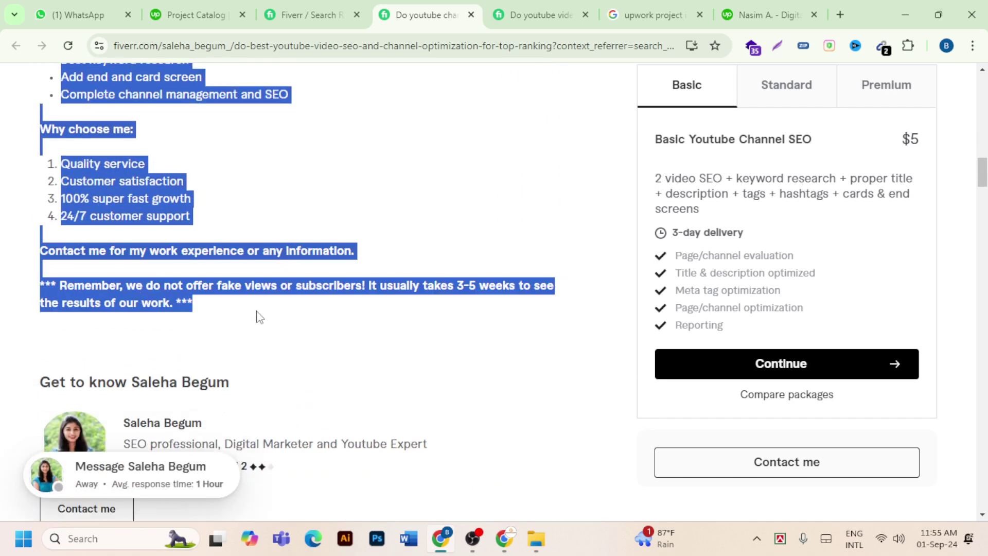
right_click(105, 193)
left_click(128, 209)
- Read through the gig description, covering its introduction, offer list, reasons to choose the seller and closing note
scroll(162, 219, "up", 10)
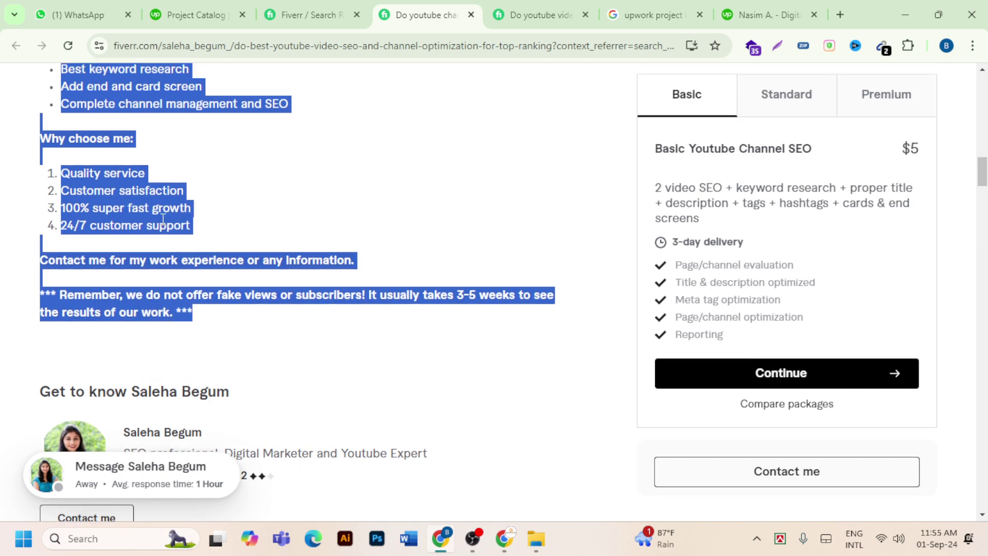
left_click(262, 224)
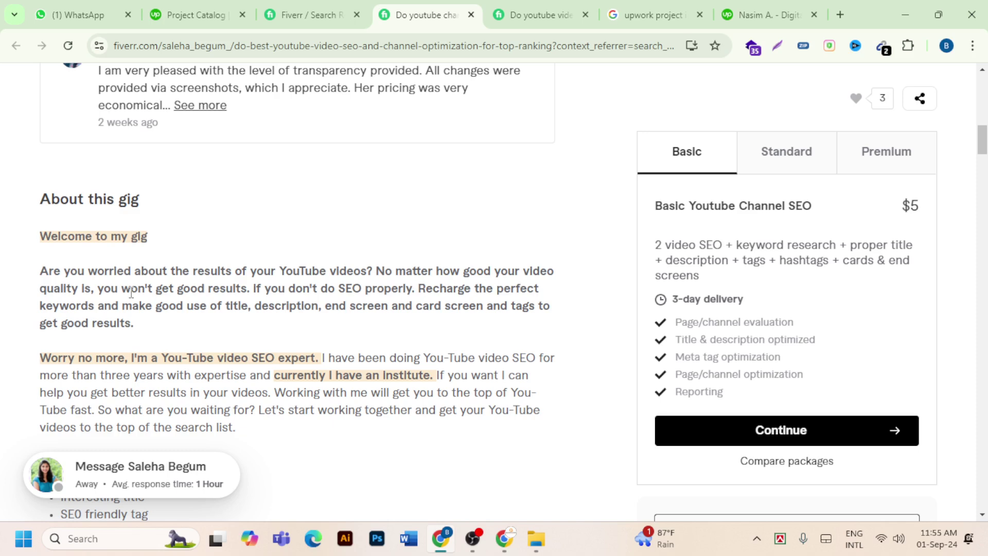
scroll(37, 268, "down", 3)
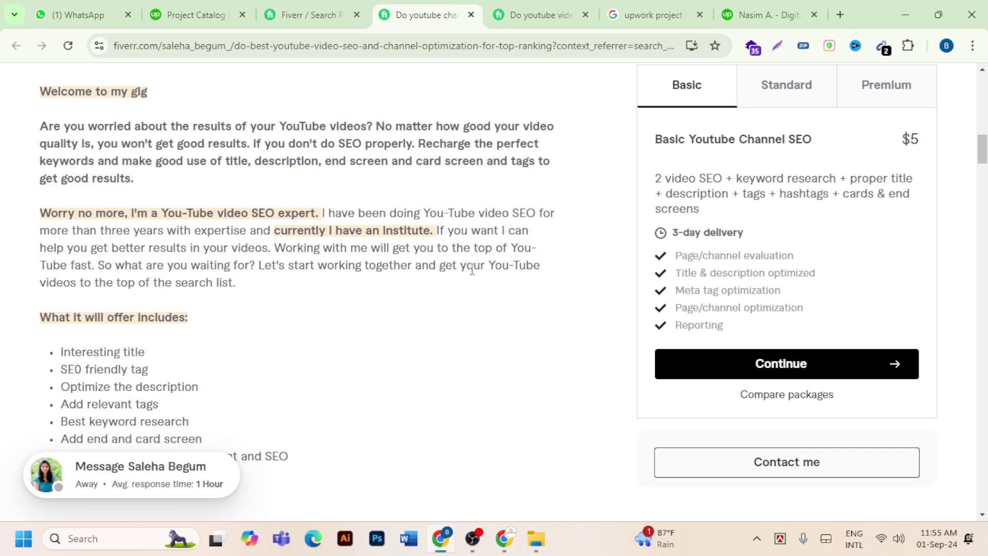
scroll(472, 269, "down", 3)
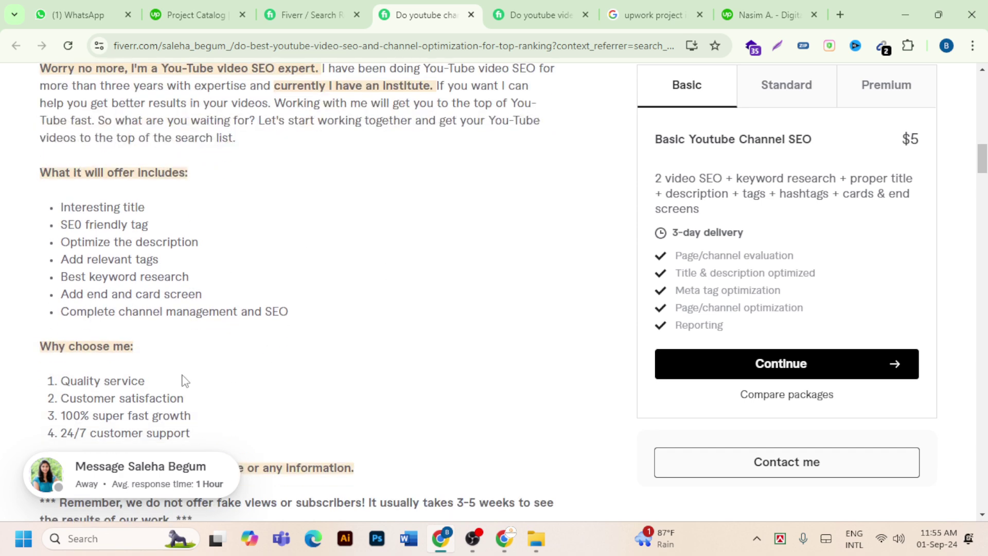
scroll(185, 384, "down", 2)
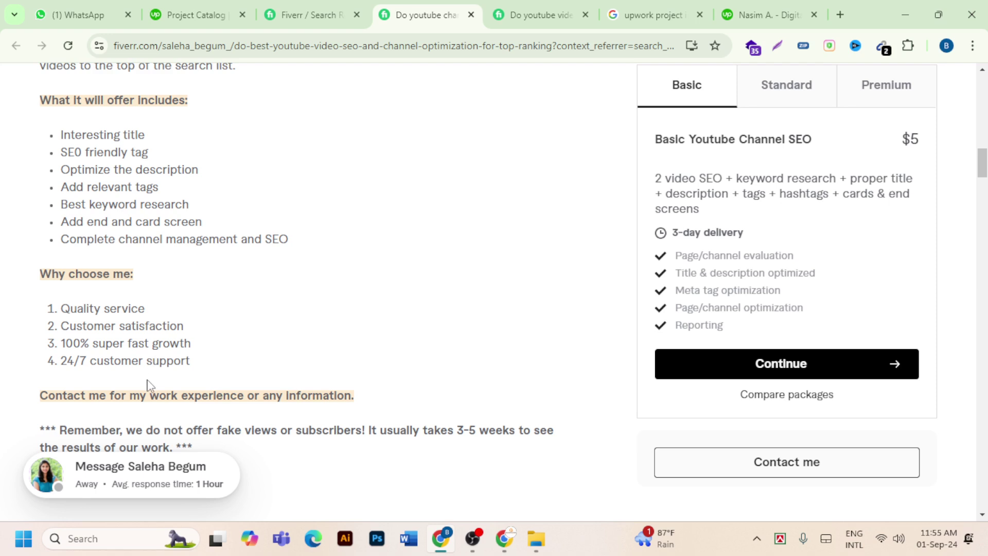
scroll(150, 385, "down", 2)
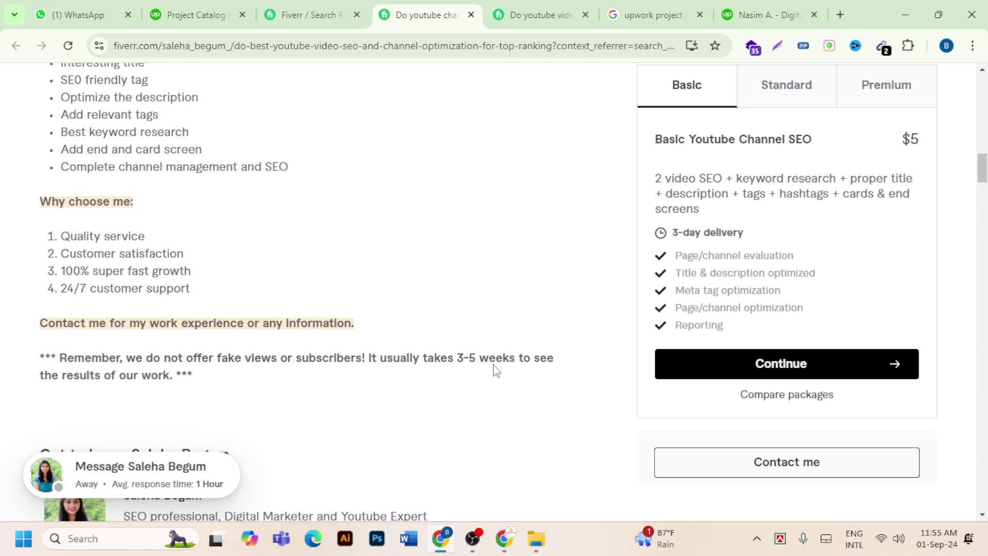
scroll(137, 307, "down", 4)
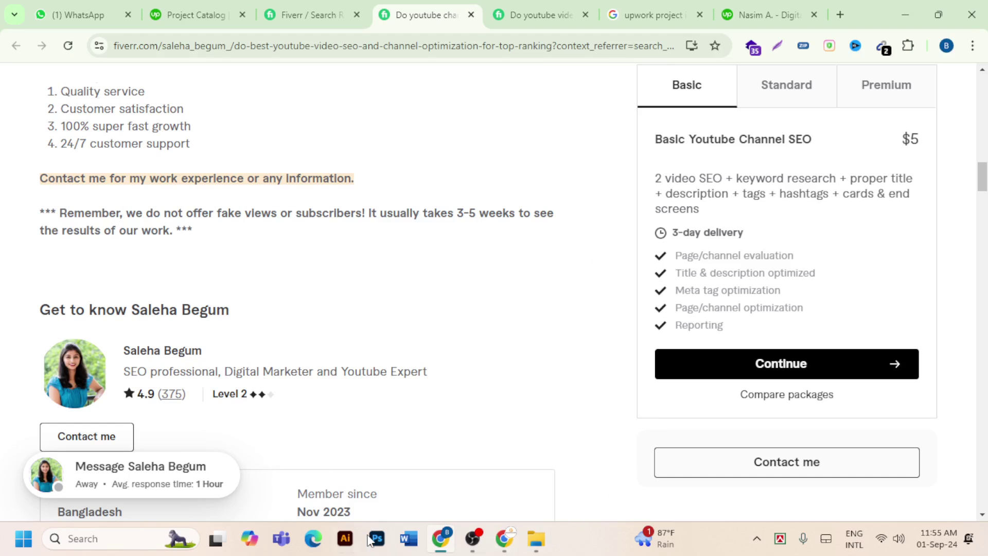
- Reopen Notepad, clear the old text from the open note and paste the copied gig description
left_click(131, 542)
type("n")
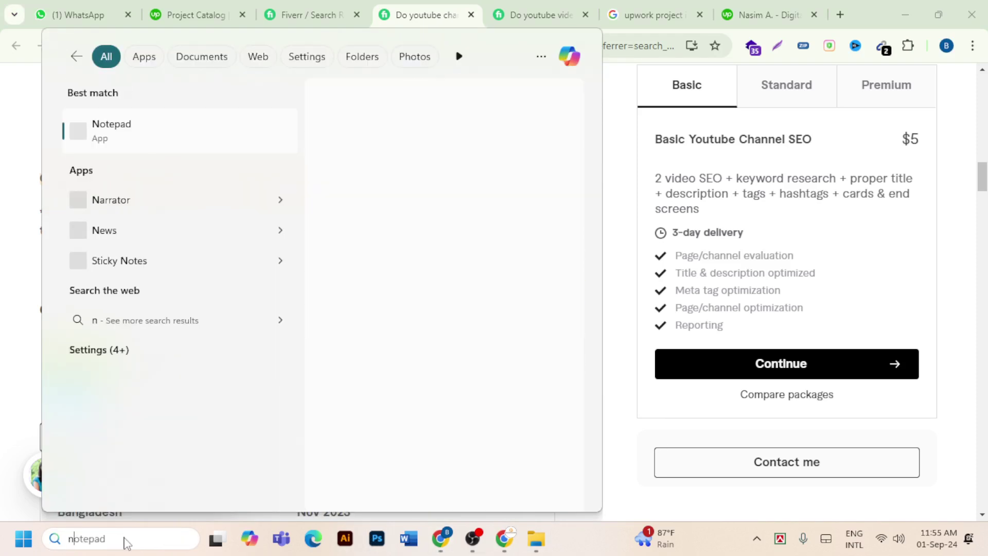
left_click(119, 130)
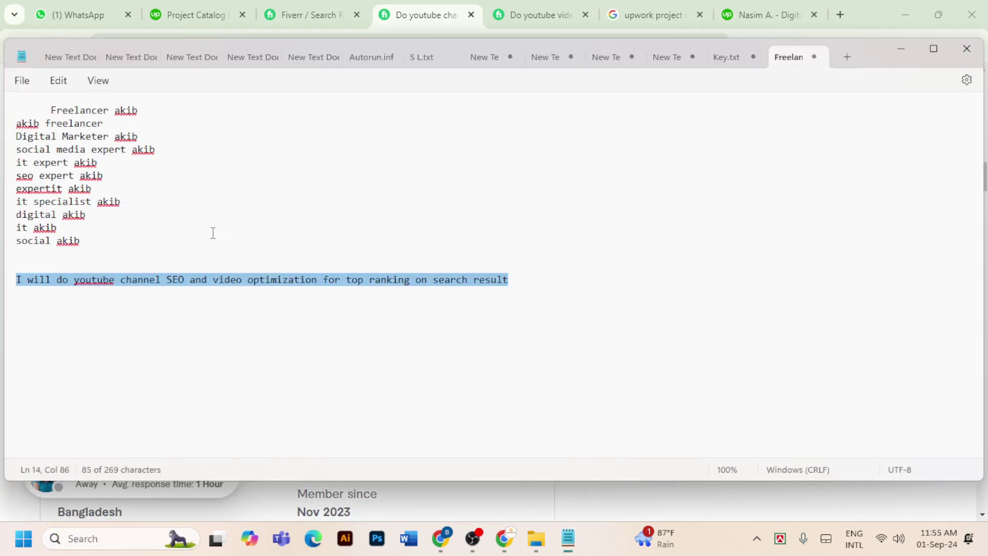
key("BackSpace")
left_click_drag(139, 270, 22, 110)
key("BackSpace")
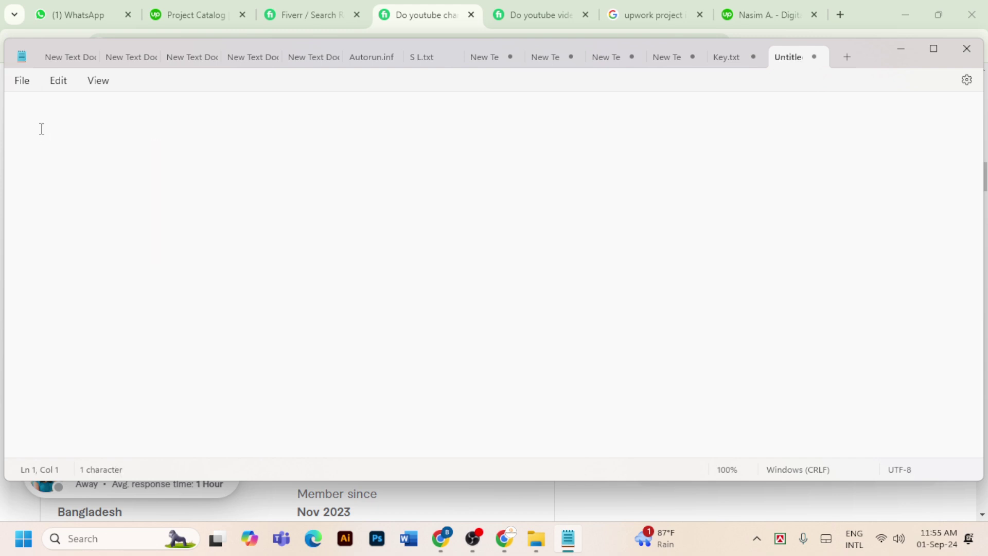
key("ctrl+v")
- Copy the whole plain-text gig description from the Notepad note
scroll(119, 193, "up", 5)
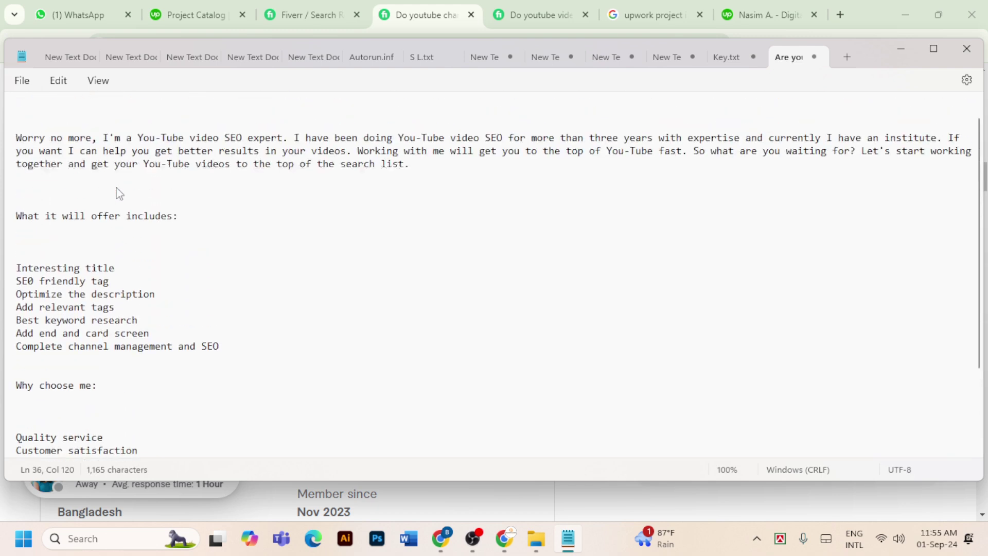
scroll(118, 193, "up", 1)
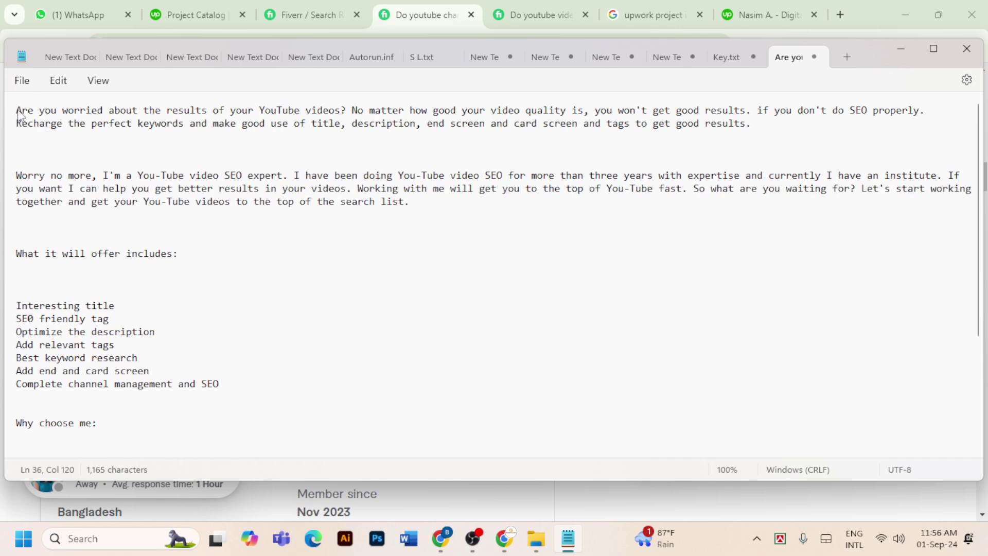
left_click_drag(19, 116, 807, 470)
scroll(199, 363, "down", 4)
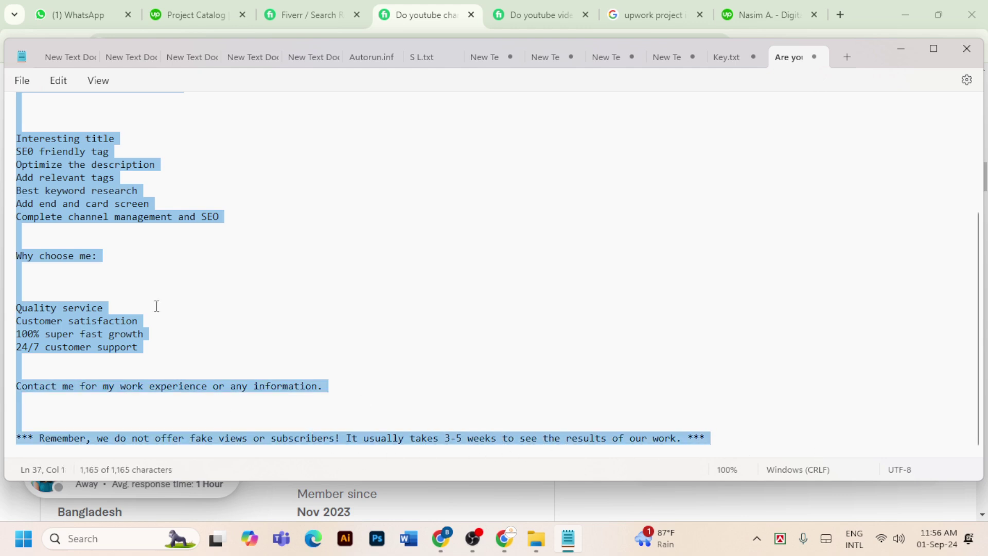
right_click(62, 184)
left_click(118, 78)
mouse_move(442, 540)
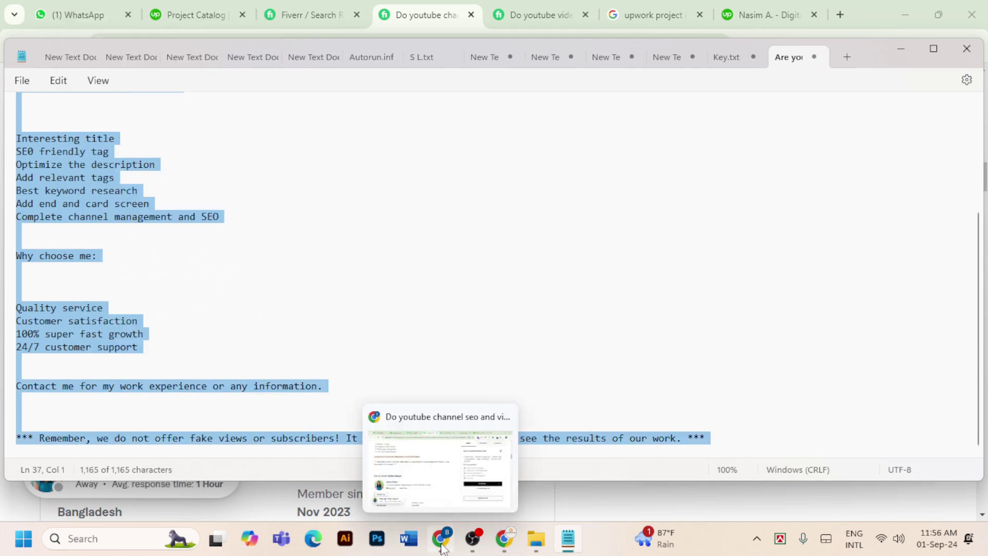
- Switch to the Upwork project description page and paste the copied gig description into the project summary
left_click(403, 466)
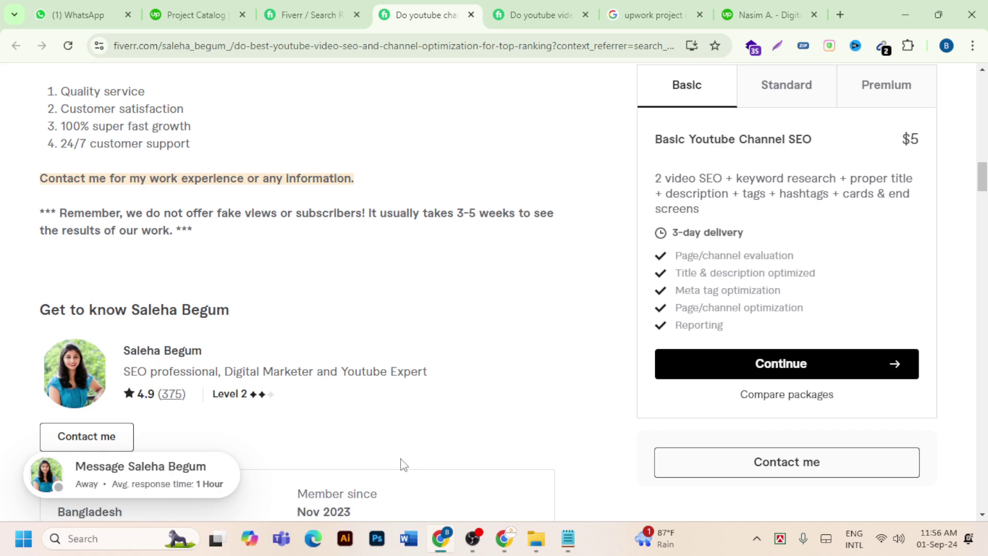
left_click(188, 17)
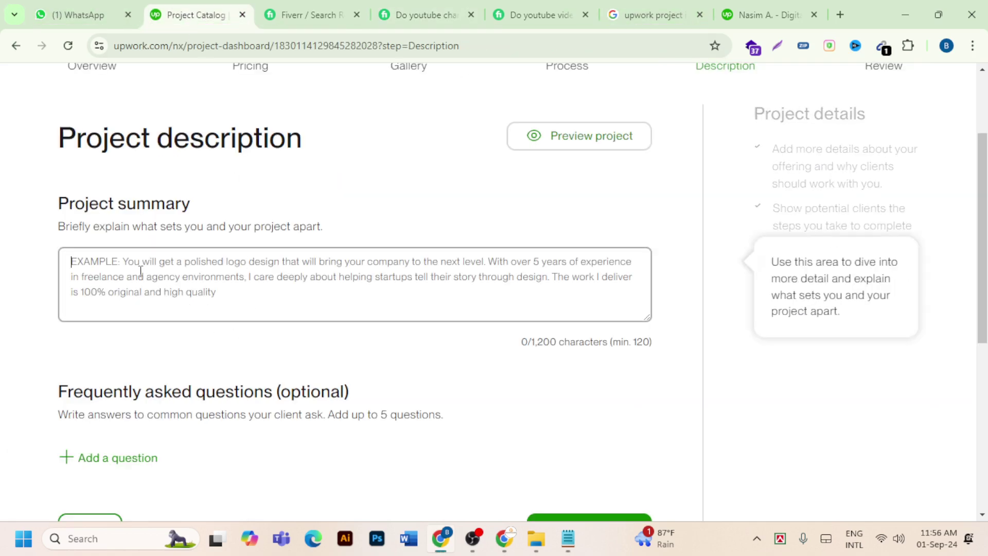
key("ctrl+v")
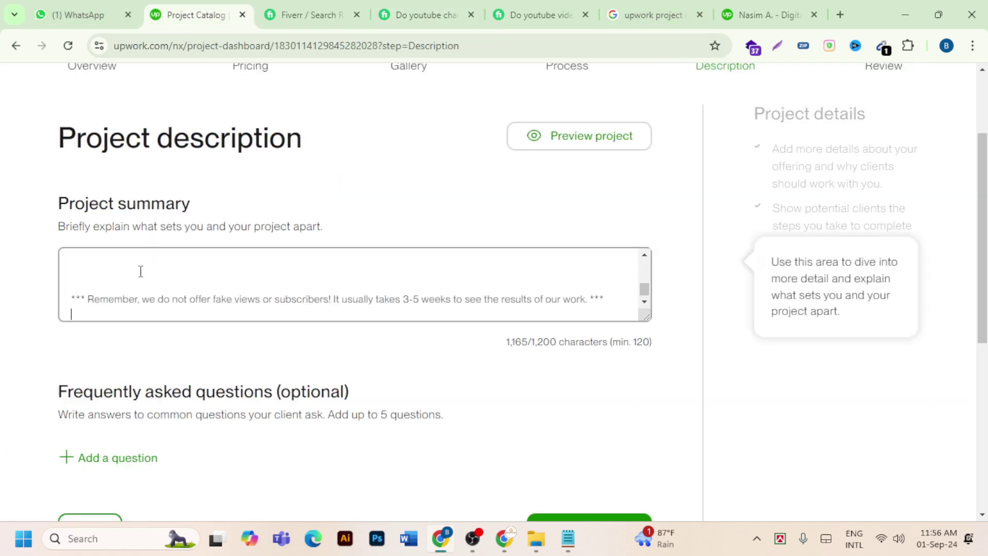
- Delete the surplus blank lines around the "Contact me for my work experience or any information." line in the project summary
left_click(82, 284)
key("BackSpace")
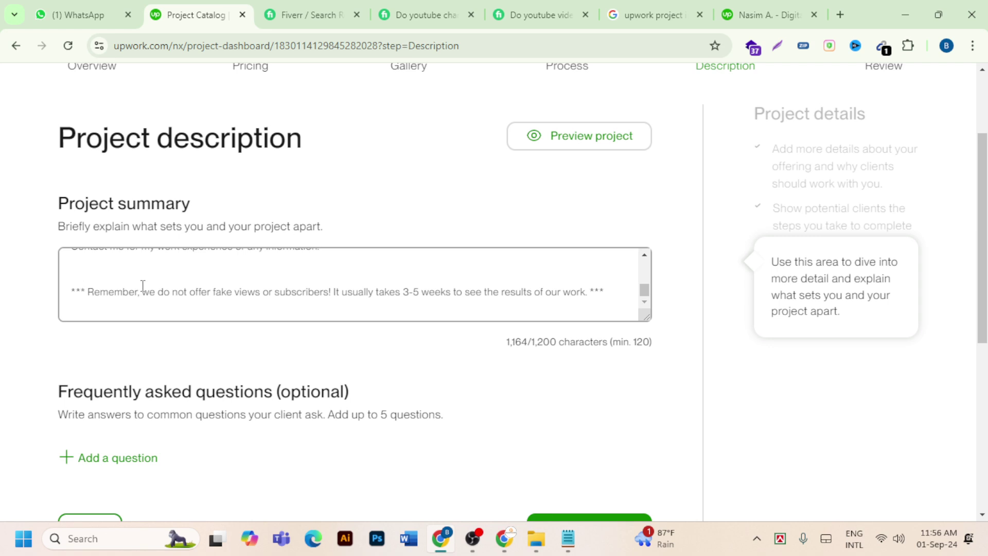
key("BackSpace")
scroll(139, 285, "up", 1)
scroll(93, 288, "down", 1)
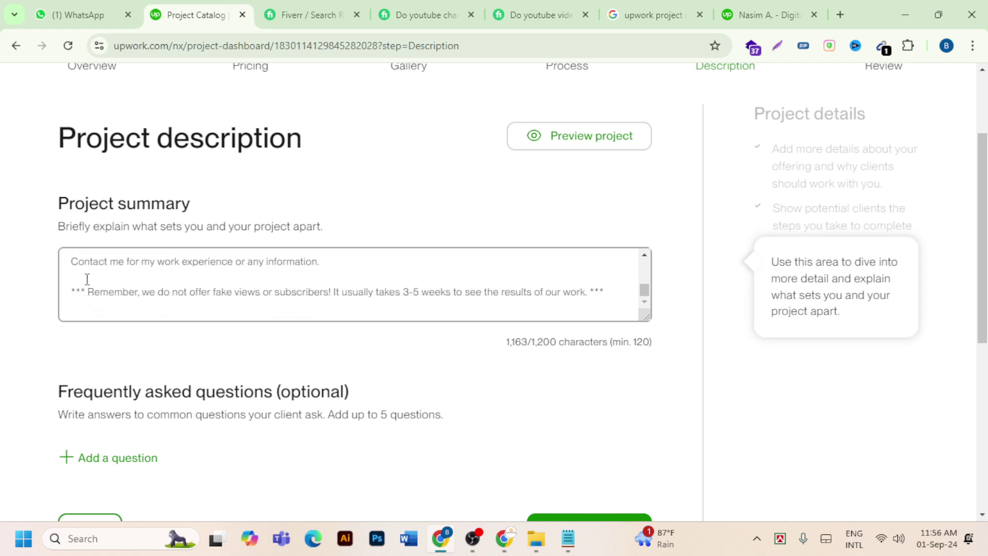
scroll(90, 278, "up", 1)
left_click(84, 311)
key("BackSpace")
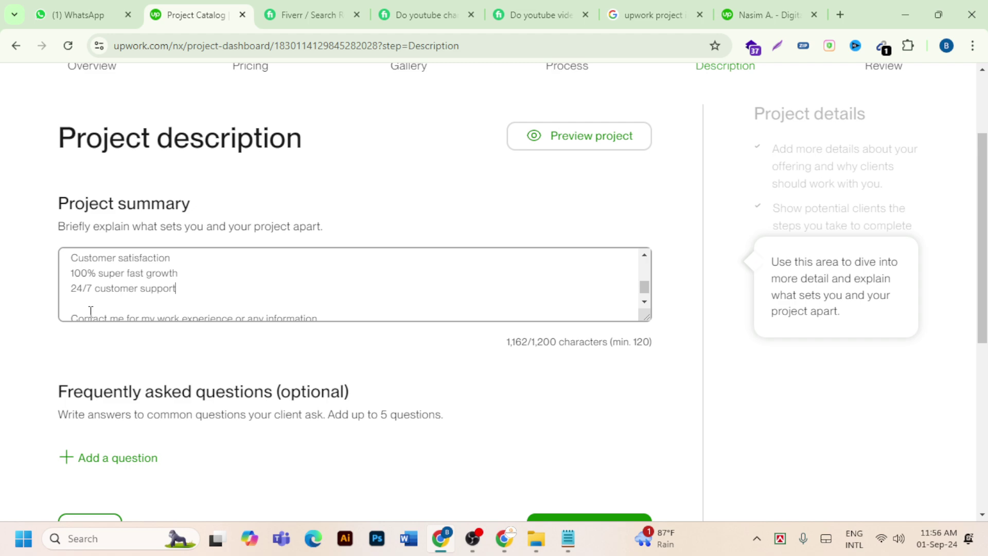
- Remove the extra blank lines above and below the "Why choose me:" heading in the project summary
scroll(155, 298, "up", 1)
key("BackSpace")
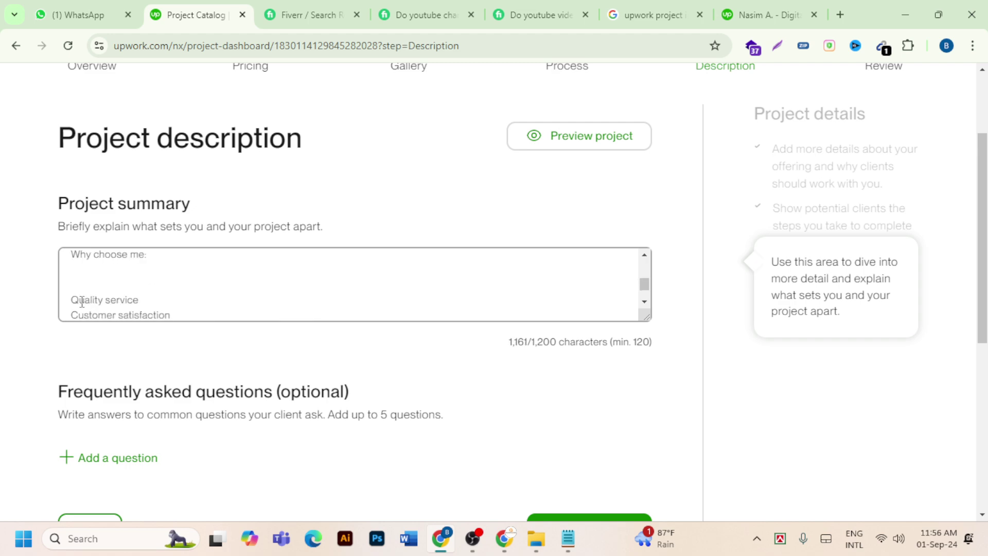
key("BackSpace")
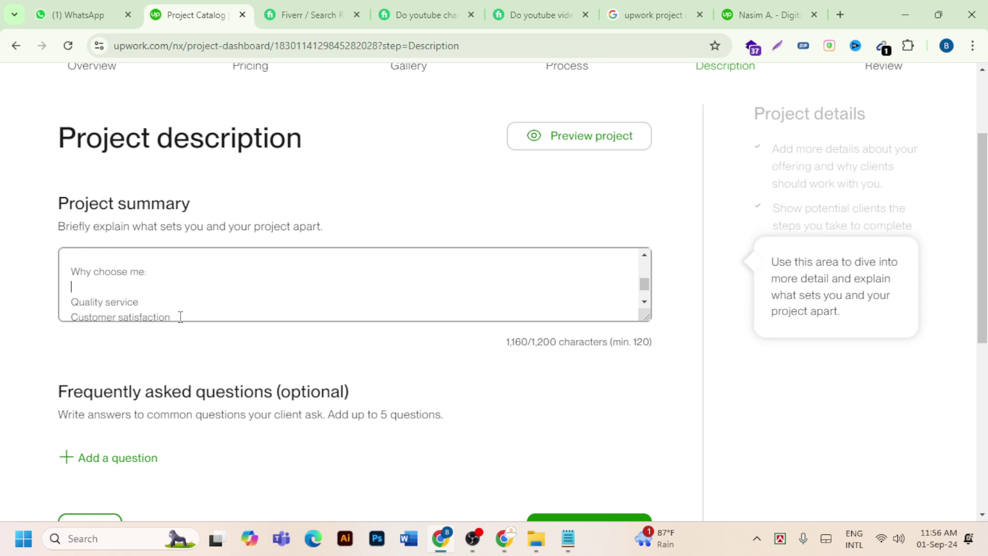
scroll(128, 312, "down", 5)
key("BackSpace")
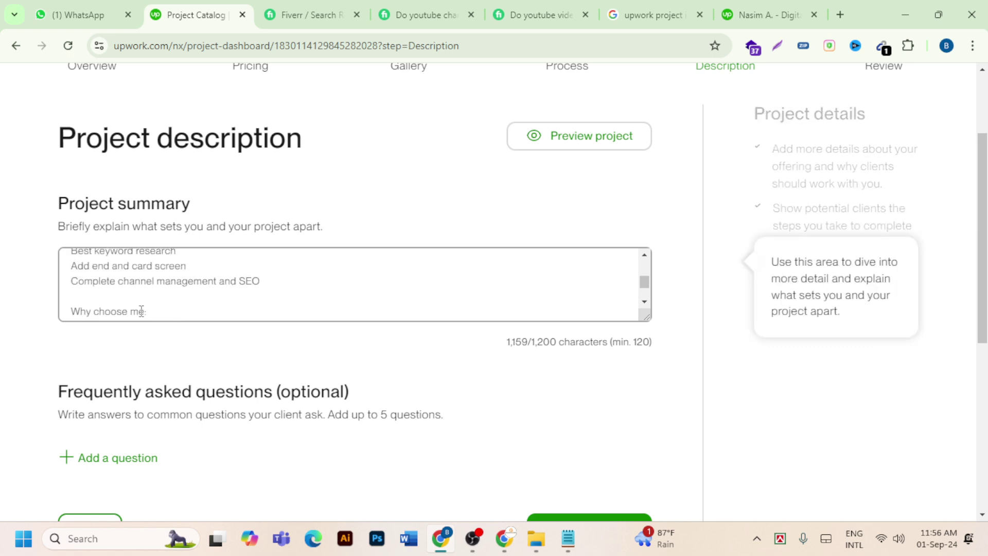
- Remove the extra blank lines around the "What it will offer includes:" heading in the project summary
scroll(139, 309, "up", 4)
key("BackSpace")
key("BackSpace")
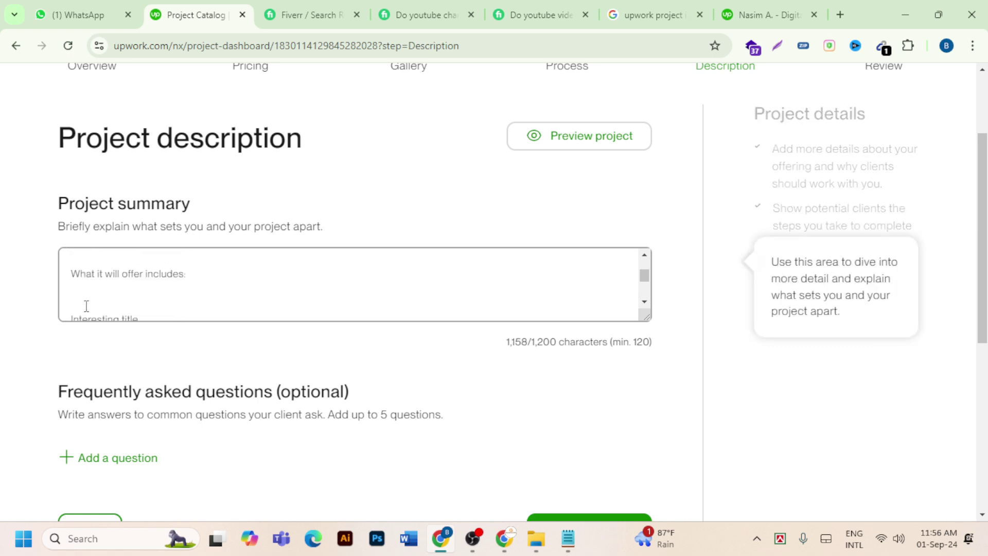
scroll(98, 307, "down", 5)
key("BackSpace")
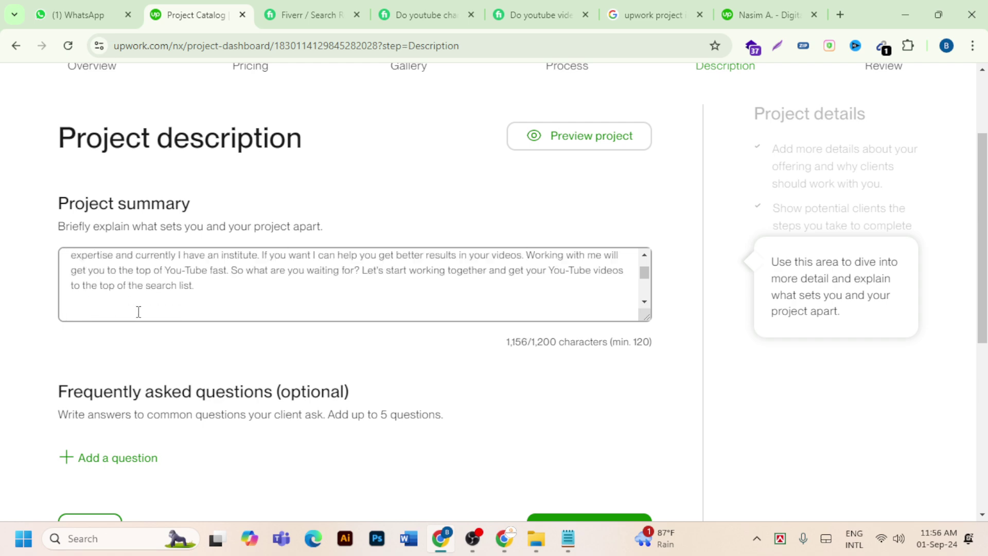
- Delete the surplus blank lines between the two introductory paragraphs of the project summary
scroll(87, 304, "up", 5)
left_click(87, 293)
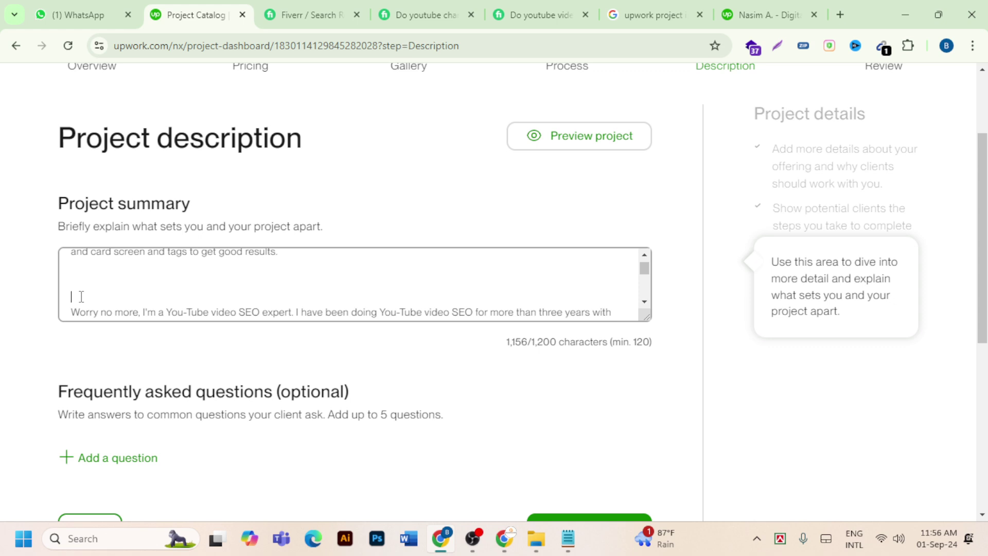
key("BackSpace")
key("BackSpace")
scroll(125, 306, "up", 2)
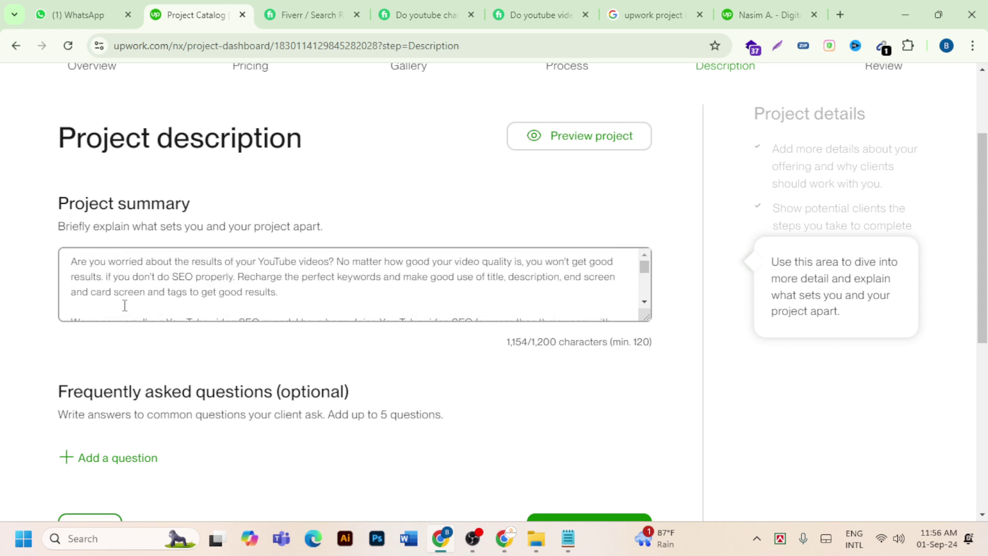
- Start a new entry in the optional frequently asked questions section below the project summary
scroll(376, 293, "down", 10)
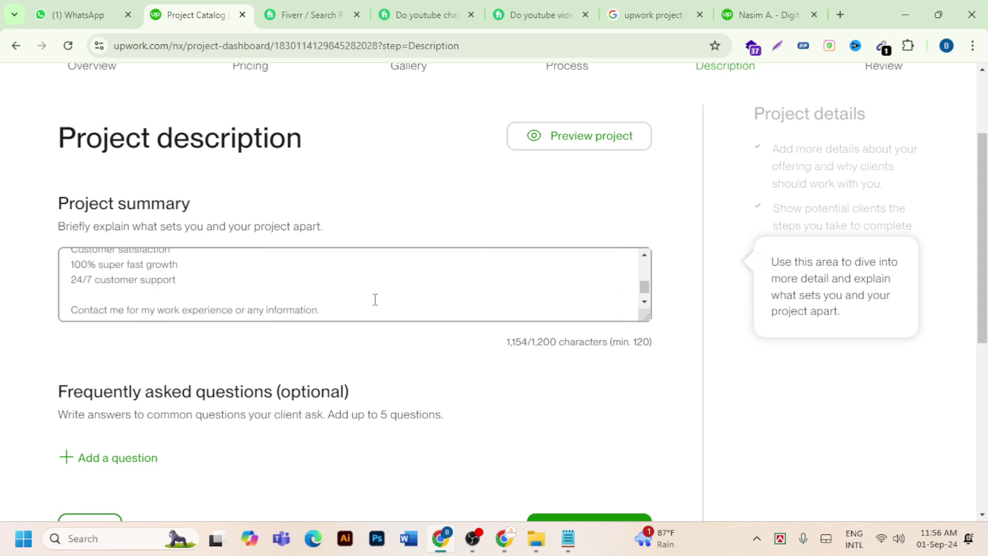
scroll(280, 402, "down", 3)
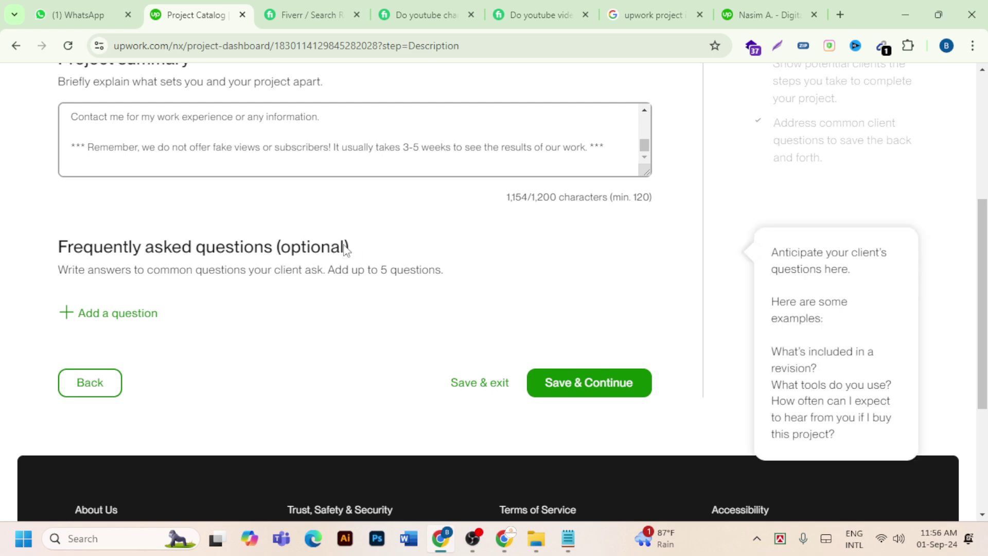
left_click(125, 316)
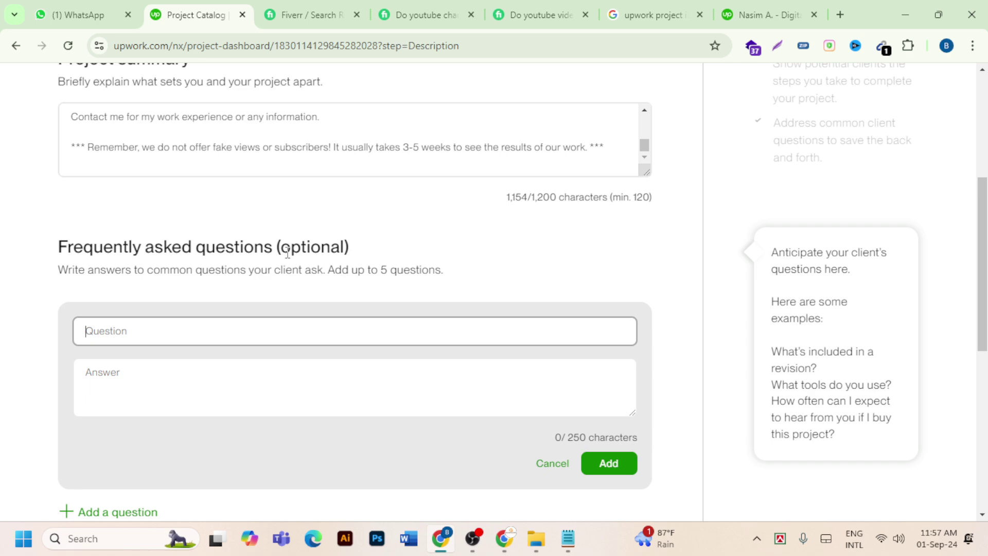
left_click_drag(285, 251, 345, 249)
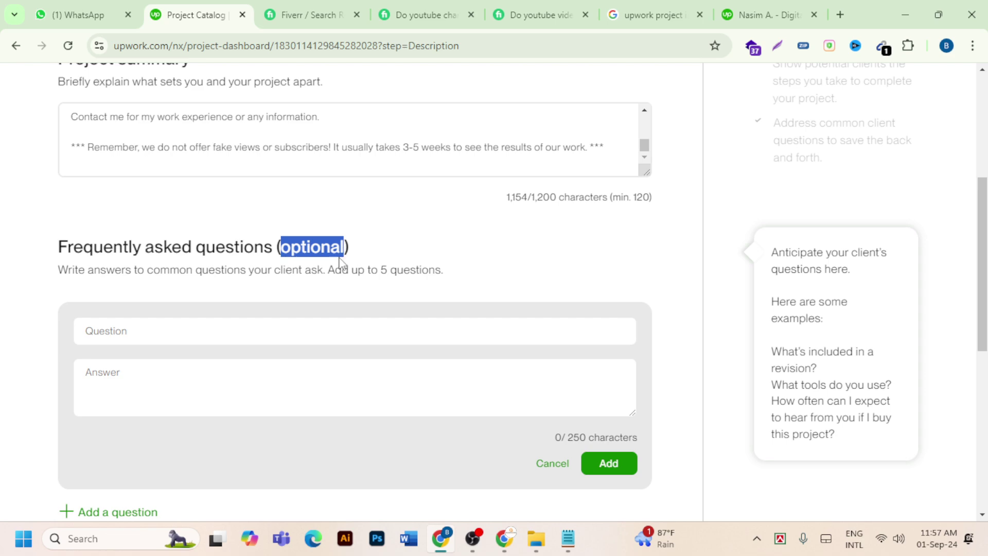
left_click(141, 338)
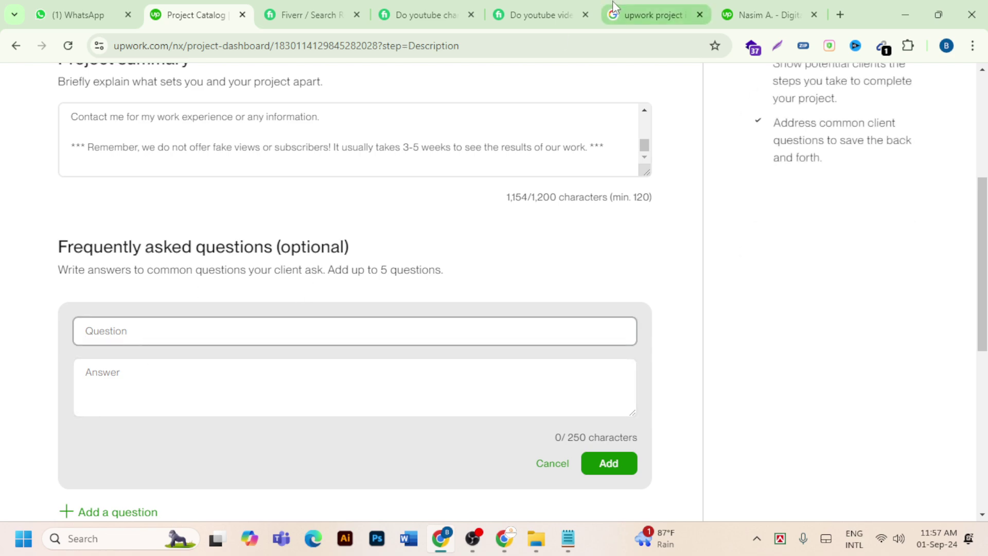
- Open the "I will optimize youtube video SEO" gig from the Fiverr search results and close the two older gig pages
left_click(545, 5)
scroll(340, 206, "up", 3)
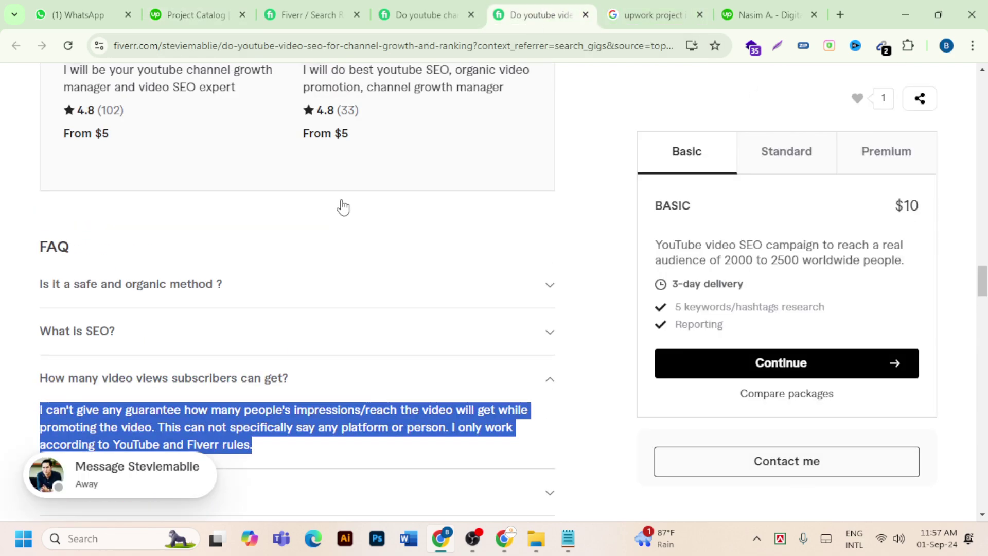
left_click(320, 17)
scroll(360, 206, "down", 3)
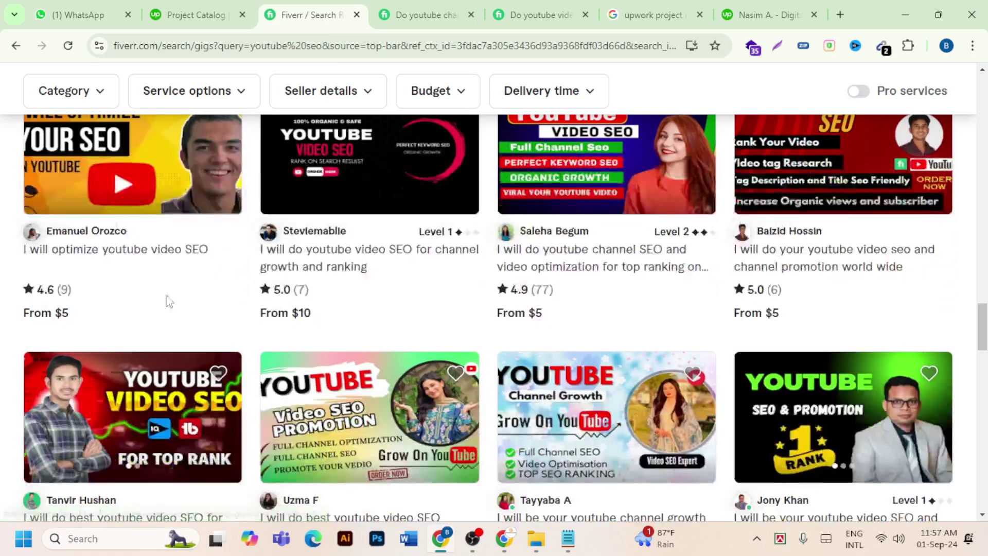
left_click(142, 257)
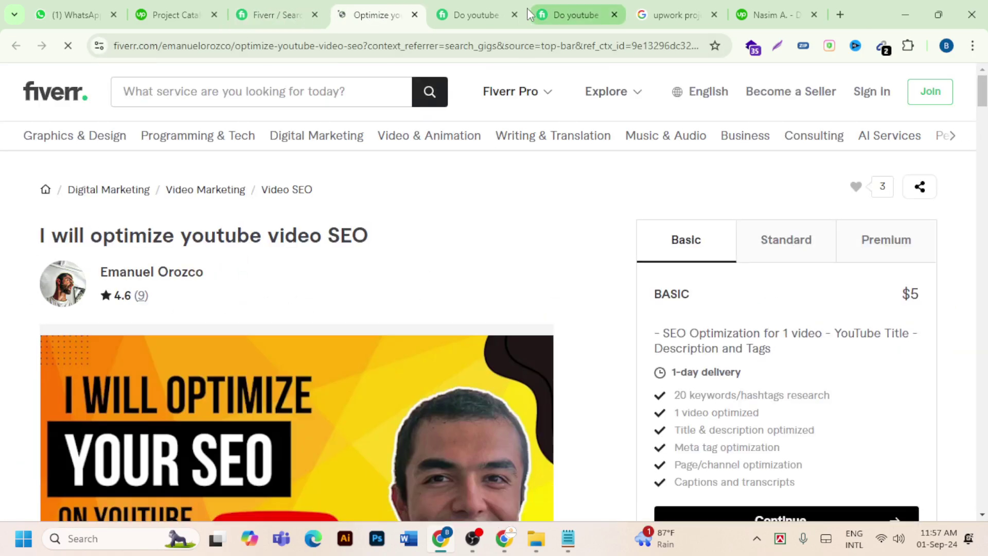
left_click(615, 15)
left_click(515, 14)
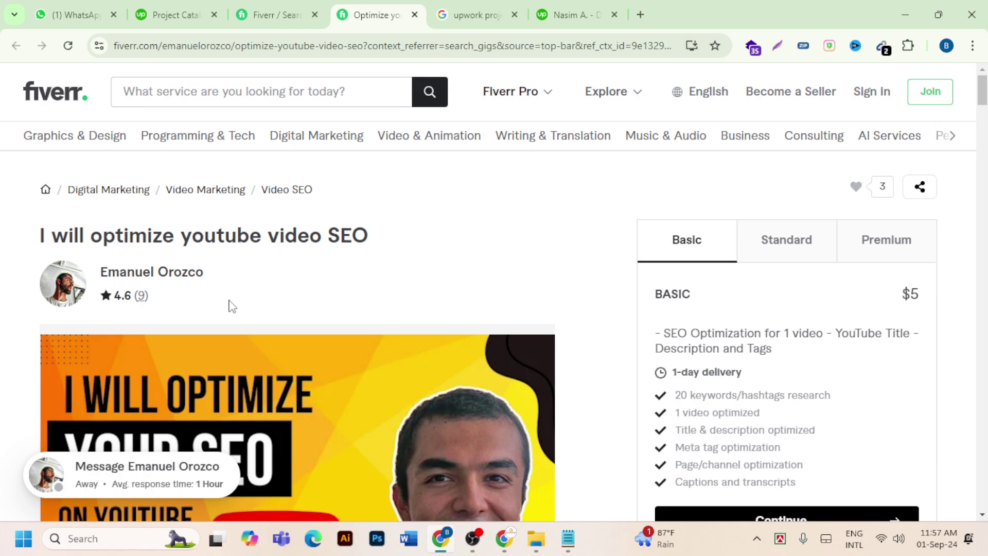
- Expand the gig's first FAQ entry and copy its question "Do I need to give you my YouTube login information?"
scroll(232, 306, "down", 15)
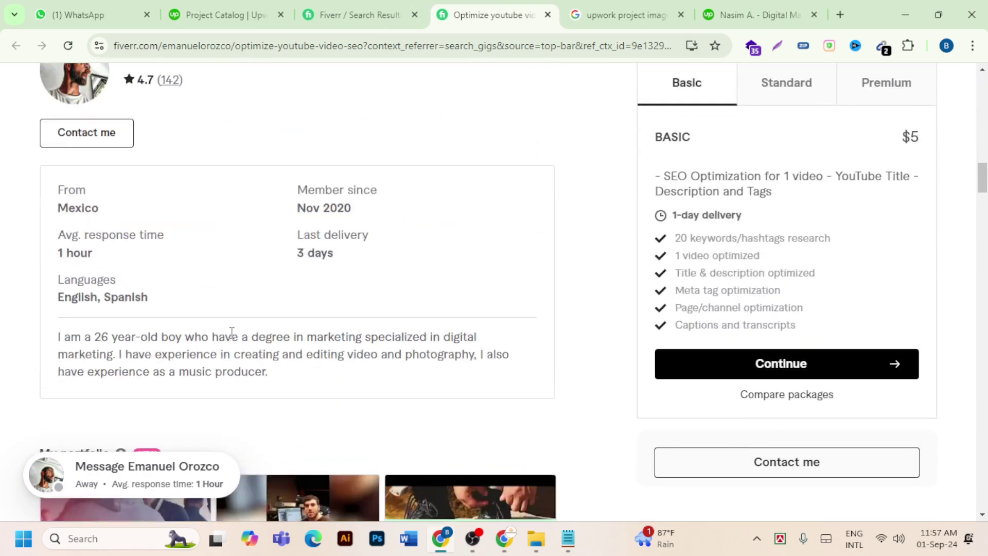
scroll(232, 333, "down", 20)
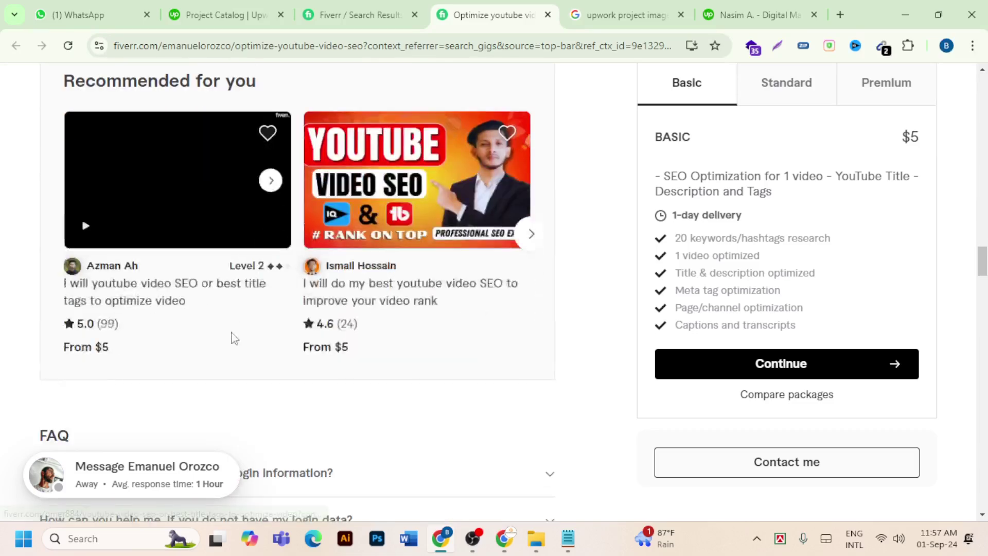
scroll(232, 338, "down", 7)
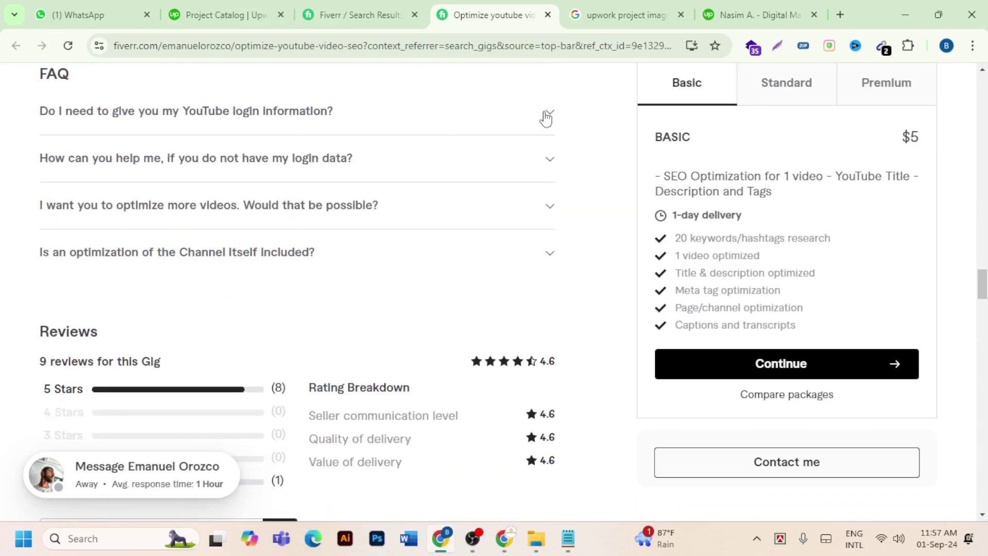
left_click(542, 125)
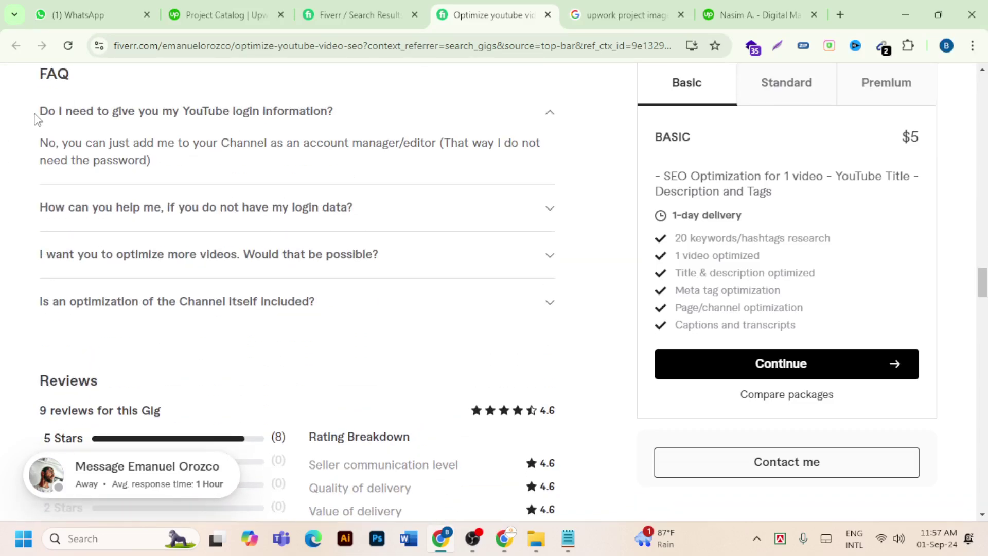
left_click_drag(37, 117, 342, 123)
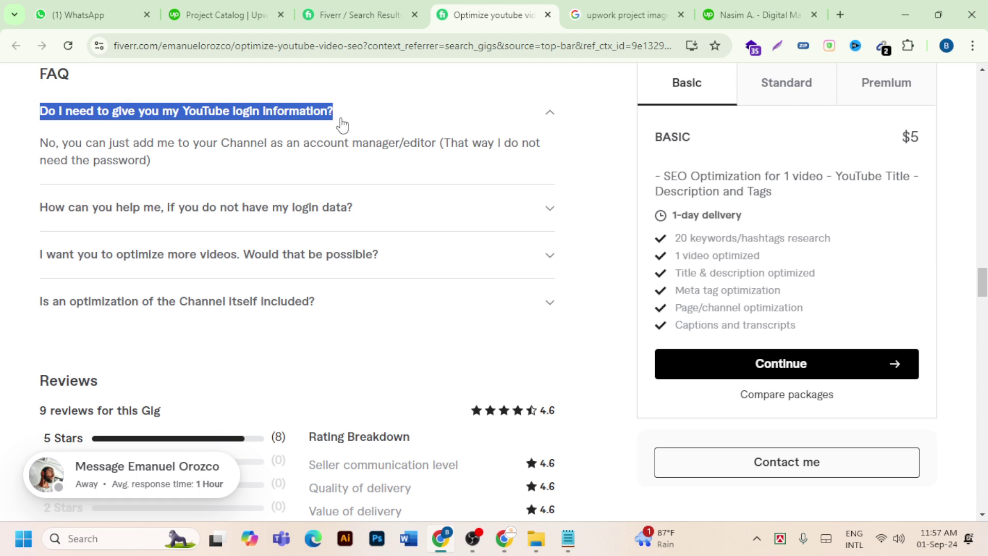
right_click(313, 117)
left_click(336, 126)
- Paste "Do I need to give you my YouTube login information?" as the question of the new Upwork FAQ entry
left_click(252, 13)
left_click(202, 334)
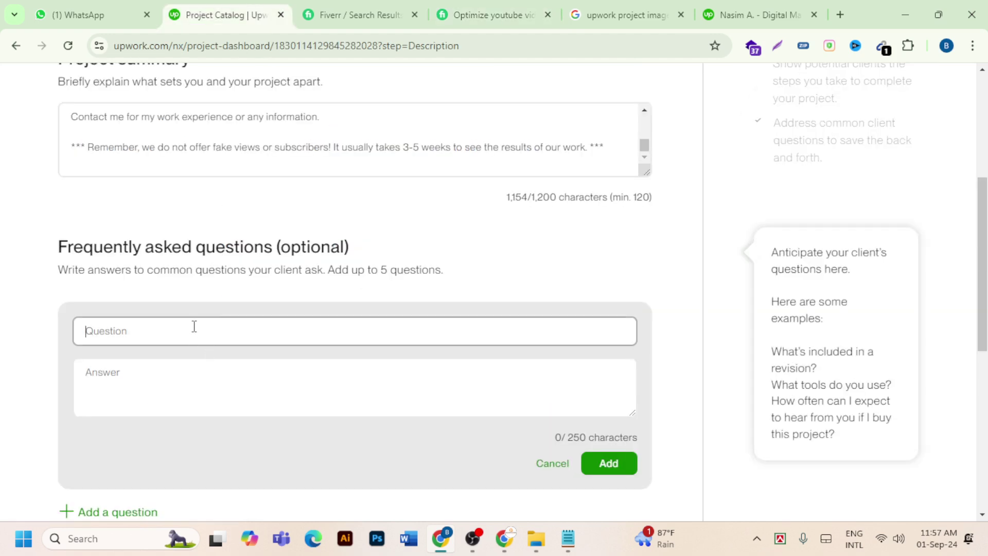
key("ctrl+v")
- Return to the Fiverr gig and copy the answer to its YouTube login question, from "No, you can just add me" through "password)"
left_click(170, 394)
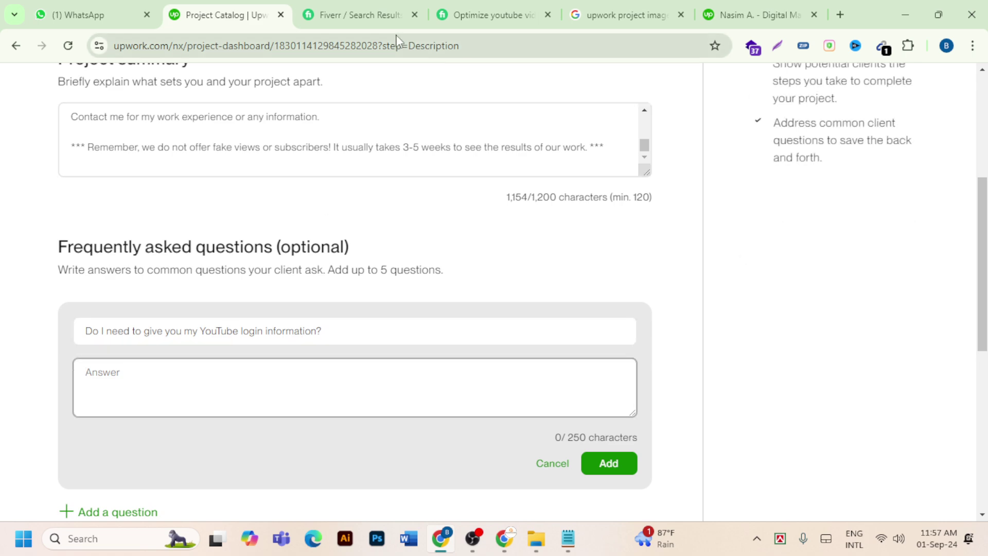
left_click(372, 14)
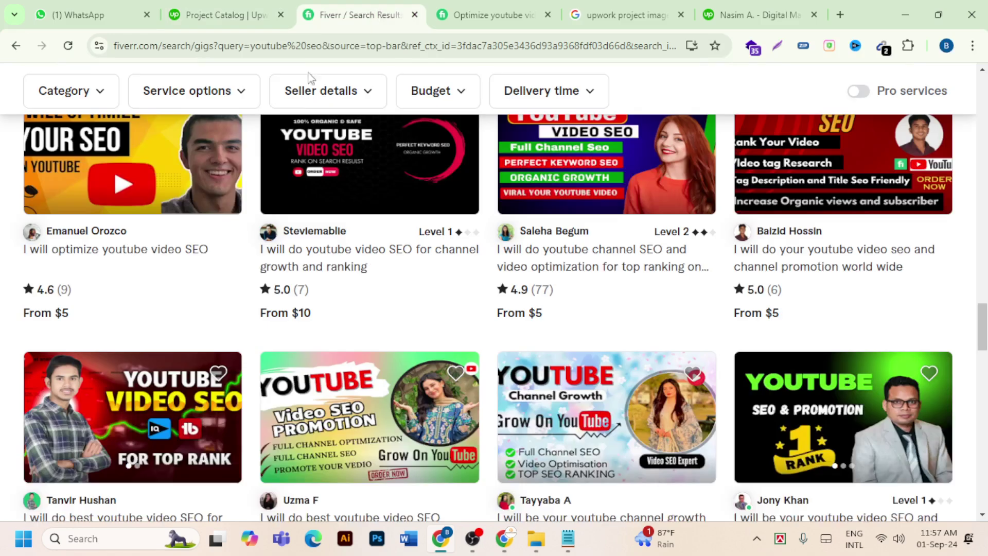
left_click(474, 2)
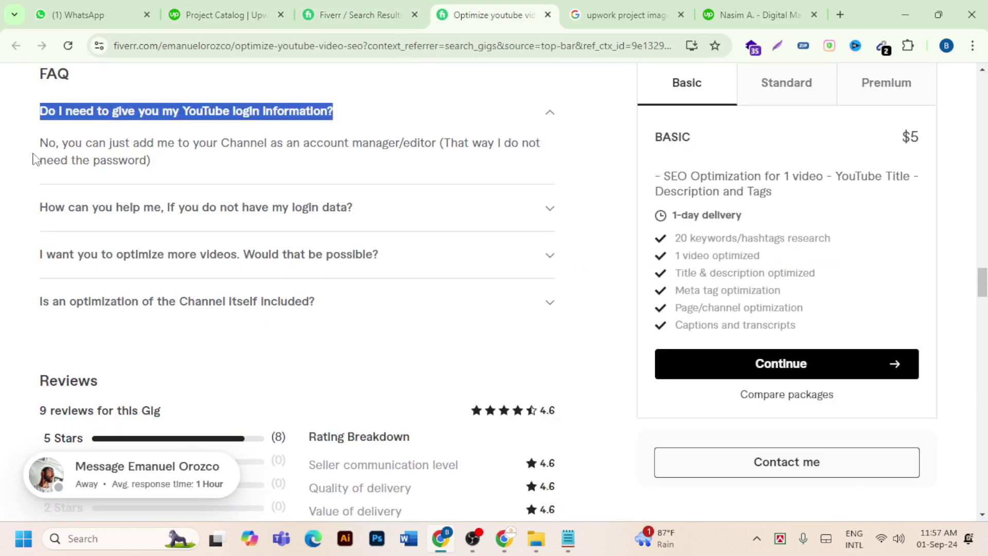
left_click_drag(41, 141, 199, 180)
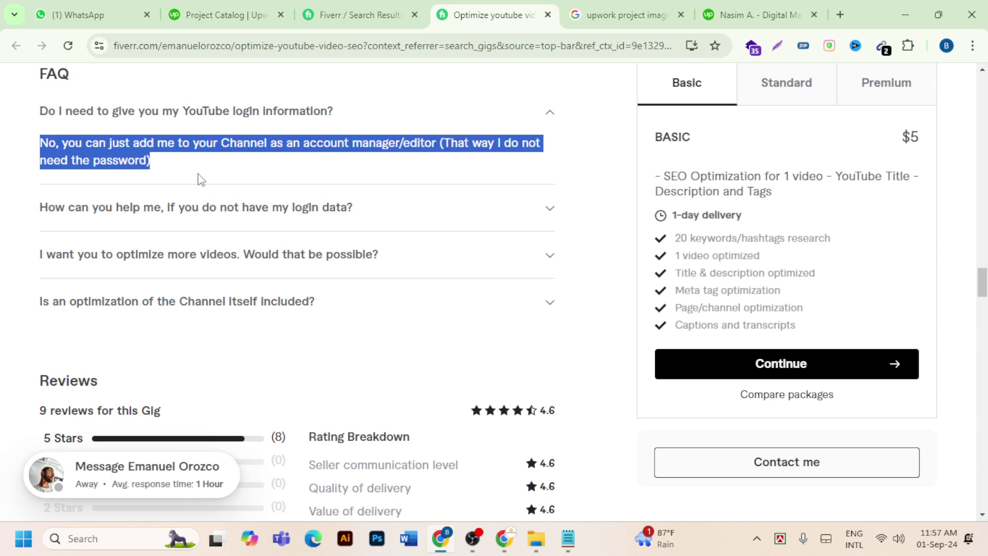
right_click(132, 153)
left_click(168, 174)
- Paste the copied answer into the Upwork FAQ entry and add the completed question to the project
left_click(214, 18)
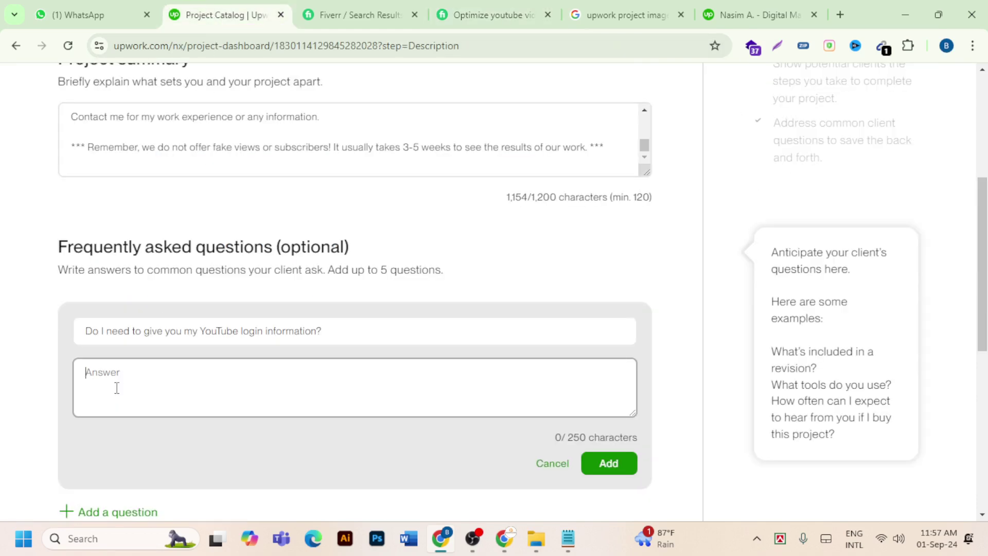
key("ctrl+v")
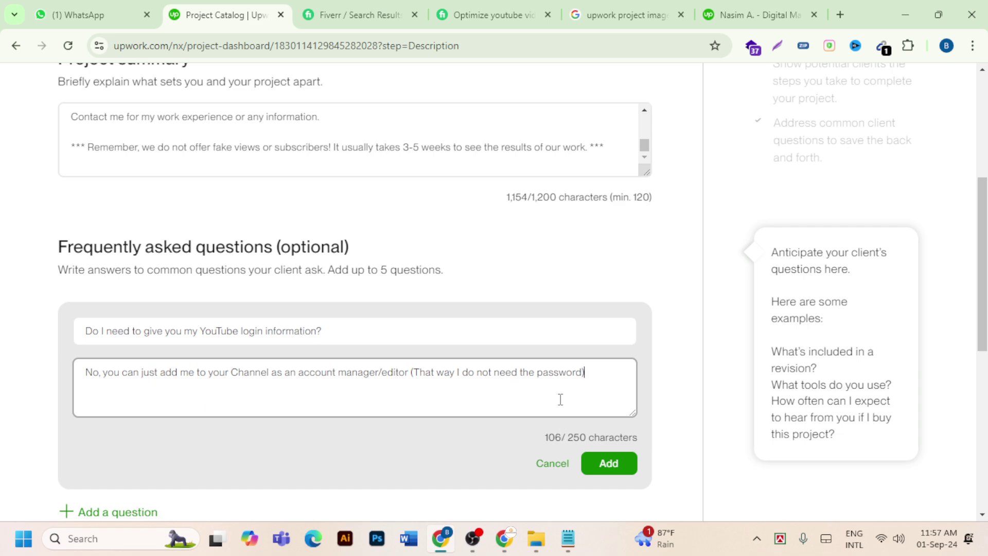
scroll(561, 400, "down", 1)
left_click(603, 396)
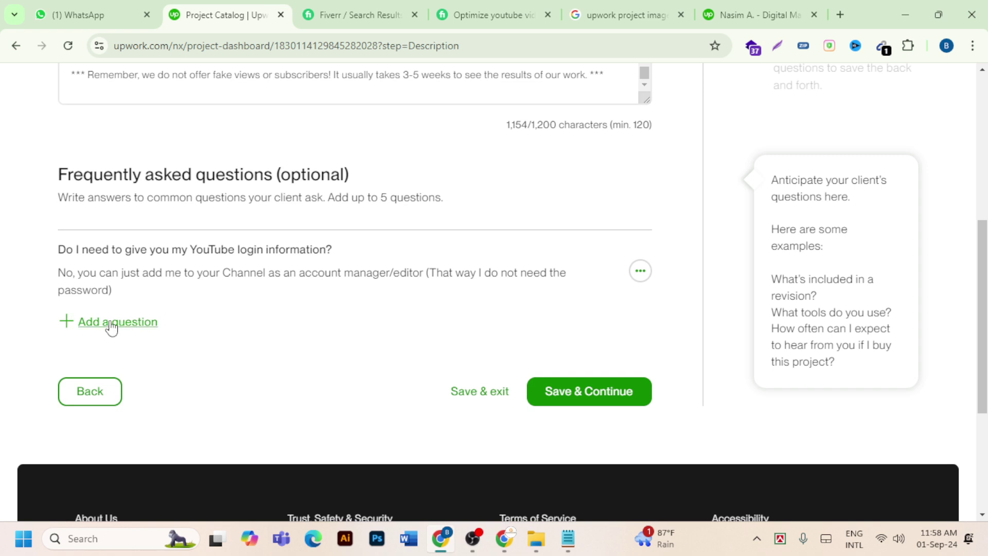
- Start another Upwork FAQ entry and check the FAQ of the Fiverr gig "I will do youtube video SEO for channel growth and ranking"
left_click(130, 325)
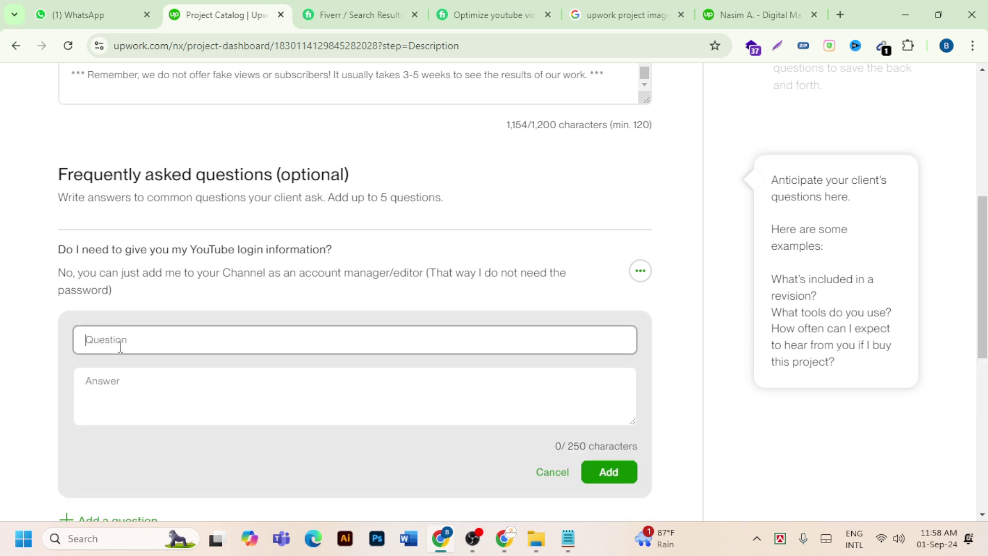
left_click(360, 17)
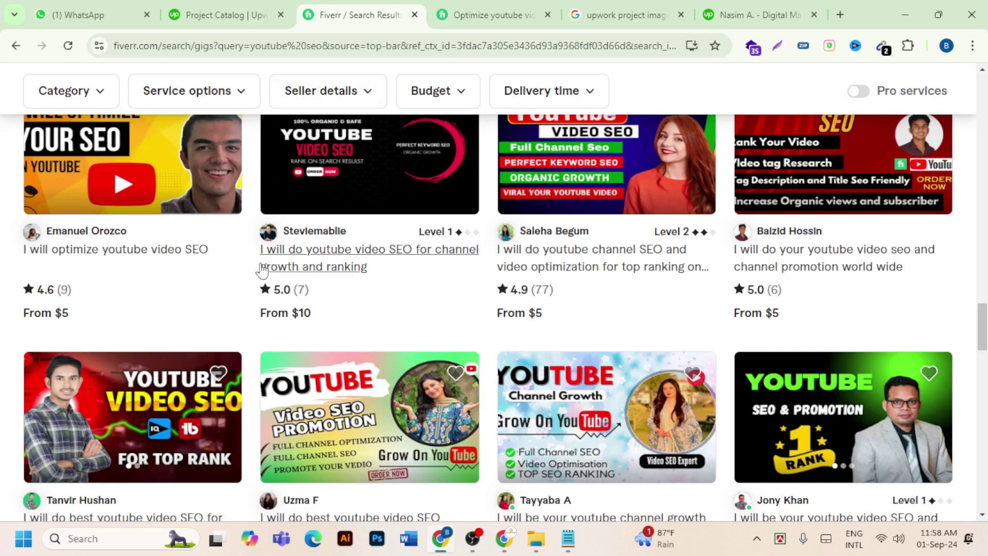
left_click(344, 257)
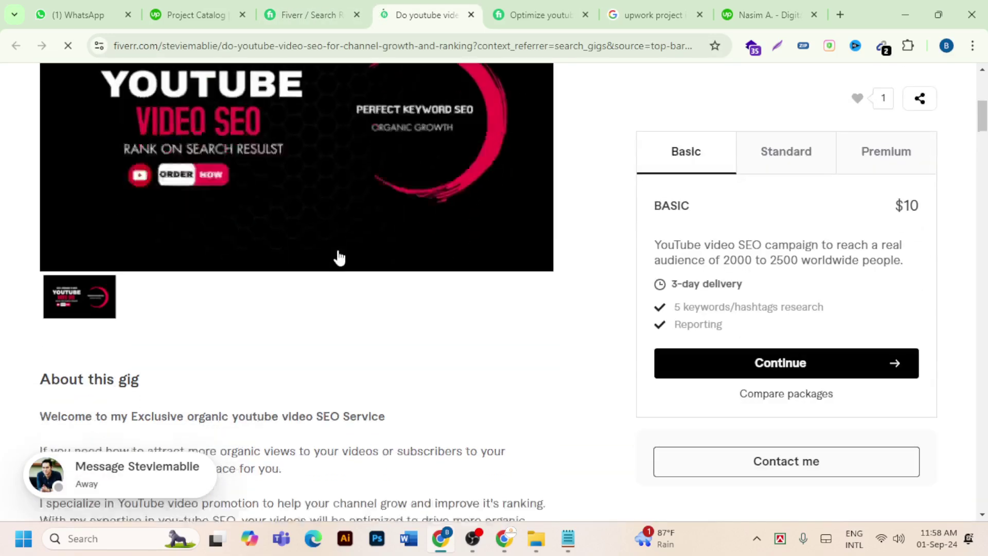
scroll(339, 257, "down", 20)
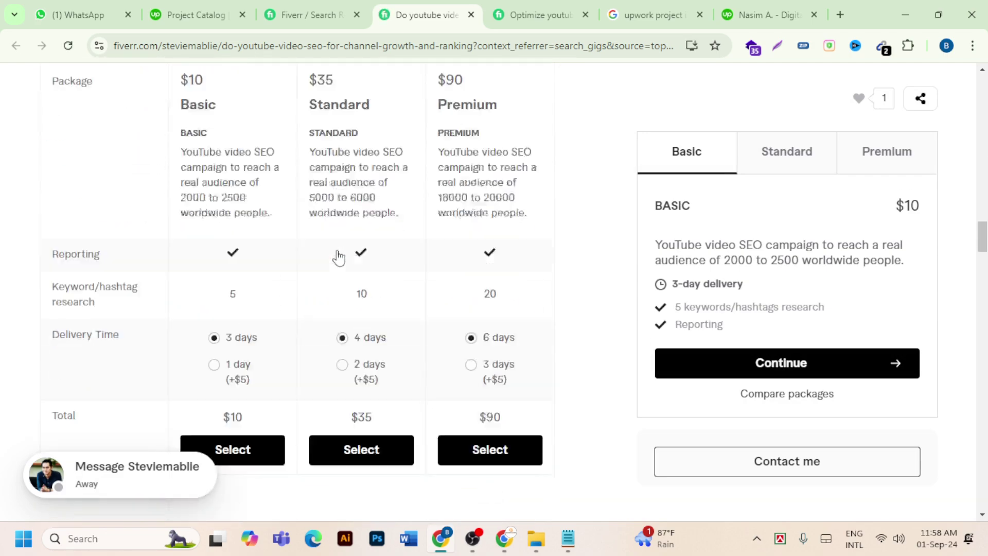
scroll(338, 257, "down", 15)
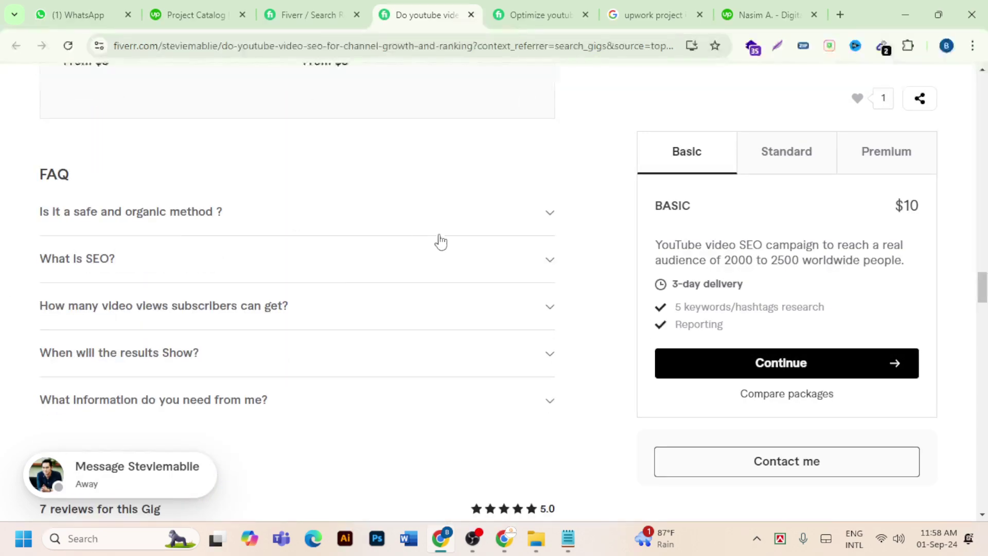
left_click(472, 15)
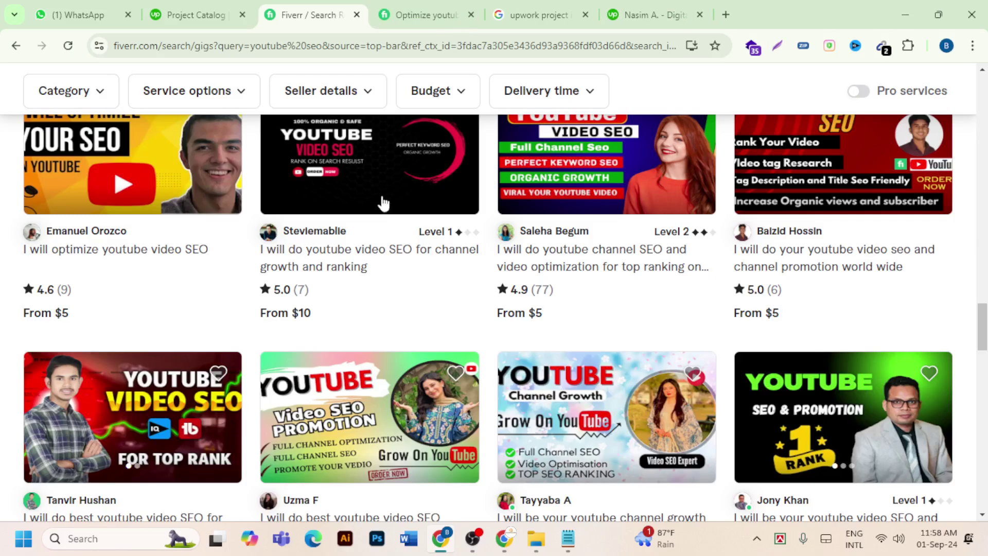
- Look for a FAQ section in the "YouTube Video SEO Promotion" gig offering expert optimization, and close the gig
scroll(402, 309, "down", 4)
left_click(341, 307)
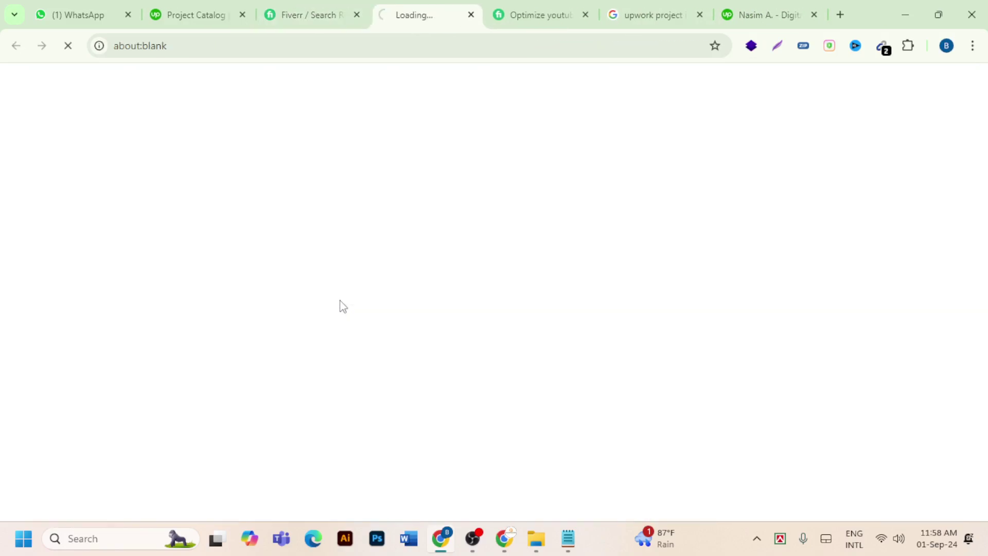
scroll(341, 307, "down", 12)
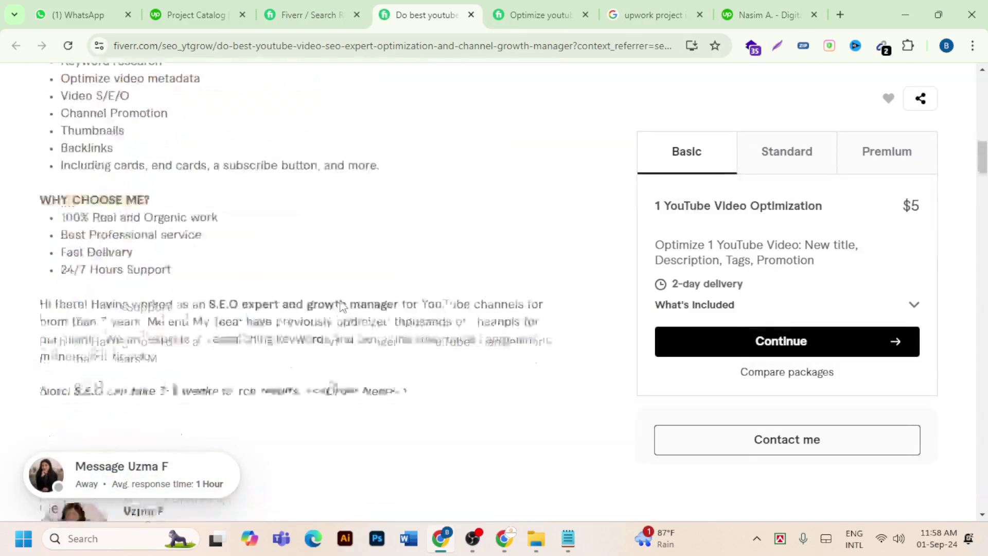
scroll(341, 306, "down", 15)
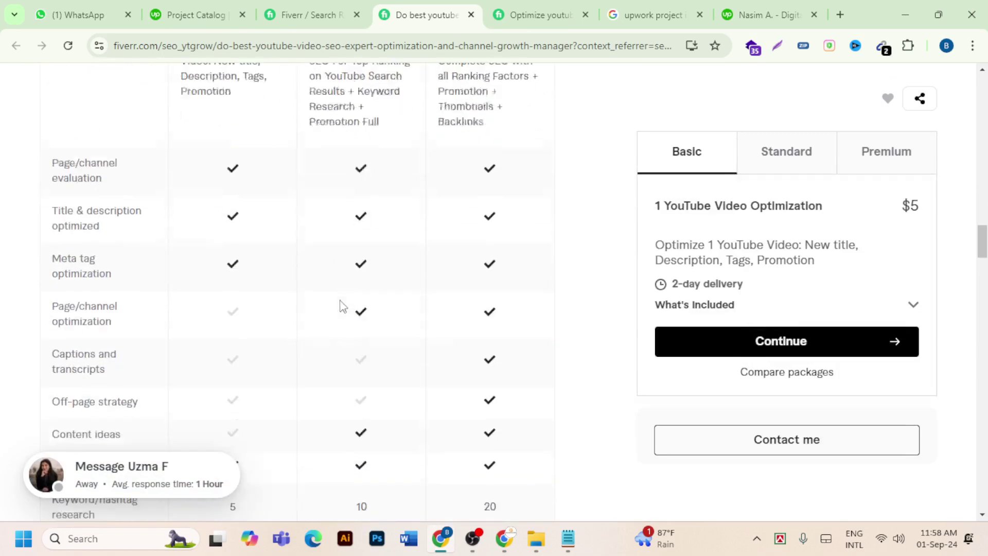
scroll(341, 306, "down", 15)
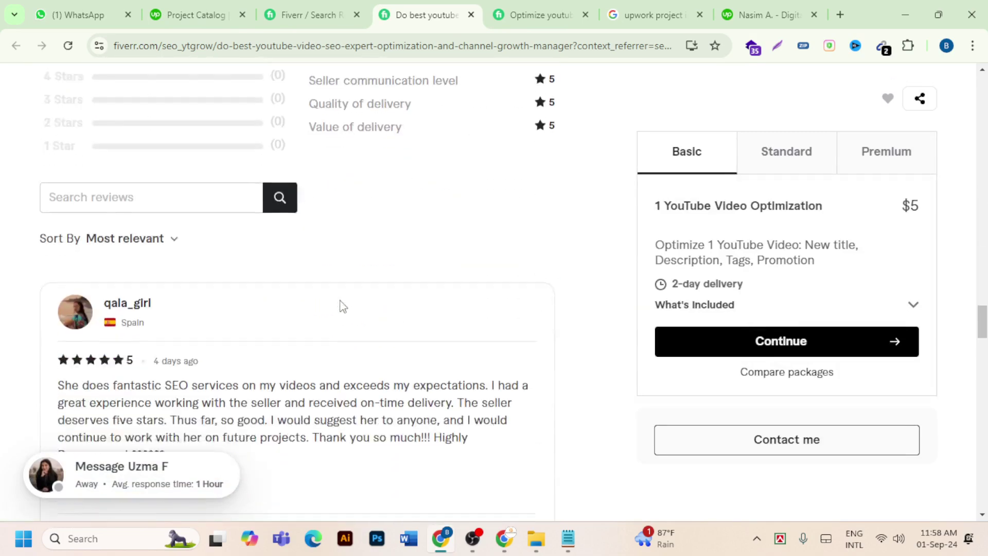
scroll(341, 307, "down", 15)
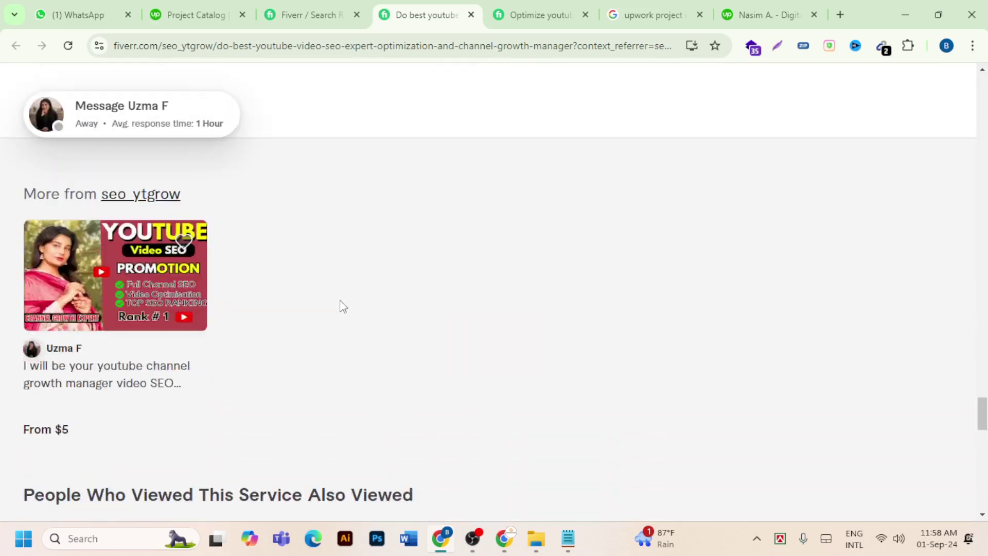
scroll(341, 306, "up", 10)
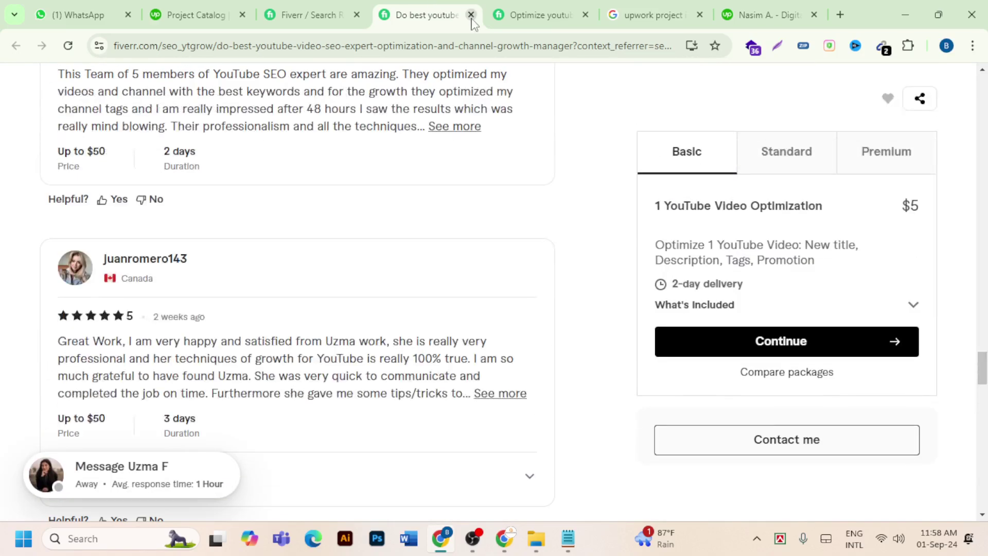
left_click(471, 15)
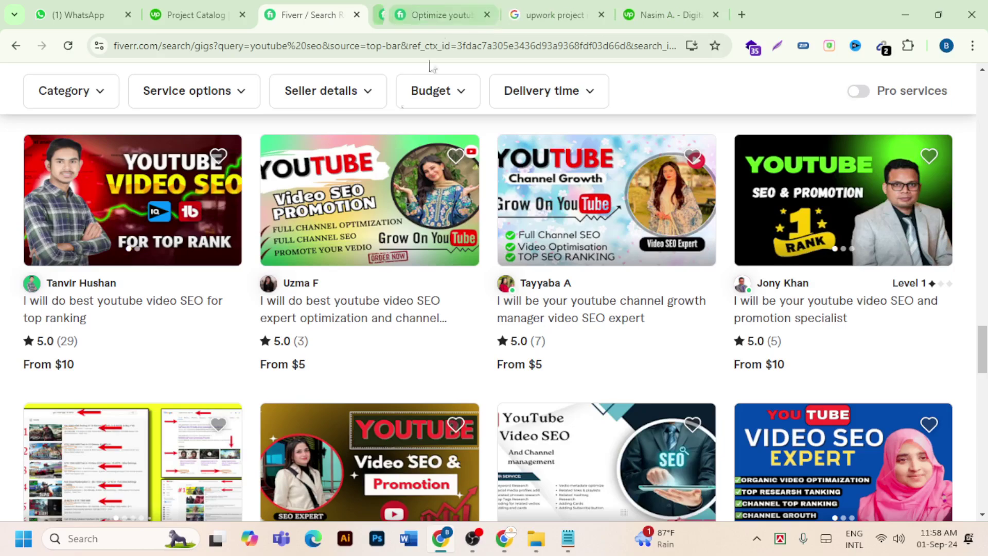
- Check the gig "I will be your youtube channel growth manager video SEO expert" for FAQ entries and close it
left_click(569, 317)
scroll(329, 314, "down", 5)
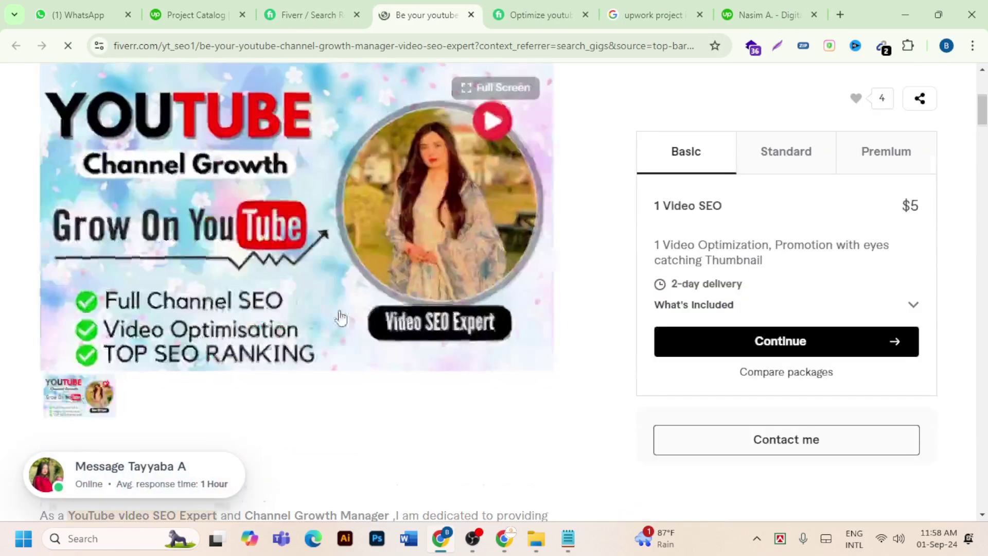
scroll(341, 318, "down", 10)
scroll(340, 315, "down", 20)
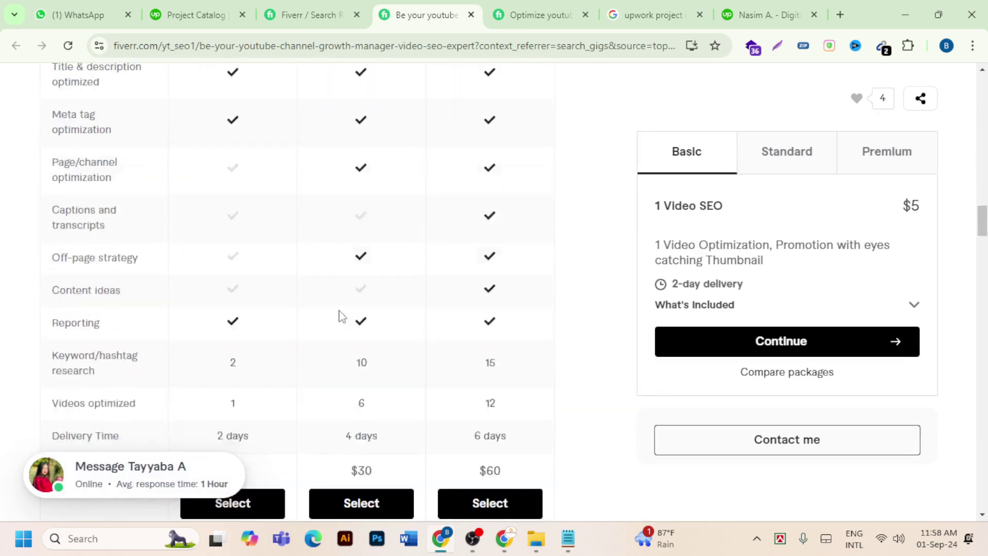
scroll(339, 315, "down", 20)
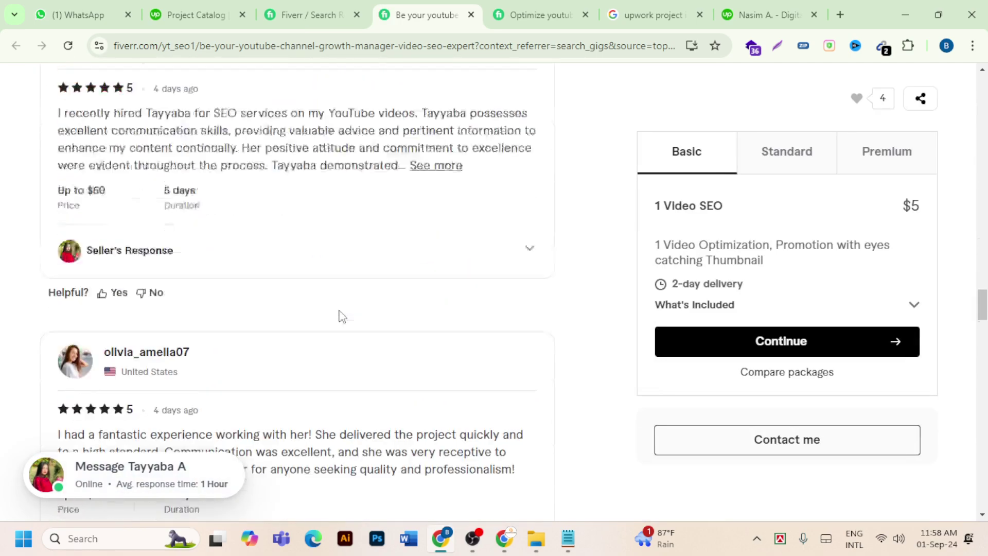
scroll(339, 315, "down", 12)
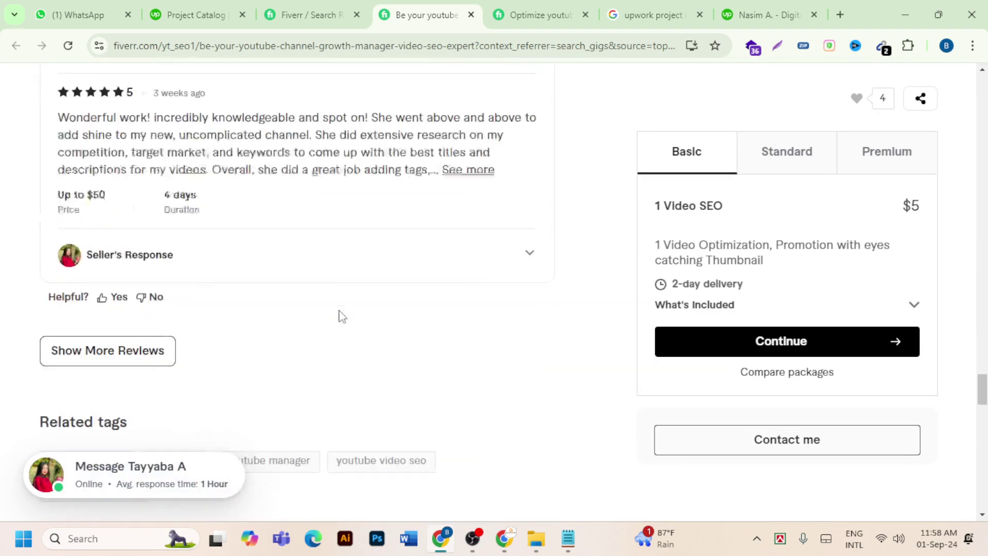
scroll(339, 315, "up", 5)
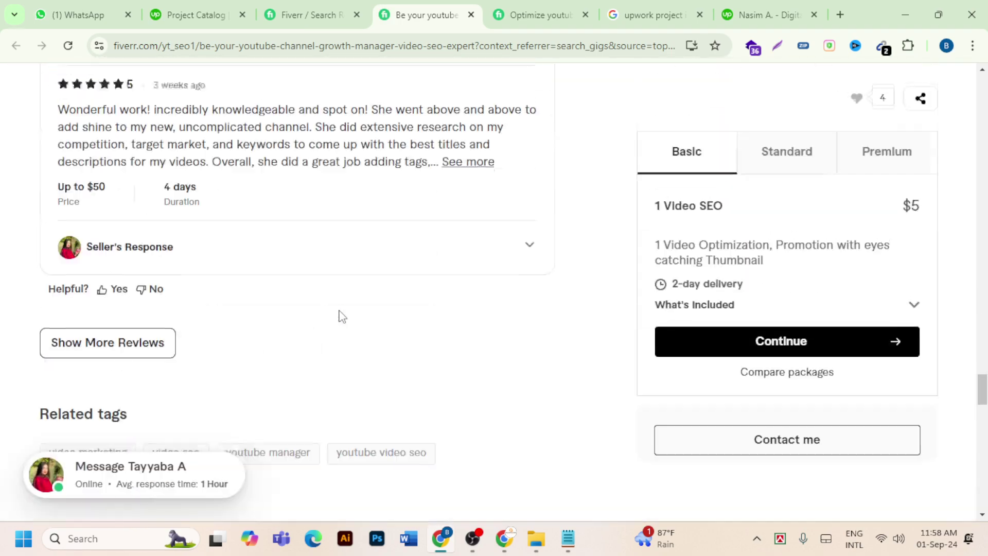
left_click(471, 14)
- Look for FAQ entries in the gig with the "YouTube Video SEO & Promotion" cover image and close it
scroll(397, 283, "down", 2)
left_click(319, 327)
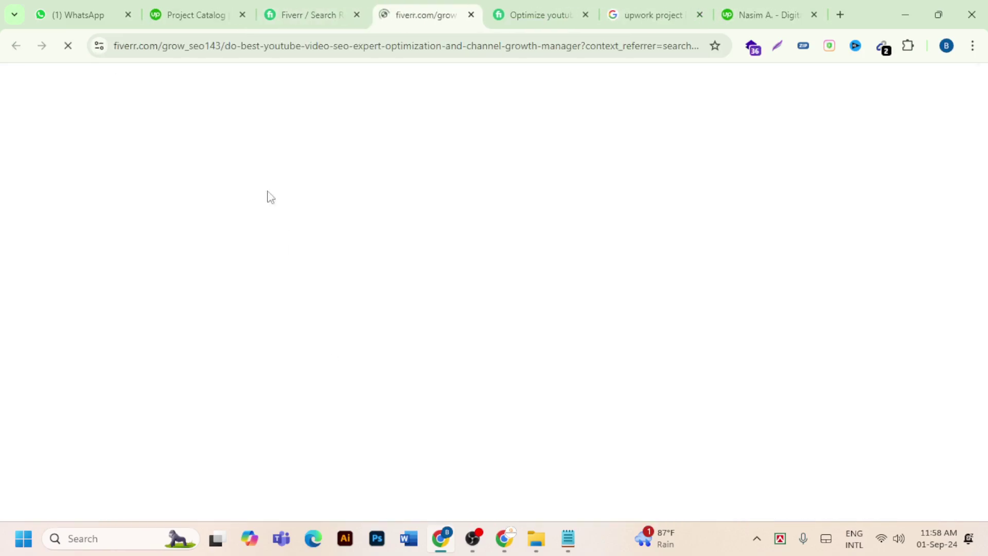
scroll(214, 203, "down", 12)
scroll(216, 207, "down", 15)
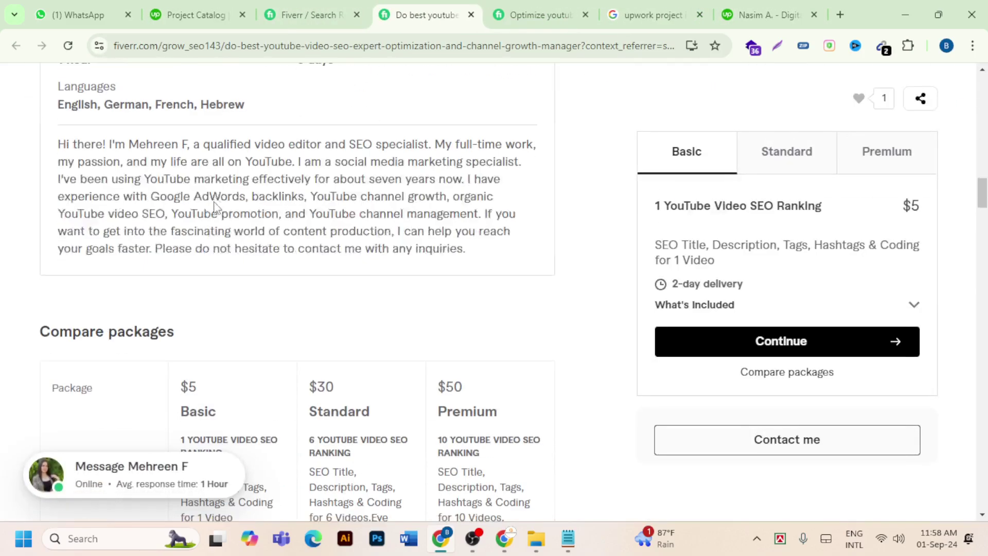
scroll(216, 207, "down", 20)
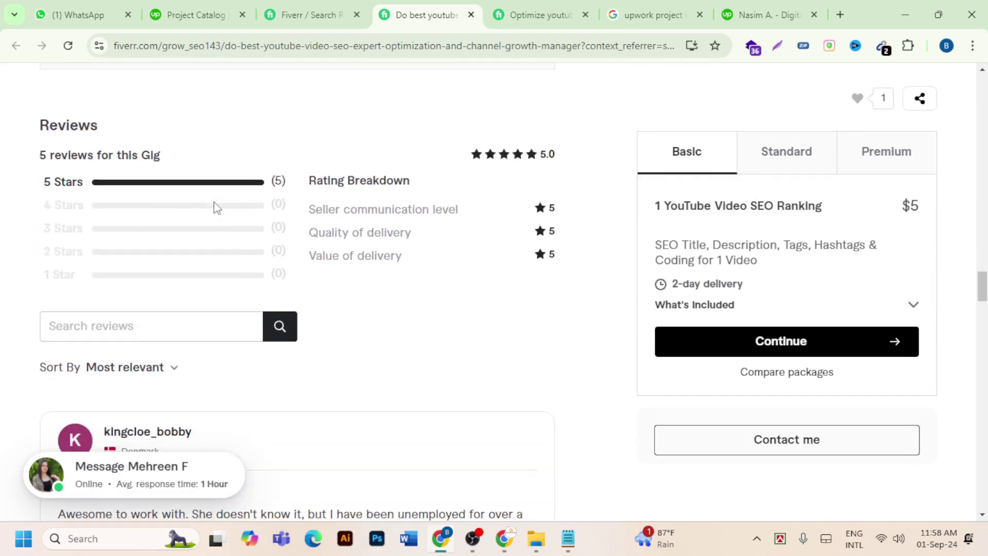
scroll(215, 206, "down", 15)
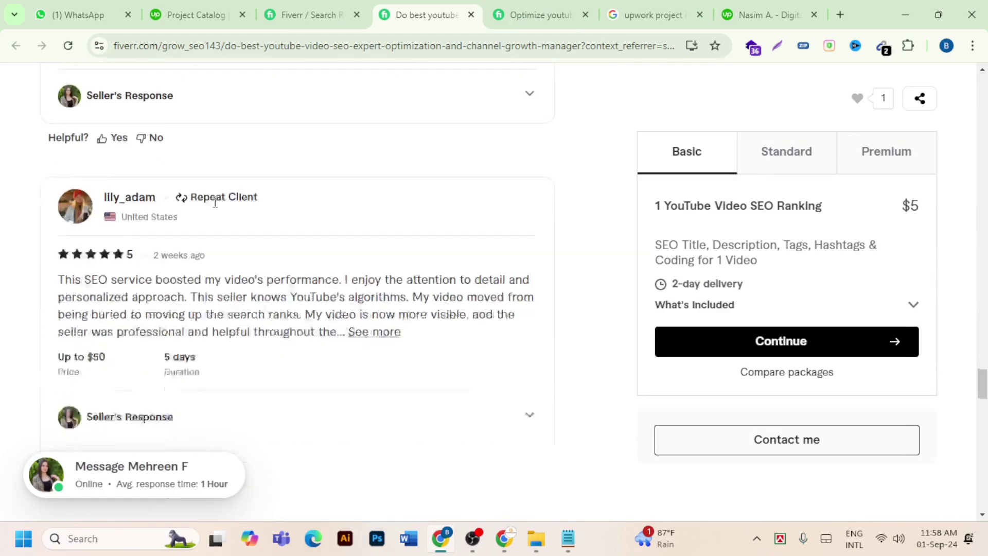
left_click(471, 14)
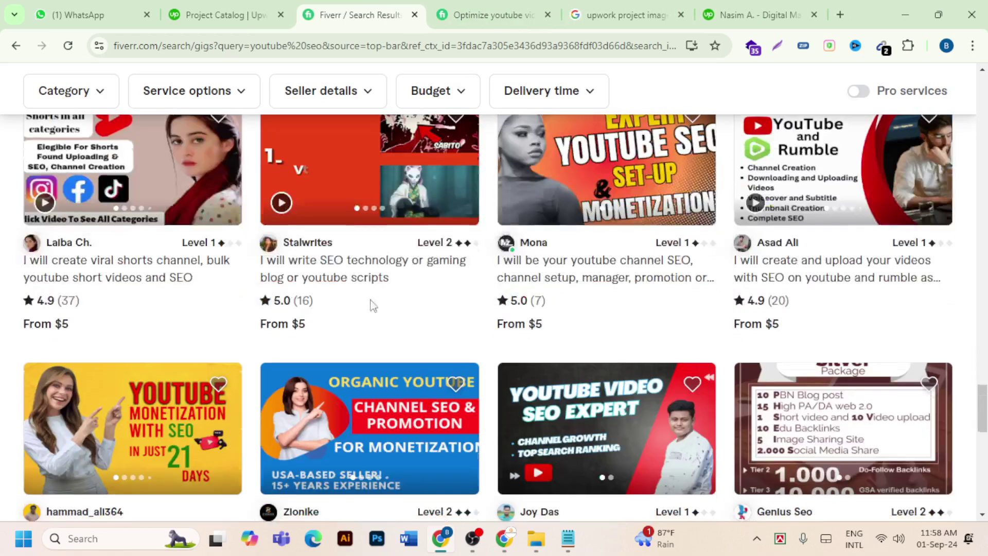
- Examine the FAQ of the gig "I will write SEO technology or gaming blog or youtube scripts", including the business topics answer, and close it
left_click(300, 273)
scroll(149, 237, "down", 20)
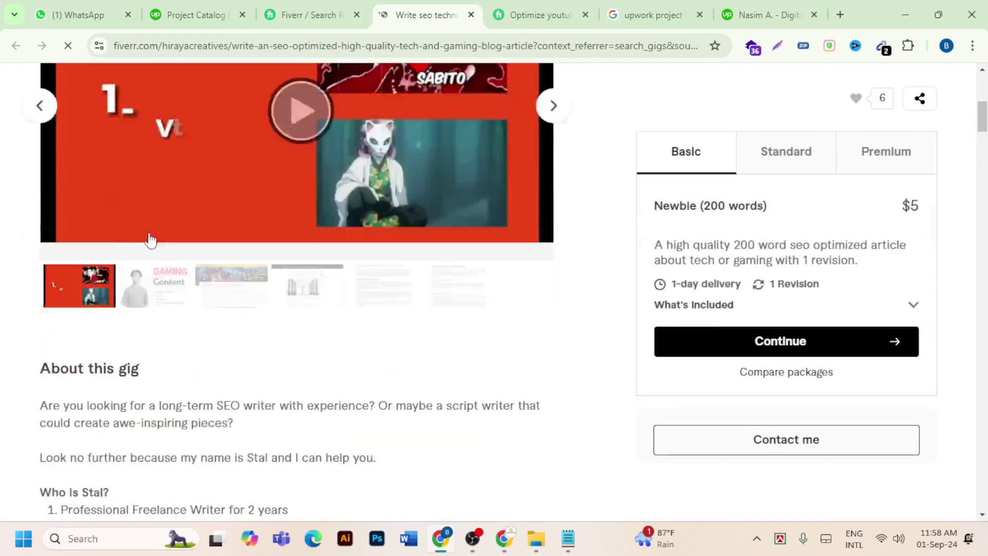
scroll(149, 237, "down", 20)
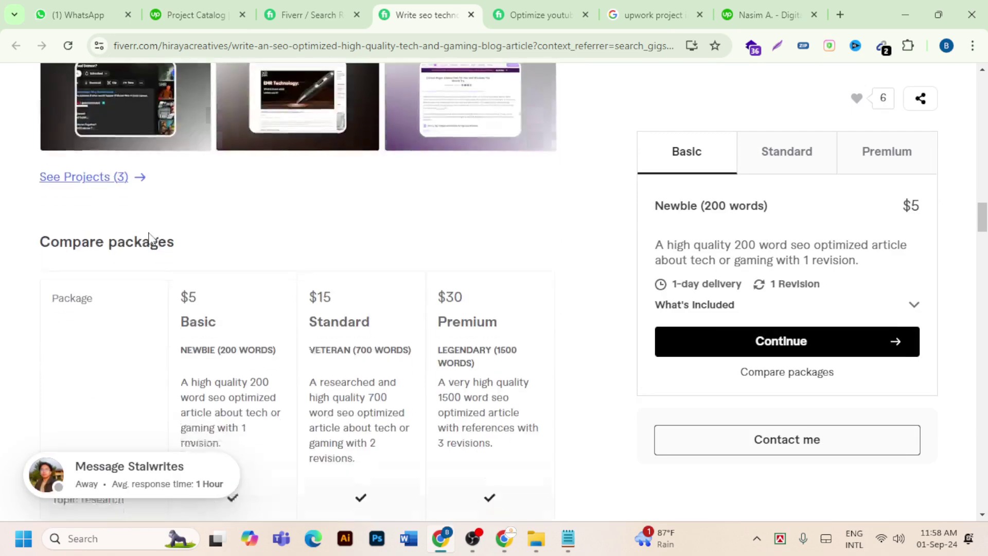
scroll(150, 240, "down", 4)
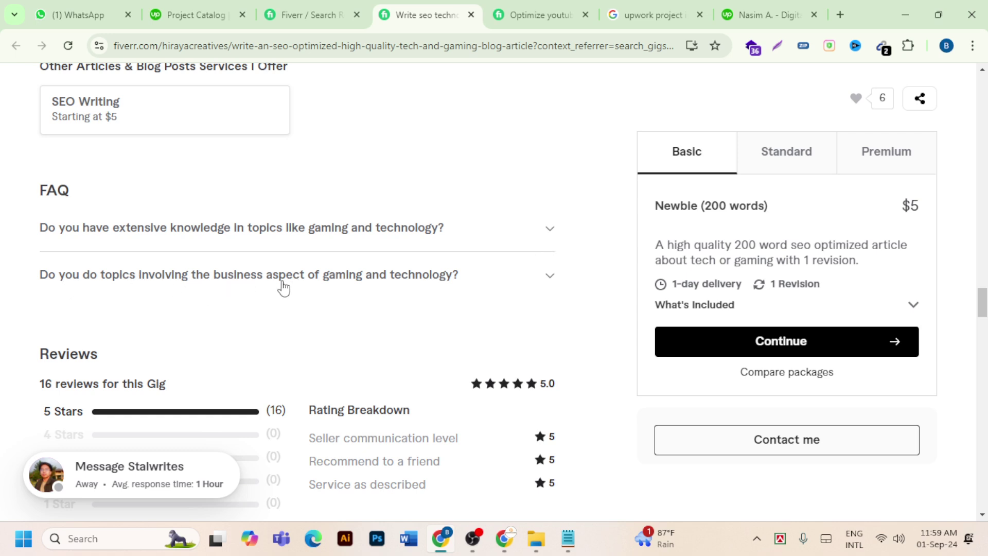
left_click(552, 281)
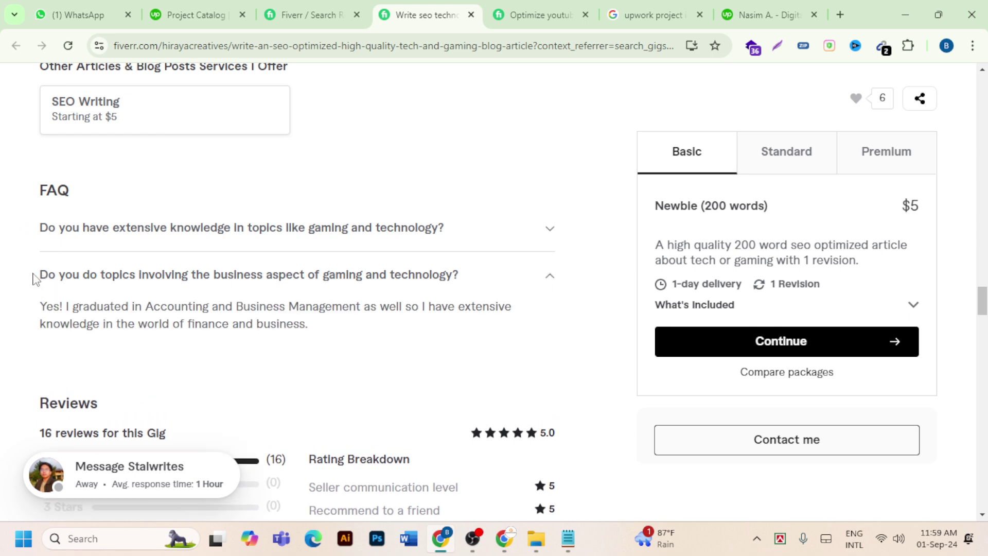
left_click(471, 15)
scroll(386, 154, "down", 5)
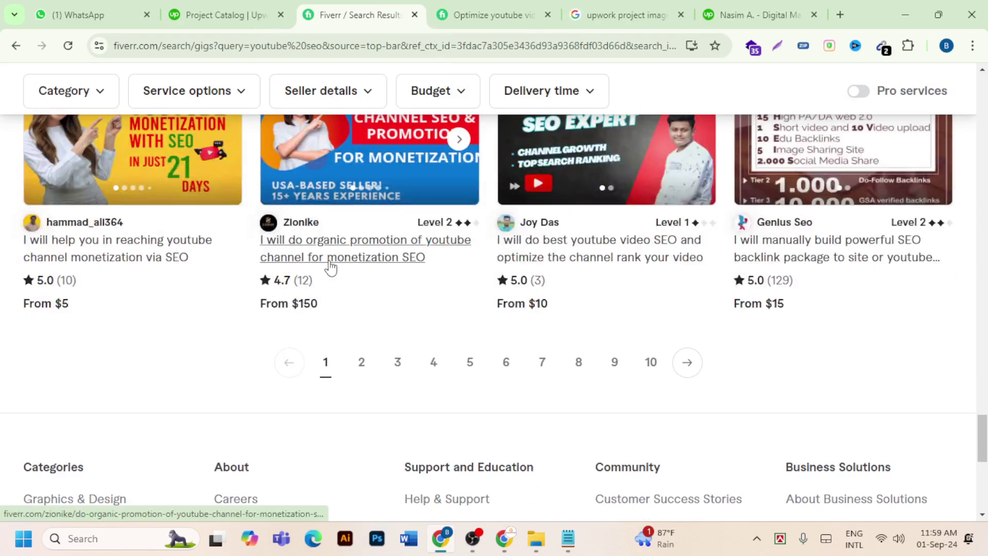
left_click(331, 266)
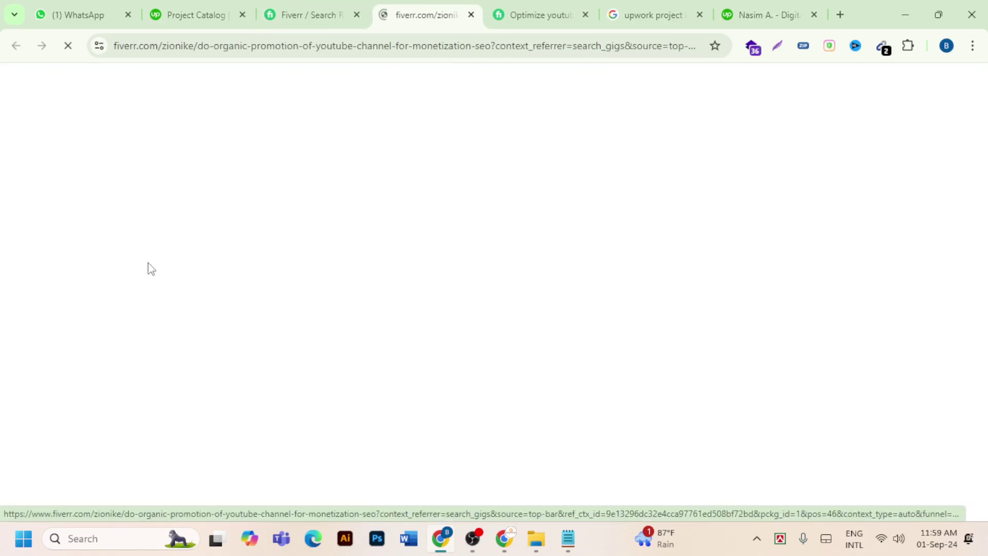
left_click(471, 15)
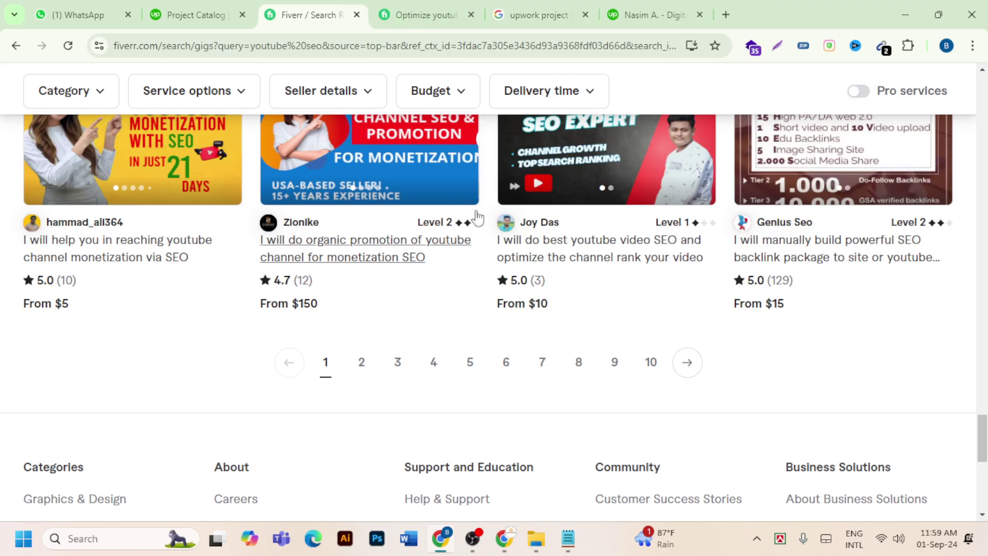
- From the "optimize the channel rank your video" gig's FAQ, copy the question "Can I rank easily on low competition keywords?" and return to the Upwork entry
left_click(570, 247)
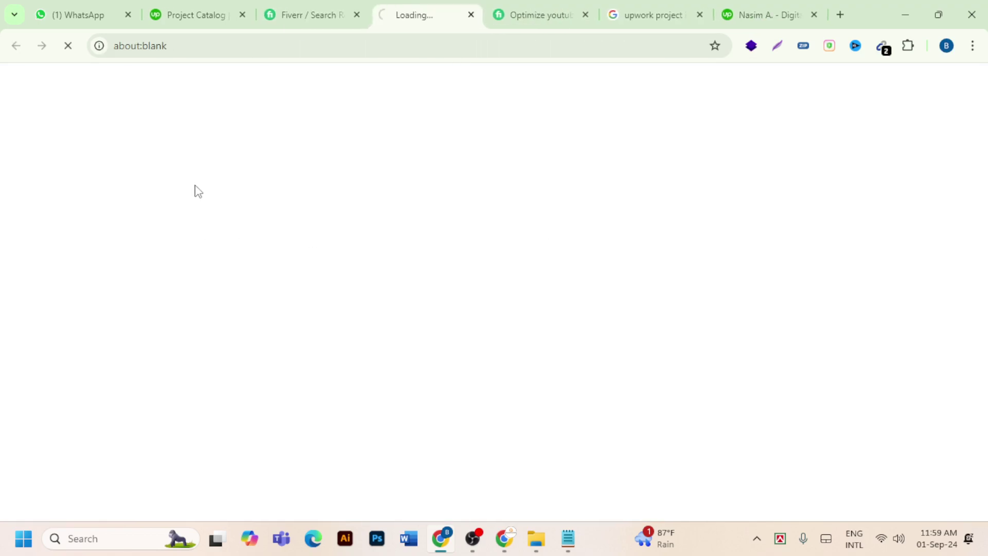
scroll(198, 192, "down", 20)
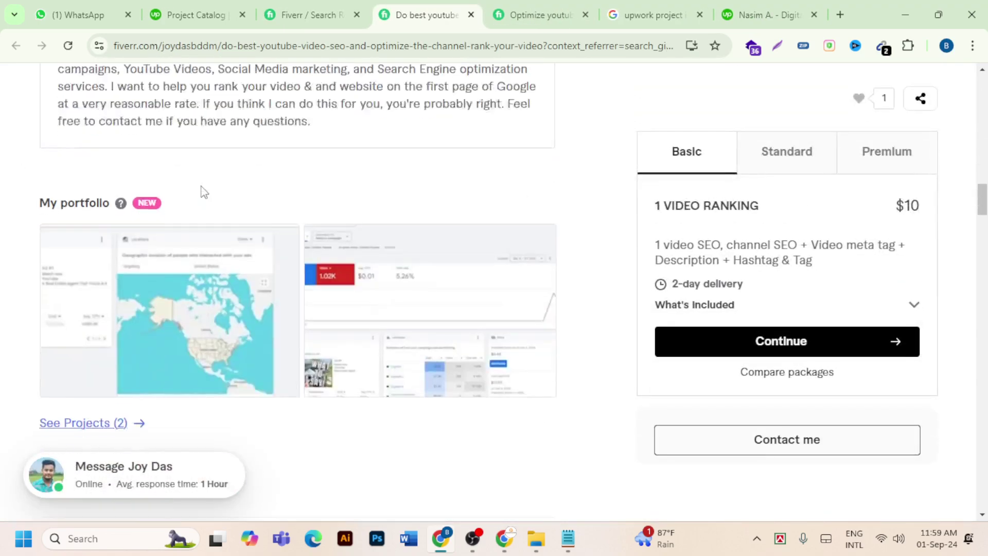
scroll(201, 192, "down", 15)
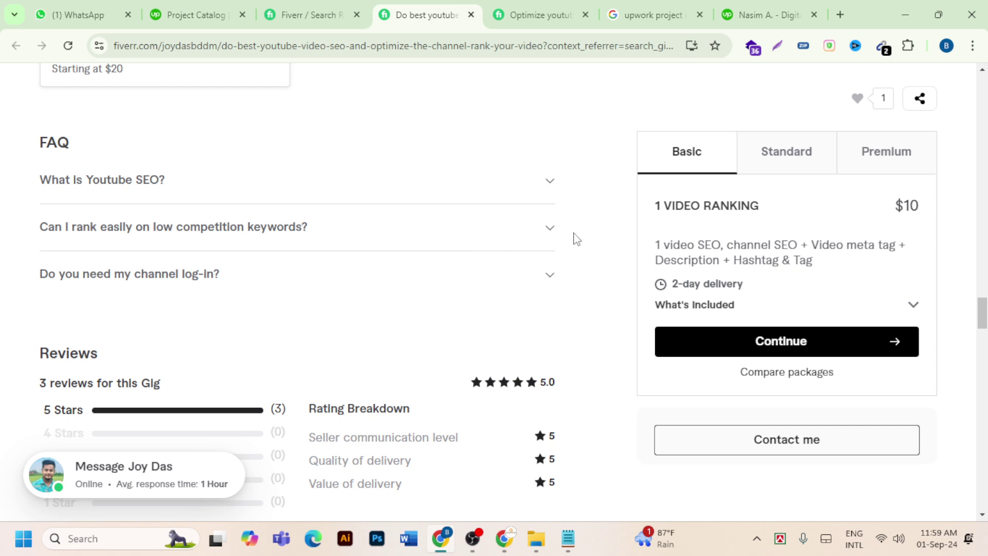
left_click(554, 234)
left_click_drag(26, 228, 312, 228)
right_click(281, 226)
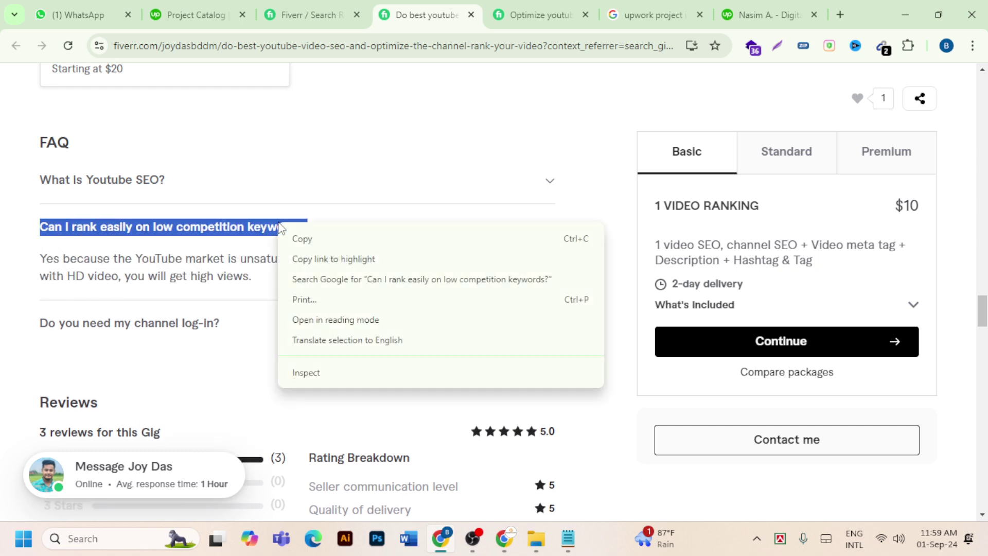
left_click(316, 239)
left_click(196, 14)
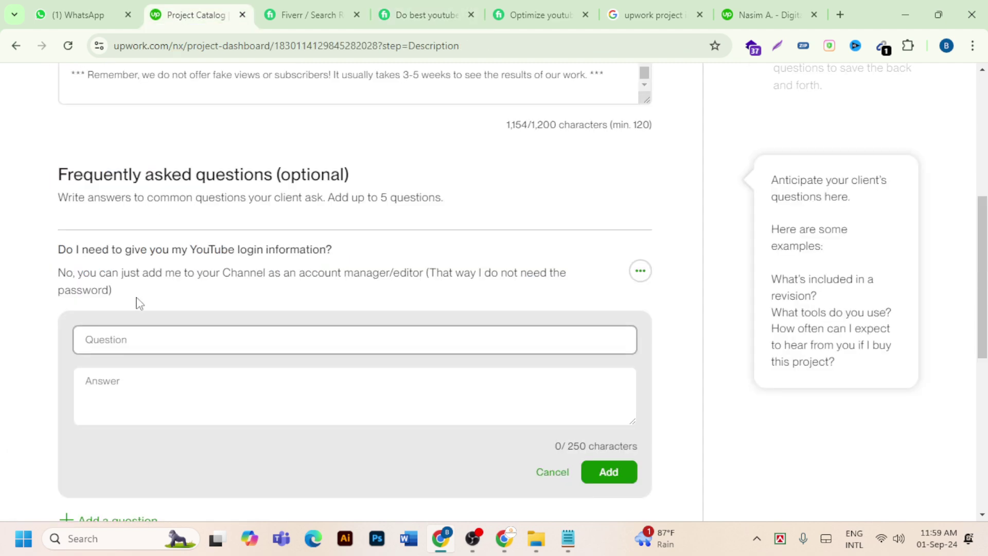
- Paste "Can I rank easily on low competition keywords?" as the question of the new FAQ entry
right_click(136, 333)
left_click(162, 191)
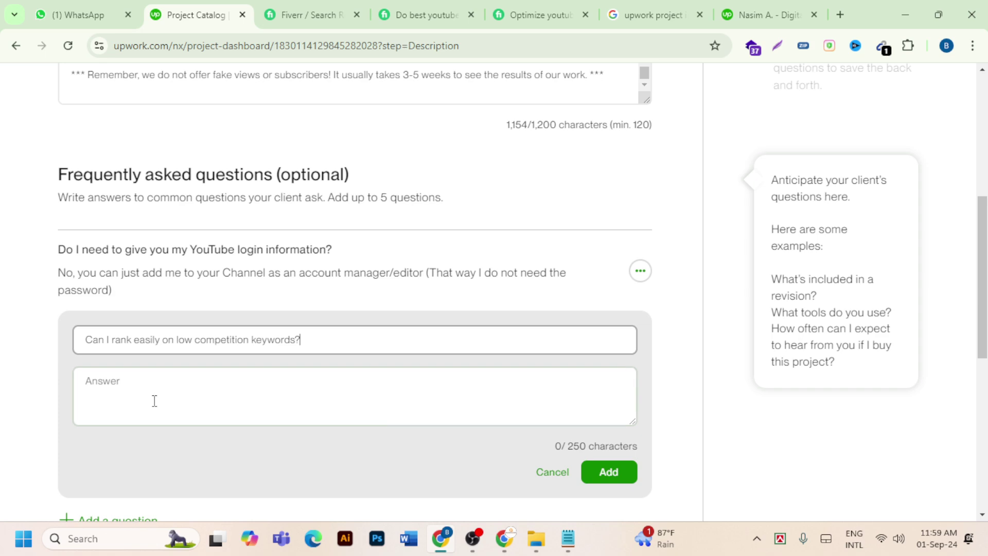
left_click(155, 402)
- Copy the low competition keywords answer from the "optimize the channel rank your video" Fiverr gig into the FAQ answer and add the entry
left_click(304, 14)
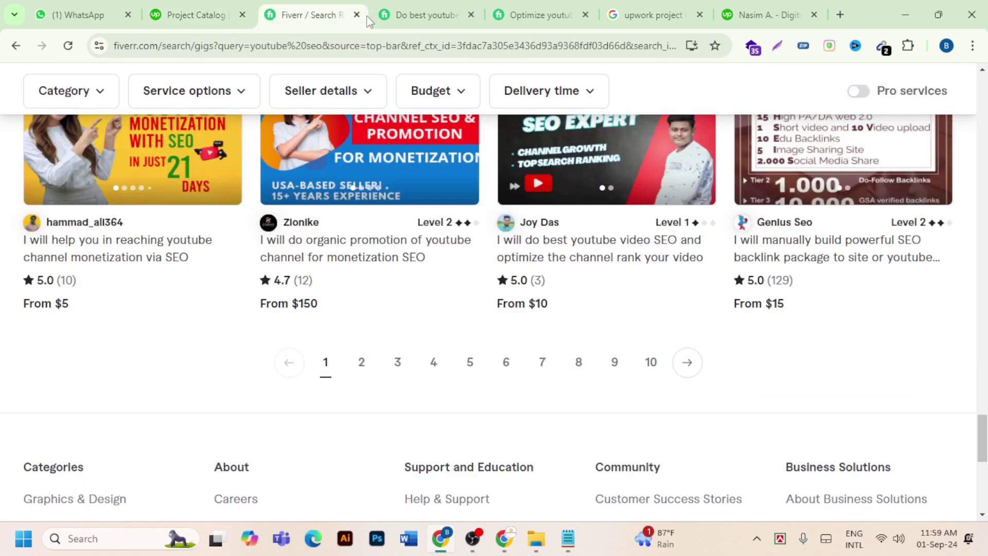
left_click(427, 21)
left_click_drag(40, 259, 271, 284)
right_click(211, 269)
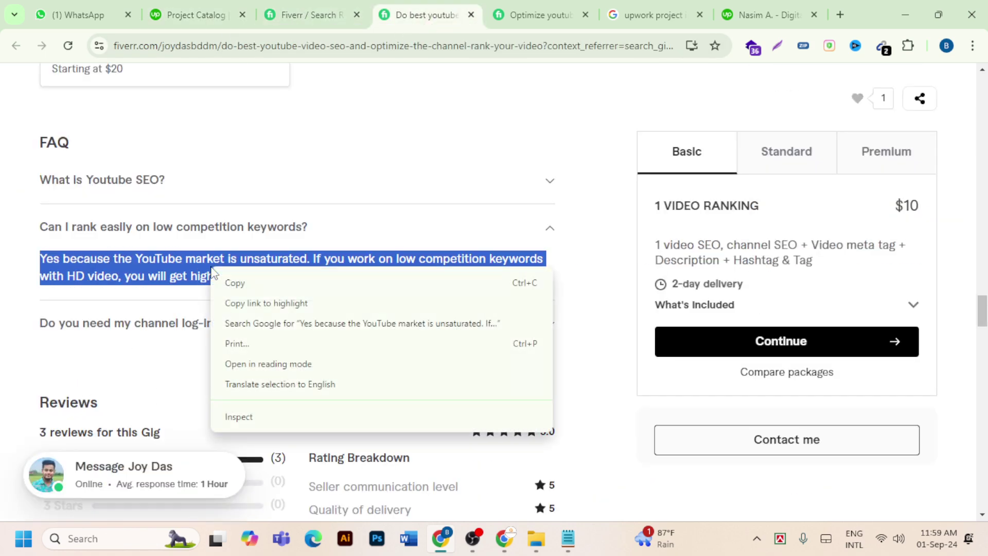
left_click(246, 283)
left_click(170, 18)
left_click(139, 386)
right_click(139, 391)
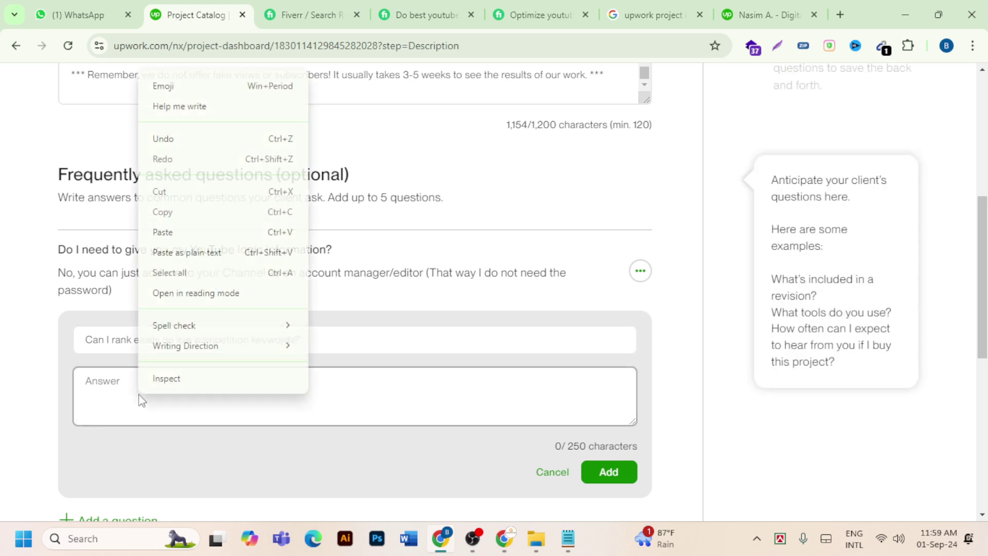
left_click(185, 232)
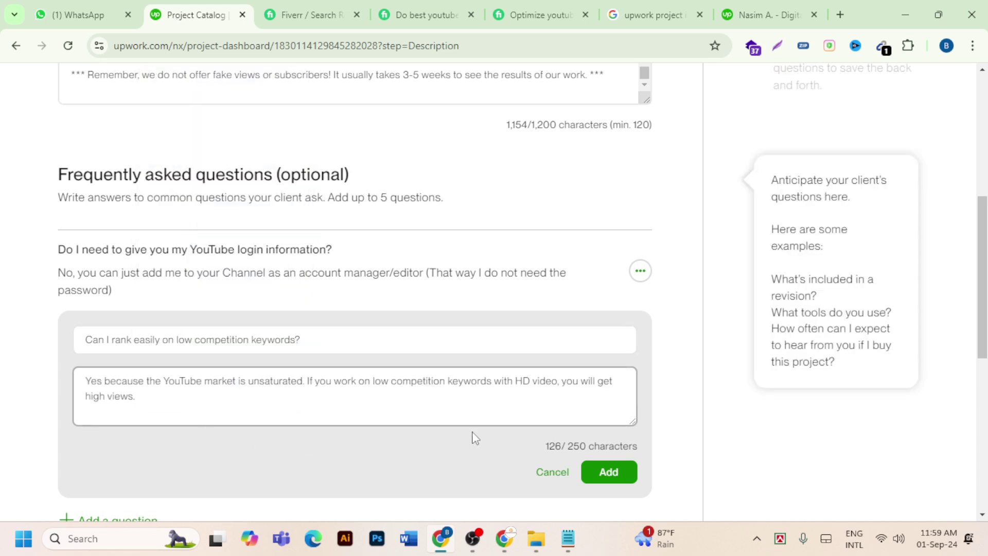
left_click(596, 472)
- Save the description with its FAQ, continue to the final review, and set the maximum number of simultaneous projects to 20
scroll(479, 345, "down", 1)
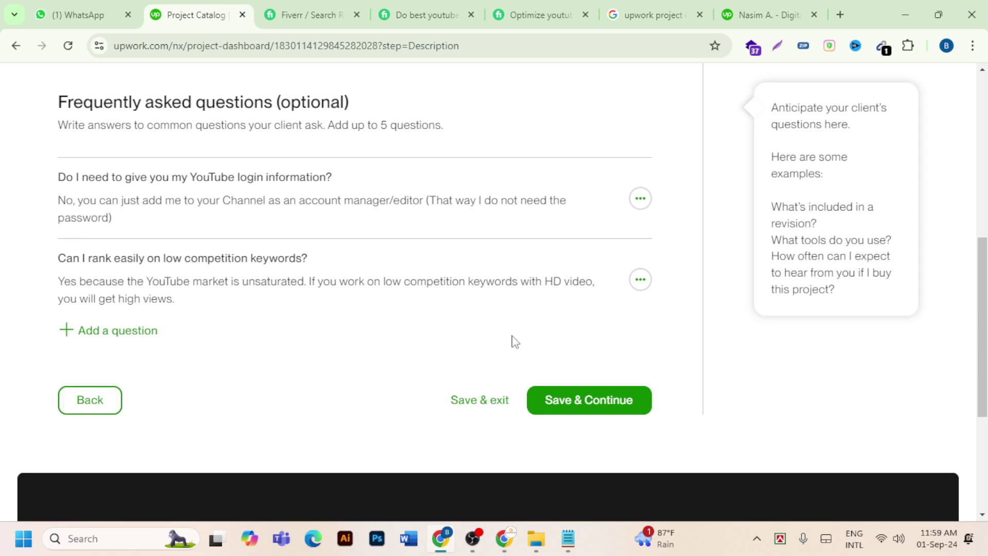
left_click(556, 404)
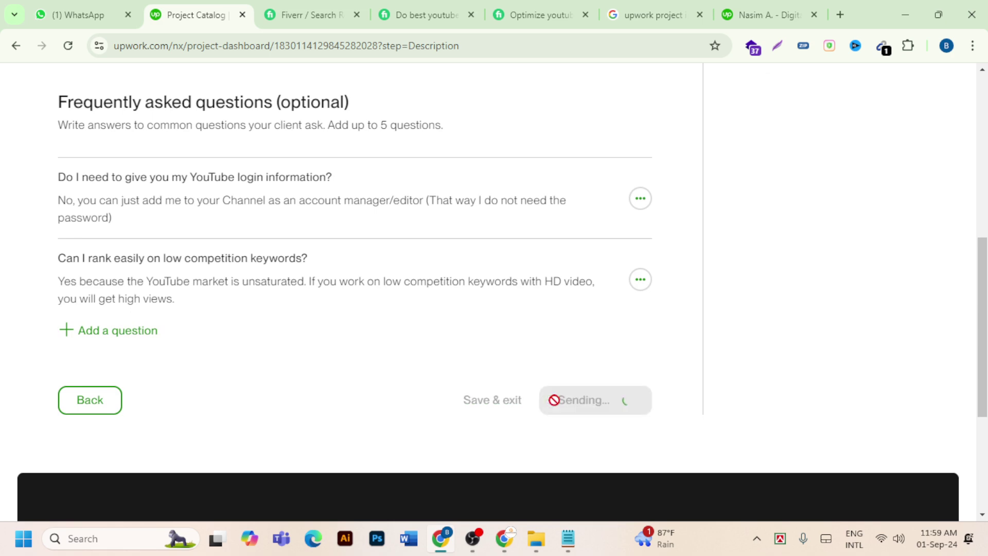
scroll(257, 313, "up", 2)
scroll(256, 313, "up", 5)
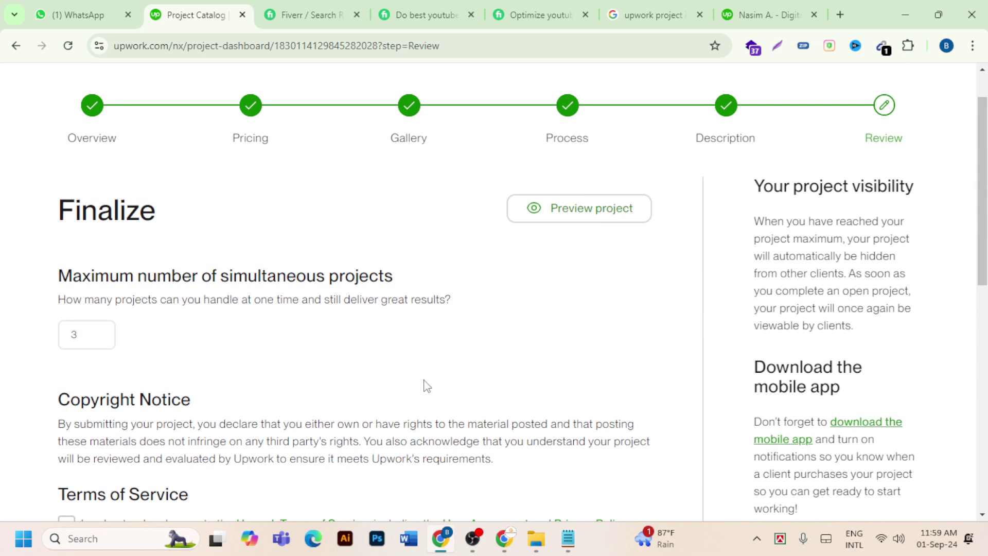
left_click(96, 338)
type("20")
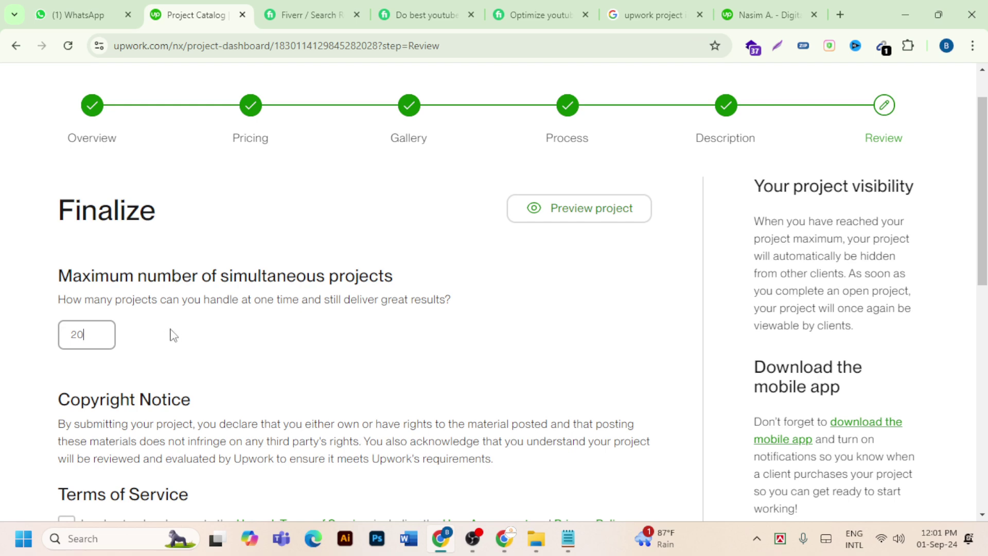
- Accept the Terms of Service and Privacy Notice, and send the project to review
scroll(127, 343, "down", 1)
scroll(127, 343, "down", 5)
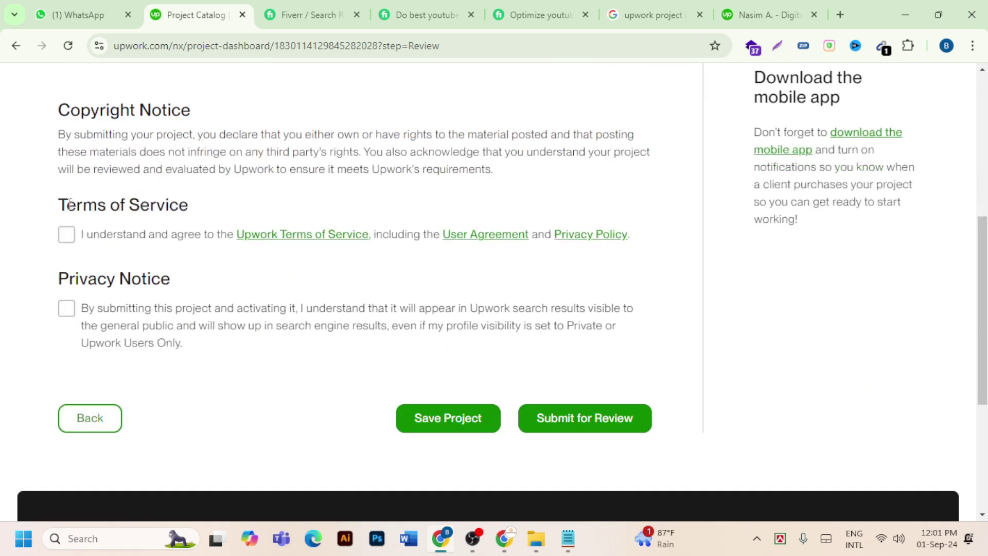
left_click(67, 235)
left_click(70, 318)
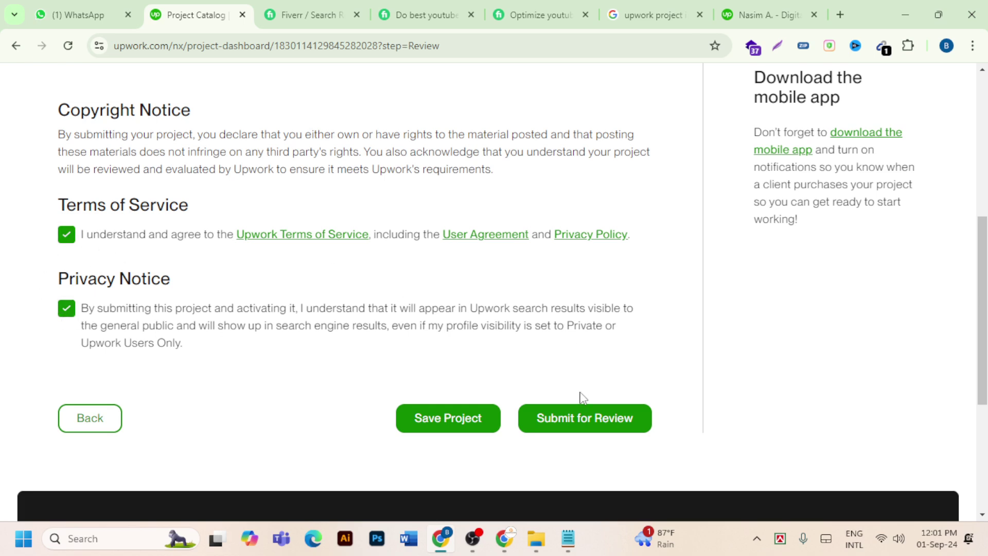
left_click(586, 427)
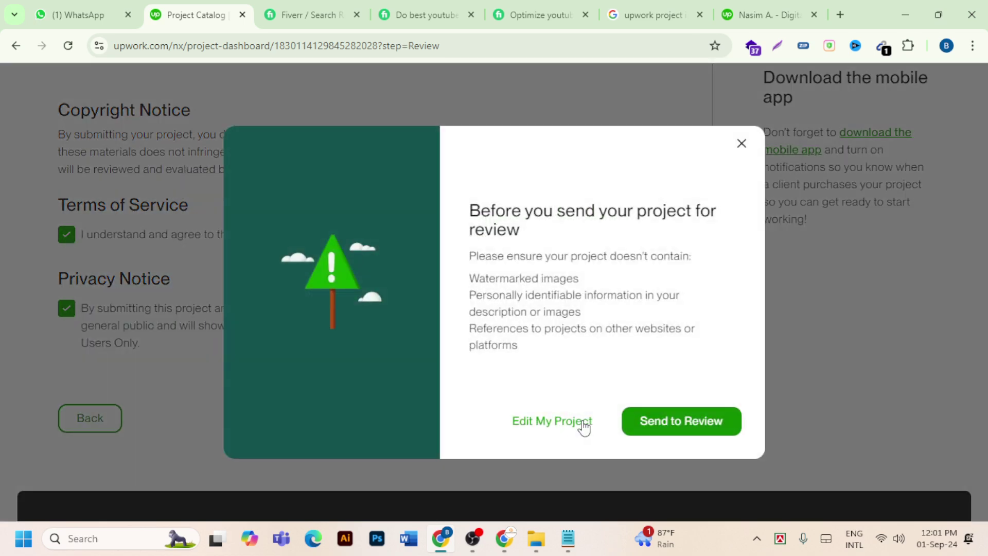
left_click(678, 422)
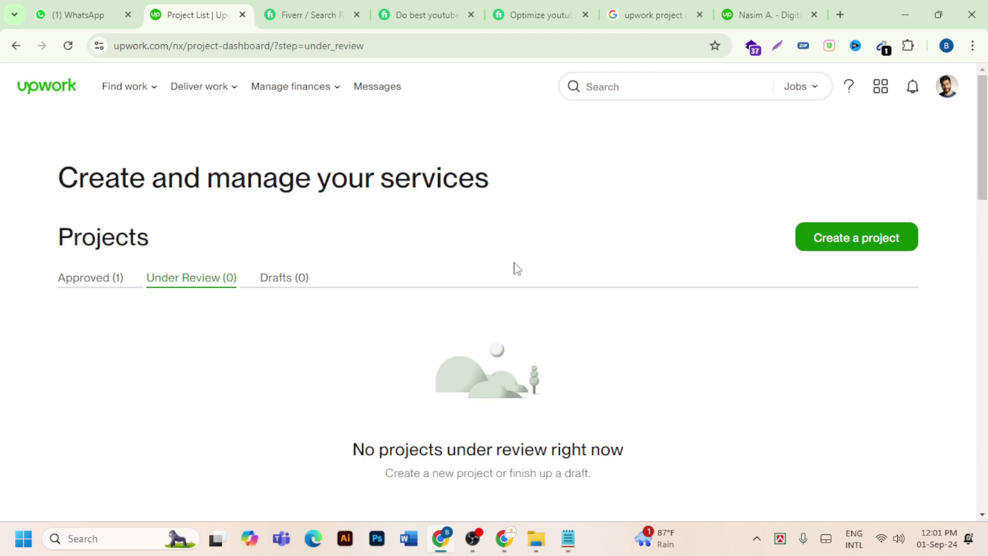
- Check the approved projects, and open the freelancer profile at its project catalog section
left_click(77, 283)
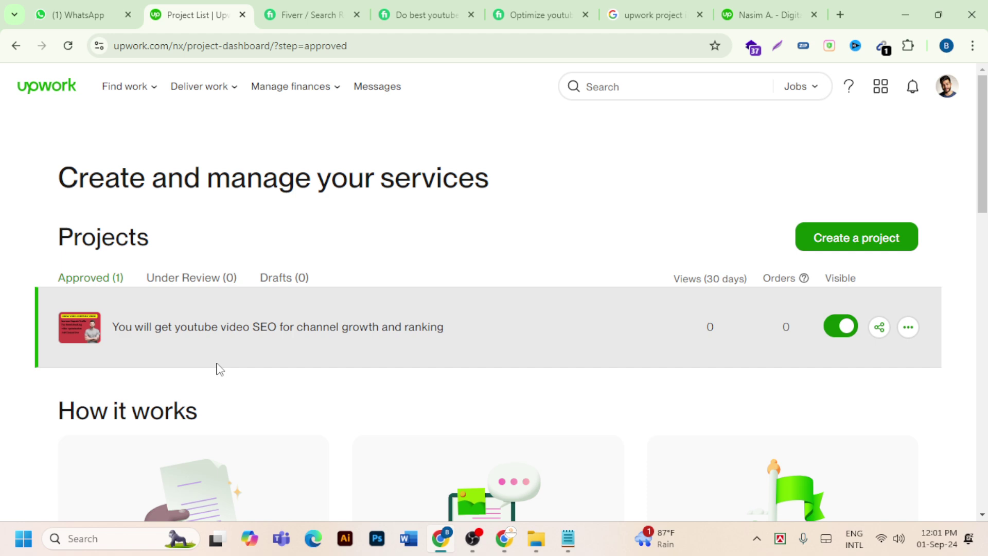
left_click(946, 86)
left_click(882, 126)
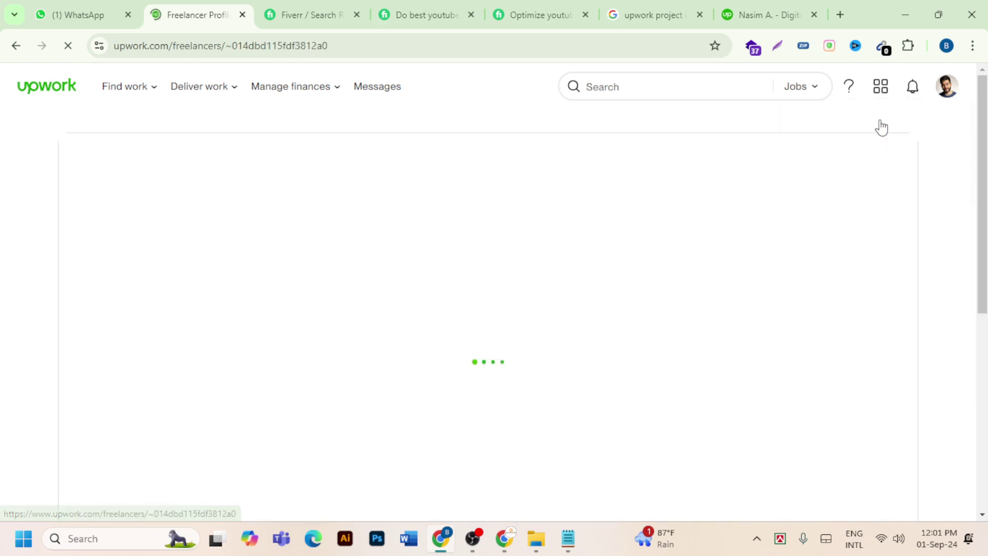
scroll(526, 257, "down", 15)
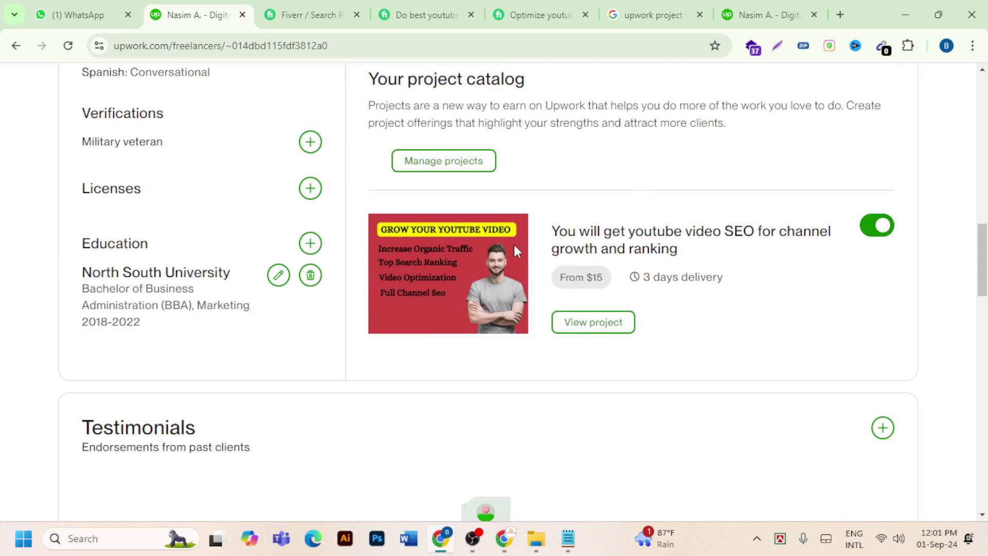
- Start hiding the YouTube video SEO project from the profile and cancel the request
left_click(872, 235)
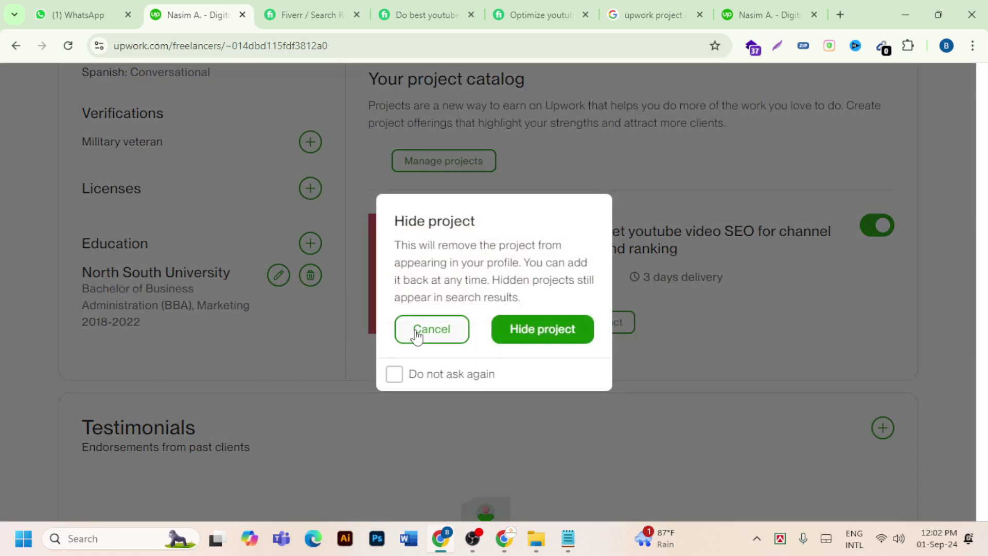
left_click(415, 337)
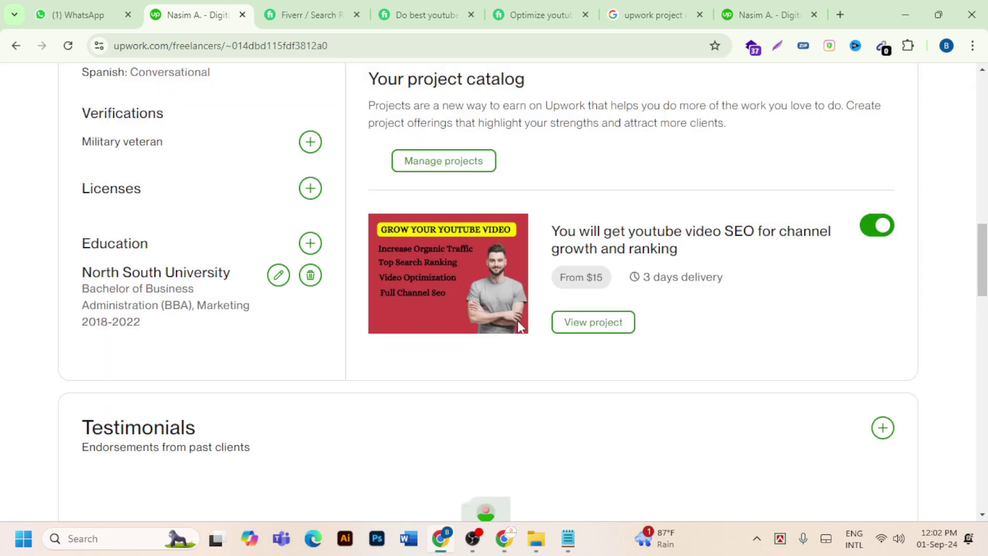
- Examine the freelancer profile, including its headline, portfolio, skills and project catalog sections
scroll(524, 329, "up", 4)
scroll(524, 330, "up", 12)
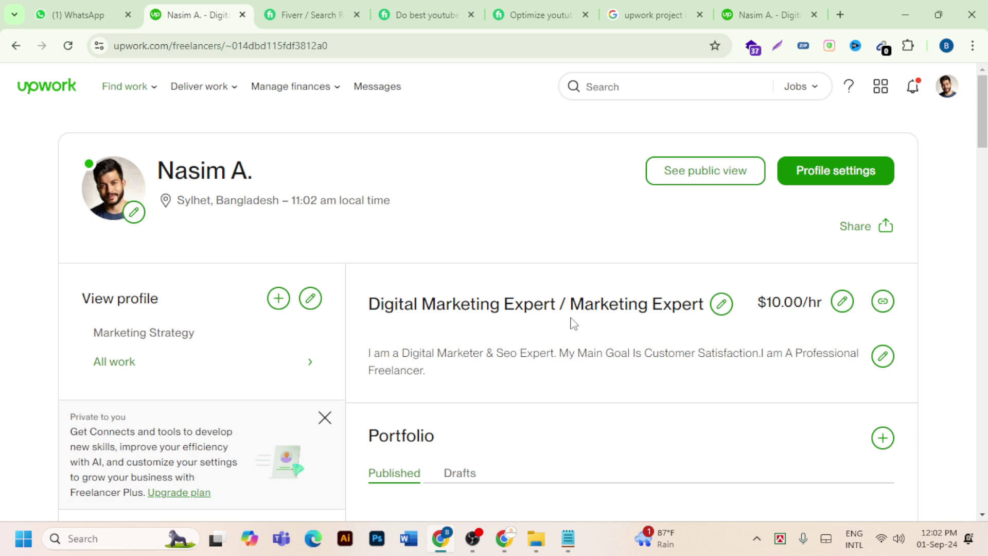
scroll(572, 324, "down", 15)
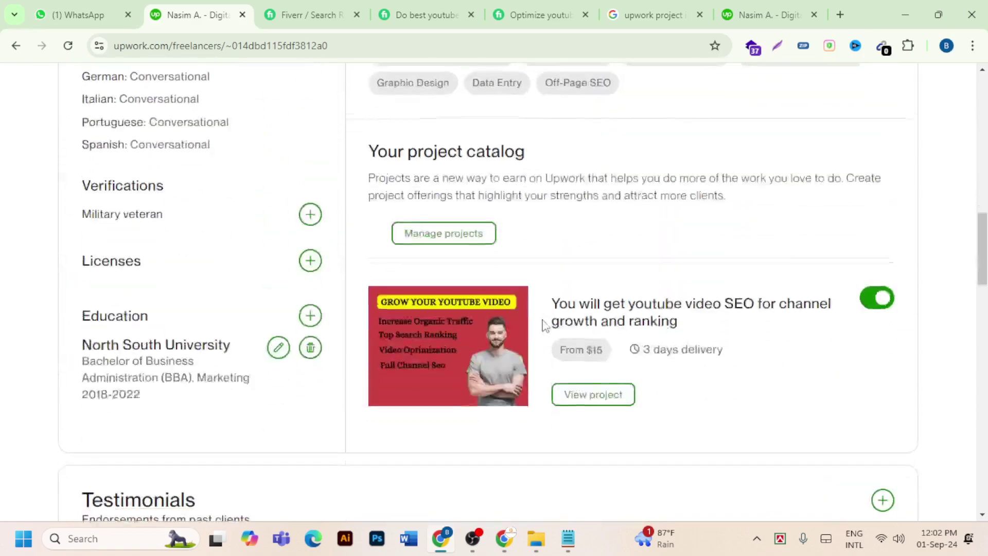
scroll(543, 324, "down", 4)
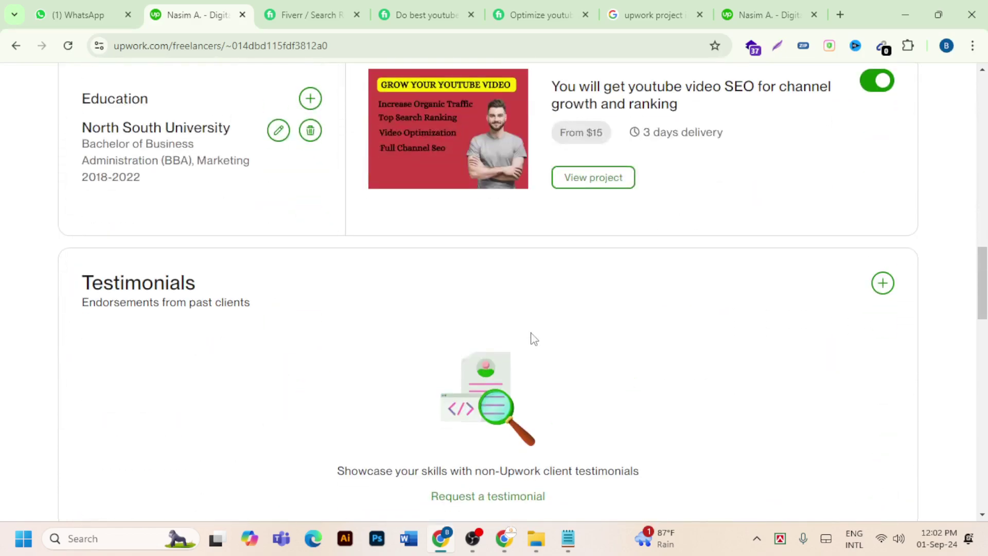
scroll(534, 339, "up", 9)
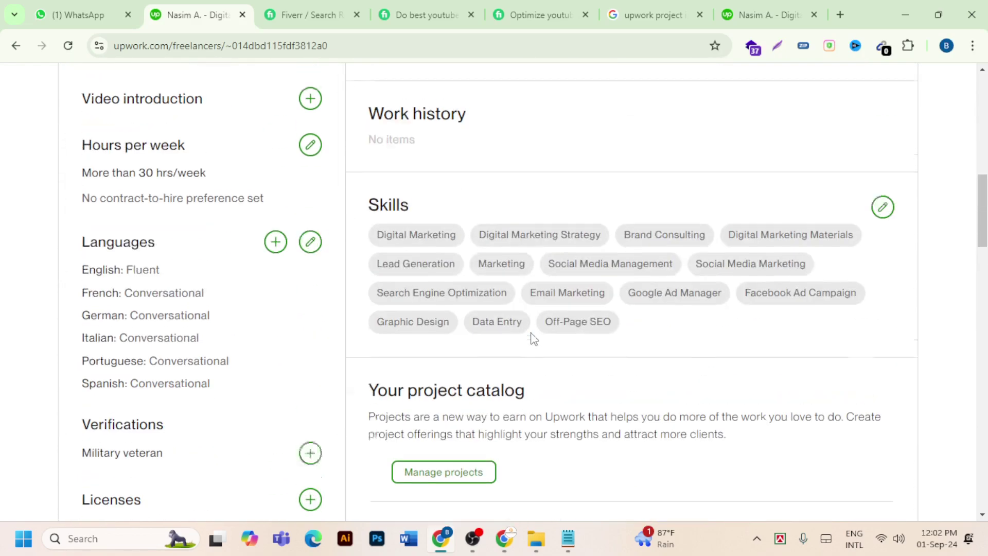
scroll(535, 339, "up", 12)
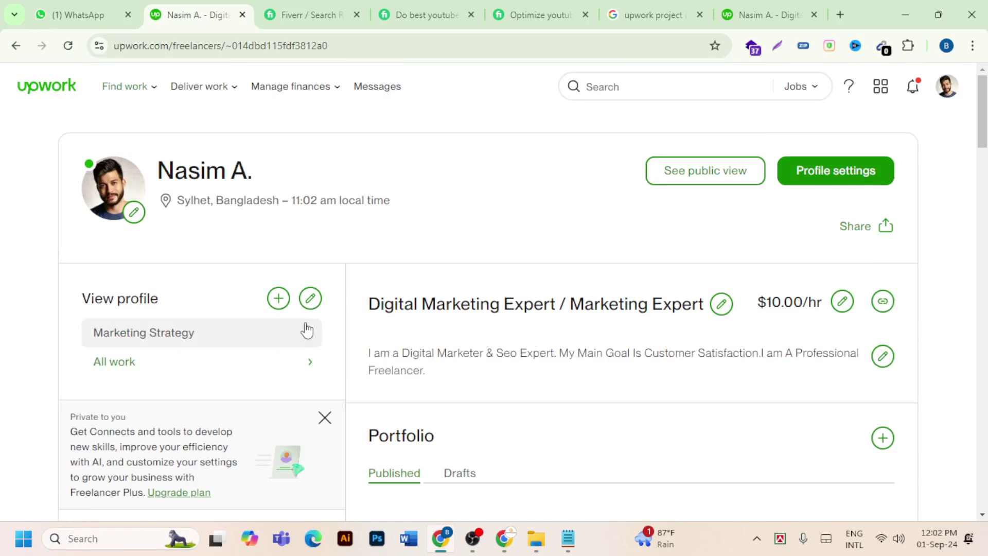
scroll(472, 269, "down", 12)
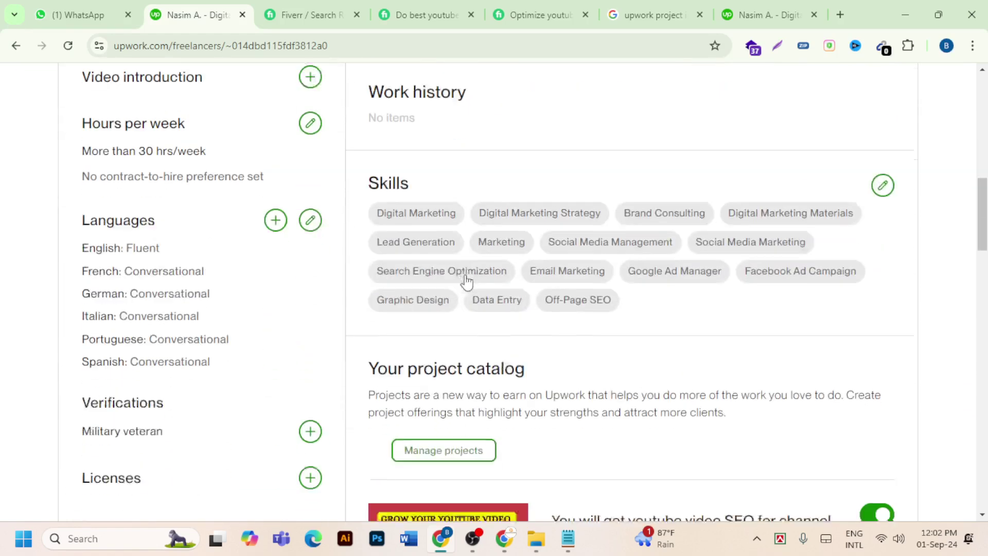
scroll(467, 280, "down", 5)
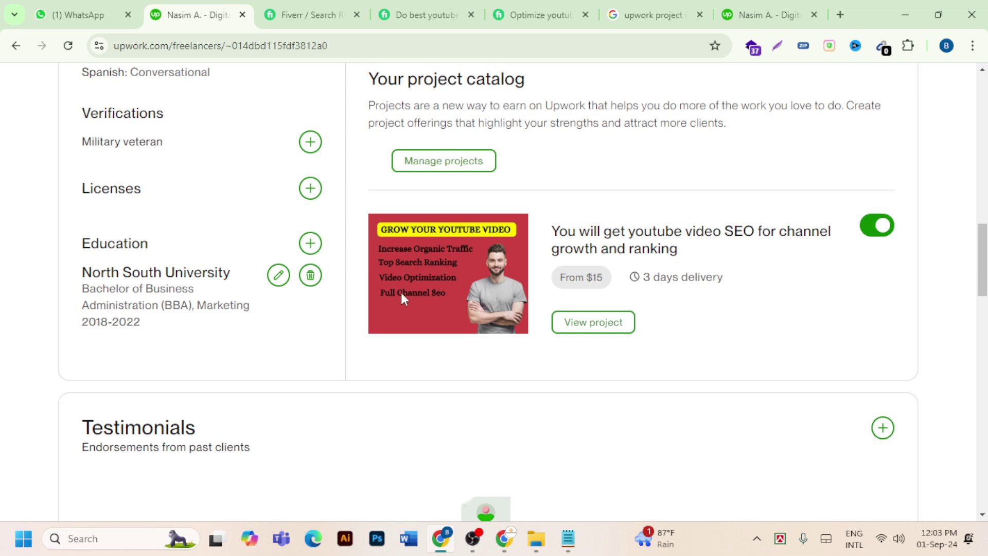
scroll(401, 289, "up", 15)
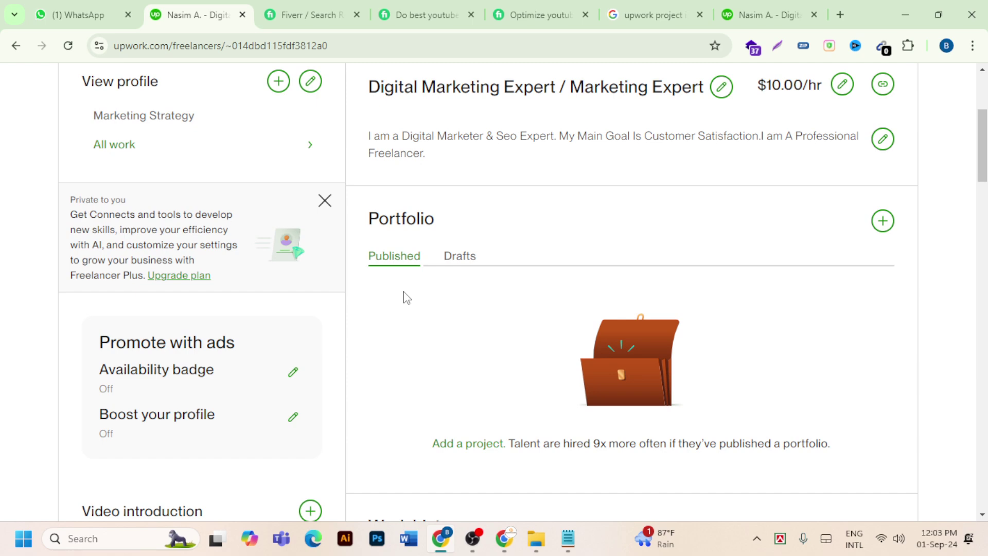
scroll(407, 298, "up", 4)
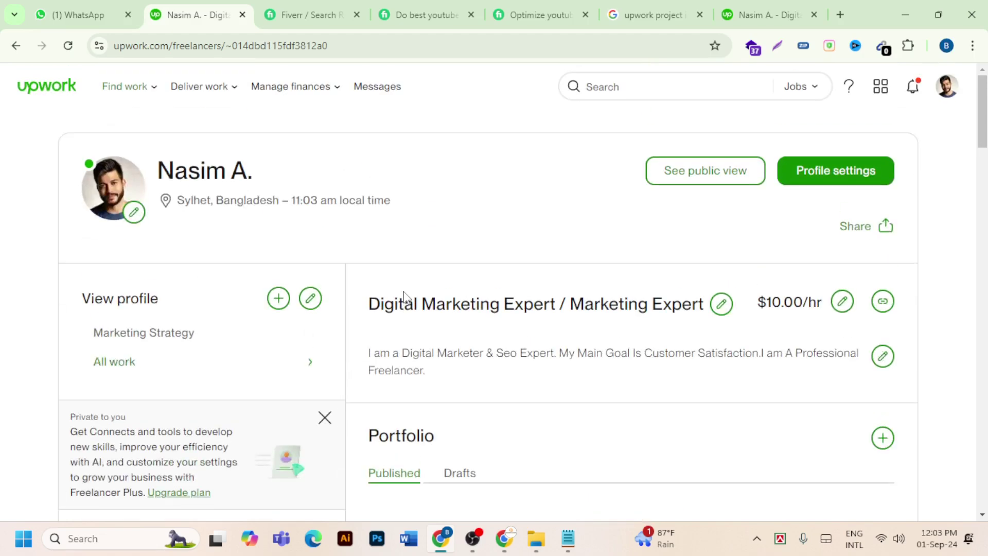
scroll(547, 280, "down", 8)
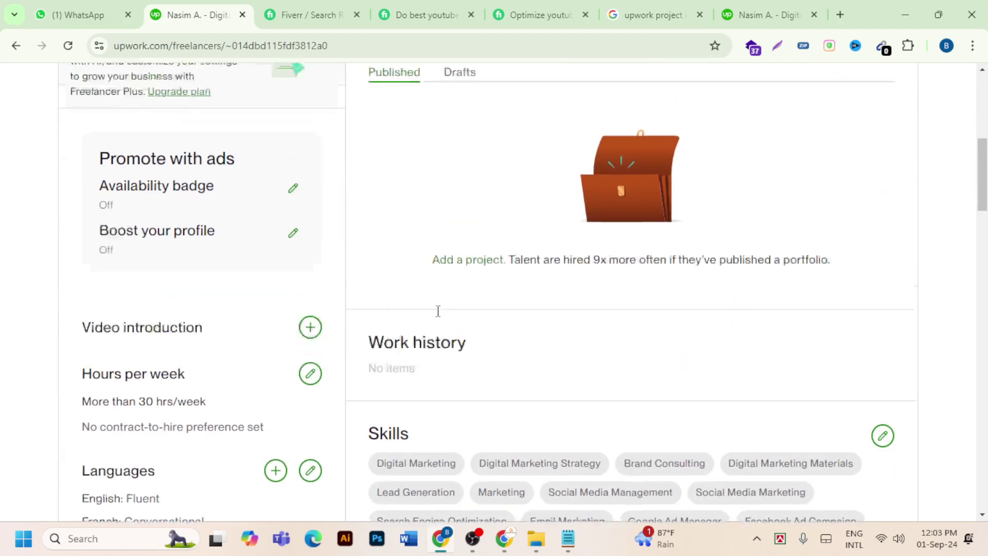
scroll(438, 311, "up", 5)
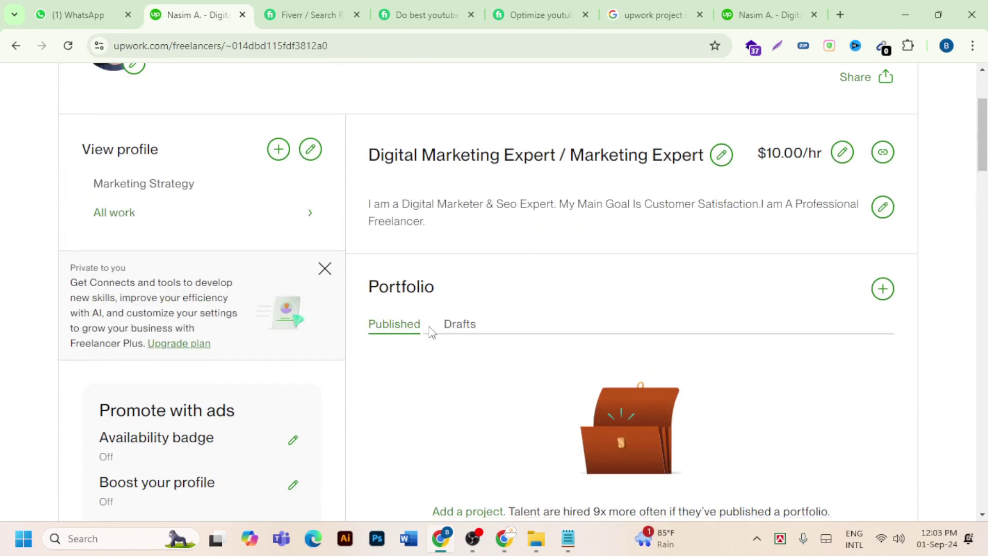
scroll(429, 332, "down", 15)
scroll(428, 333, "up", 10)
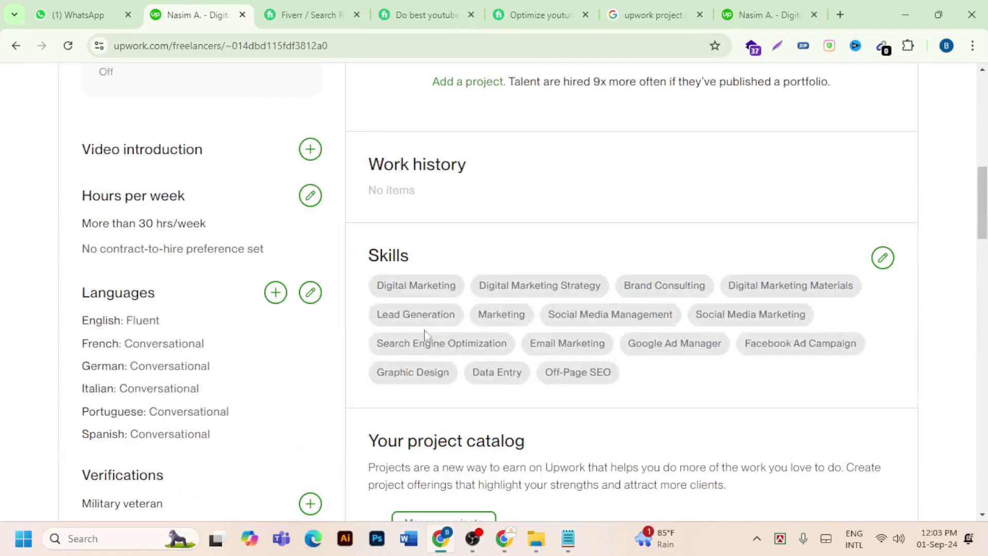
scroll(426, 335, "up", 12)
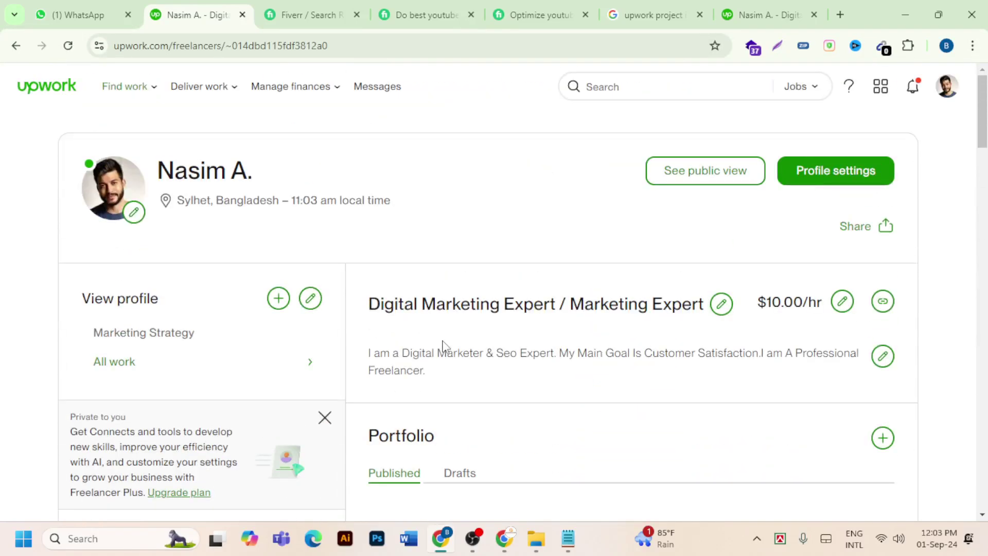
scroll(443, 345, "down", 3)
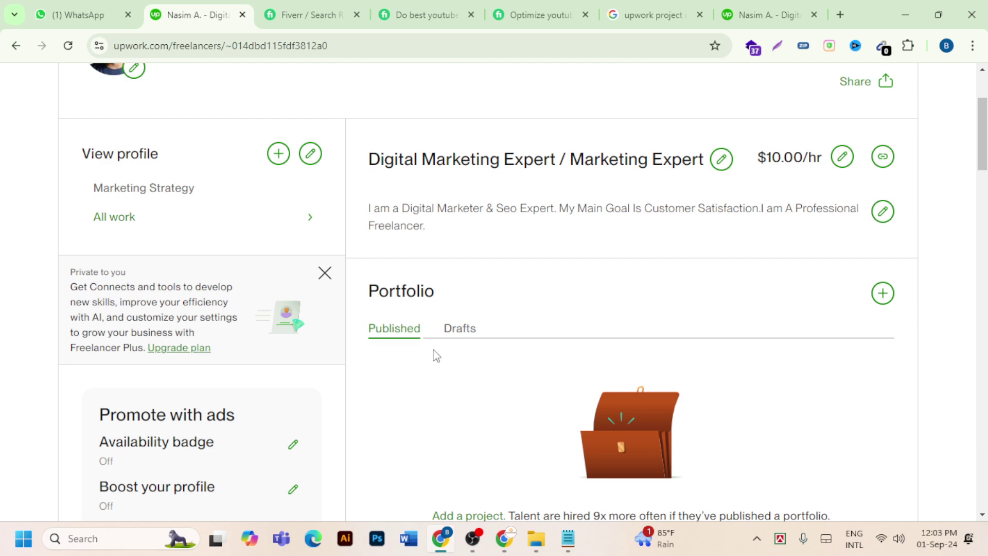
scroll(437, 356, "up", 3)
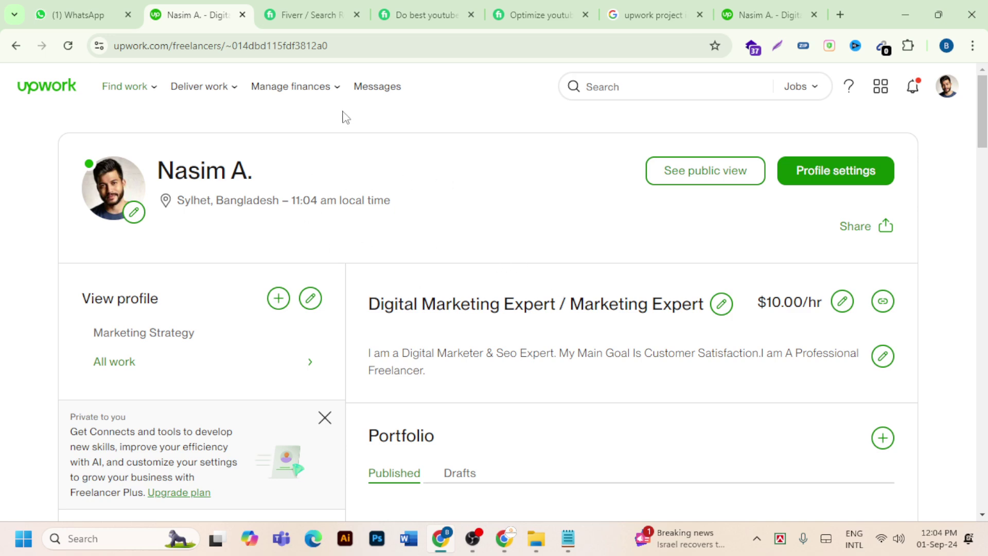
mouse_move(345, 96)
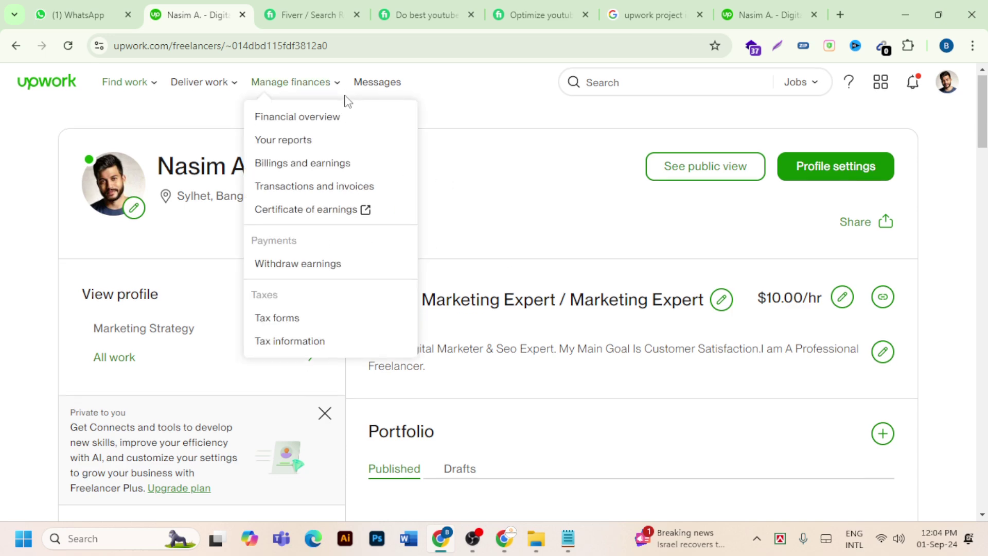
scroll(467, 170, "down", 1)
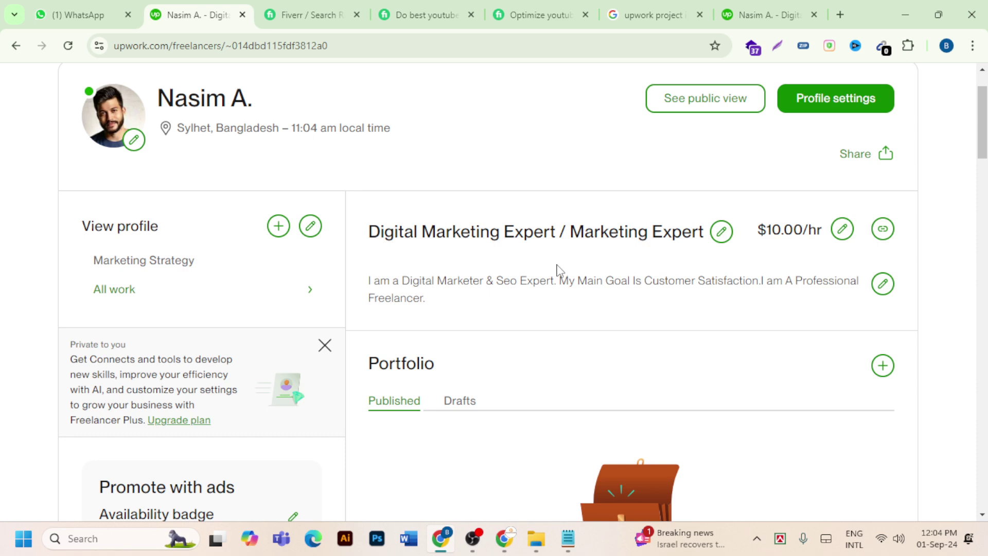
scroll(558, 270, "down", 2)
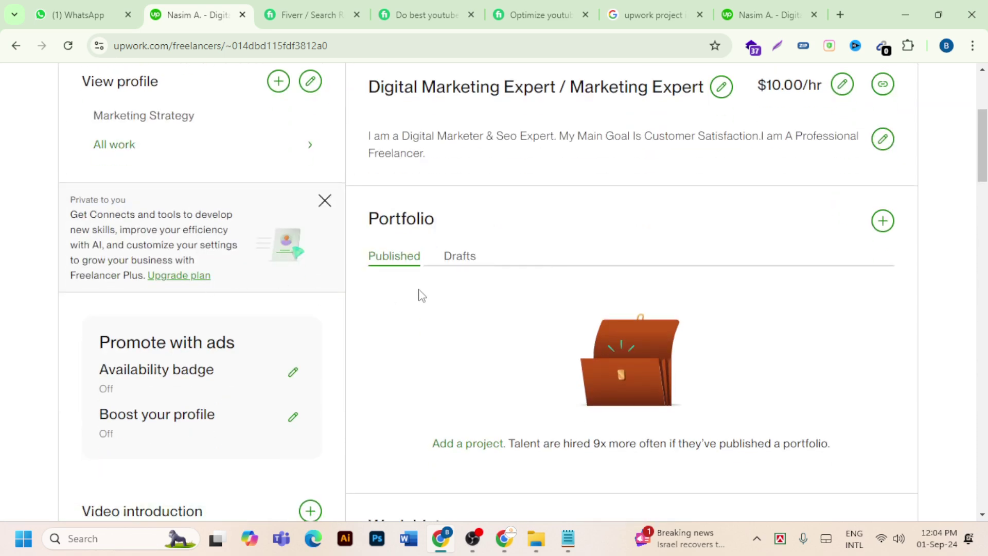
scroll(434, 290, "up", 3)
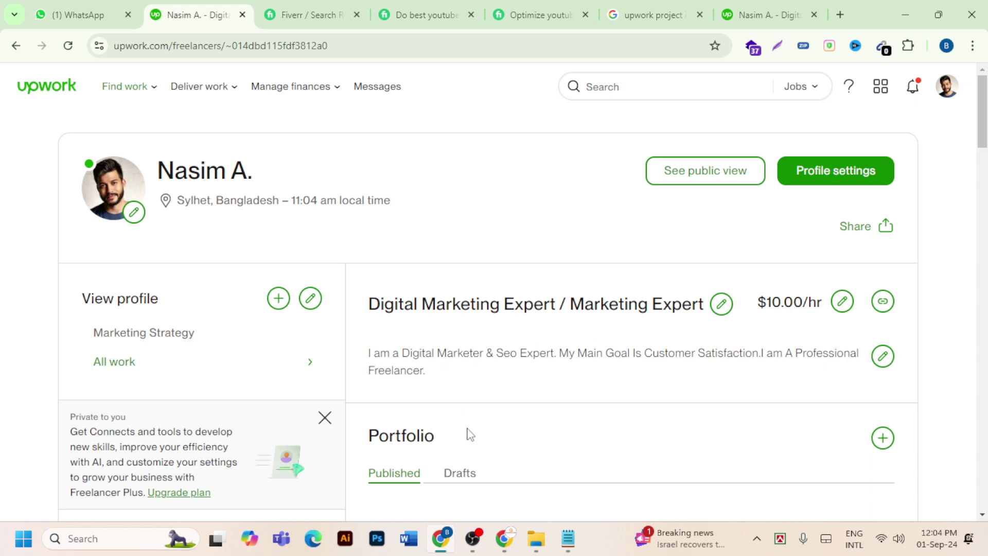
mouse_move(471, 544)
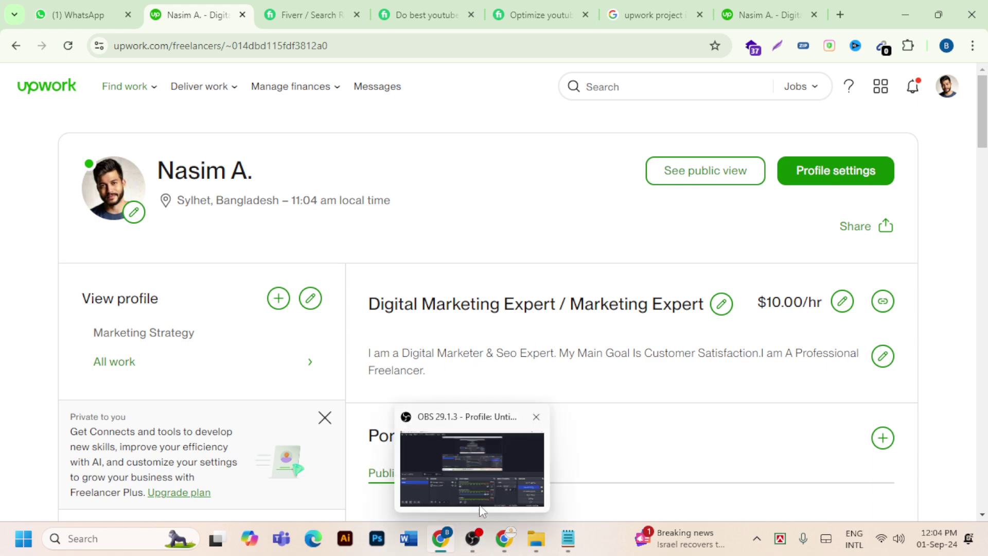
mouse_move(490, 466)
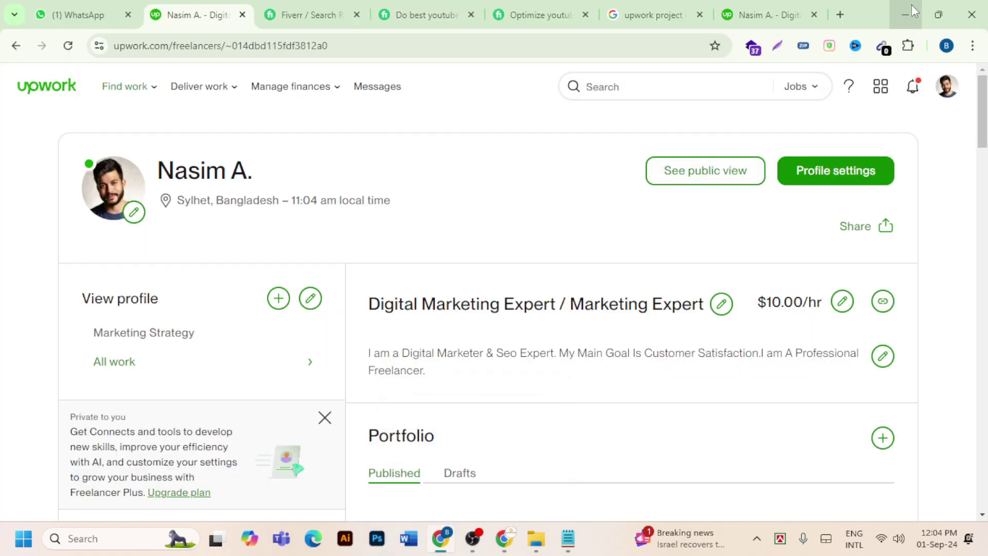
- Minimize the browser and close the Notepad window holding the project description text
left_click(912, 5)
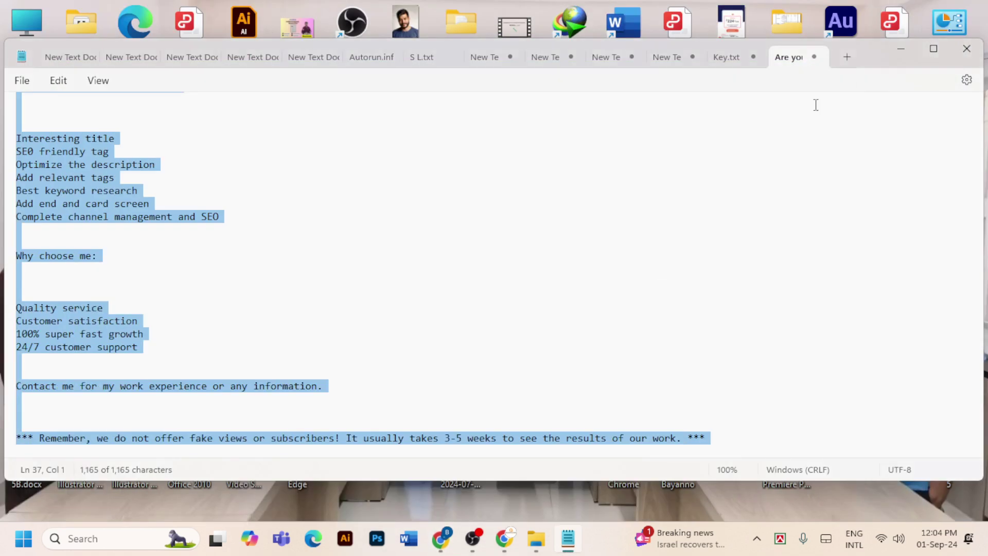
left_click(961, 49)
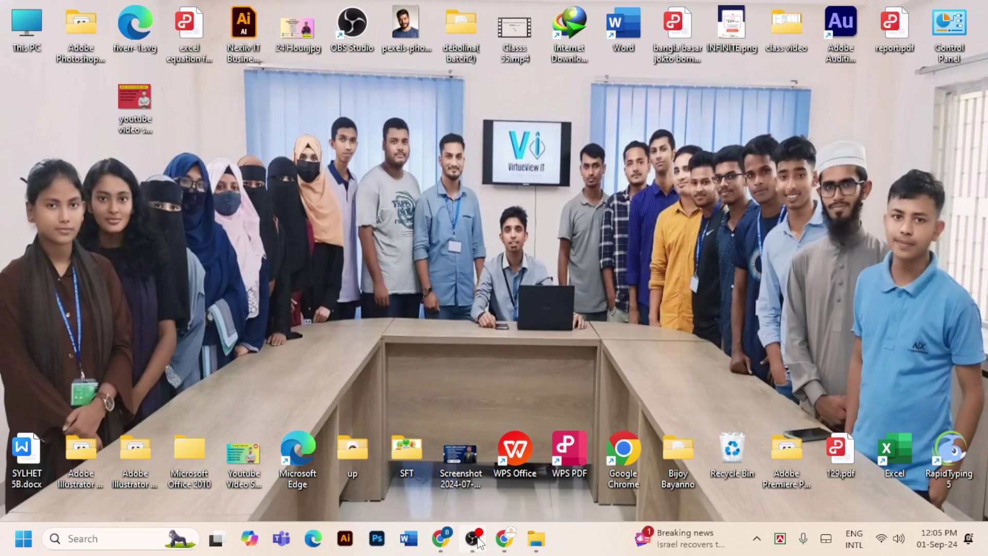
left_click(453, 448)
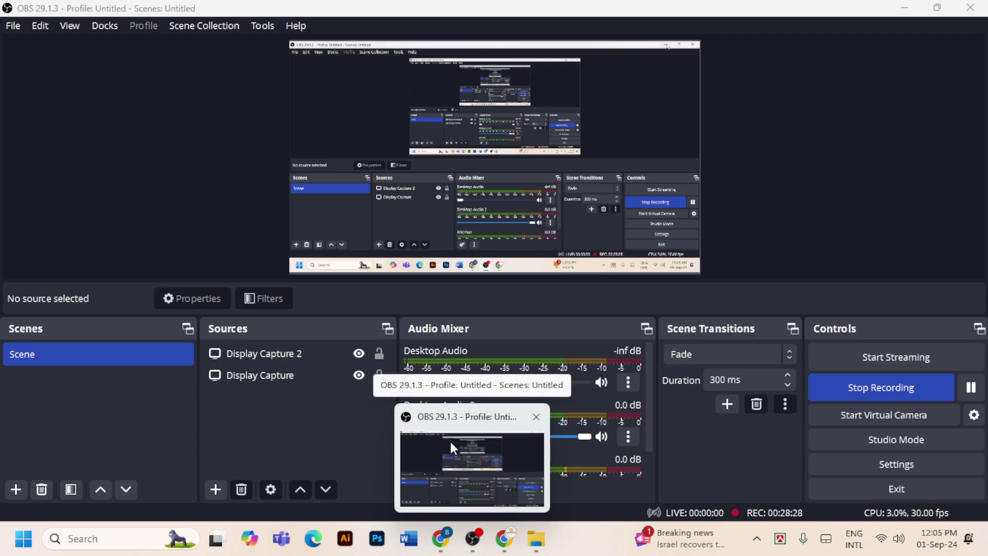
- Return to the Upwork profile in Chrome and open the YouTube video SEO project from its project catalog section
left_click(451, 550)
scroll(741, 284, "down", 12)
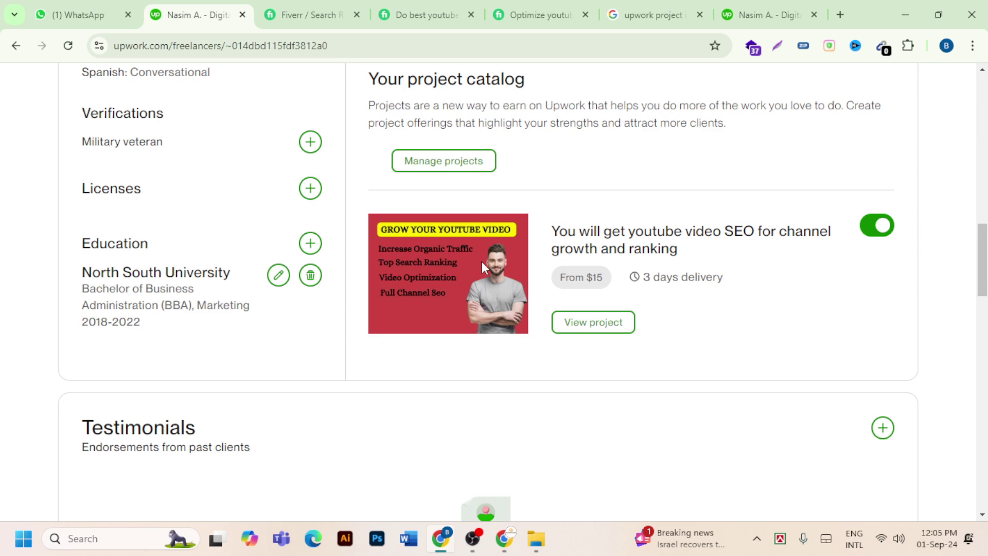
scroll(482, 265, "up", 4)
scroll(483, 265, "down", 4)
left_click(585, 325)
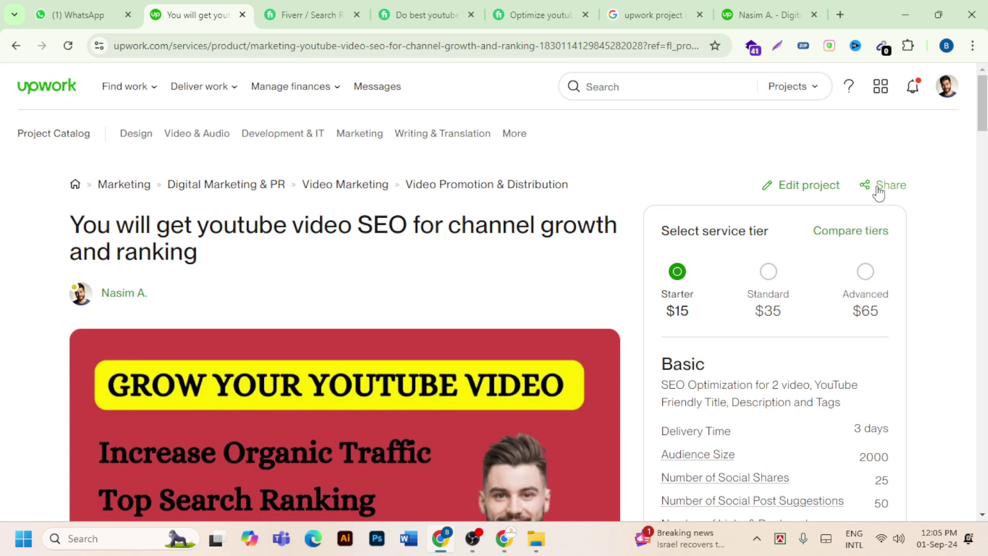
- Review the published project's service tiers, and check its social media sharing options without sharing it
scroll(879, 193, "down", 5)
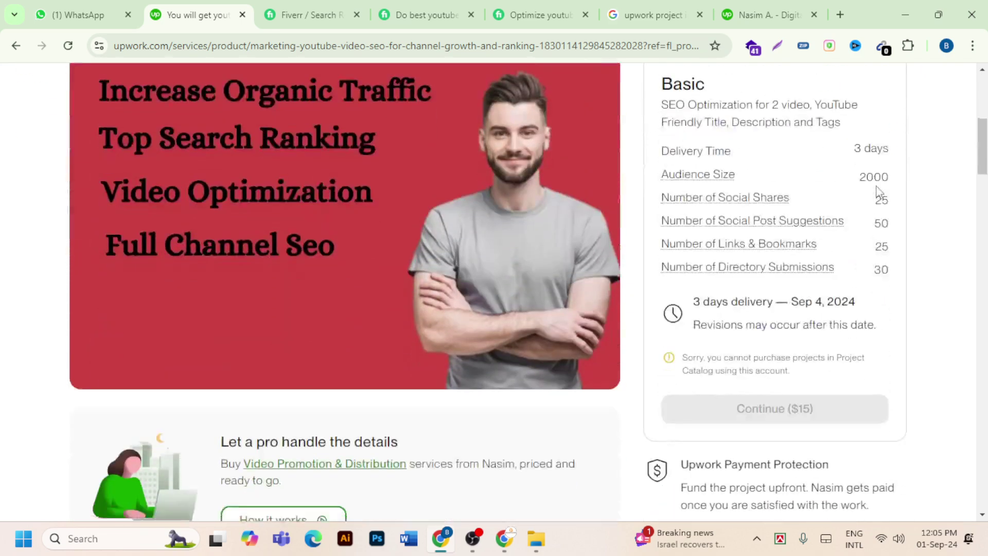
scroll(880, 193, "down", 14)
mouse_move(706, 250)
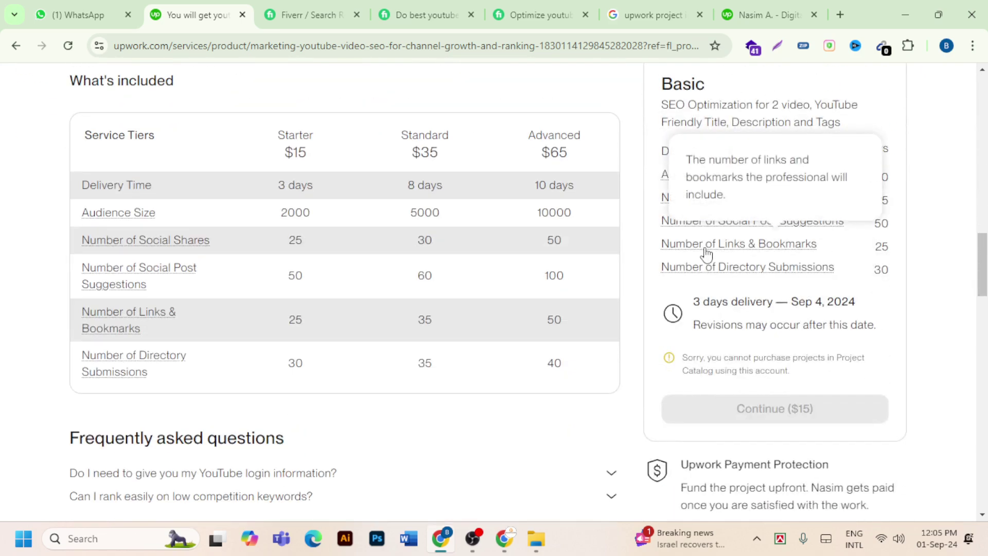
scroll(706, 252, "up", 20)
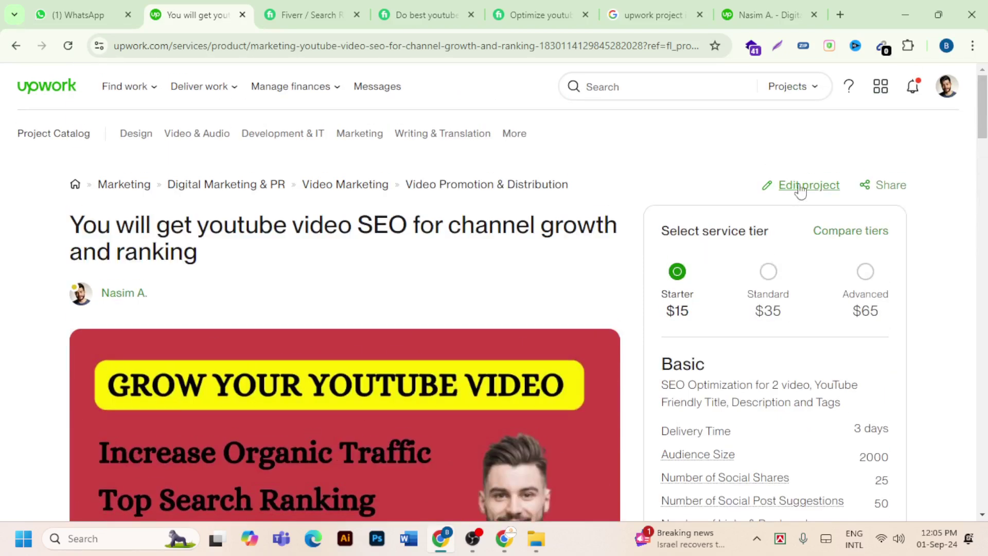
left_click(876, 185)
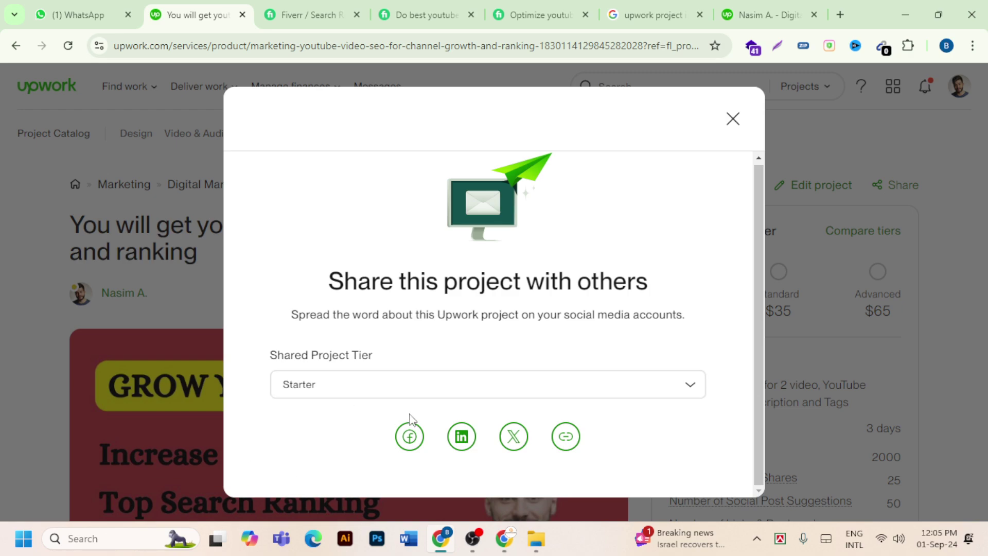
left_click(733, 120)
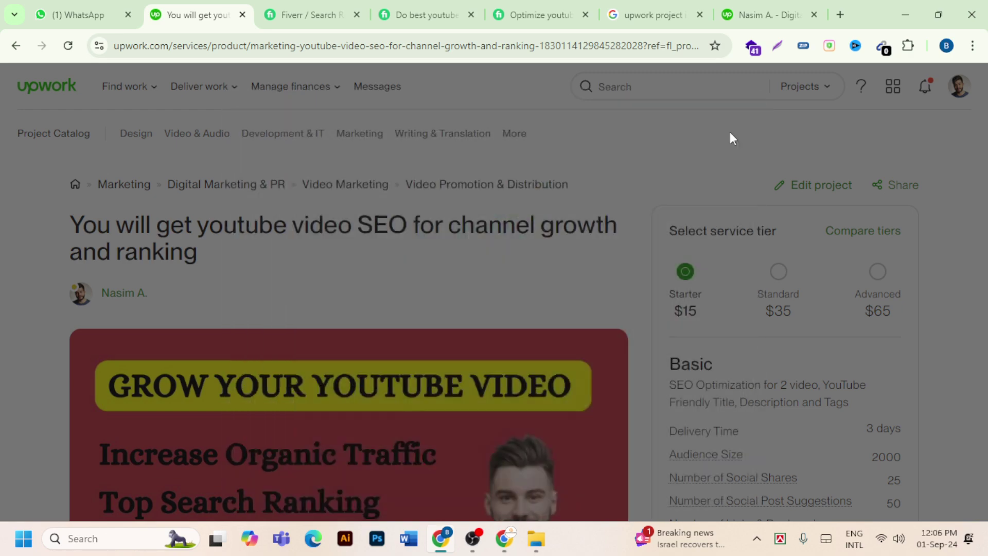
- Look over the project page again, from the included services and project details to the cover image
scroll(690, 276, "down", 10)
scroll(684, 280, "down", 15)
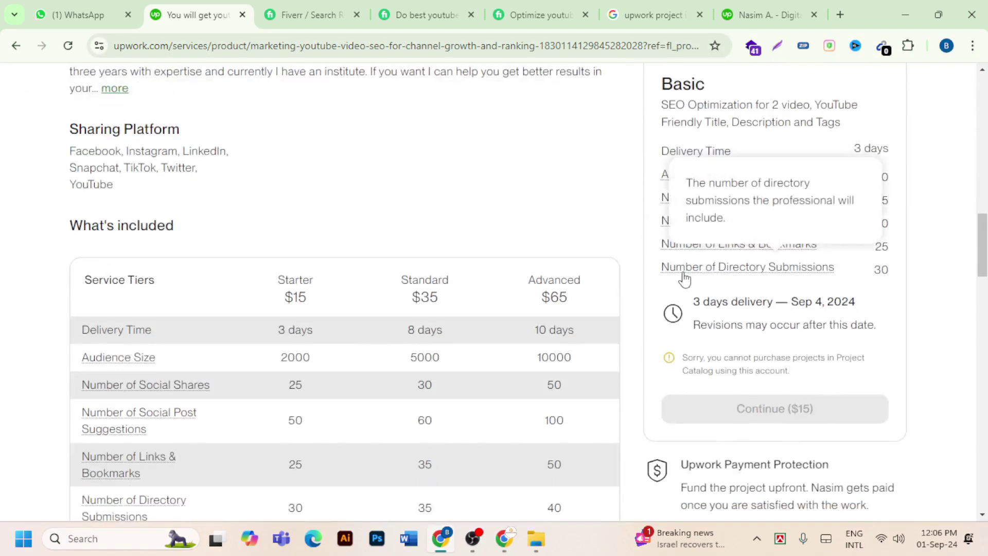
scroll(605, 326, "up", 15)
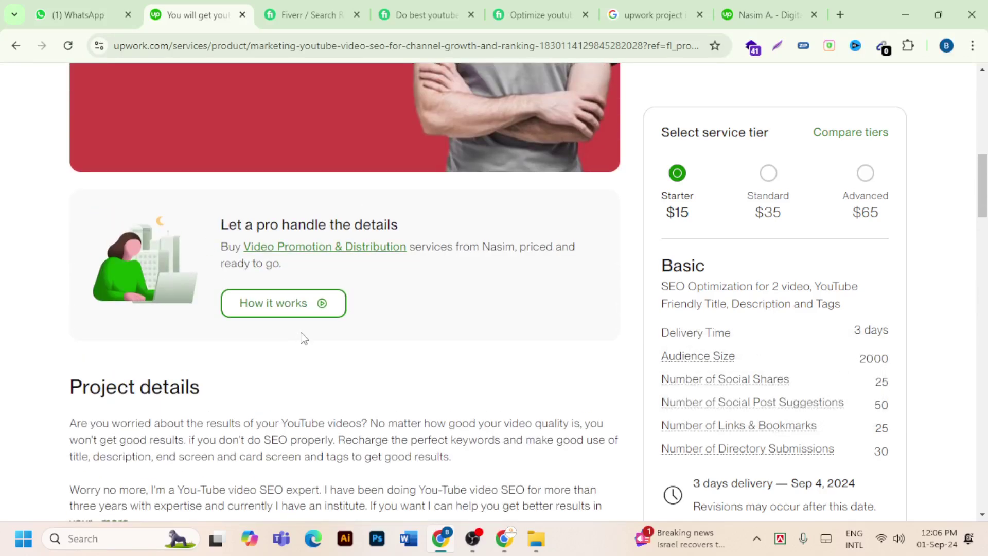
scroll(300, 331, "up", 7)
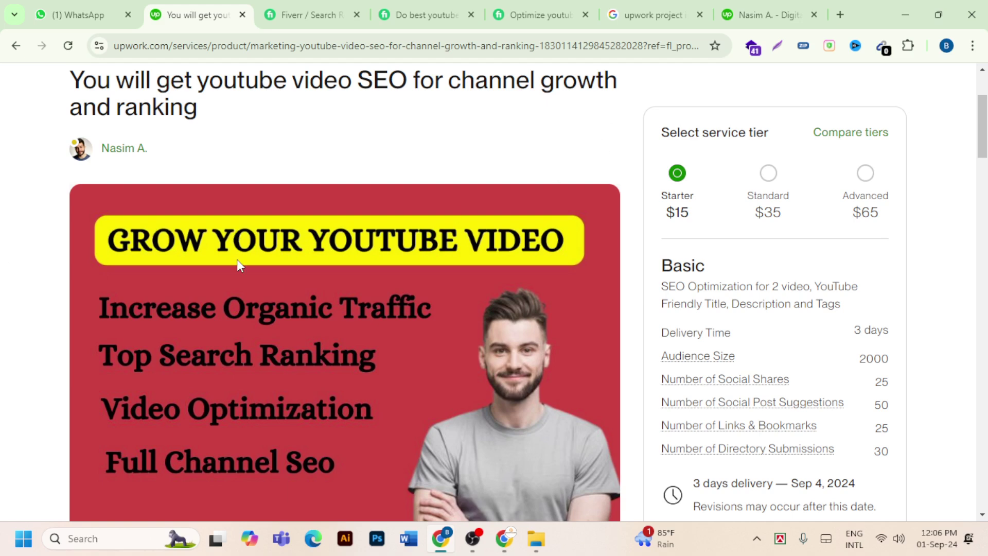
mouse_move(473, 538)
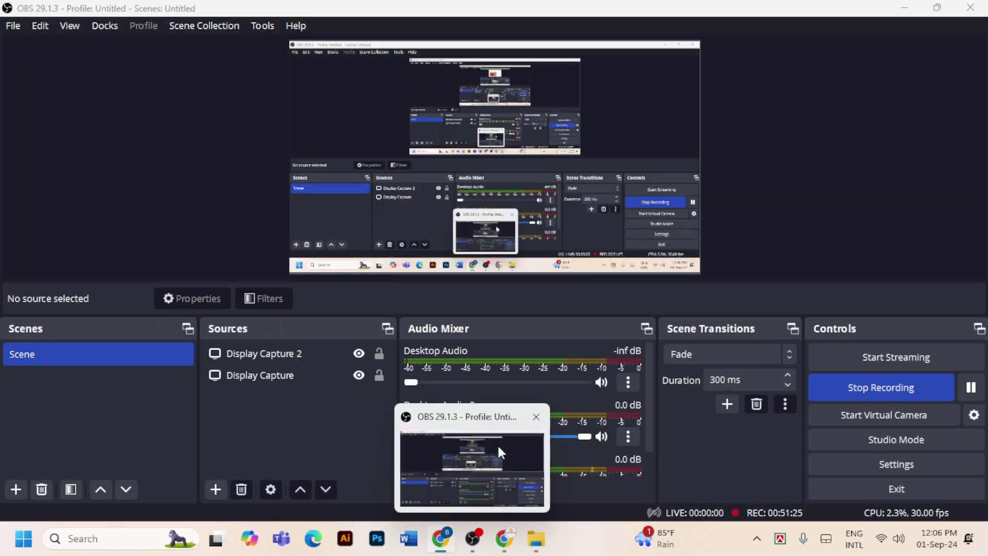
left_click(497, 446)
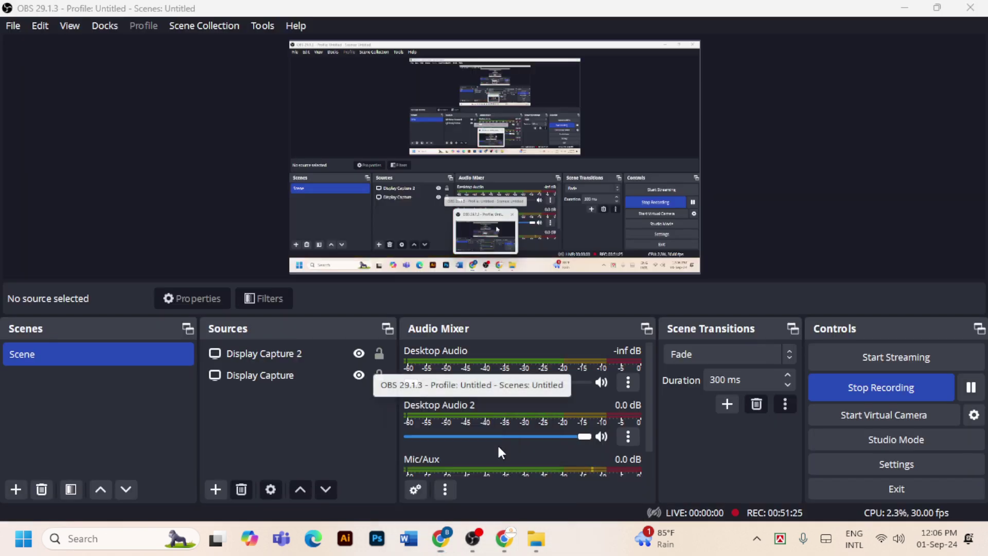